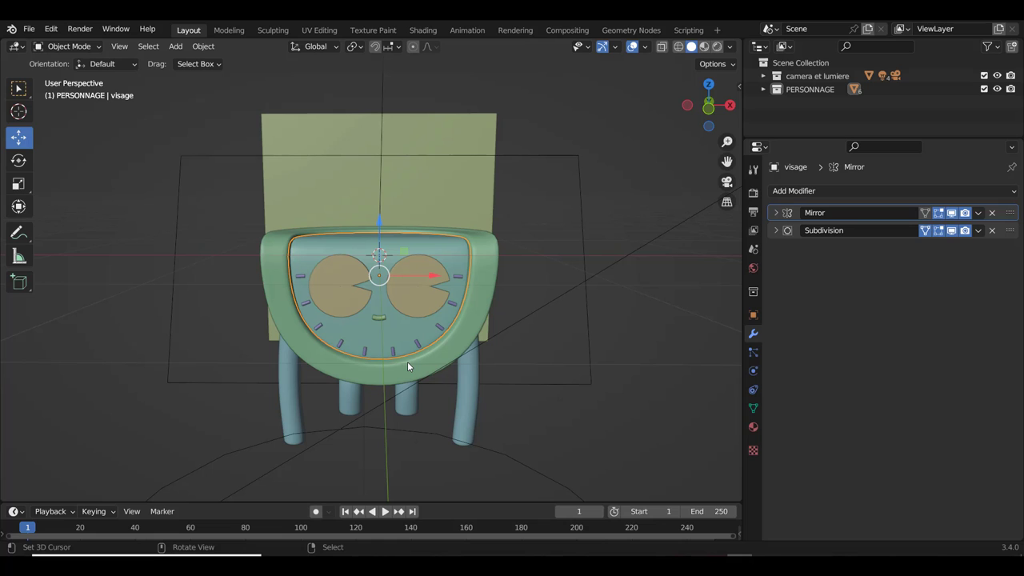
Step: Inspect the face model's mesh in Edit Mode from several angles, then return to Object Mode
key(Tab)
middle_drag(409, 300, 398, 258)
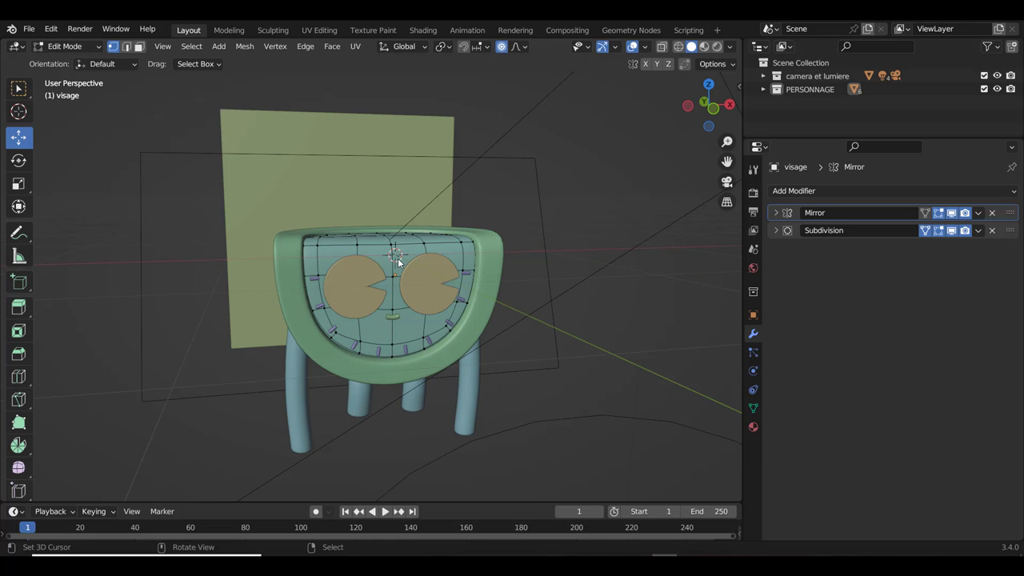
middle_drag(468, 216, 323, 247)
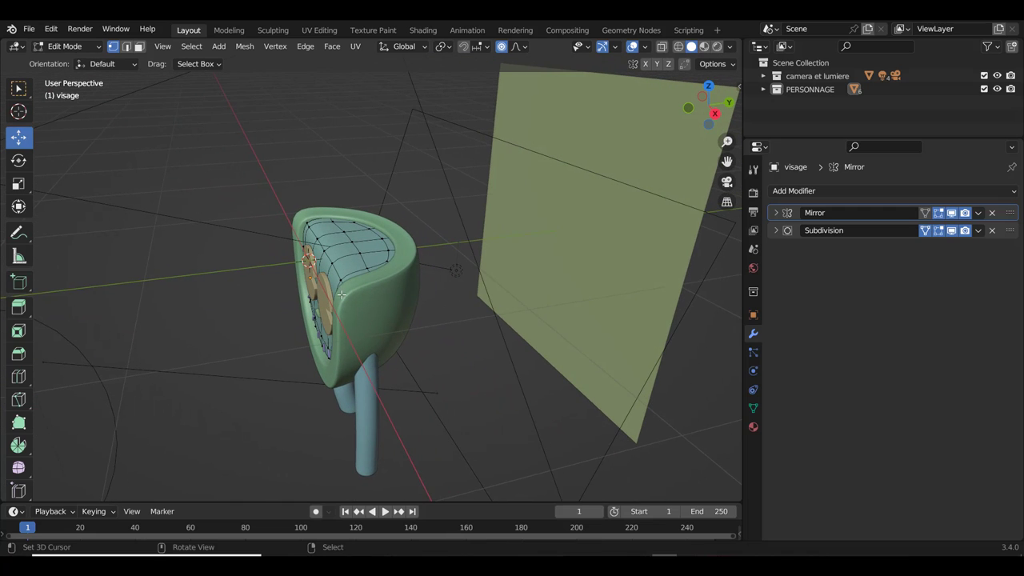
middle_drag(342, 294, 447, 278)
key(Tab)
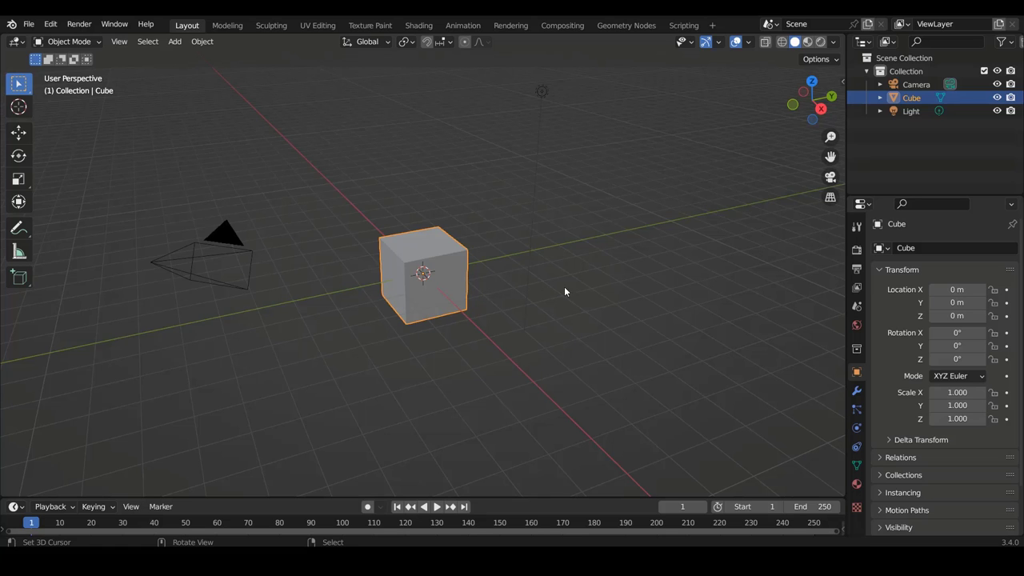
Step: View the cube from the front and open its Add Modifier list in Modifier properties
mouse_move(564, 286)
middle_down()
mouse_move(513, 260)
mouse_move(669, 245)
middle_up()
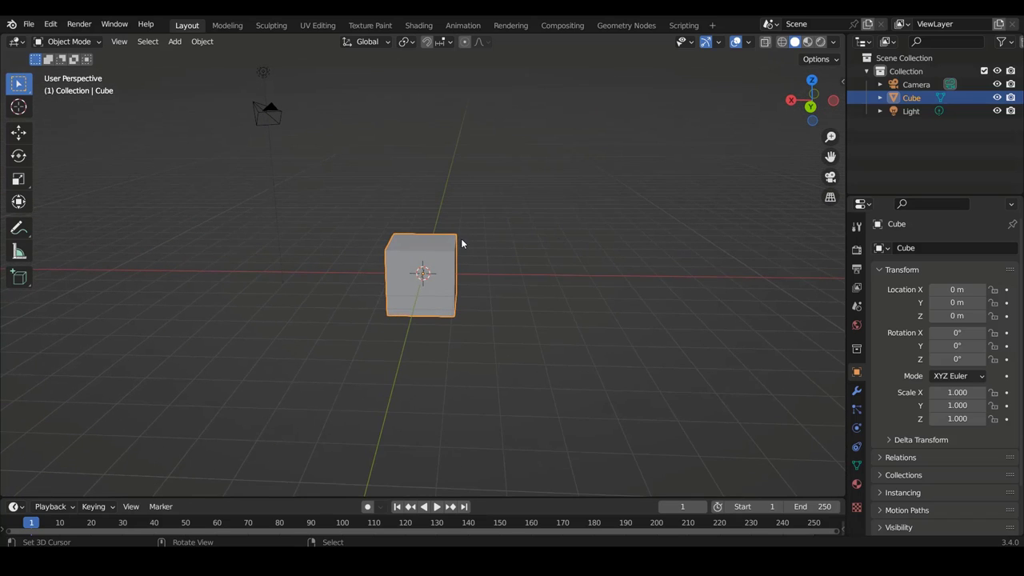
key(KP_1)
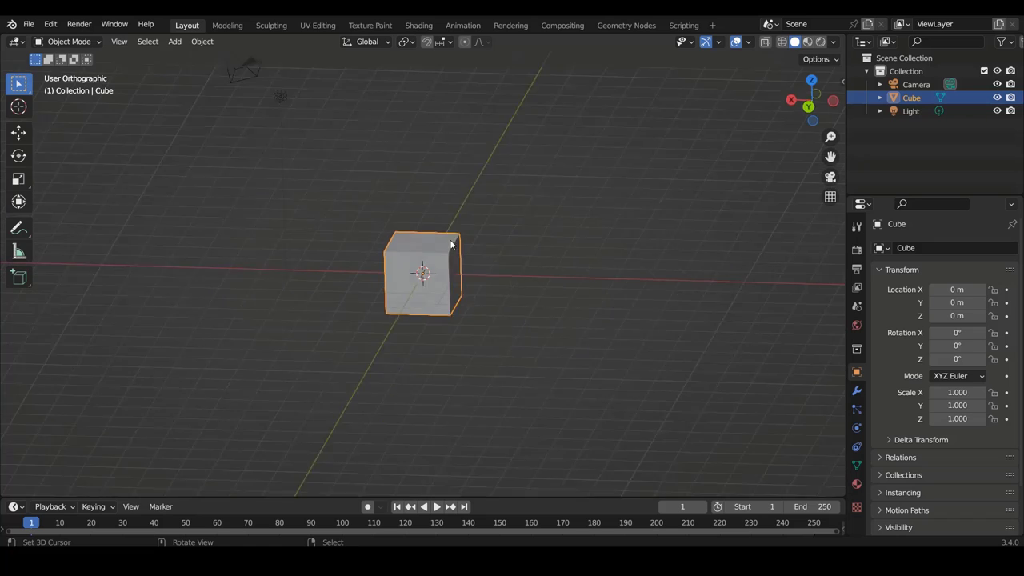
click(856, 394)
drag(847, 367, 821, 364)
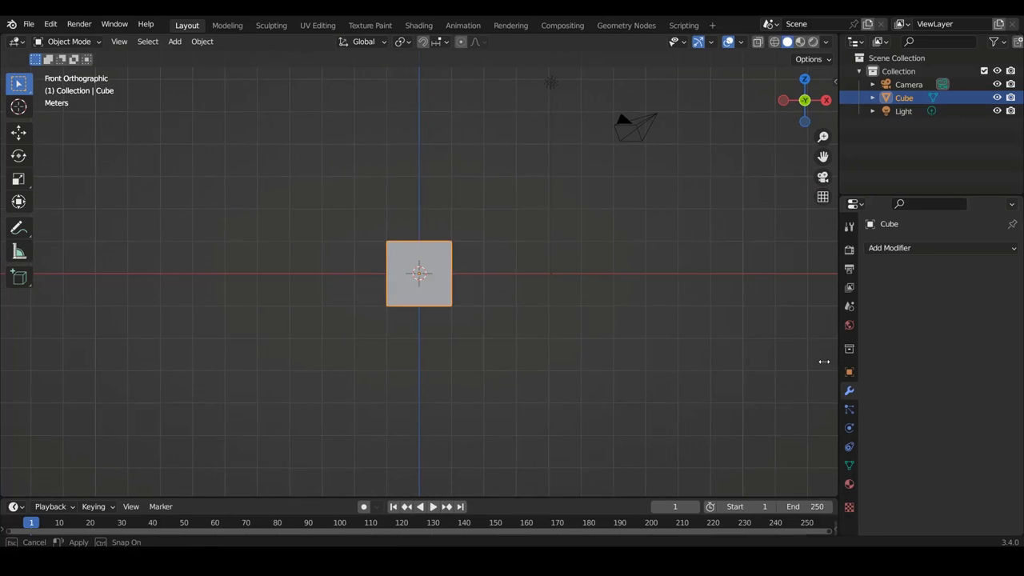
click(870, 248)
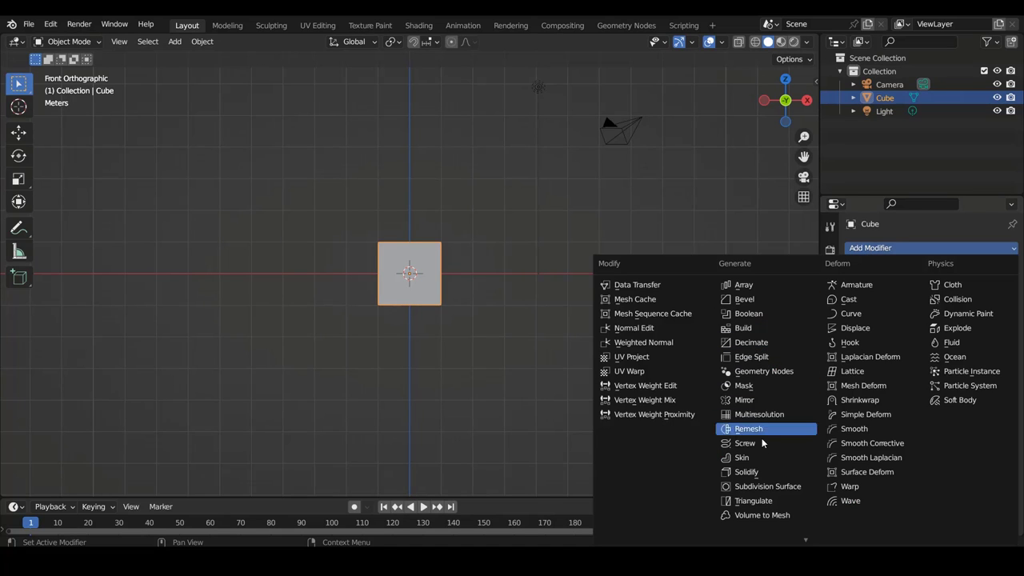
Step: Add a Subdivision Surface modifier at viewport level 2 and apply it to the cube
click(767, 488)
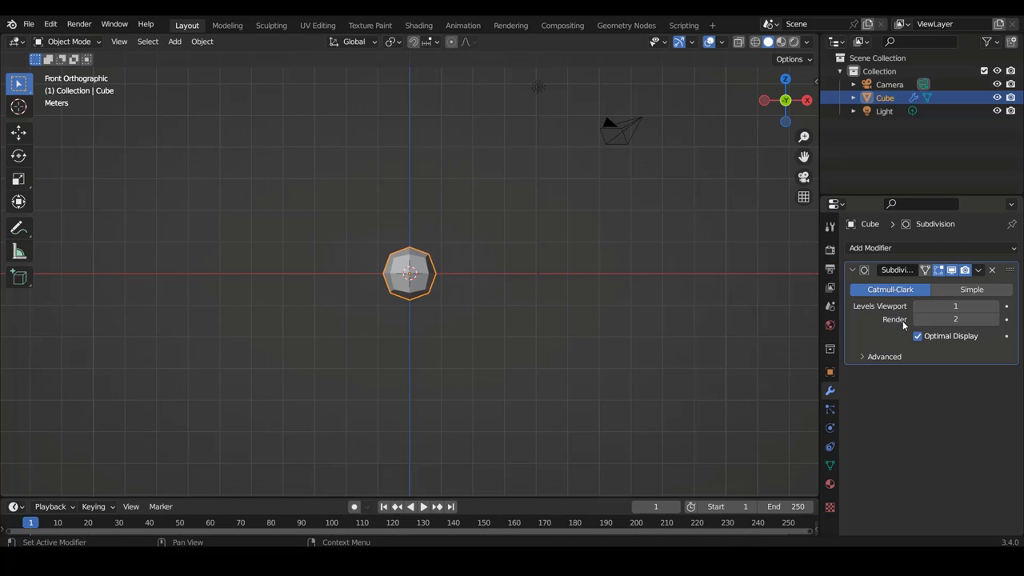
click(995, 306)
scroll(348, 288, up, 4)
scroll(352, 289, up, 3)
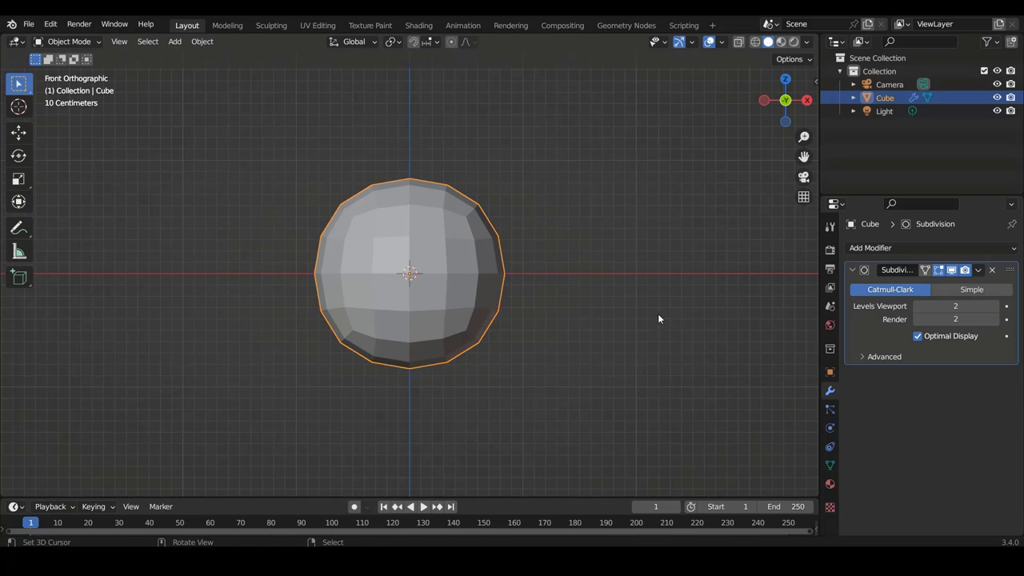
click(978, 271)
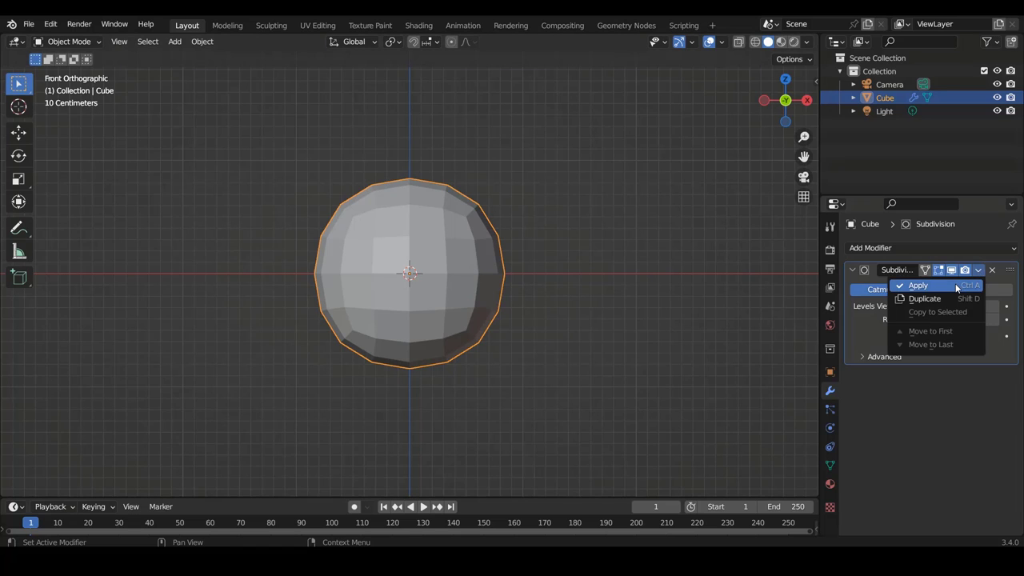
click(957, 286)
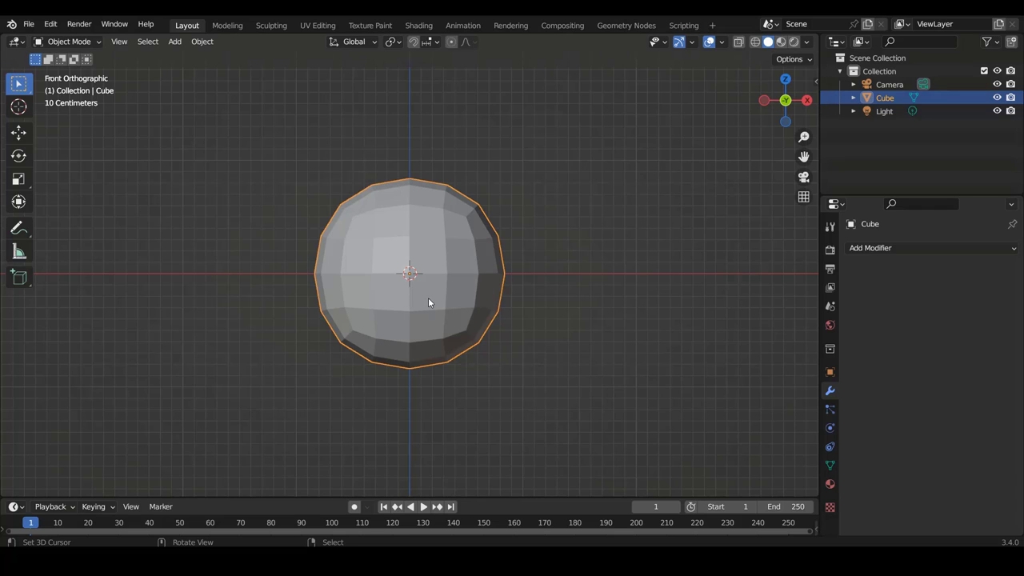
Step: Enter Edit Mode with see-through wireframe shading, zoom in, and select a single vertex
click(69, 42)
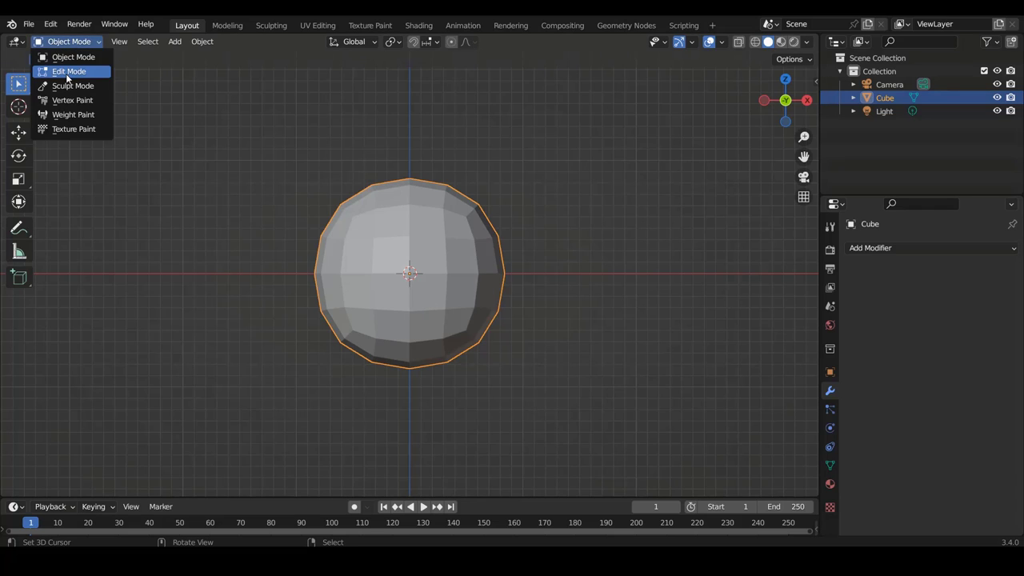
click(68, 72)
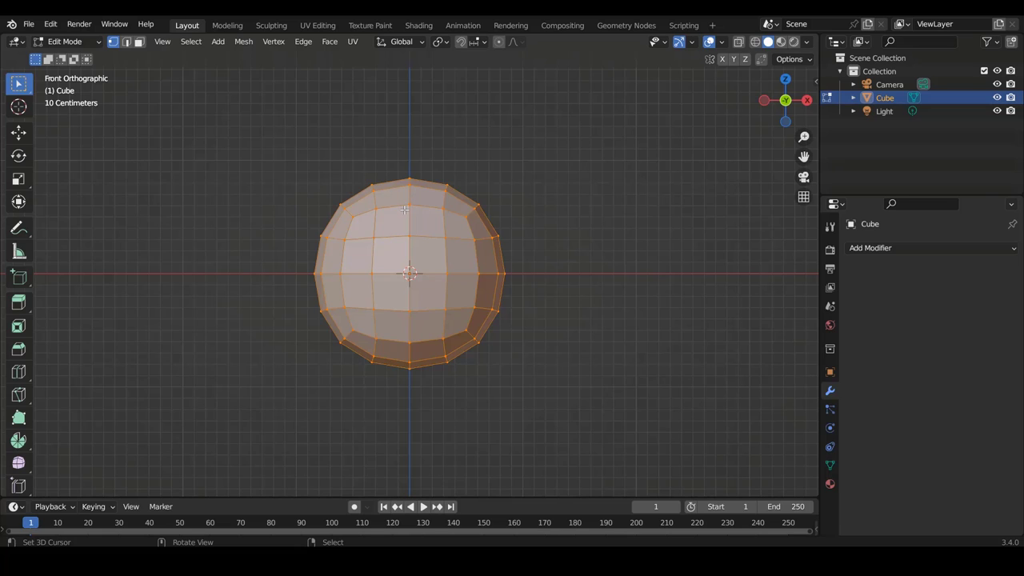
key(z)
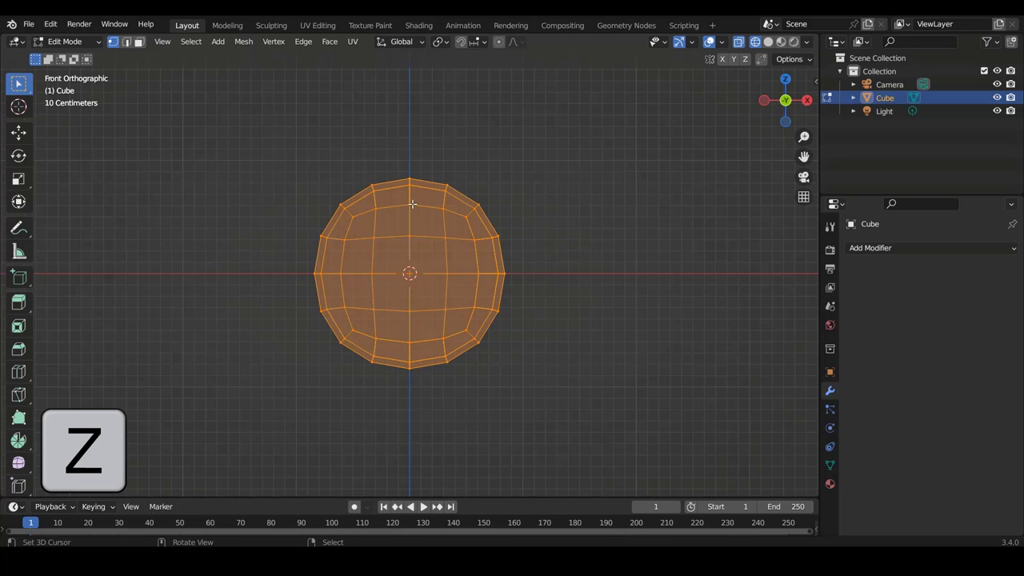
shift+scroll(448, 226, up, 2)
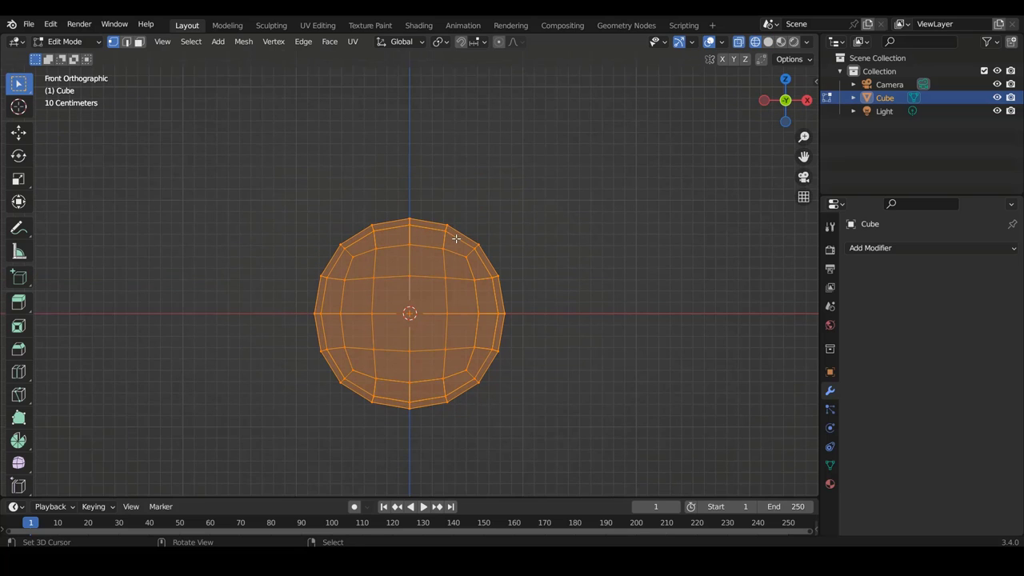
scroll(455, 239, up, 1)
click(410, 238)
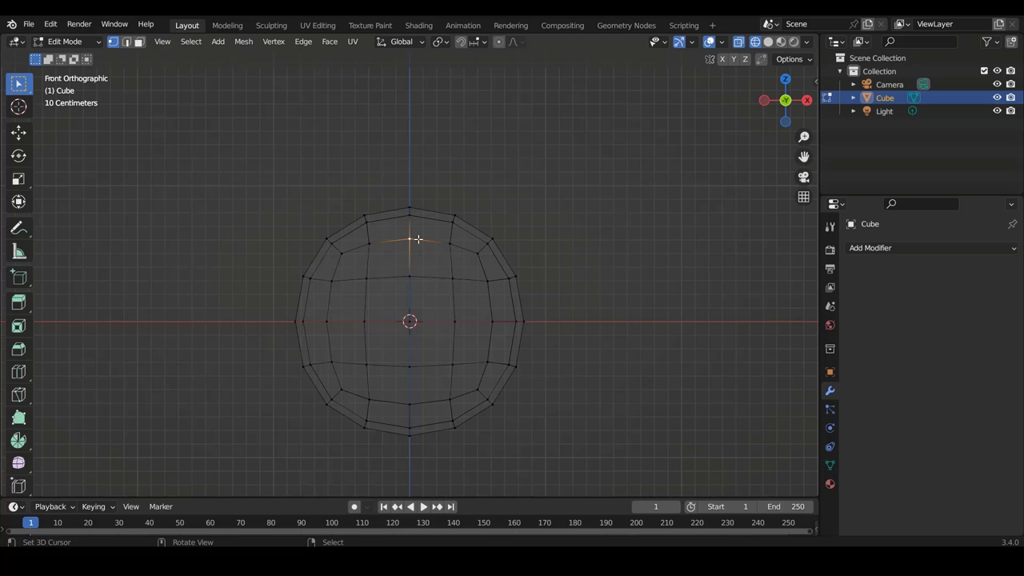
Step: Box-select the sphere's top rings of vertices and delete them
key(b)
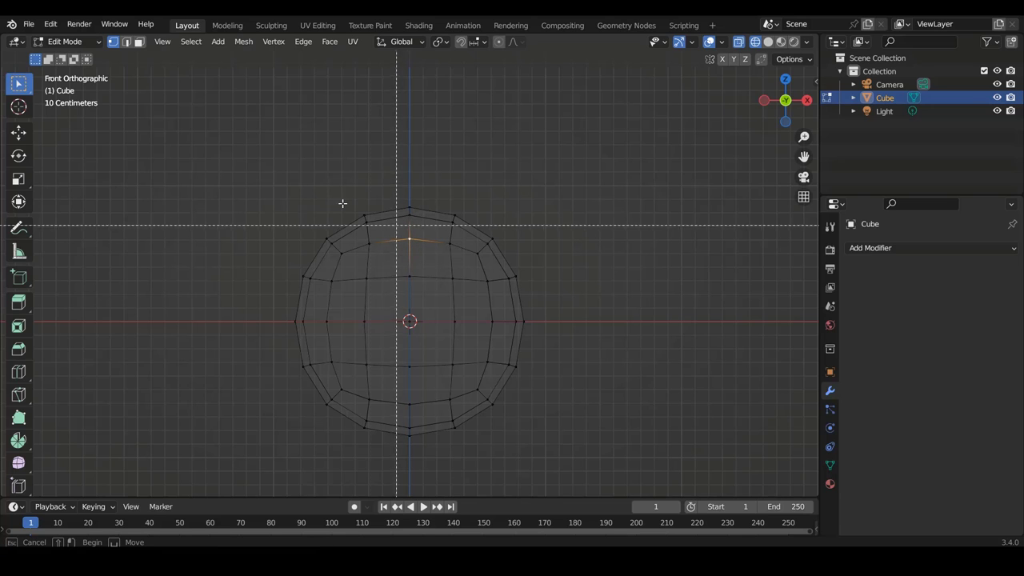
drag(203, 157, 545, 273)
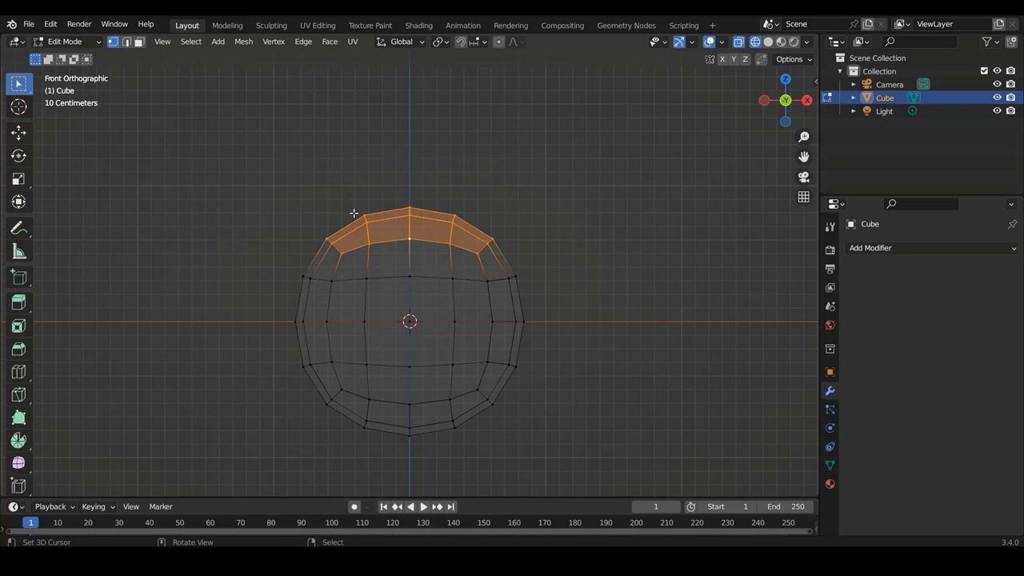
key(alt+a)
key(b)
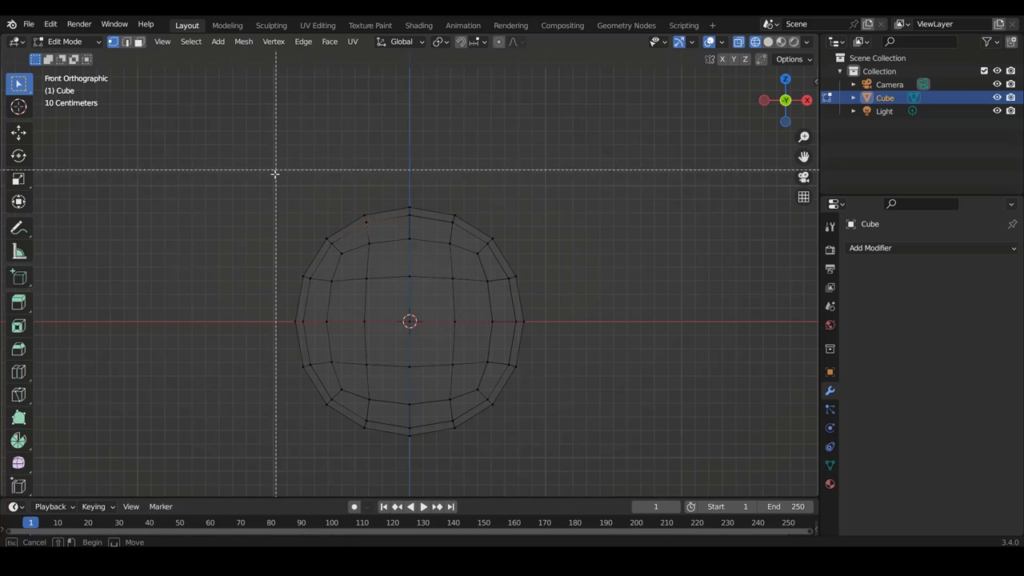
drag(274, 171, 551, 261)
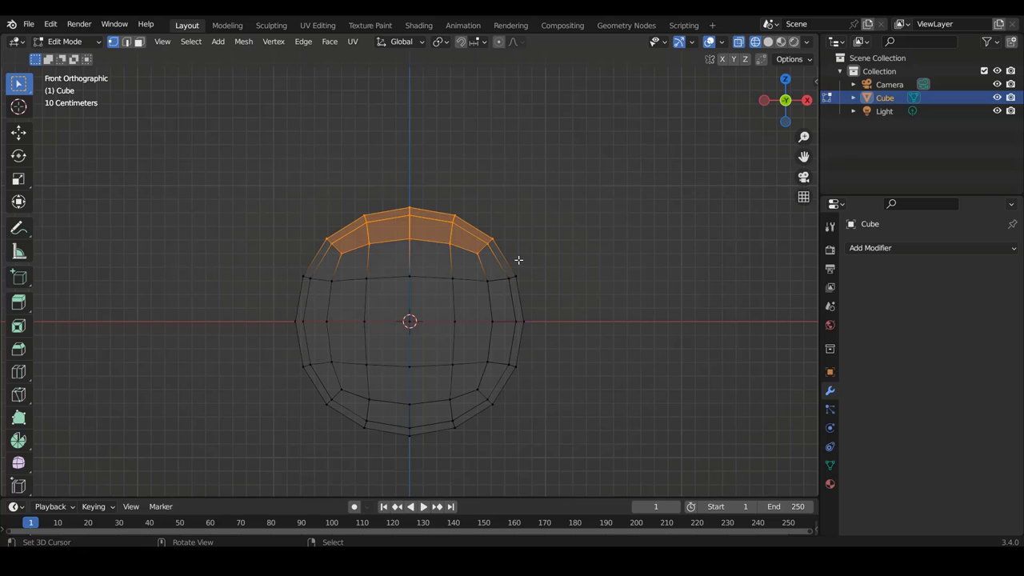
key(x)
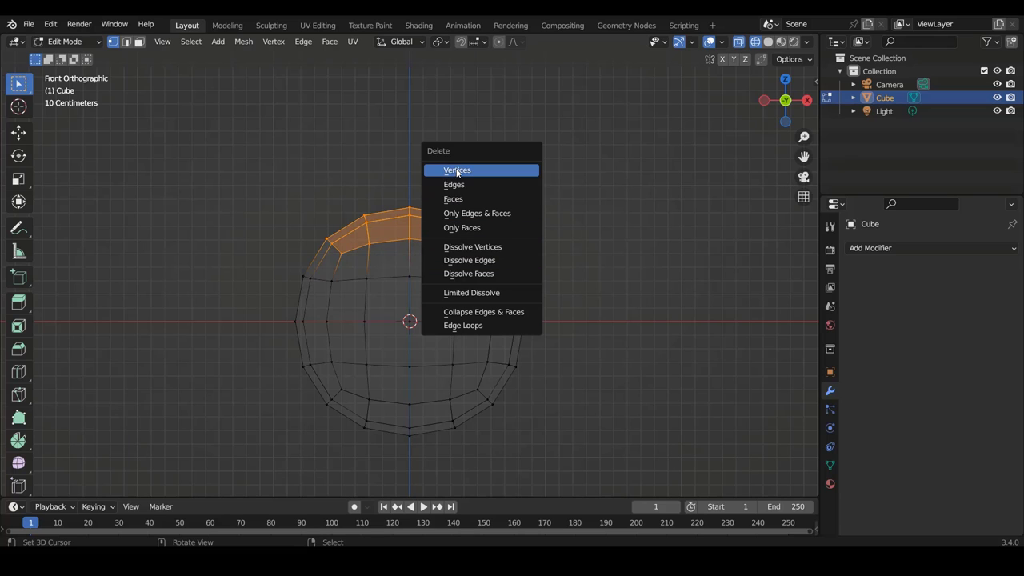
click(457, 171)
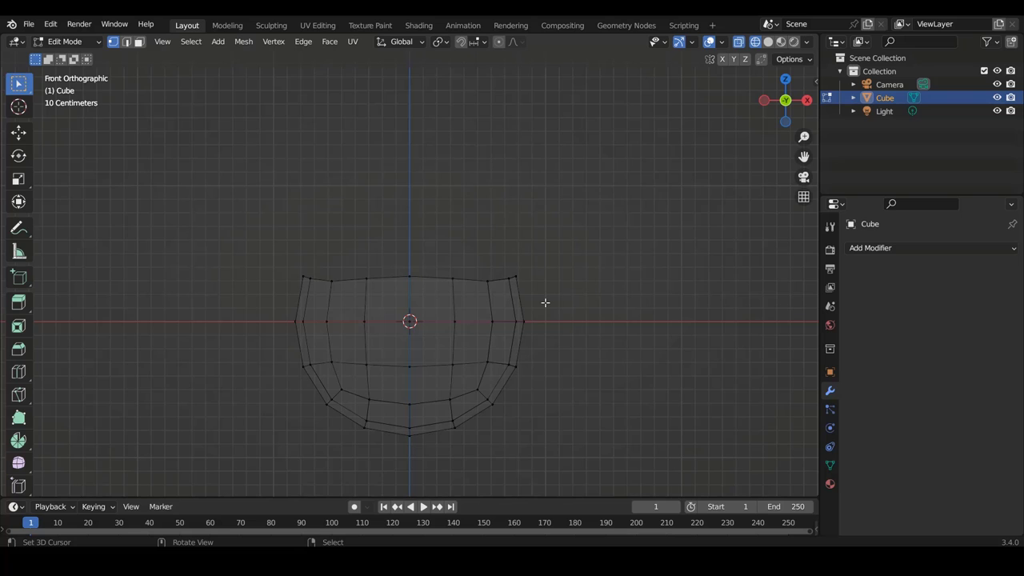
Step: From the Right view, box-select the mesh's left half and delete it
key(KP_3)
key(ctrl+KP_4)
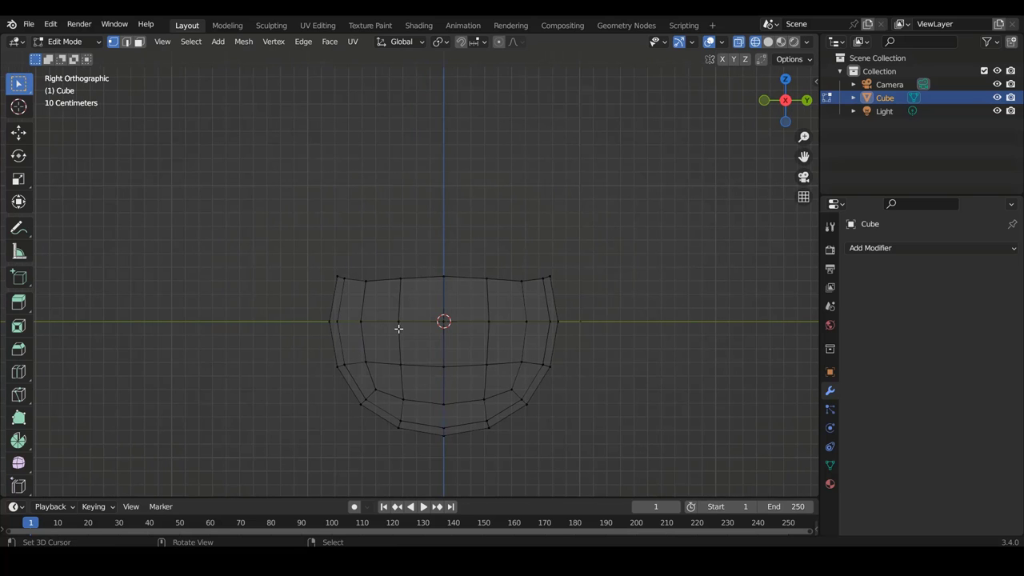
key(ctrl+KP_2)
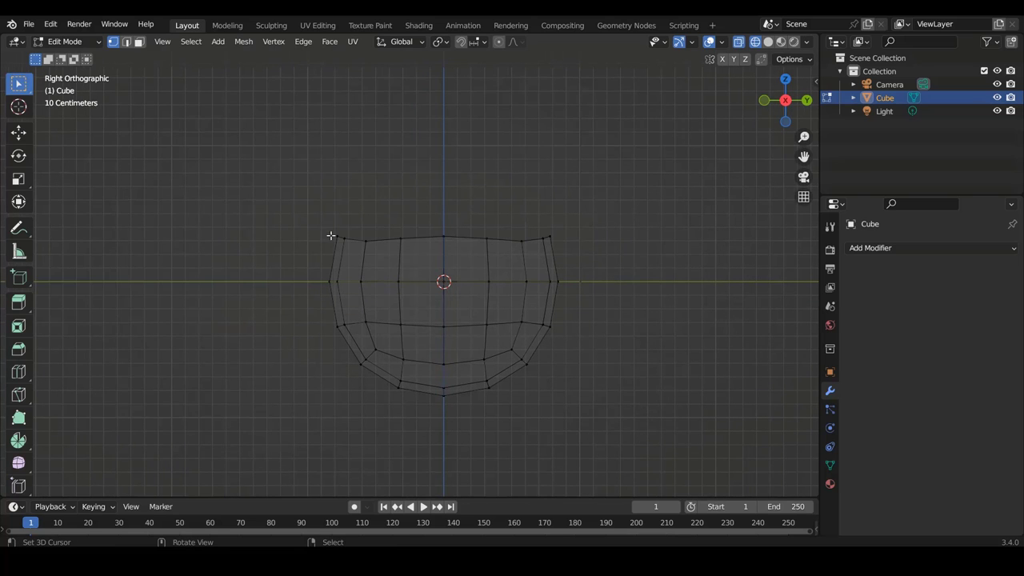
click(336, 237)
key(b)
drag(205, 101, 423, 464)
key(x)
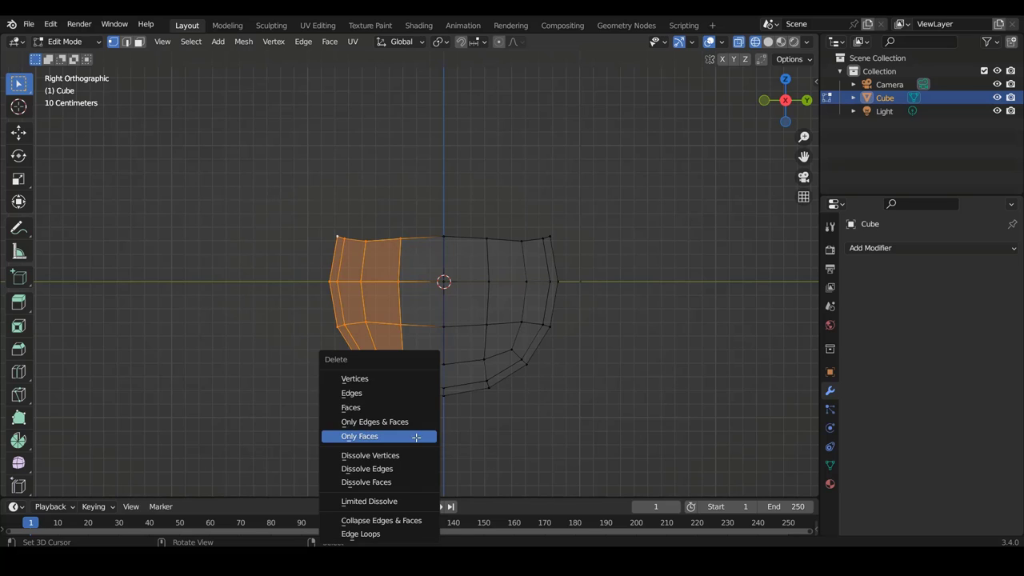
click(374, 380)
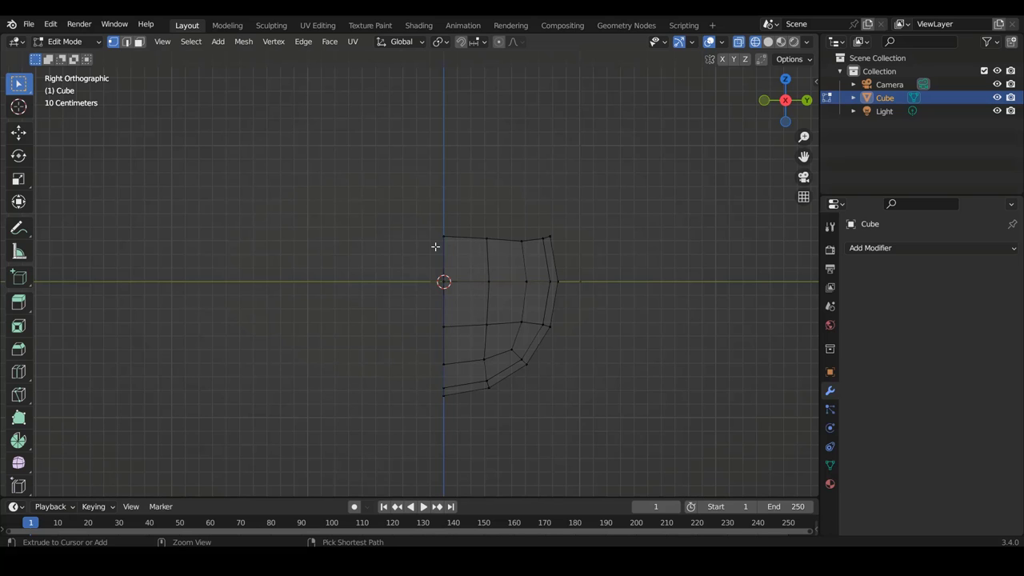
ctrl+scroll(474, 242, down, 2)
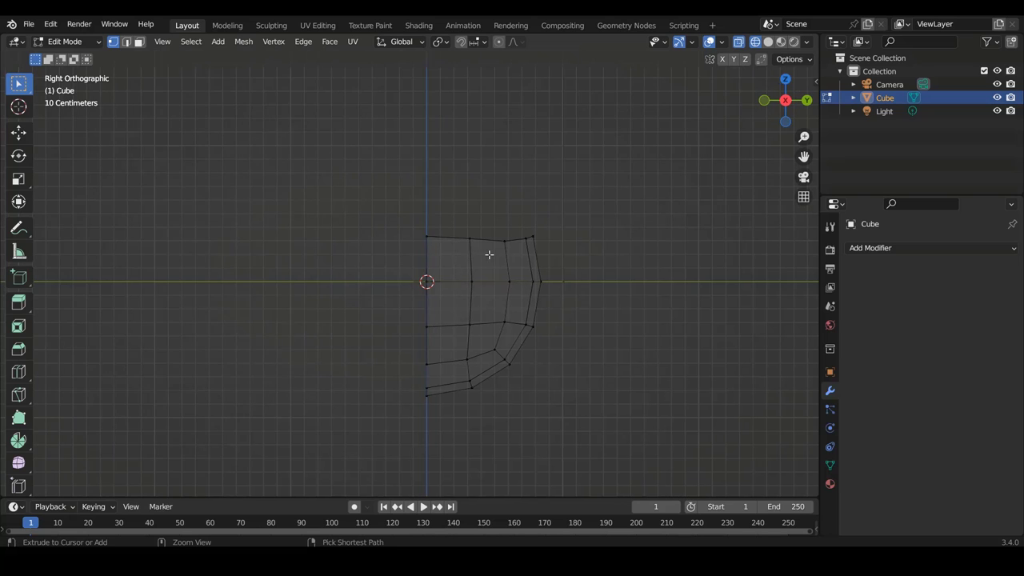
scroll(475, 254, up, 4)
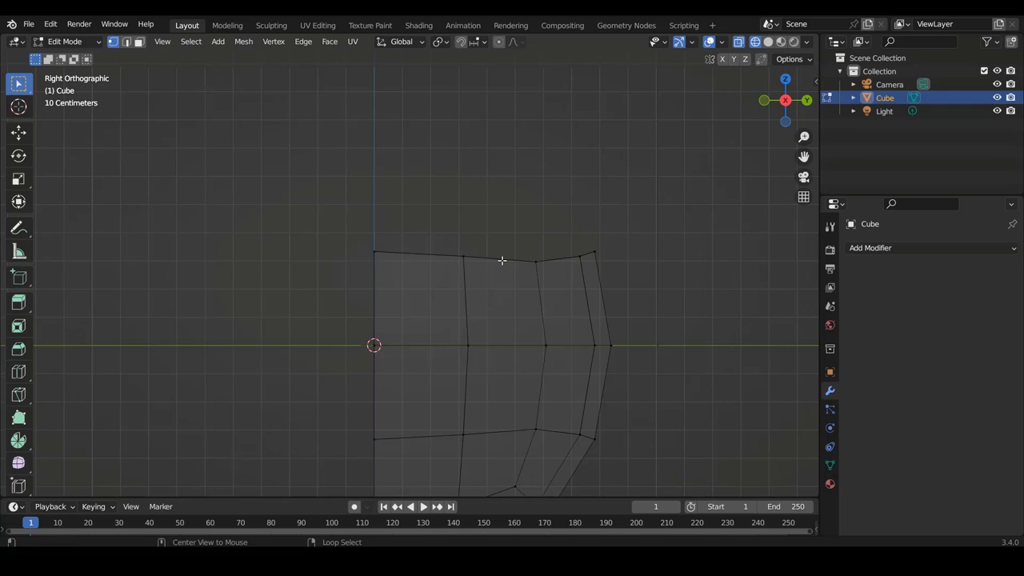
Step: Flatten the half shell's top edge loop by scaling it to 0 along Z
alt+click(509, 261)
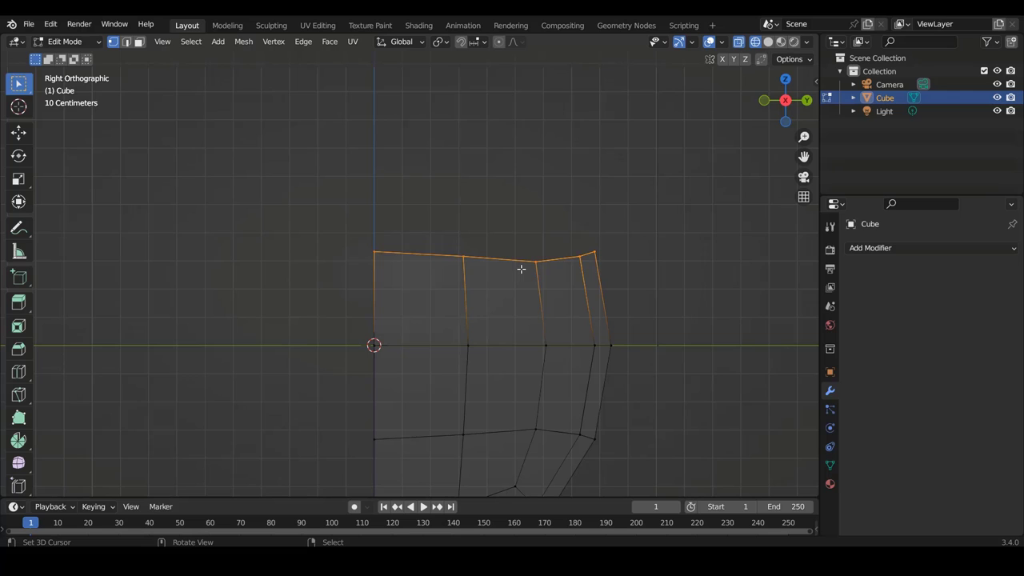
key(s)
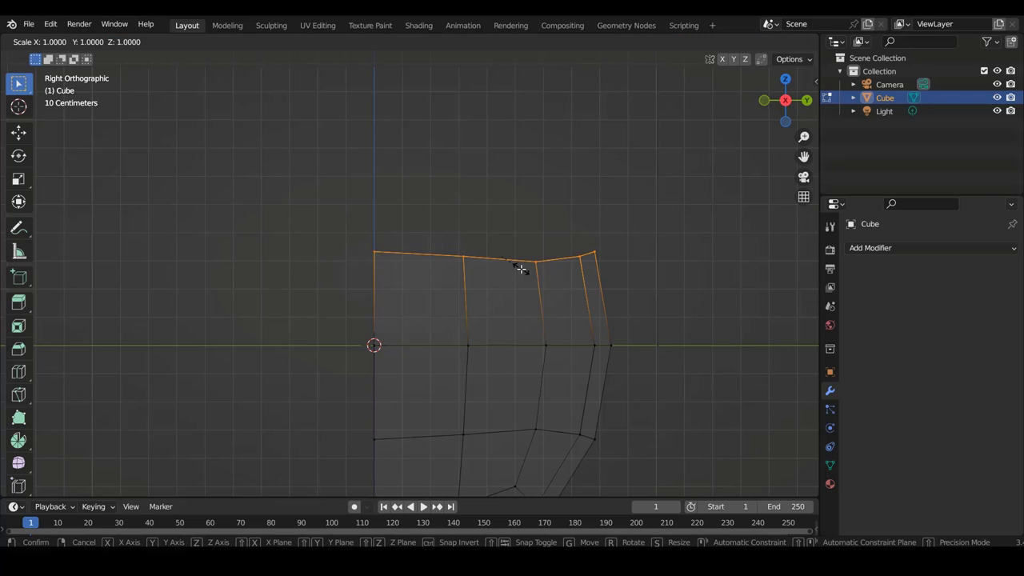
key(z)
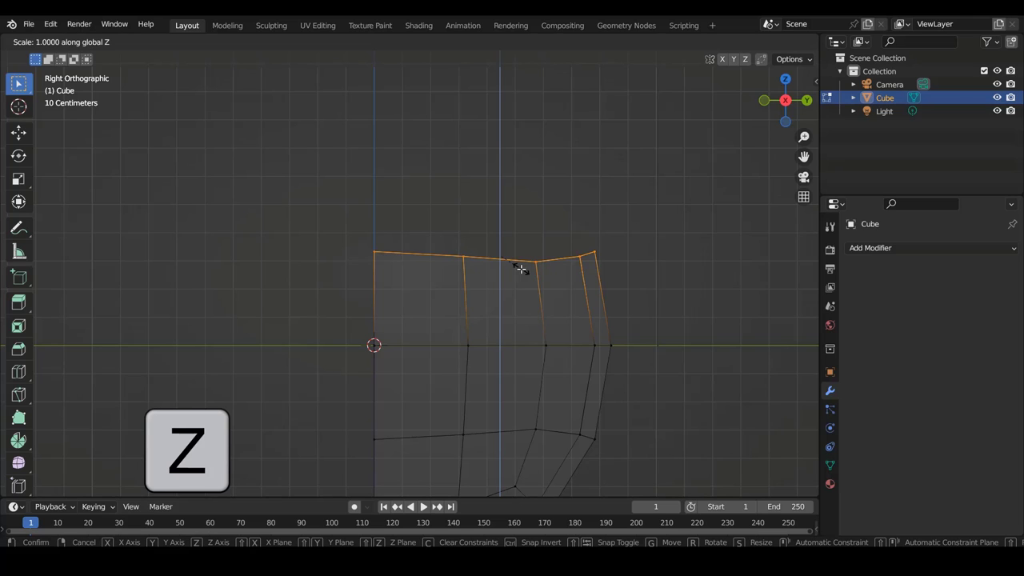
text(0)
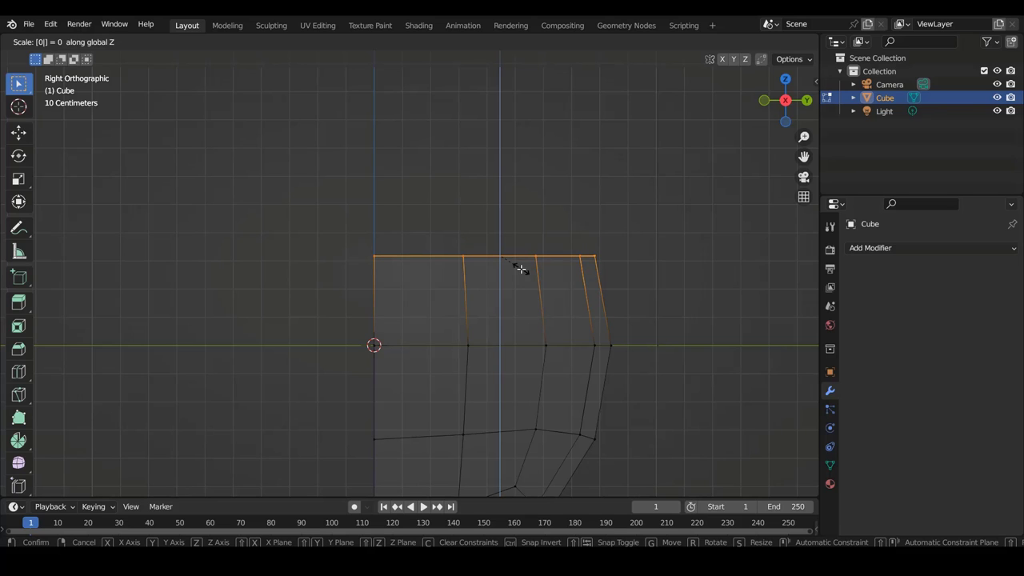
key(Return)
Step: Widen the top ring along X in solid front view, then return to Object Mode
key(KP_1)
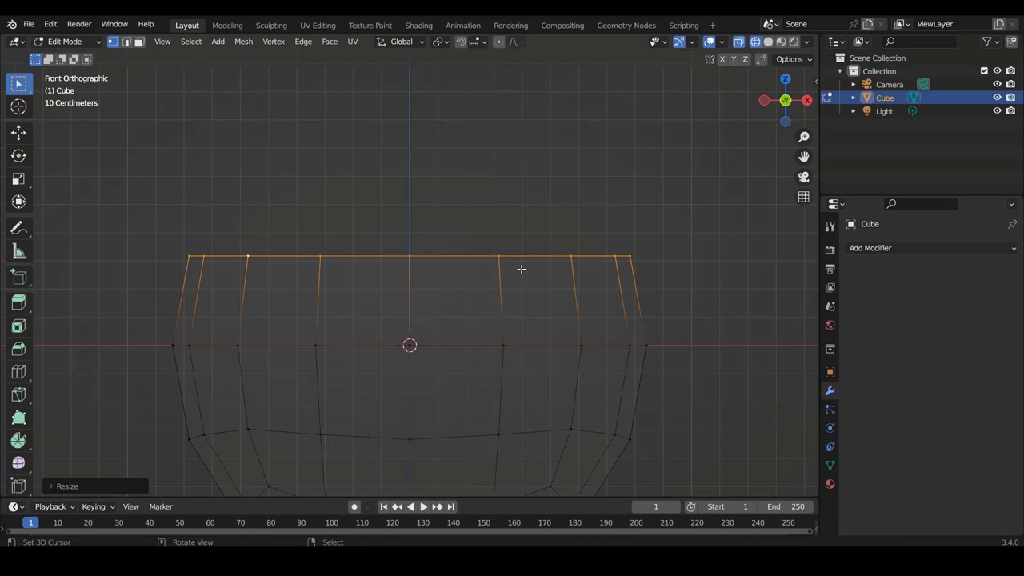
key(shift+z)
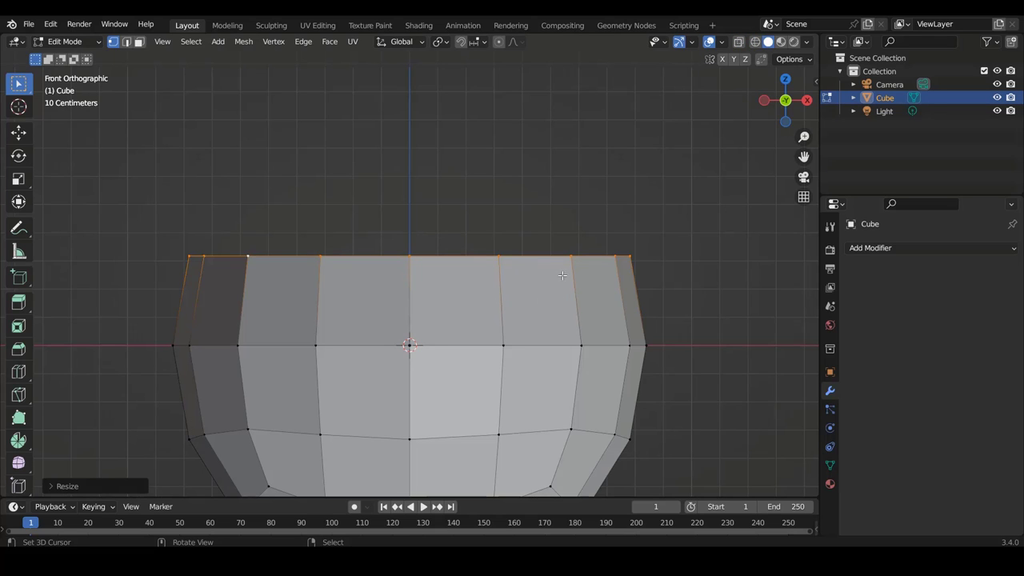
mouse_move(589, 265)
middle_down()
mouse_move(562, 330)
mouse_move(541, 290)
middle_up()
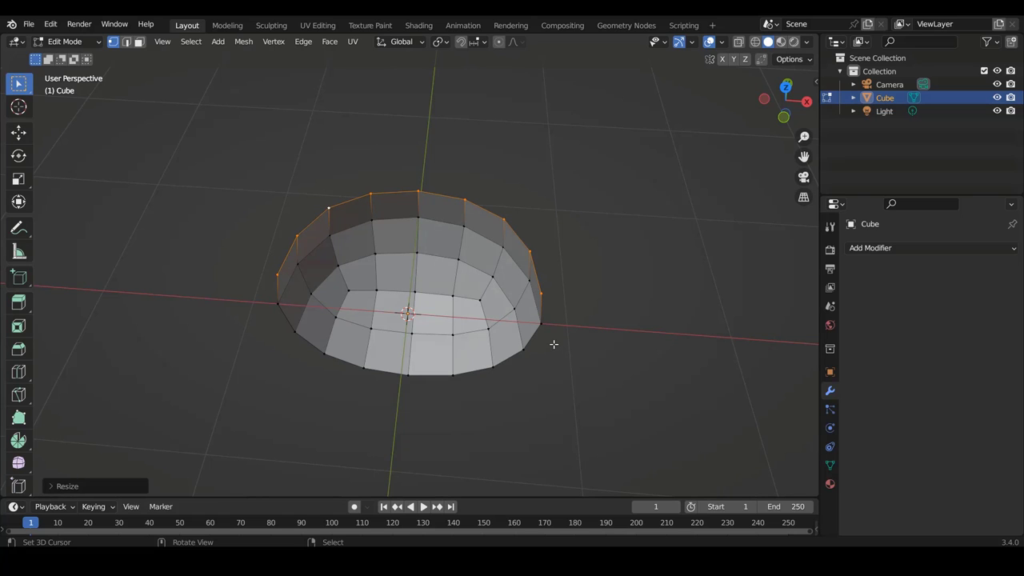
middle_drag(511, 271, 512, 225)
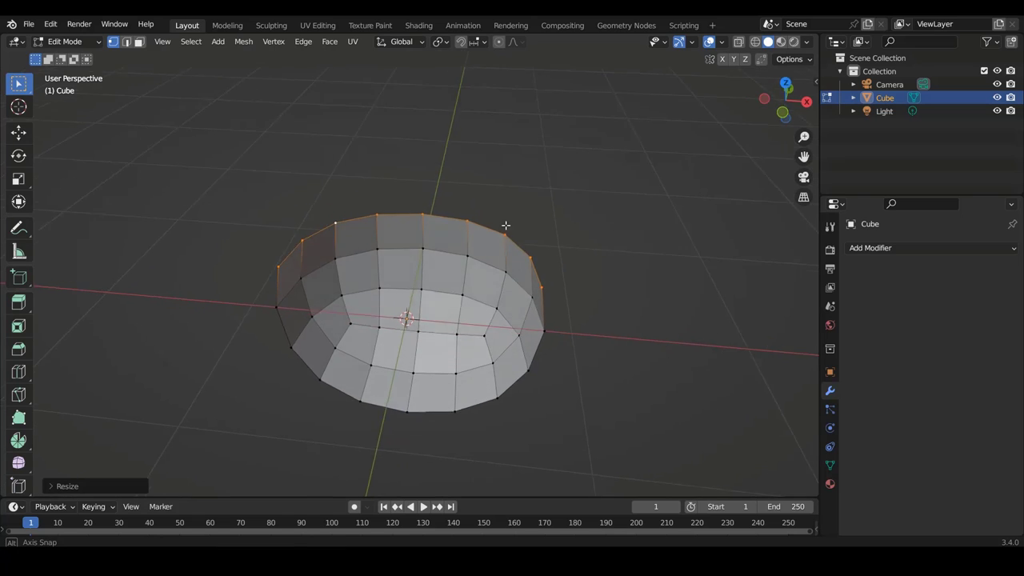
key(s)
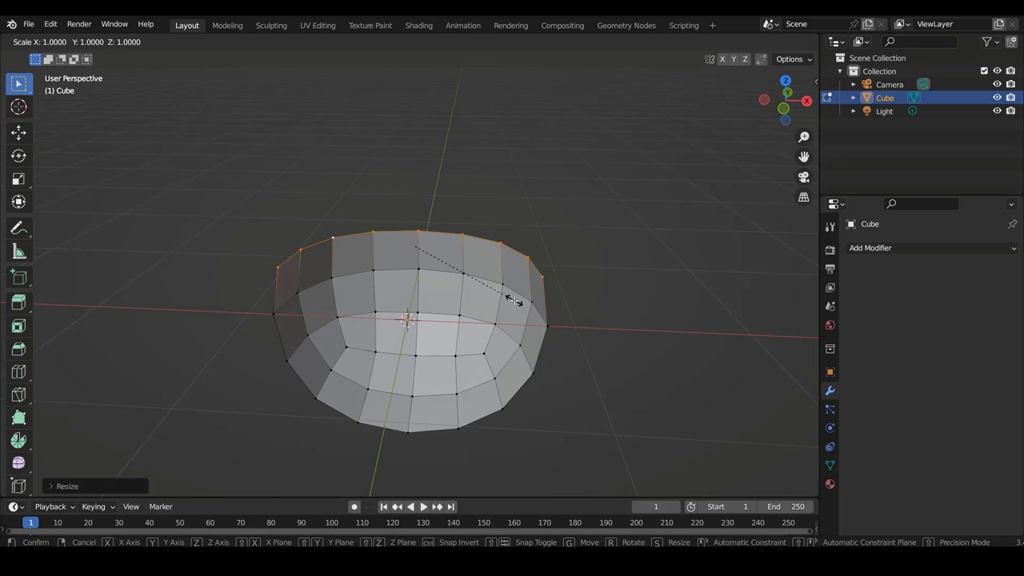
key(x)
click(522, 303)
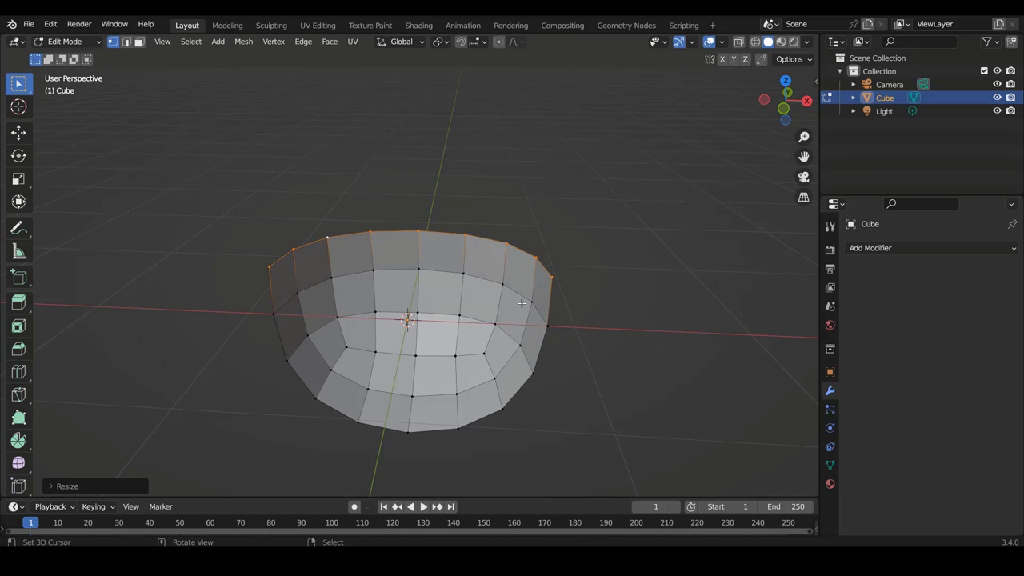
key(KP_1)
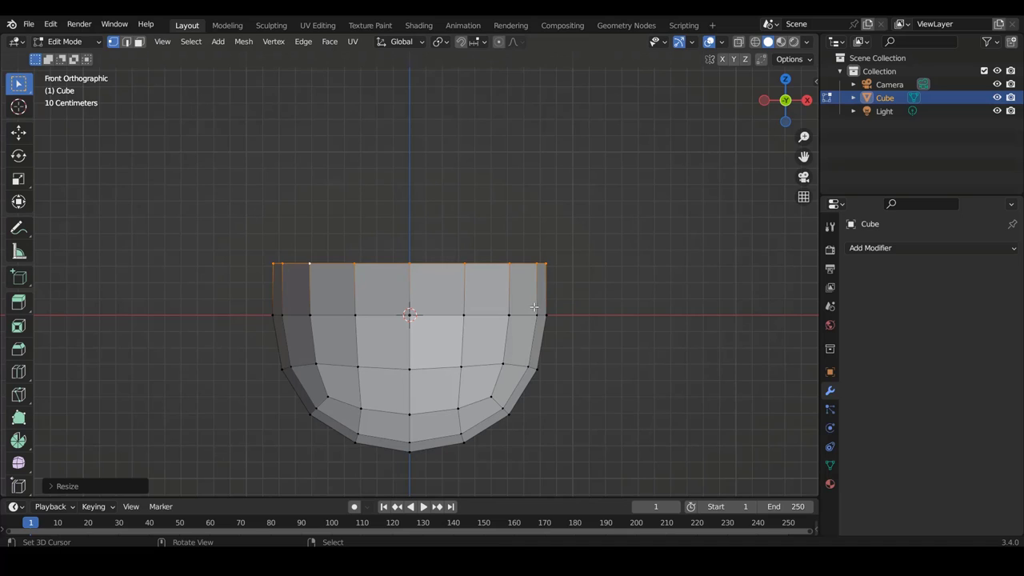
key(s)
key(x)
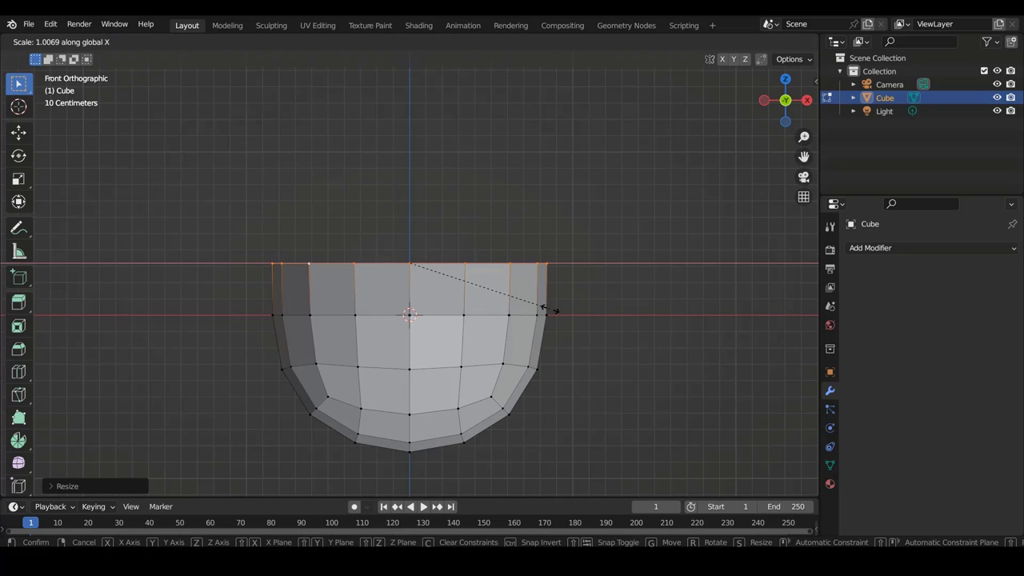
click(549, 308)
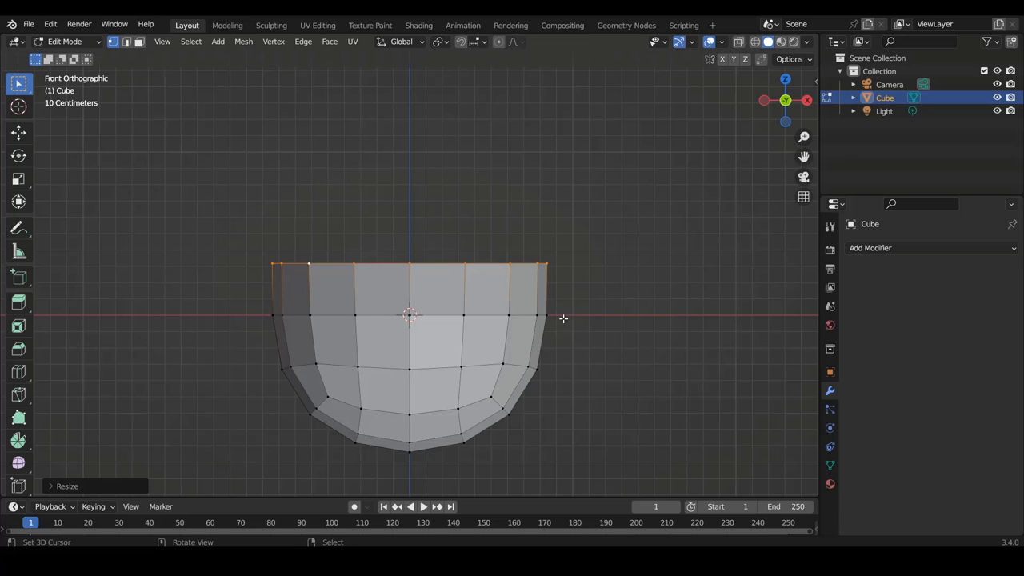
key(Tab)
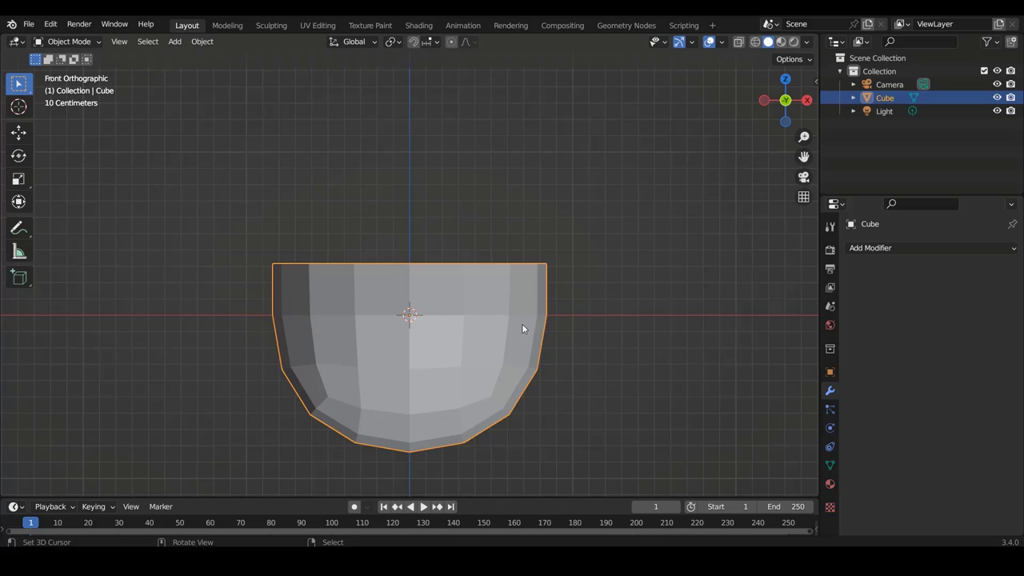
ctrl+scroll(422, 280, down, 3)
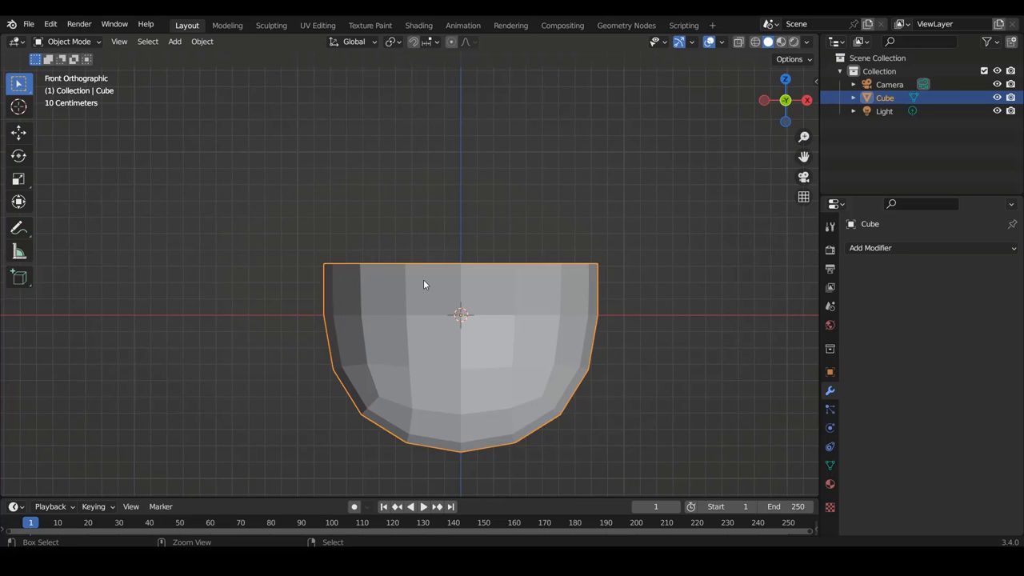
ctrl+scroll(436, 277, up, 4)
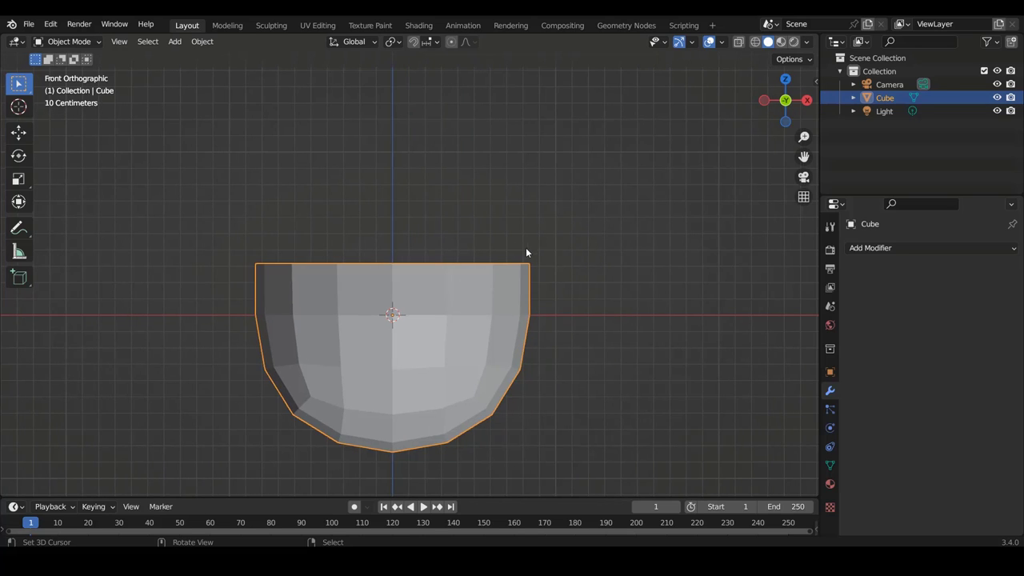
mouse_move(563, 259)
middle_down()
mouse_move(488, 284)
mouse_move(316, 287)
middle_up()
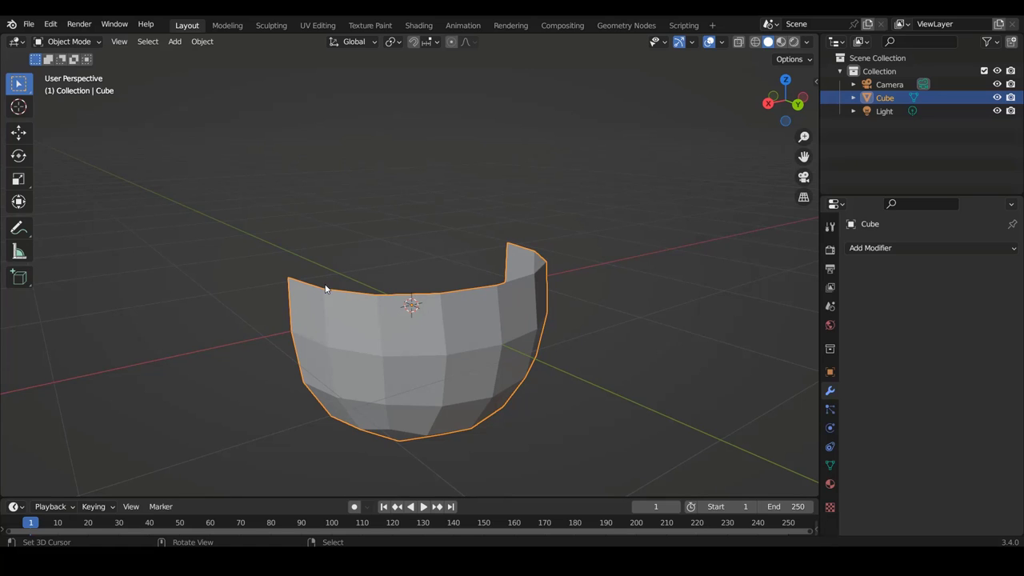
key(KP_1)
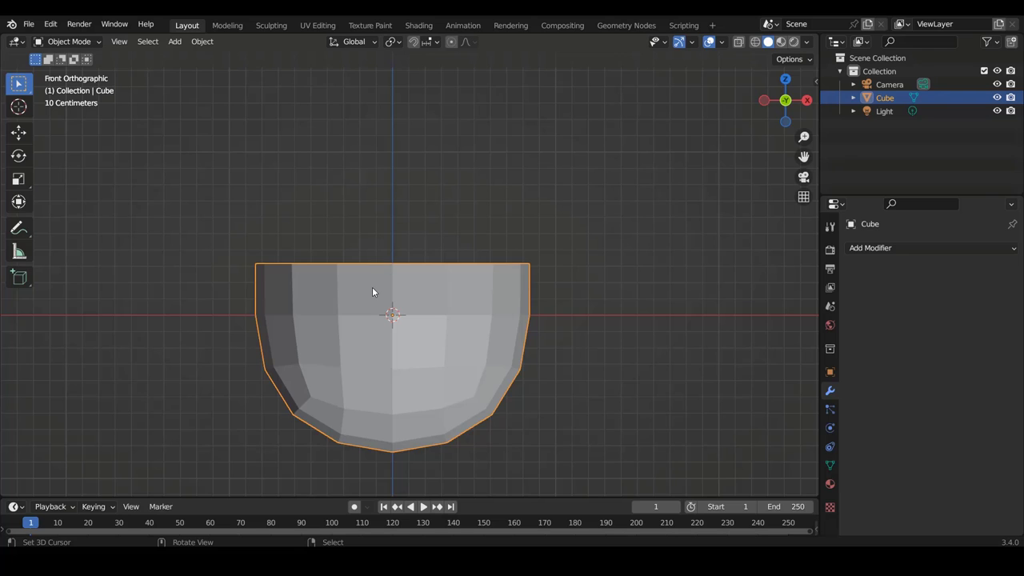
shift+scroll(370, 288, down, 1)
Step: In see-through Edit Mode, box-select and delete the shell's left-half vertices, then exit
shift+scroll(367, 288, down, 2)
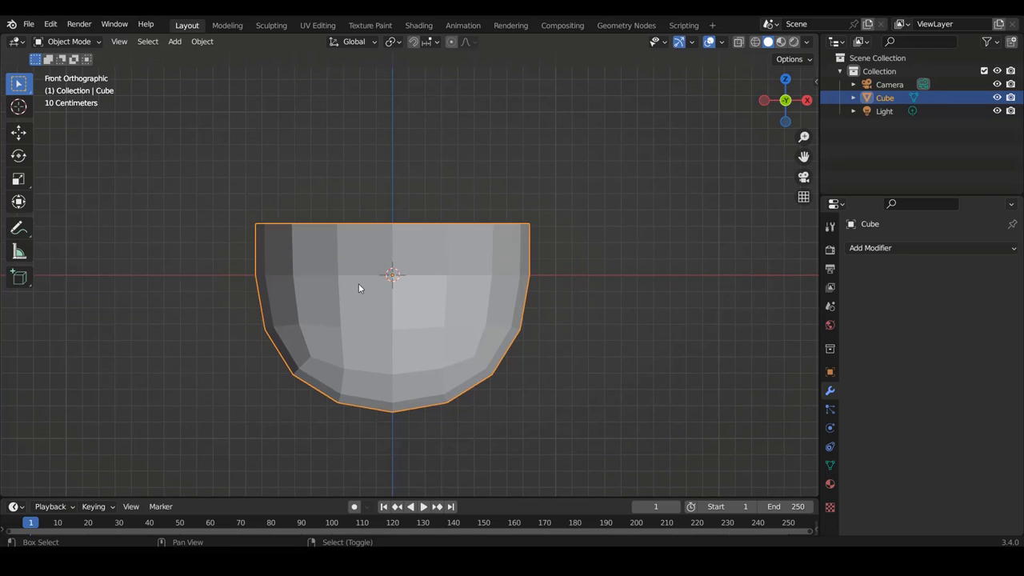
key(Tab)
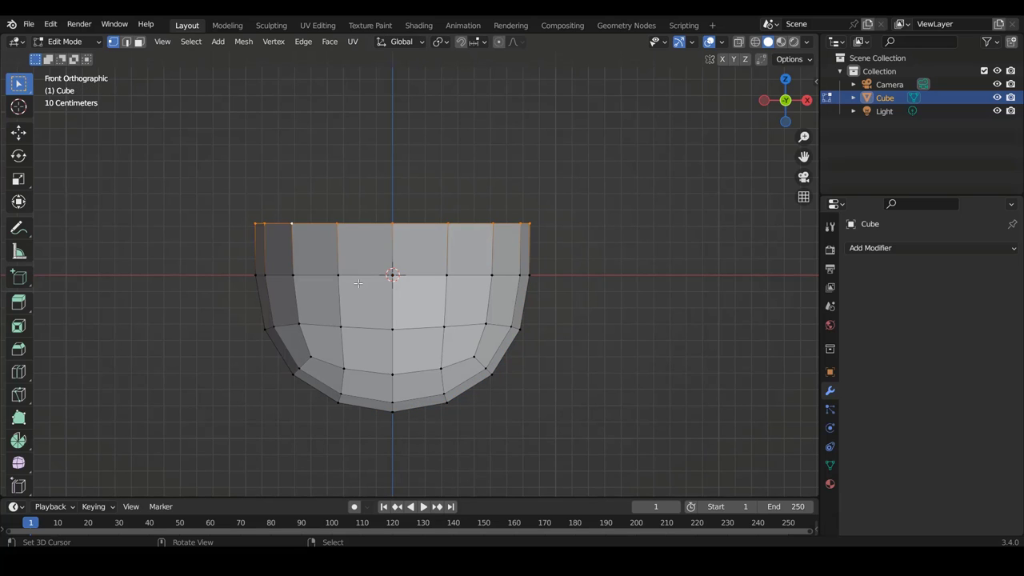
key(shift+z)
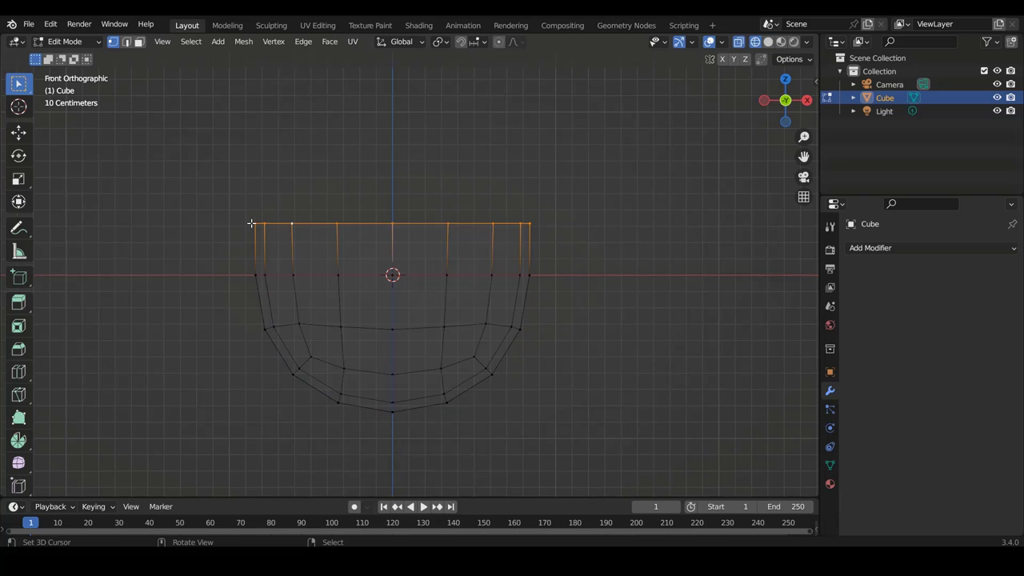
click(254, 223)
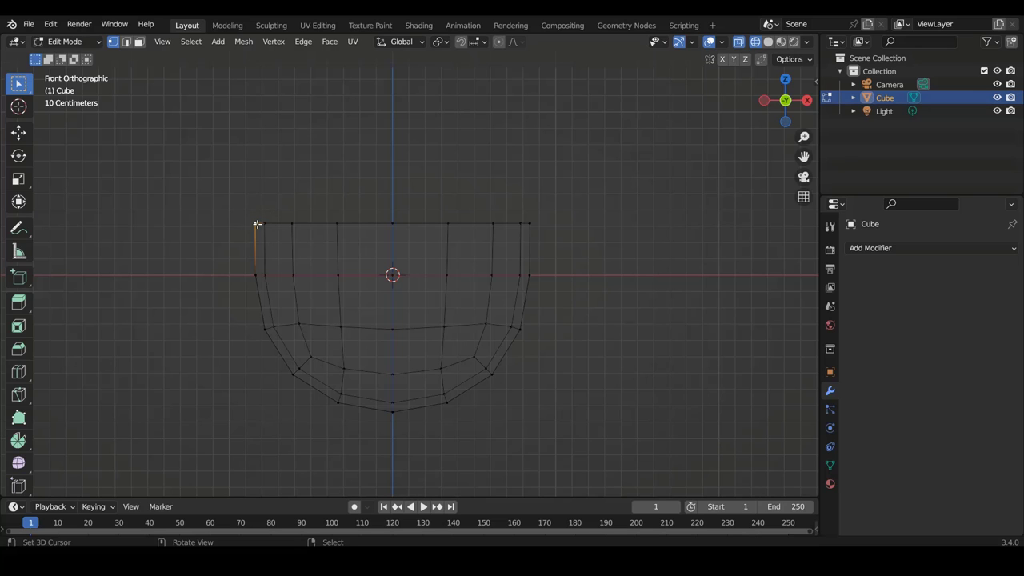
key(b)
mouse_move(191, 123)
mouse_down()
mouse_move(362, 444)
mouse_move(380, 450)
mouse_up()
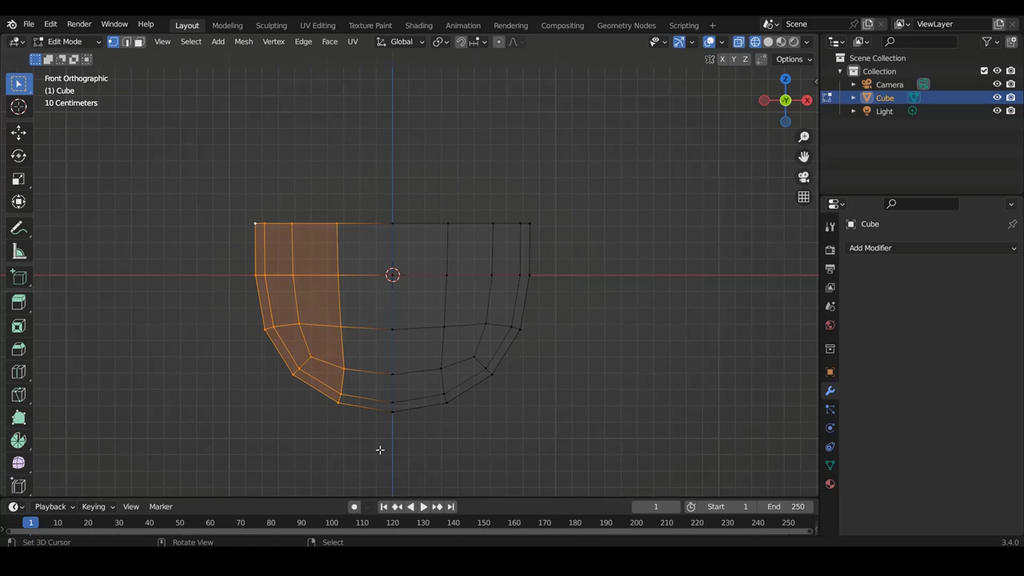
key(x)
click(330, 380)
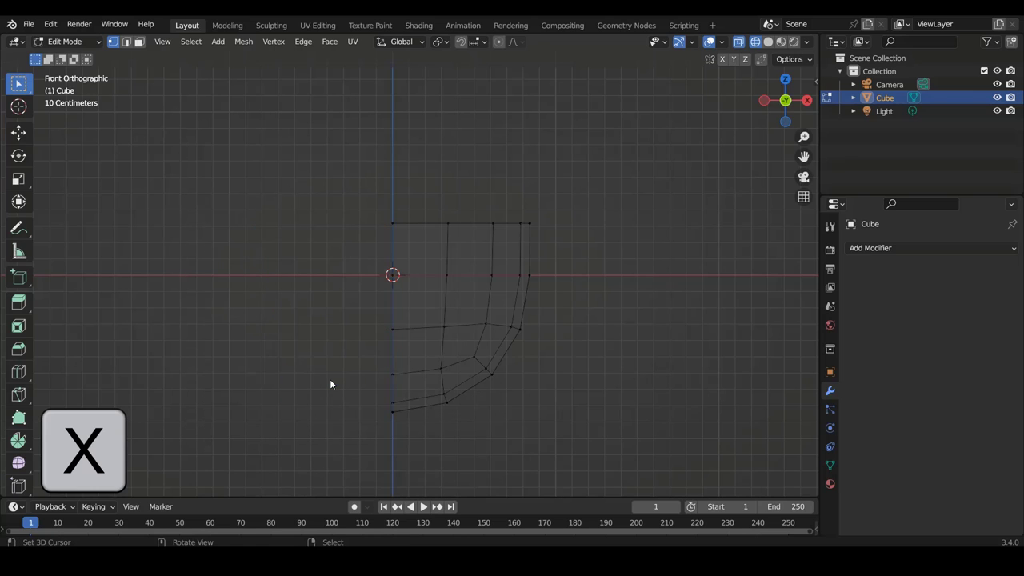
key(Tab)
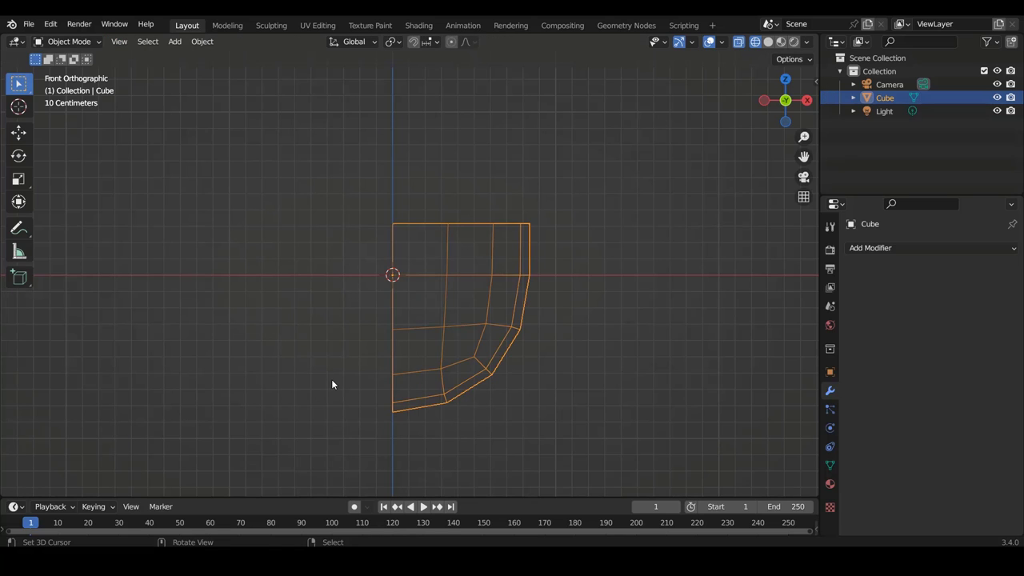
ctrl+scroll(472, 334, down, 3)
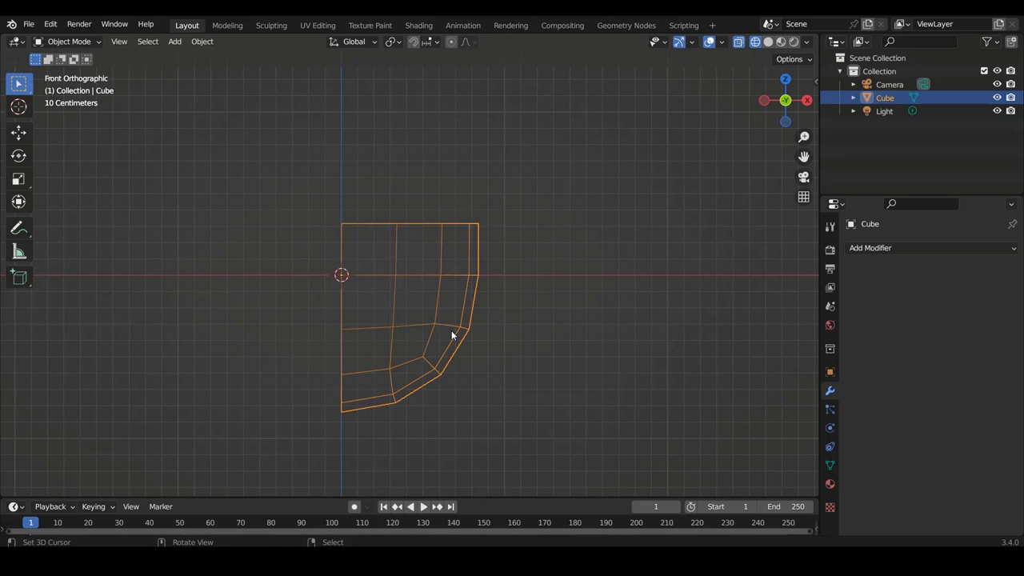
key(shift+z)
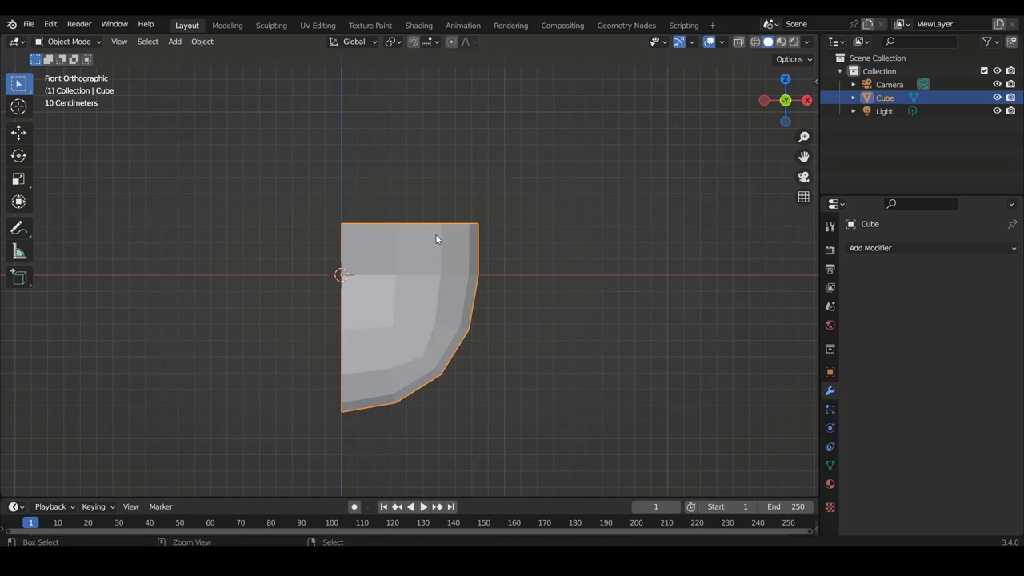
ctrl+scroll(441, 248, up, 1)
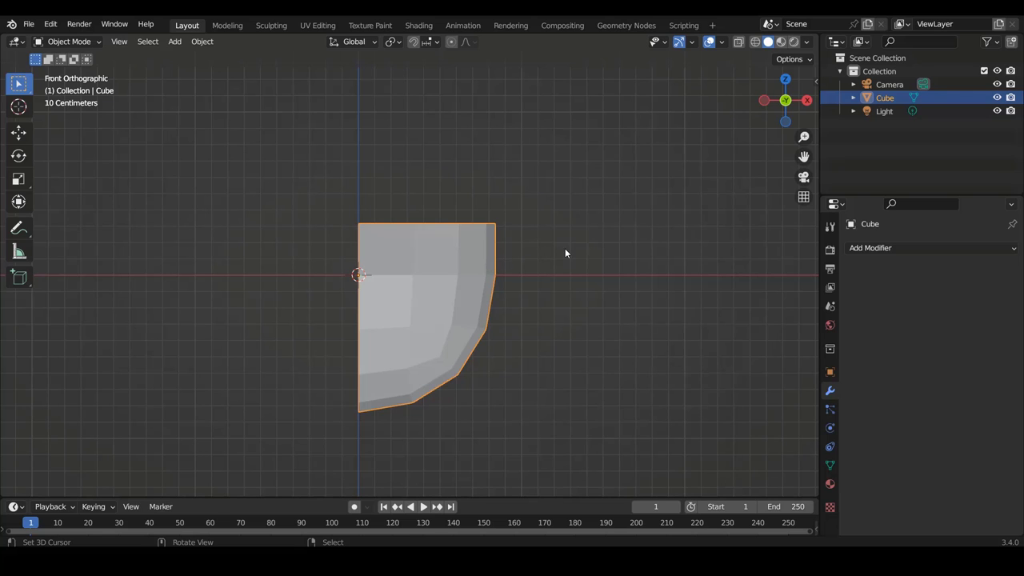
middle_drag(565, 253, 477, 257)
key(z)
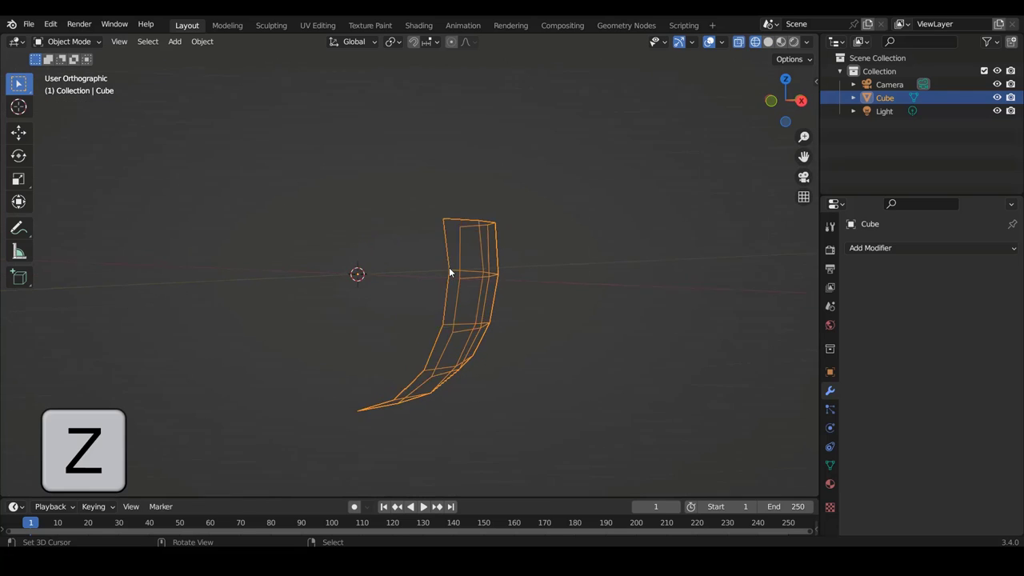
key(KP_1)
scroll(392, 220, up, 2)
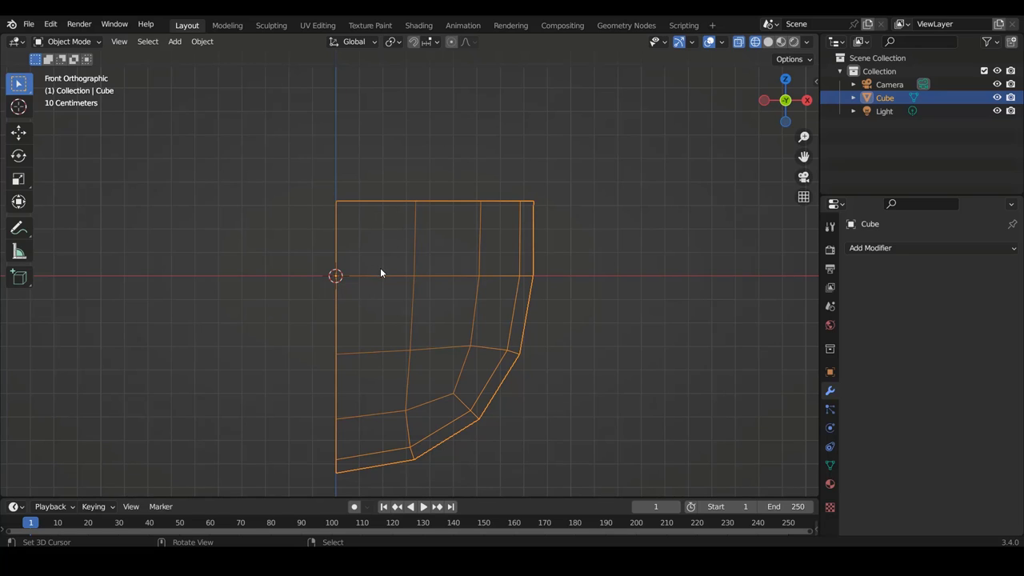
key(shift+z)
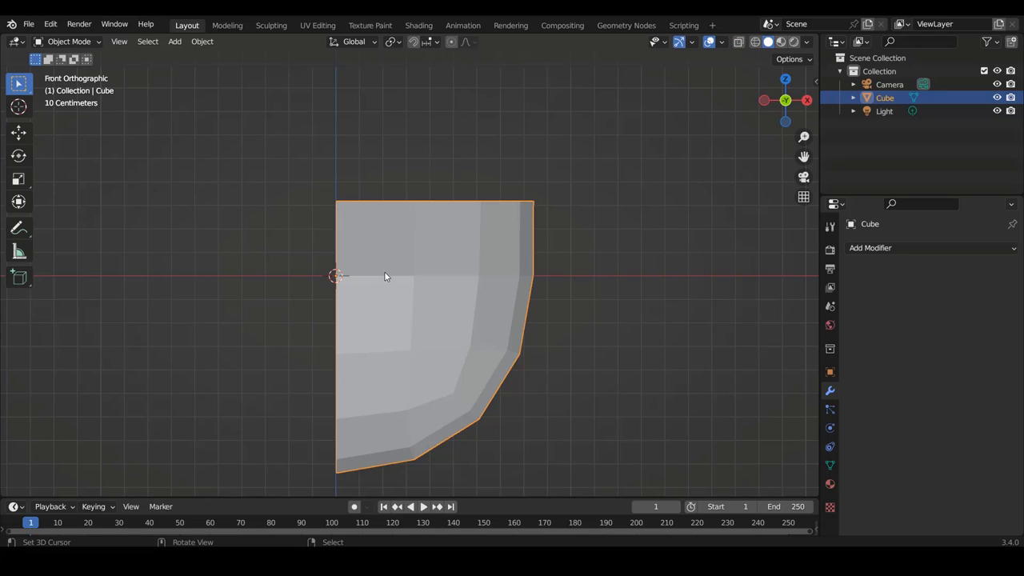
key(shift+z)
key(shift+z)
middle_drag(506, 294, 418, 271)
Step: Add a Mirror modifier to restore the bowl's left half, then collapse its panel
click(899, 251)
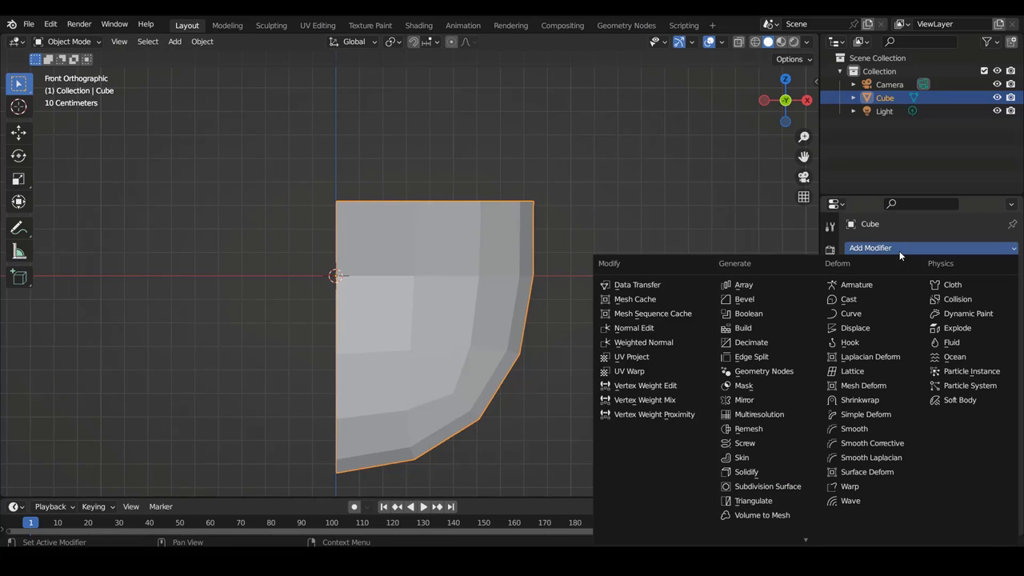
click(742, 402)
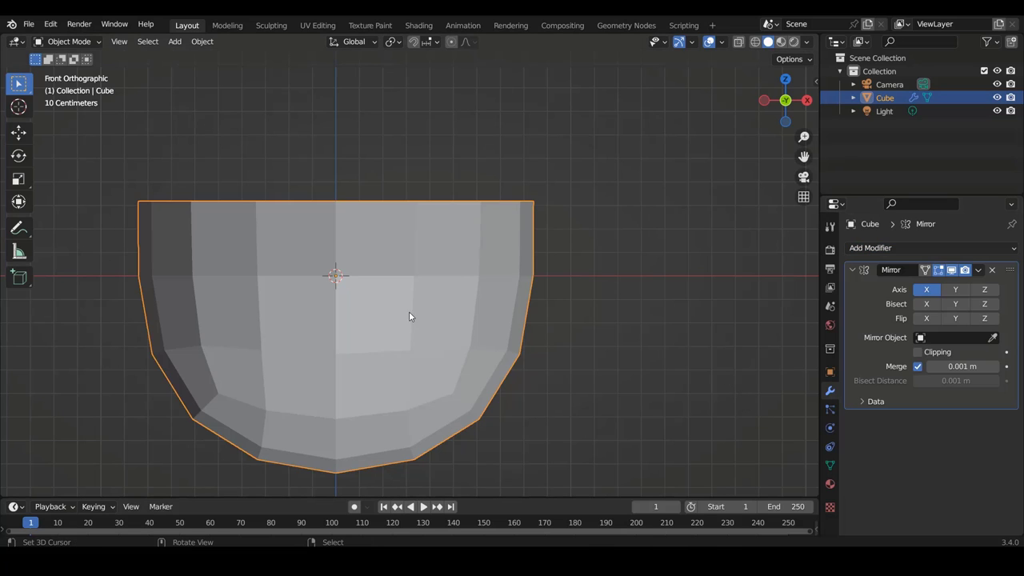
ctrl+scroll(389, 285, up, 1)
ctrl+scroll(408, 295, up, 1)
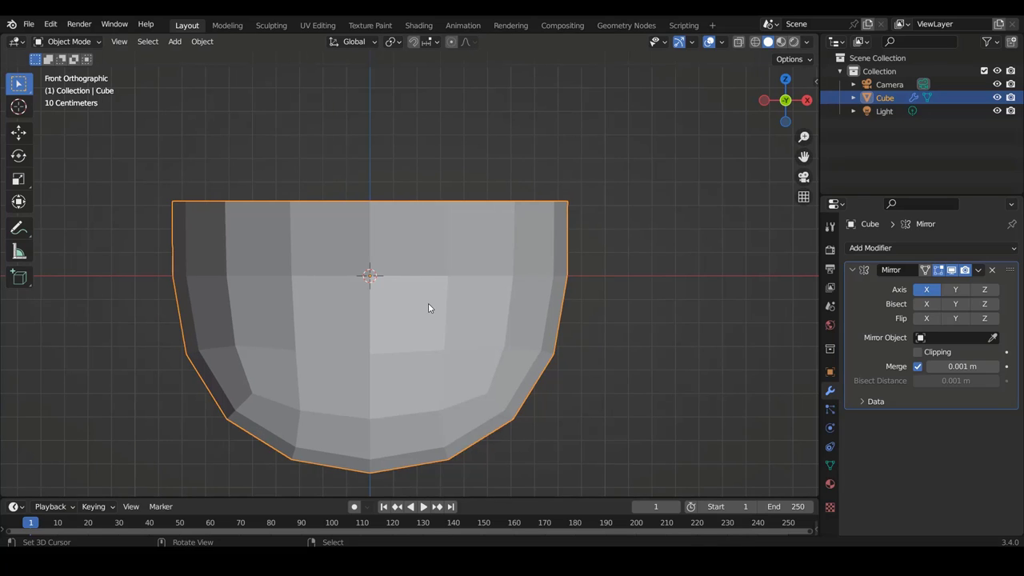
click(852, 270)
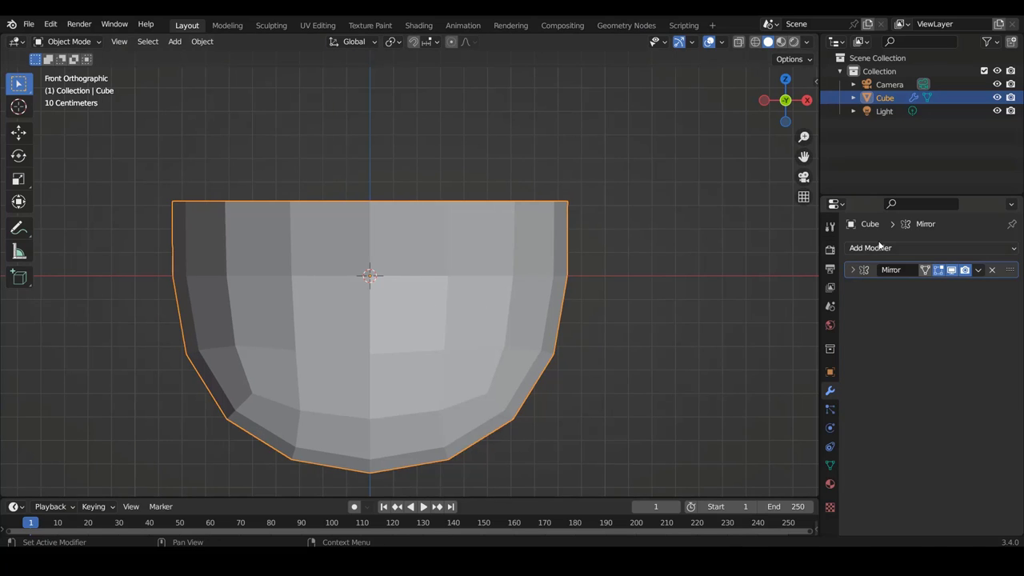
Step: Add a Subdivision Surface modifier after the Mirror to smooth the Cube
click(881, 248)
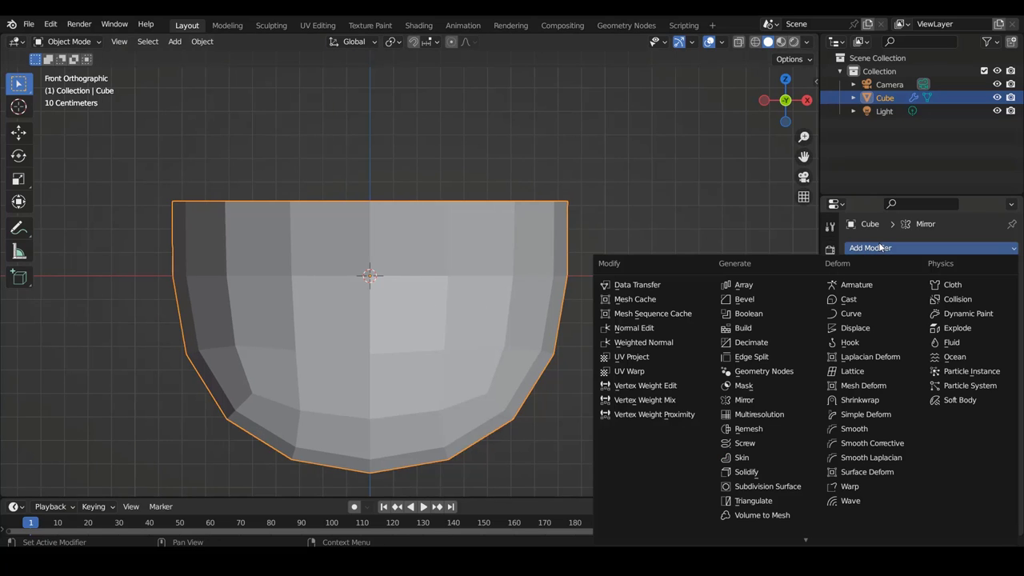
click(773, 487)
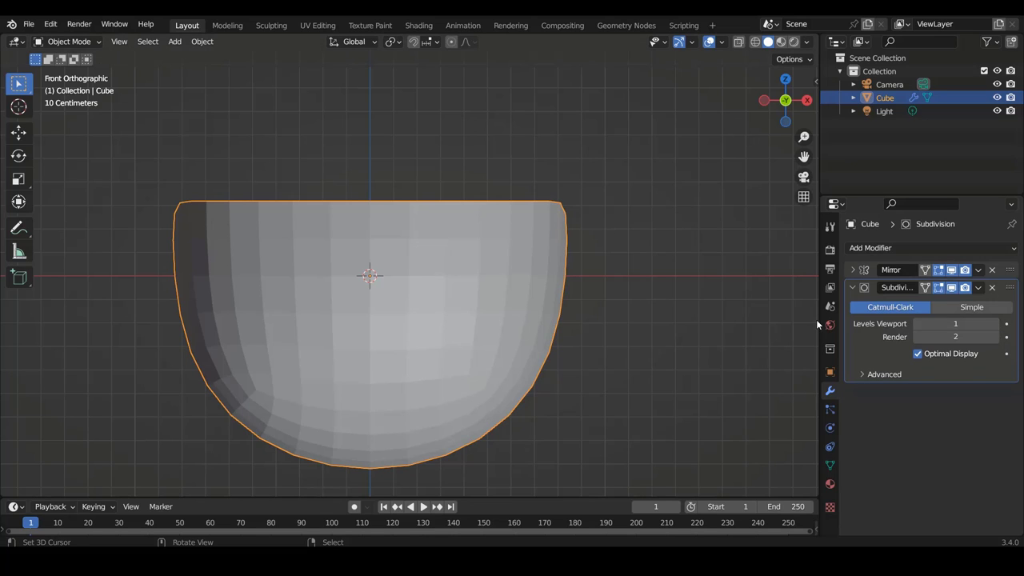
drag(817, 321, 775, 320)
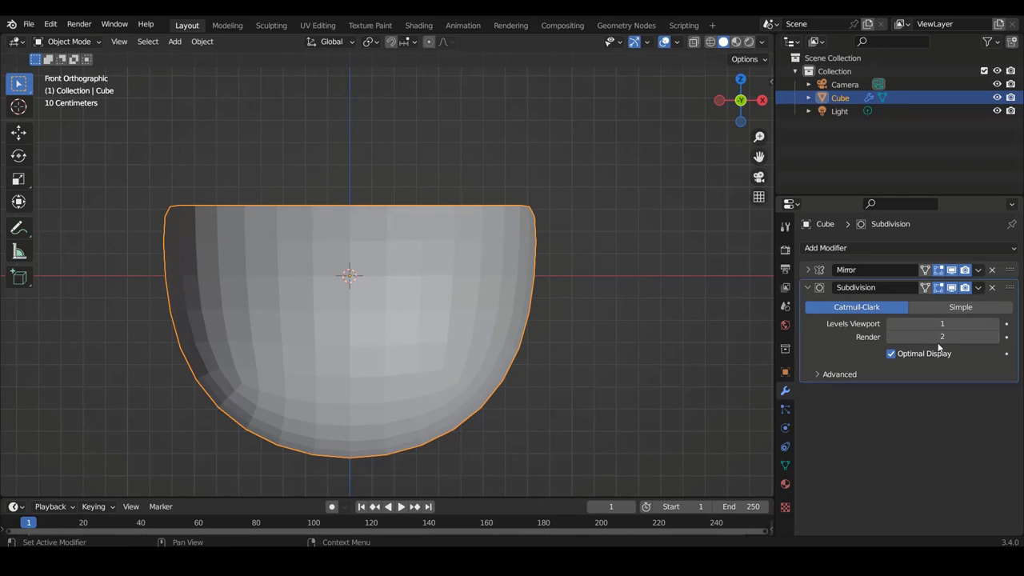
Step: Apply Shade Smooth to the bowl and check it at an angle, front and right views
click(808, 288)
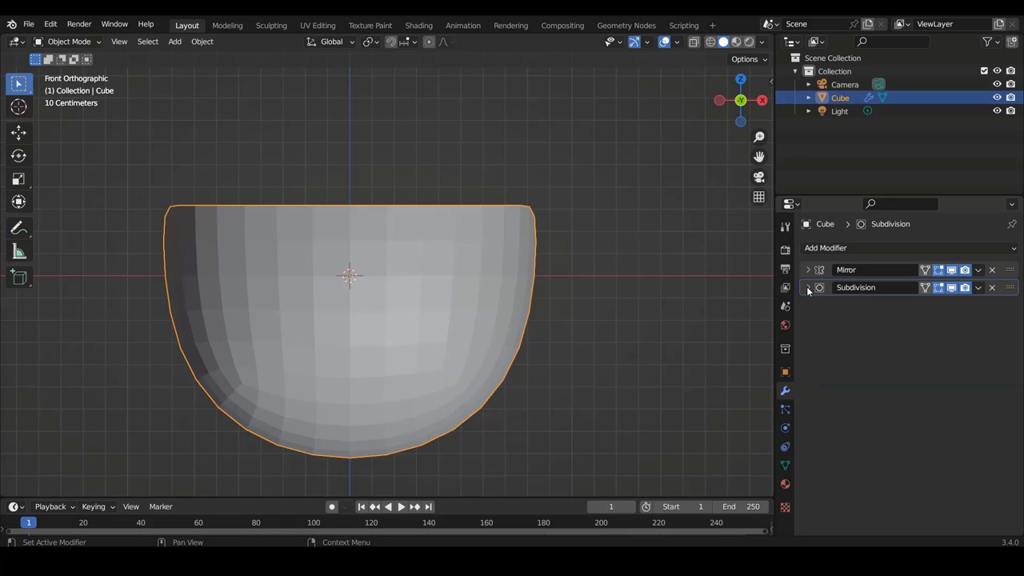
right_click(409, 267)
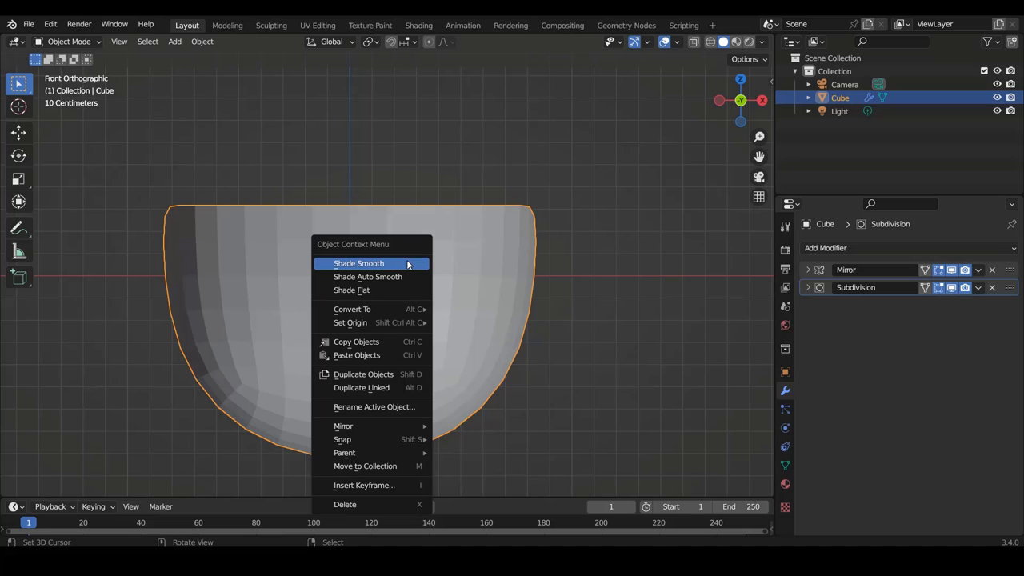
click(402, 263)
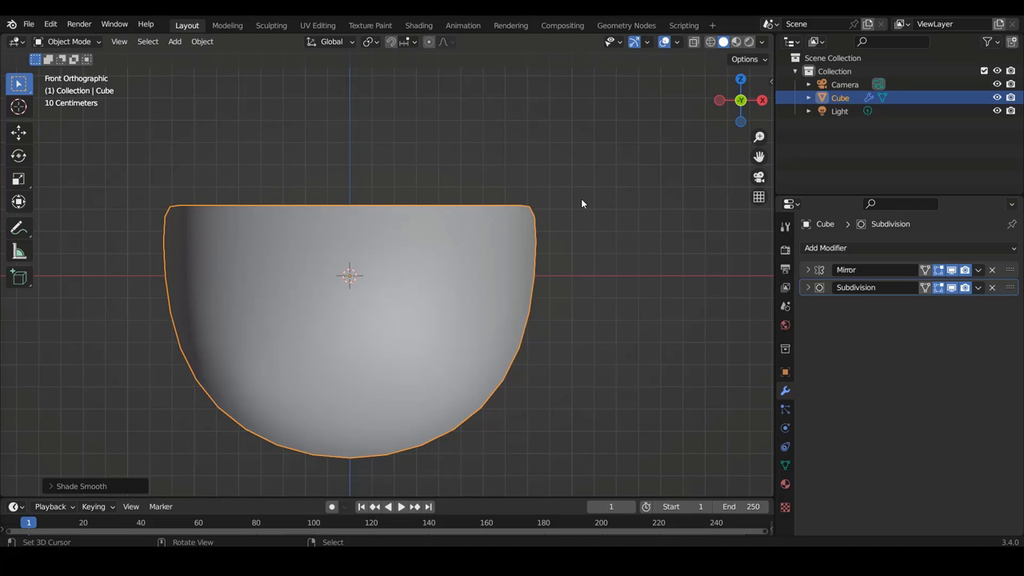
middle_drag(582, 203, 372, 246)
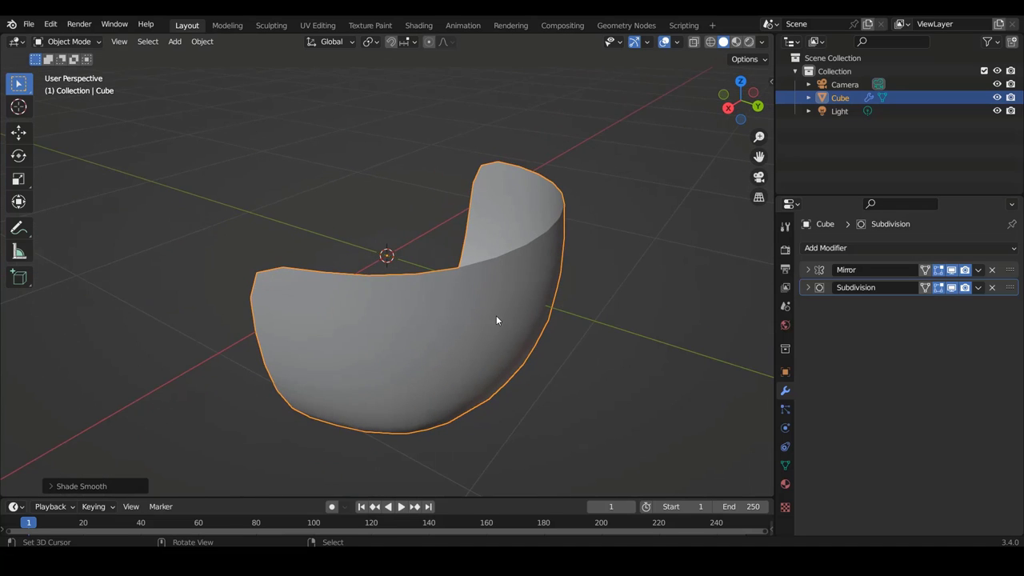
key(KP_1)
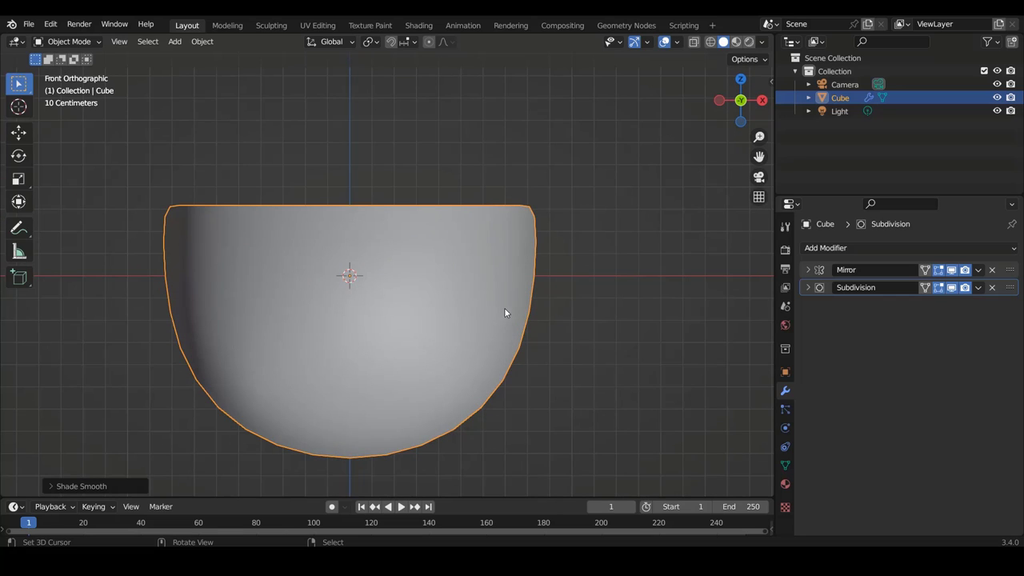
shift+scroll(512, 242, down, 3)
key(KP_3)
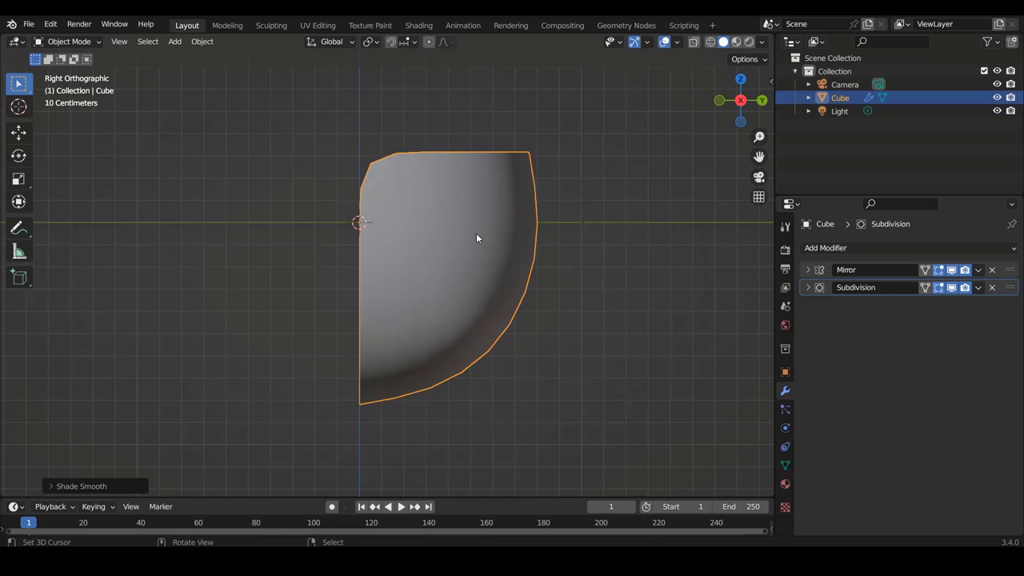
key(KP_1)
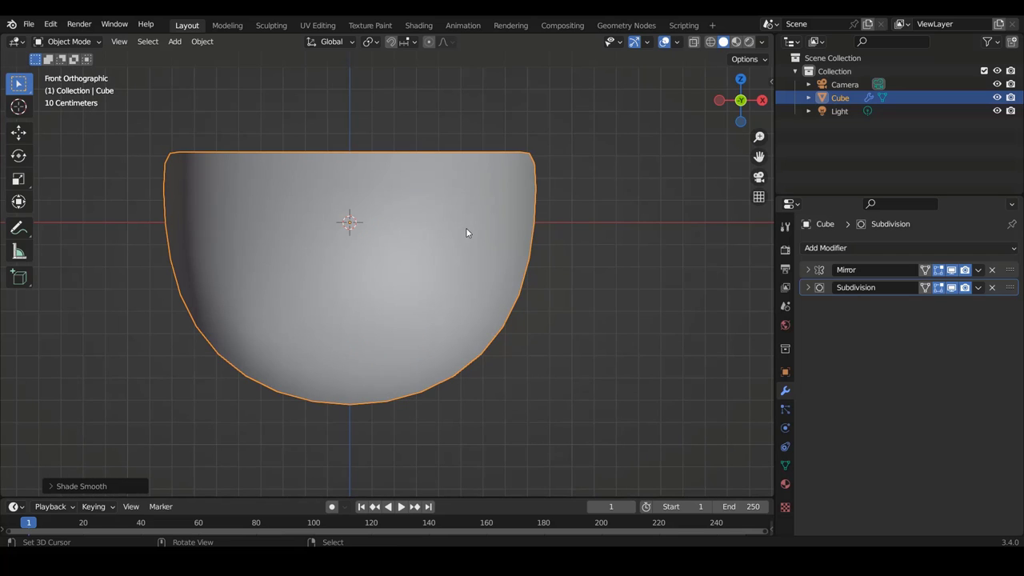
Step: Add a Solidify modifier with about 0.115 m thickness, then collapse its panel
click(850, 249)
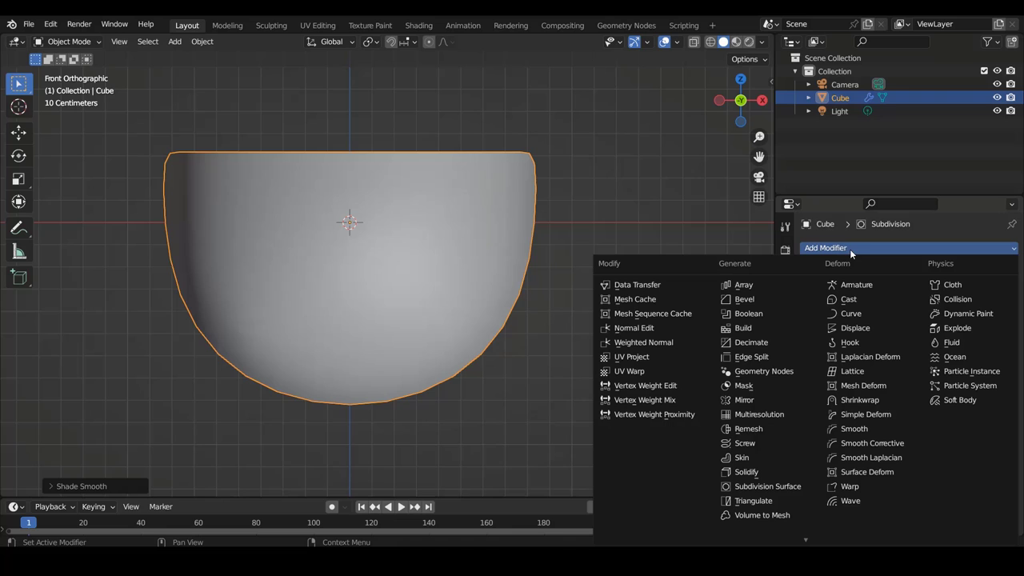
click(745, 473)
mouse_move(597, 230)
middle_down()
mouse_move(550, 234)
mouse_move(564, 225)
middle_up()
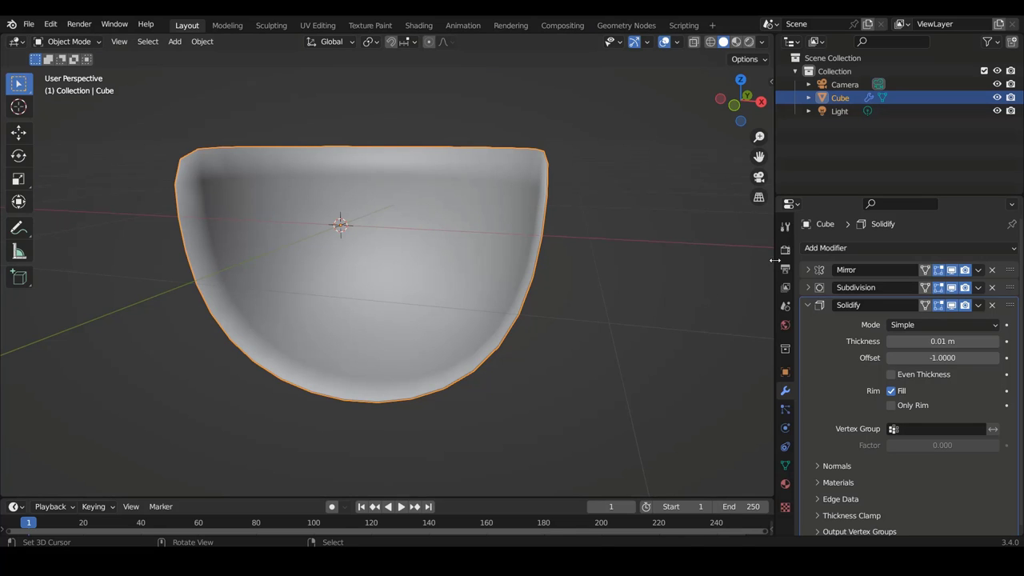
drag(775, 260, 744, 261)
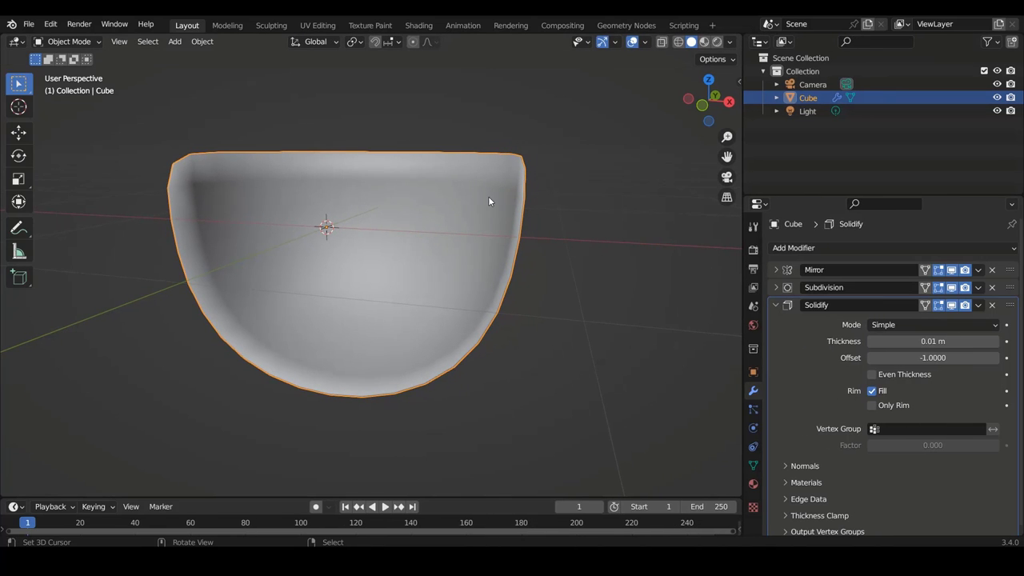
key(KP_1)
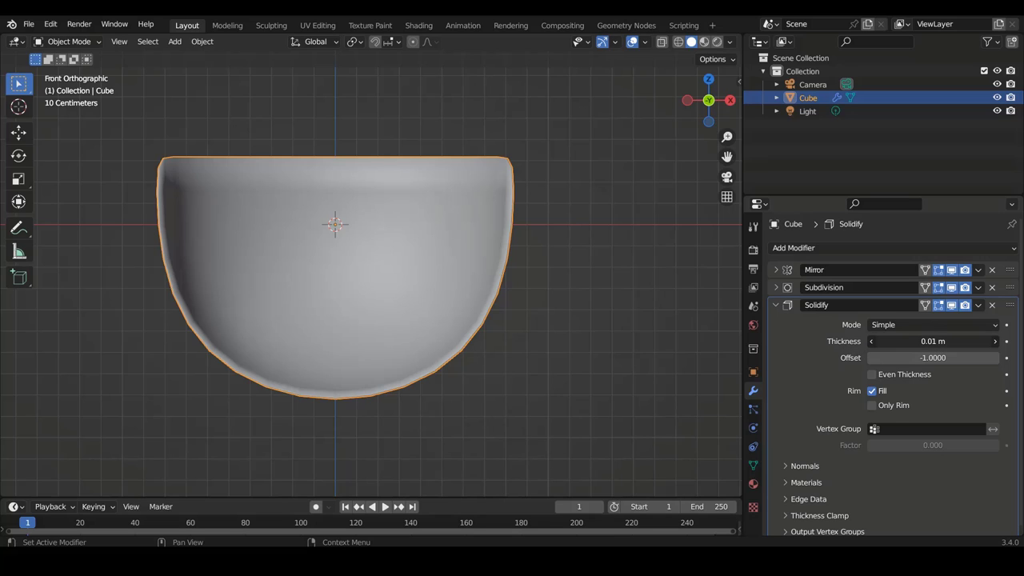
drag(895, 342, 973, 343)
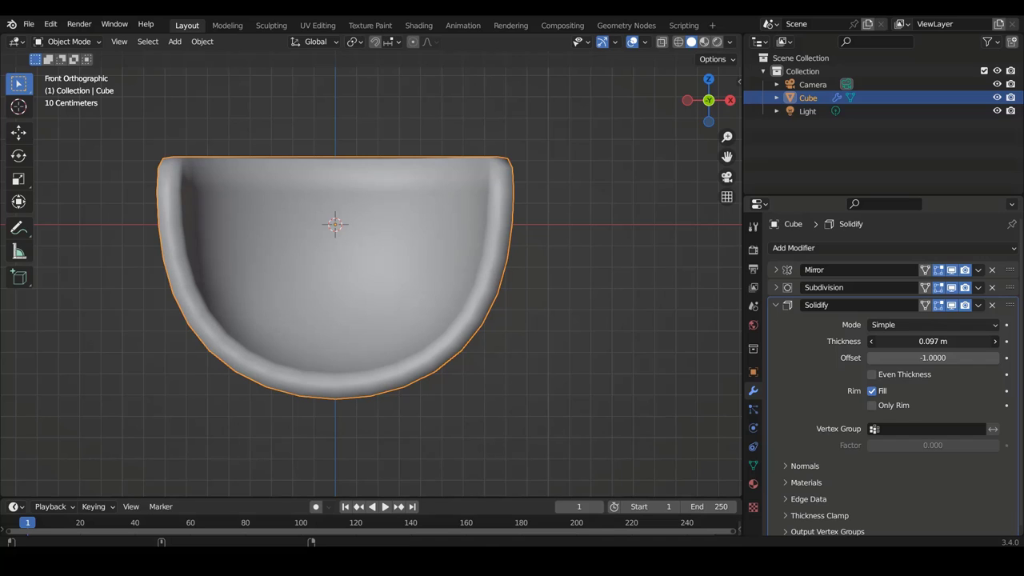
drag(973, 342, 986, 343)
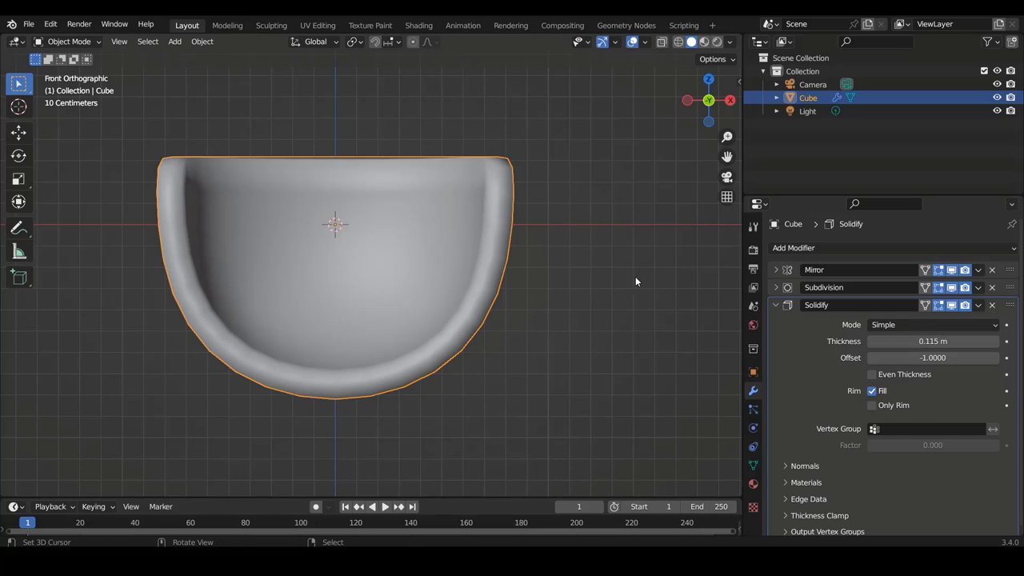
click(780, 310)
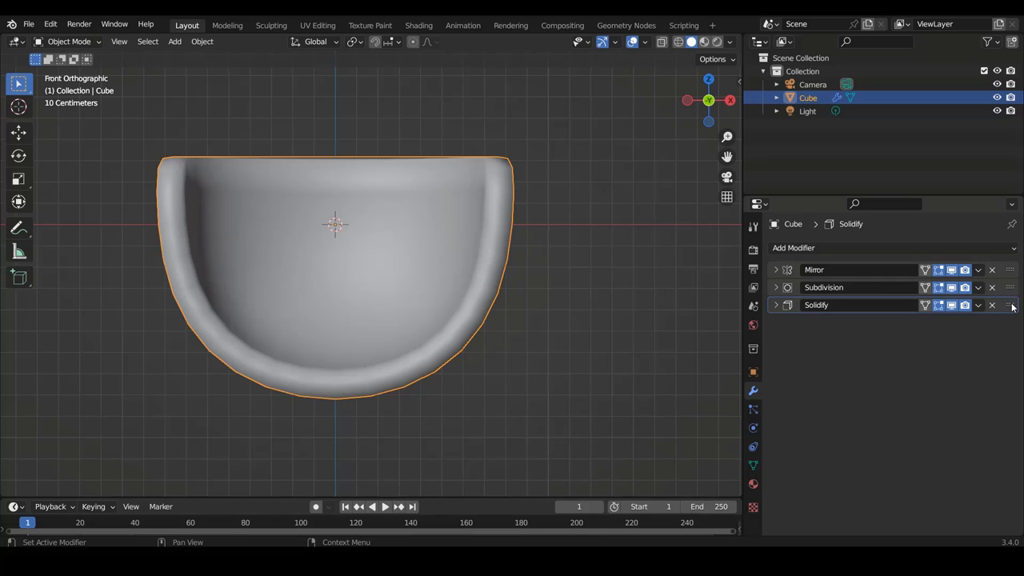
Step: Move Solidify above Subdivision in the modifier stack and orbit to inspect the thickened bowl
drag(1012, 305, 1010, 282)
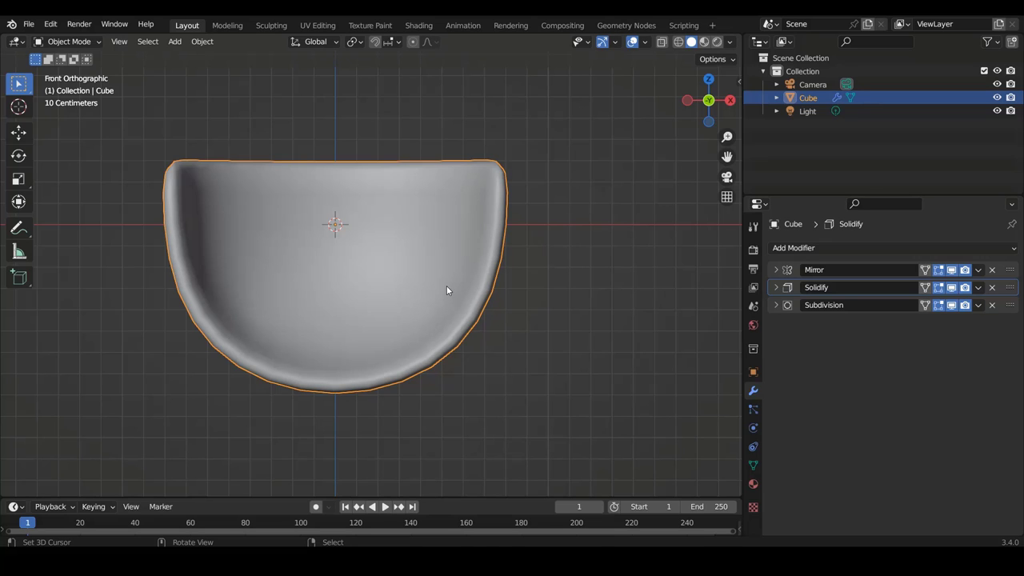
scroll(464, 342, up, 1)
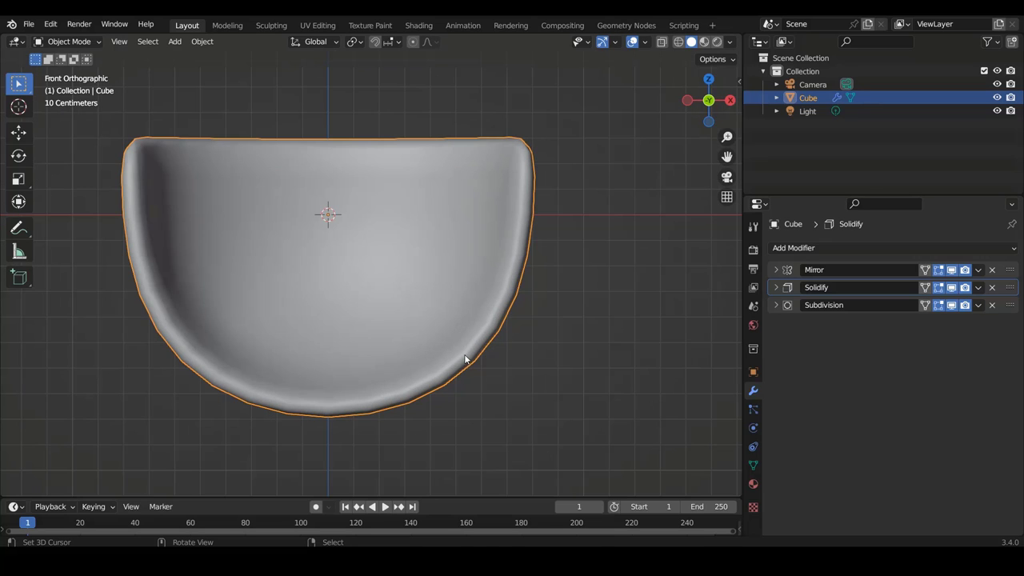
mouse_move(471, 344)
middle_down()
mouse_move(377, 343)
mouse_move(314, 358)
mouse_move(499, 223)
middle_up()
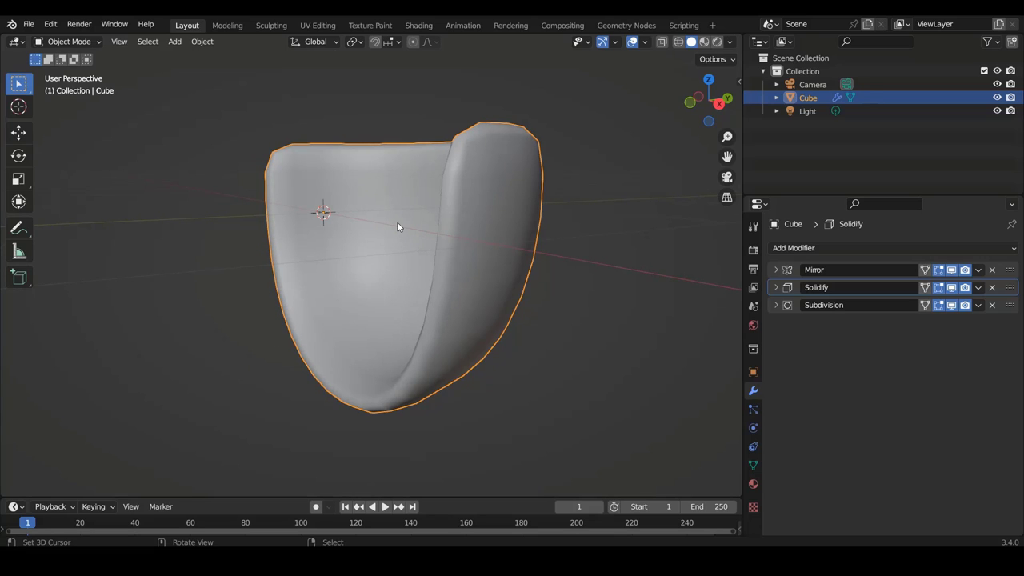
mouse_move(400, 227)
middle_down()
mouse_move(530, 232)
mouse_move(518, 249)
middle_up()
key(KP_1)
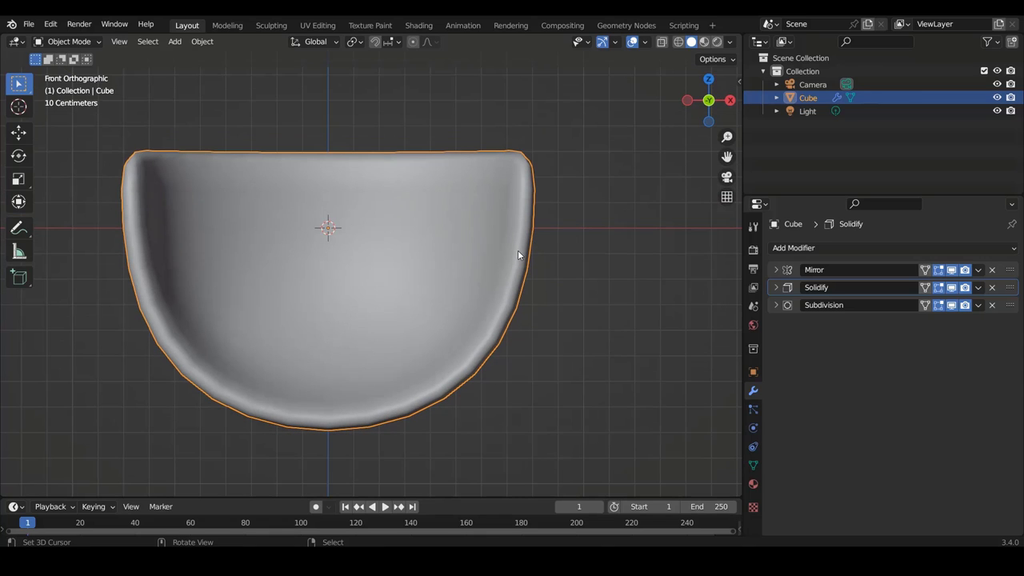
shift+scroll(525, 241, down, 2)
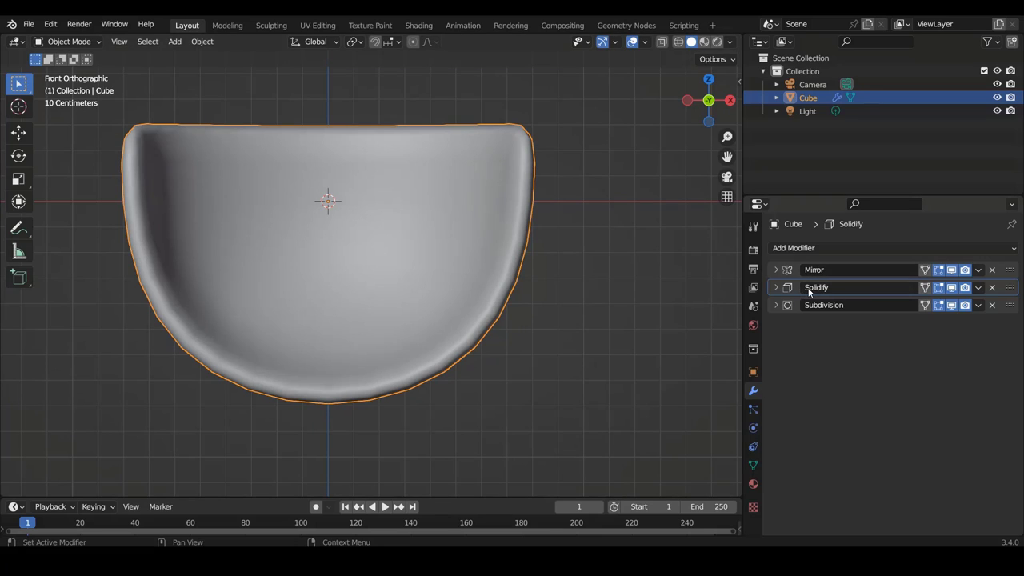
click(979, 287)
Step: Apply the Solidify modifier, inspect the result, then undo it
click(978, 288)
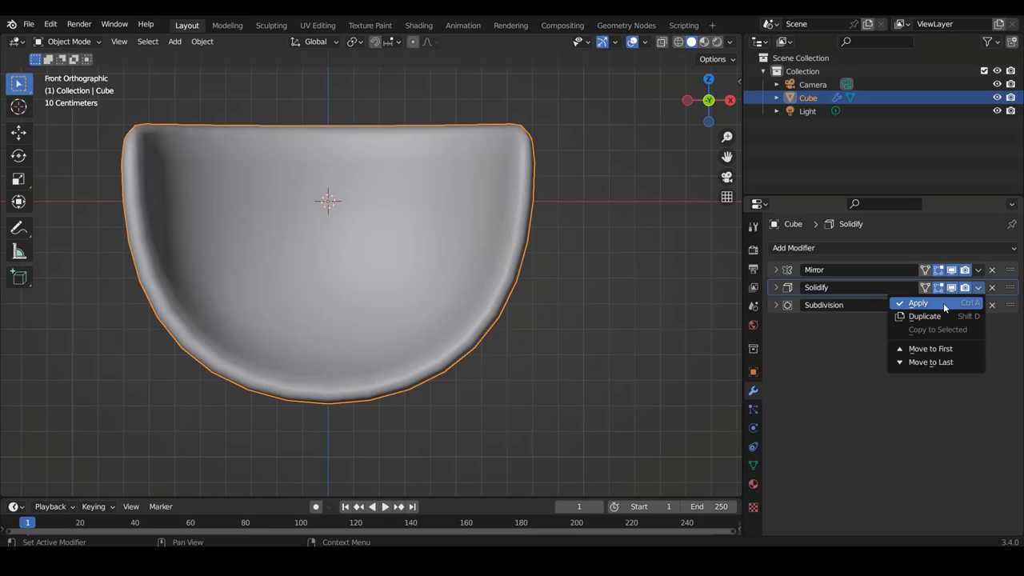
click(943, 302)
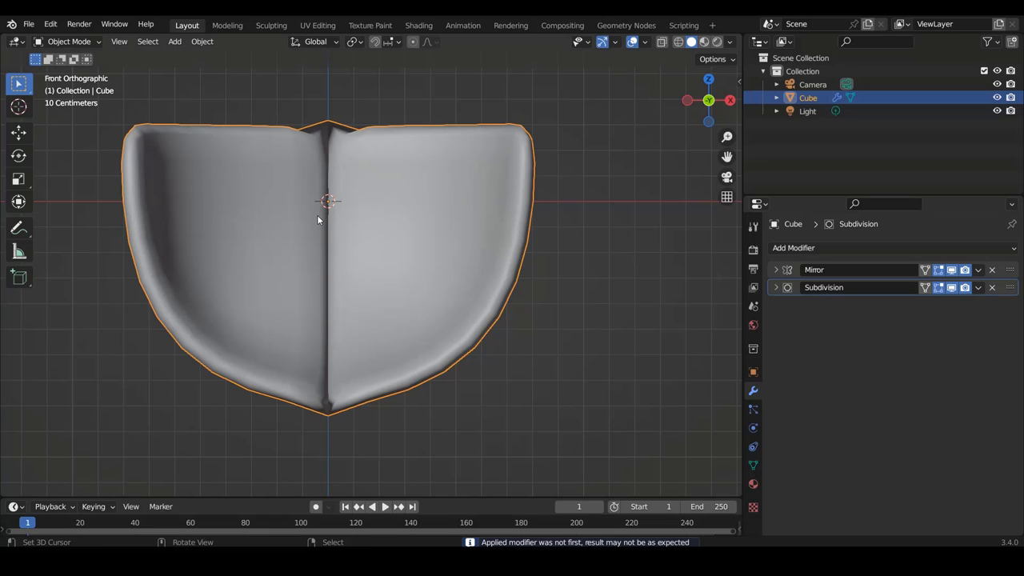
mouse_move(336, 207)
middle_down()
mouse_move(135, 237)
mouse_move(302, 249)
middle_up()
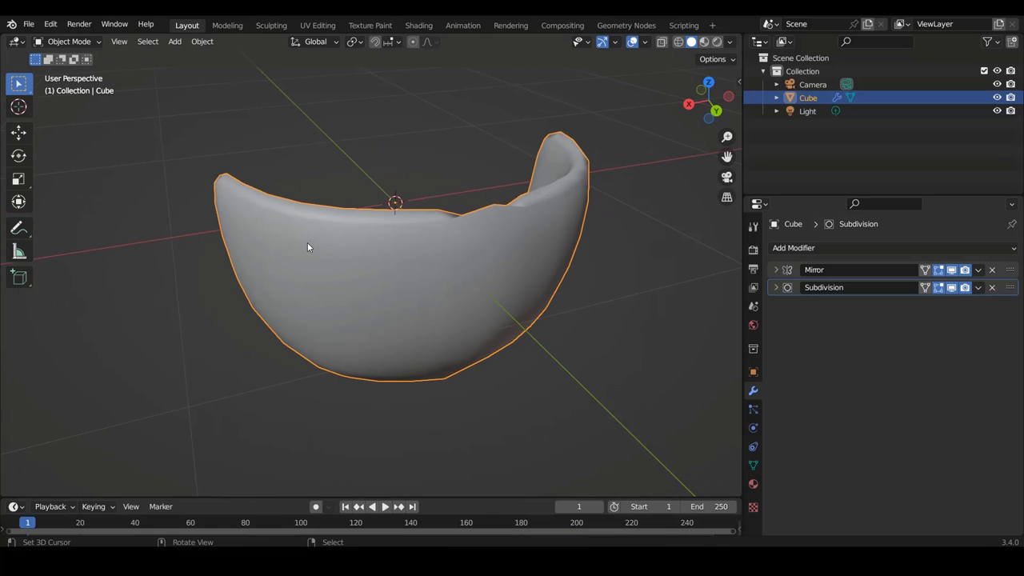
key(KP_1)
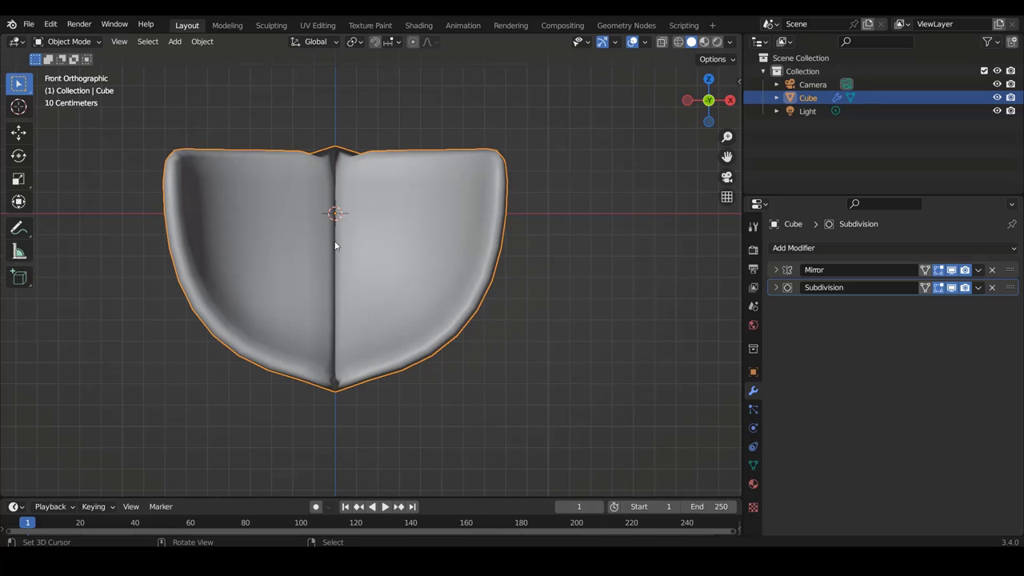
key(ctrl+z)
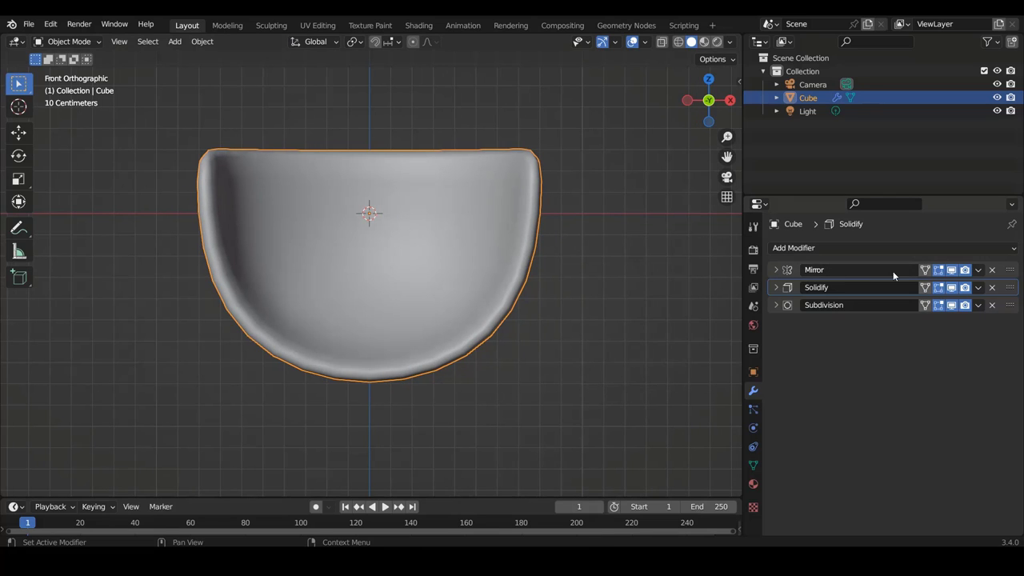
Step: Apply the Mirror and Solidify modifiers, then enter Edit Mode on the shell
click(978, 270)
click(932, 287)
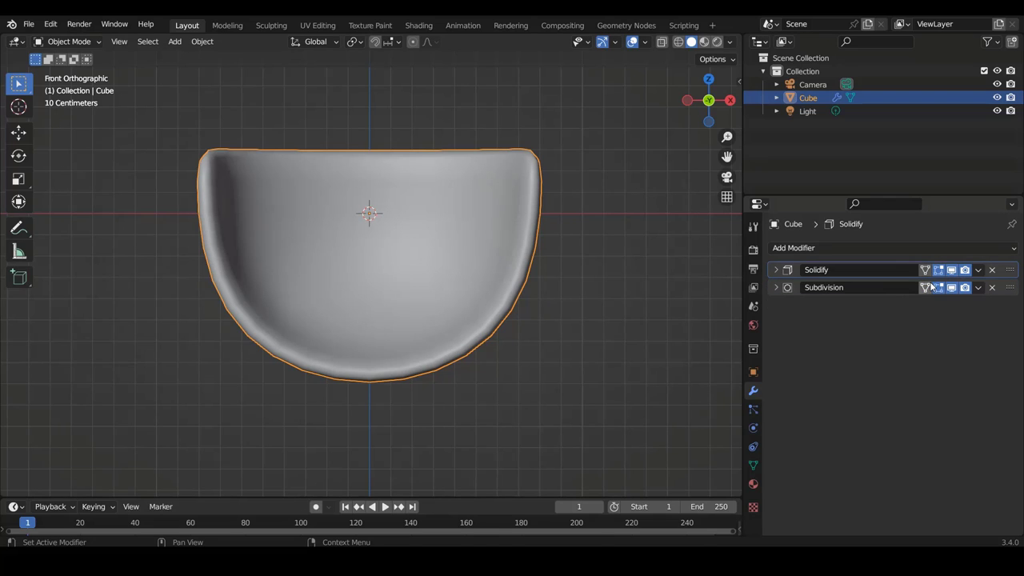
click(979, 270)
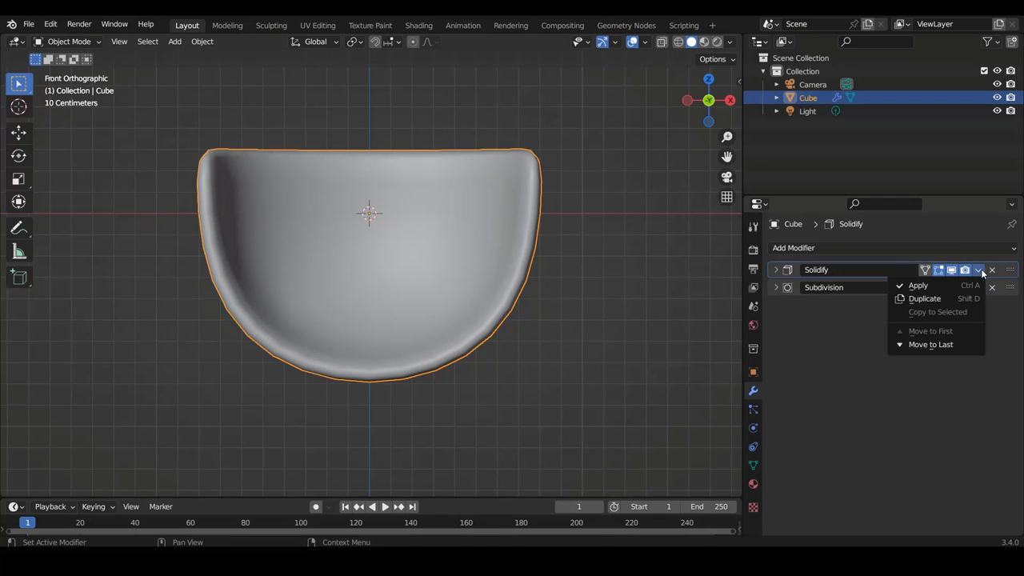
click(914, 286)
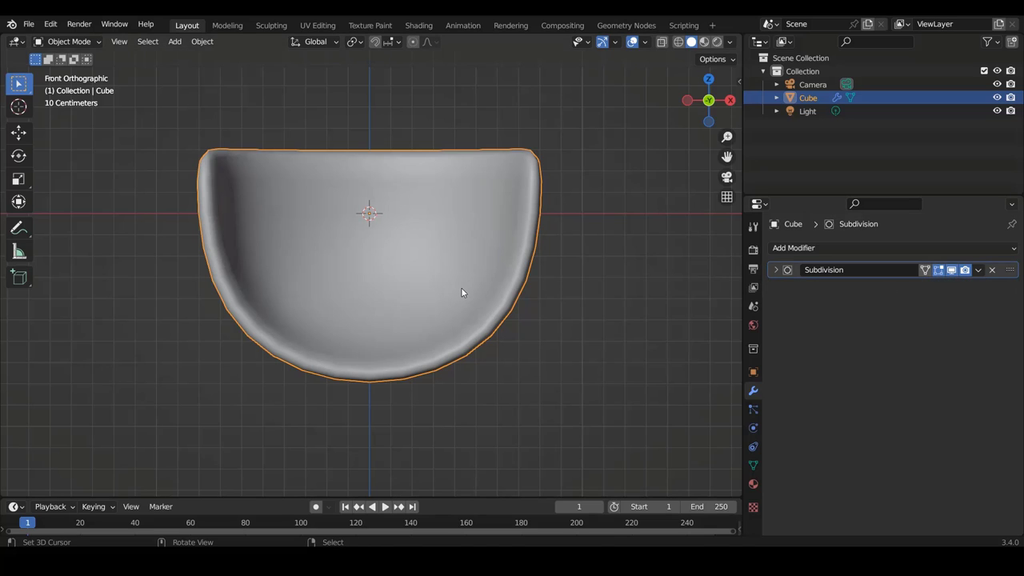
key(Tab)
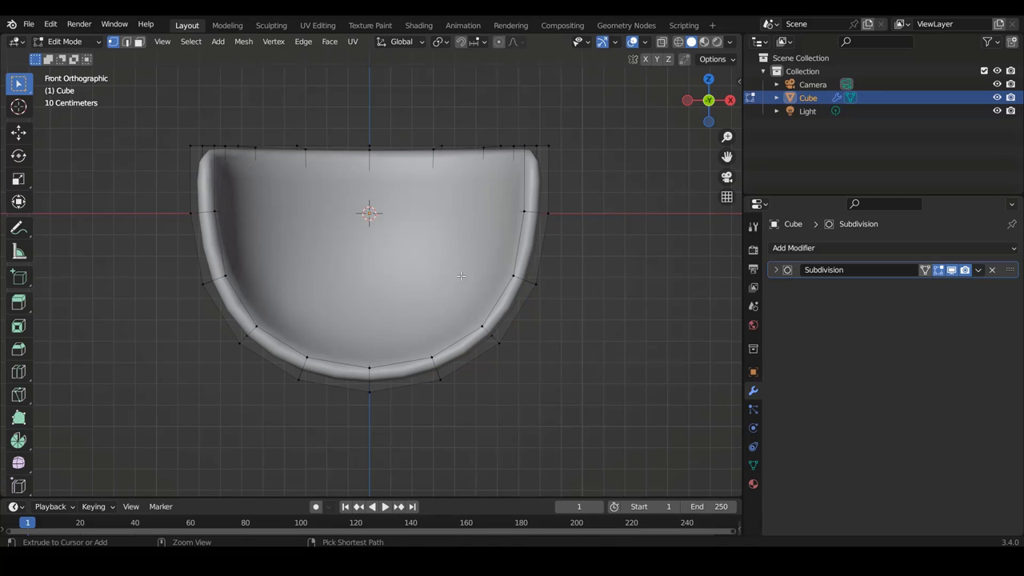
Step: Add two loop cuts near the bowl's rim, then return to front view and Object Mode
shift+middle_drag(461, 277, 425, 272)
middle_drag(459, 241, 457, 280)
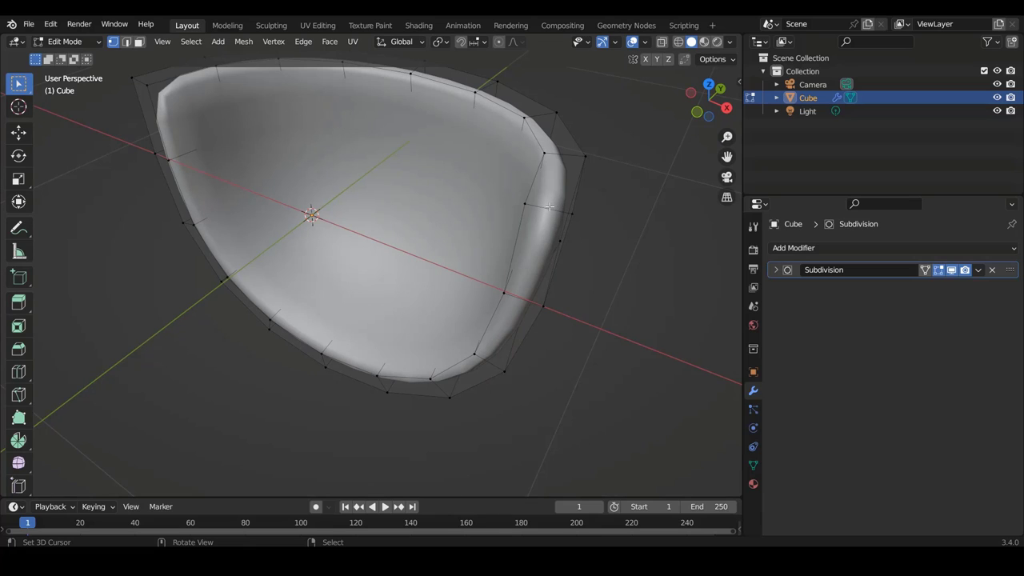
key(ctrl+r)
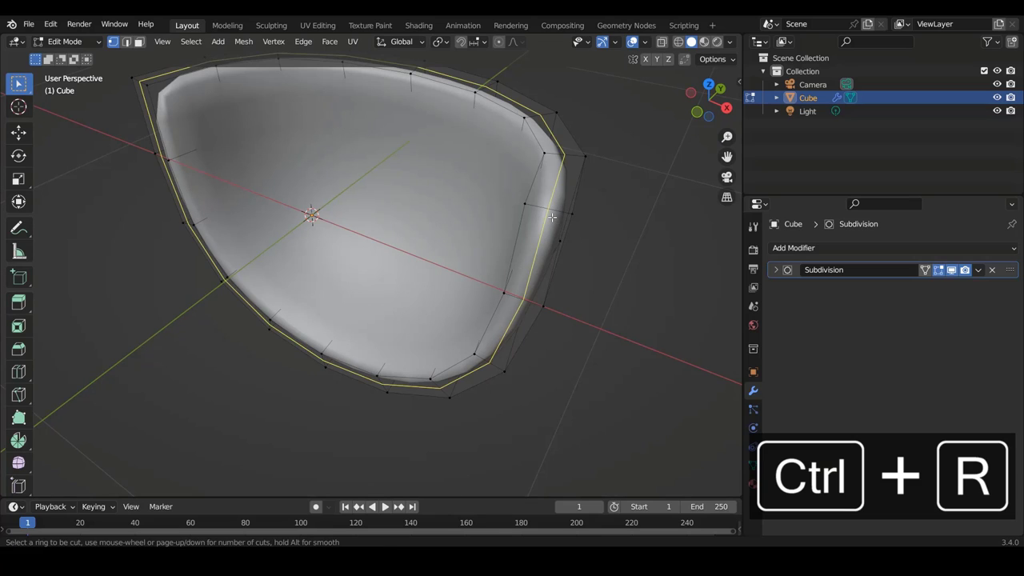
click(549, 215)
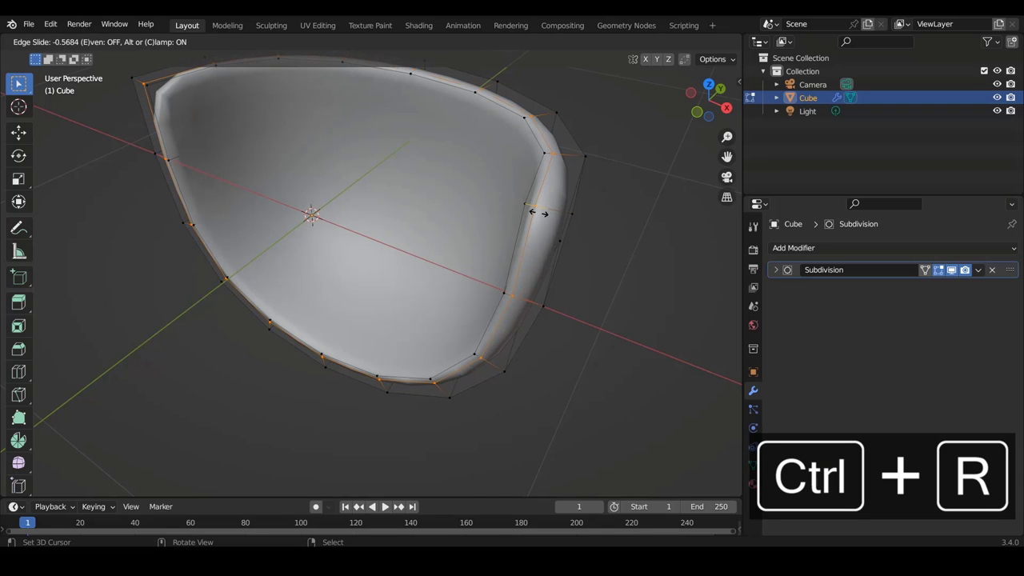
click(553, 214)
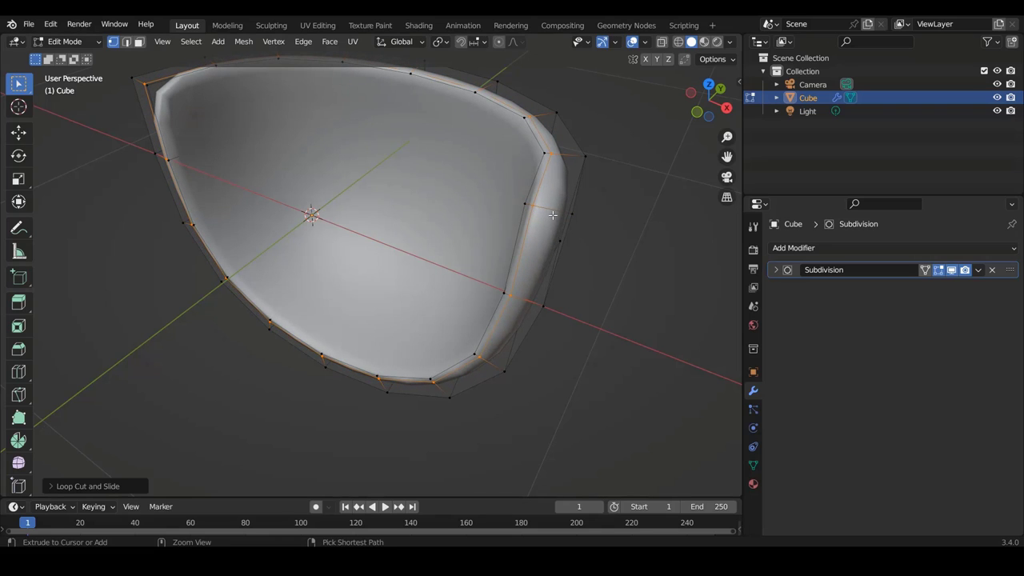
key(ctrl+r)
click(552, 216)
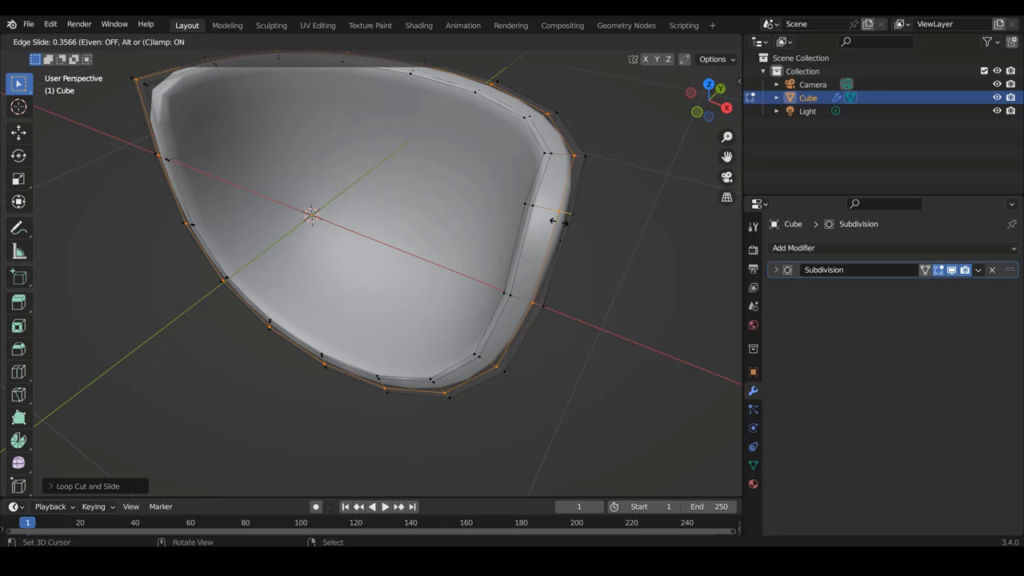
click(557, 227)
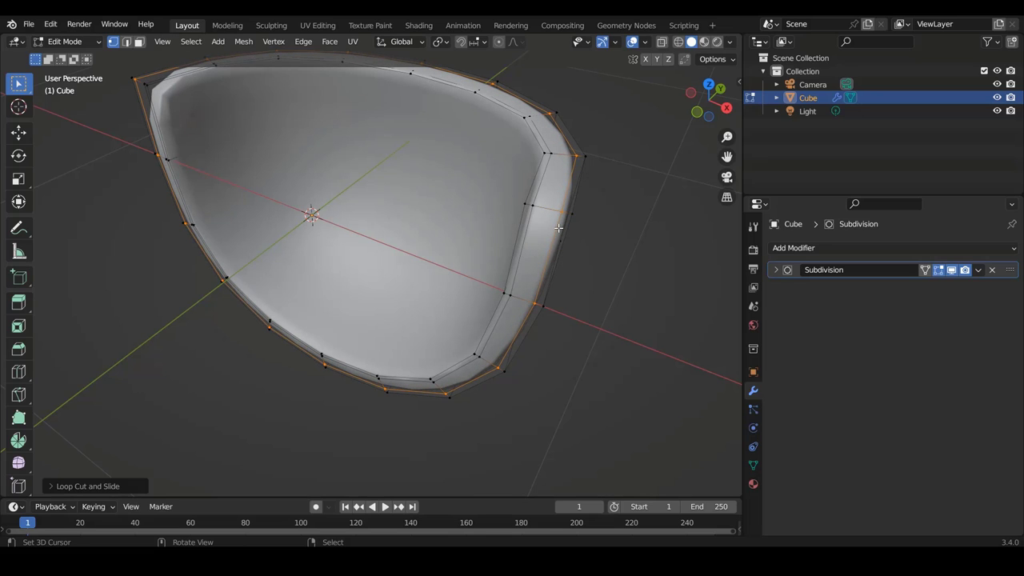
key(KP_1)
key(Tab)
Step: Expand the Subdivision modifier and raise Levels Viewport from 1 to 2
scroll(576, 229, down, 2)
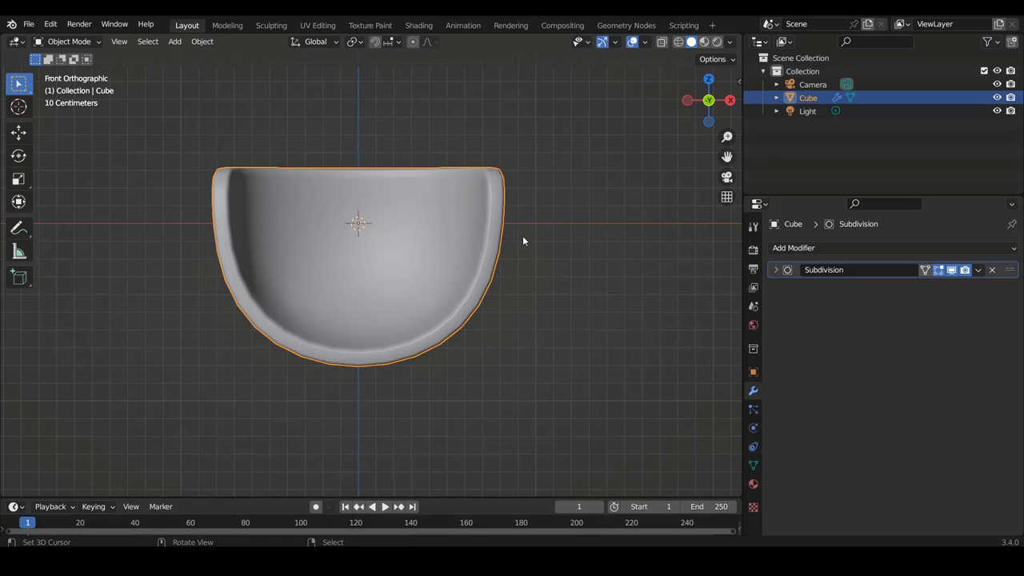
scroll(524, 237, up, 1)
shift+scroll(499, 239, up, 1)
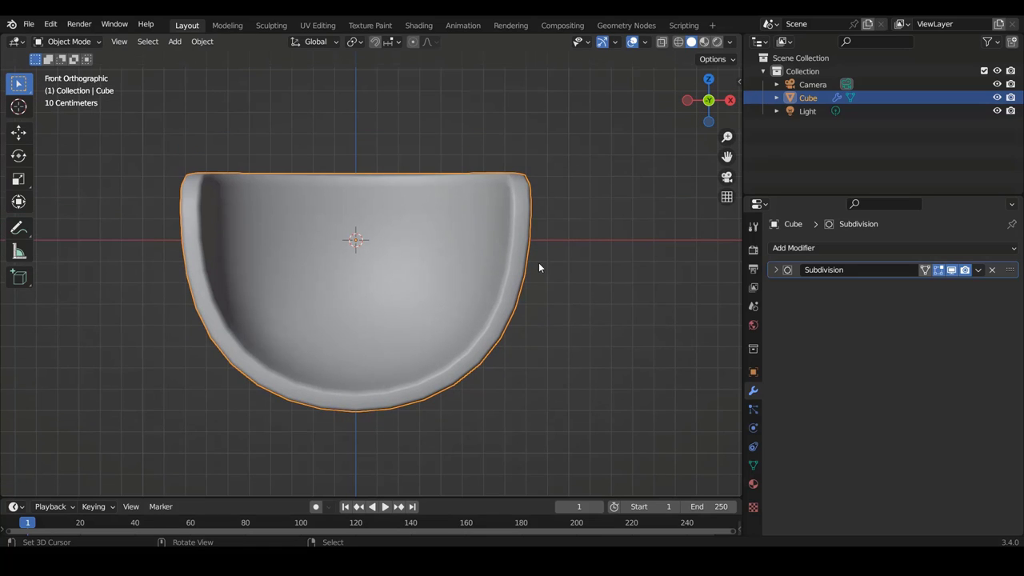
scroll(539, 262, up, 1)
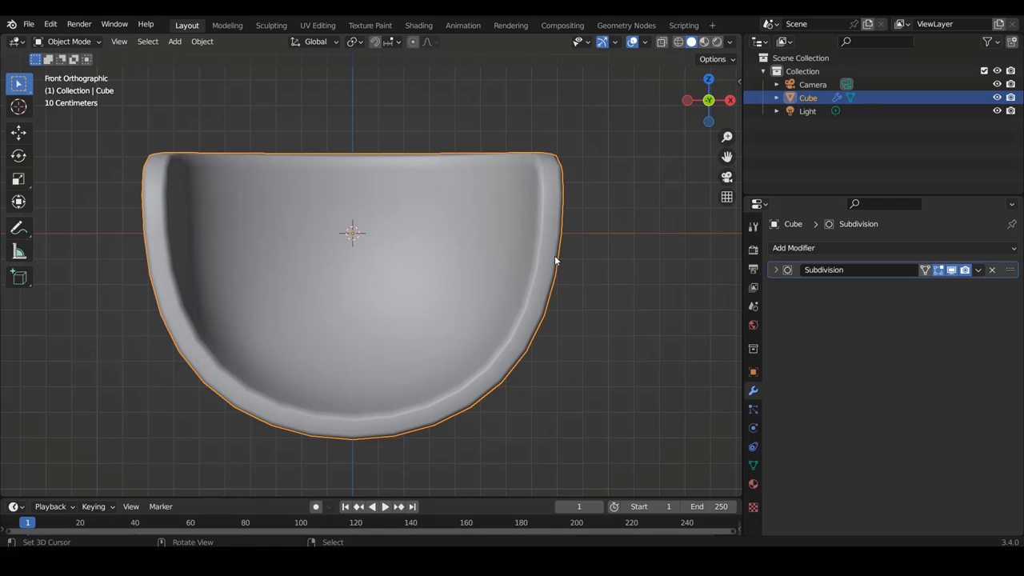
ctrl+scroll(555, 255, down, 1)
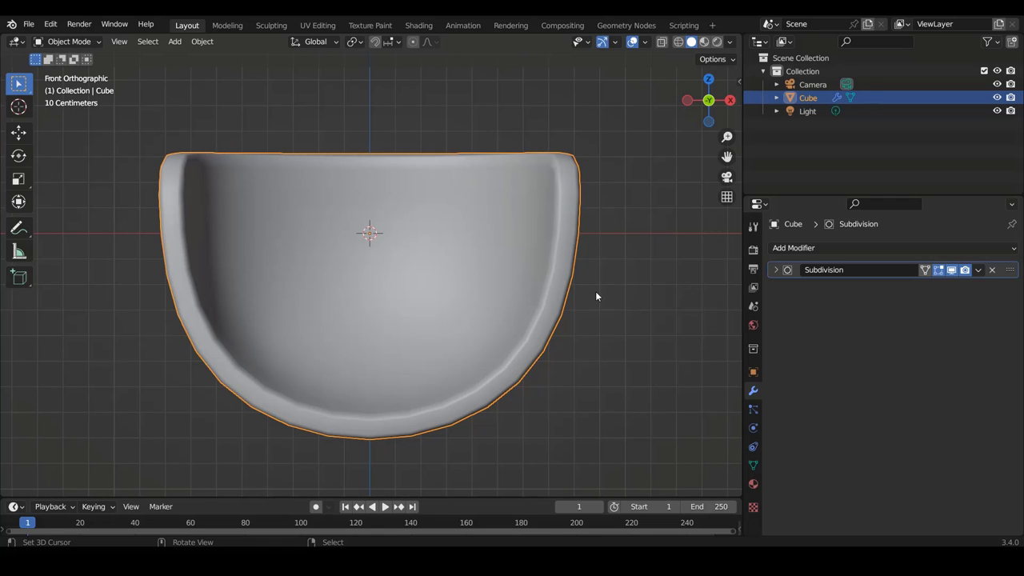
shift+scroll(553, 316, down, 3)
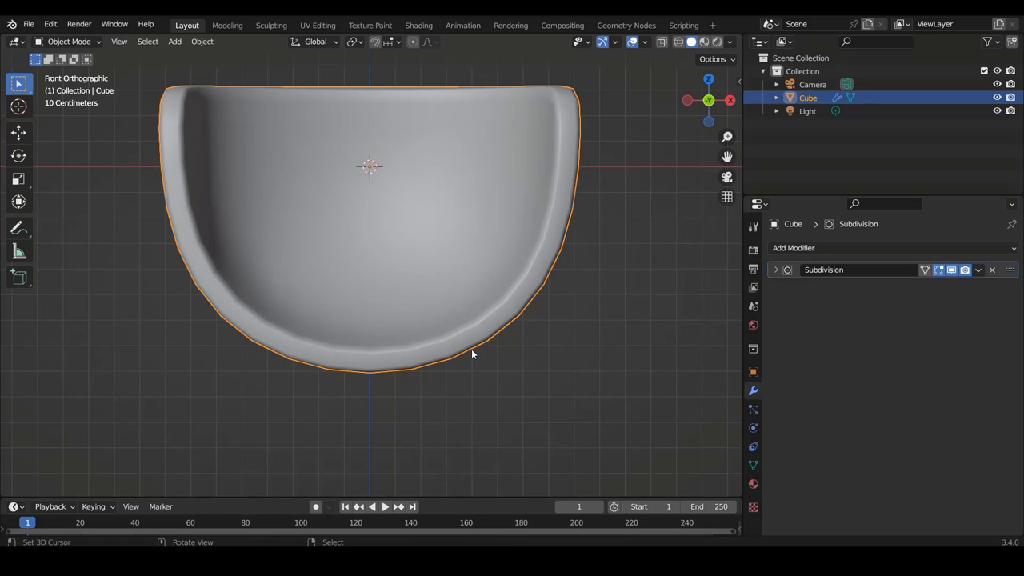
click(777, 272)
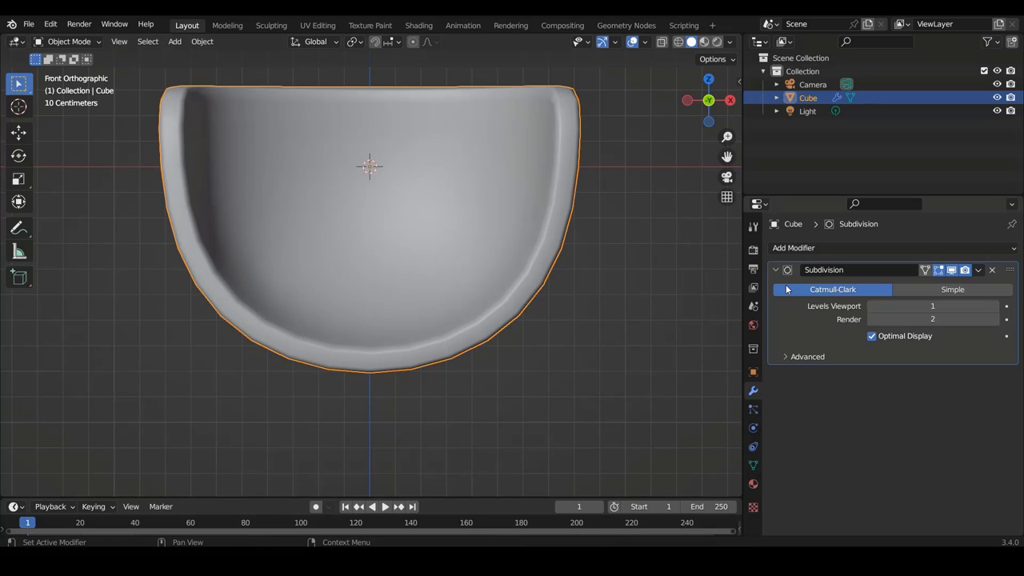
click(994, 306)
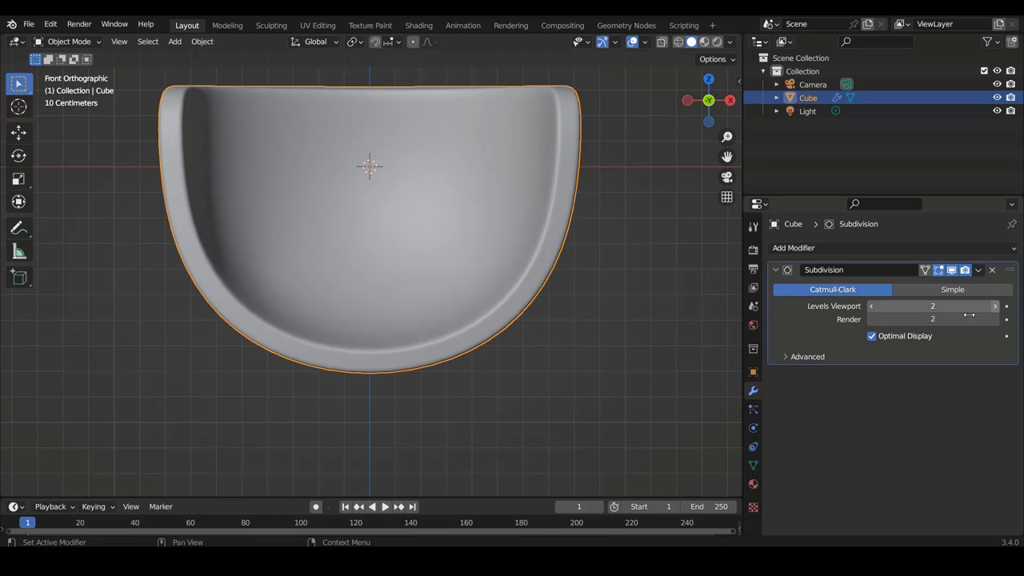
Step: Deselect, orbit to inspect the smoothed bowl from the front, and reselect the shell
key(alt+a)
scroll(450, 284, down, 2)
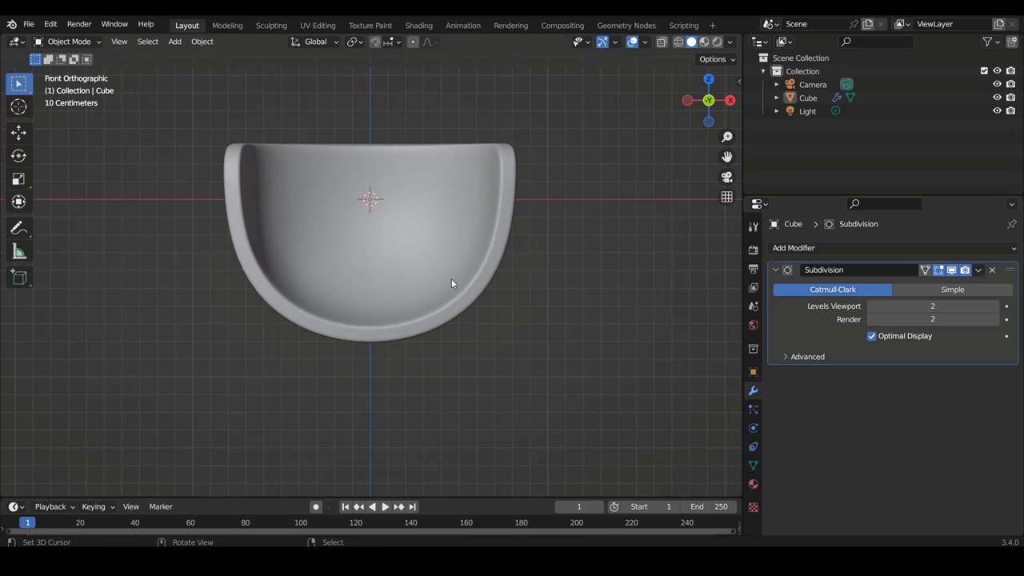
mouse_move(453, 217)
middle_down()
mouse_move(259, 246)
mouse_move(531, 233)
middle_up()
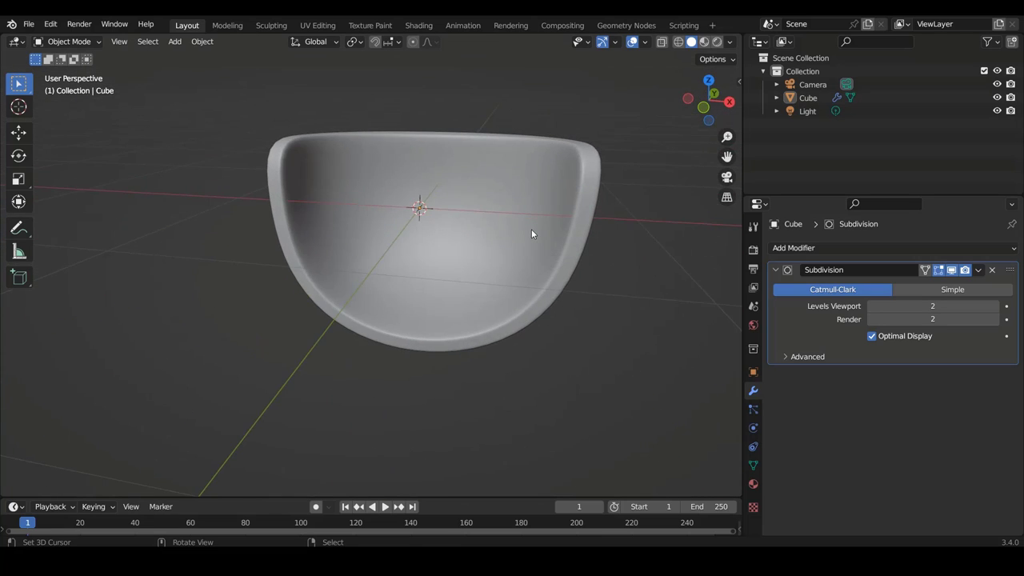
key(KP_1)
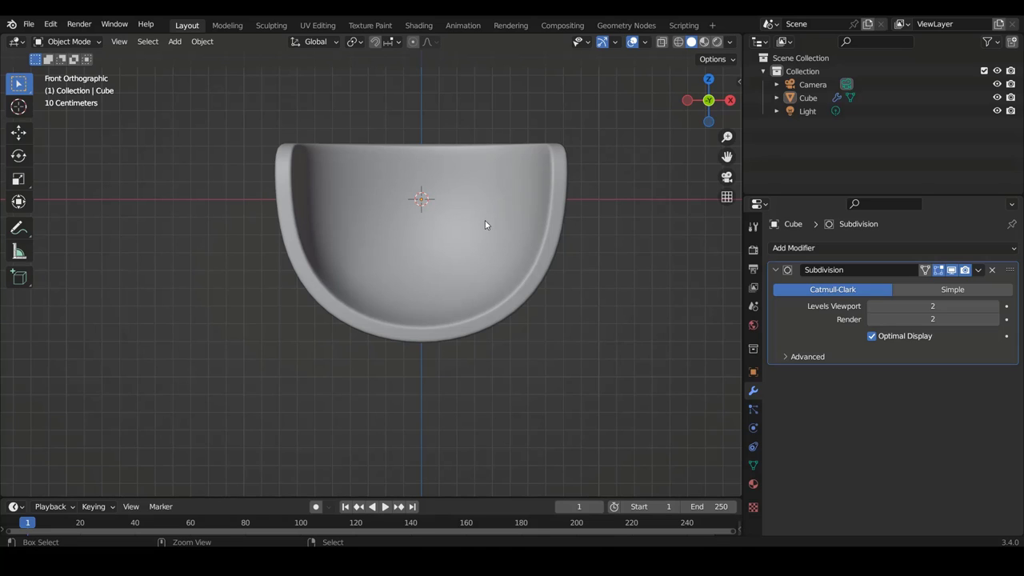
ctrl+scroll(471, 223, down, 1)
scroll(473, 223, up, 1)
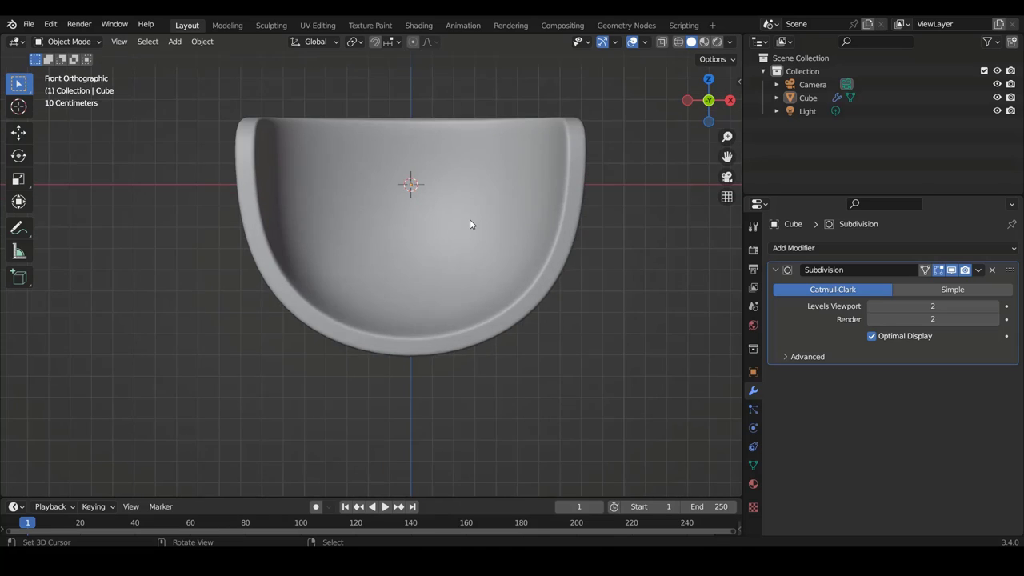
scroll(470, 219, up, 1)
shift+scroll(480, 264, up, 1)
click(486, 294)
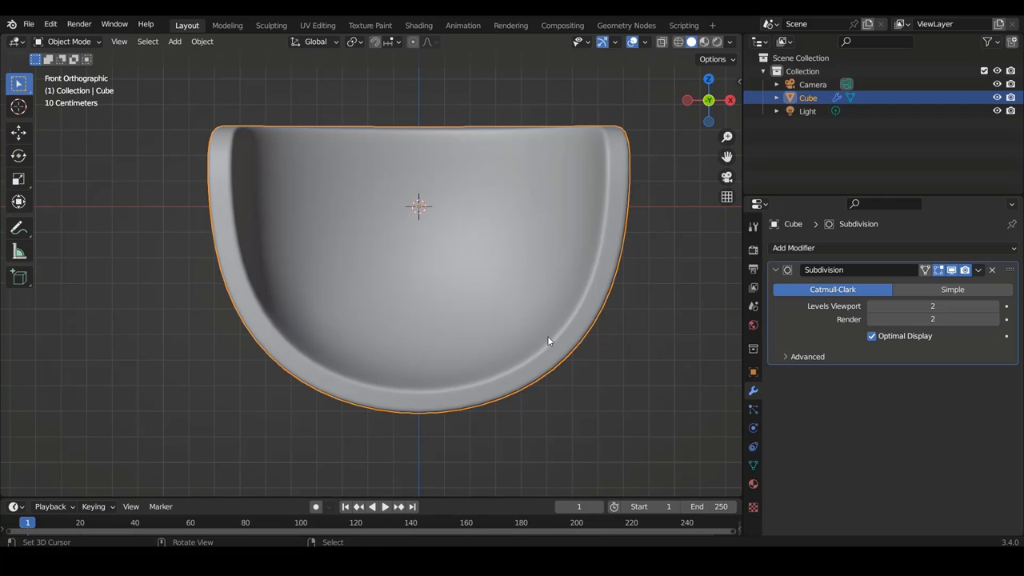
Step: Duplicate the shell in place, scale the copy slightly smaller, and isolate it in local view
key(shift+d)
right_click(565, 309)
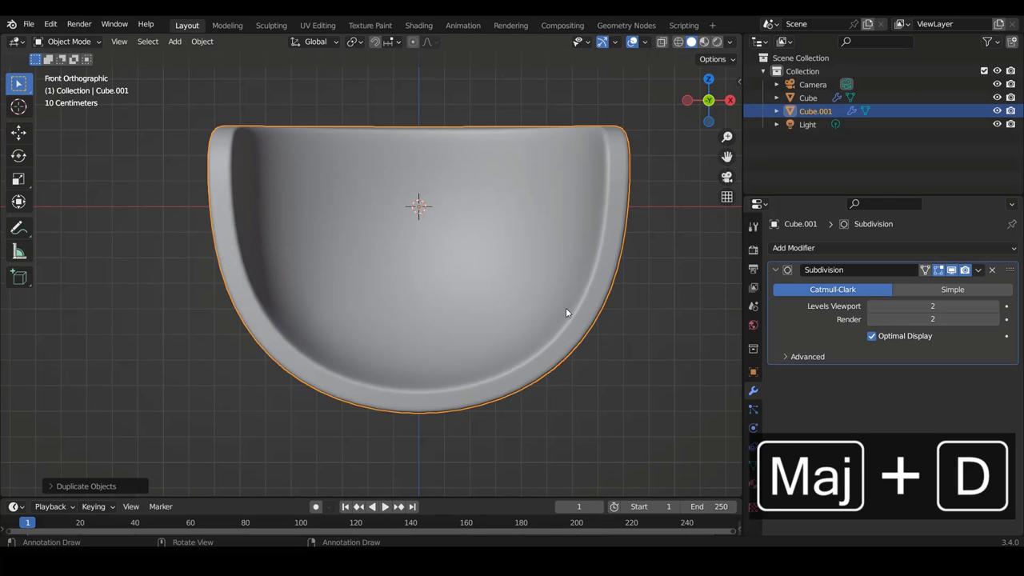
key(s)
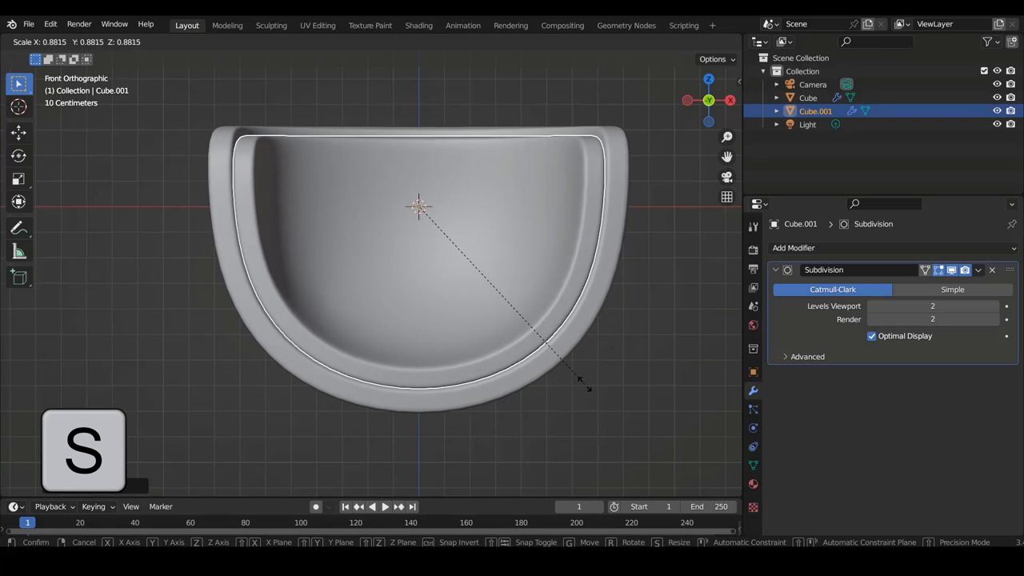
click(585, 385)
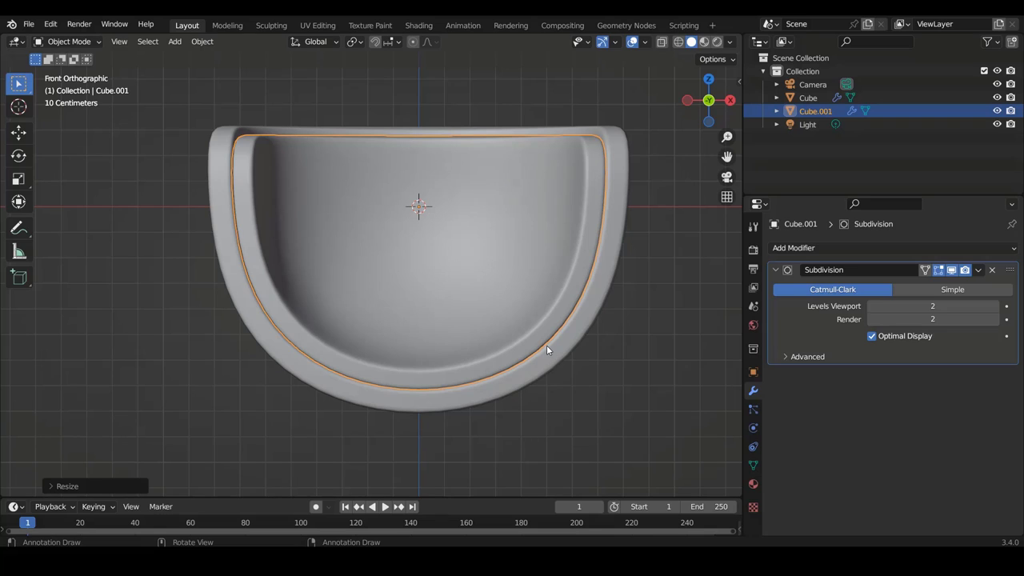
key(slash)
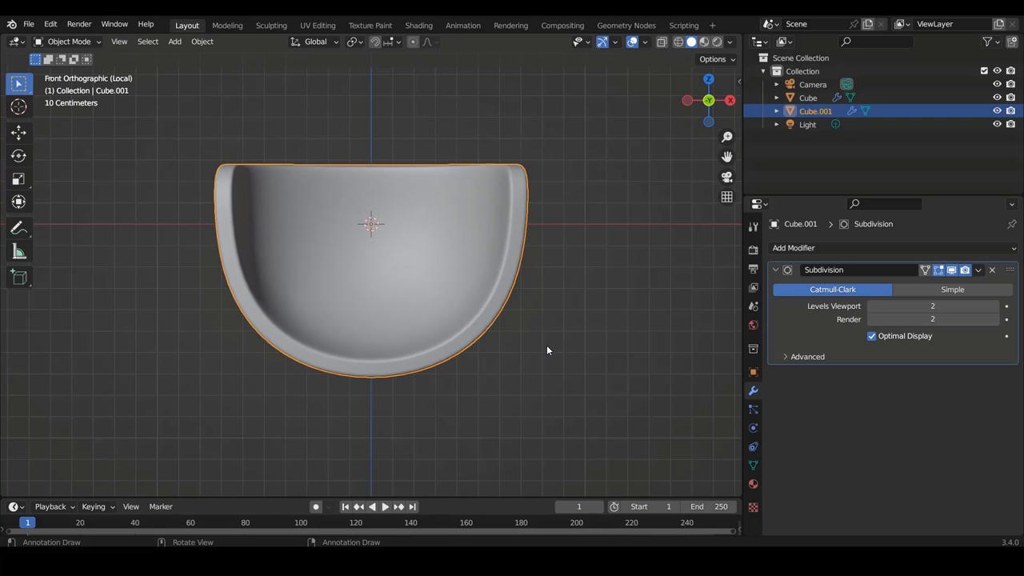
Step: Exit local view, select the inner copy Cube.001, and isolate it again
key(slash)
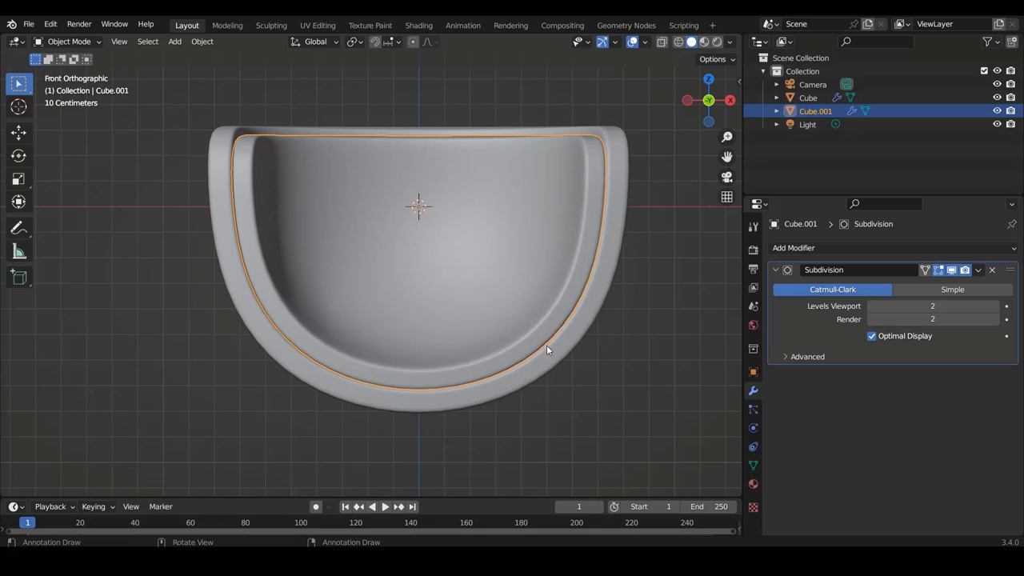
click(552, 347)
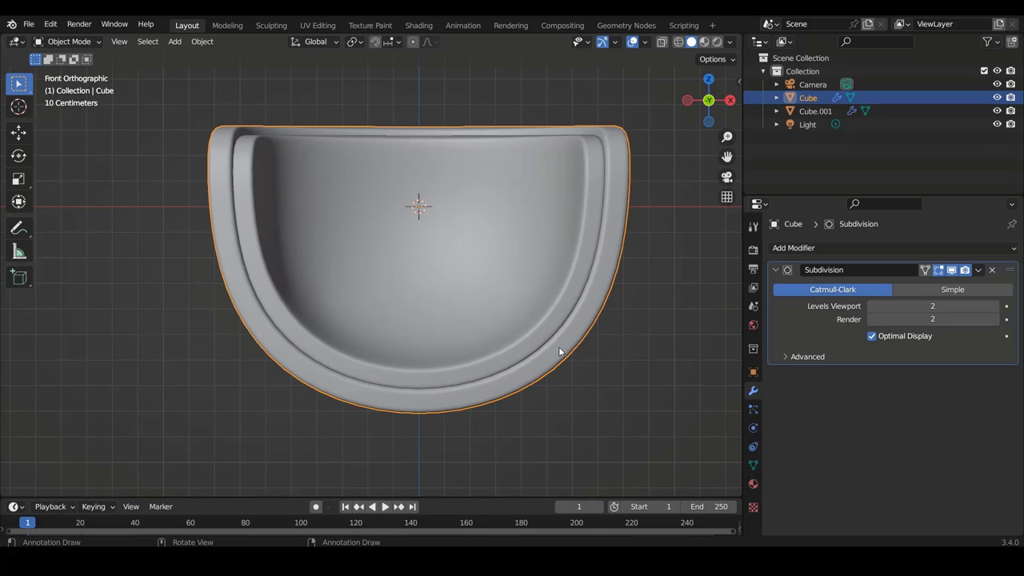
click(566, 292)
key(slash)
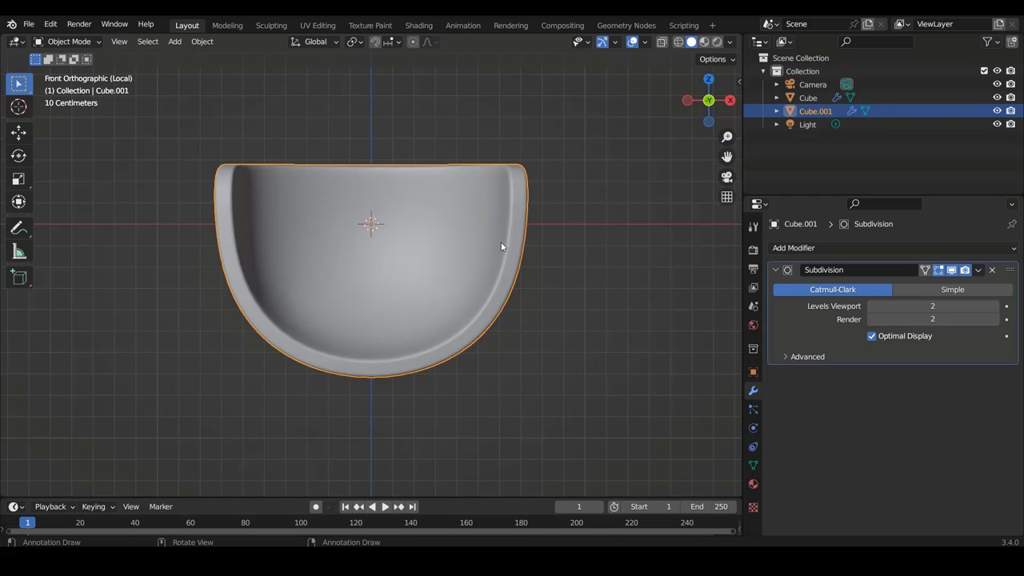
Step: Orbit around the isolated Cube.001 and enter Edit Mode on its mesh
scroll(503, 225, up, 2)
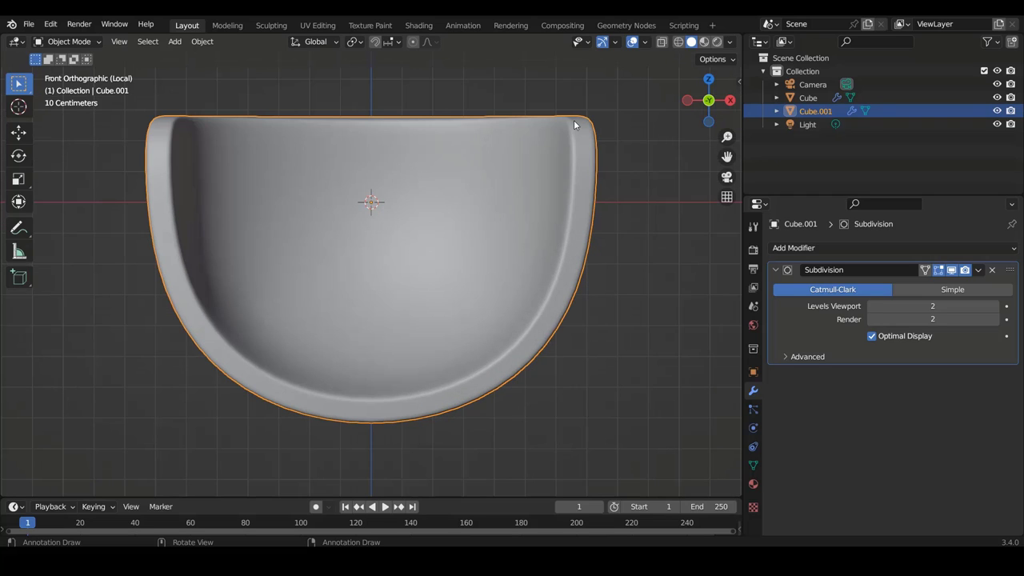
scroll(513, 162, down, 2)
mouse_move(513, 162)
middle_down()
mouse_move(485, 263)
mouse_move(539, 275)
middle_up()
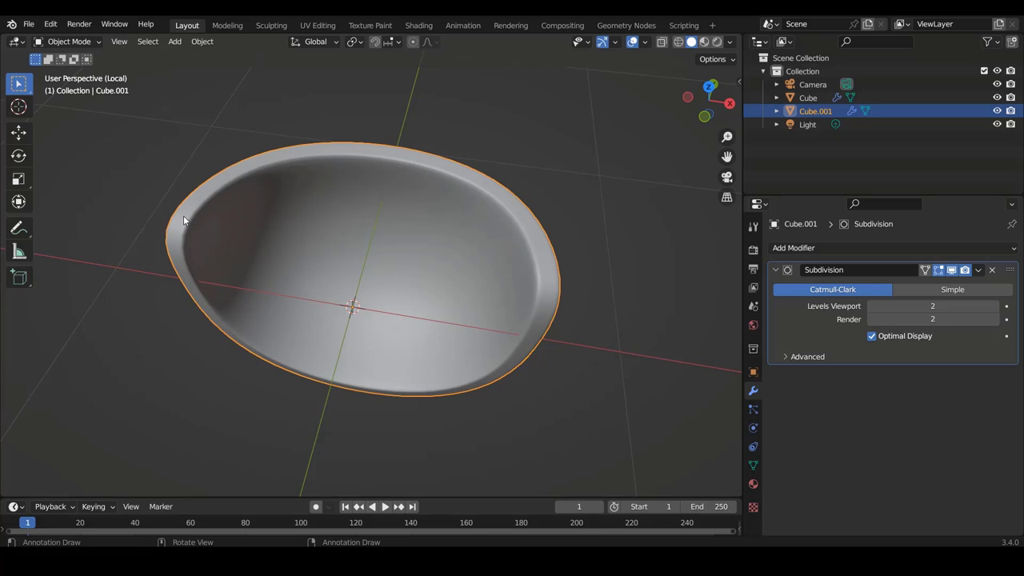
middle_drag(548, 257, 445, 229)
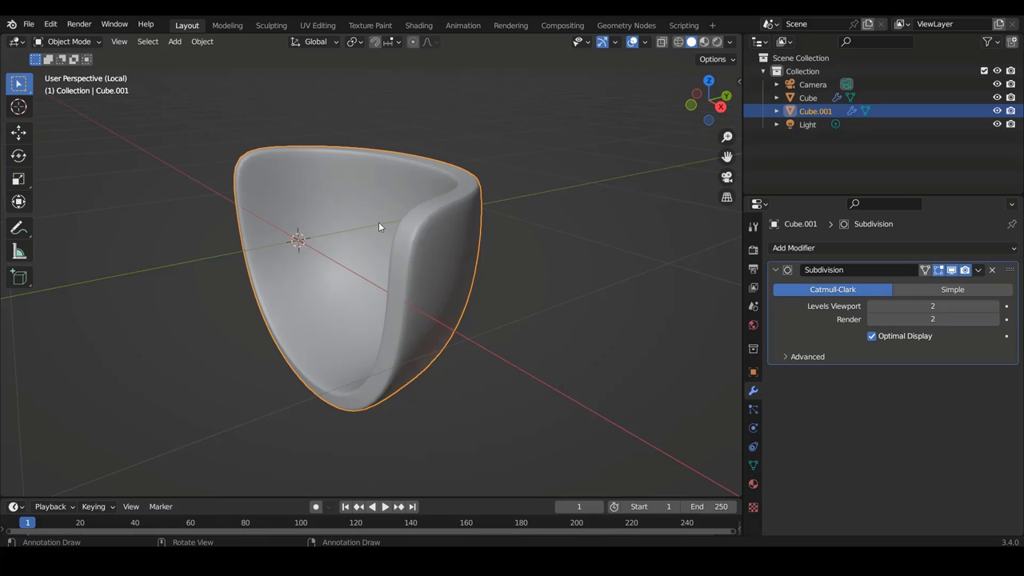
middle_drag(396, 222, 415, 228)
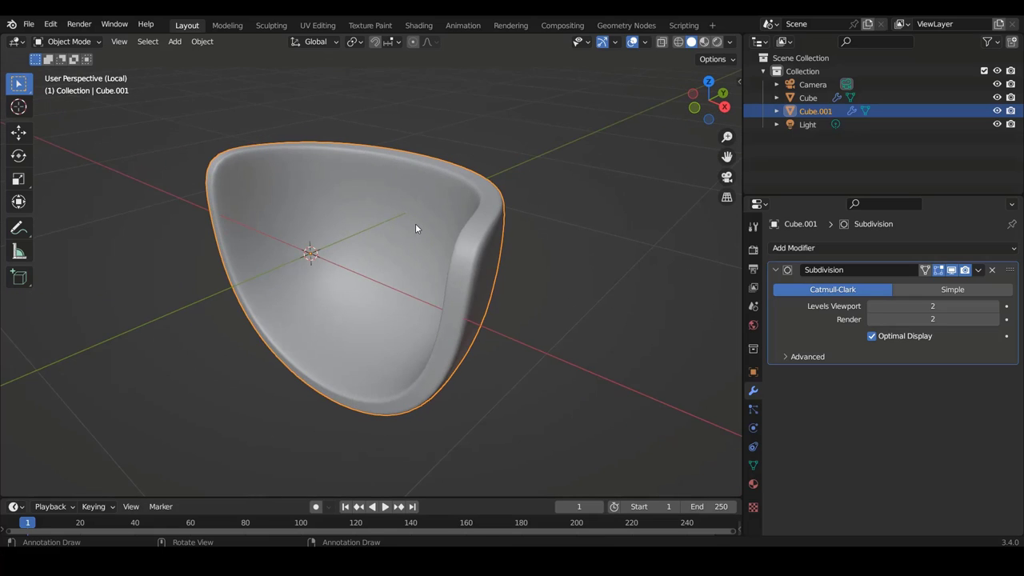
key(Tab)
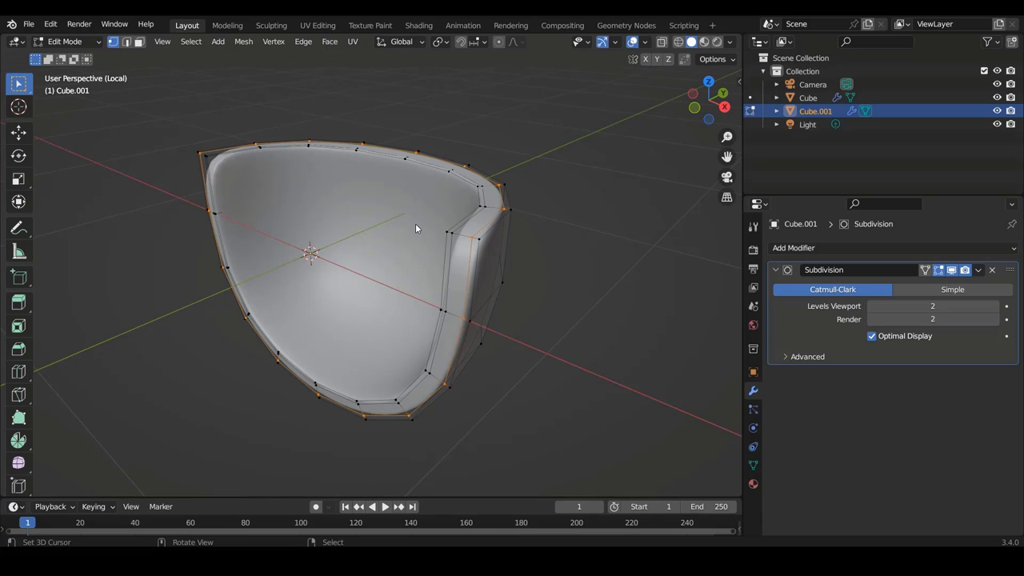
key(KP_1)
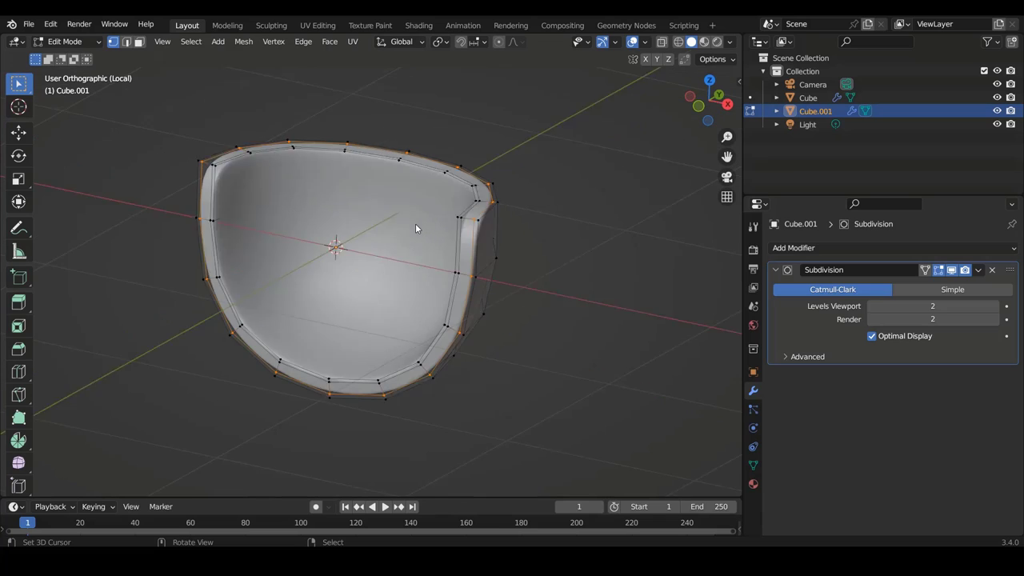
scroll(523, 233, up, 2)
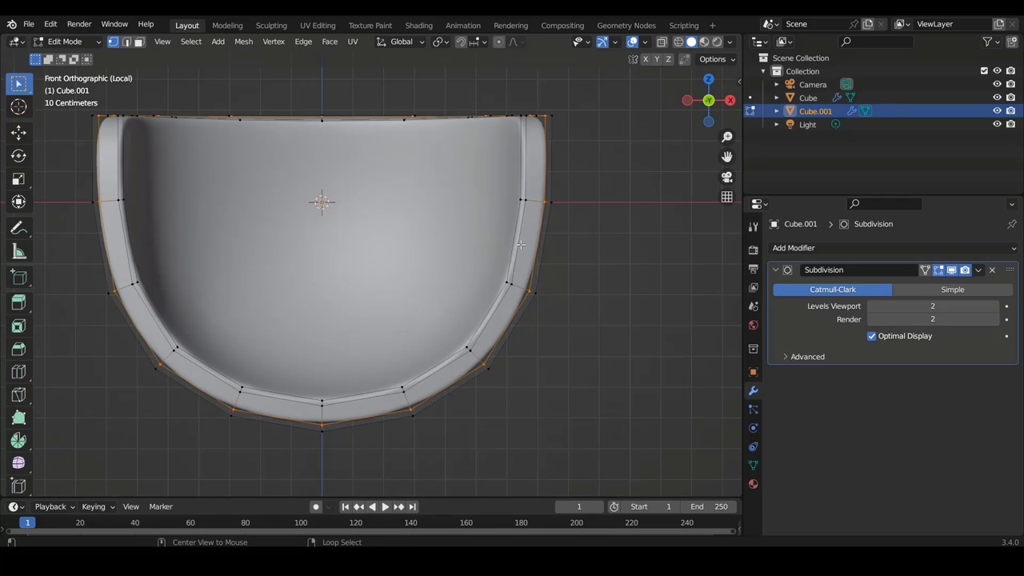
scroll(448, 180, down, 1)
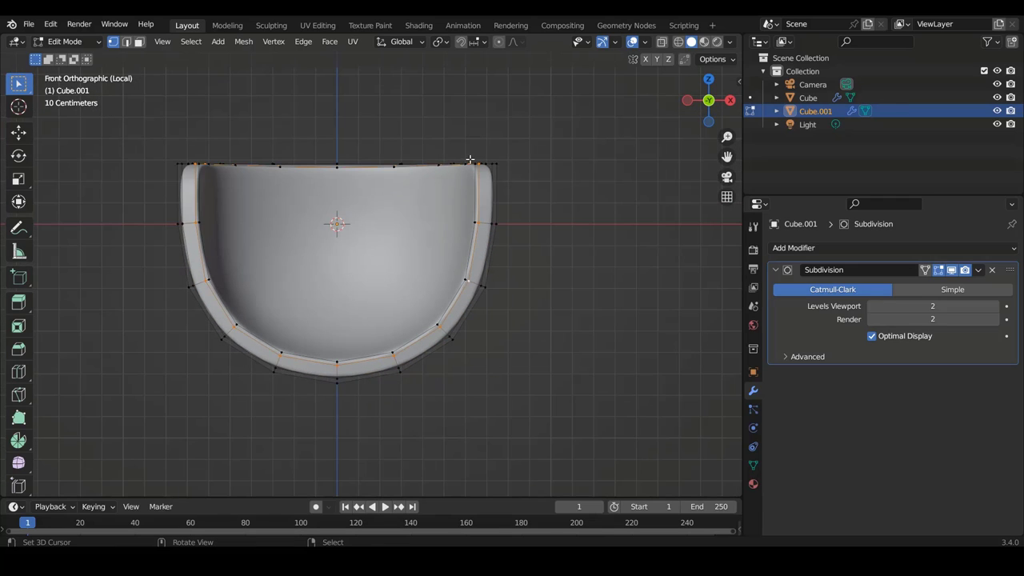
middle_drag(448, 180, 468, 231)
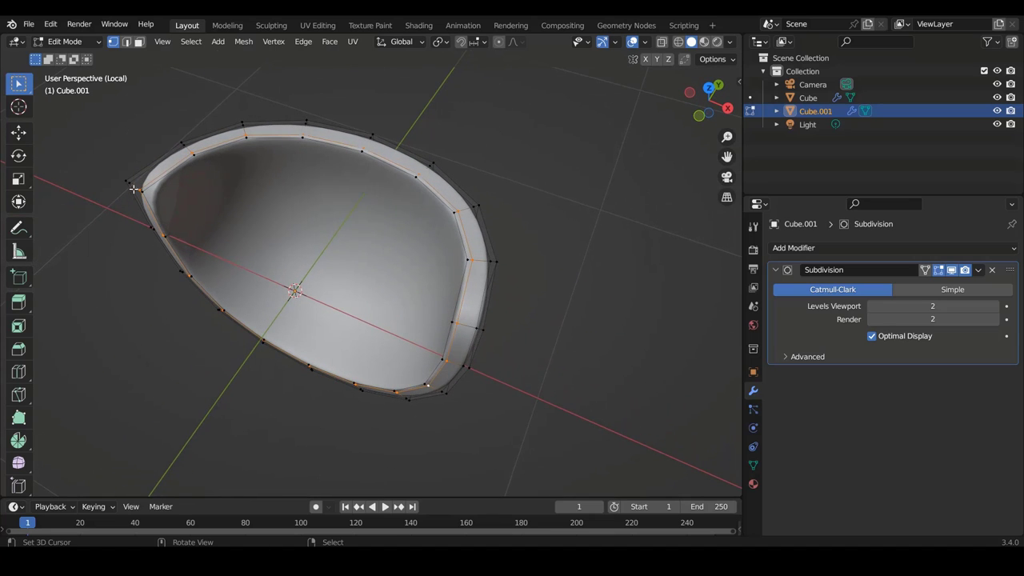
mouse_move(245, 201)
middle_down()
mouse_move(332, 149)
mouse_move(352, 189)
middle_up()
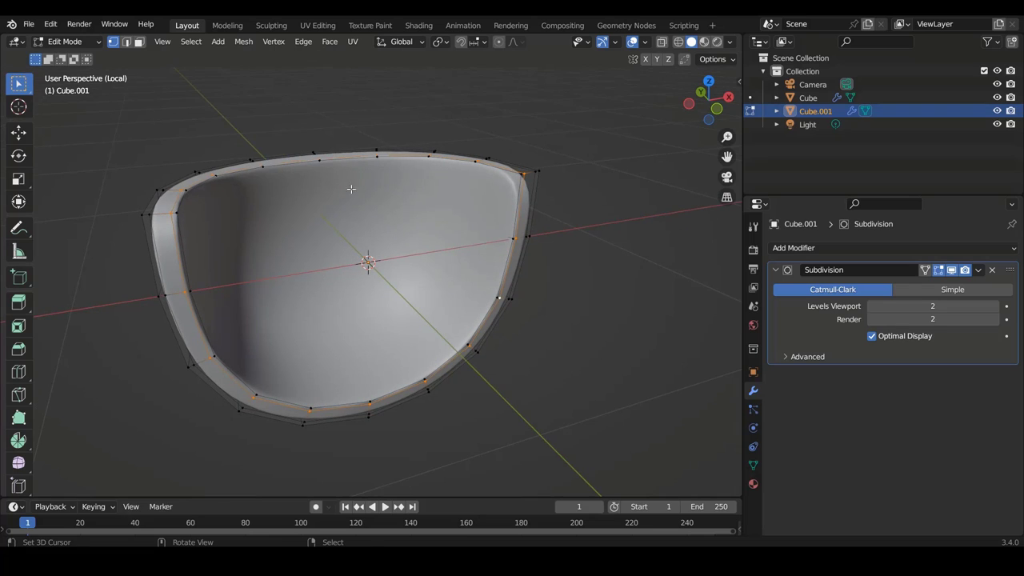
Step: Enable On Cage on the Subdivision modifier and orbit to face the cup's rim
click(926, 272)
middle_drag(379, 241, 483, 285)
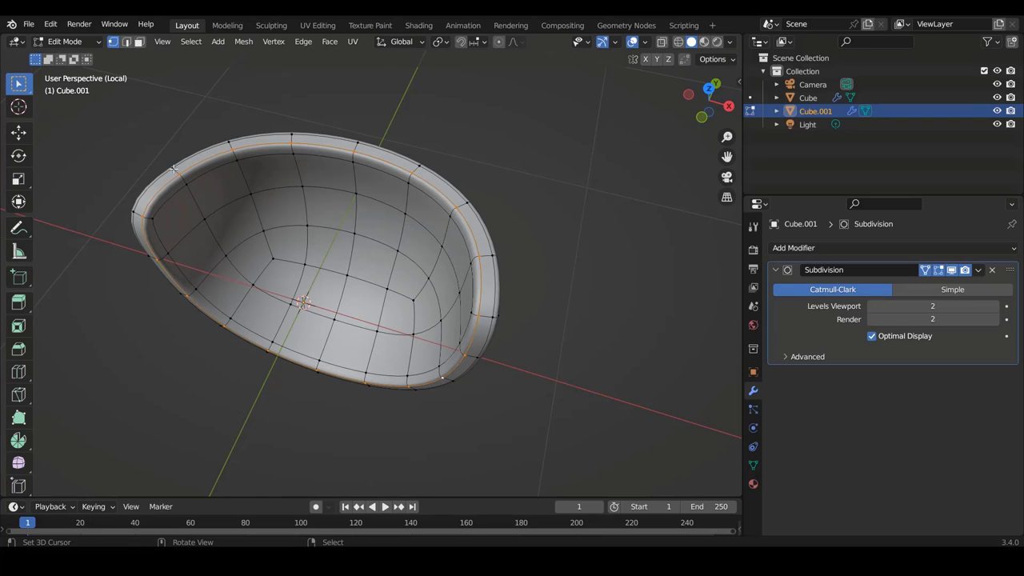
mouse_move(332, 330)
middle_down()
mouse_move(386, 256)
mouse_move(437, 261)
middle_up()
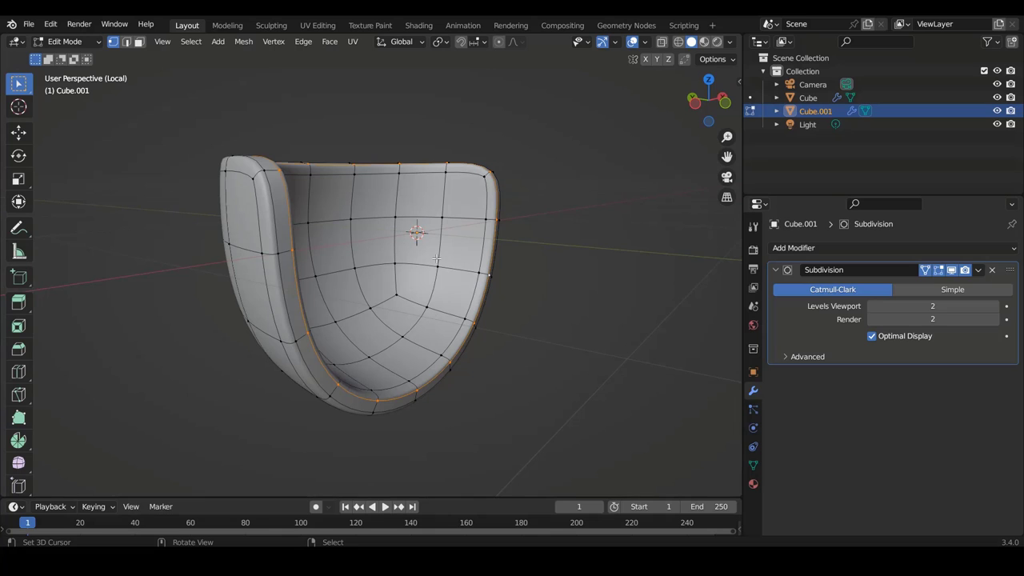
mouse_move(449, 327)
shift+middle_down()
mouse_move(442, 277)
mouse_move(519, 235)
shift+middle_up()
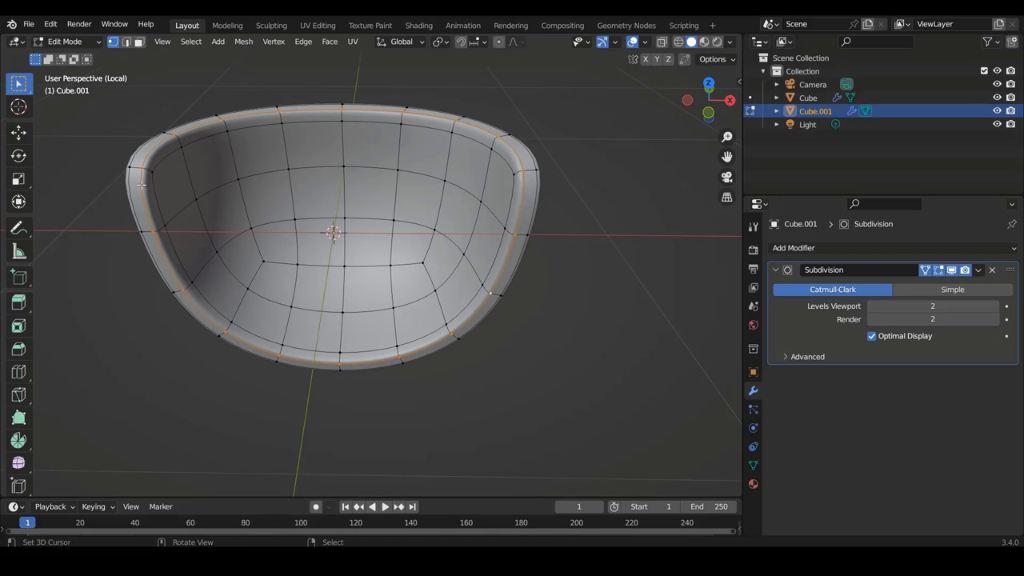
middle_drag(428, 137, 465, 203)
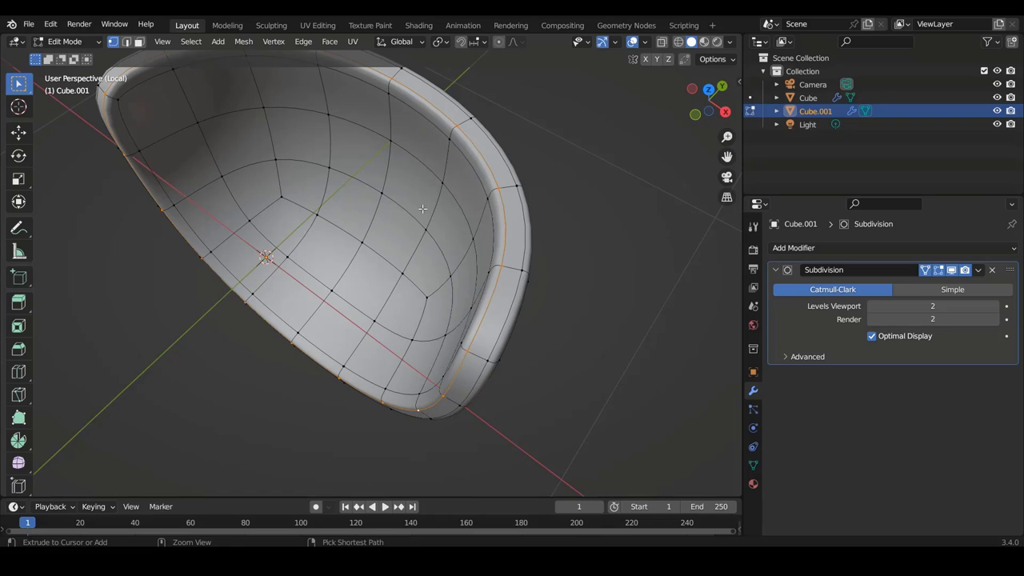
middle_drag(404, 210, 475, 201)
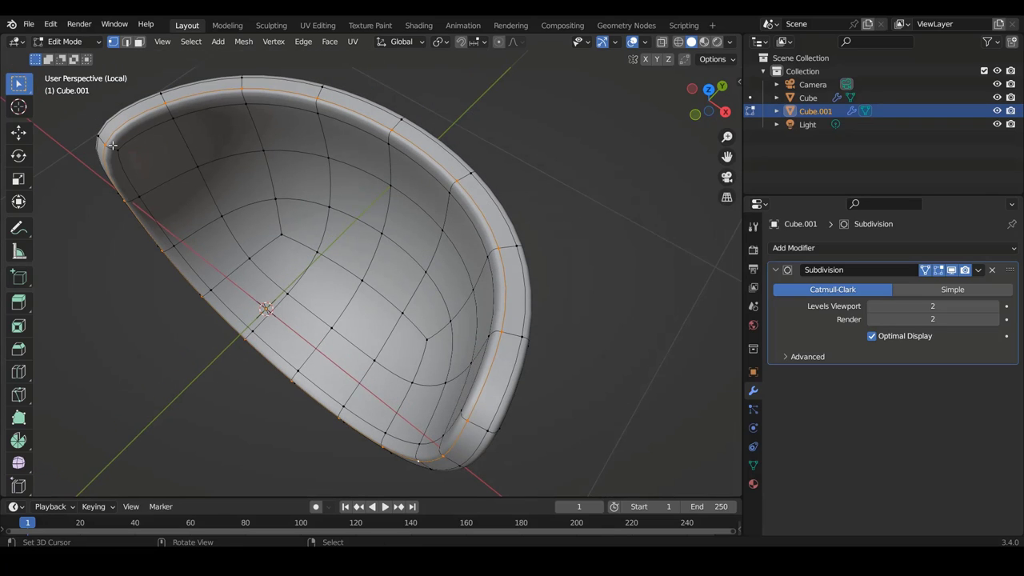
middle_drag(308, 257, 424, 190)
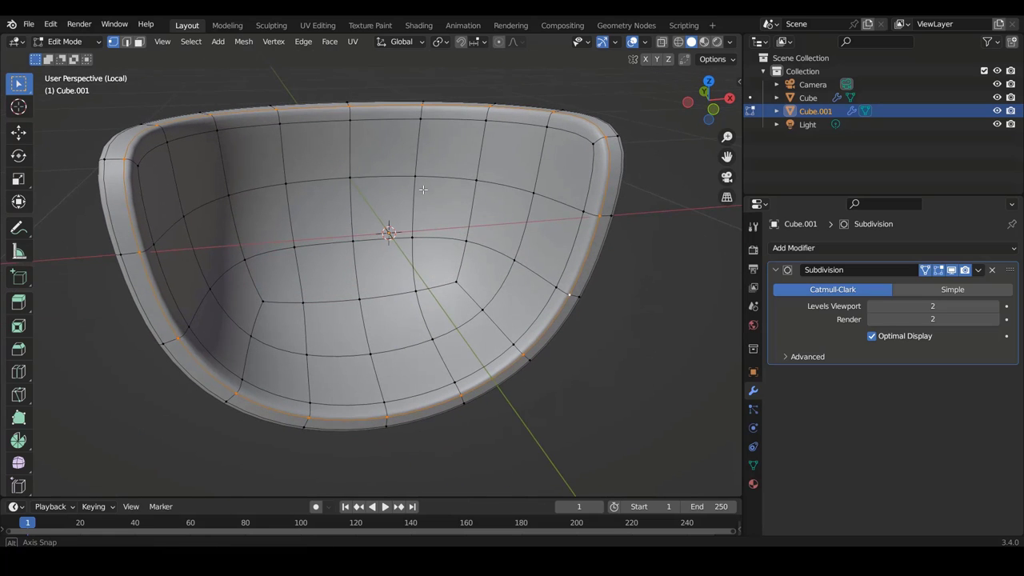
shift+middle_drag(444, 241, 463, 255)
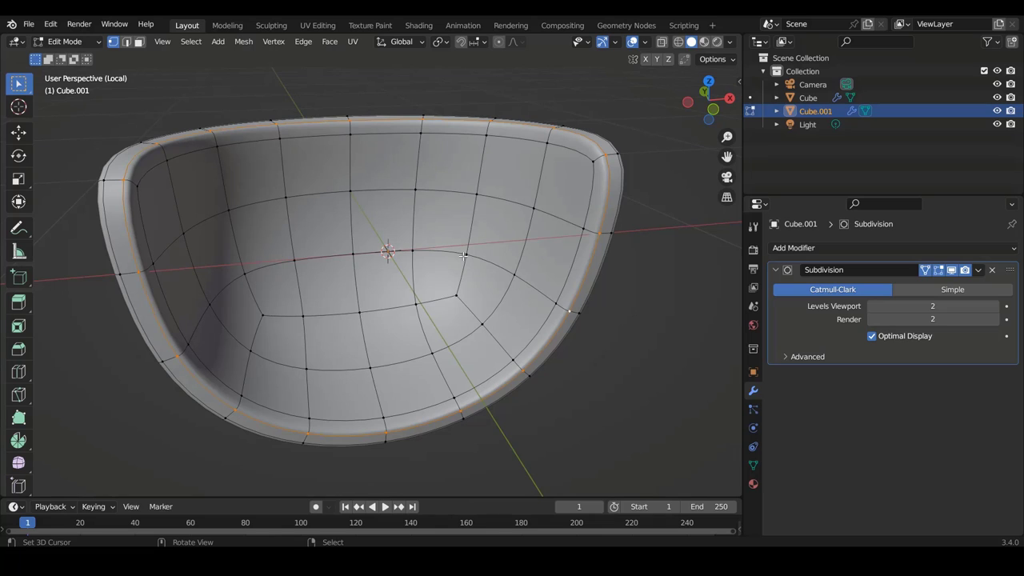
Step: Rip the rim loop in place and select the linked inner surface
key(v)
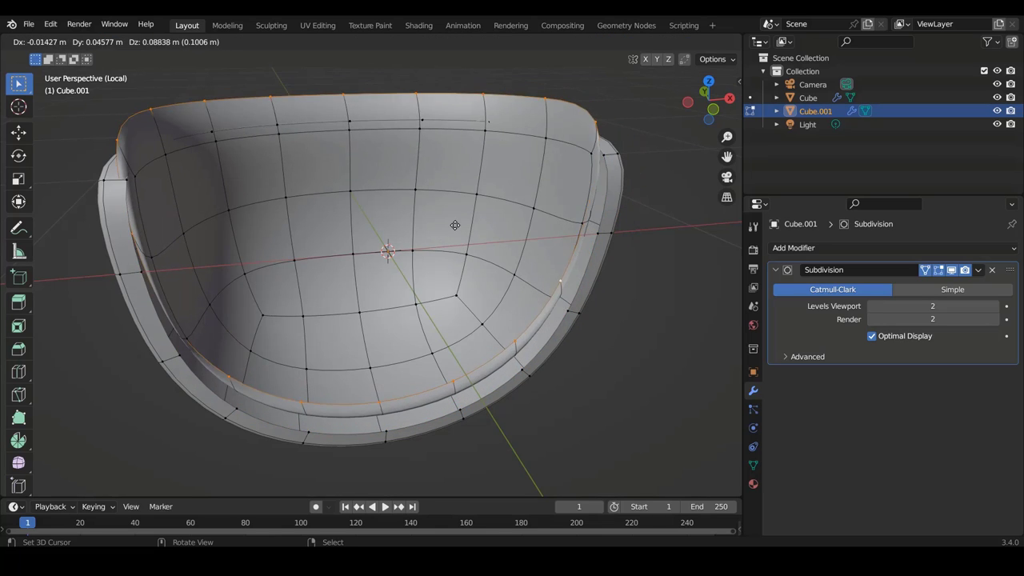
right_click(453, 237)
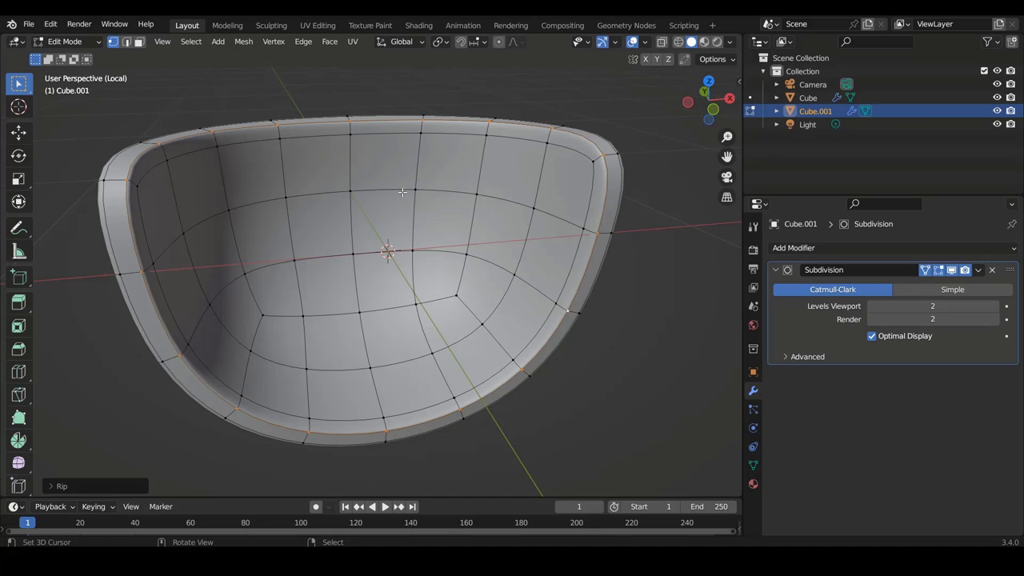
click(359, 312)
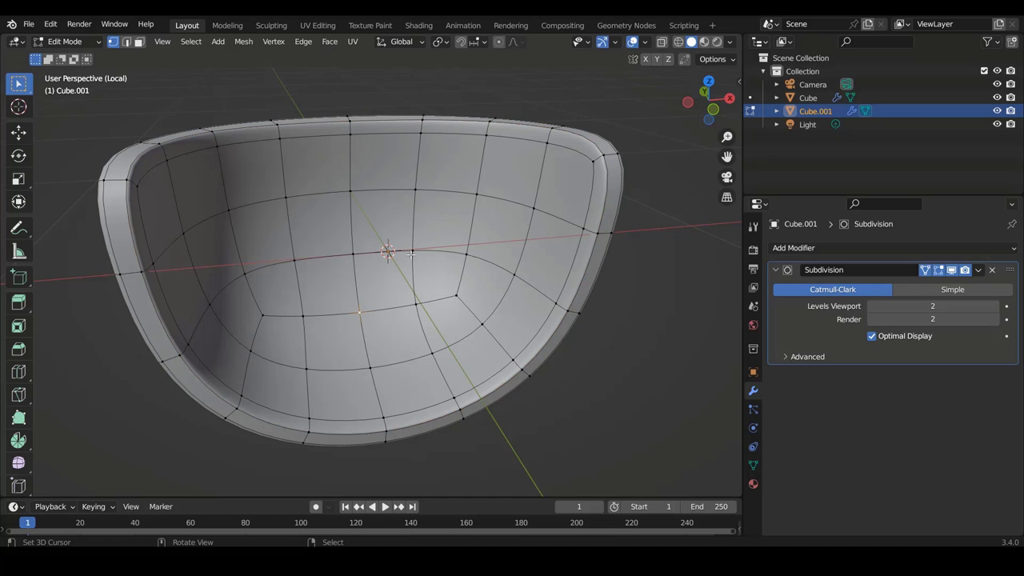
middle_drag(411, 255, 365, 305)
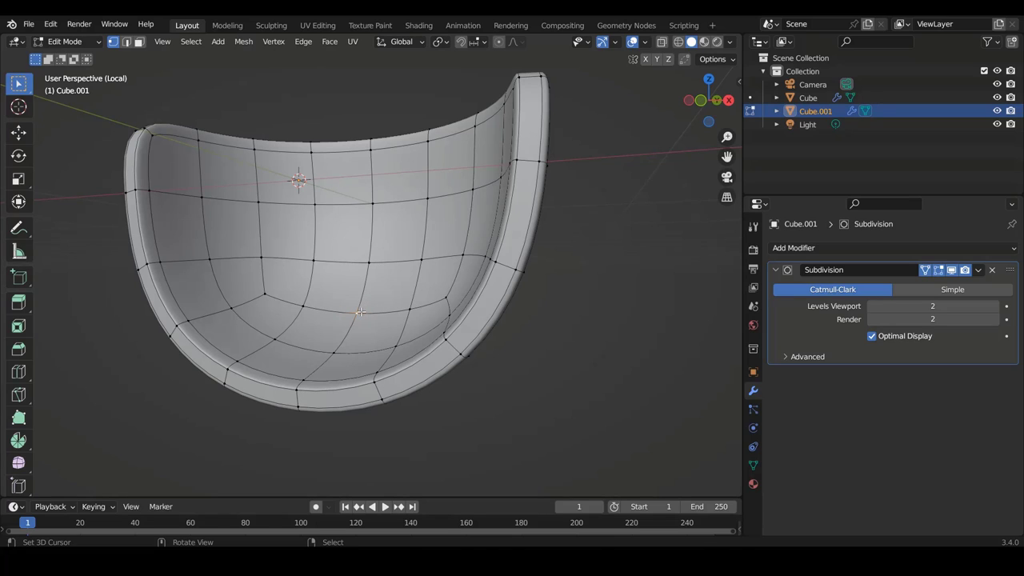
key(l)
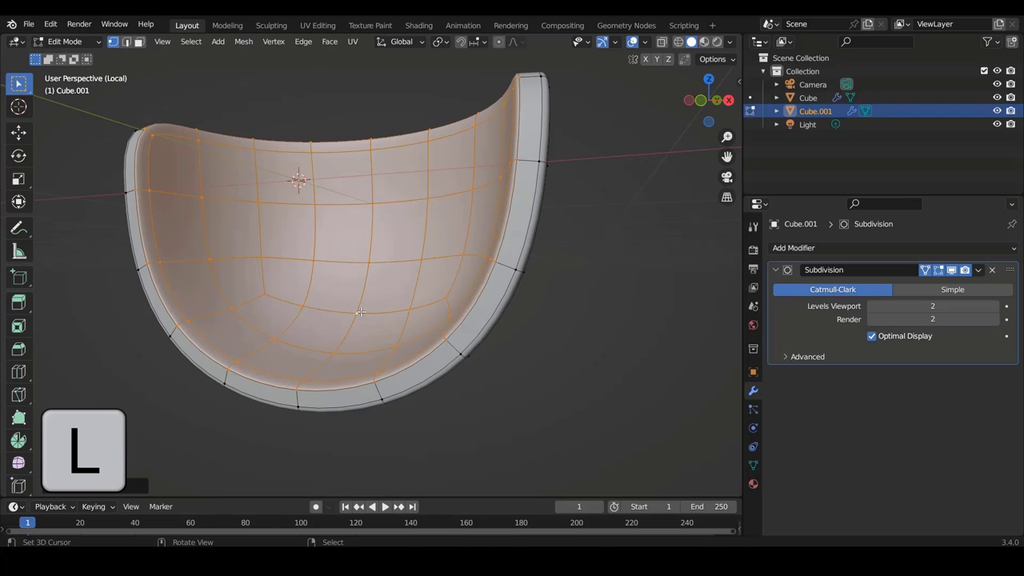
Step: Delete the selected inner-surface vertices of Cube.001 from the front view
key(KP_1)
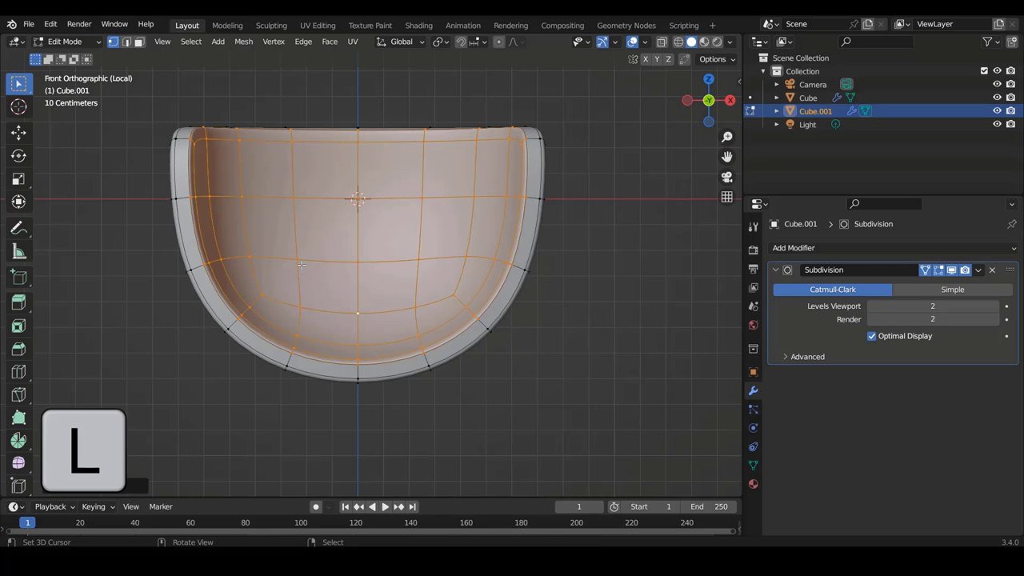
shift+middle_drag(416, 260, 479, 287)
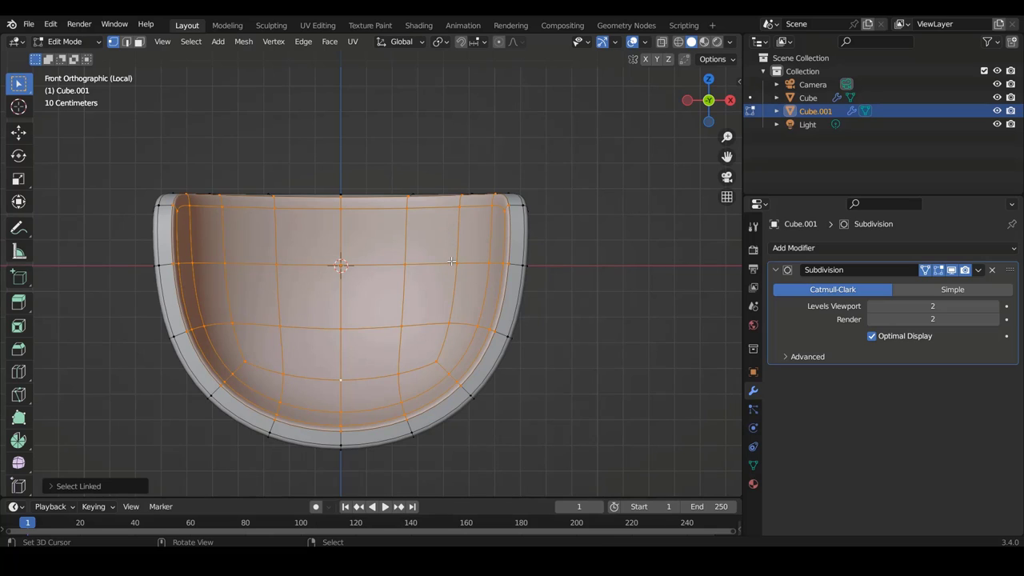
key(x)
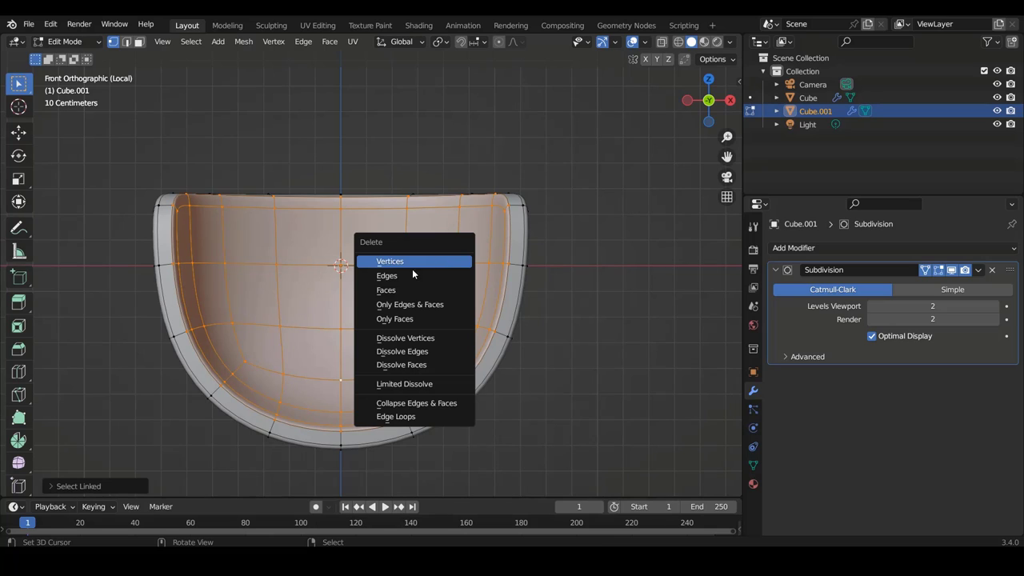
click(392, 263)
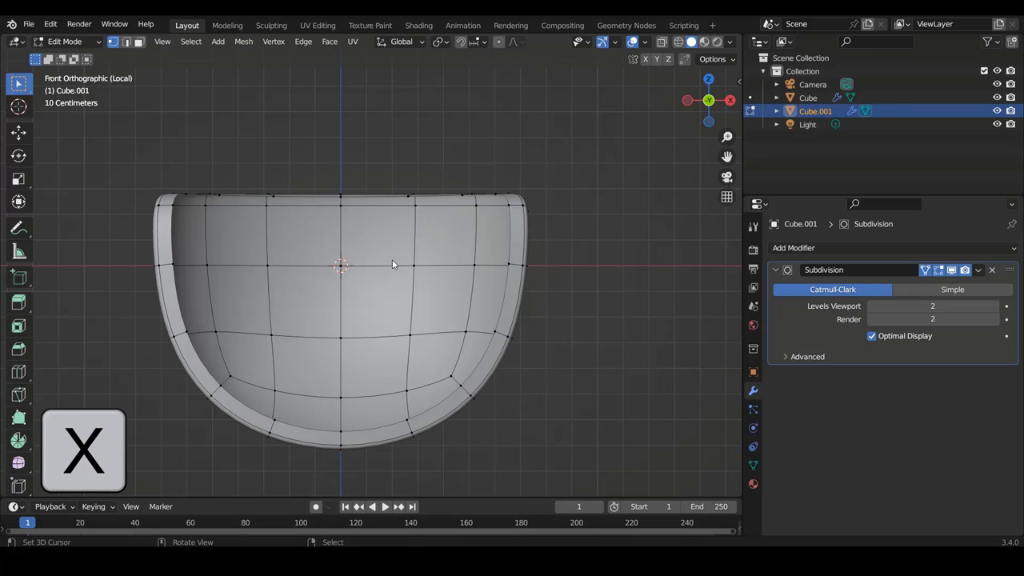
scroll(392, 264, down, 2)
middle_drag(421, 194, 338, 271)
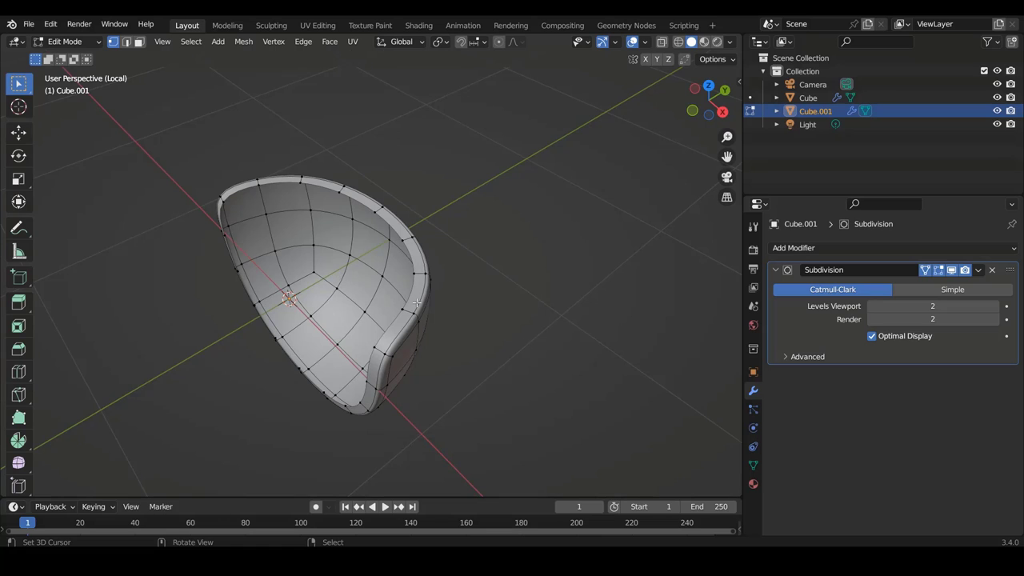
middle_drag(416, 302, 480, 301)
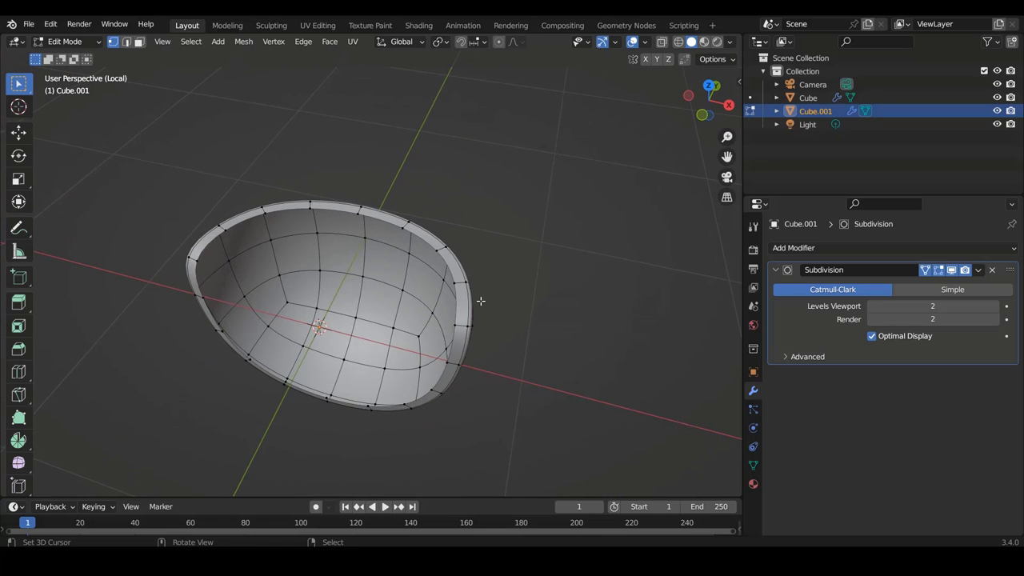
mouse_move(405, 306)
middle_down()
mouse_move(556, 286)
mouse_move(603, 294)
mouse_move(512, 320)
mouse_move(465, 314)
middle_up()
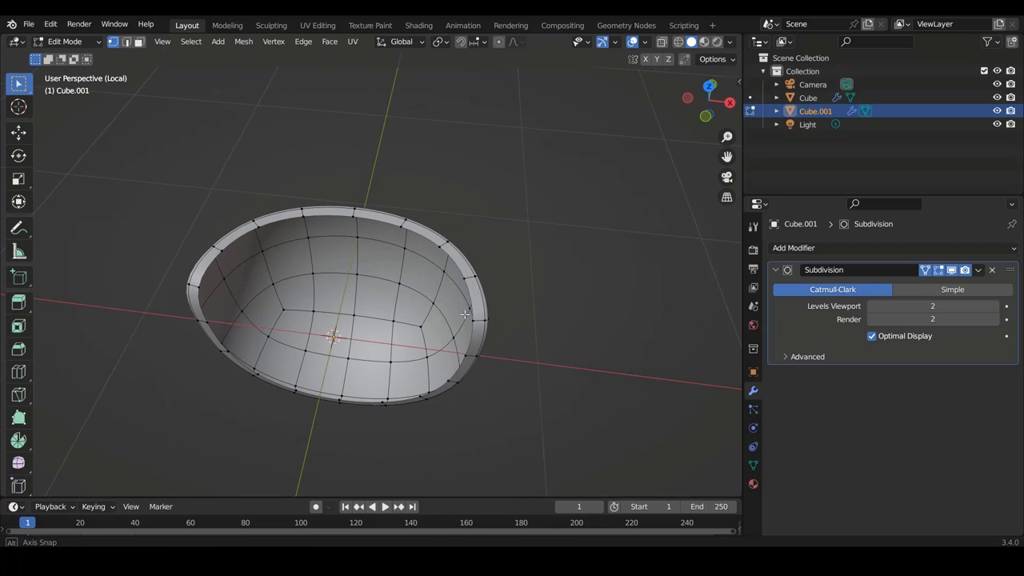
middle_drag(431, 267, 448, 284)
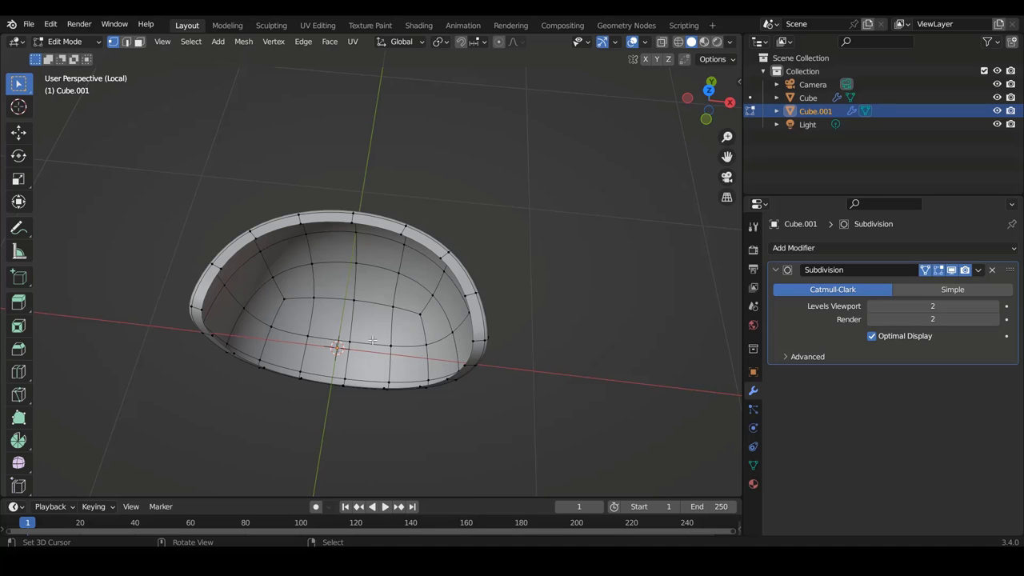
middle_drag(373, 340, 381, 255)
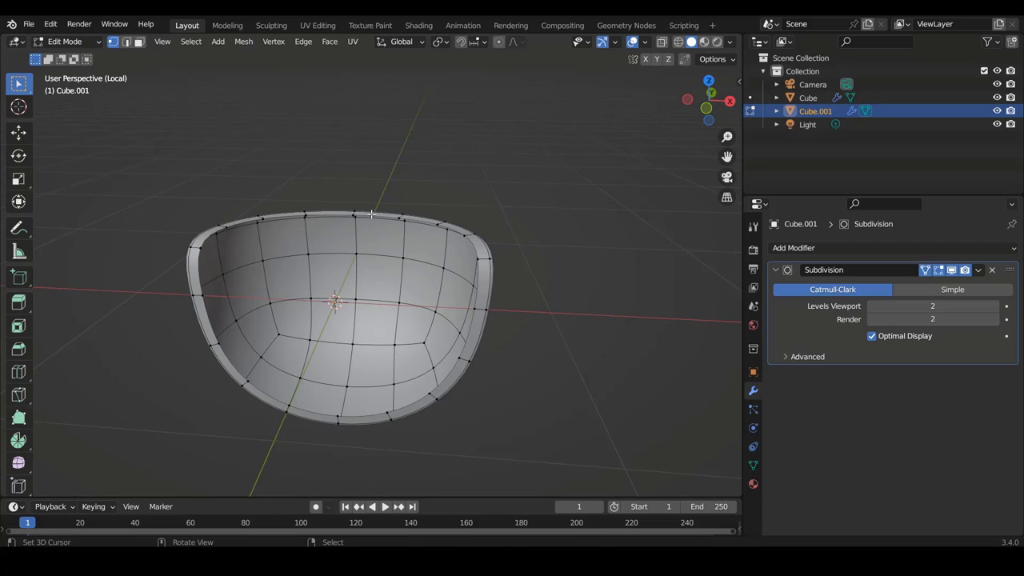
mouse_move(383, 237)
middle_down()
mouse_move(384, 319)
mouse_move(455, 319)
mouse_move(496, 269)
mouse_move(493, 298)
middle_up()
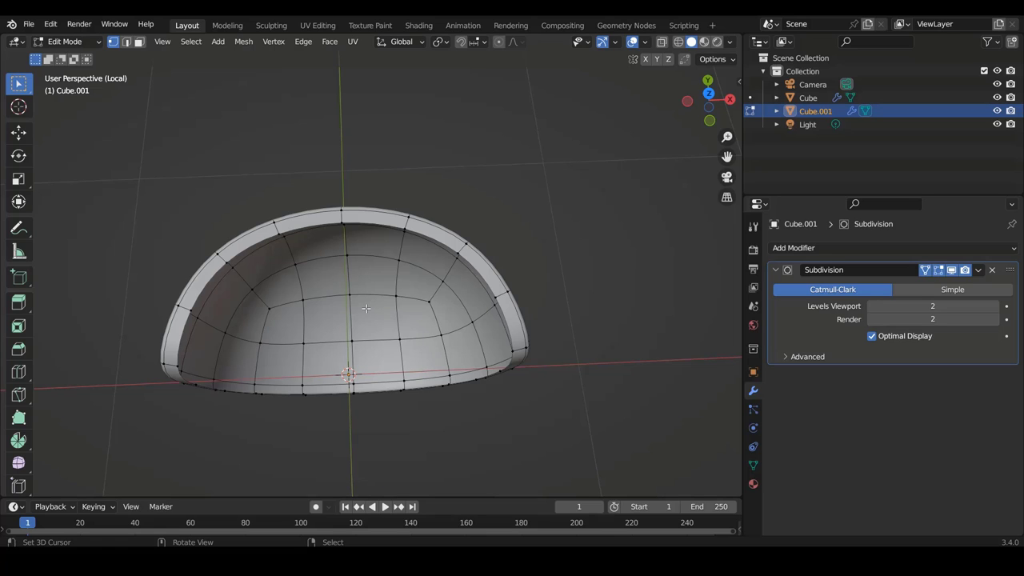
Step: Box-select and delete Cube.001's left half in wireframe, then return to solid shading and Object Mode
key(1)
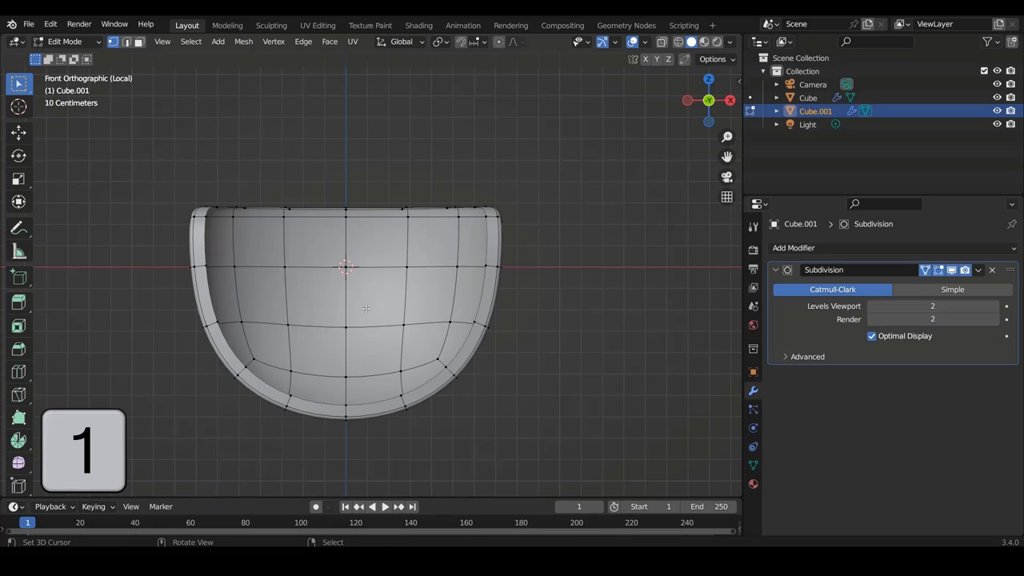
shift+middle_drag(507, 277, 559, 276)
key(z)
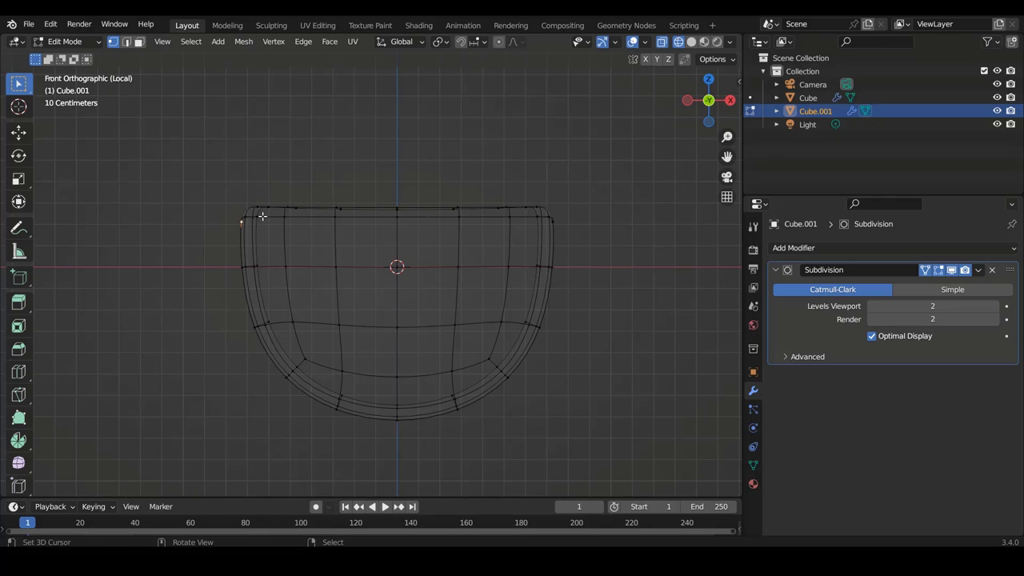
drag(151, 100, 385, 470)
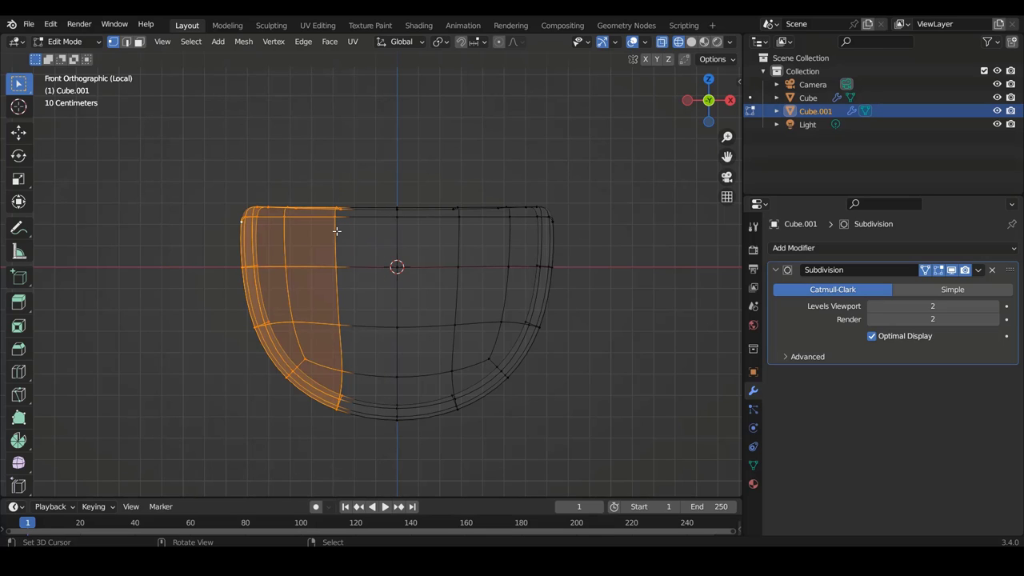
key(x)
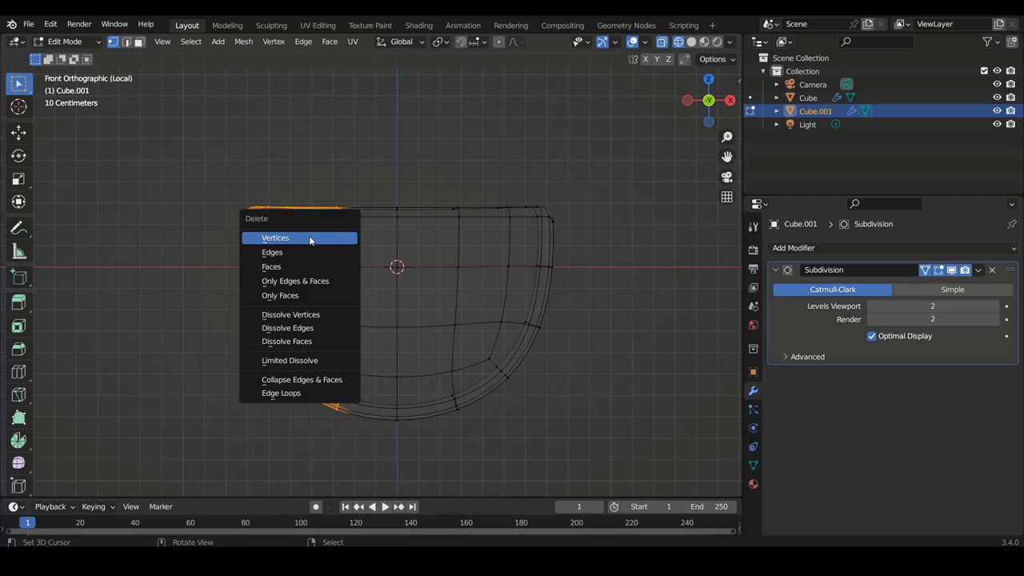
click(311, 237)
ctrl+scroll(361, 216, down, 2)
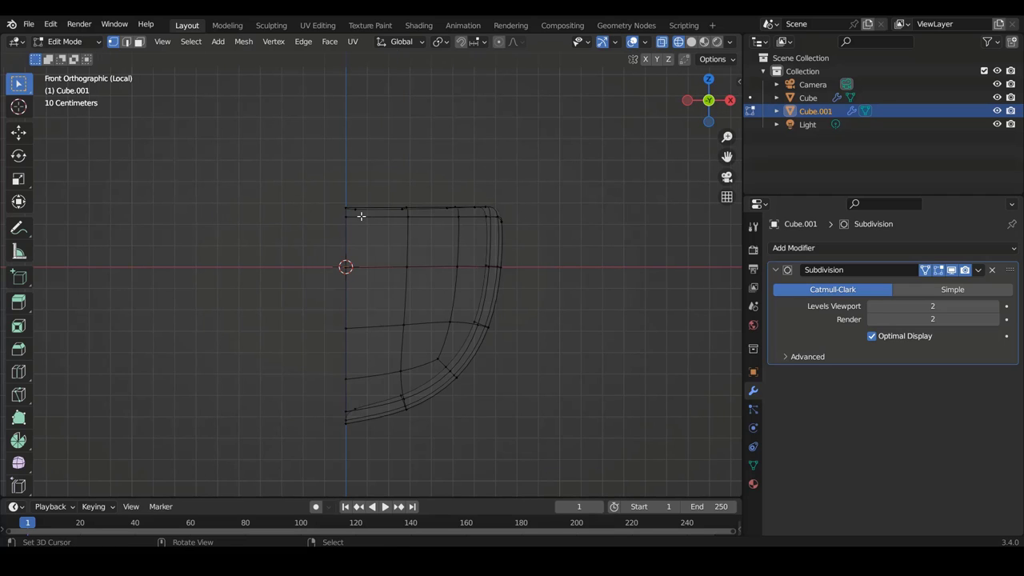
key(shift+z)
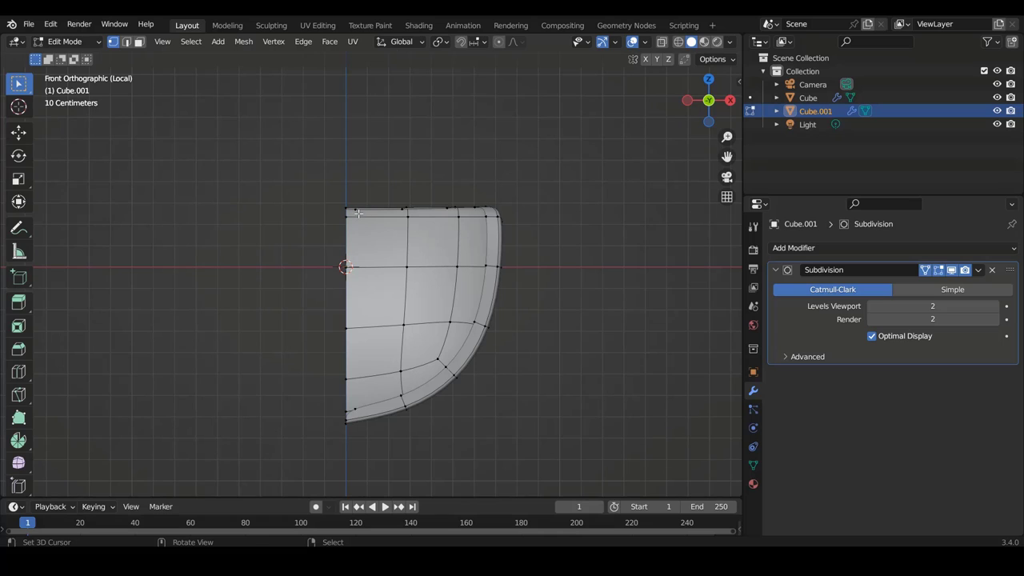
key(Tab)
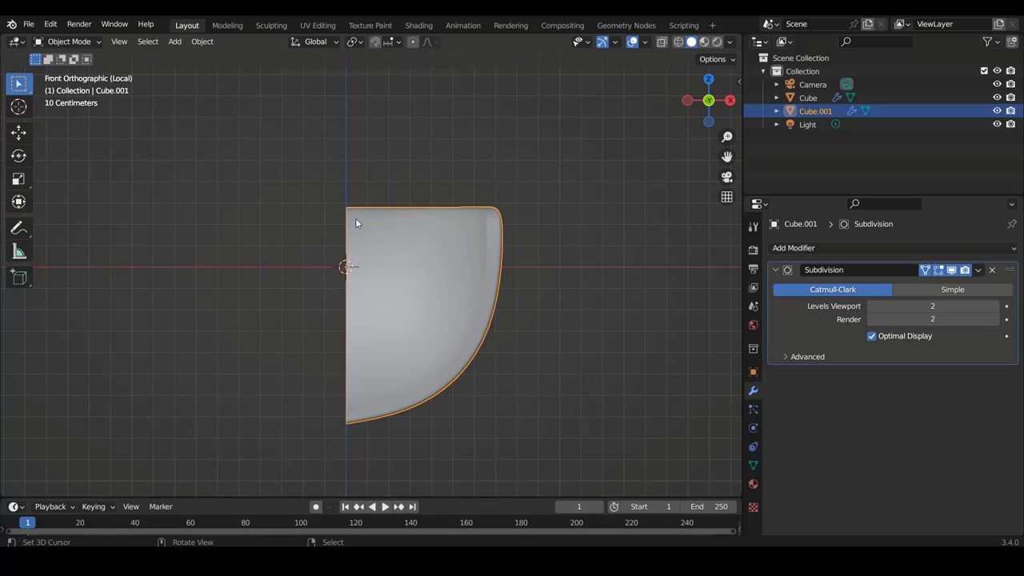
Step: Add a Mirror modifier to Cube.001 from Generate modifiers
click(775, 270)
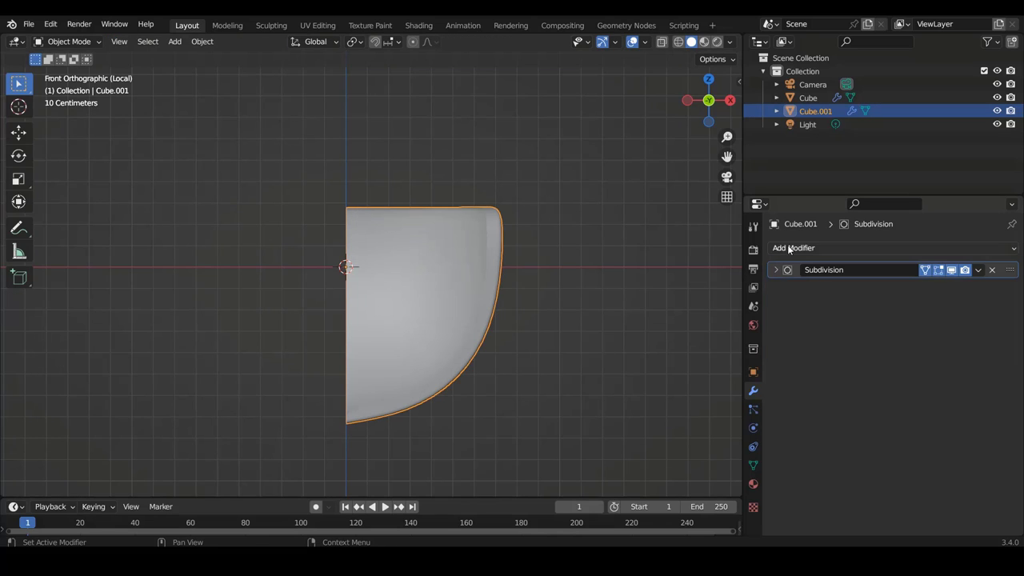
click(790, 249)
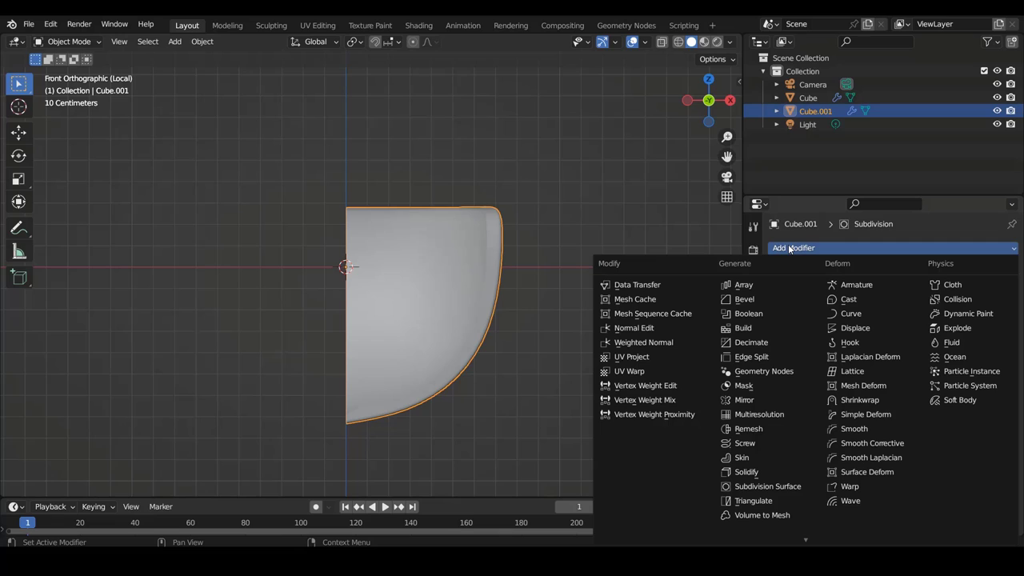
click(760, 401)
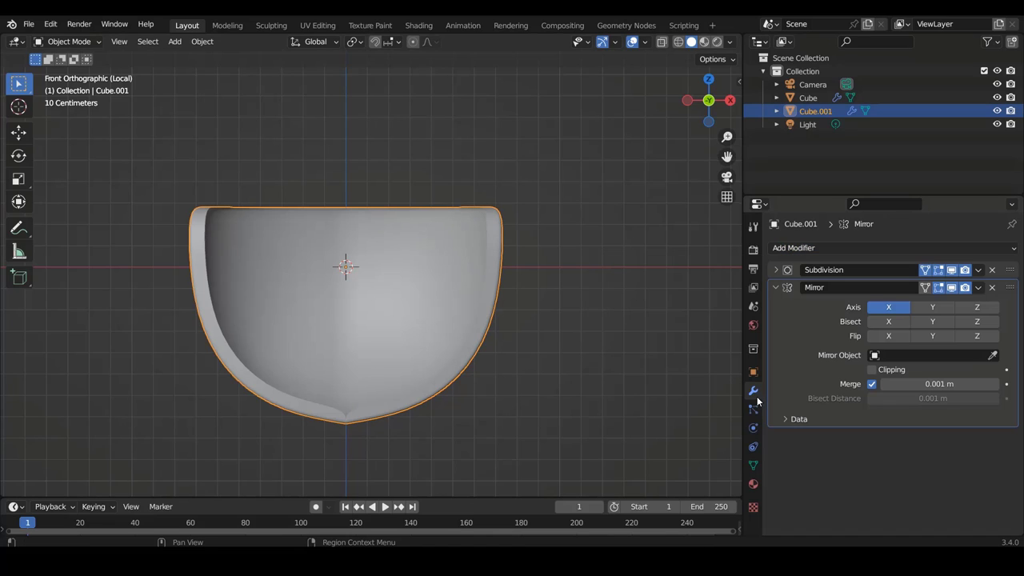
shift+scroll(226, 281, down, 2)
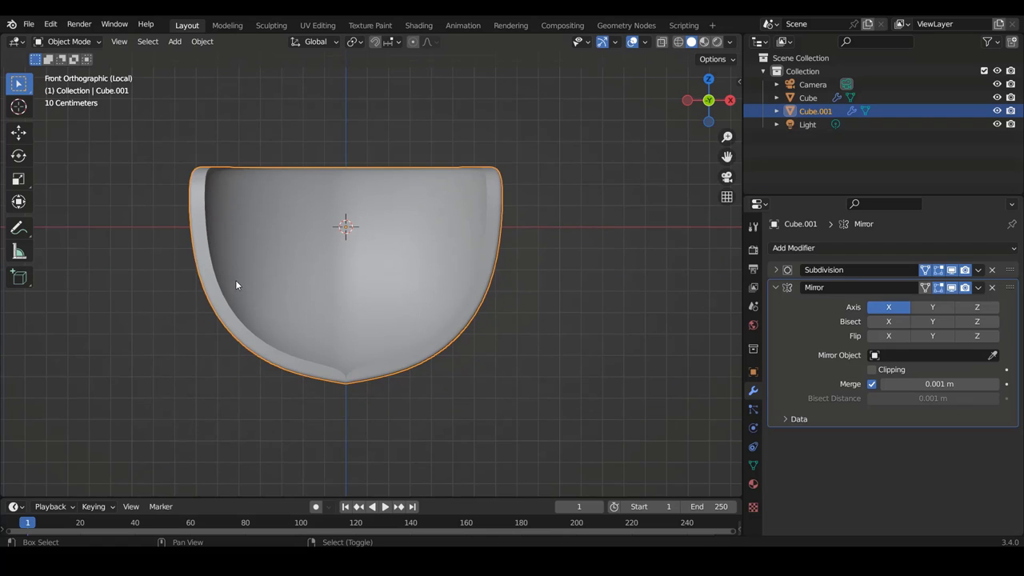
Step: Inspect the mirrored shell and move Mirror above Subdivision in the stack
mouse_move(410, 145)
middle_down()
mouse_move(345, 233)
mouse_move(215, 251)
mouse_move(149, 233)
middle_up()
mouse_move(455, 227)
middle_down()
mouse_move(404, 240)
mouse_move(396, 256)
mouse_move(413, 312)
middle_up()
key(KP_1)
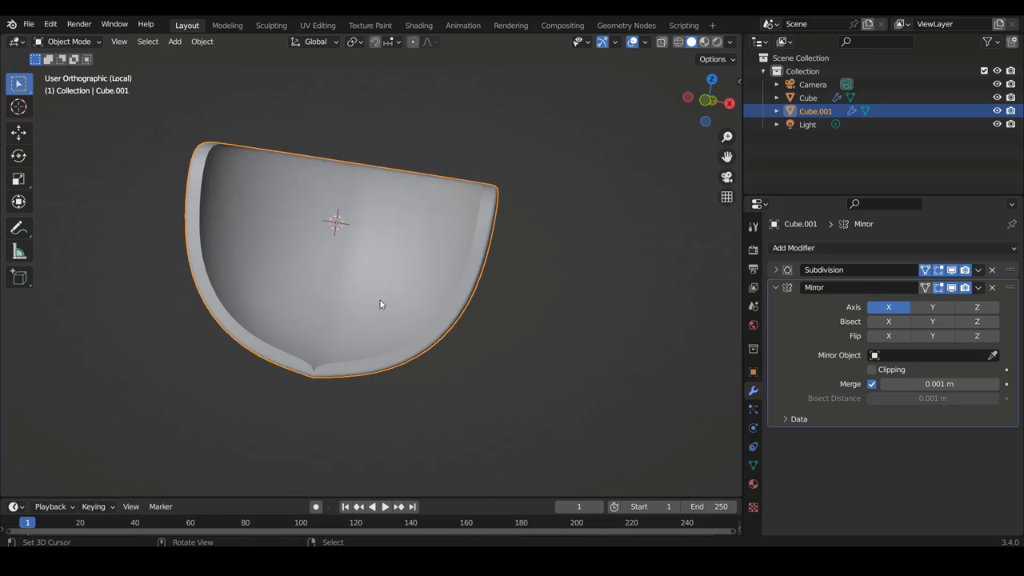
scroll(376, 213, up, 2)
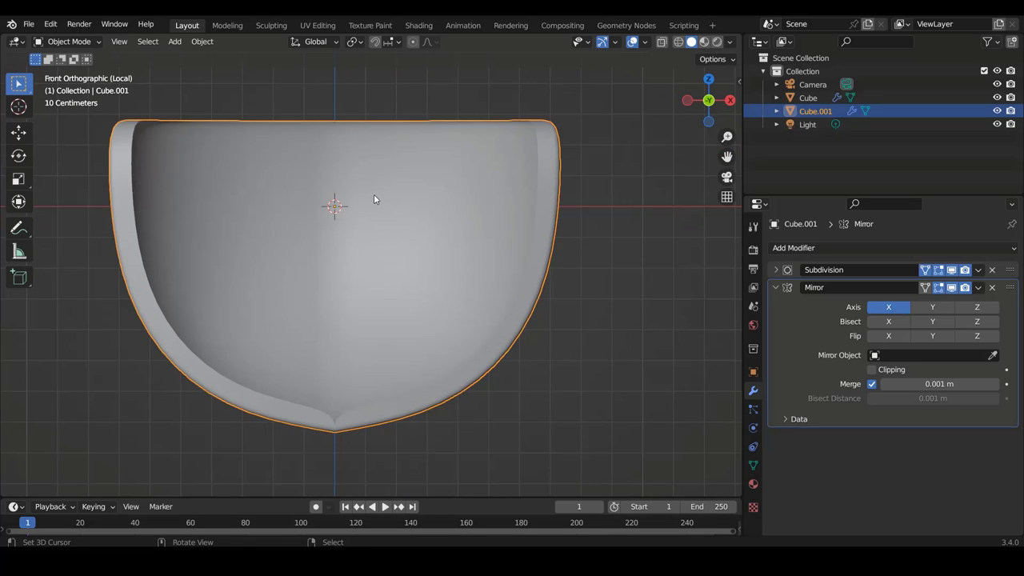
middle_drag(374, 194, 357, 339)
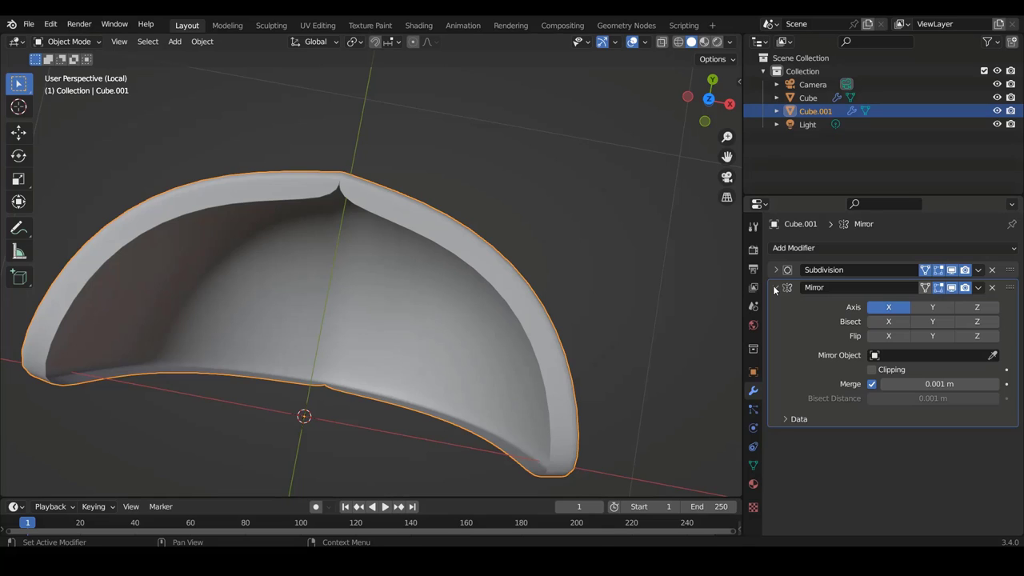
click(774, 288)
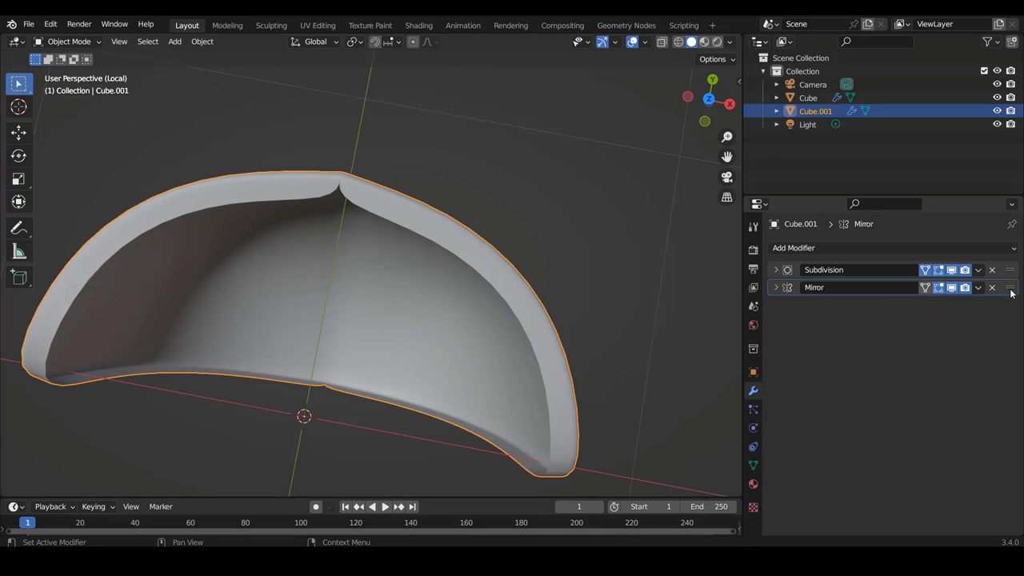
mouse_move(1011, 288)
mouse_down()
mouse_move(1015, 267)
mouse_move(1006, 272)
mouse_up()
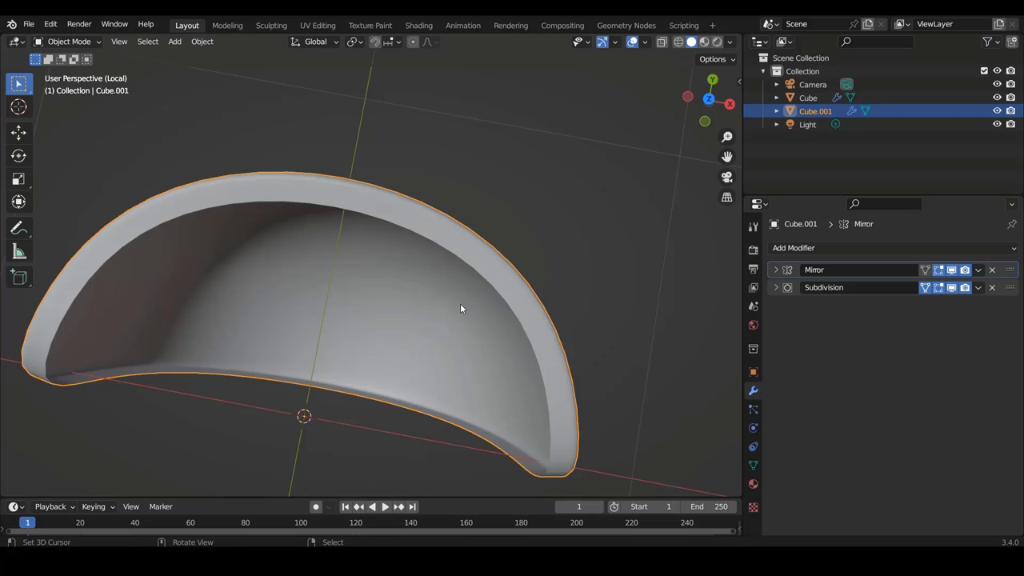
Step: Enter Edit Mode on the shell and settle on a top orthographic view of the lower opening
key(Tab)
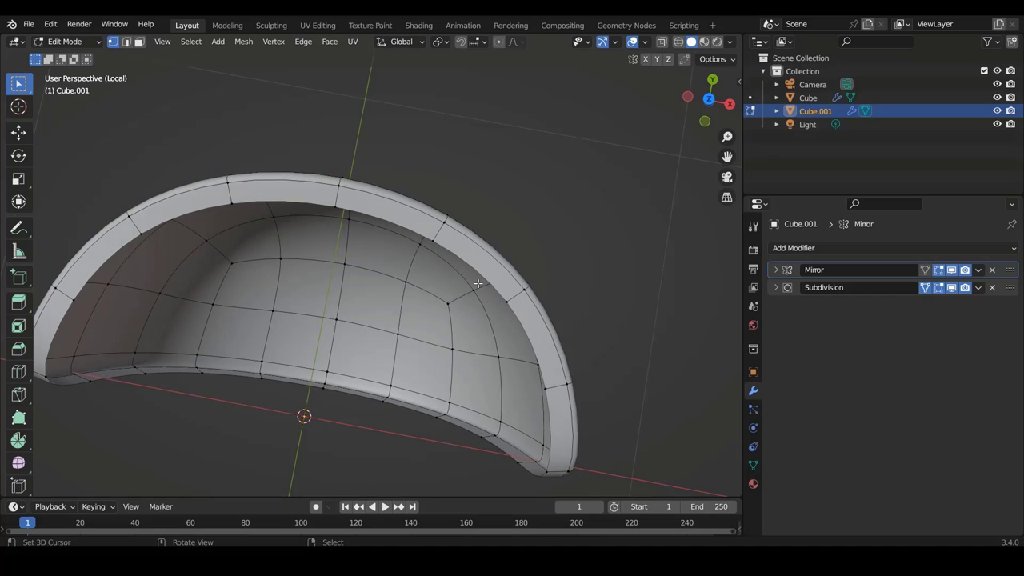
middle_drag(496, 324, 493, 304)
key(KP_7)
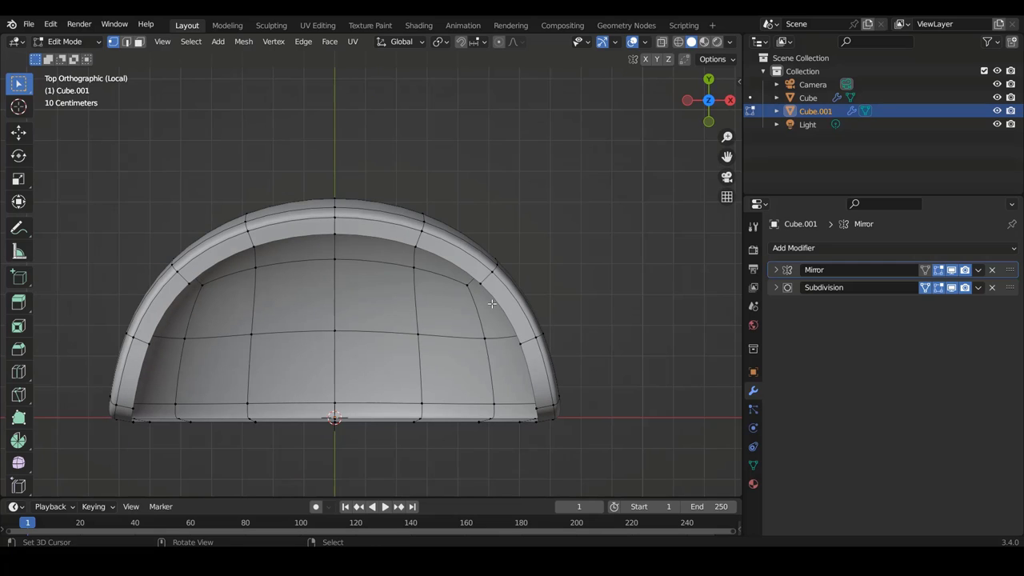
key(KP_7)
shift+scroll(498, 296, down, 1)
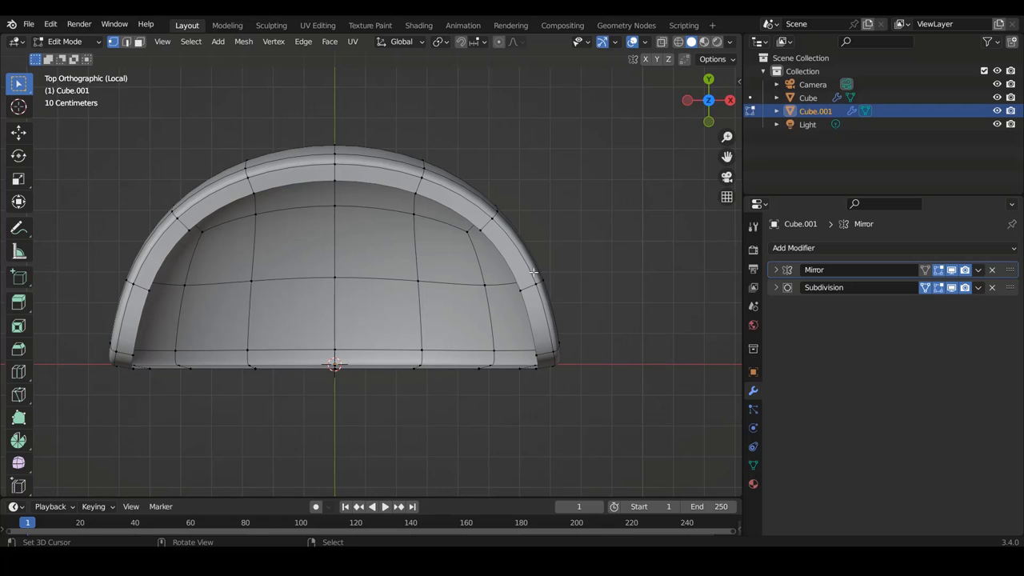
middle_drag(524, 289, 575, 356)
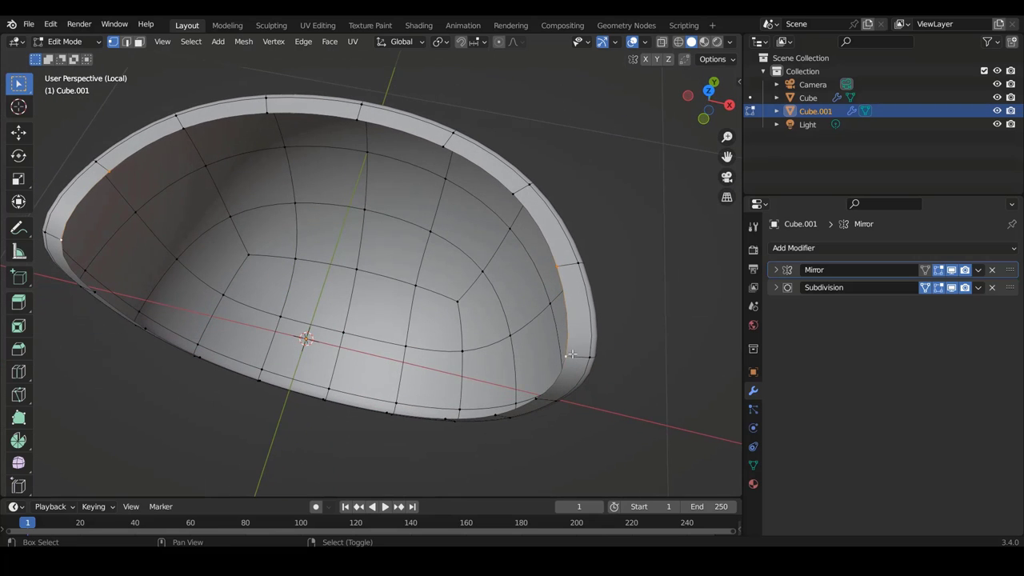
key(KP_7)
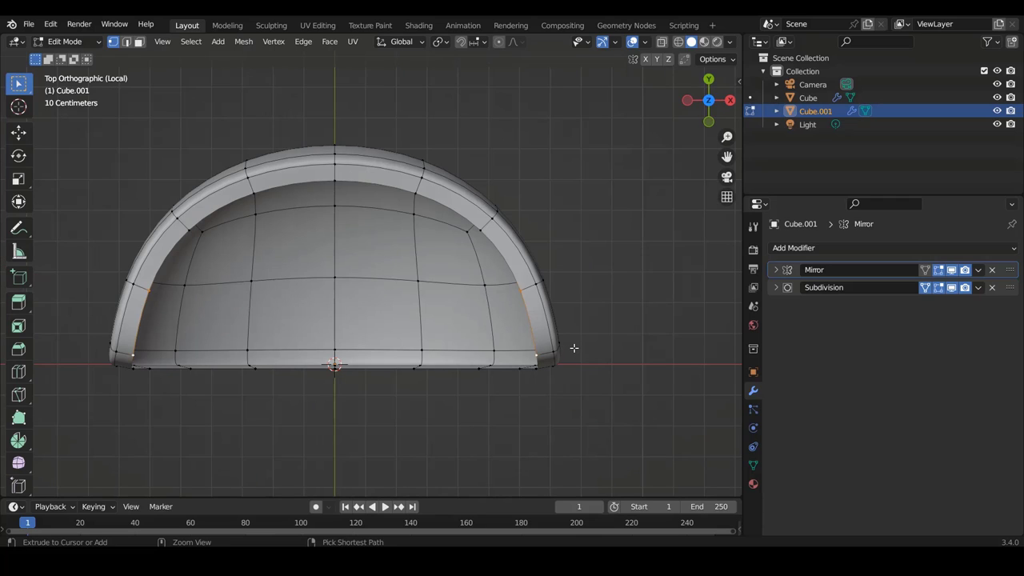
shift+scroll(571, 352, up, 2)
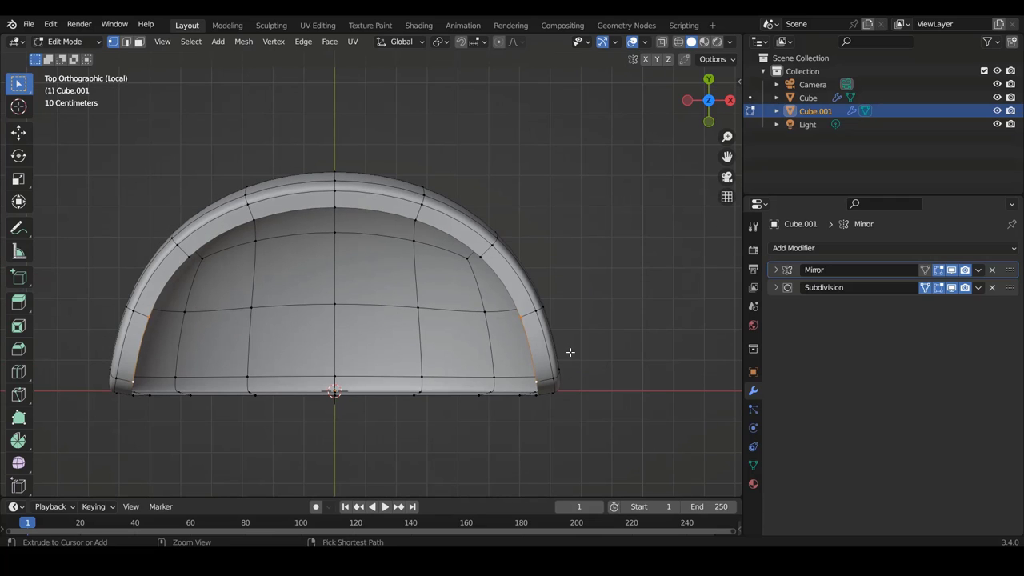
ctrl+scroll(570, 352, down, 1)
Step: Extrude the opening's side edges inward and slide them toward the centre line
key(g)
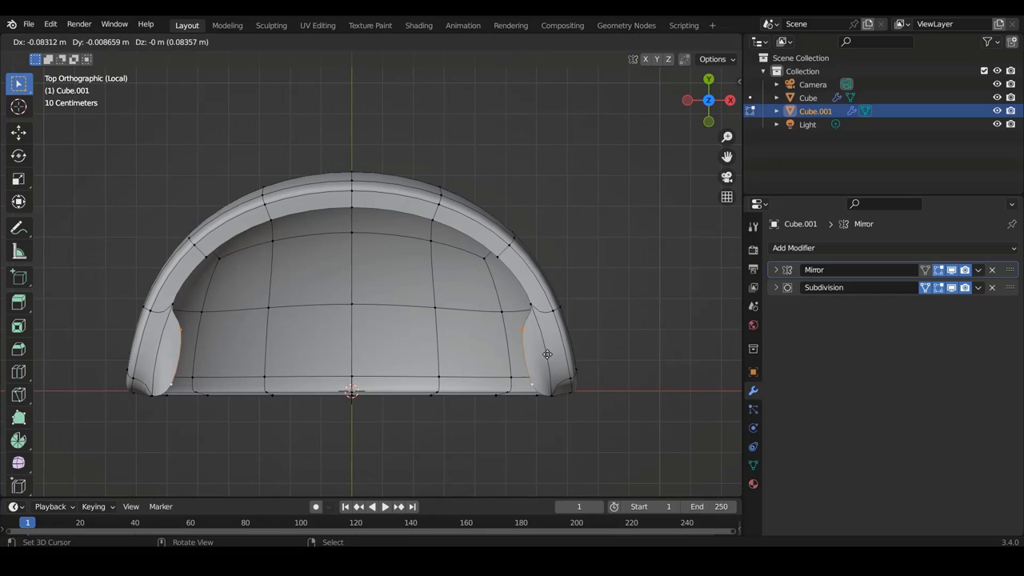
click(507, 348)
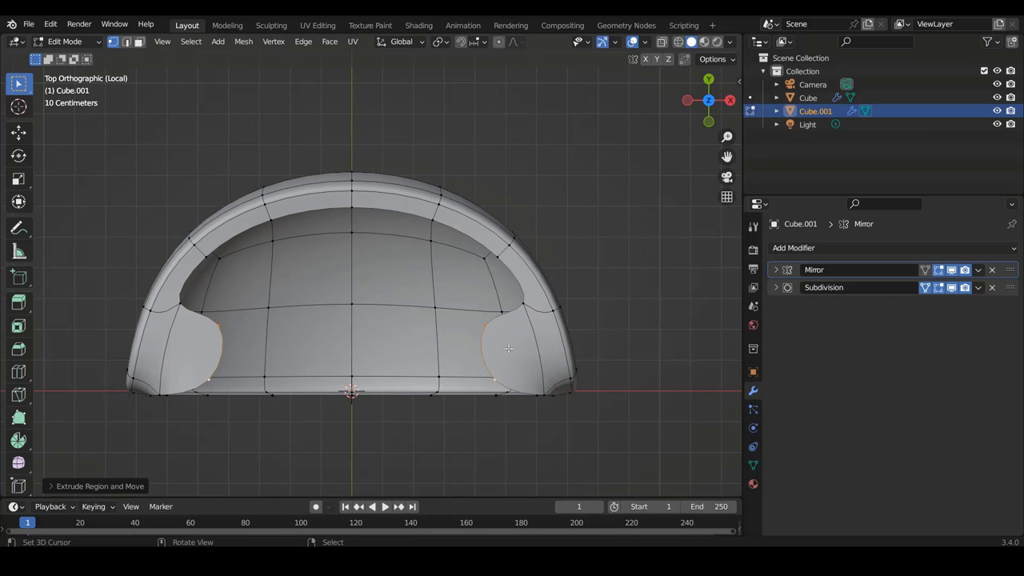
scroll(523, 342, up, 1)
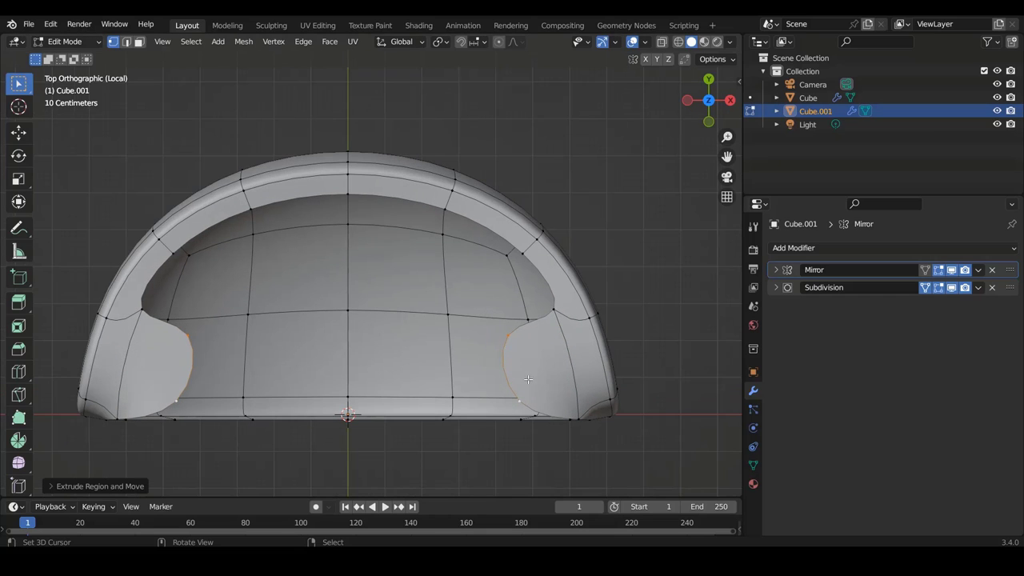
key(g)
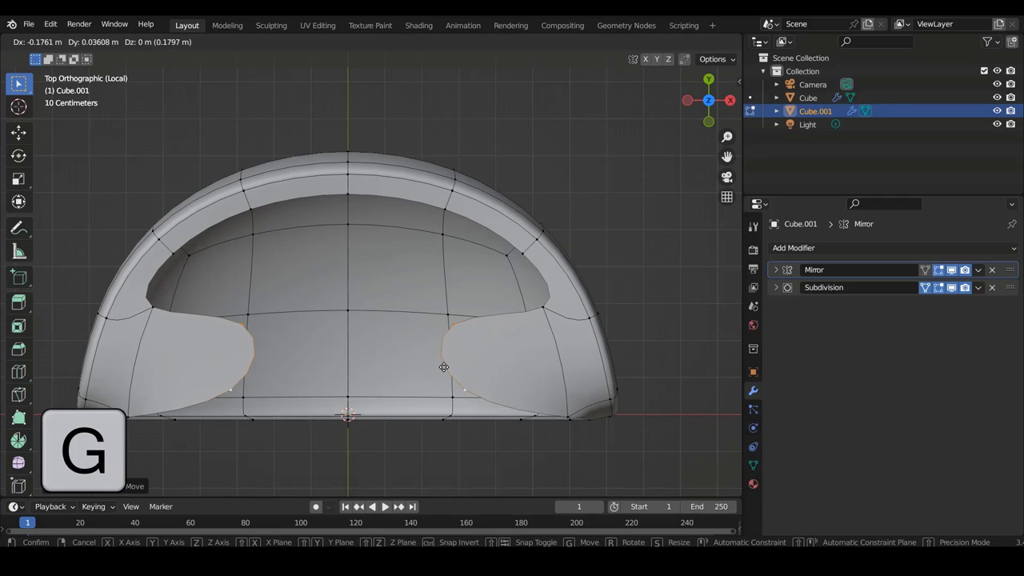
click(445, 368)
key(g)
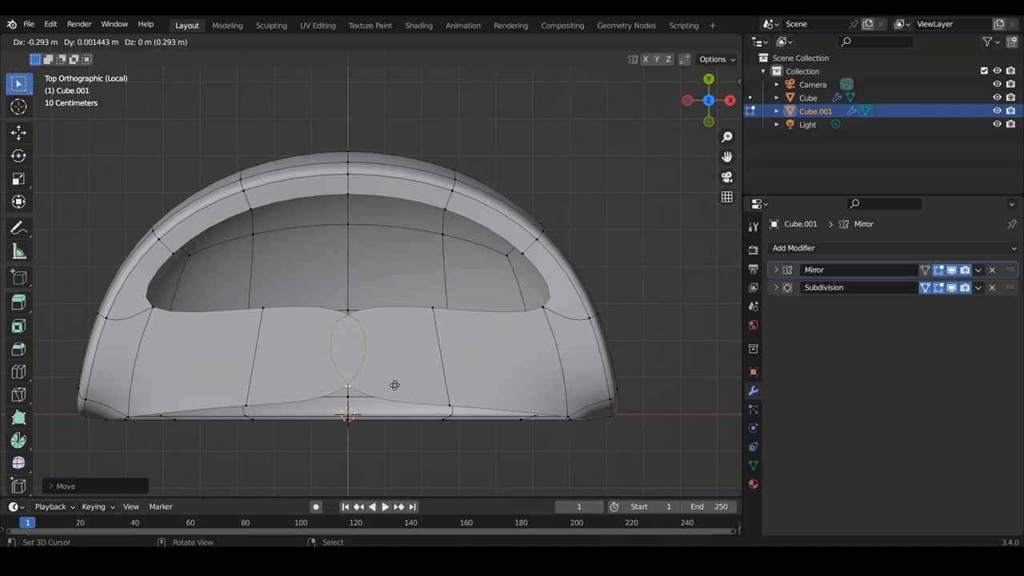
Step: Pull the flaps' centre vertices in so they stop just beside the mirror line
click(412, 385)
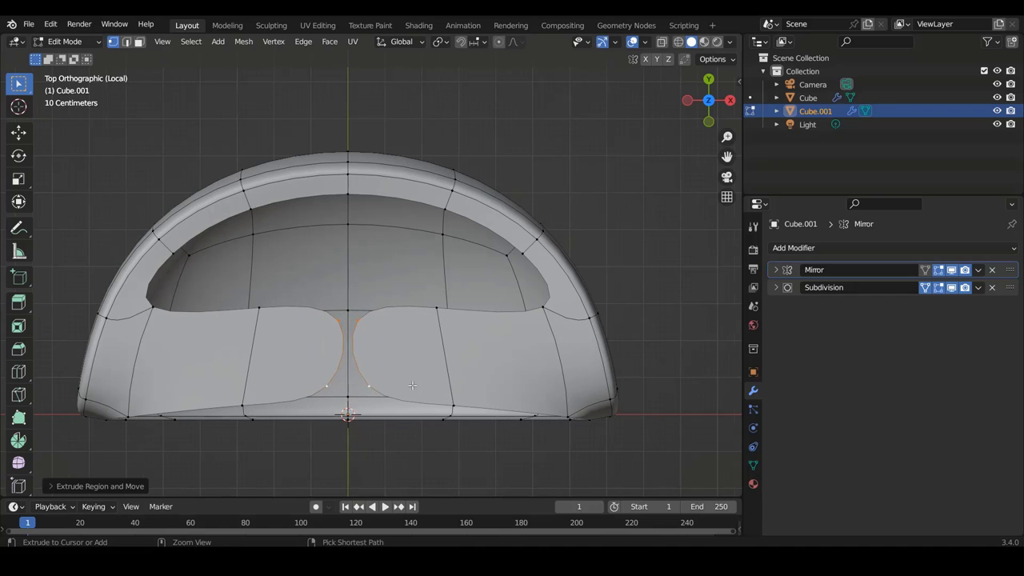
ctrl+scroll(412, 336, up, 1)
key(y)
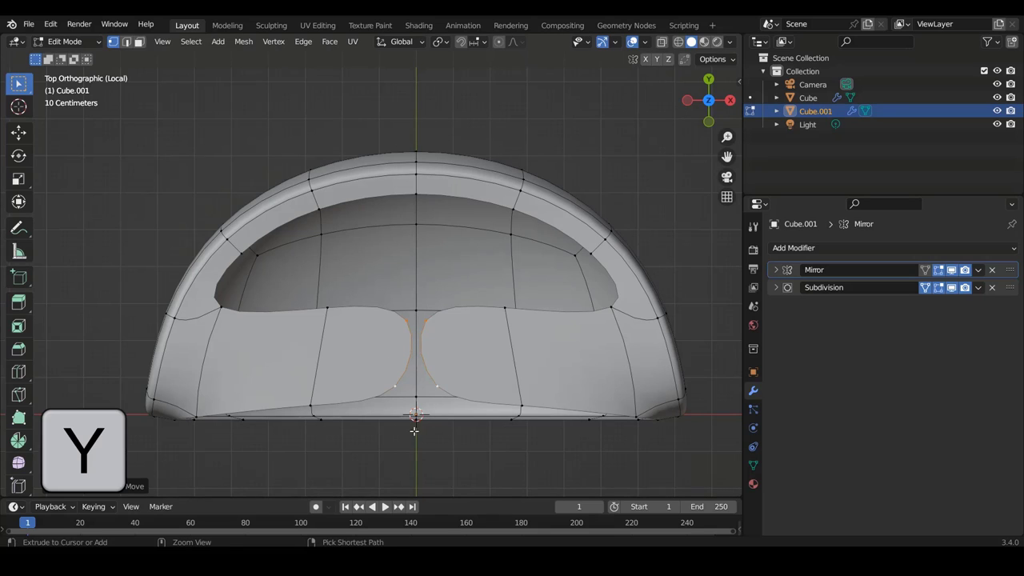
ctrl+scroll(432, 368, down, 1)
scroll(473, 328, up, 1)
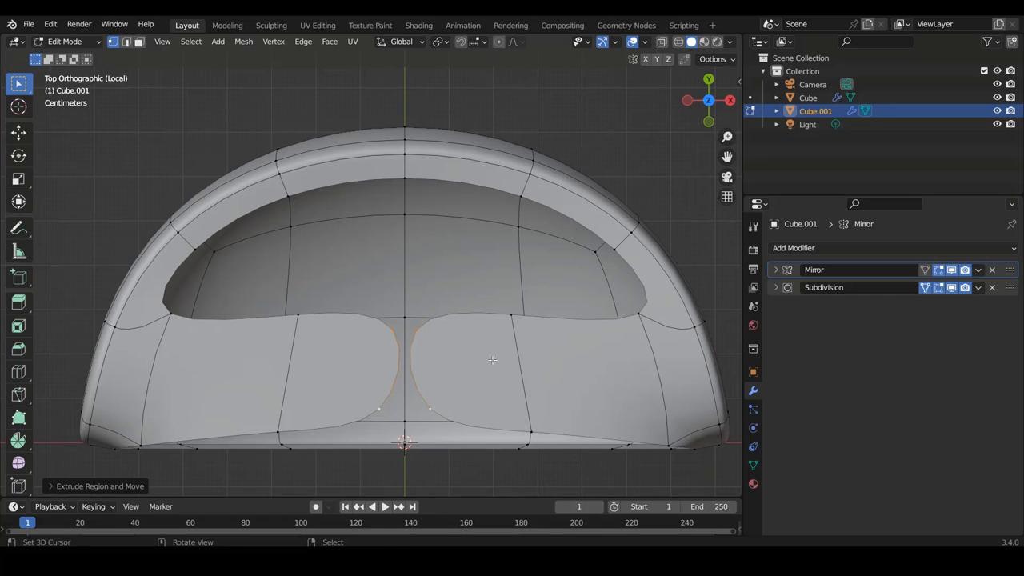
key(g)
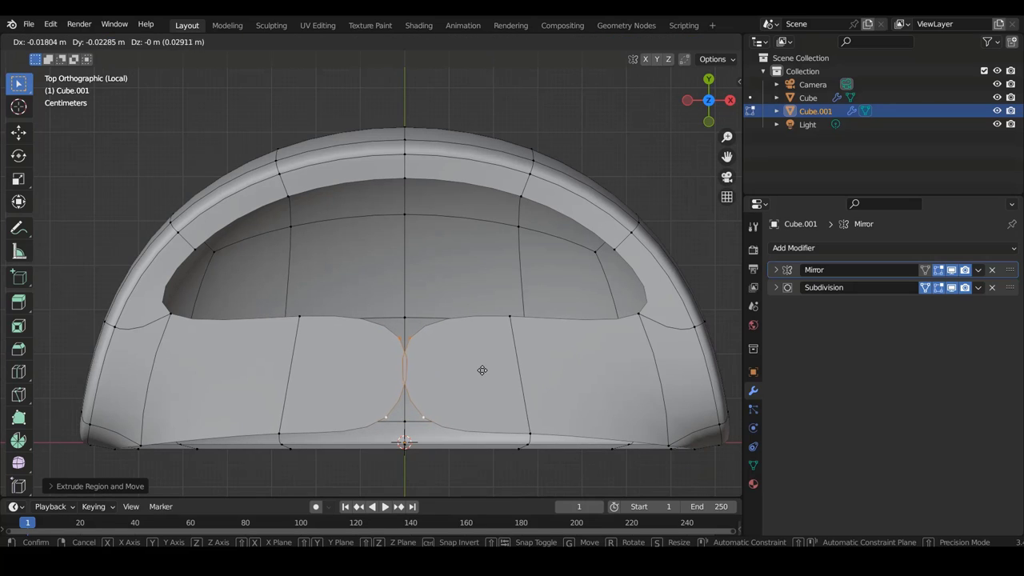
click(488, 370)
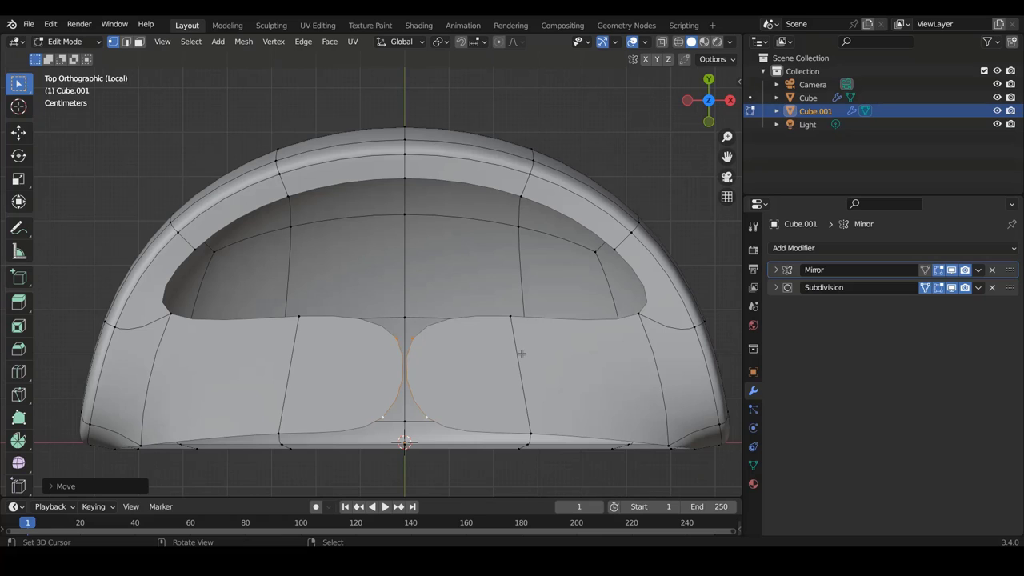
Step: Turn on clipping in the Mirror modifier settings
click(775, 270)
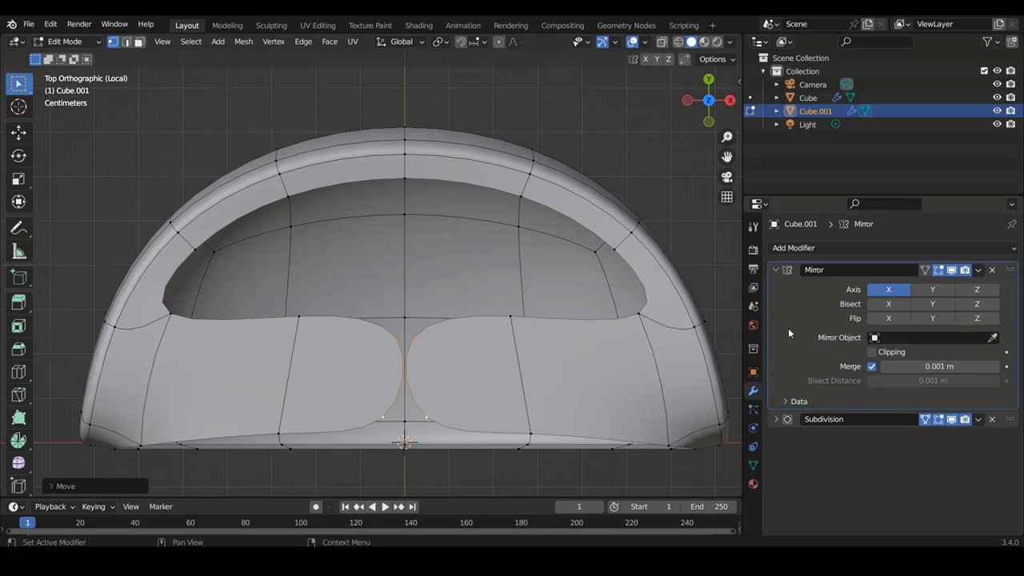
click(874, 352)
click(775, 270)
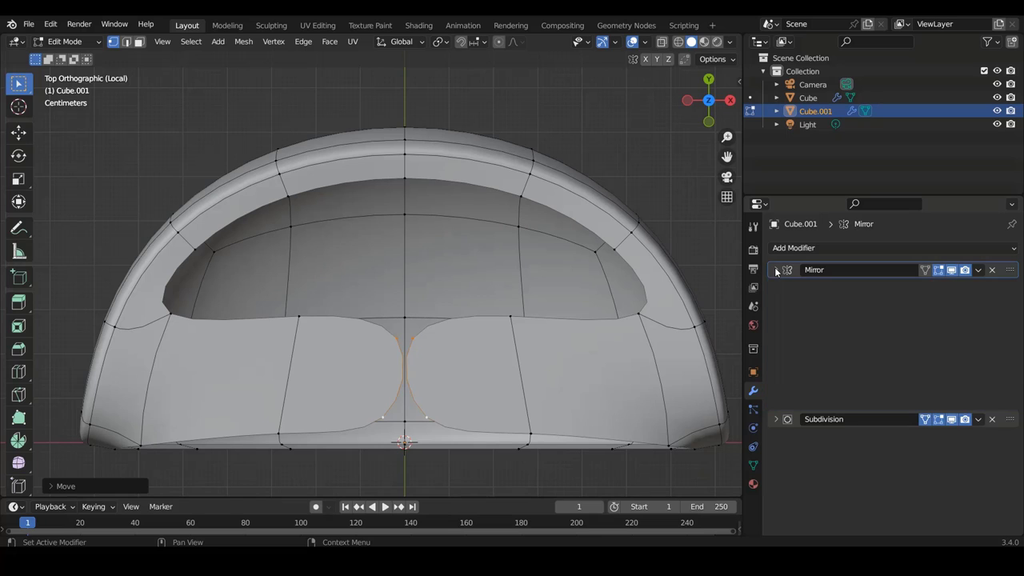
Step: Slide the flaps' top and bottom inner vertices onto the centre line with the Move gizmo
click(426, 344)
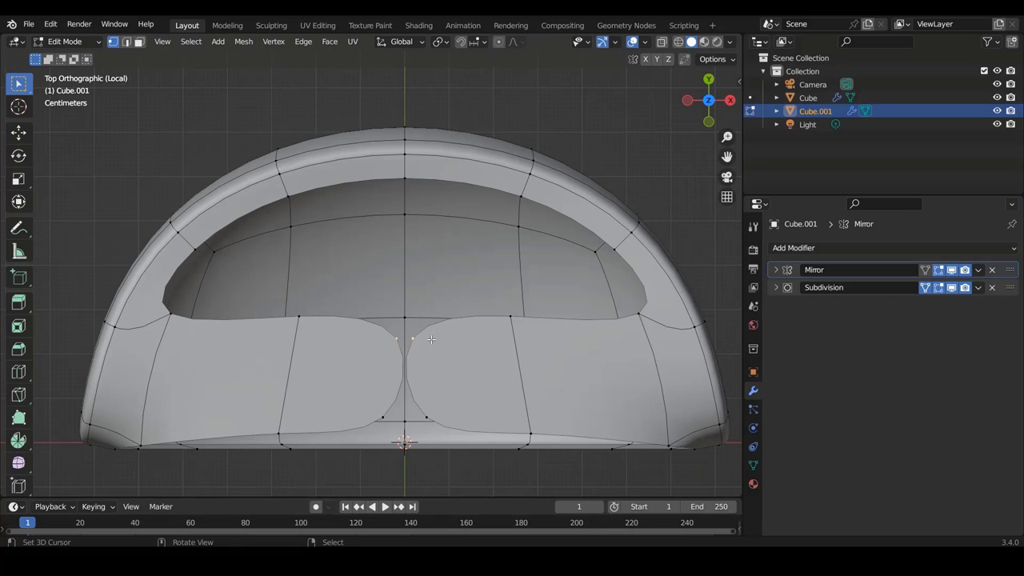
click(19, 132)
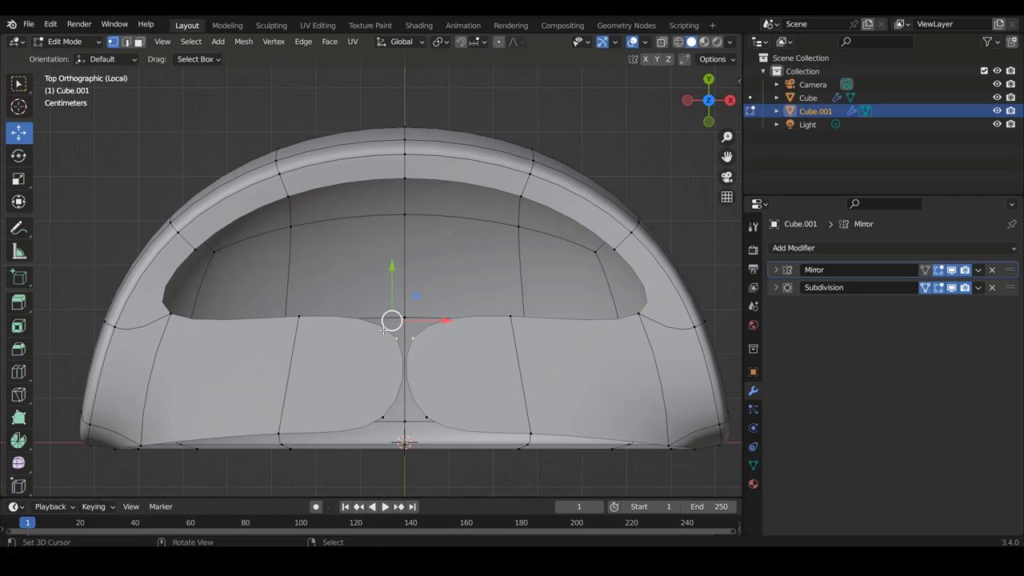
shift+middle_drag(384, 330, 384, 304)
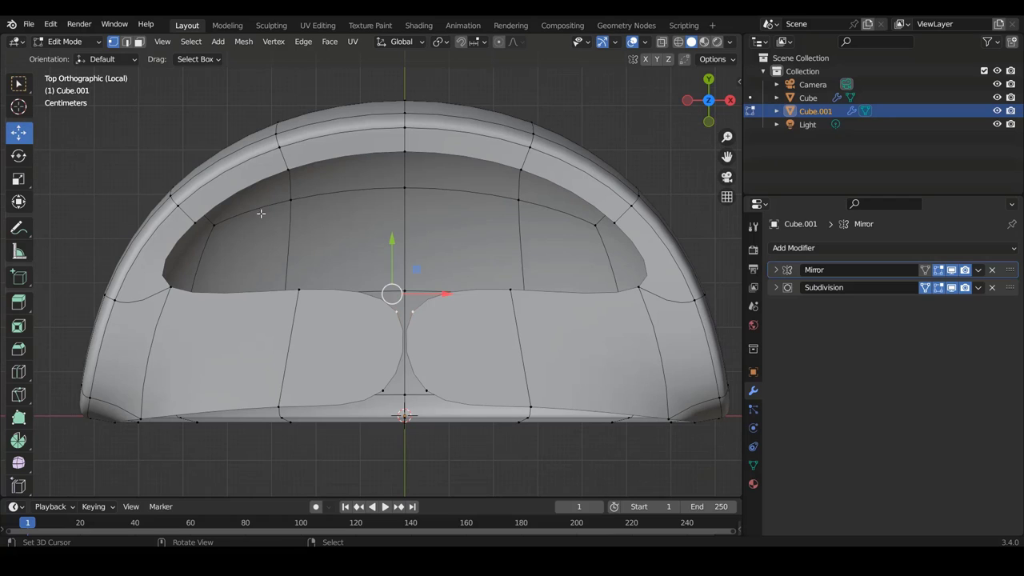
mouse_move(446, 294)
mouse_down()
mouse_move(410, 294)
mouse_move(450, 300)
mouse_up()
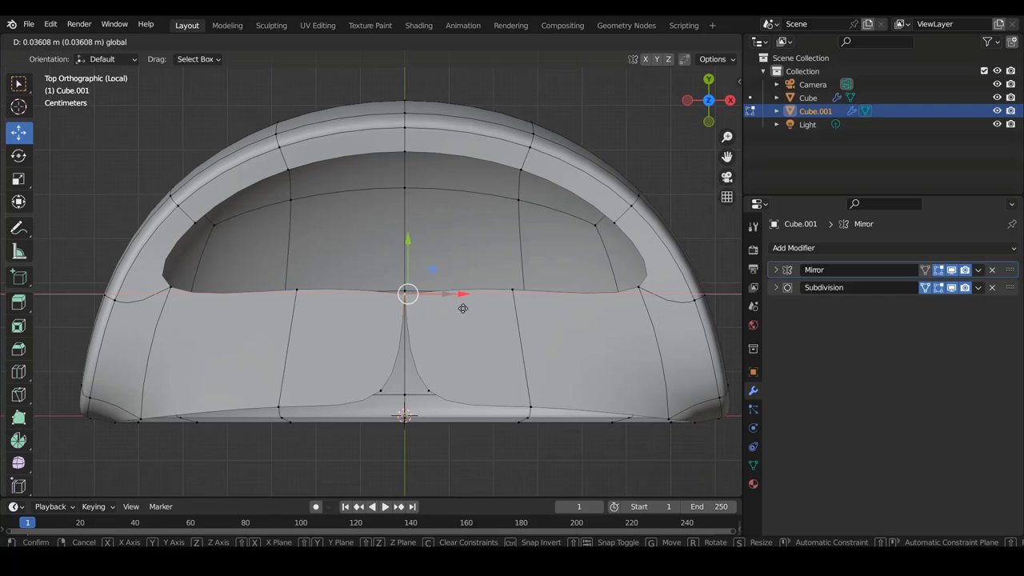
drag(450, 299, 461, 308)
click(421, 382)
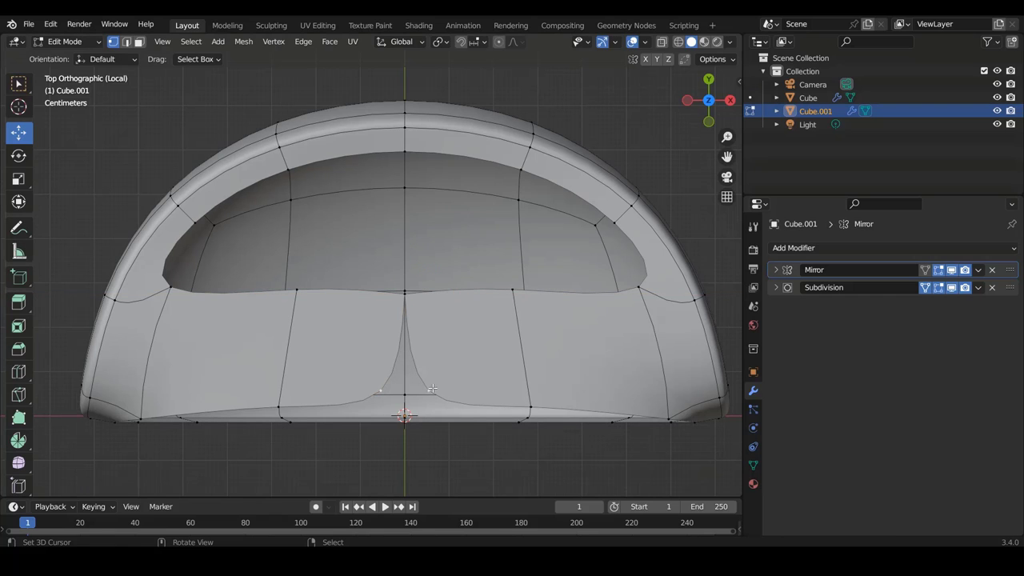
click(405, 415)
drag(461, 412, 445, 412)
Step: Select the upper opening's border vertices and narrow the hole inward
scroll(460, 276, down, 4)
scroll(459, 276, up, 3)
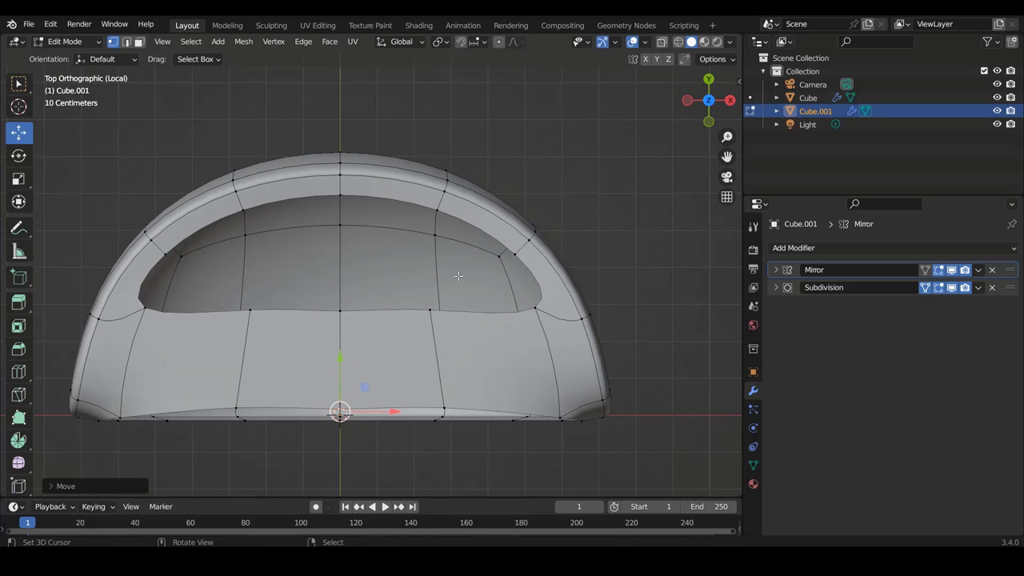
shift+scroll(451, 277, up, 1)
scroll(395, 269, up, 1)
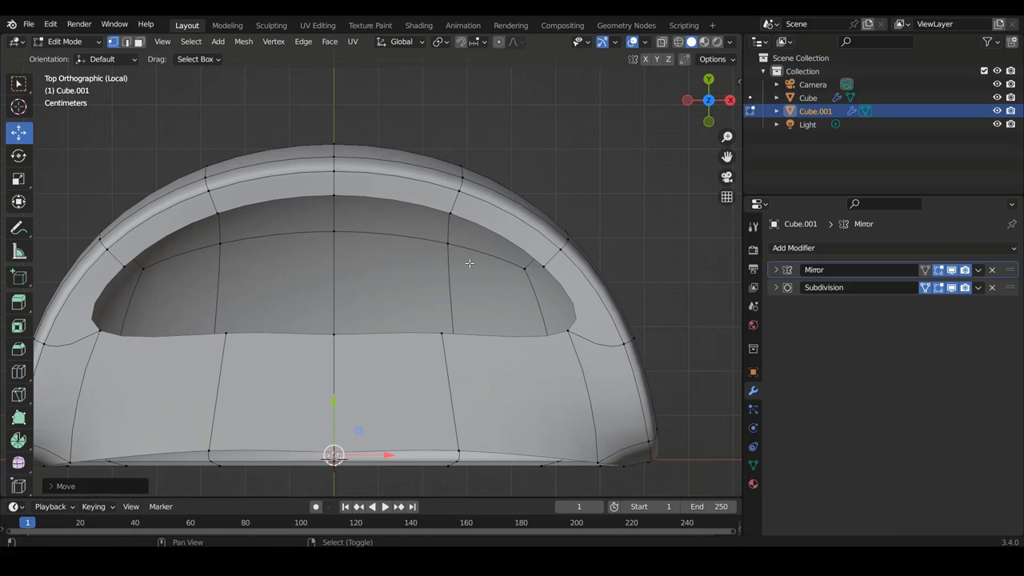
shift+scroll(473, 264, up, 1)
click(442, 356)
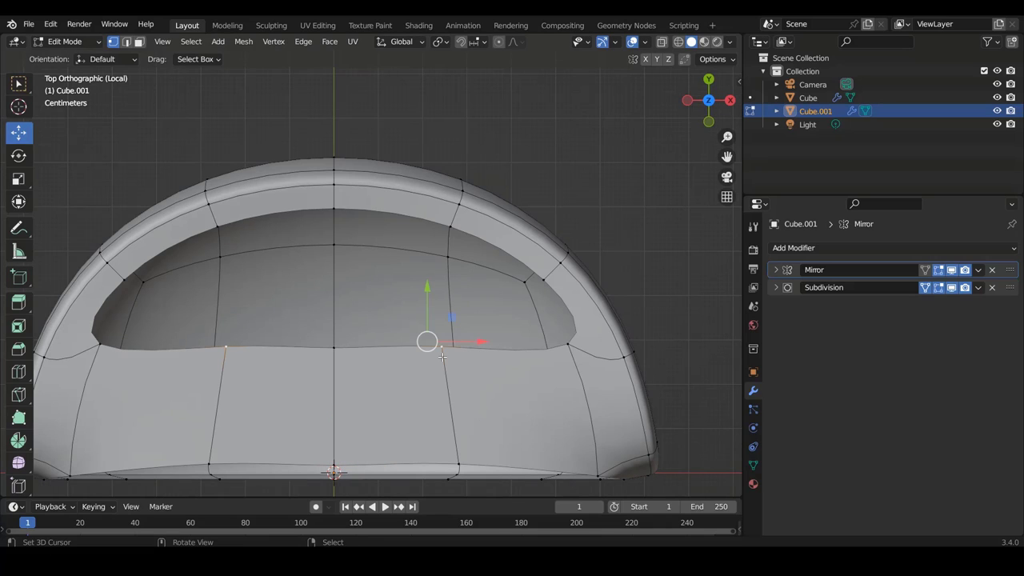
shift+click(569, 348)
shift+click(540, 274)
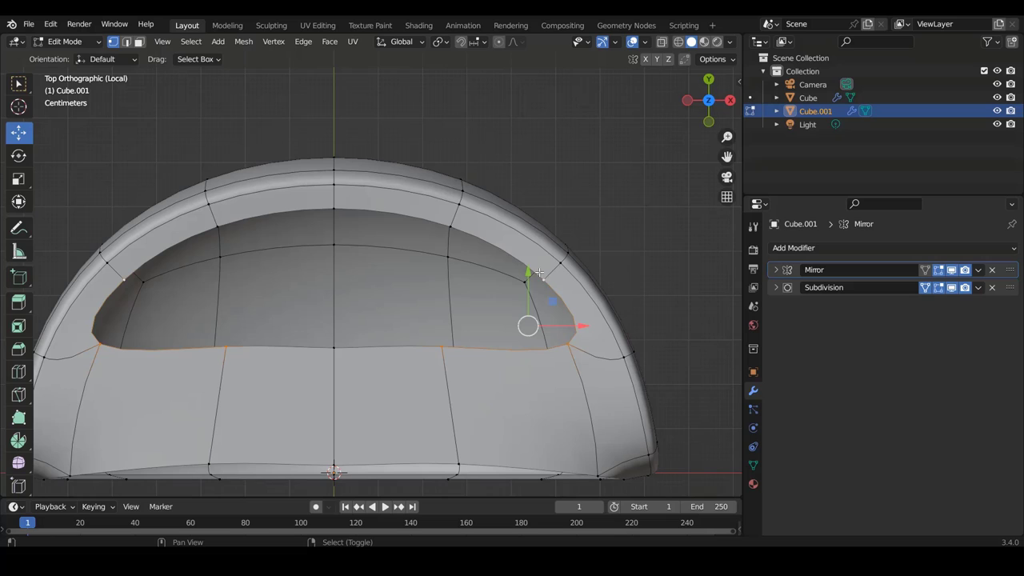
shift+click(455, 222)
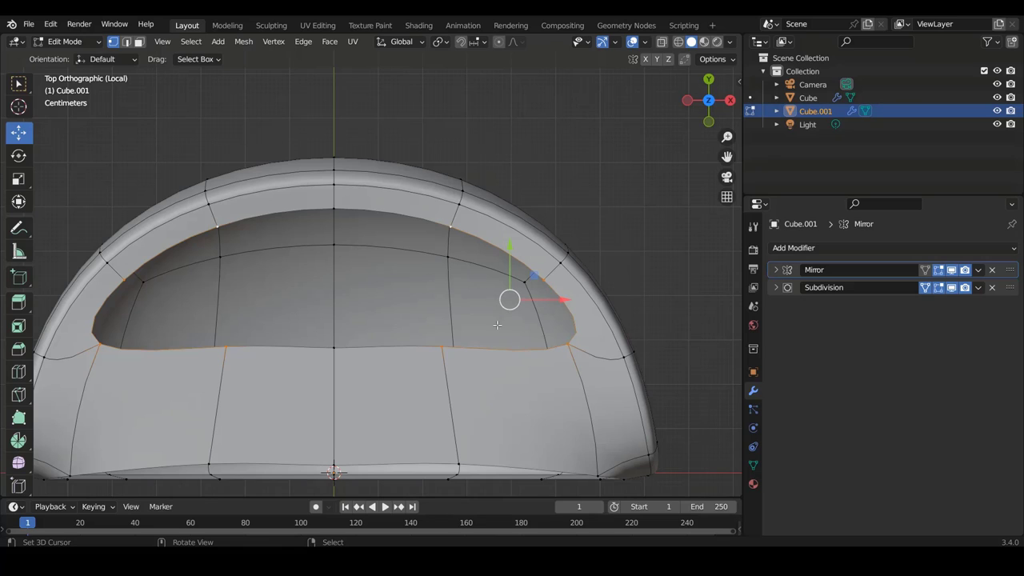
key(ctrl+z)
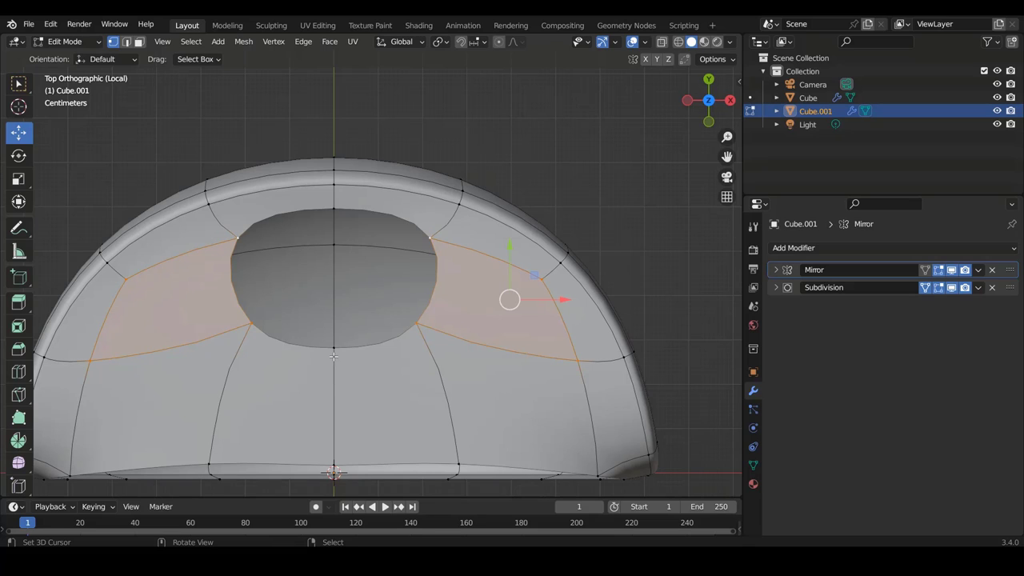
Step: Select the remaining hole's boundary vertices and fill it with a face
click(334, 356)
shift+click(427, 327)
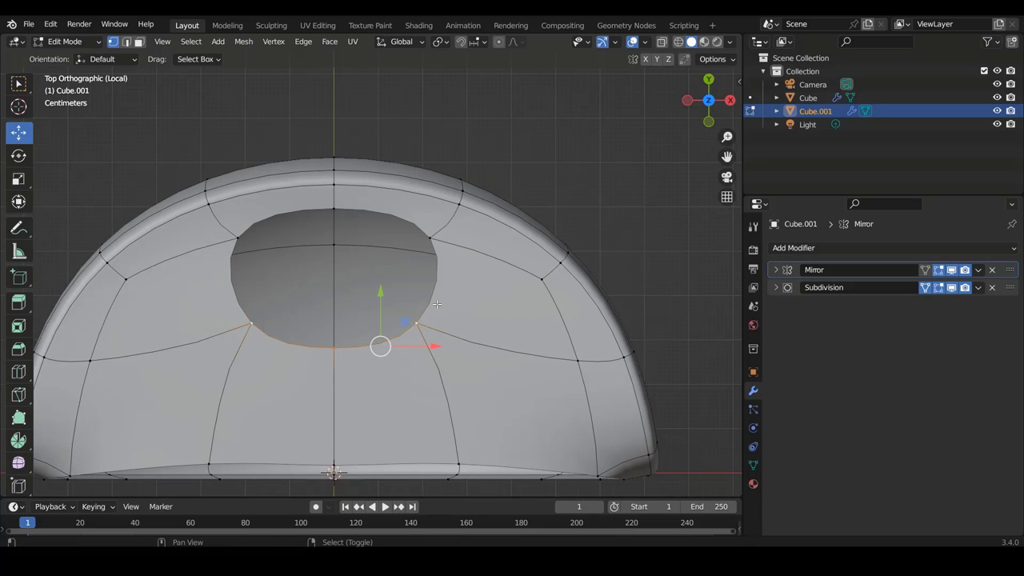
shift+click(443, 234)
shift+click(336, 201)
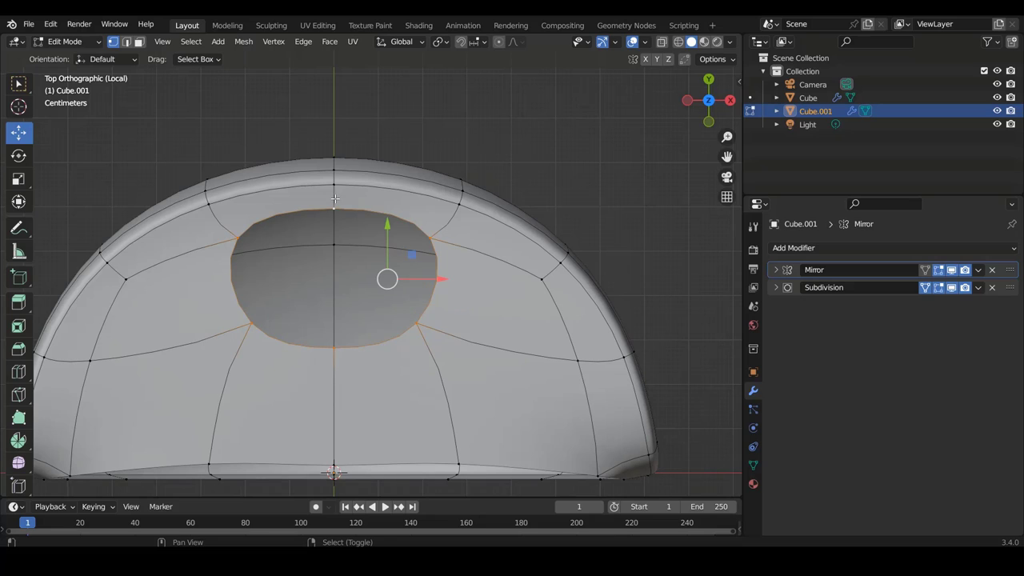
shift+middle_drag(378, 243, 396, 242)
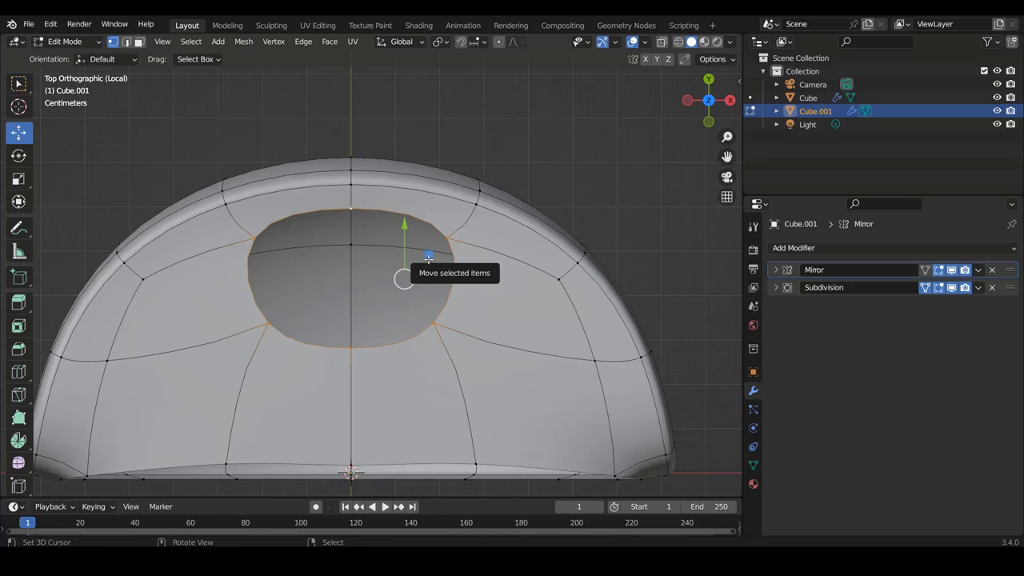
key(ctrl+KP_4)
key(f)
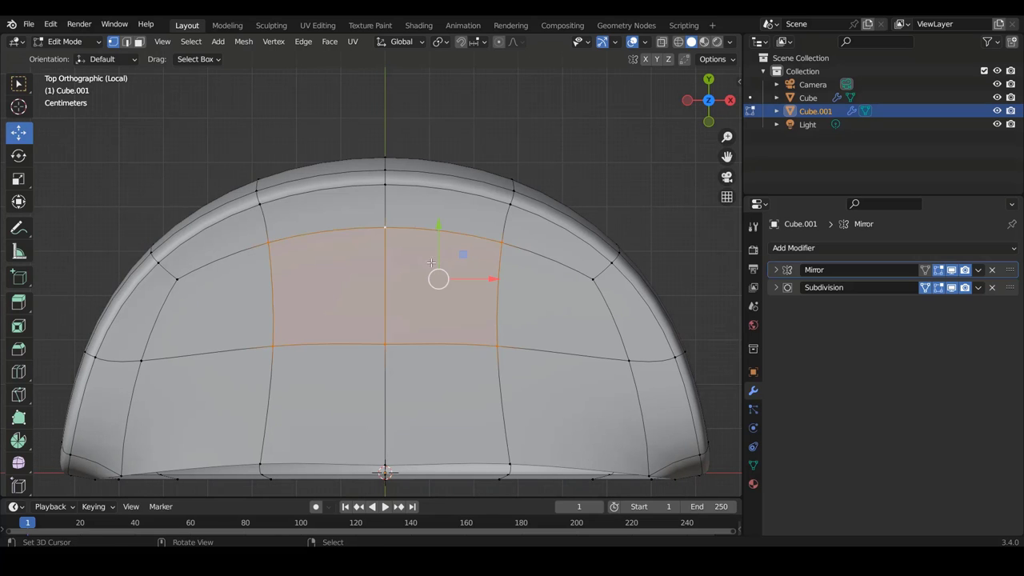
key(alt+a)
scroll(428, 329, down, 2)
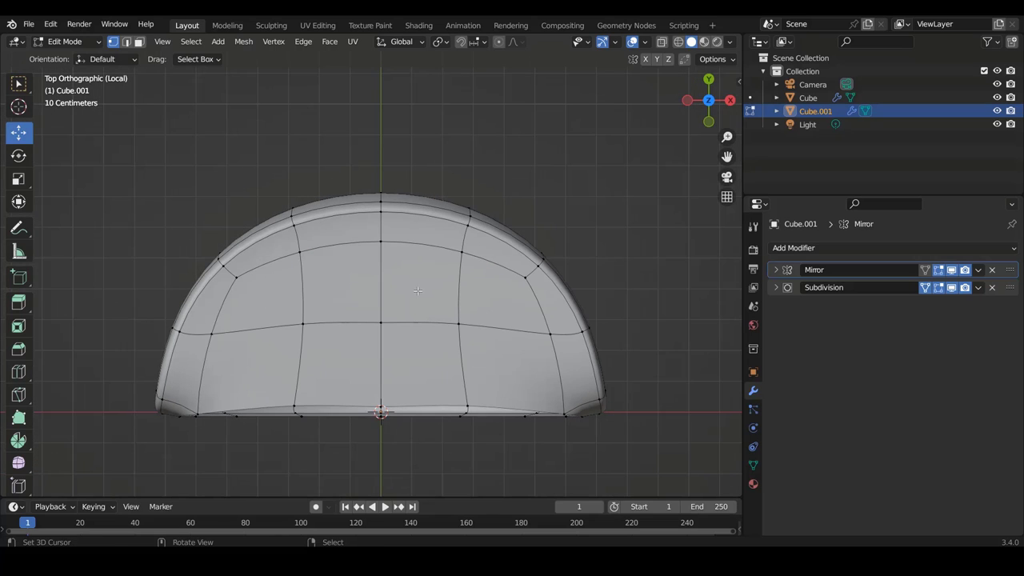
middle_drag(453, 314, 418, 229)
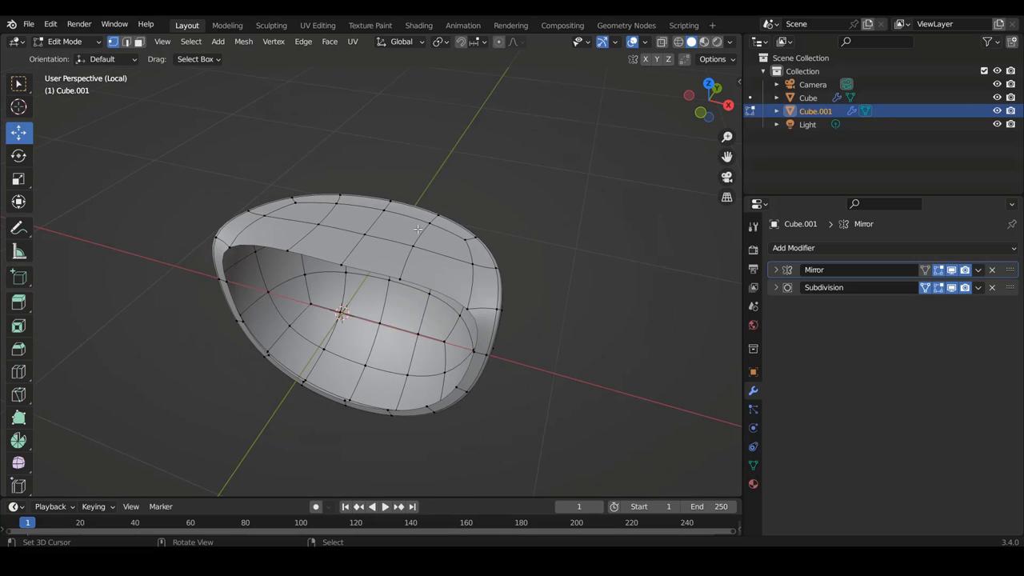
mouse_move(440, 280)
middle_down()
mouse_move(406, 245)
mouse_move(430, 315)
middle_up()
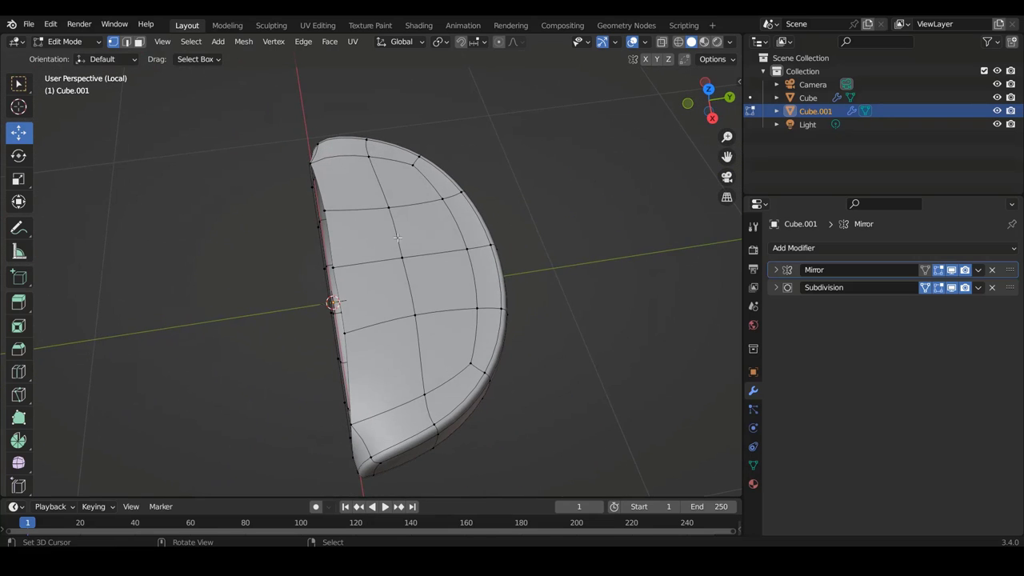
middle_drag(398, 237, 469, 305)
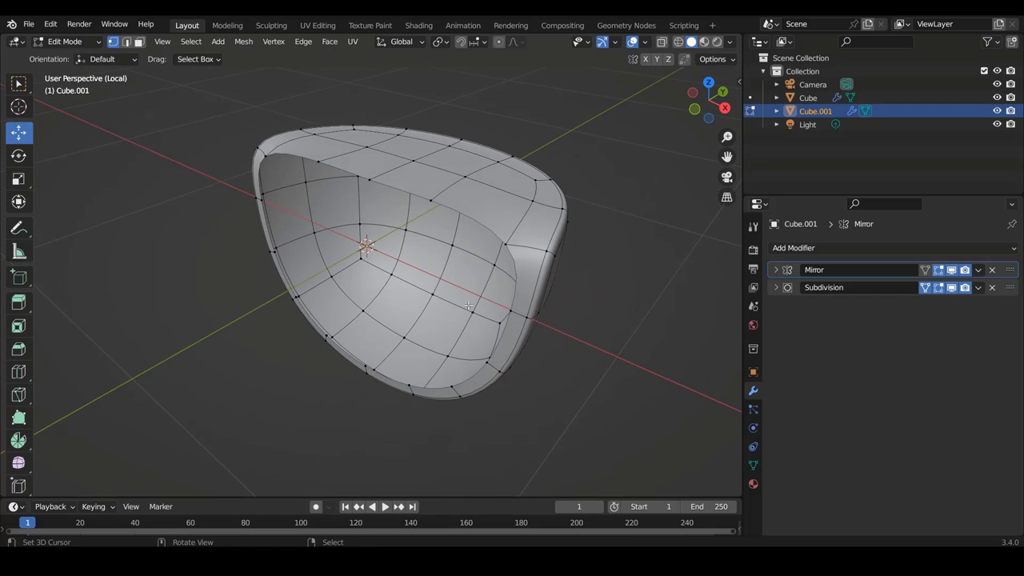
alt+middle_drag(417, 335, 466, 325)
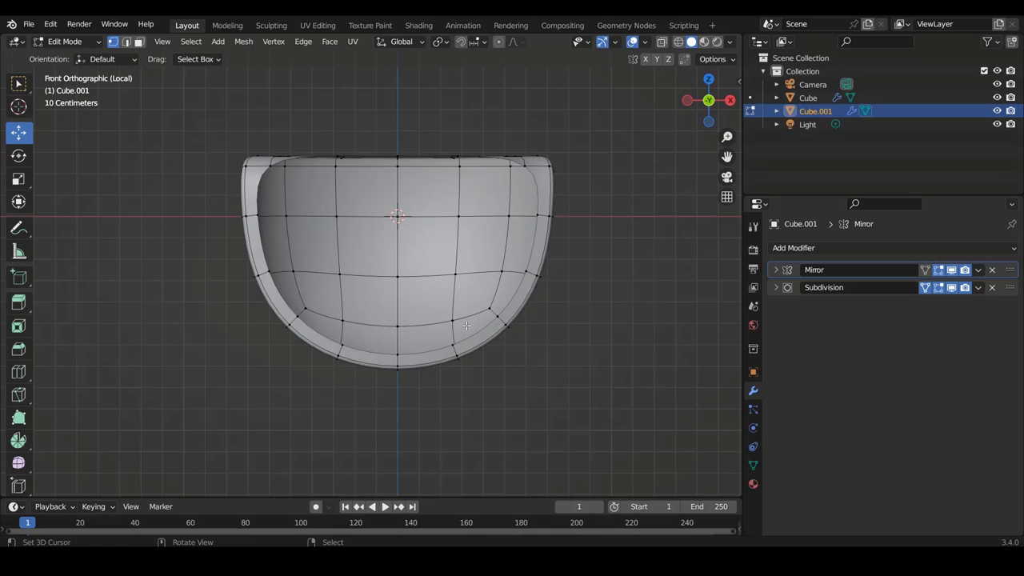
ctrl+scroll(459, 282, up, 1)
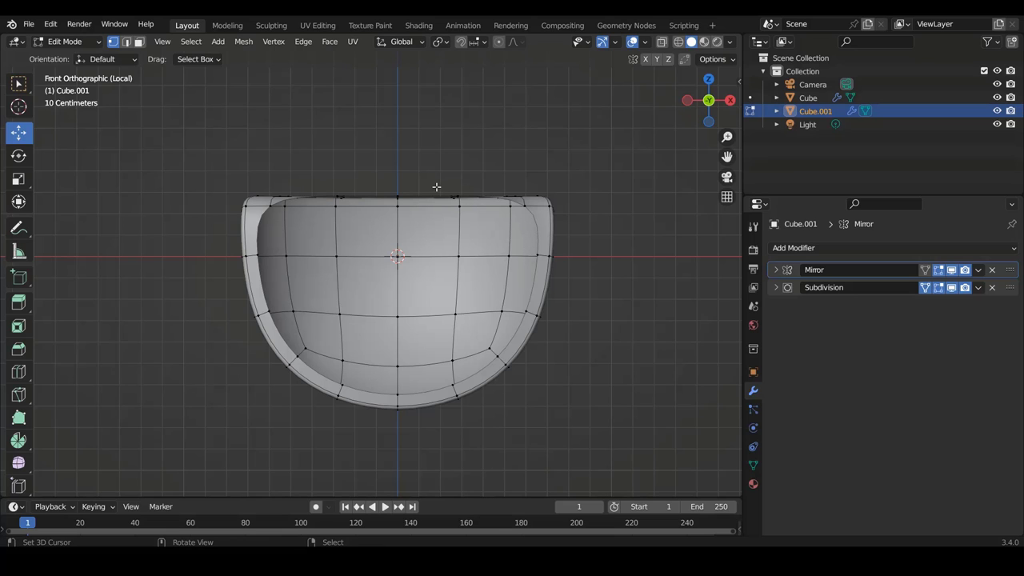
middle_drag(473, 171, 386, 219)
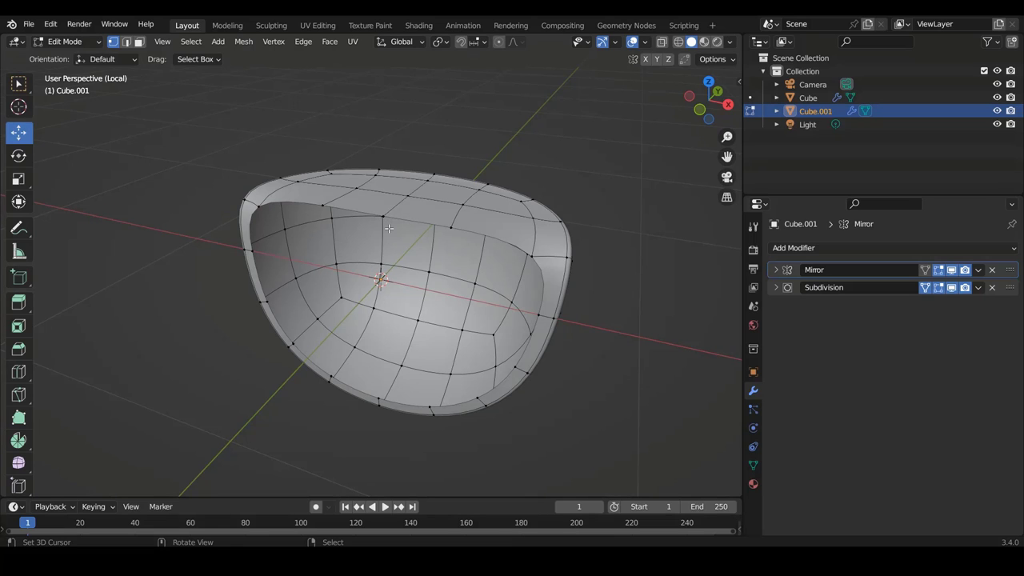
key(KP_1)
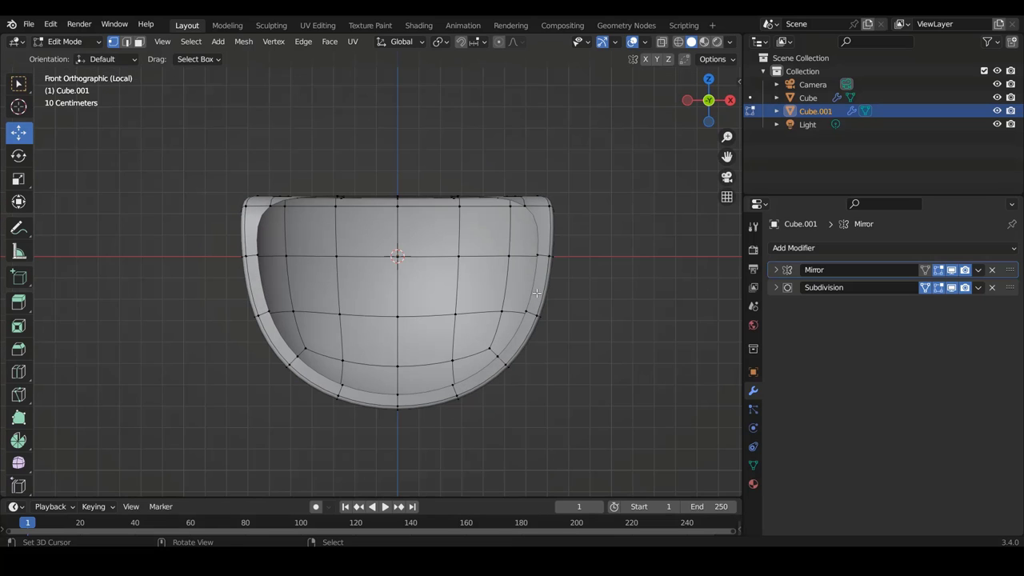
click(529, 208)
middle_drag(529, 207, 471, 301)
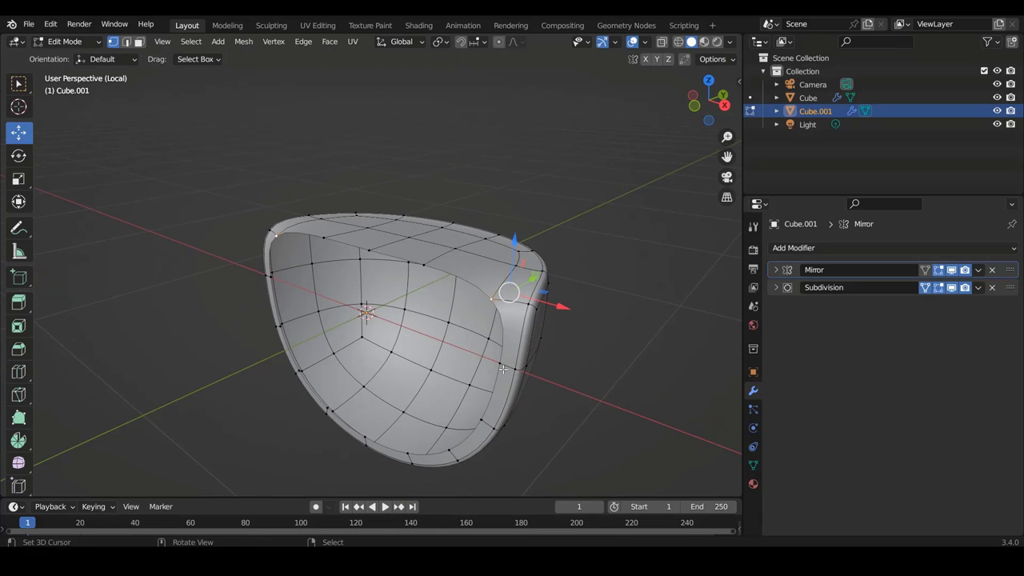
shift+click(506, 366)
mouse_move(506, 366)
middle_down()
mouse_move(450, 316)
mouse_move(512, 336)
middle_up()
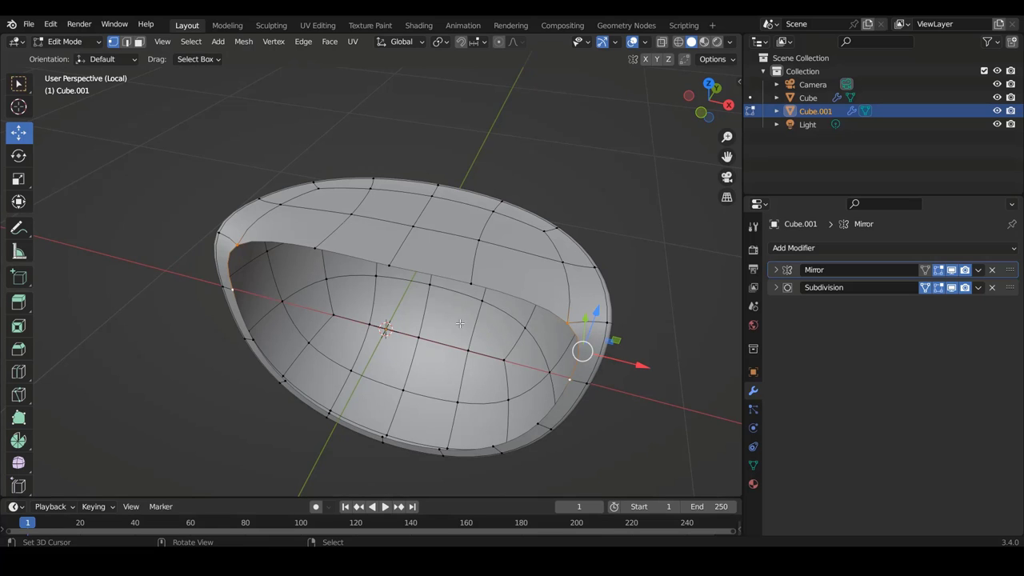
Step: In front view, move the selected rim edge inward toward the centre
key(KP_1)
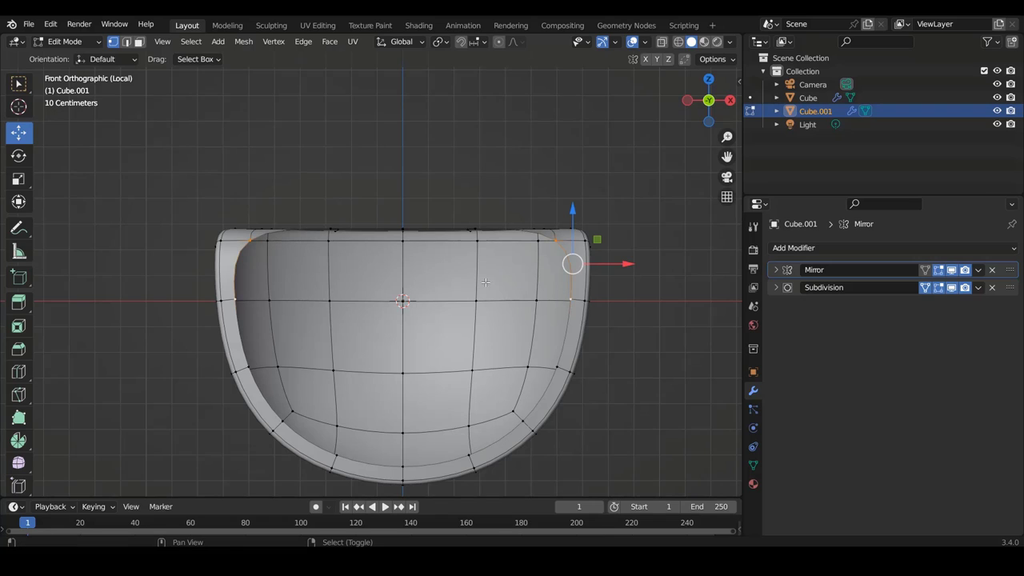
scroll(561, 311, up, 1)
scroll(561, 310, up, 2)
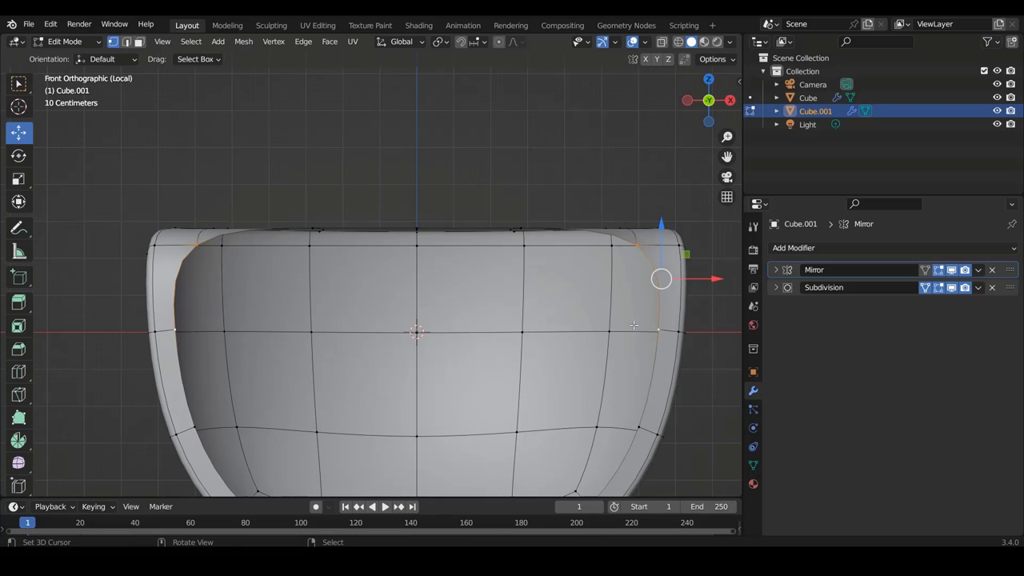
key(g)
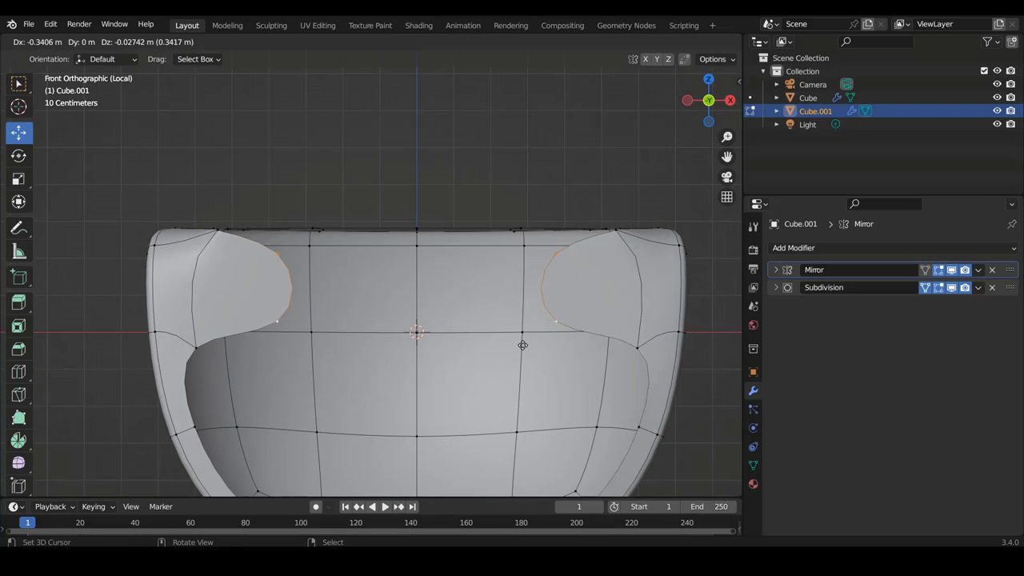
click(522, 345)
mouse_move(523, 345)
middle_down()
mouse_move(499, 343)
mouse_move(499, 371)
middle_up()
drag(591, 372, 549, 370)
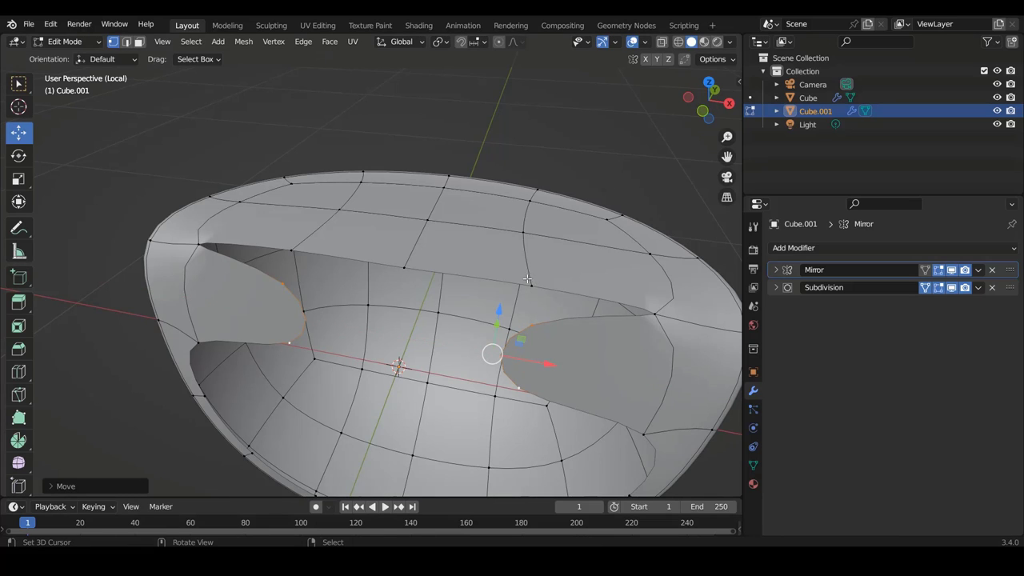
Step: Extrude the edge twice more until the front band meets at the mirror seam
key(e)
click(543, 373)
drag(551, 368, 480, 319)
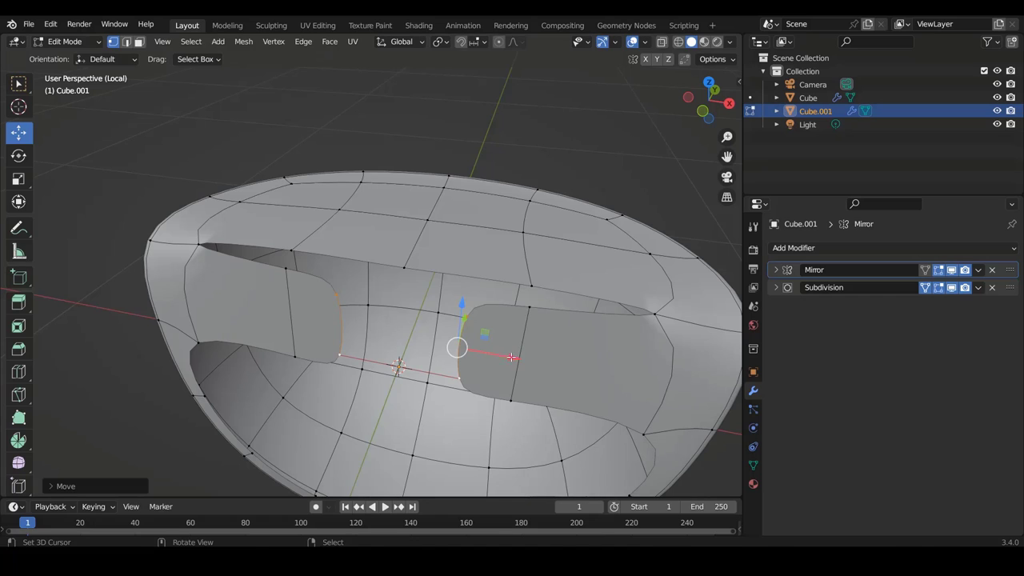
drag(511, 356, 455, 352)
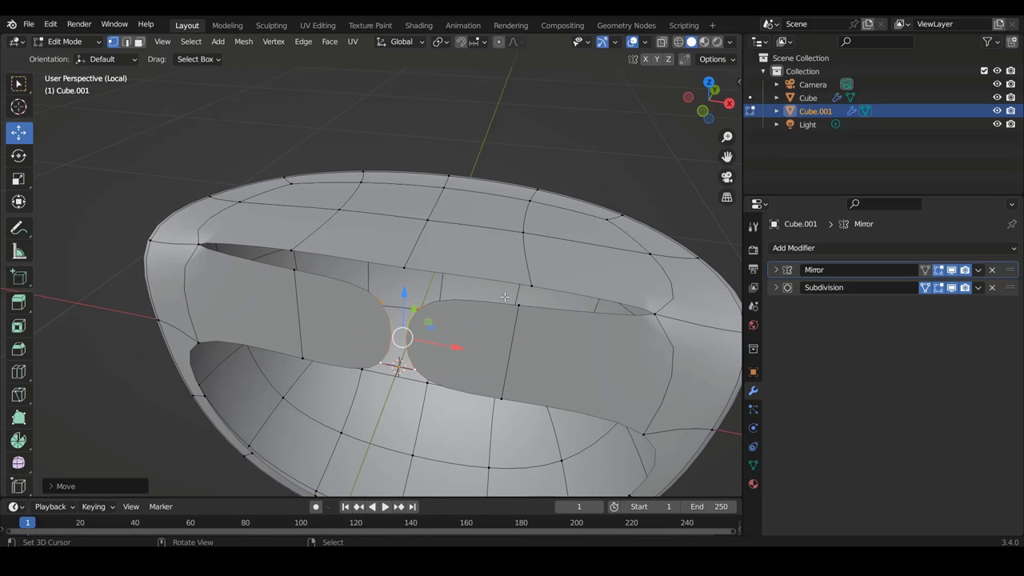
middle_drag(505, 297, 495, 294)
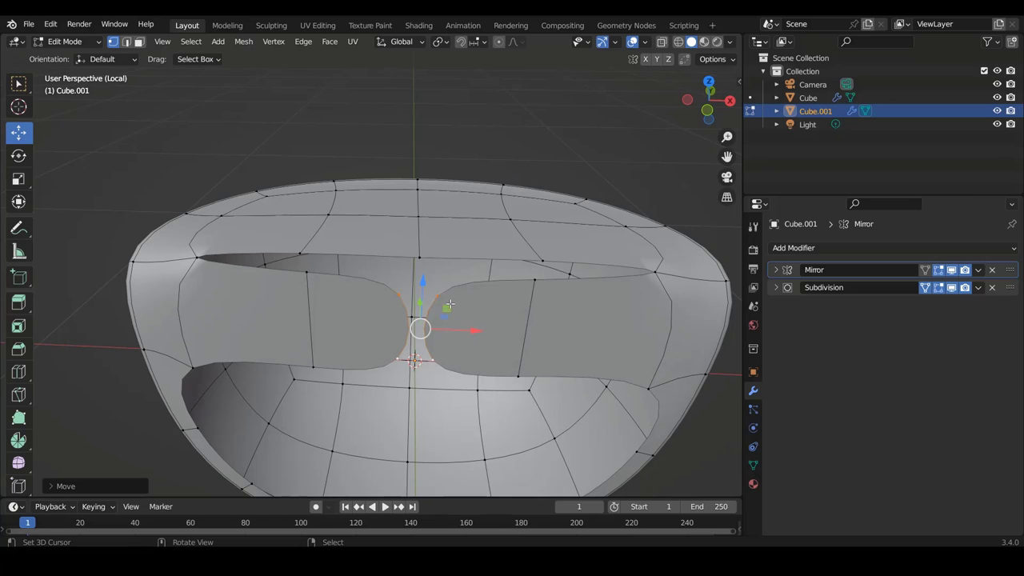
key(e)
drag(463, 328, 466, 328)
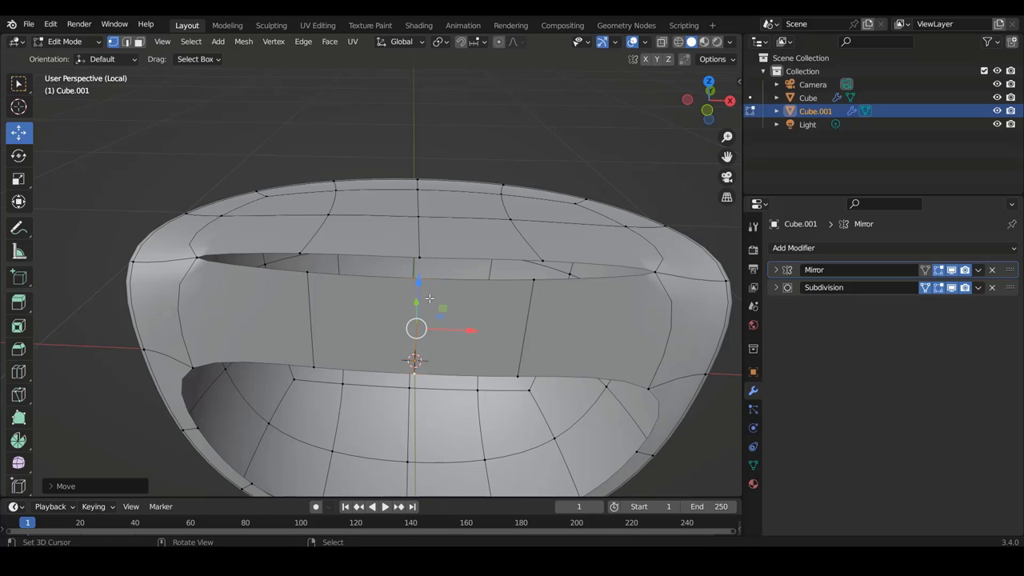
Step: Select the upper rim edge loop and raise it slightly
click(551, 286)
middle_drag(551, 286, 523, 287)
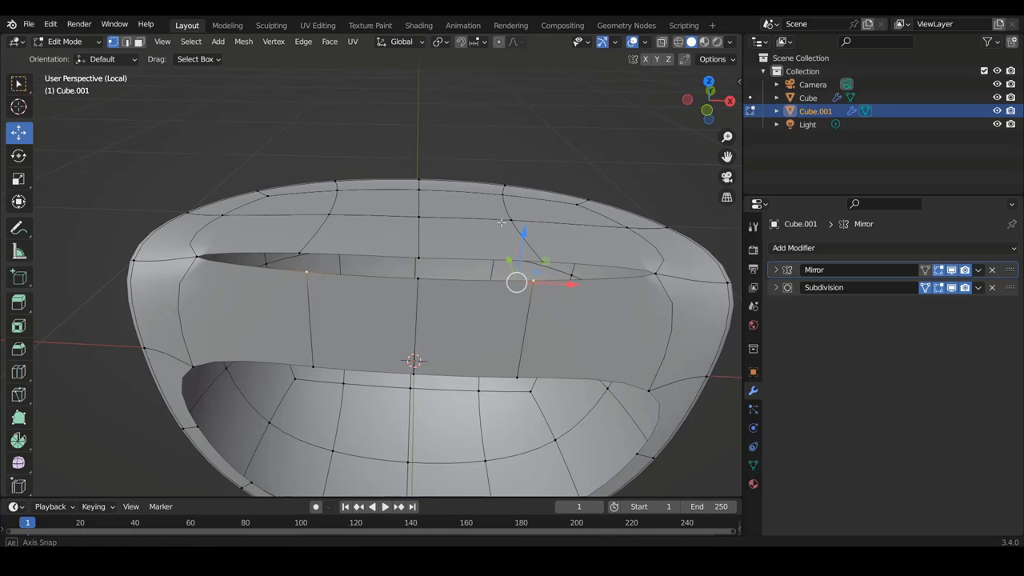
click(522, 287)
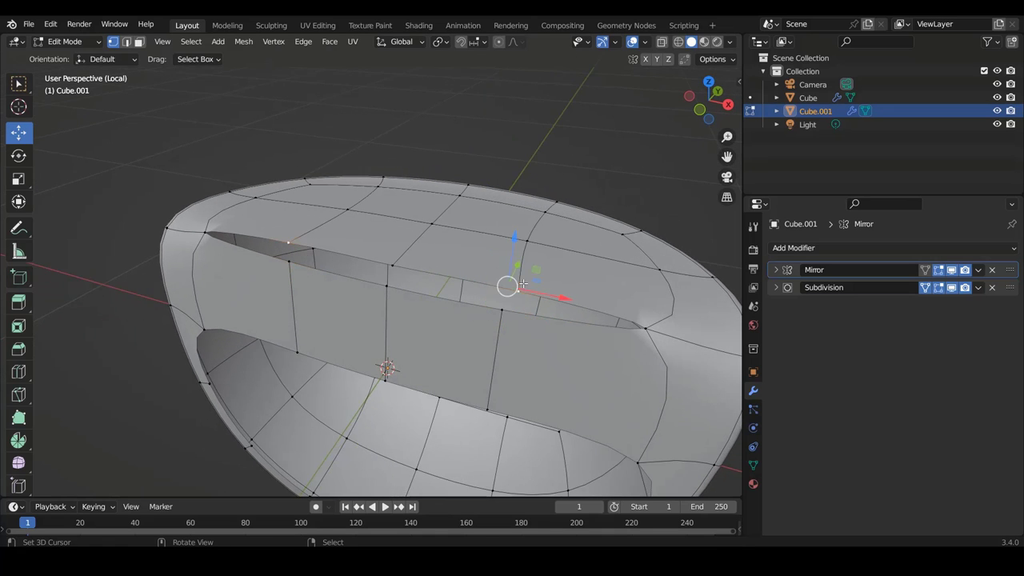
click(502, 313)
alt+click(390, 293)
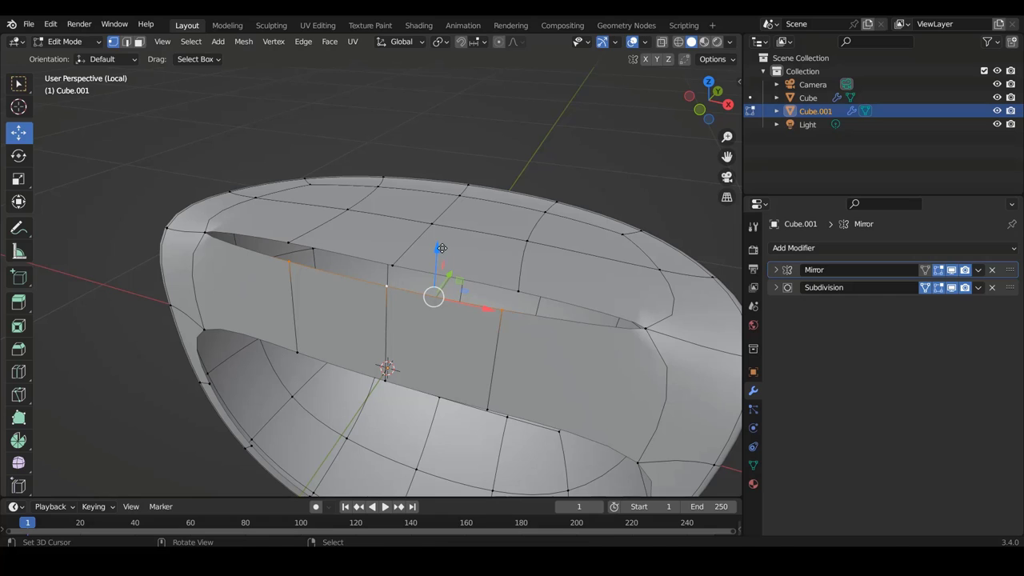
drag(442, 248, 445, 233)
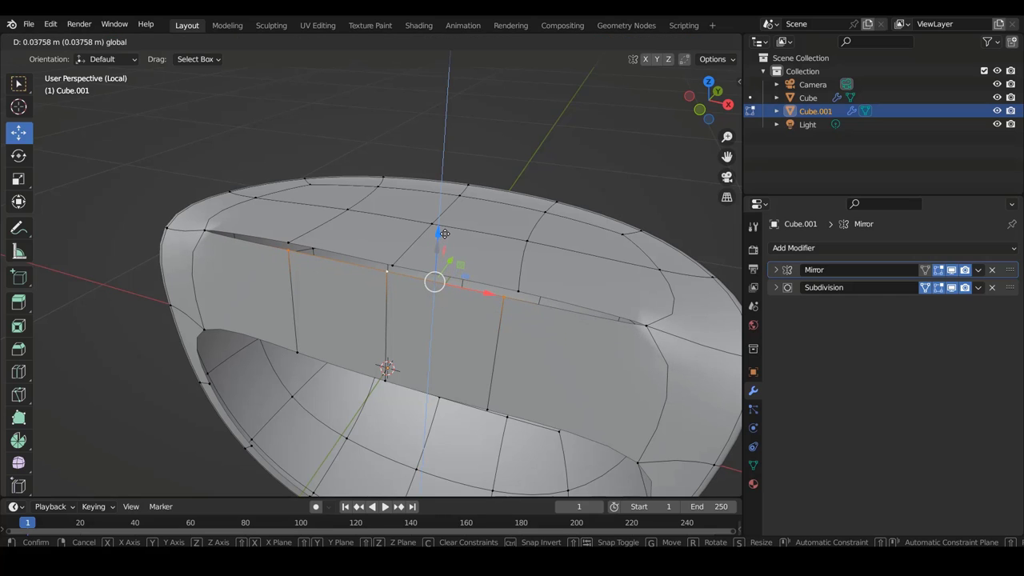
Step: Slide two vertical edge loops sideways along X
drag(445, 233, 445, 233)
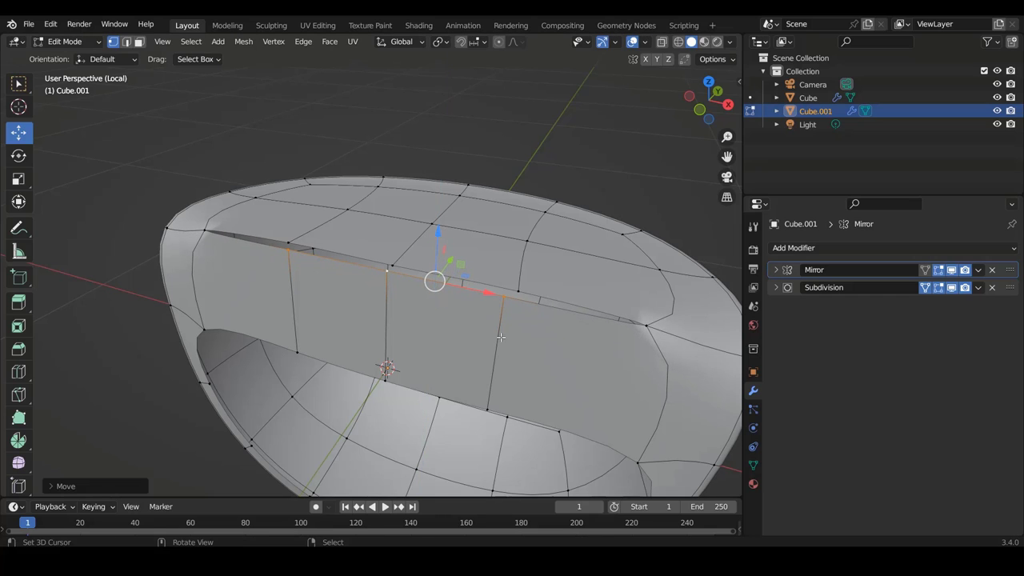
alt+click(493, 384)
drag(524, 368, 552, 371)
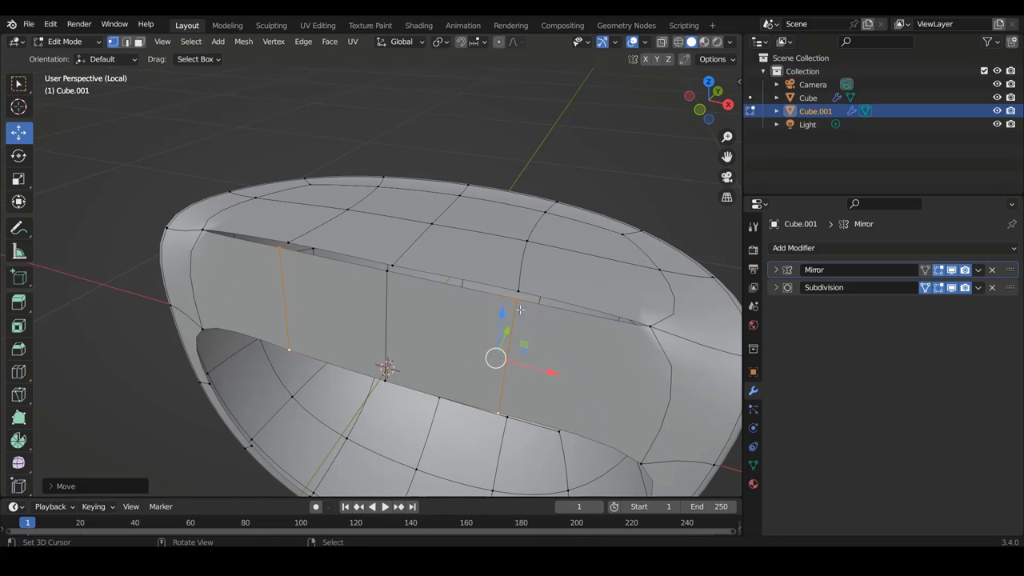
alt+click(498, 390)
alt+click(507, 376)
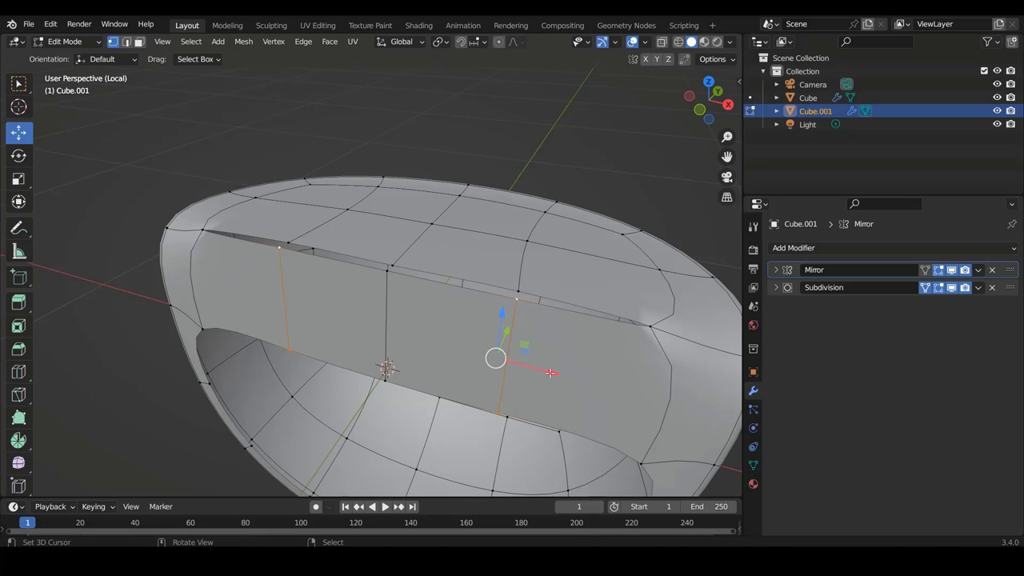
drag(552, 372, 531, 336)
Step: Merge the rim vertices At Center to close the slit
alt+click(518, 309)
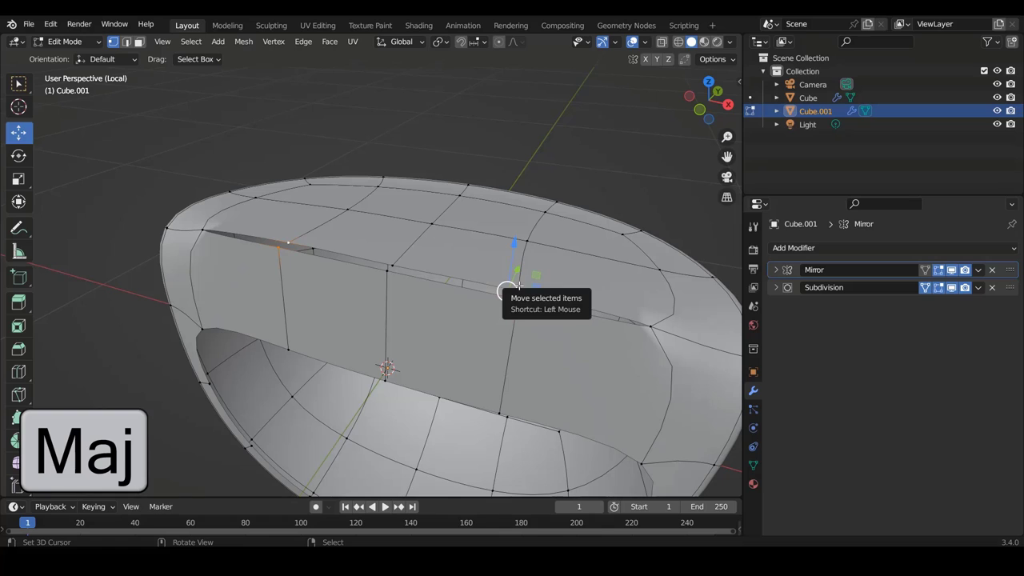
key(m)
click(519, 285)
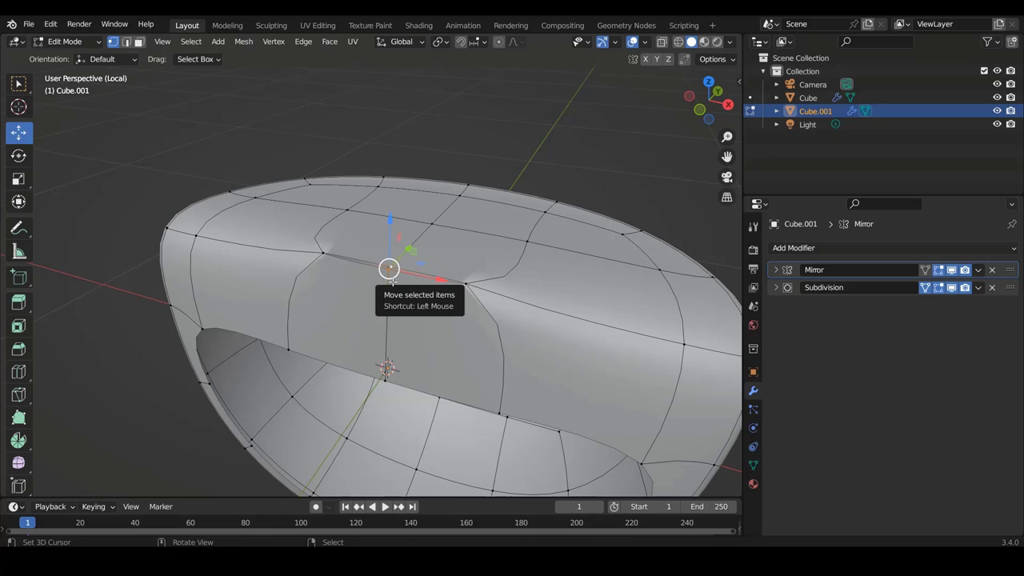
key(m)
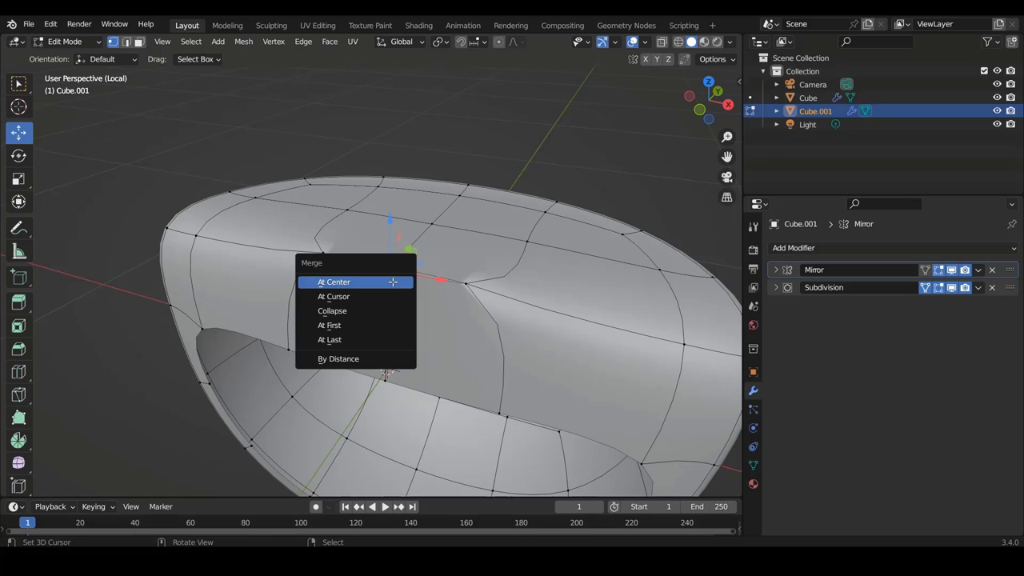
click(393, 282)
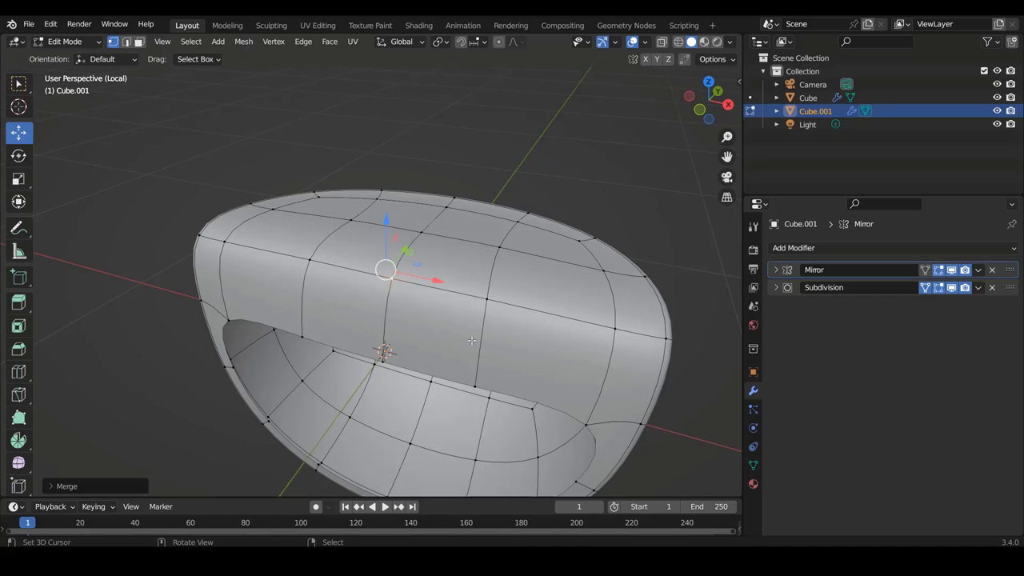
Step: In front view, raise the opening's bottom edges straight up on Z and reposition the new loop
key(KP_1)
shift+scroll(536, 333, down, 3)
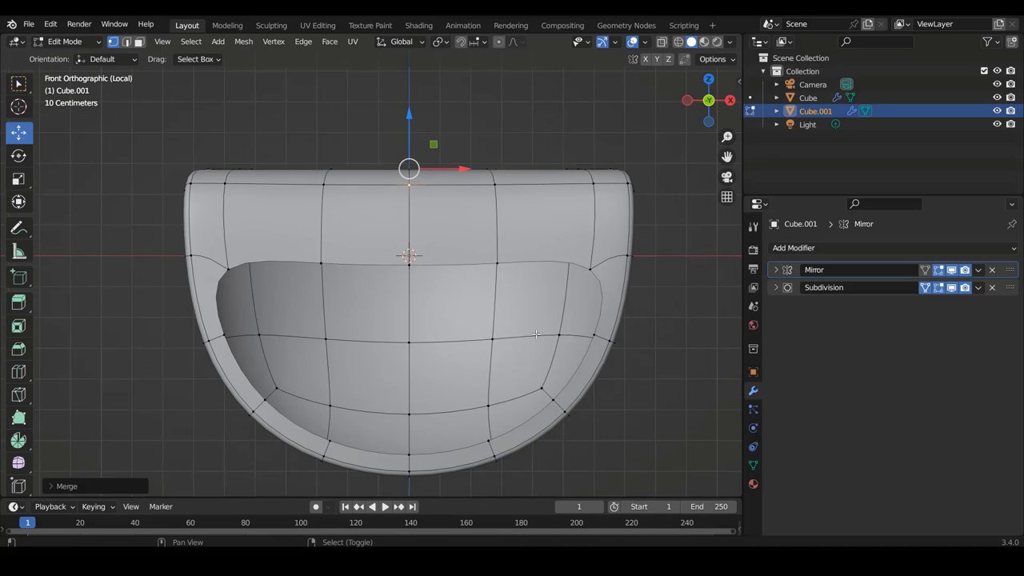
shift+scroll(536, 333, down, 3)
scroll(536, 333, up, 1)
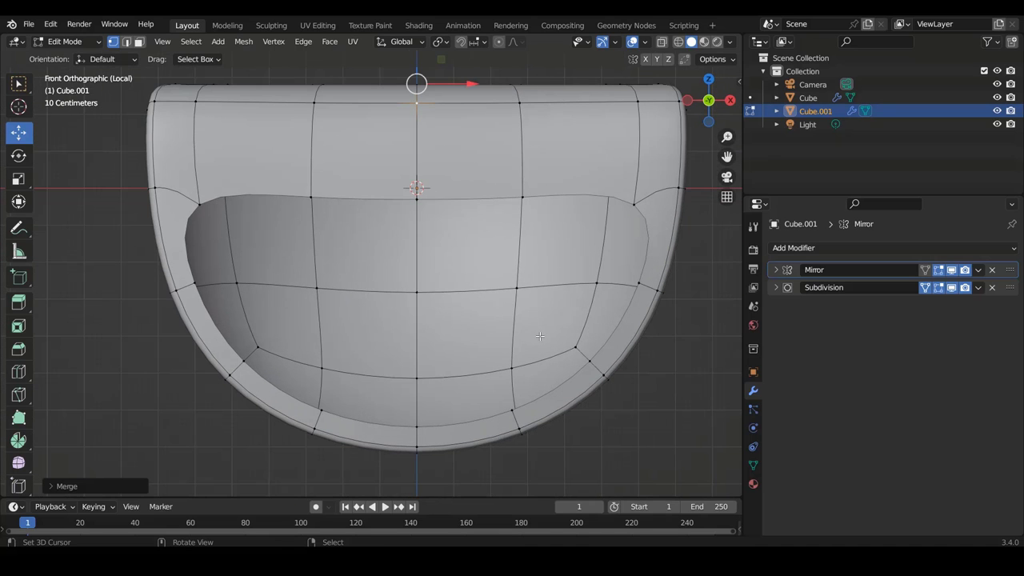
click(415, 433)
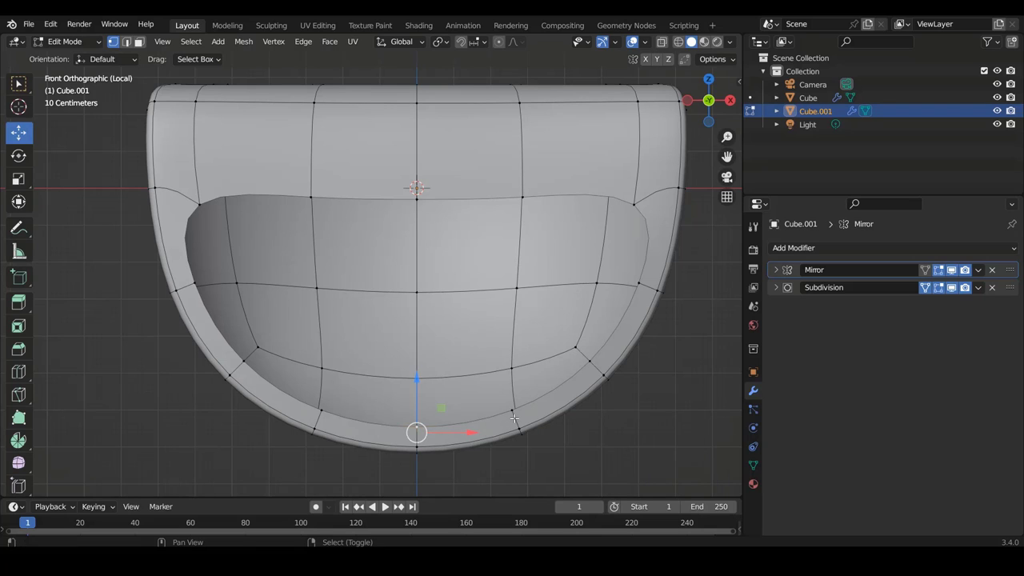
shift+click(514, 419)
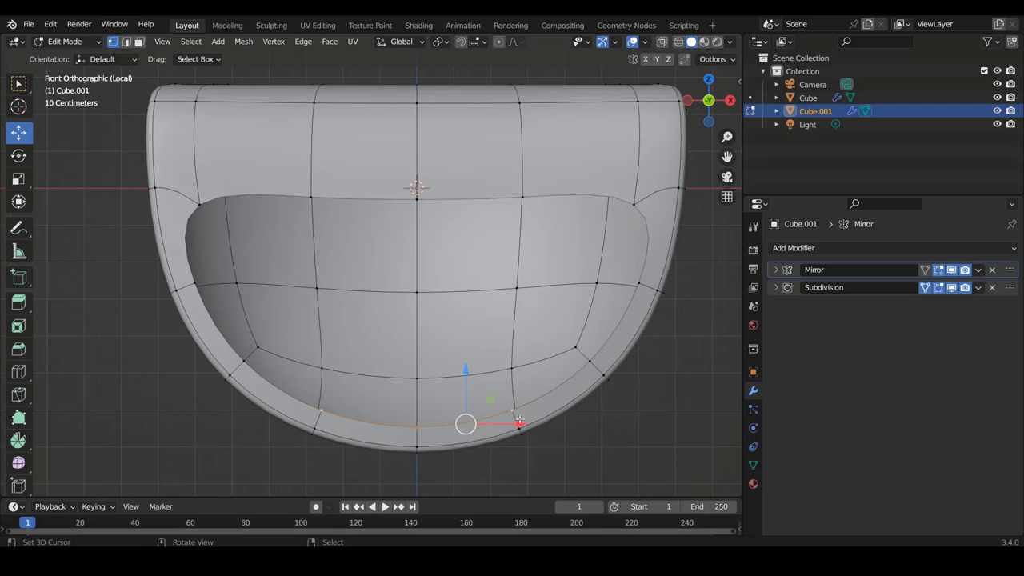
key(g)
key(z)
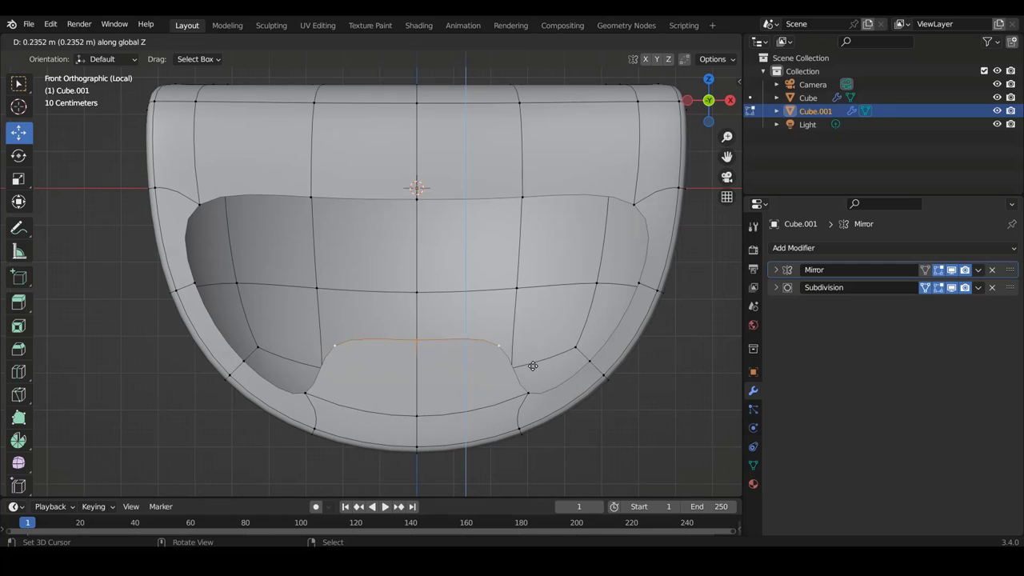
click(547, 325)
shift+middle_drag(524, 286, 524, 314)
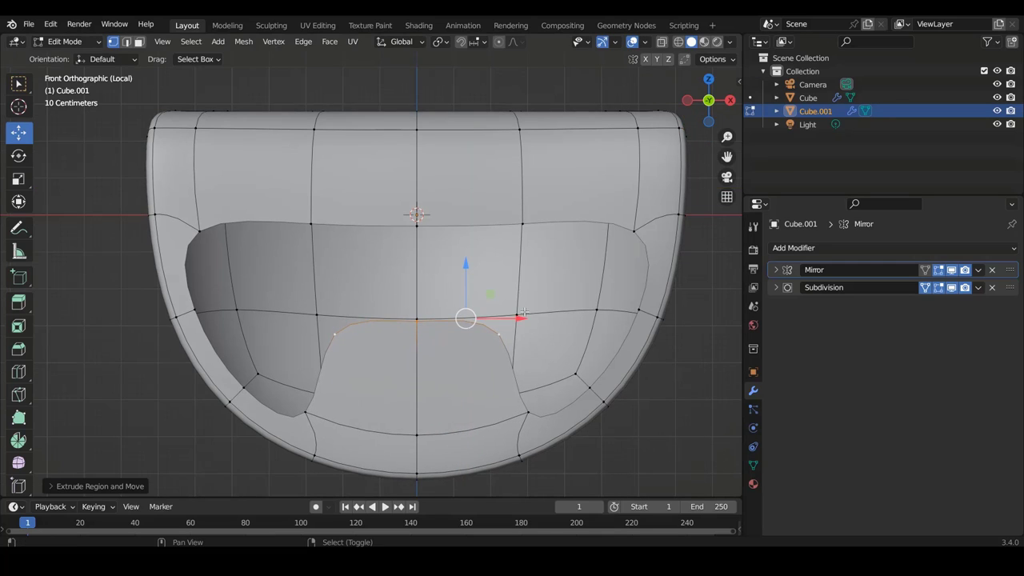
key(g)
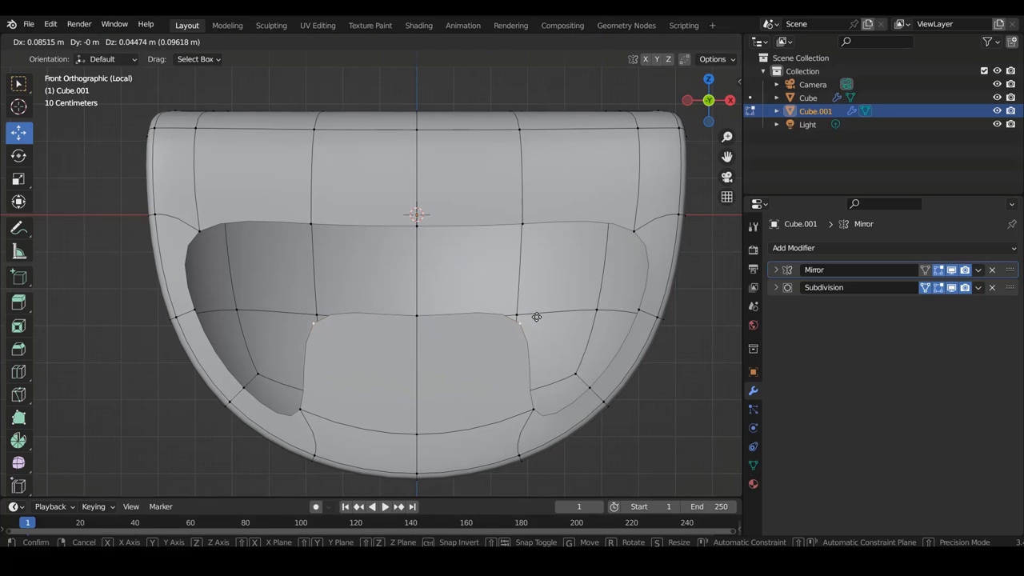
click(537, 318)
Step: Raise the patch's top edges again on Z to just below the rim
click(424, 329)
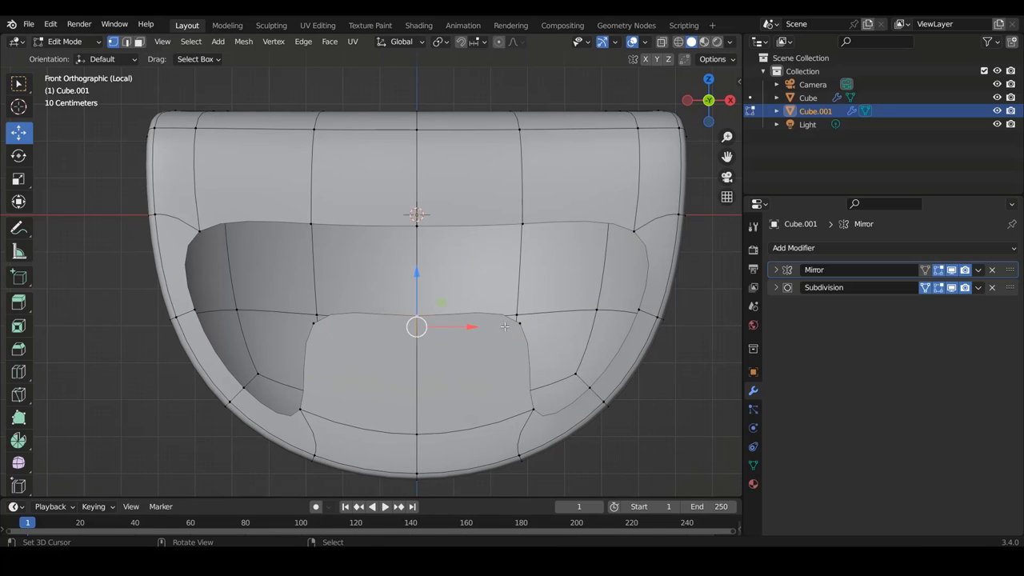
ctrl+click(521, 328)
key(g)
key(z)
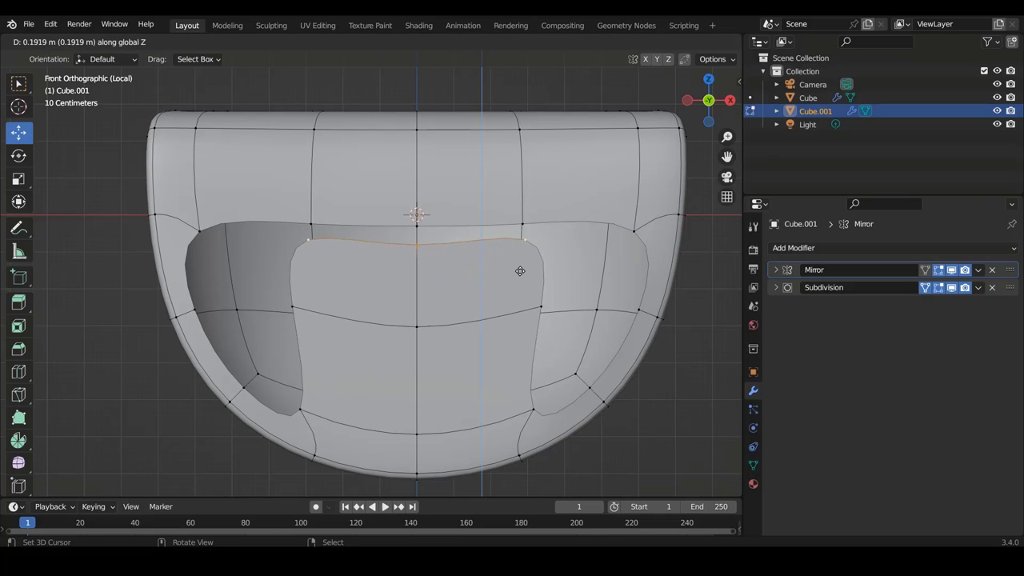
click(520, 265)
Step: Merge the patch's centre and right corner vertices into the rim At Center
click(417, 236)
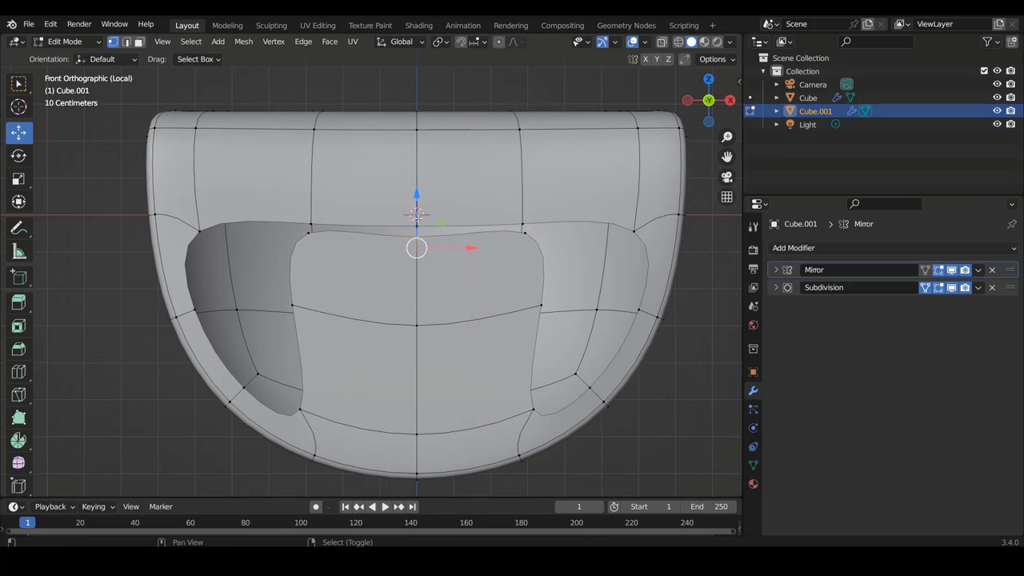
shift+middle_drag(417, 236, 417, 301)
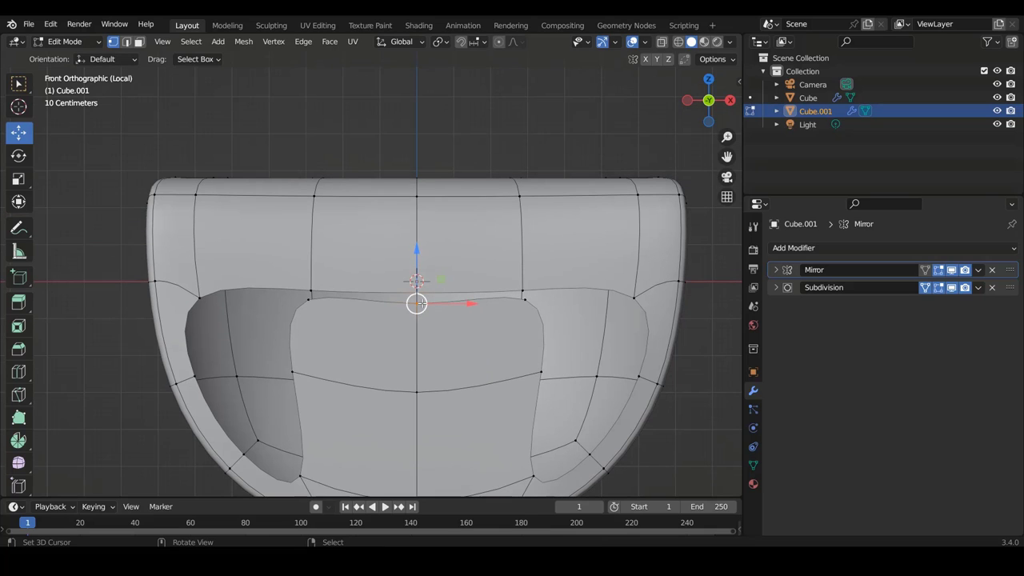
key(m)
click(422, 303)
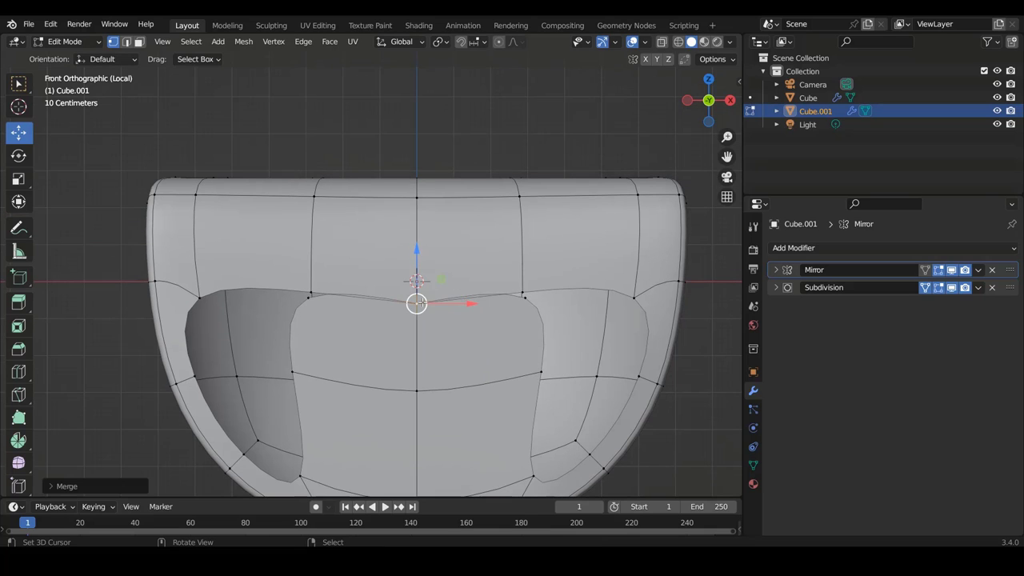
click(515, 292)
shift+click(524, 308)
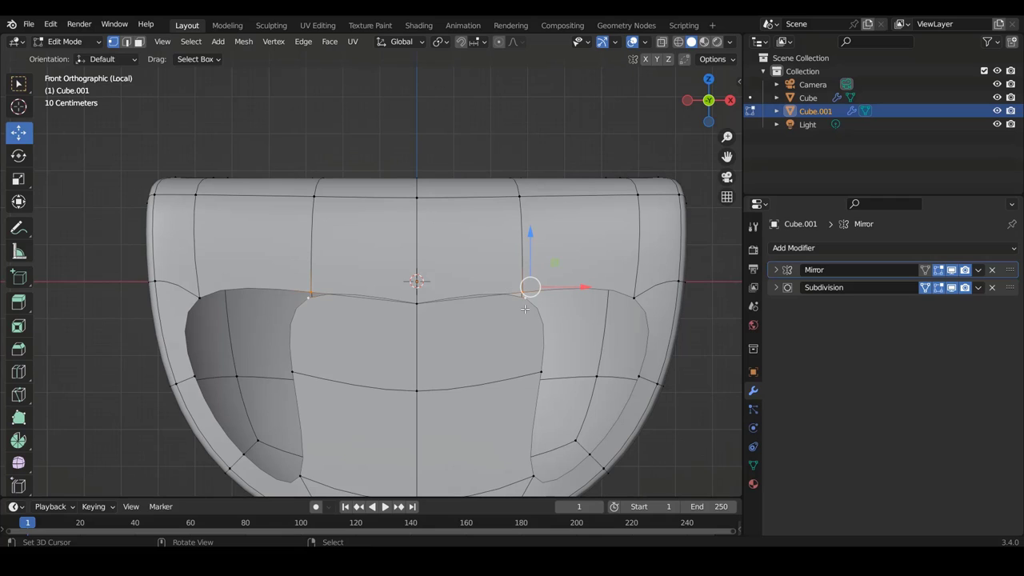
key(m)
click(525, 308)
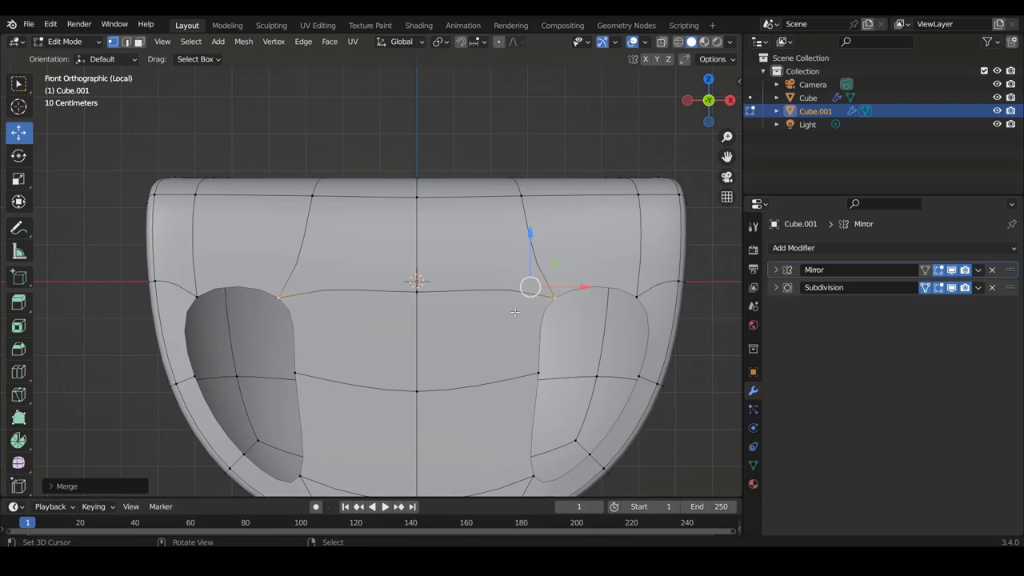
ctrl+scroll(516, 317, down, 3)
shift+scroll(516, 317, down, 2)
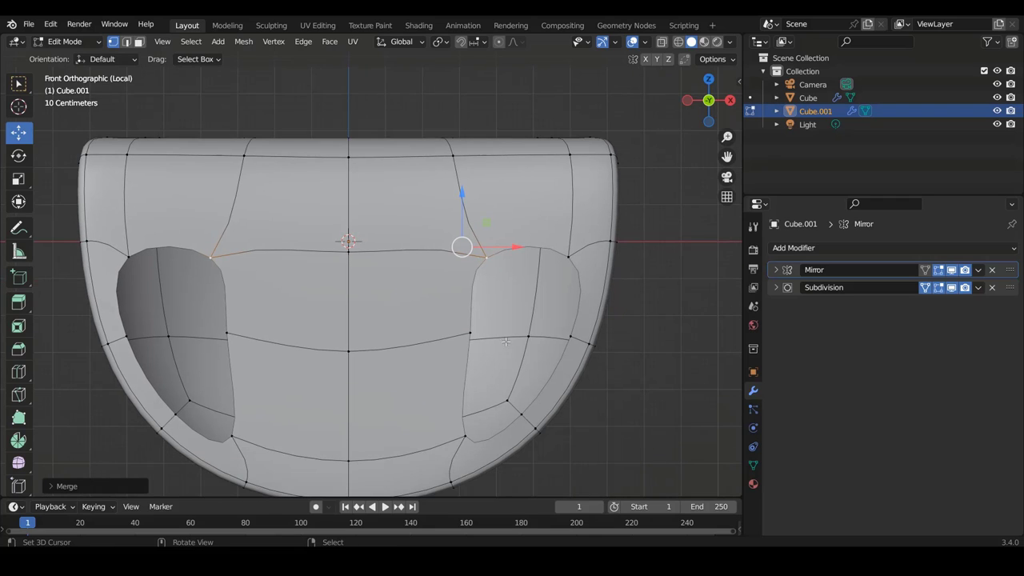
click(466, 335)
Step: Fill the right side gap with a face
shift+click(485, 256)
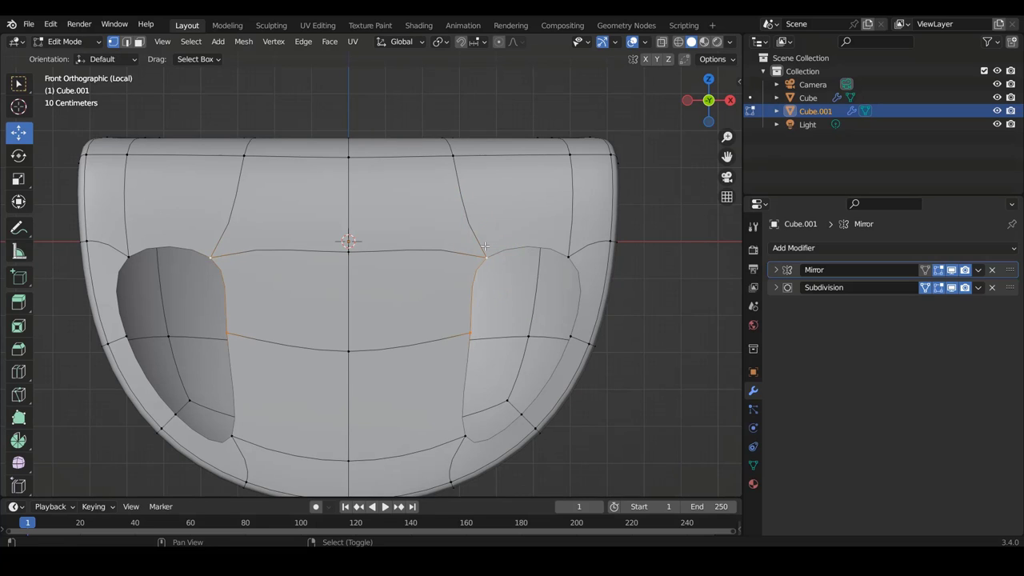
shift+click(569, 255)
shift+click(573, 340)
key(f)
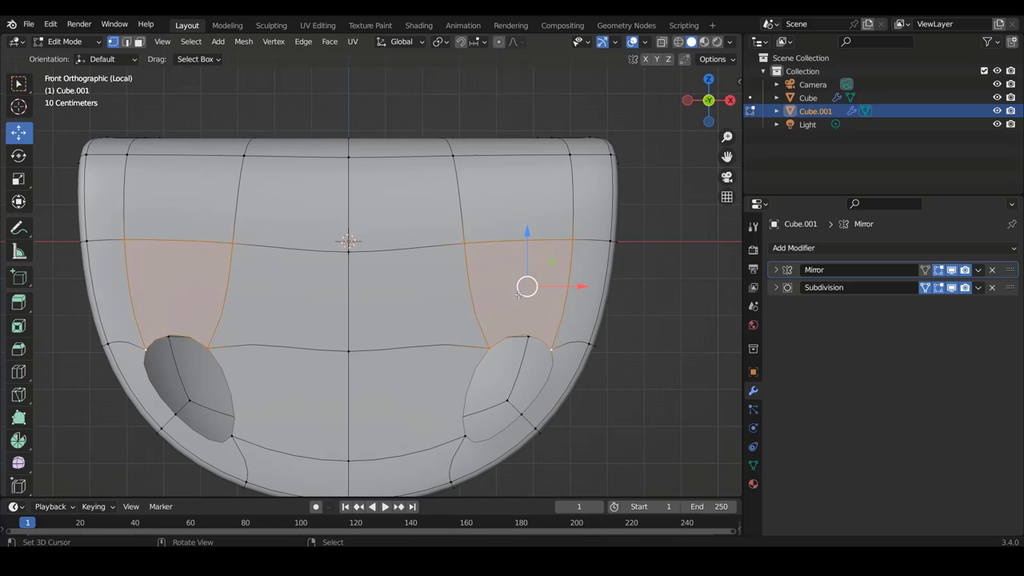
Step: Select the lower hole loops and fill them with faces
click(465, 438)
shift+click(527, 415)
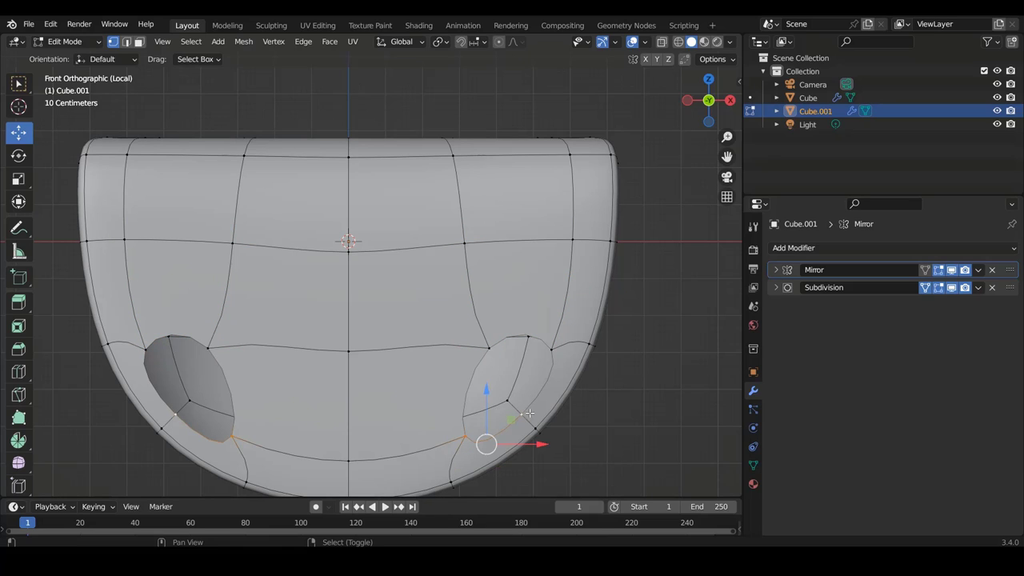
shift+click(561, 352)
shift+click(480, 345)
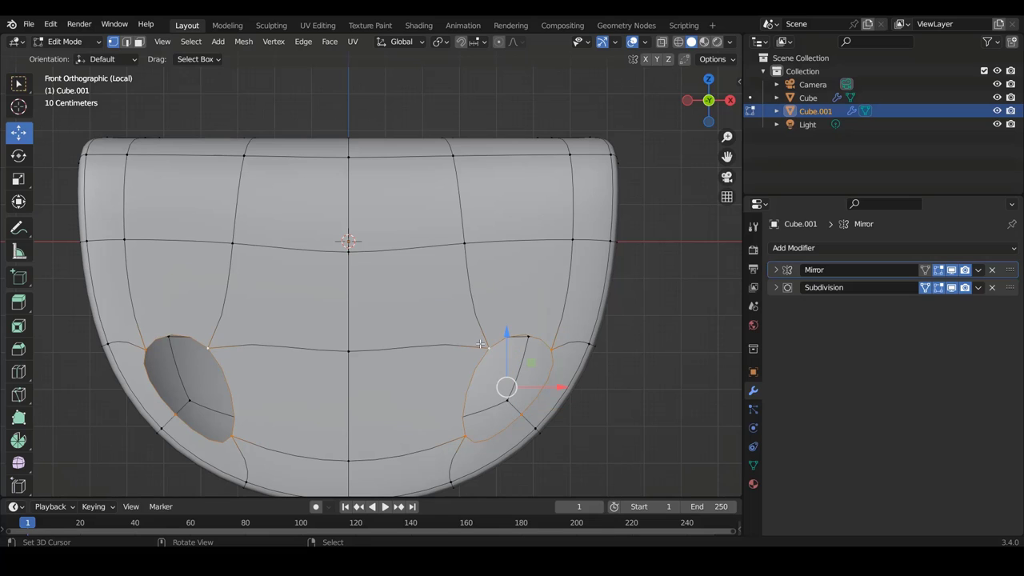
key(f)
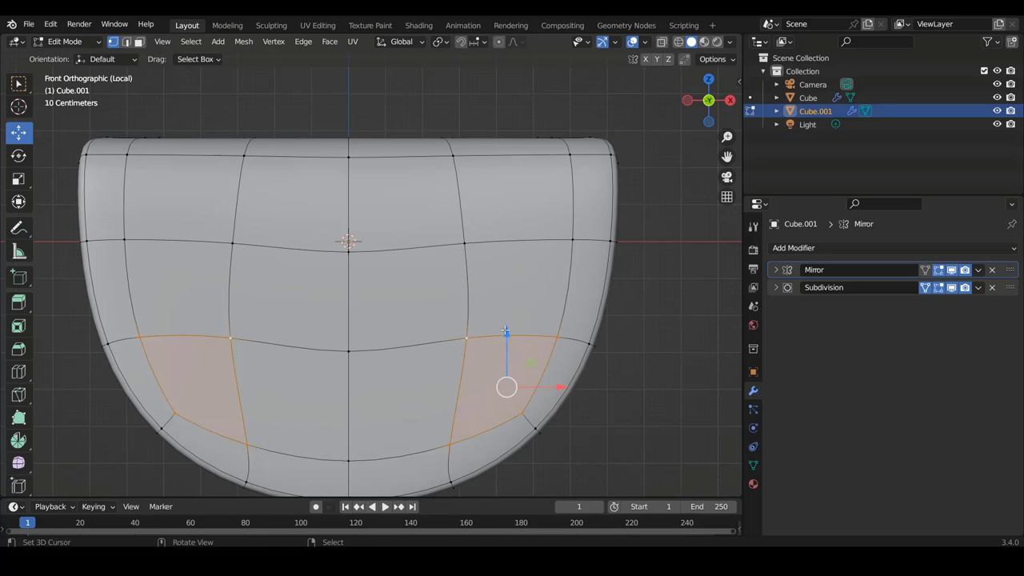
scroll(506, 330, down, 2)
scroll(446, 323, up, 1)
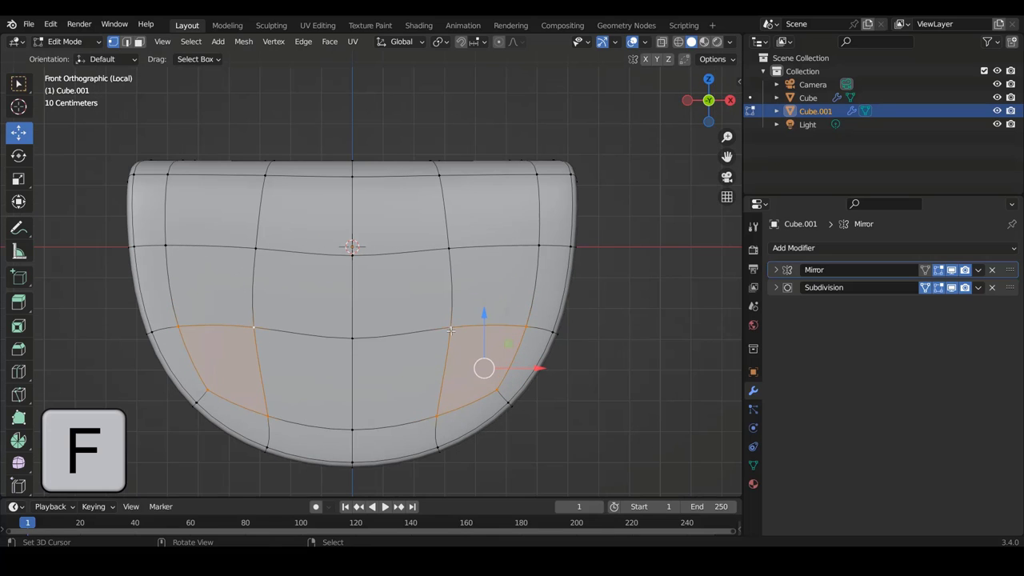
Step: Move a vertex below the filled hole up one edge row and return to Object Mode
click(450, 330)
drag(444, 329, 430, 331)
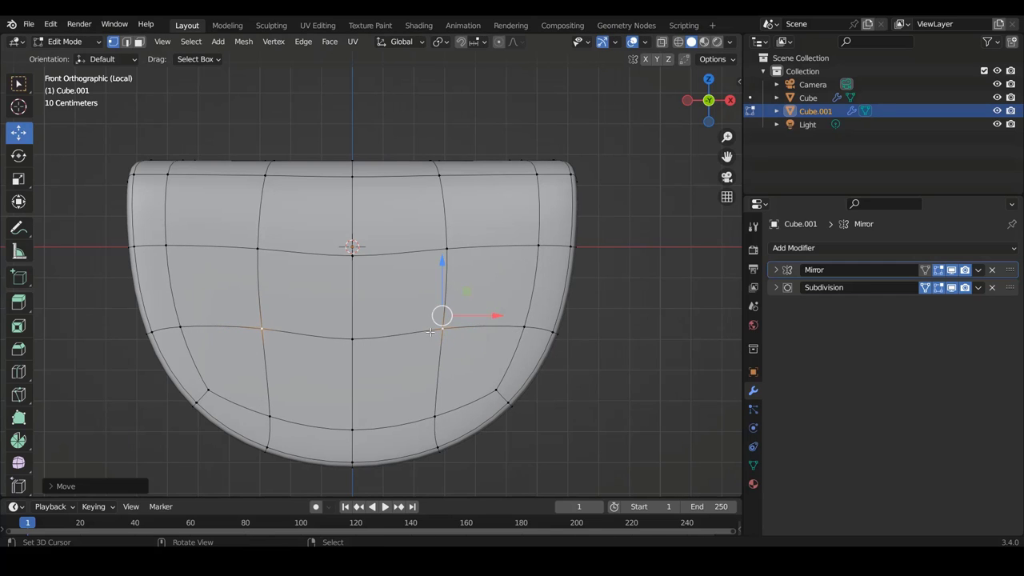
key(g)
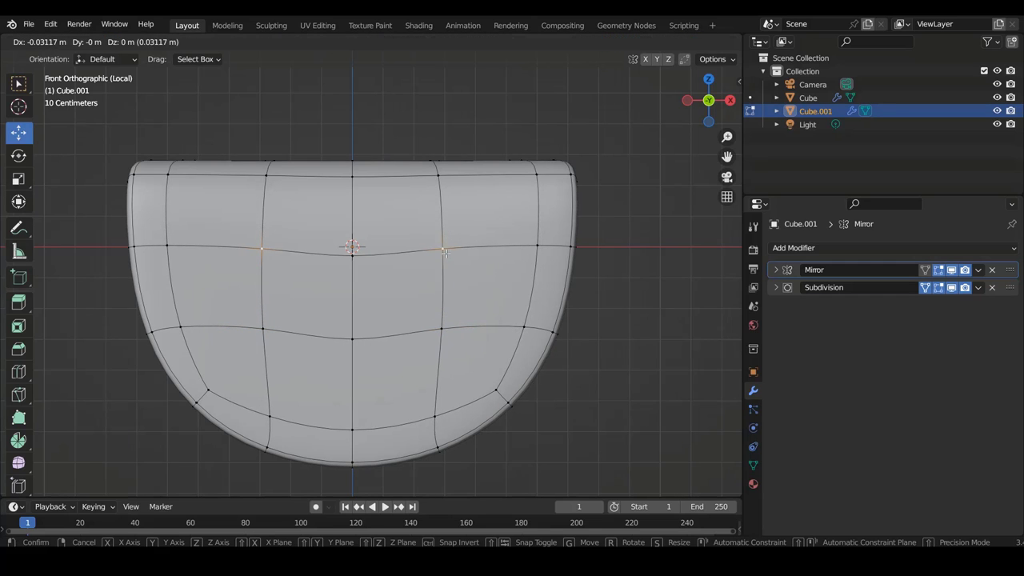
click(438, 271)
scroll(439, 270, down, 2)
key(Tab)
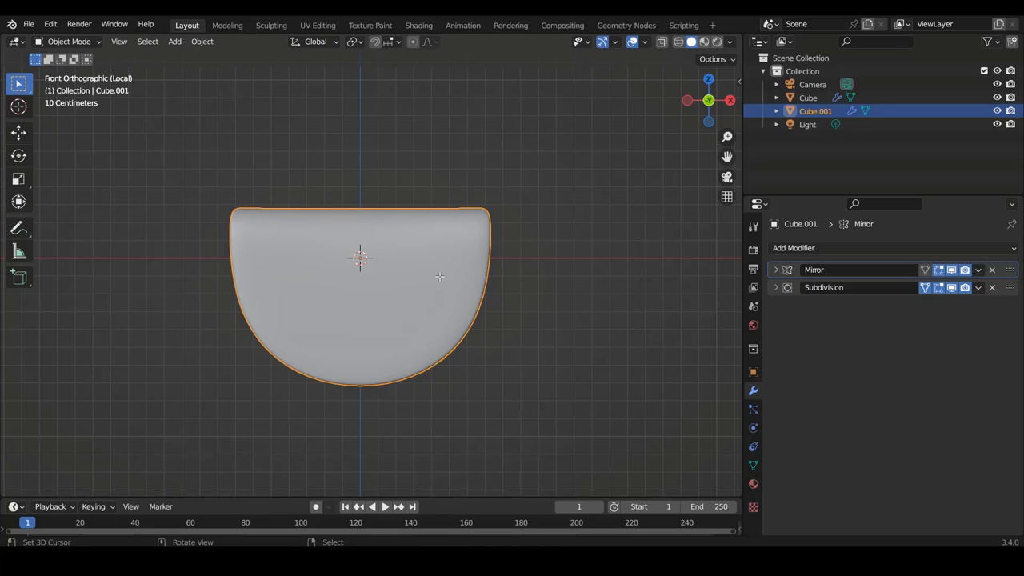
Step: Edit the shell's mesh from the Right view with X-ray see-through display on
key(KP_3)
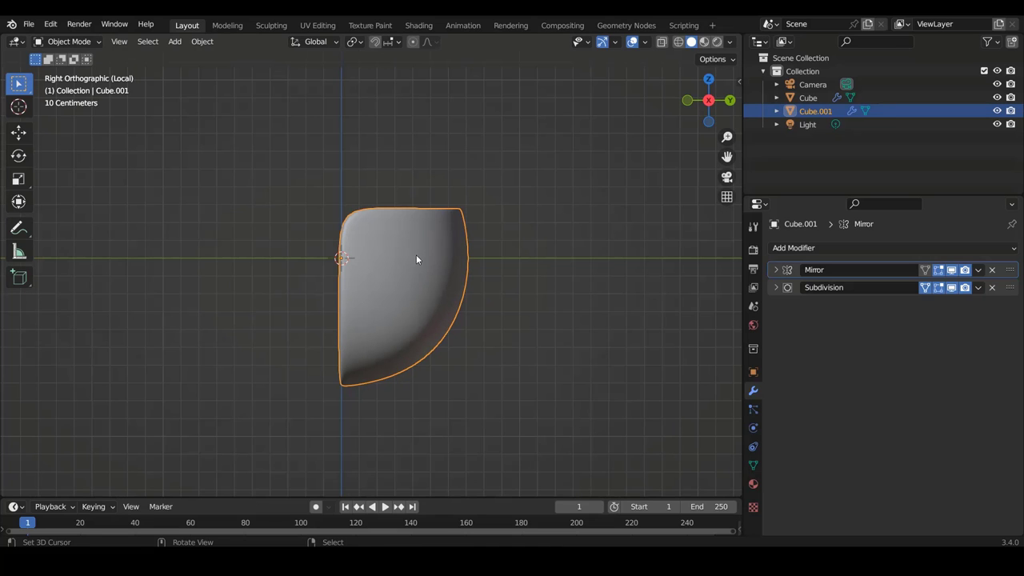
shift+scroll(421, 268, up, 1)
shift+scroll(421, 267, up, 1)
scroll(448, 272, up, 2)
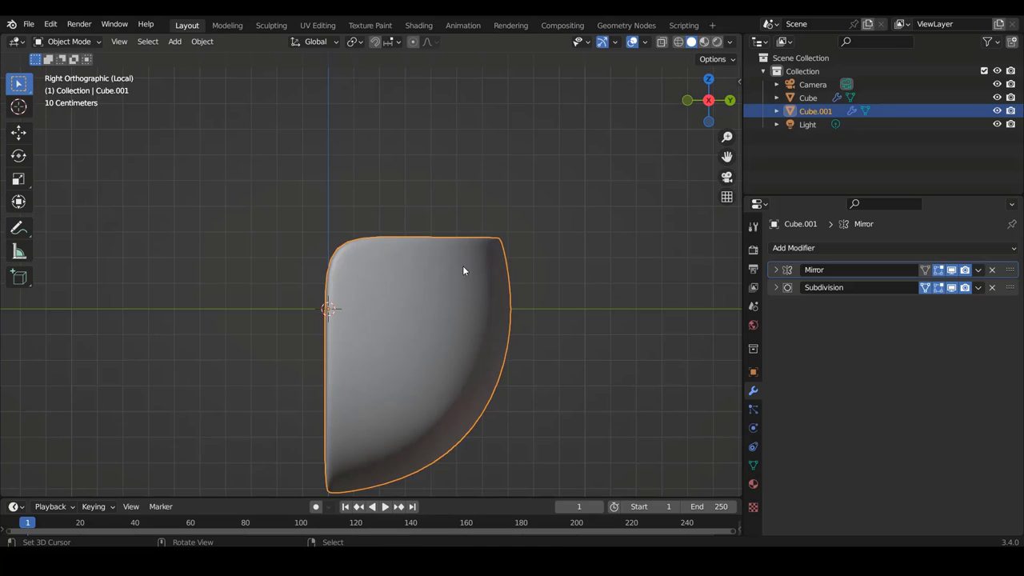
key(Tab)
mouse_move(463, 271)
middle_down()
mouse_move(459, 302)
mouse_move(333, 374)
middle_up()
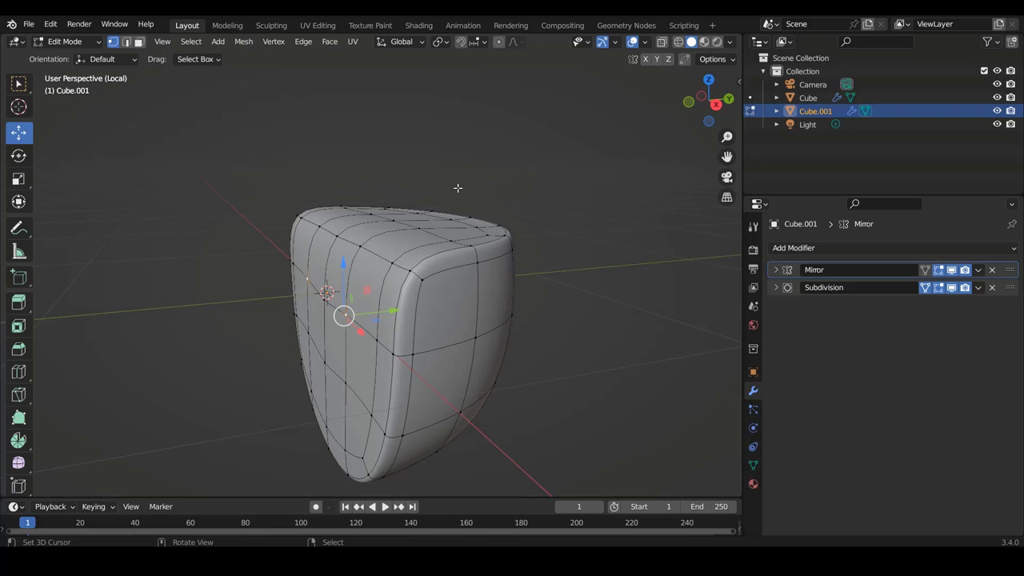
key(KP_3)
shift+scroll(457, 188, up, 3)
scroll(457, 187, up, 2)
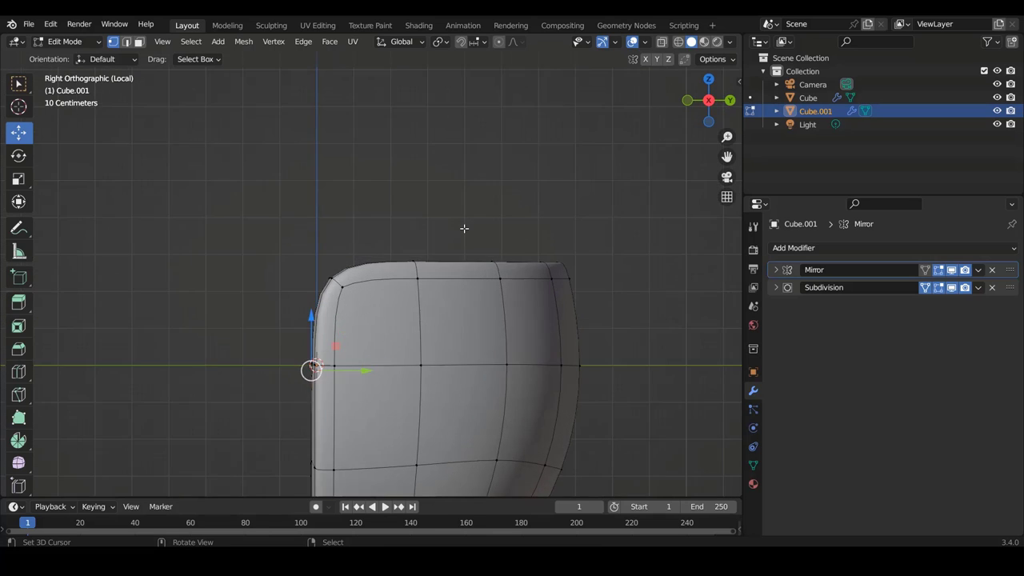
scroll(466, 229, up, 2)
key(alt+z)
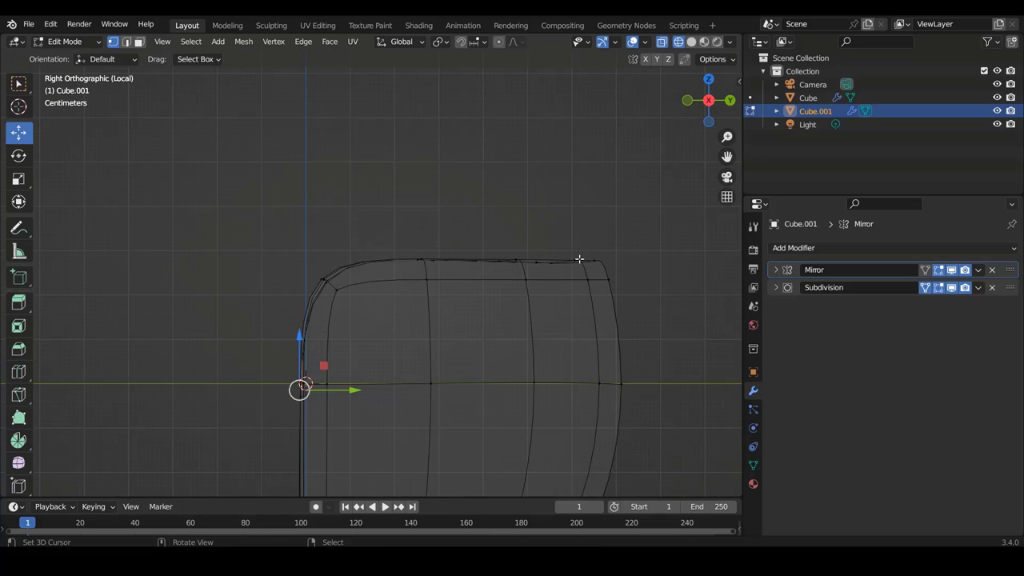
Step: Select the shell's top-right vertex and begin circle-selecting along the top edge
click(580, 259)
key(c)
scroll(595, 232, down, 2)
Step: Flatten the top-edge vertices to a single height with a Z scale of 0
scroll(596, 234, down, 3)
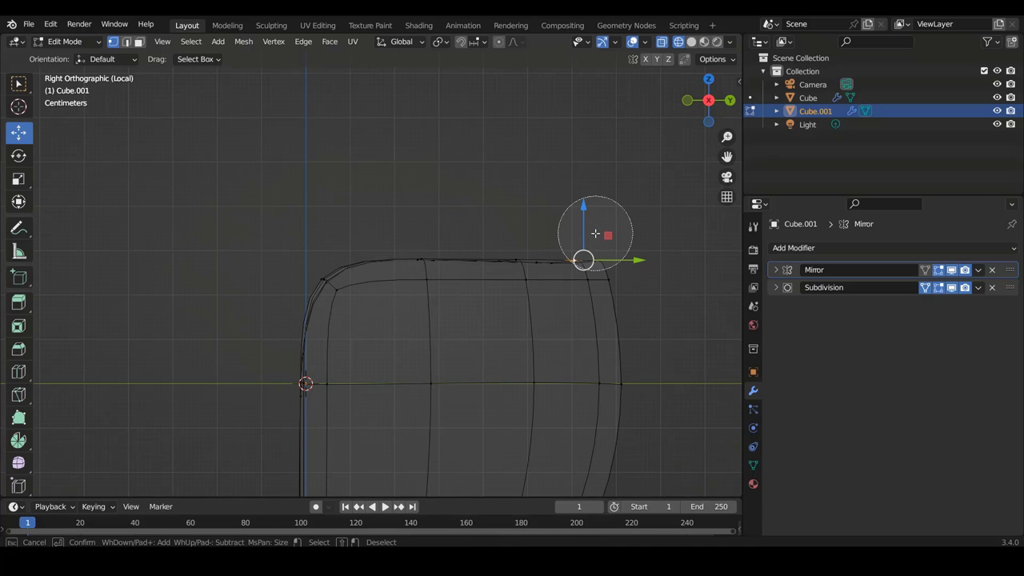
drag(596, 233, 435, 236)
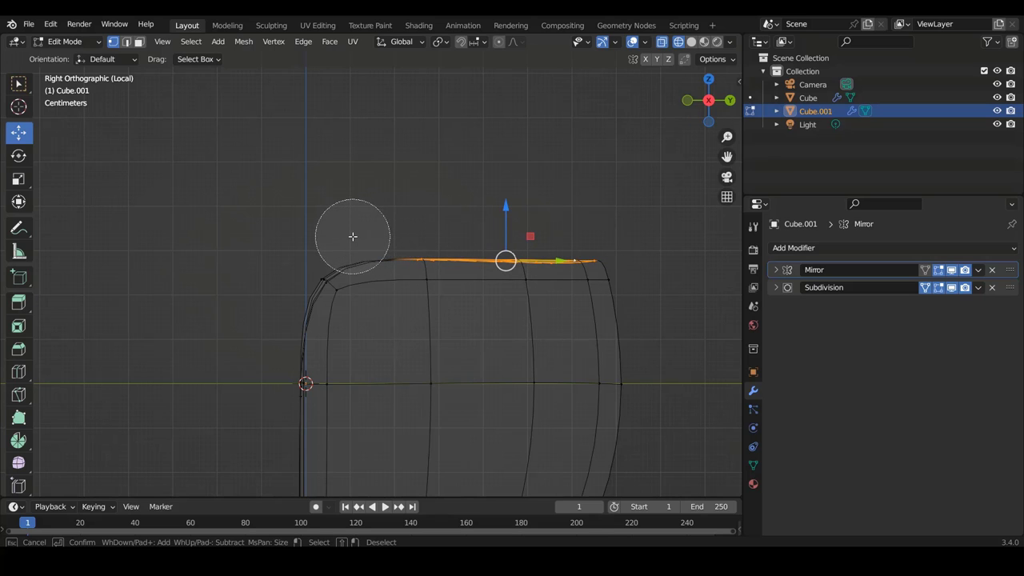
right_click(625, 216)
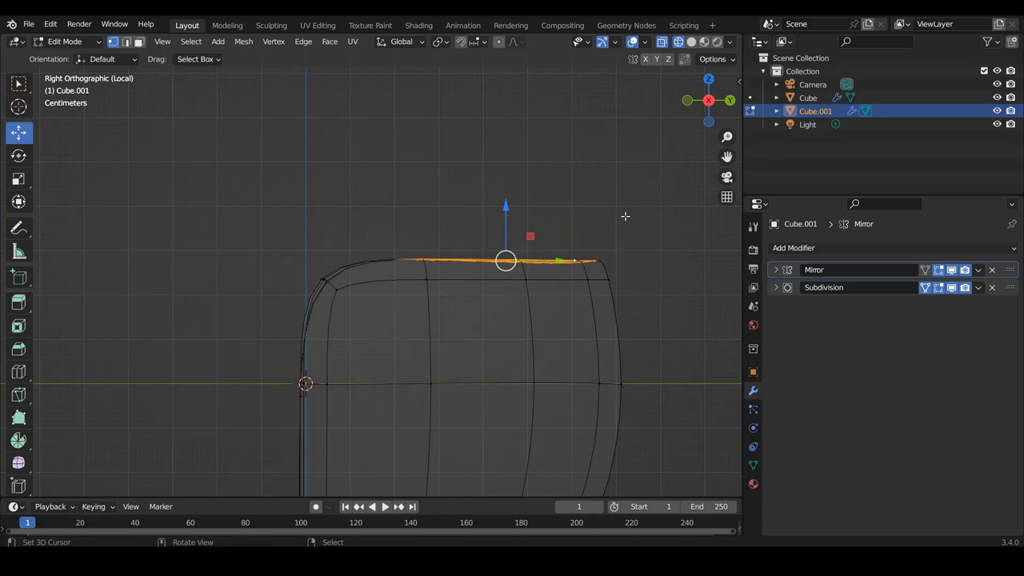
key(s)
key(z)
key(0)
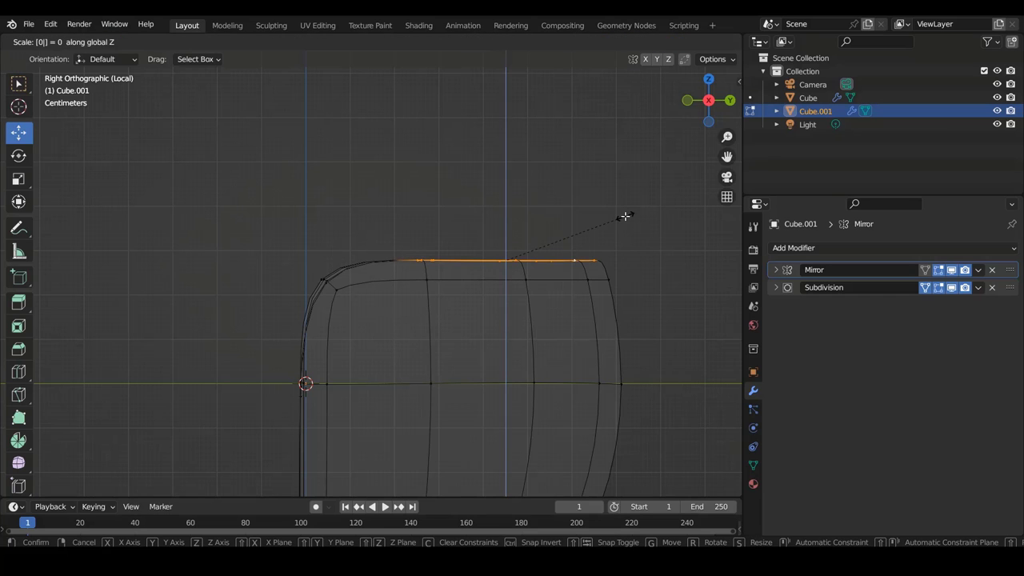
key(Return)
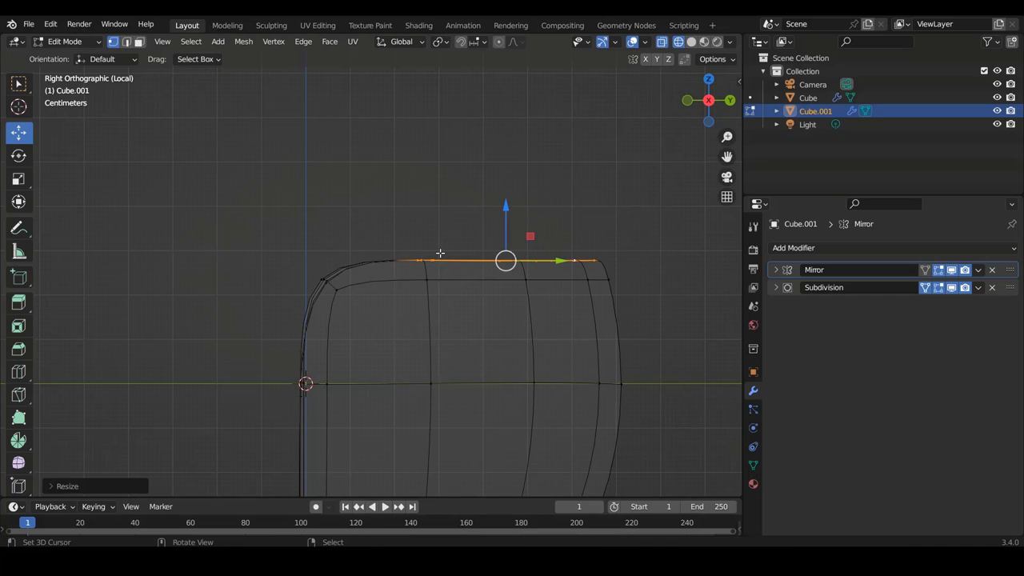
Step: Box-select the whole centre-line column of vertices on the shell
shift+scroll(425, 263, down, 3)
shift+scroll(421, 258, down, 5)
ctrl+scroll(469, 250, up, 3)
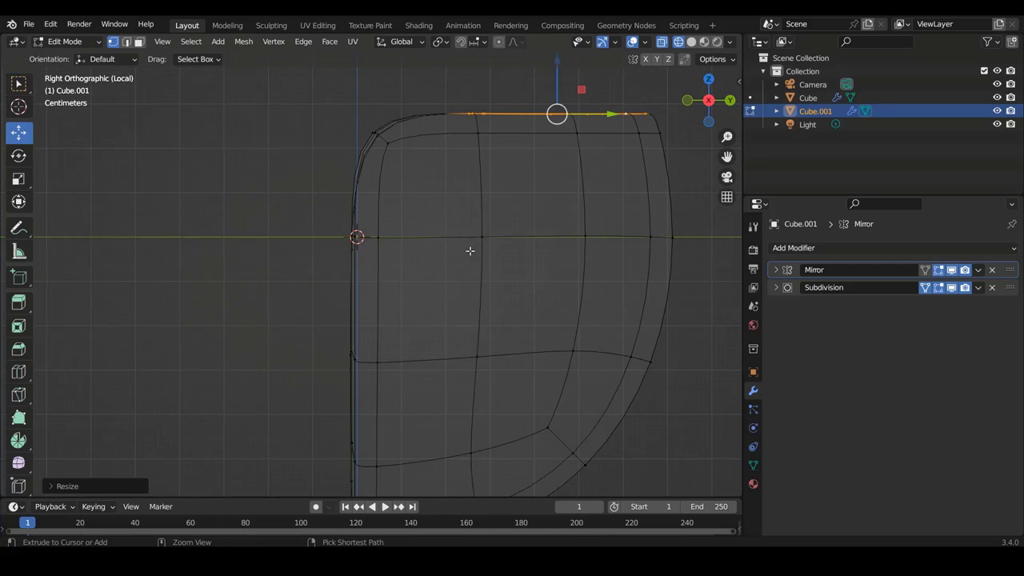
ctrl+scroll(470, 250, up, 4)
shift+scroll(416, 214, down, 2)
scroll(421, 182, down, 2)
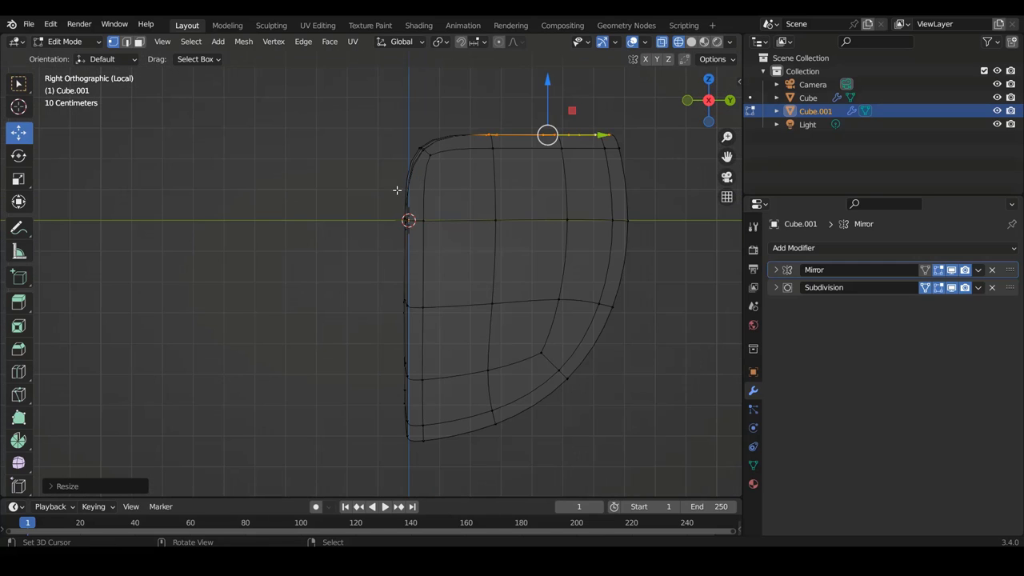
click(404, 195)
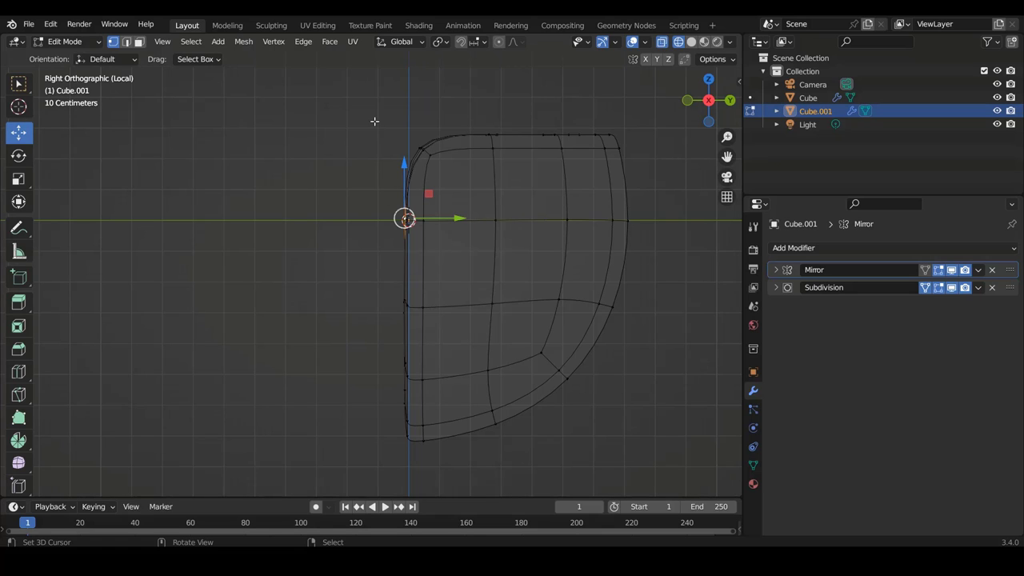
key(b)
middle_drag(359, 160, 404, 217)
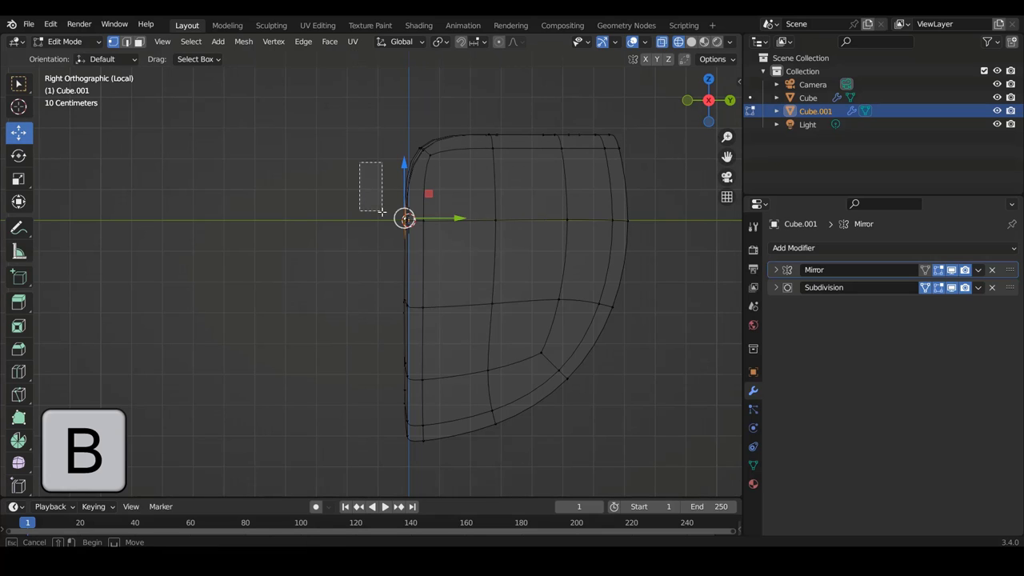
click(407, 219)
key(b)
mouse_move(360, 149)
mouse_down()
mouse_move(411, 279)
mouse_move(416, 456)
mouse_up()
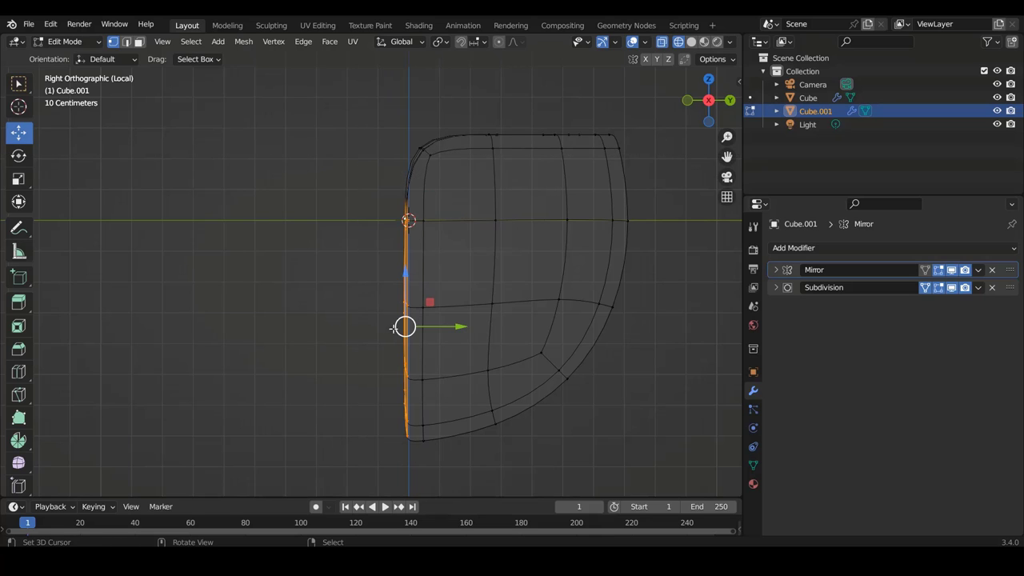
Step: Flatten the centre-line column with a Y scale of 0, then return to Object Mode in Front view
key(s)
key(y)
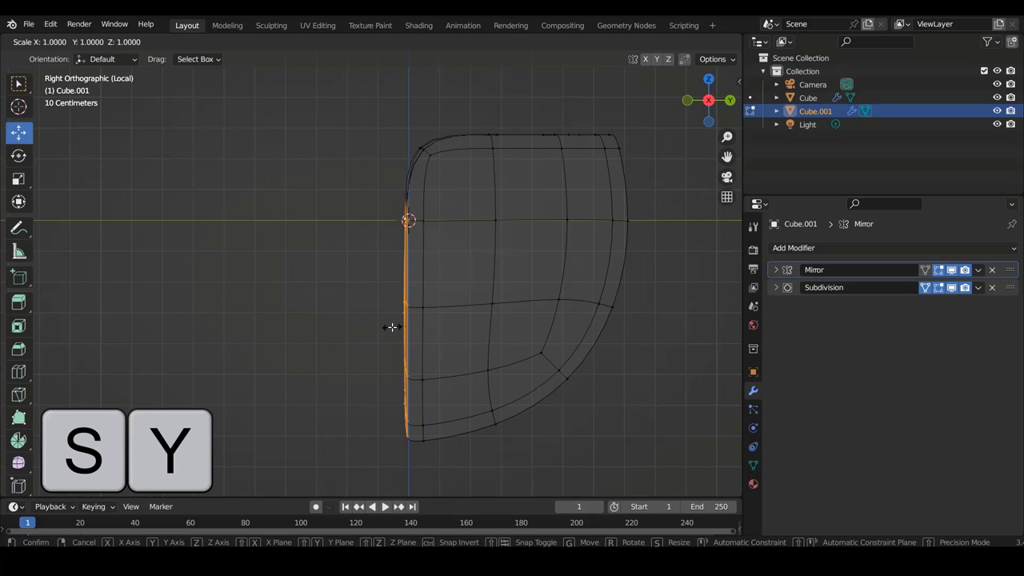
key(0)
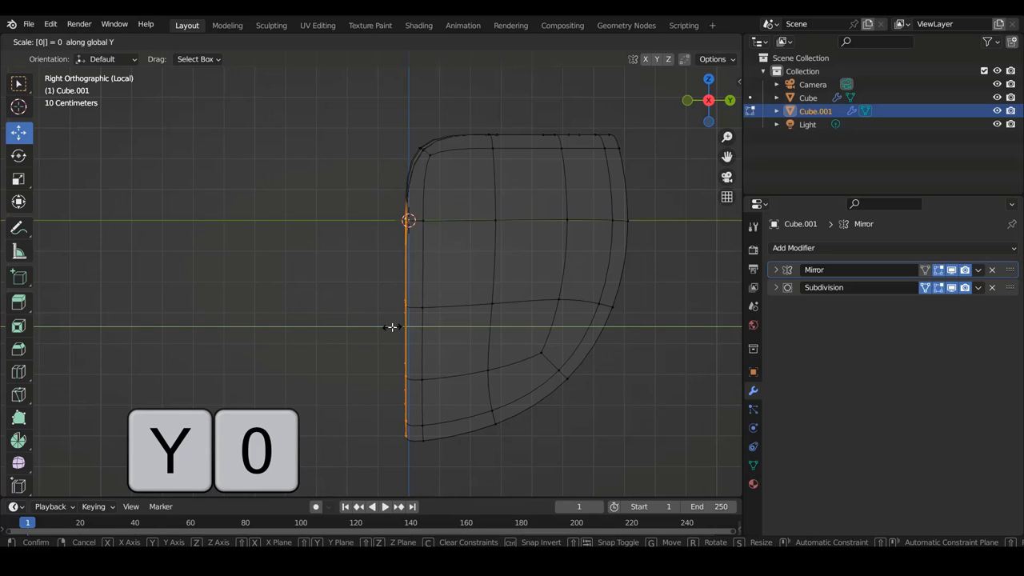
click(391, 327)
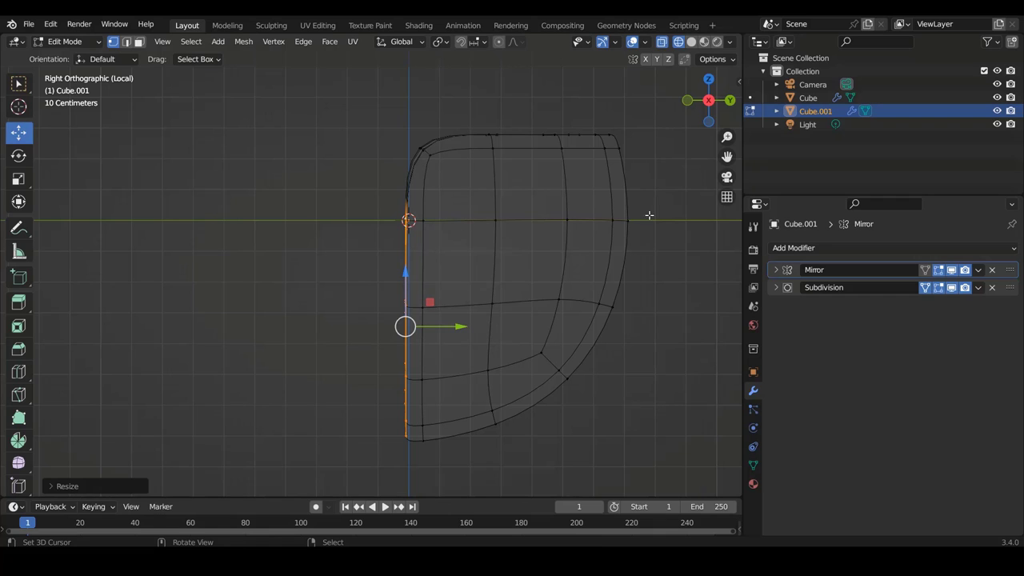
key(Tab)
key(KP_1)
Step: Deselect the shell and inspect it in solid shading
key(alt+a)
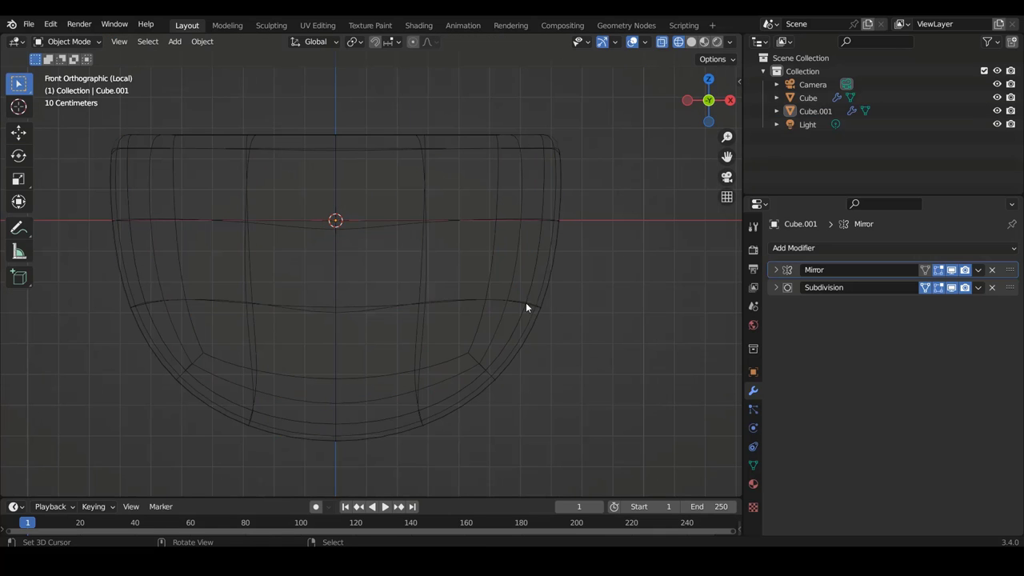
key(shift+z)
ctrl+scroll(484, 256, down, 2)
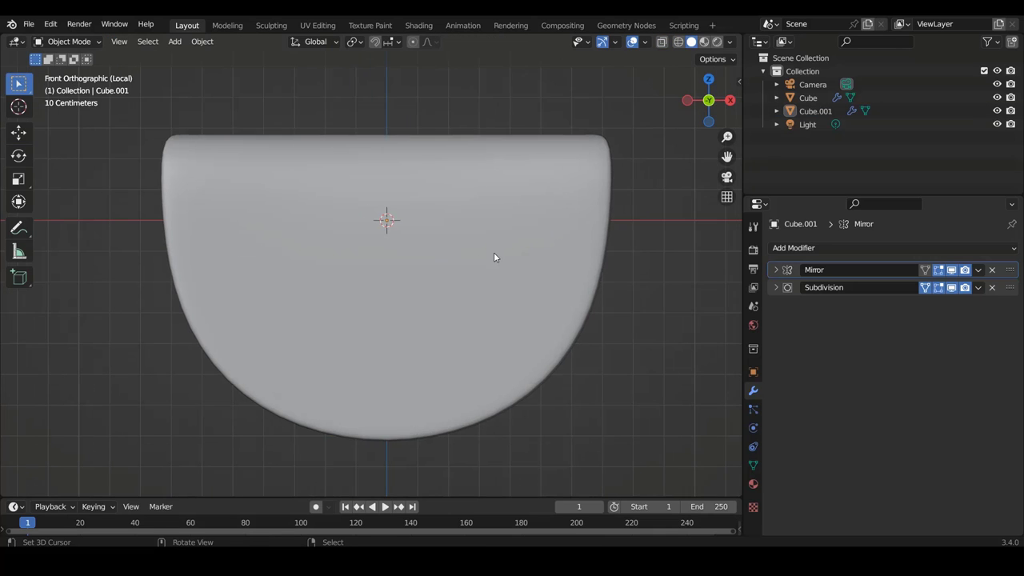
scroll(512, 248, down, 5)
middle_drag(576, 239, 436, 285)
Step: Exit local view to show all objects and select the inner cube
key(KP_Divide)
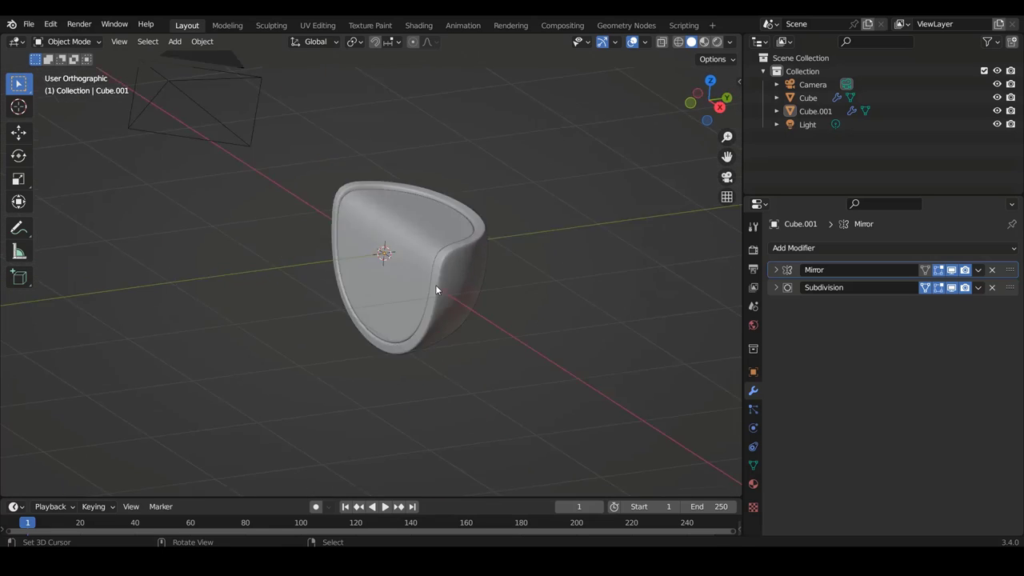
scroll(444, 286, down, 3)
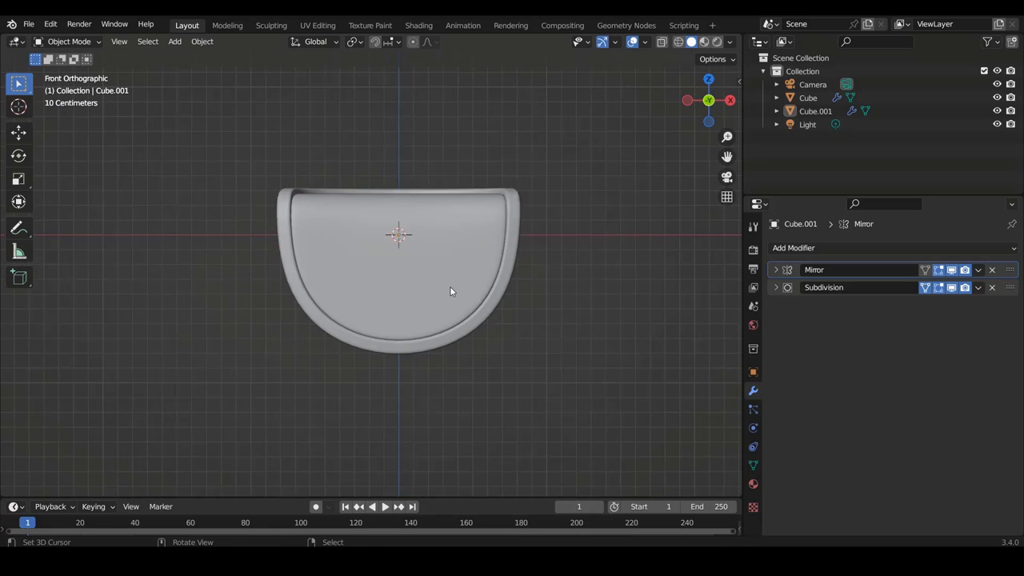
scroll(450, 287, down, 1)
shift+scroll(480, 288, up, 2)
scroll(515, 290, up, 3)
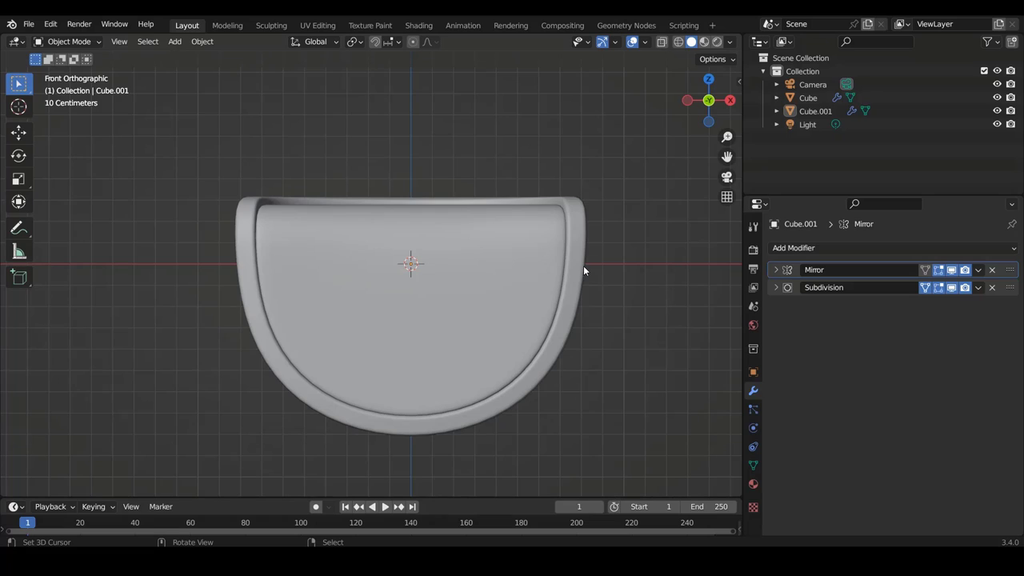
click(584, 267)
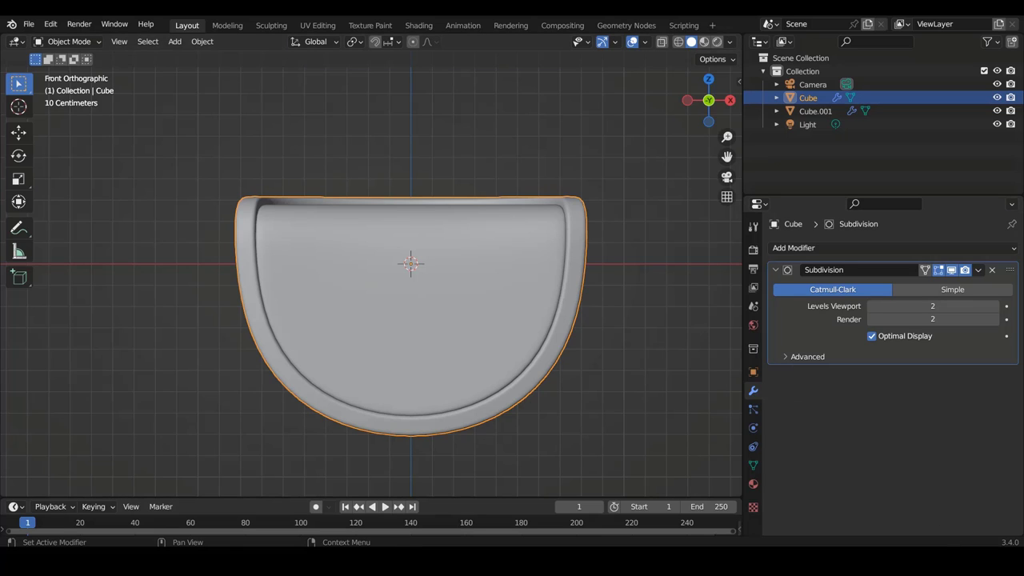
scroll(409, 312, down, 1)
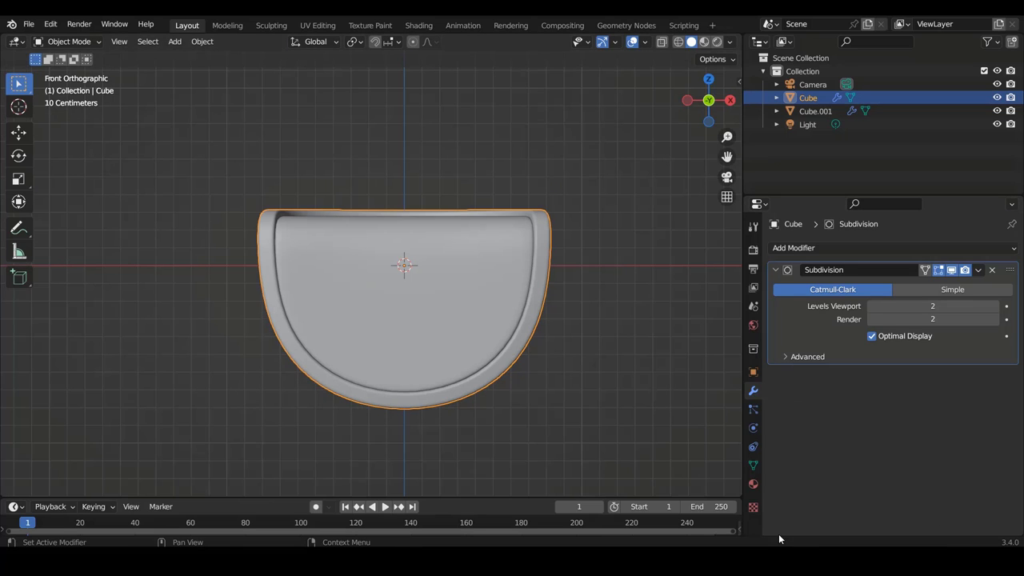
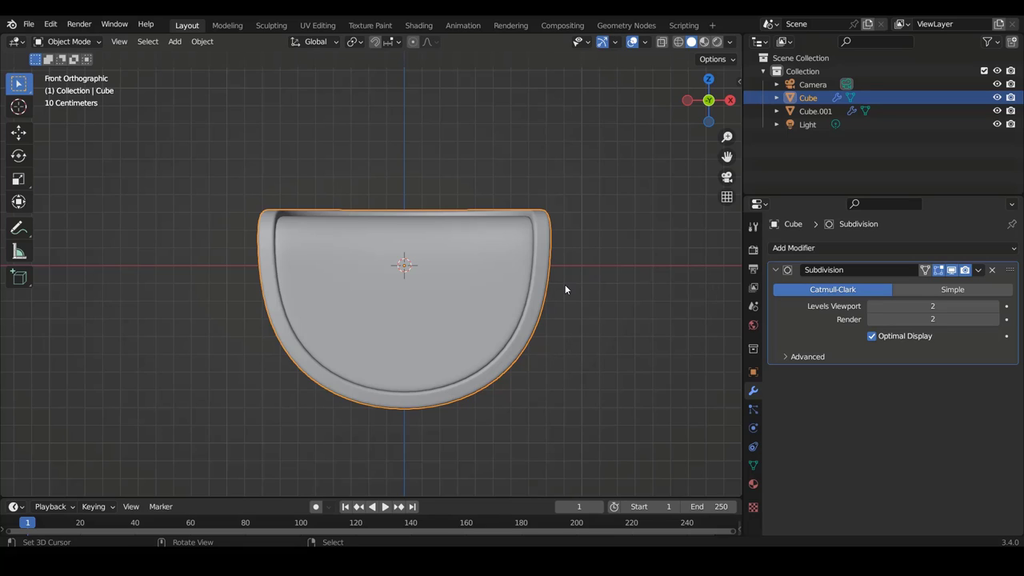
Step: Collapse the Subdivision panel, isolate the bowl Cube in Local View, and enter Edit Mode
click(777, 272)
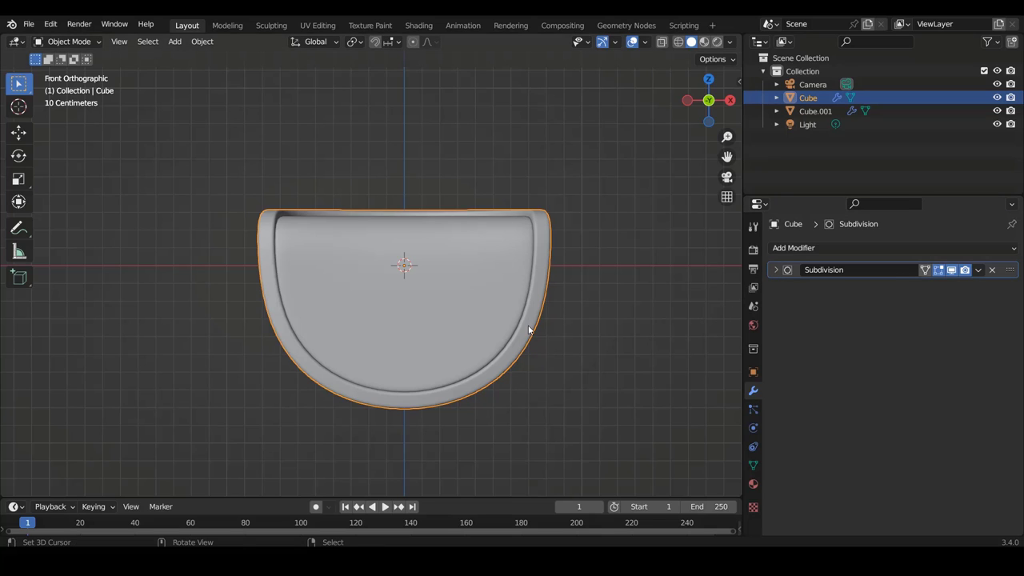
key(KP_Divide)
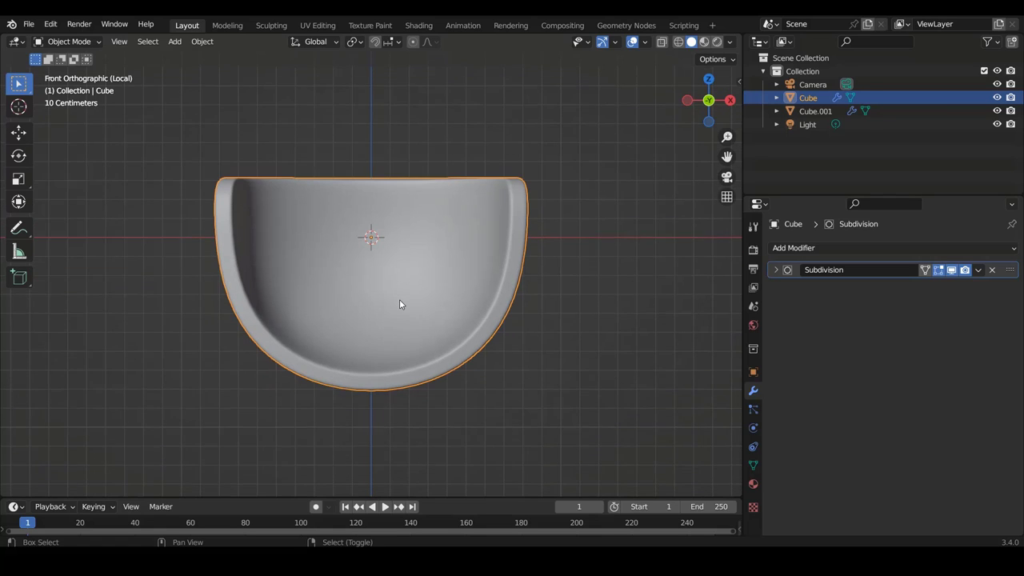
scroll(399, 299, up, 2)
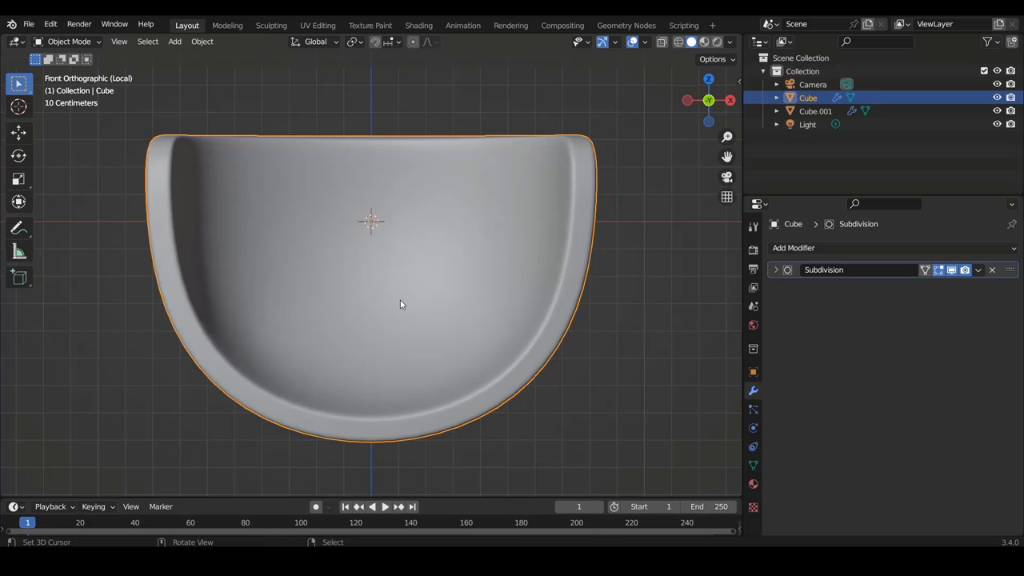
key(Tab)
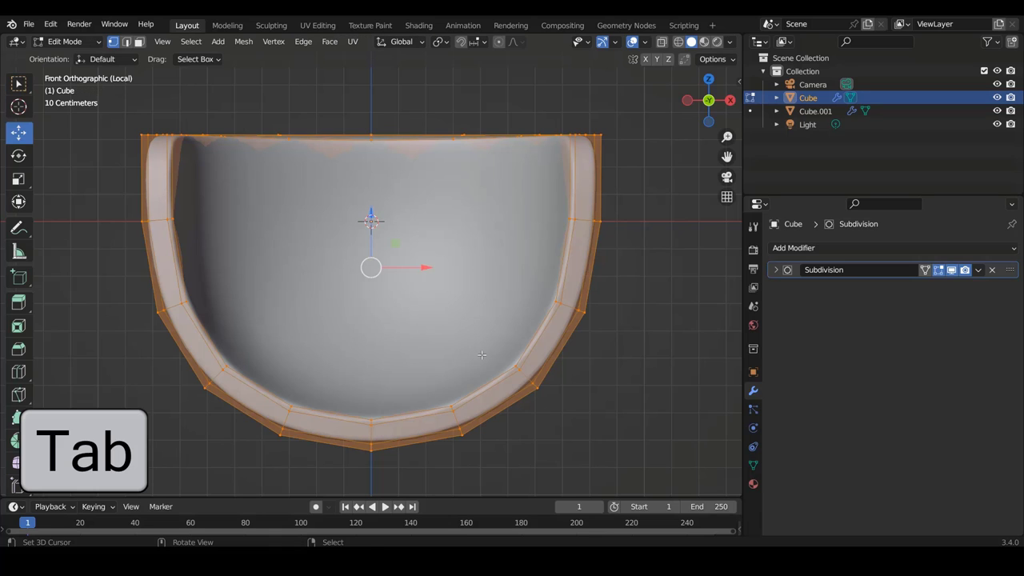
Step: Enable On Cage on the Subdivision modifier and select the bowl's centre vertex
click(926, 271)
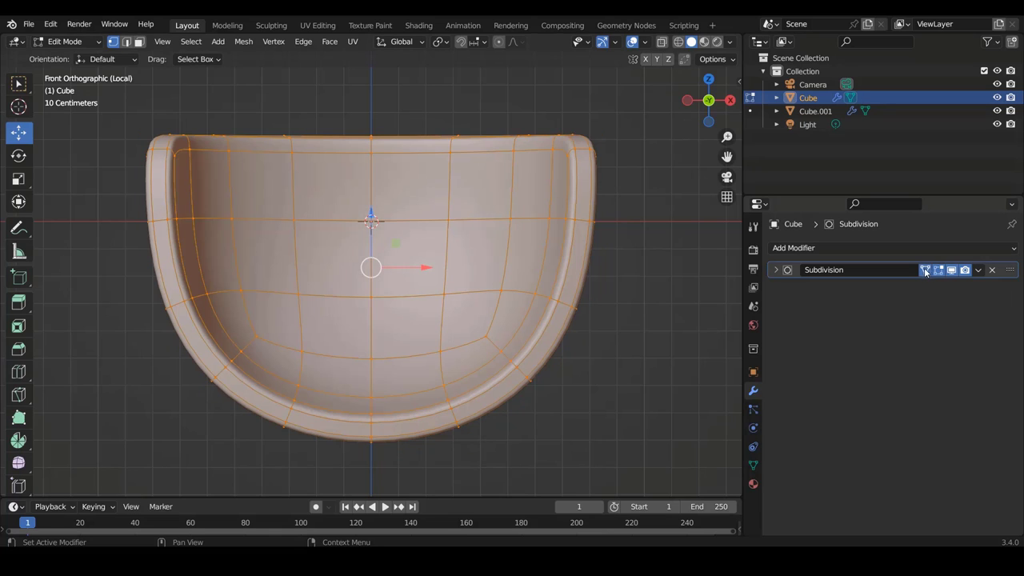
click(378, 353)
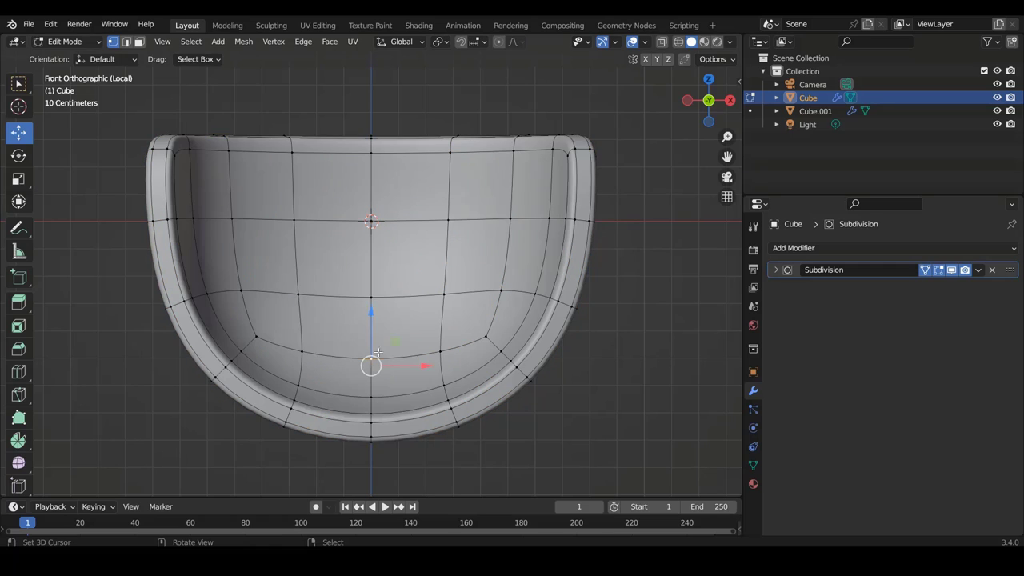
click(372, 302)
middle_drag(462, 261, 407, 280)
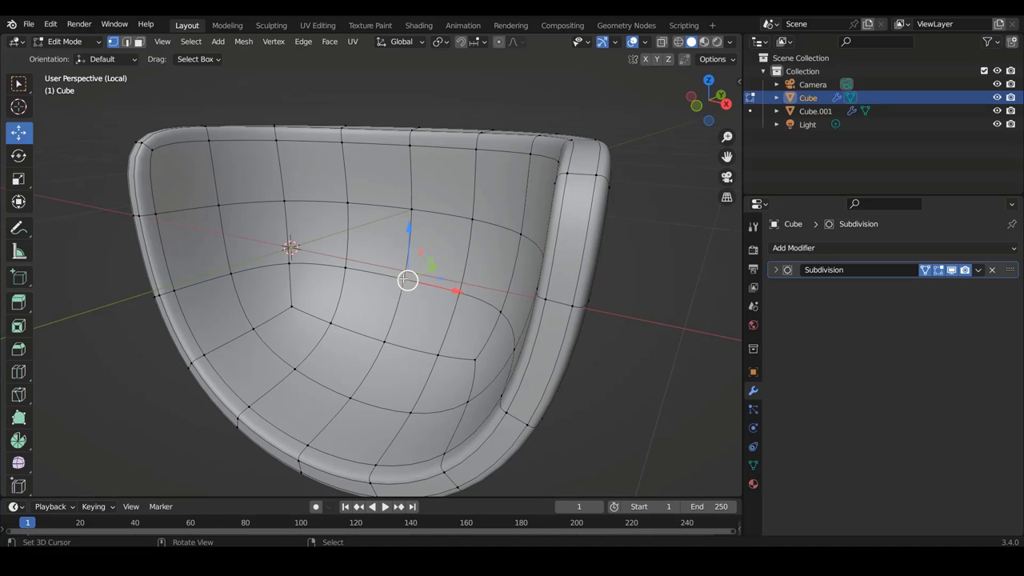
key(KP_1)
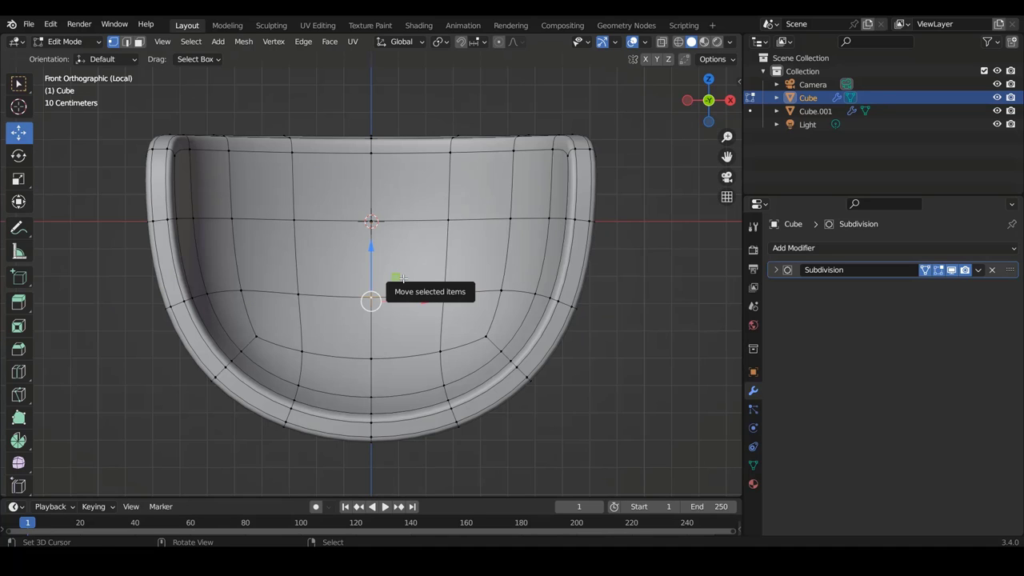
Step: Grow the selection twice to cover the bowl's whole inner surface
key(ctrl)
key(ctrl+KP_Add)
key(ctrl+KP_Add)
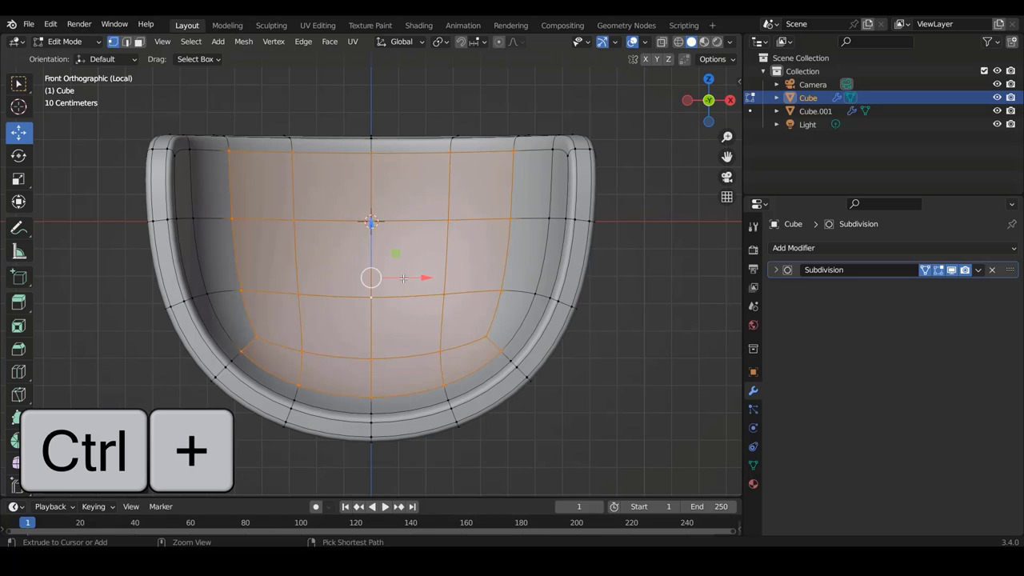
key(ctrl+KP_Add)
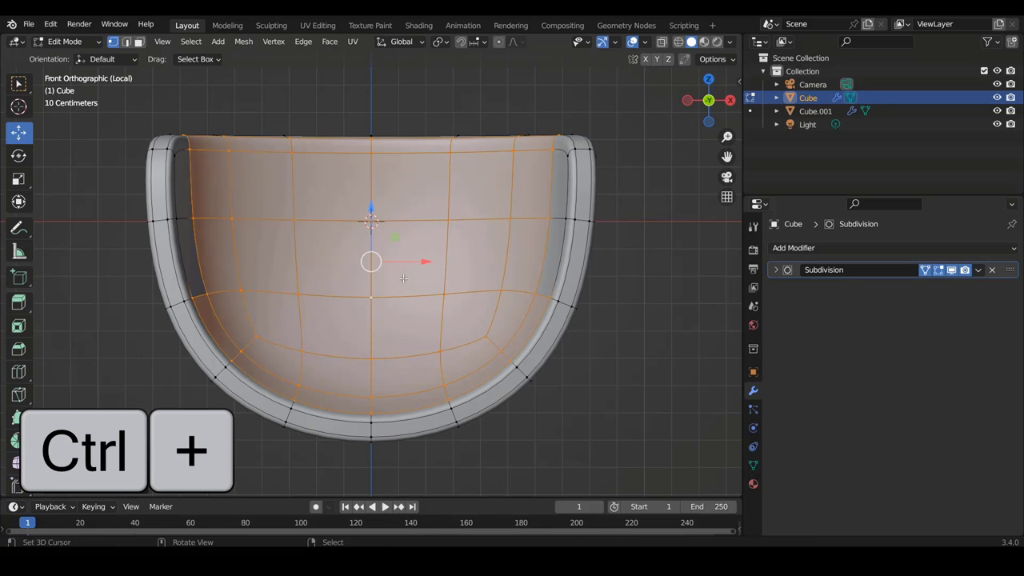
mouse_move(403, 278)
middle_down()
mouse_move(569, 291)
mouse_move(550, 287)
middle_up()
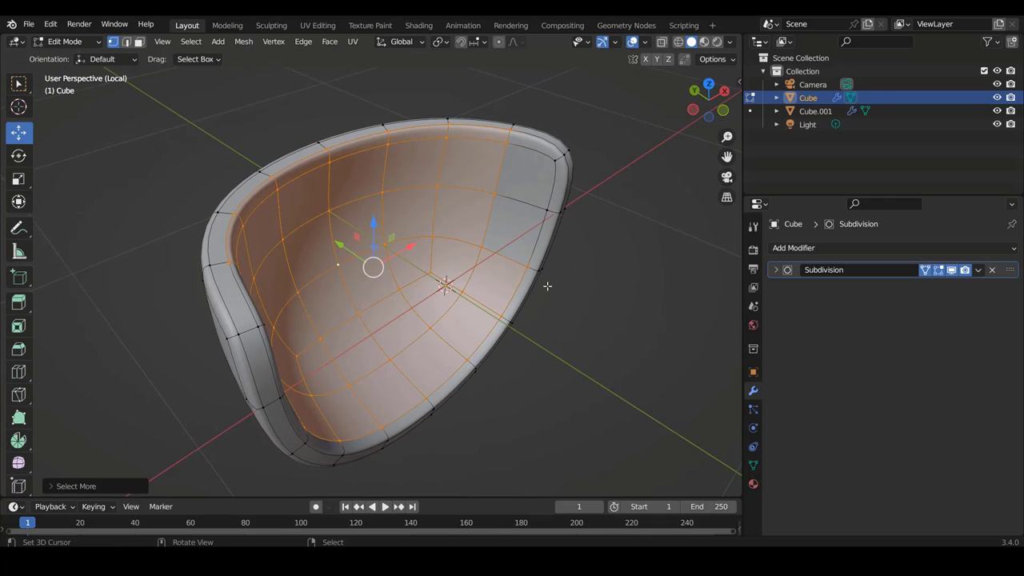
key(ctrl+Tab)
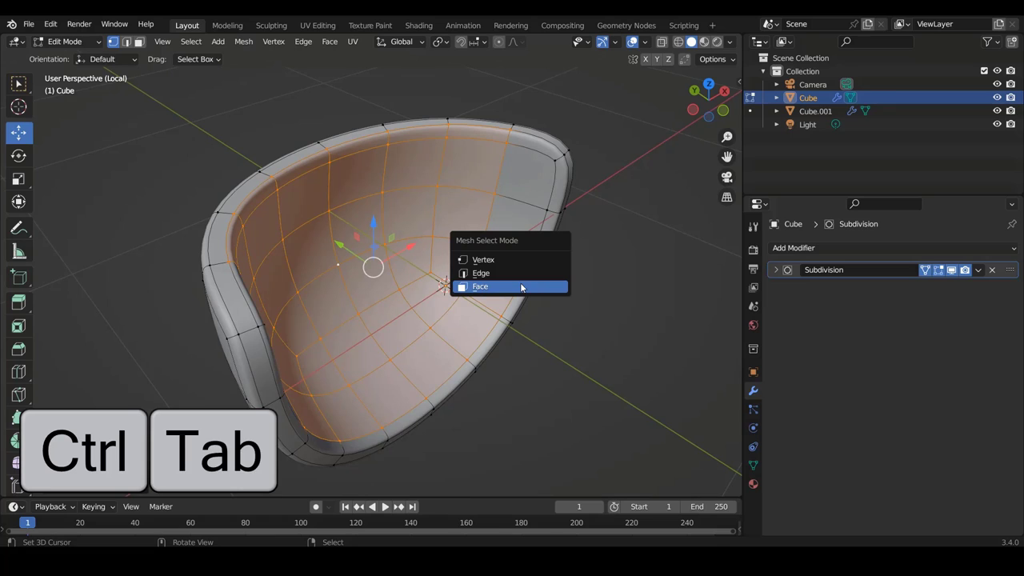
Step: Switch to face select mode and add upper rim faces, including the upper-left one
click(520, 285)
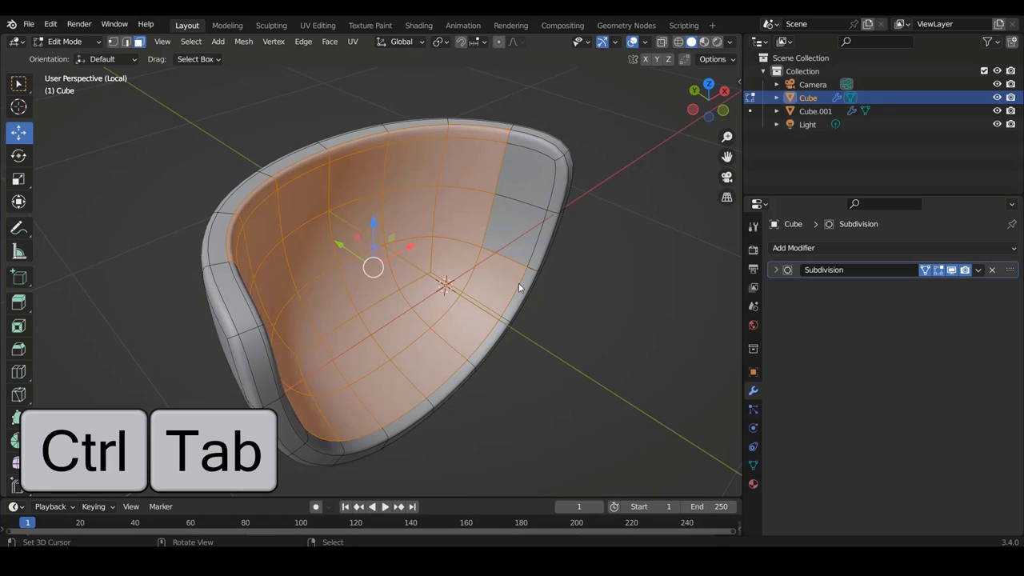
shift+click(514, 237)
shift+click(525, 179)
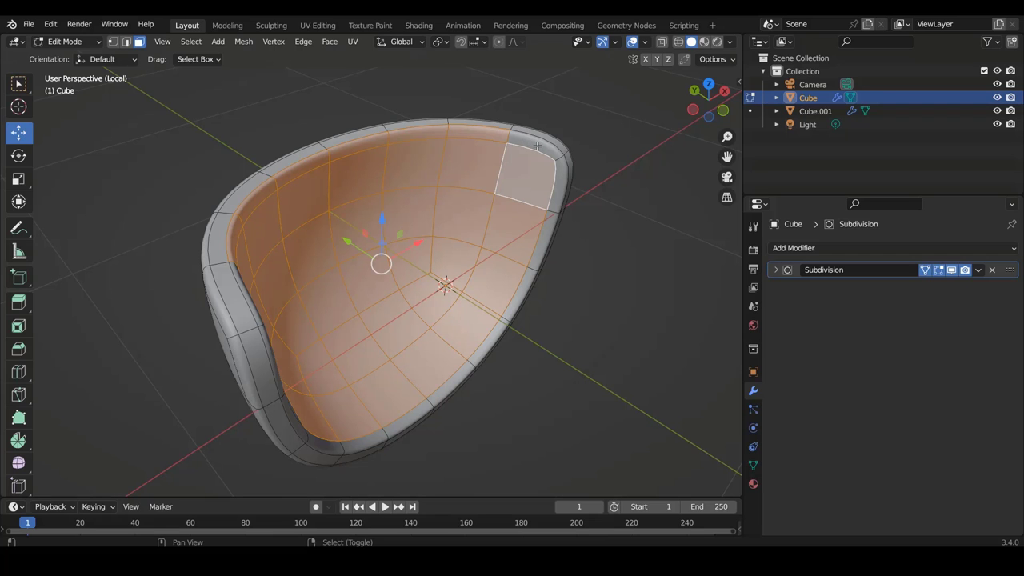
shift+click(537, 146)
middle_drag(537, 146, 249, 175)
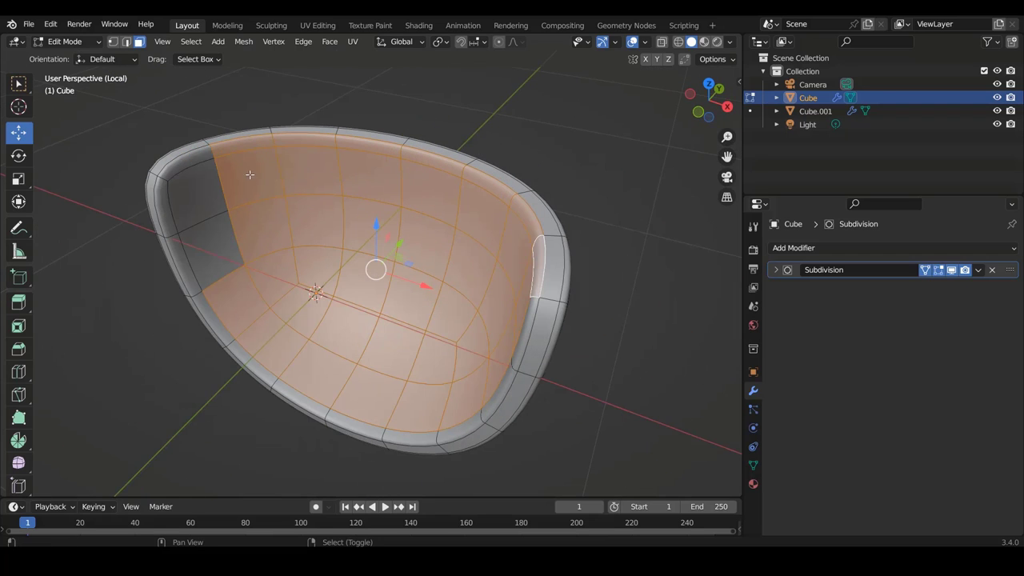
shift+click(196, 156)
shift+click(196, 157)
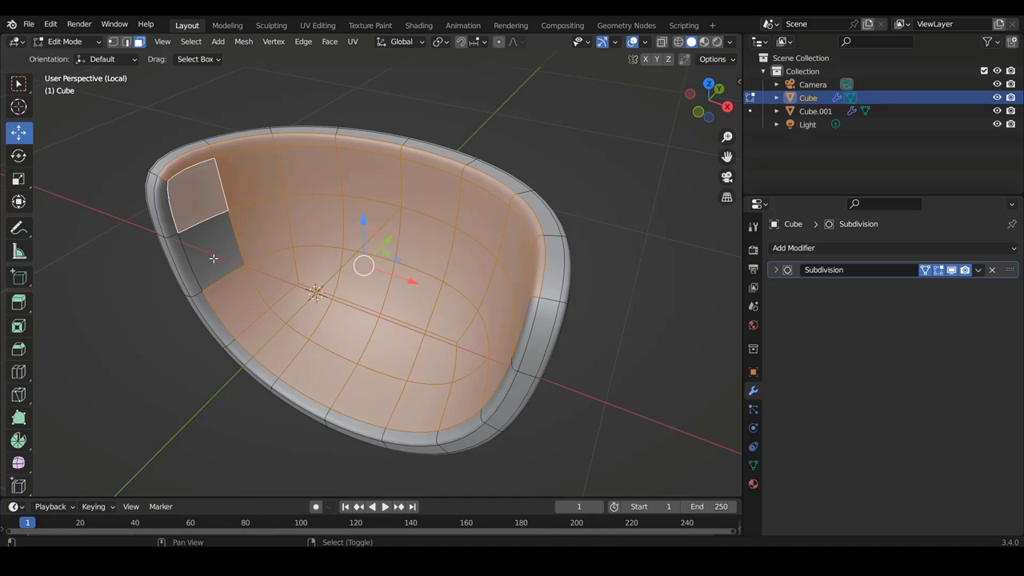
Step: Add more faces around the left, right and lower rim to the selection
middle_drag(214, 258, 588, 242)
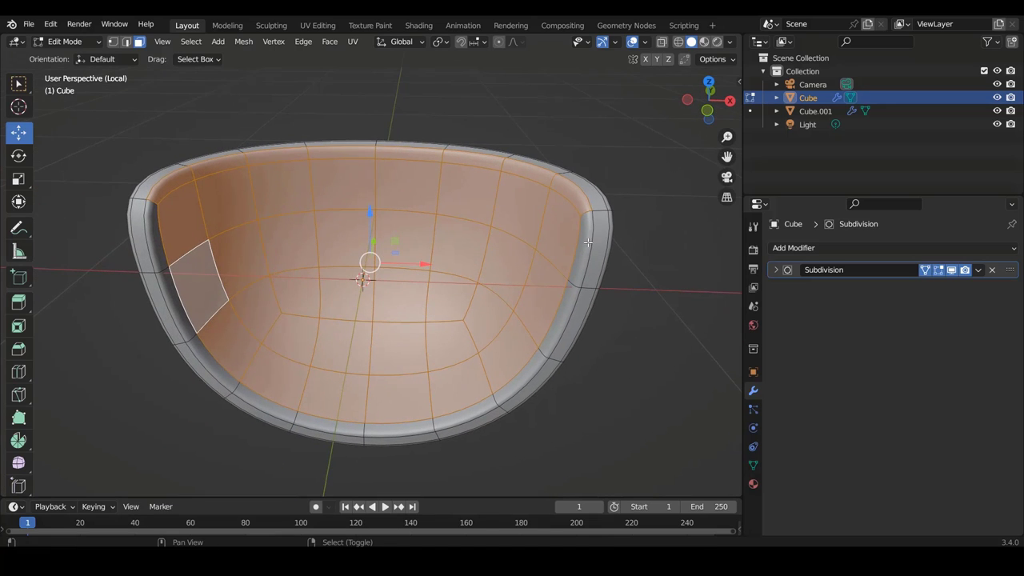
shift+click(589, 241)
shift+click(561, 320)
shift+click(517, 380)
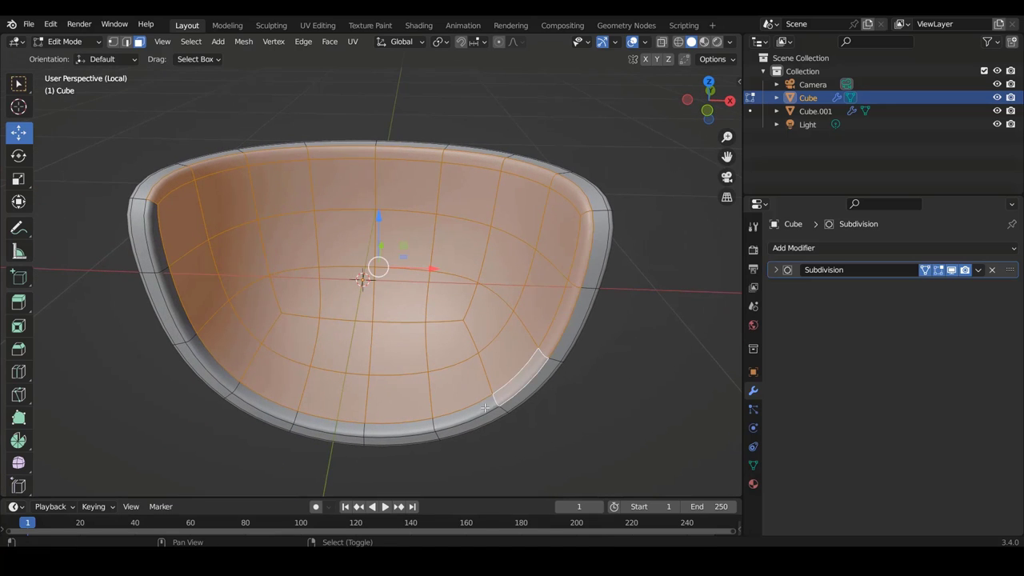
shift+click(476, 412)
shift+click(400, 428)
shift+click(328, 424)
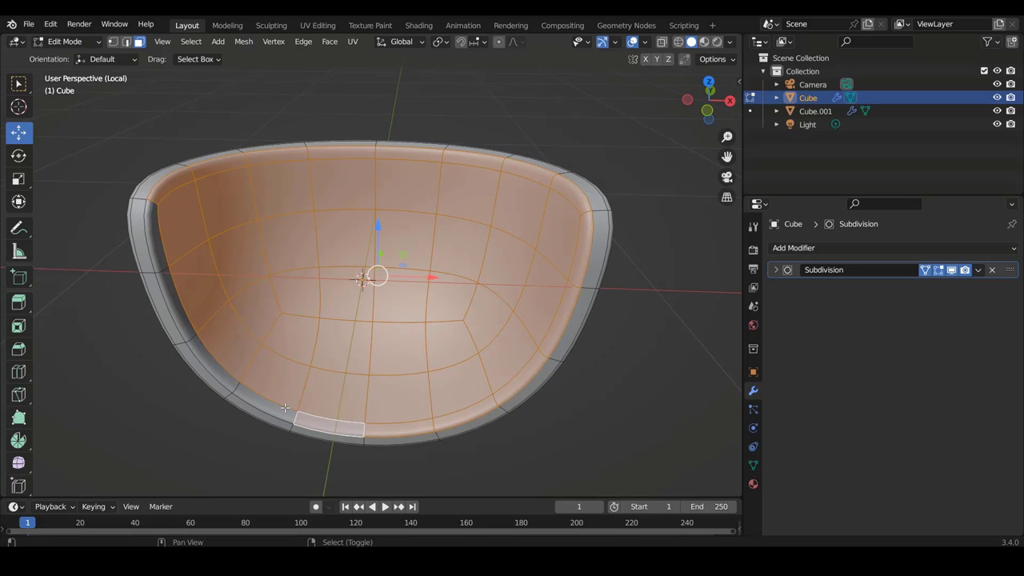
shift+click(275, 407)
shift+click(201, 368)
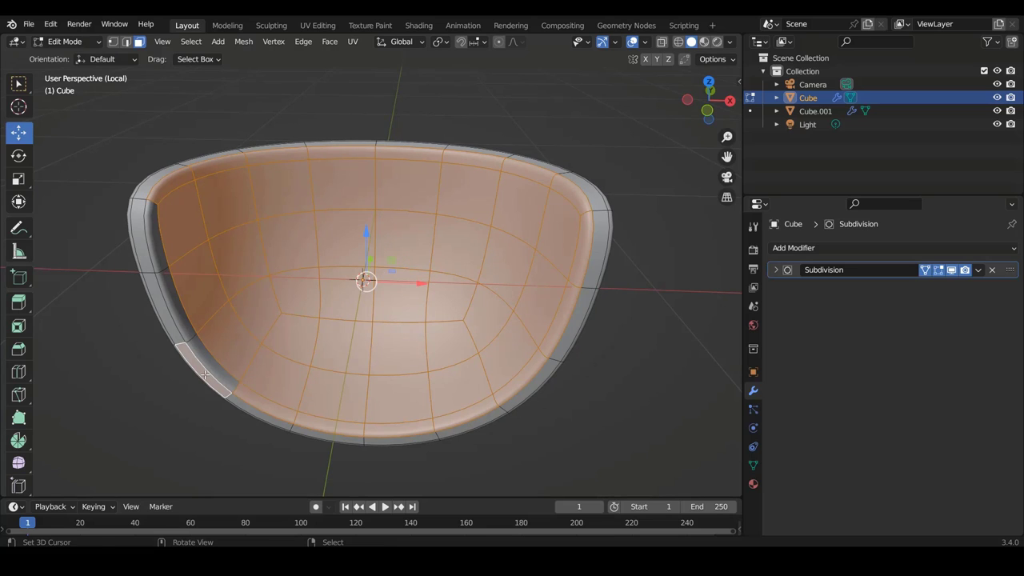
Step: Undo the extra rim picks, keeping the upper-left rim face, and return to front view
key(ctrl+z)
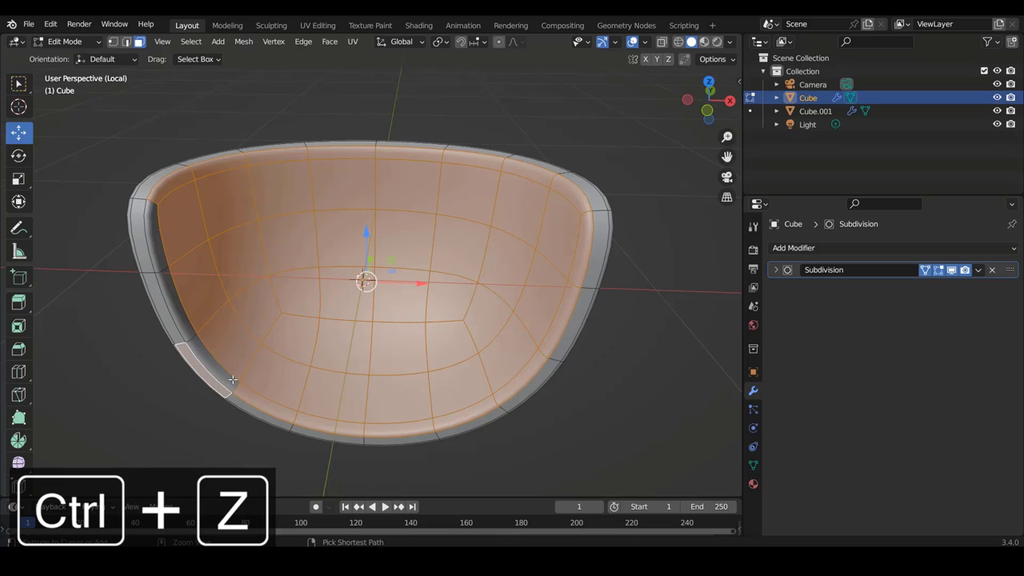
key(ctrl+z)
shift+click(226, 374)
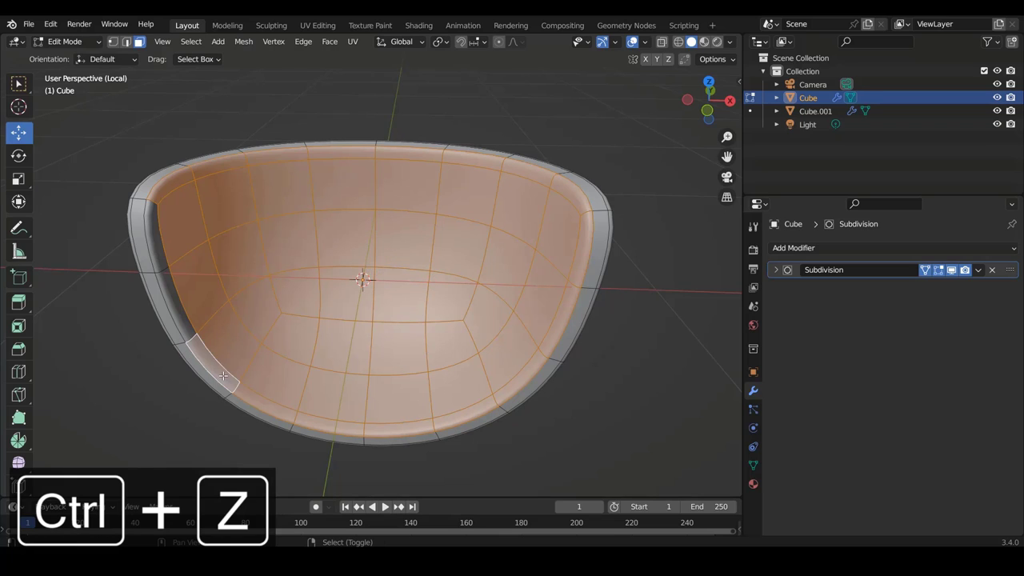
key(ctrl+z)
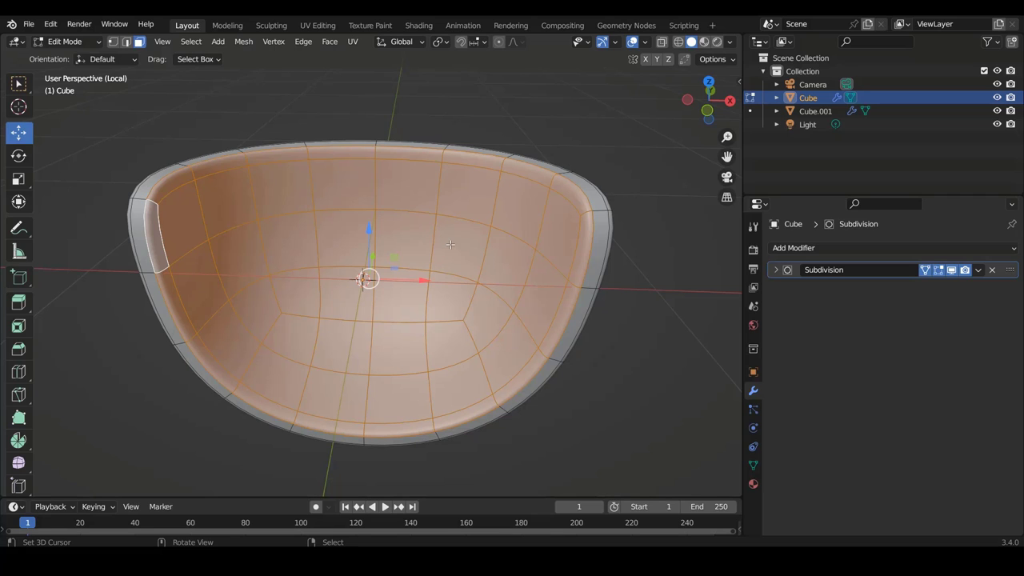
key(KP_1)
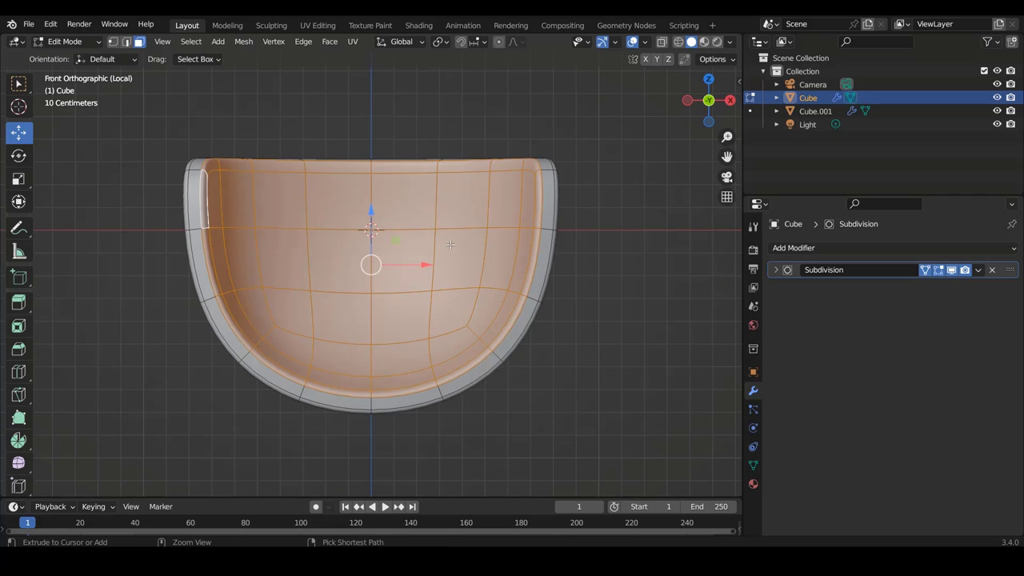
Step: Scale the selected inner faces to about 0.87 to thicken the rim, then leave Edit Mode
key(ctrl+KP_6)
key(ctrl+KP_6)
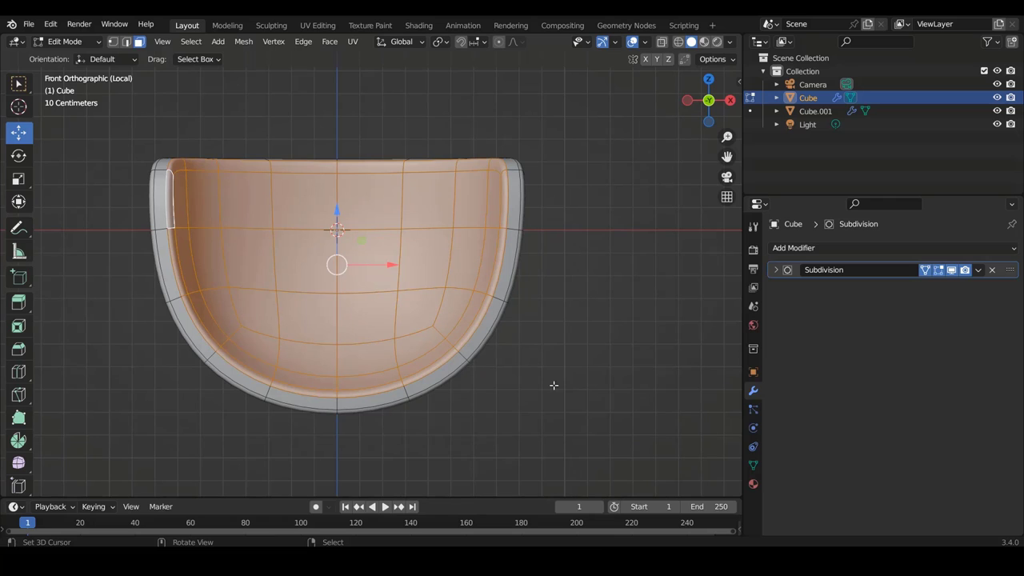
key(s)
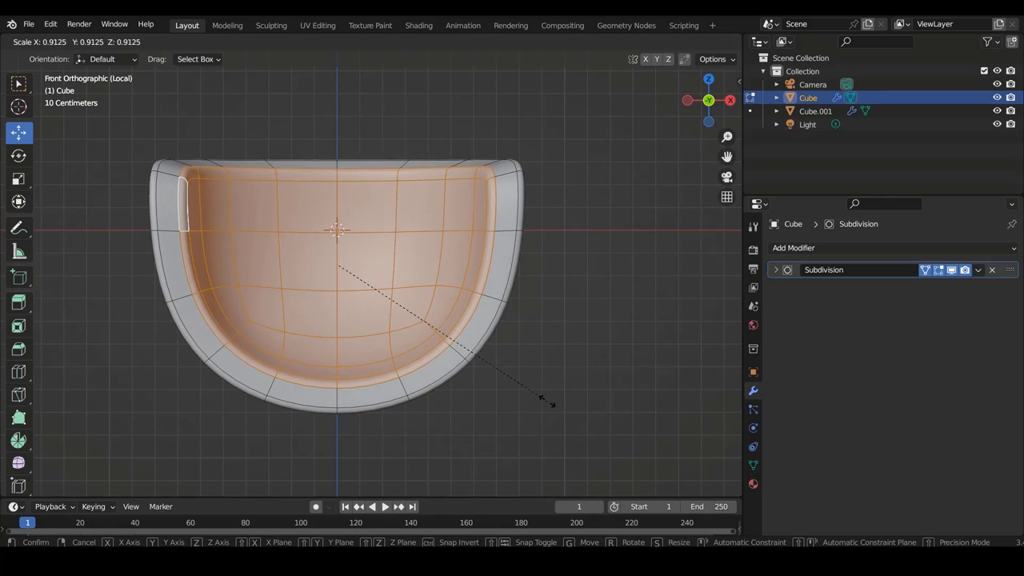
key(s)
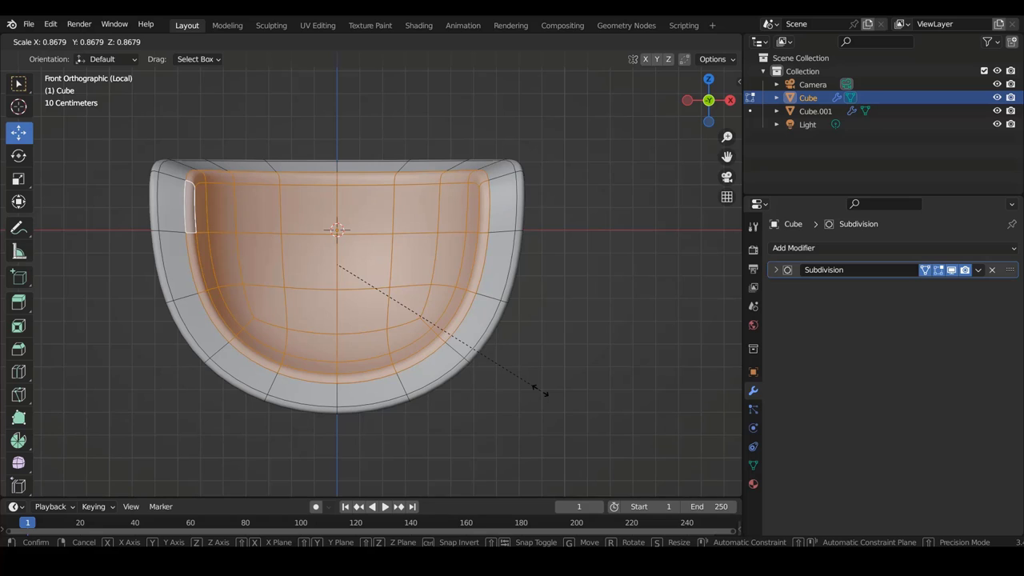
click(536, 389)
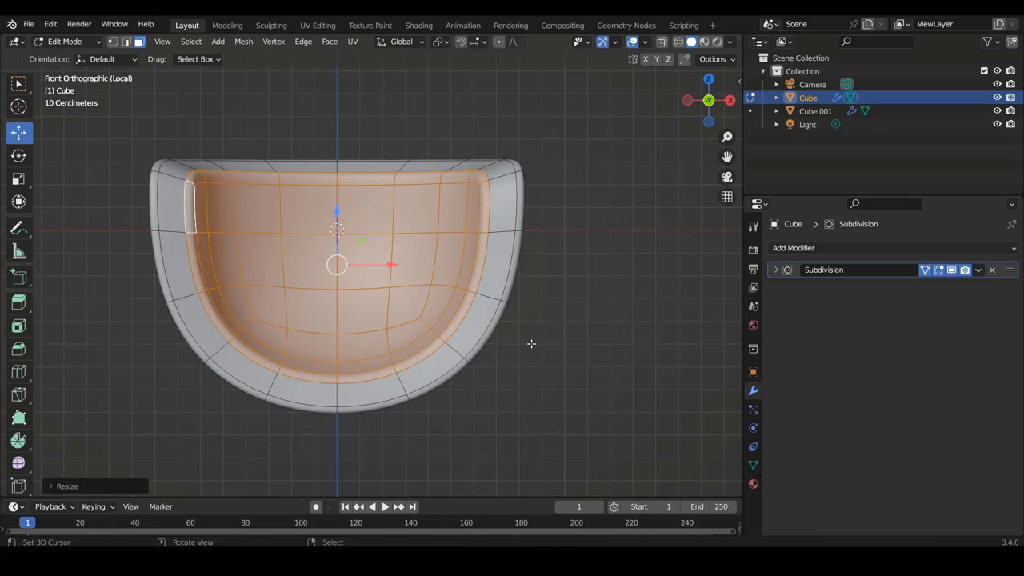
key(Tab)
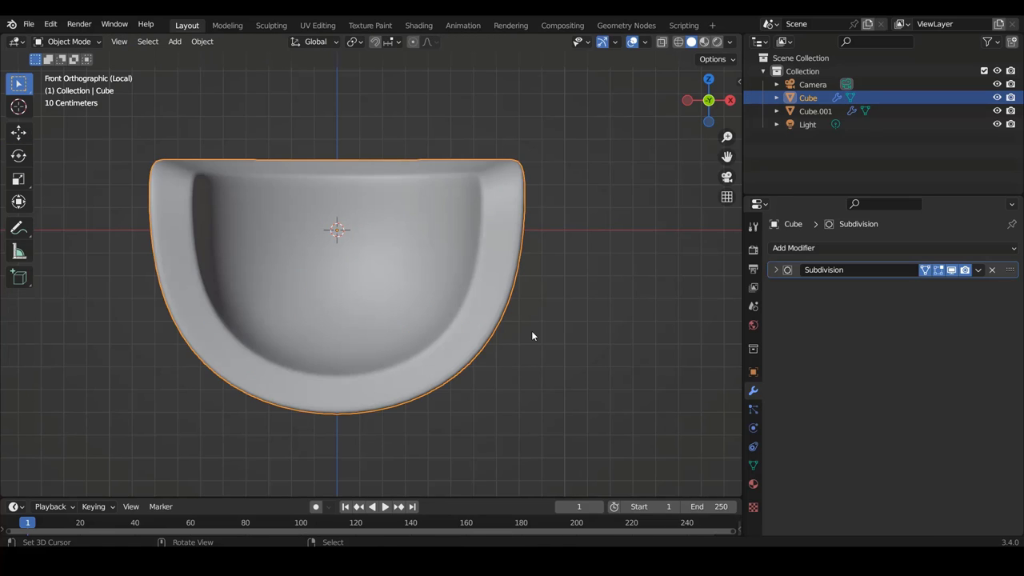
Step: Inspect the bowl from the right side in wireframe, then re-enter Edit Mode
key(KP_3)
key(ctrl+KP_4)
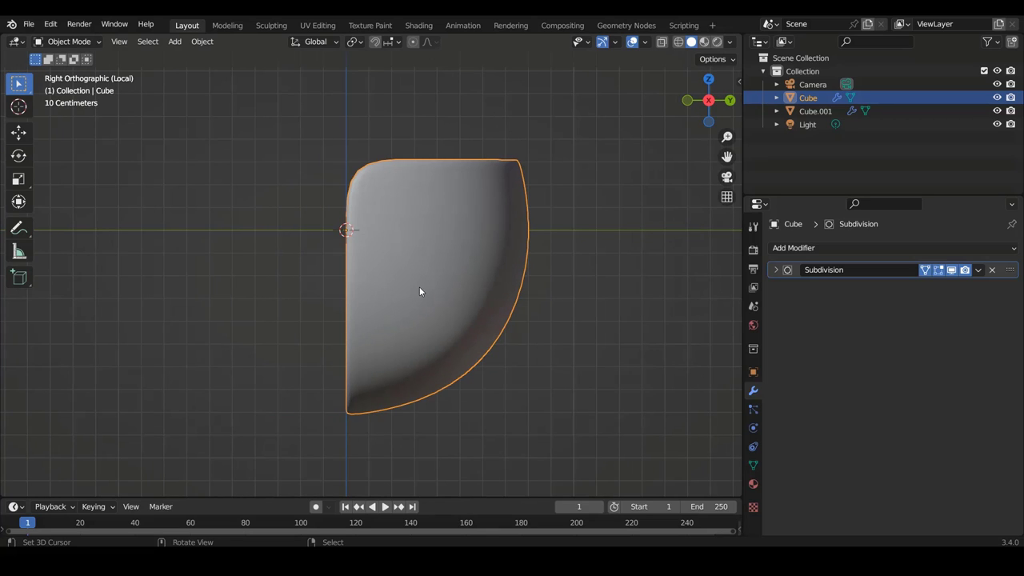
key(shift+z)
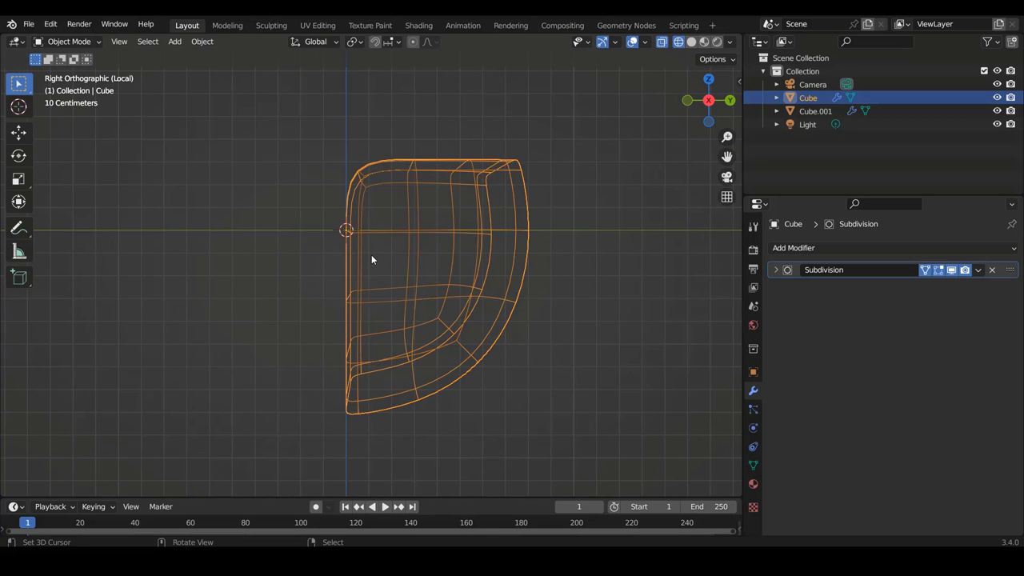
mouse_move(353, 248)
middle_down()
mouse_move(439, 336)
mouse_move(411, 273)
mouse_move(395, 273)
middle_up()
key(shift+z)
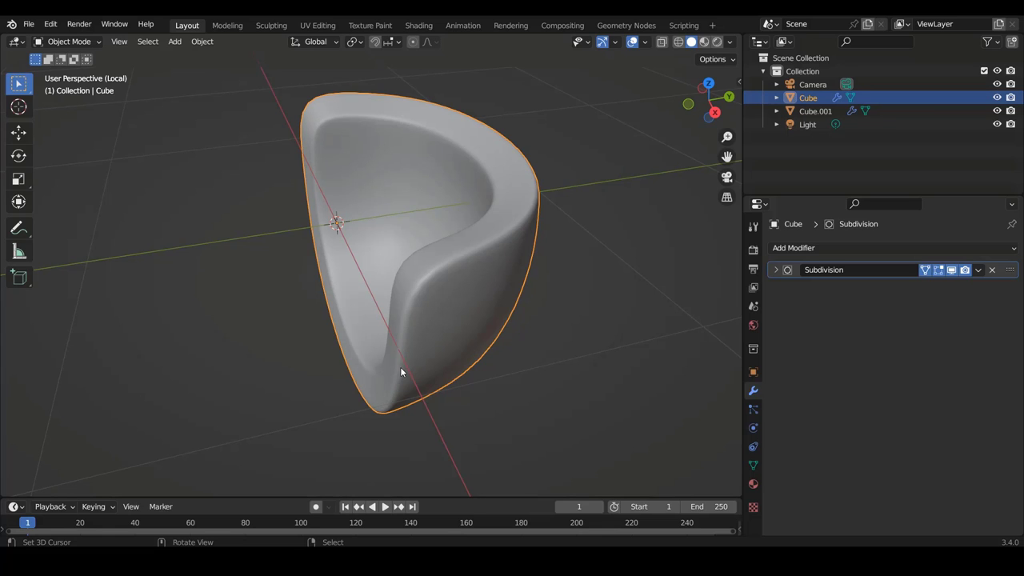
key(Tab)
middle_drag(388, 354, 328, 231)
Step: In vertex mode, flatten the bowl's open left vertex column onto the centre line with S X 0
key(ctrl+Tab)
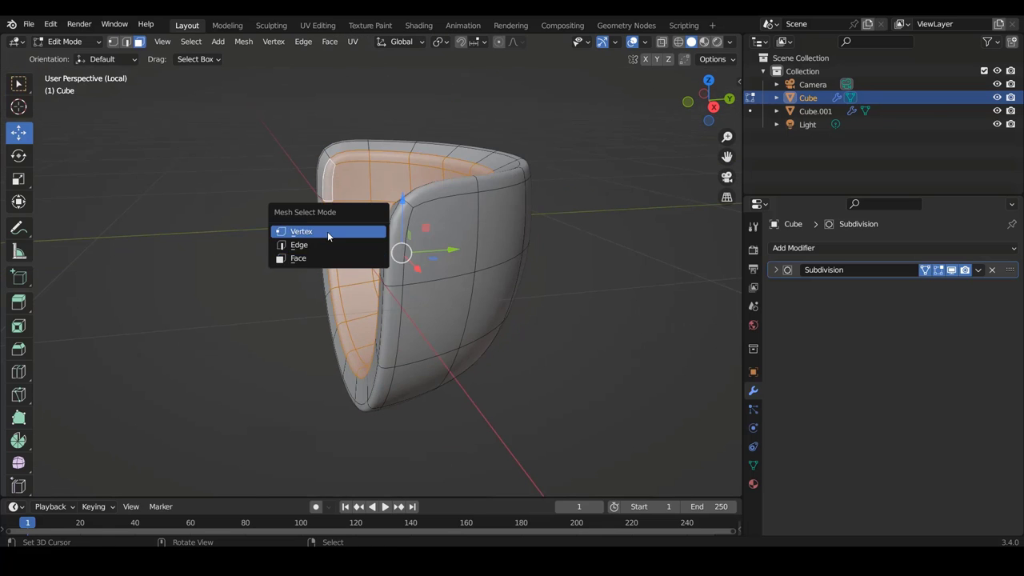
click(328, 231)
key(KP_3)
key(alt+z)
key(alt+a)
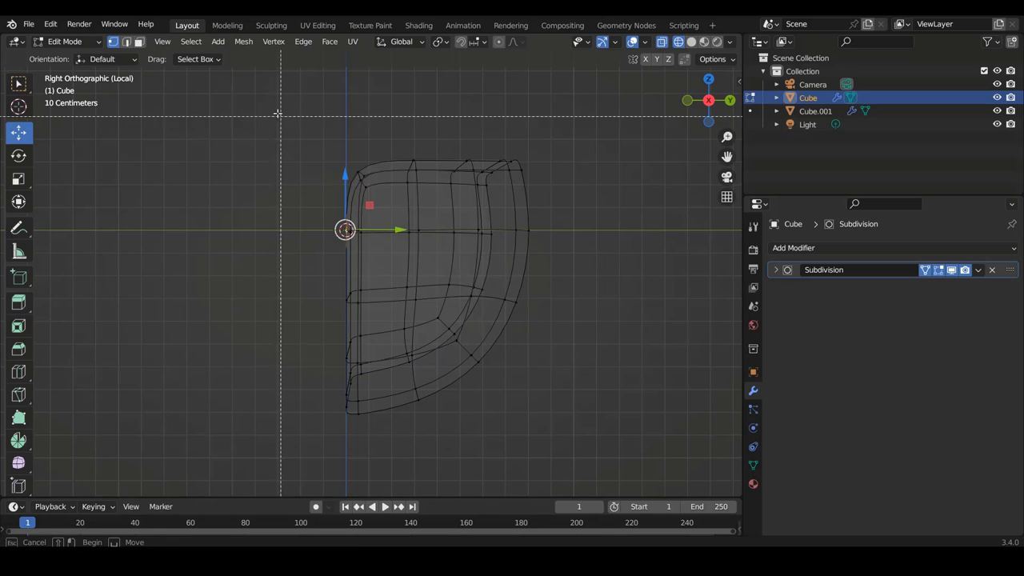
drag(278, 113, 352, 445)
drag(313, 166, 349, 410)
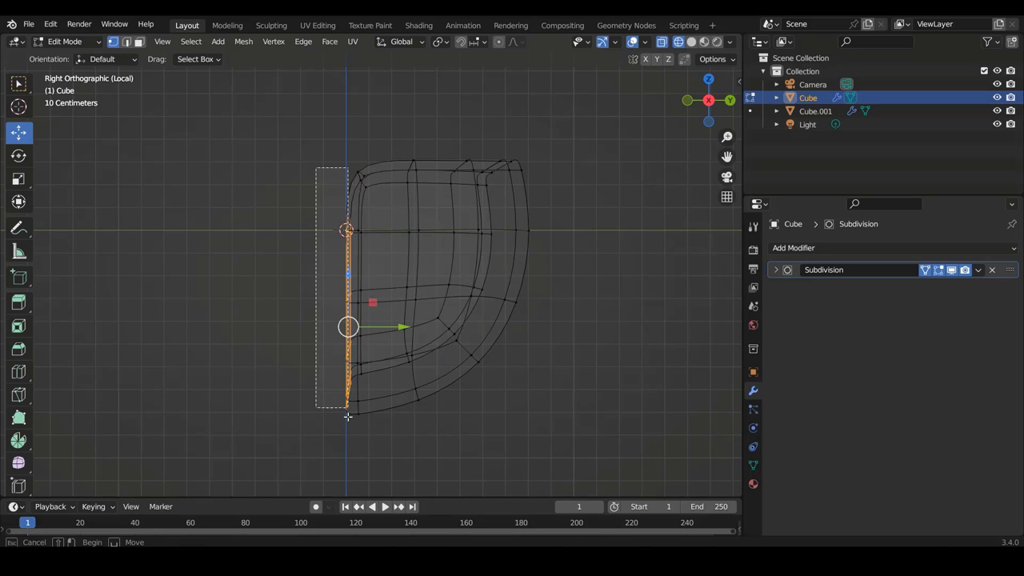
key(s)
key(x)
key(0)
key(Return)
Step: Select the faces along the bowl's top rim in face select mode
shift+middle_drag(497, 290, 445, 226)
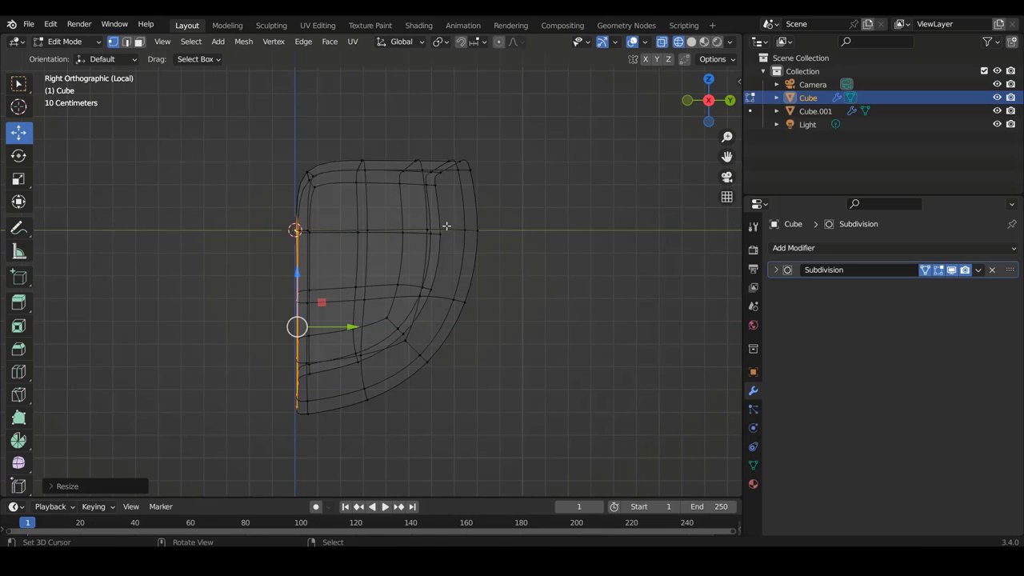
shift+scroll(399, 222, up, 5)
click(362, 254)
drag(180, 186, 501, 261)
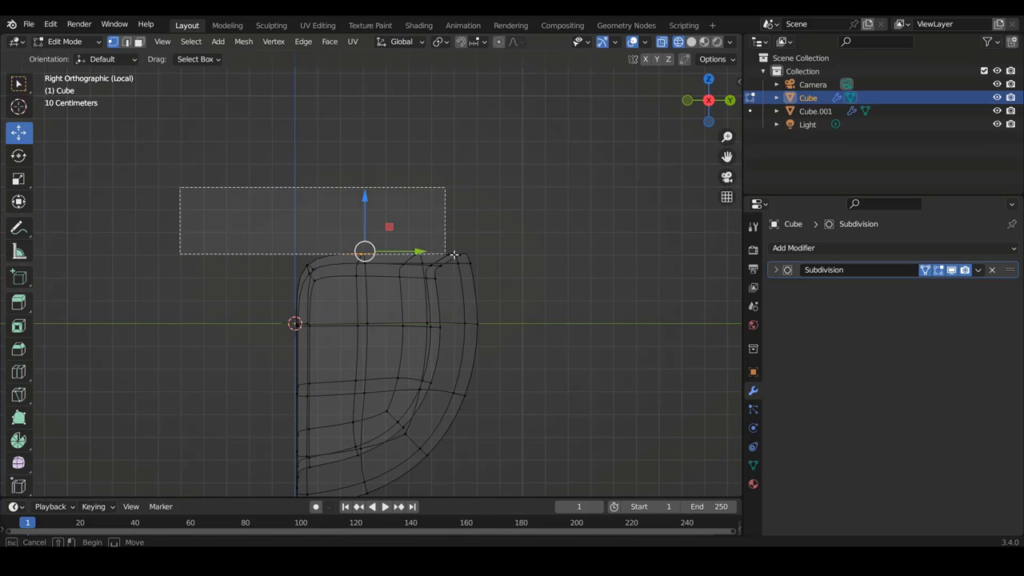
key(alt+z)
middle_drag(500, 261, 395, 293)
key(ctrl+Tab)
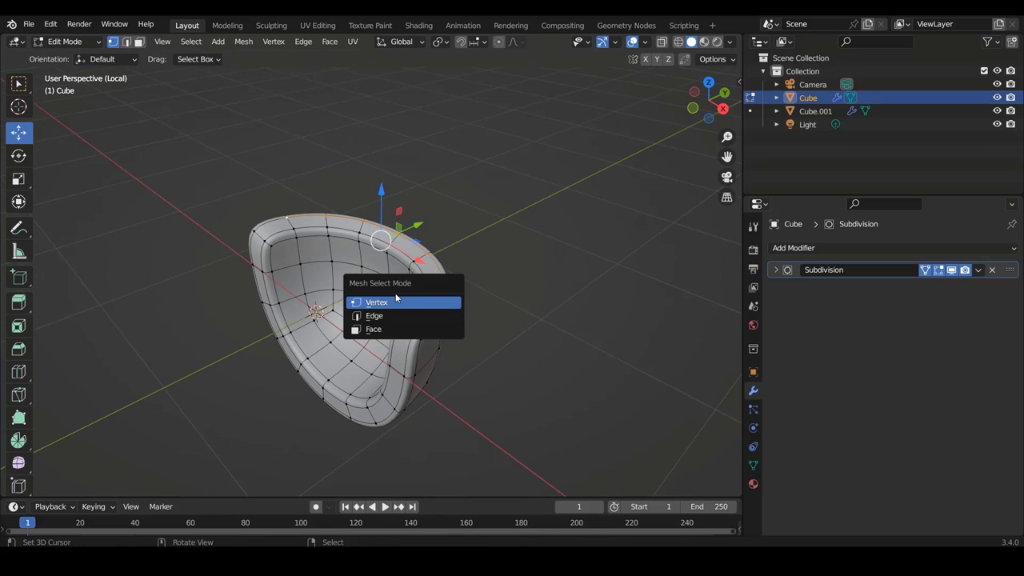
click(373, 327)
shift+click(418, 314)
ctrl+click(268, 231)
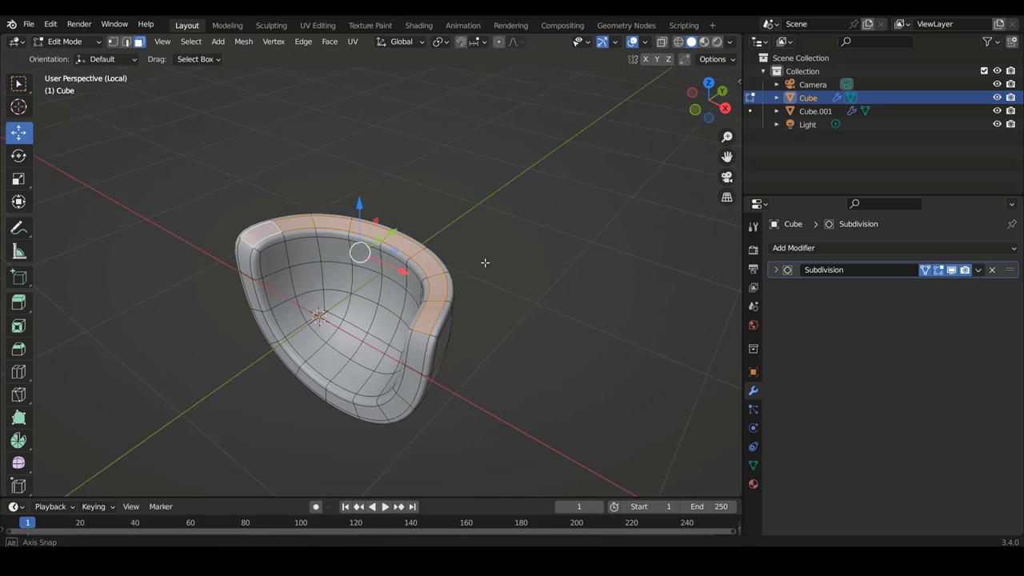
scroll(441, 333, up, 2)
Step: Inset the top rim faces and flatten them level with S Z 0
key(i)
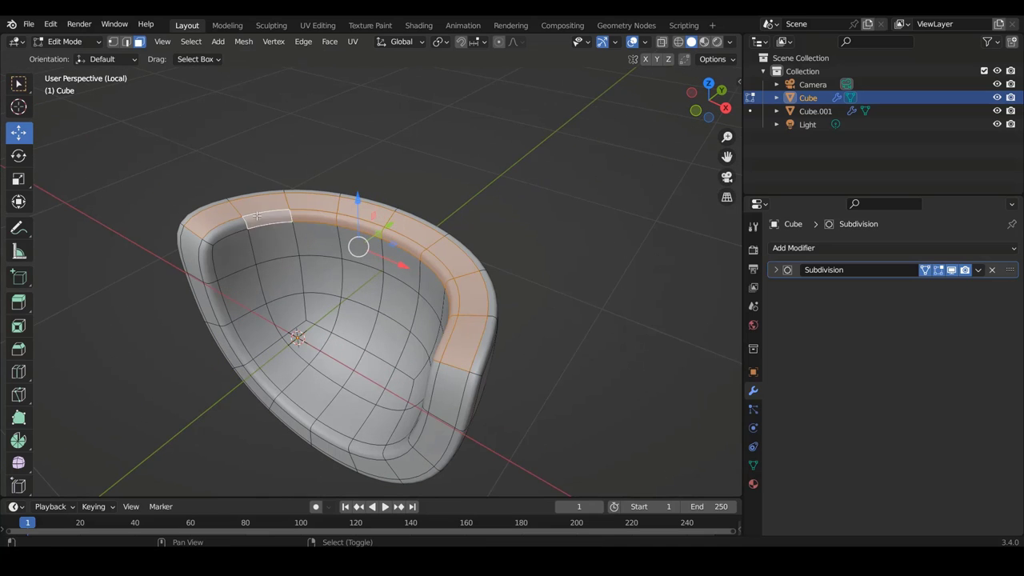
click(491, 330)
middle_drag(491, 329, 427, 312)
key(KP_3)
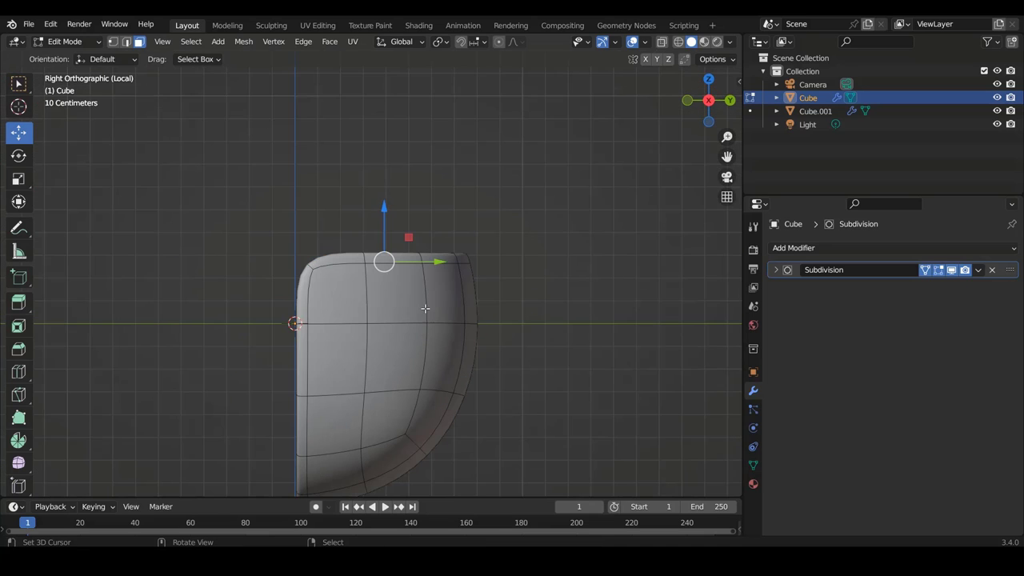
key(alt+z)
key(s)
key(z)
key(0)
key(Return)
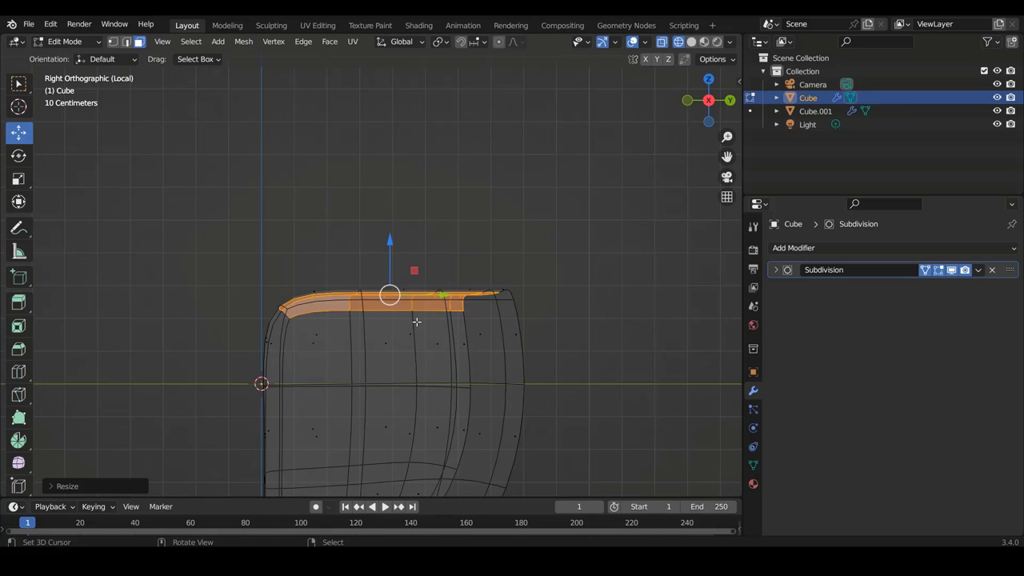
Step: Return to Object Mode, deselect the bowl, and recentre the view on the origin
key(alt+z)
mouse_move(414, 320)
middle_down()
mouse_move(527, 342)
mouse_move(518, 327)
middle_up()
key(KP_1)
key(Tab)
click(528, 337)
key(shift+c)
scroll(489, 251, up, 1)
Step: Exit Local View so the cushion and bowl both show again
scroll(493, 251, up, 2)
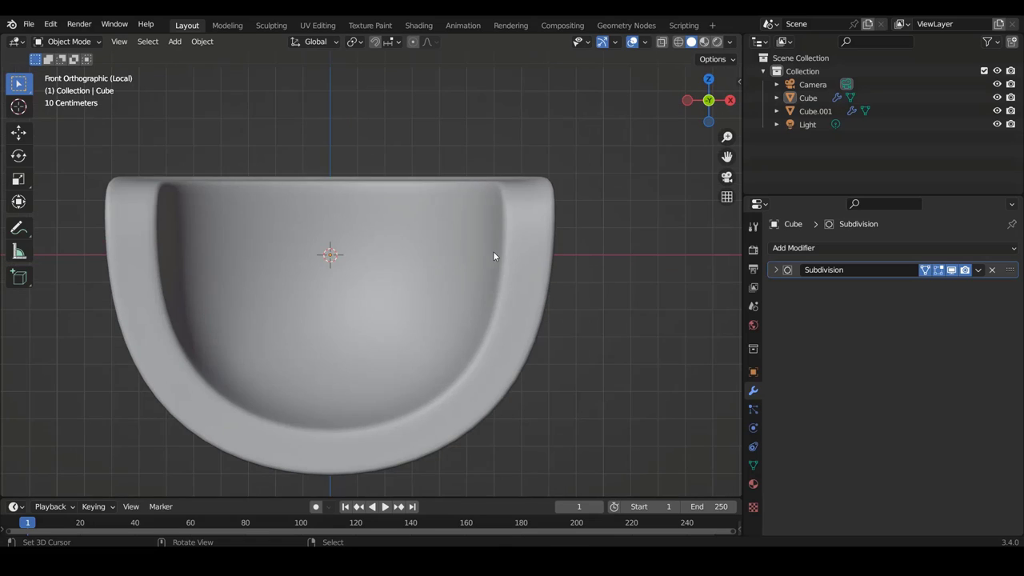
scroll(498, 252, down, 1)
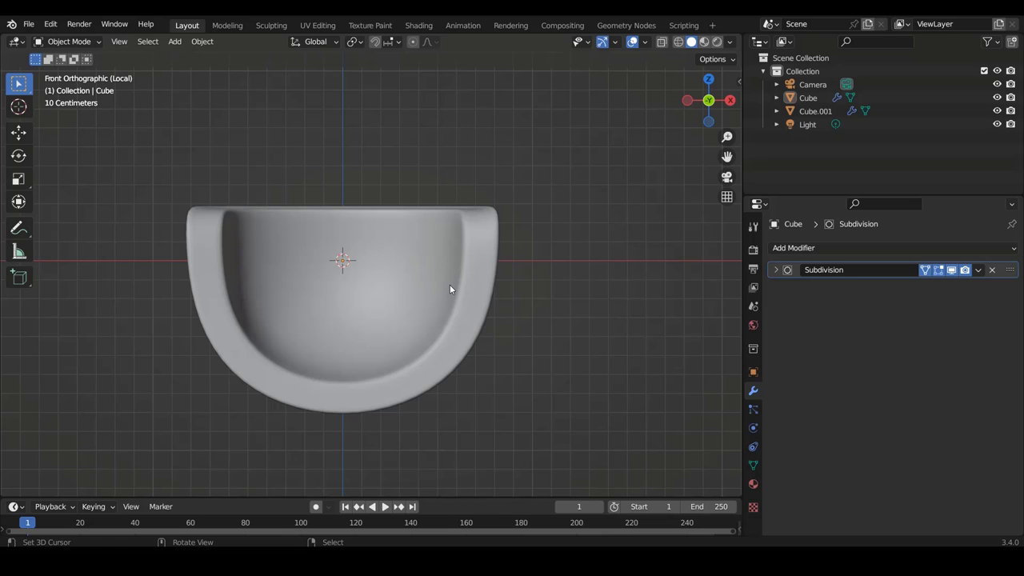
key(KP_Divide)
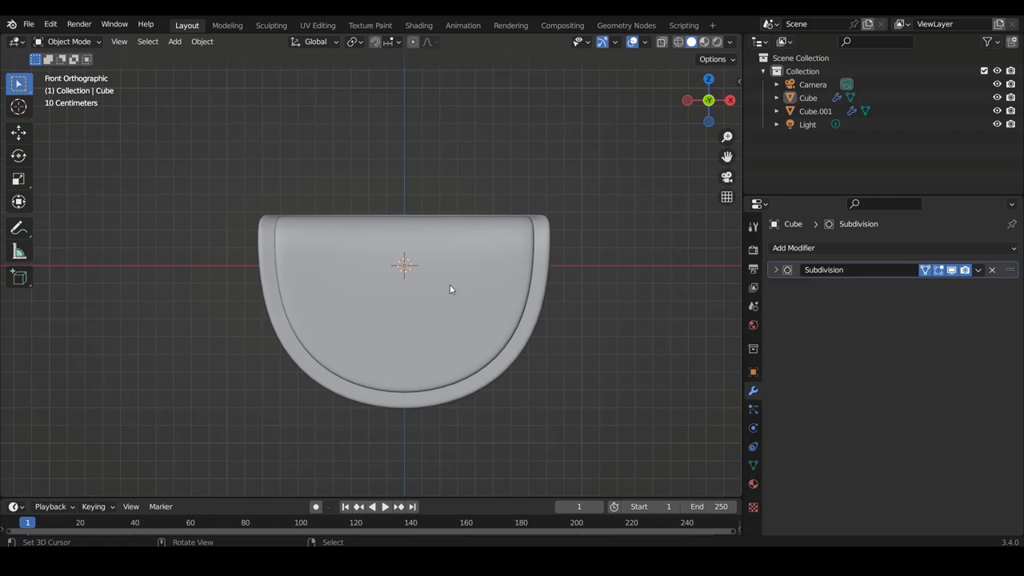
shift+middle_drag(449, 289, 434, 304)
scroll(436, 311, up, 2)
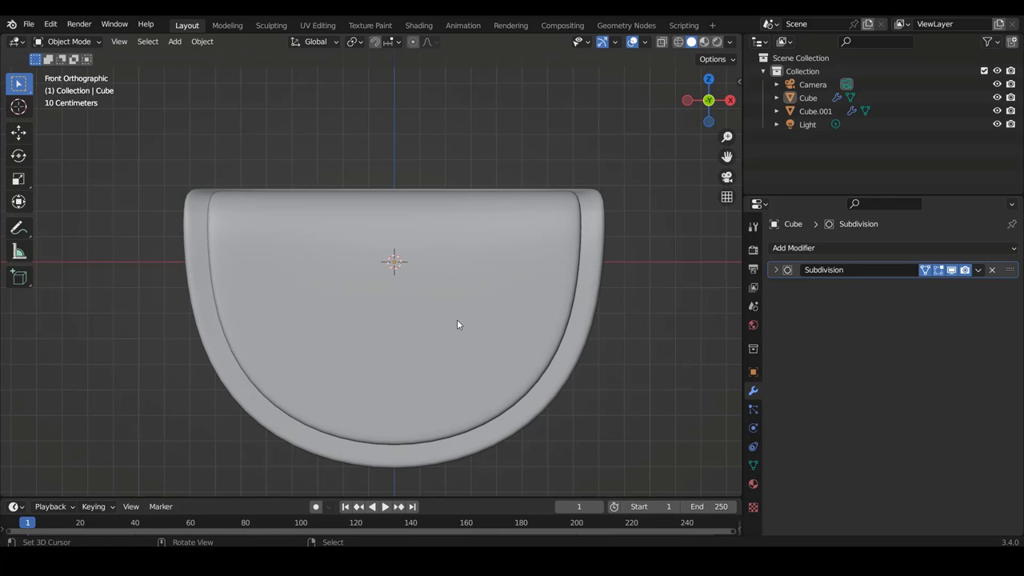
Step: Scale the cushion Cube.001 down to sit inside the bowl's rim, then deselect it
click(461, 322)
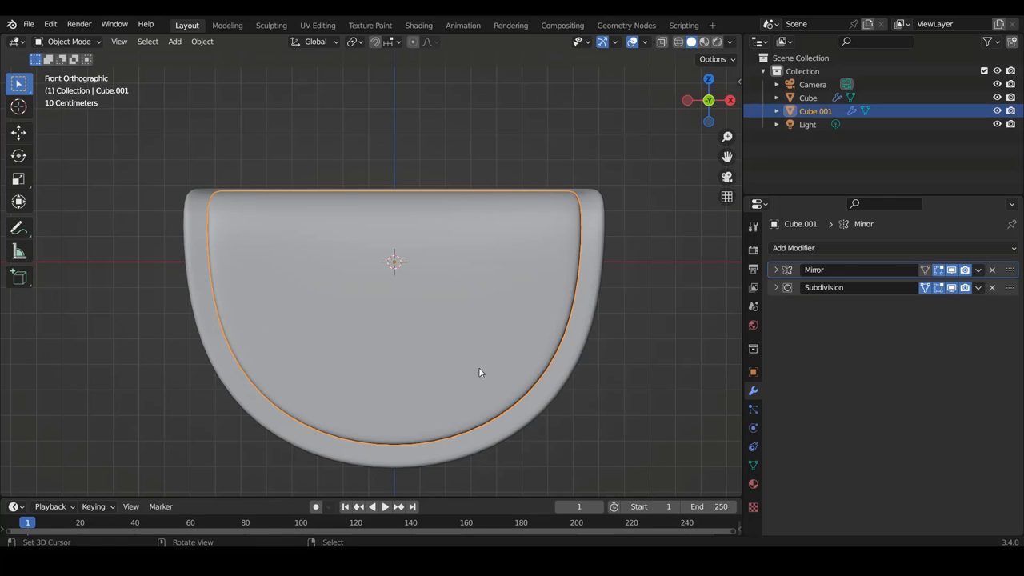
key(s)
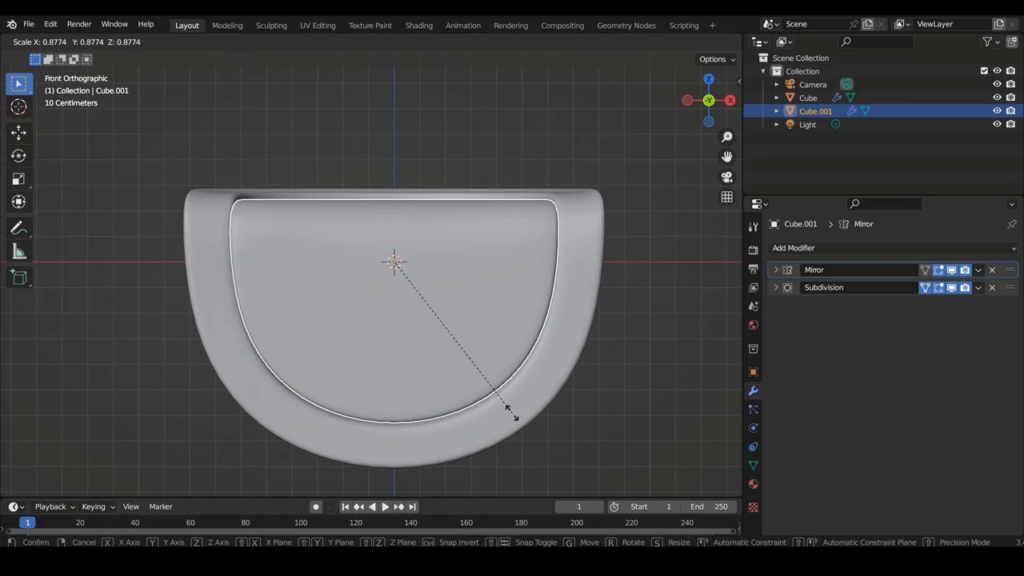
click(513, 413)
key(alt+a)
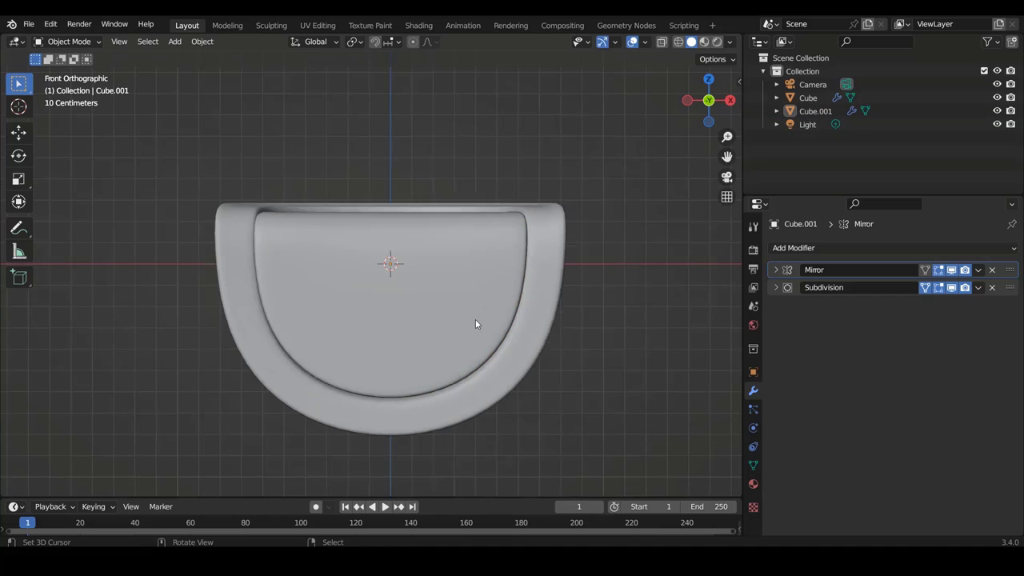
scroll(474, 317, down, 4)
scroll(431, 300, up, 2)
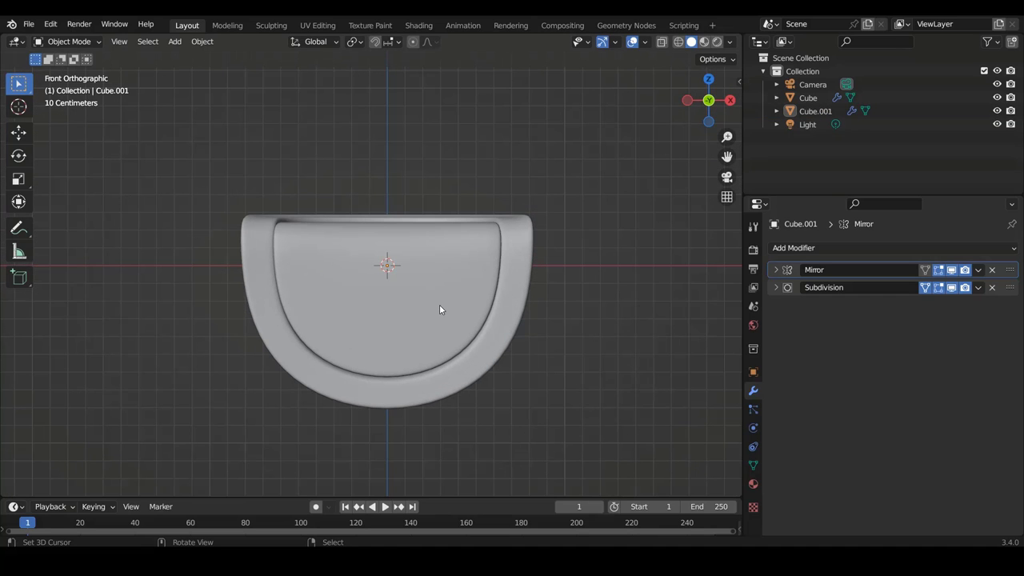
key(shift+a)
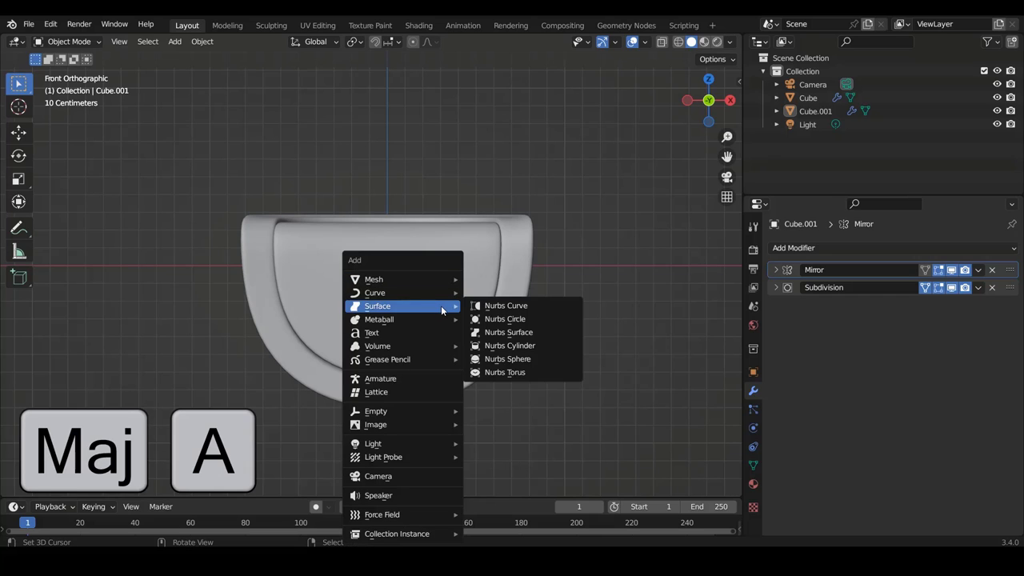
mouse_move(400, 279)
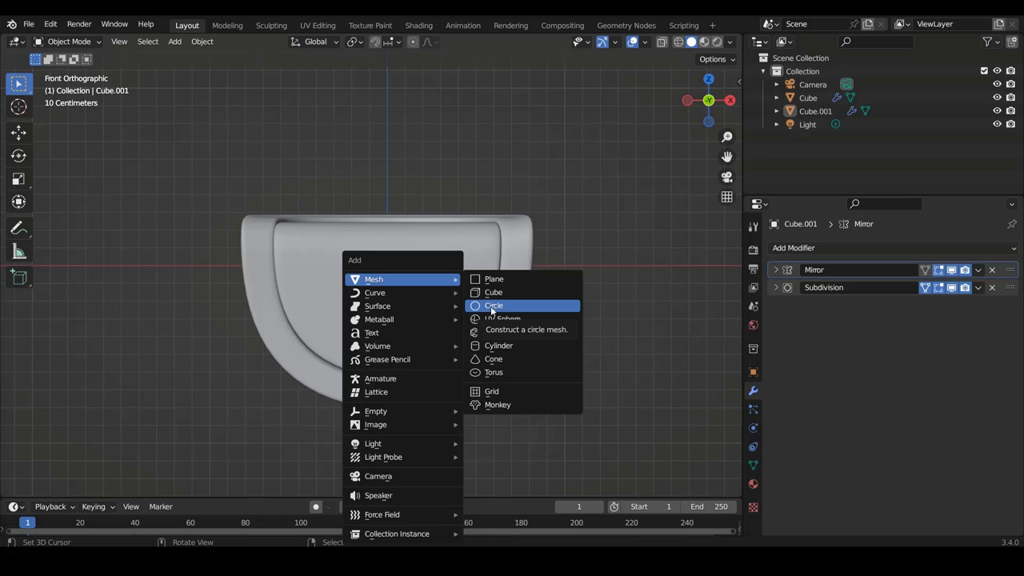
Step: Add a Circle mesh, isolate it, and rotate it upright 90° about X in Edit Mode
click(495, 308)
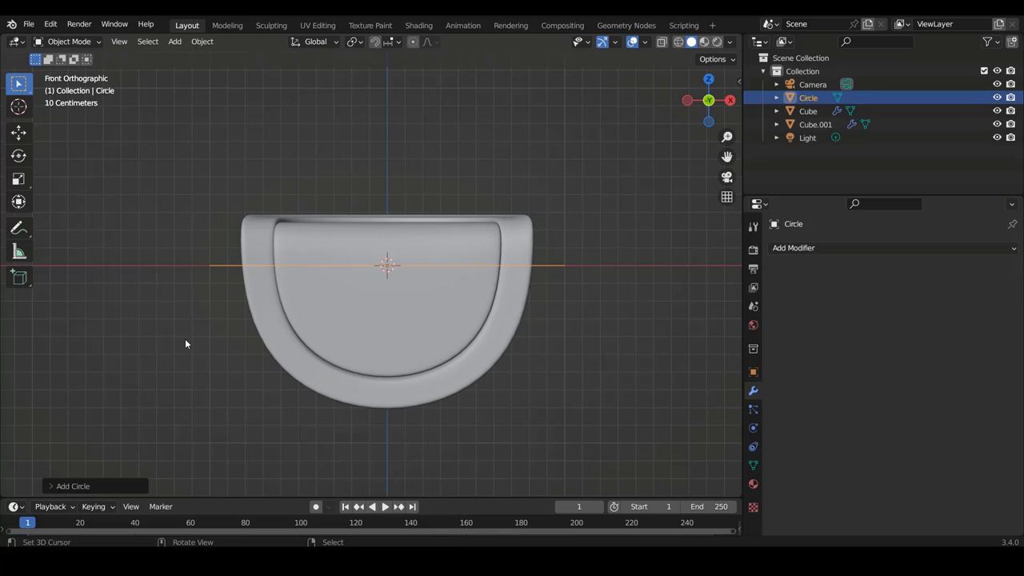
key(KP_Divide)
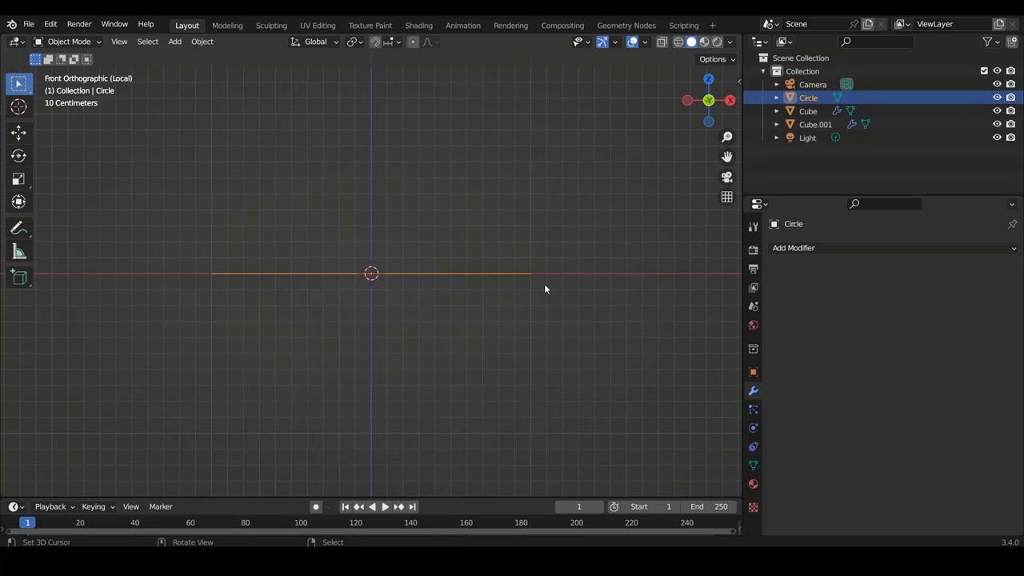
mouse_move(512, 277)
middle_down()
mouse_move(441, 248)
mouse_move(451, 288)
middle_up()
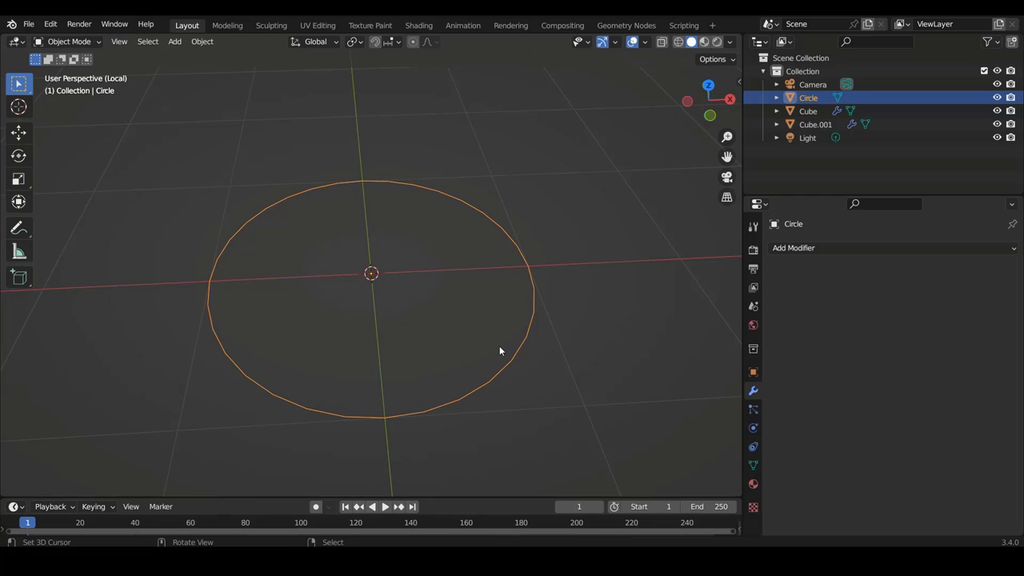
key(Tab)
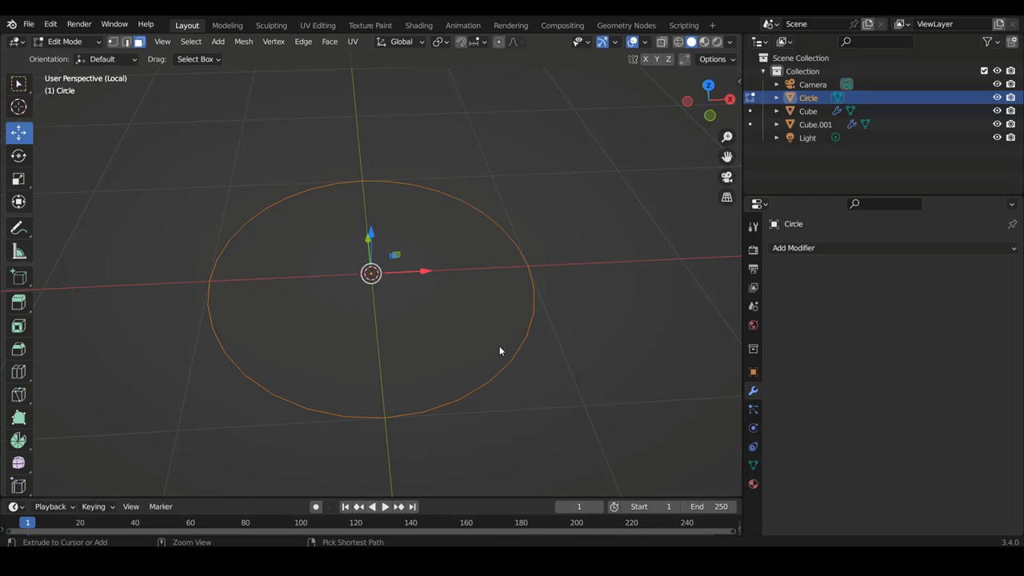
key(ctrl+Tab)
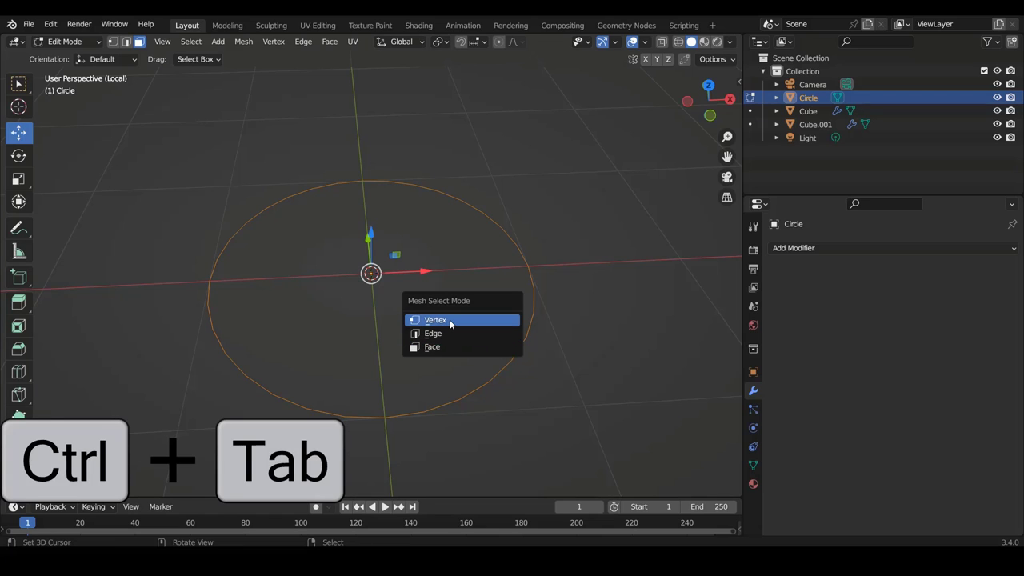
click(450, 321)
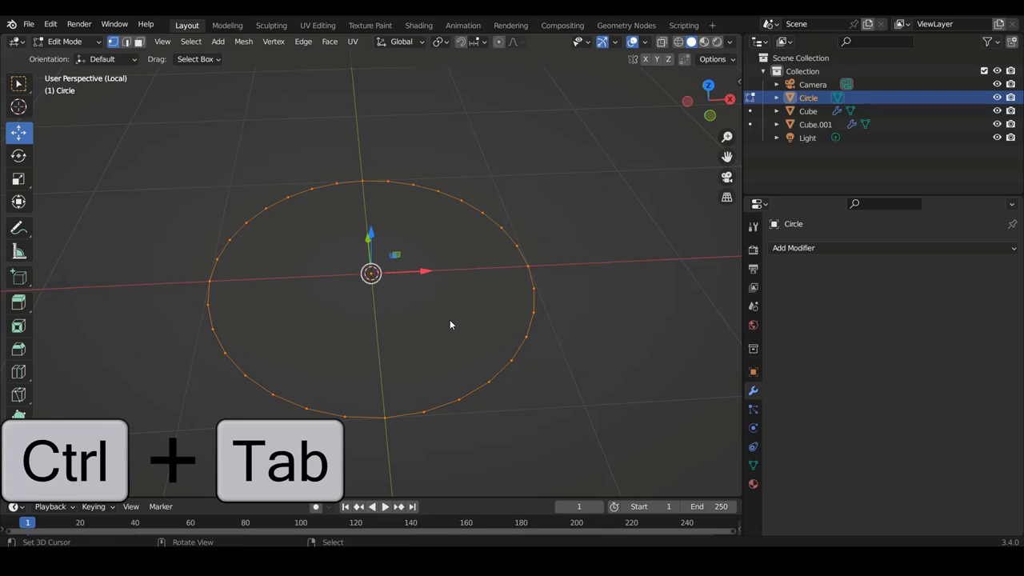
key(KP_1)
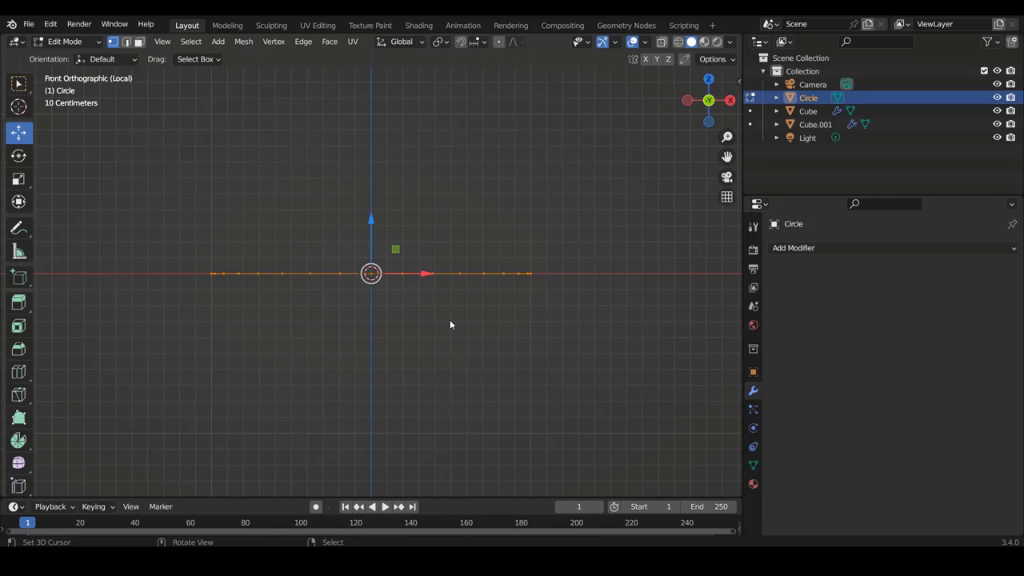
text(rx90)
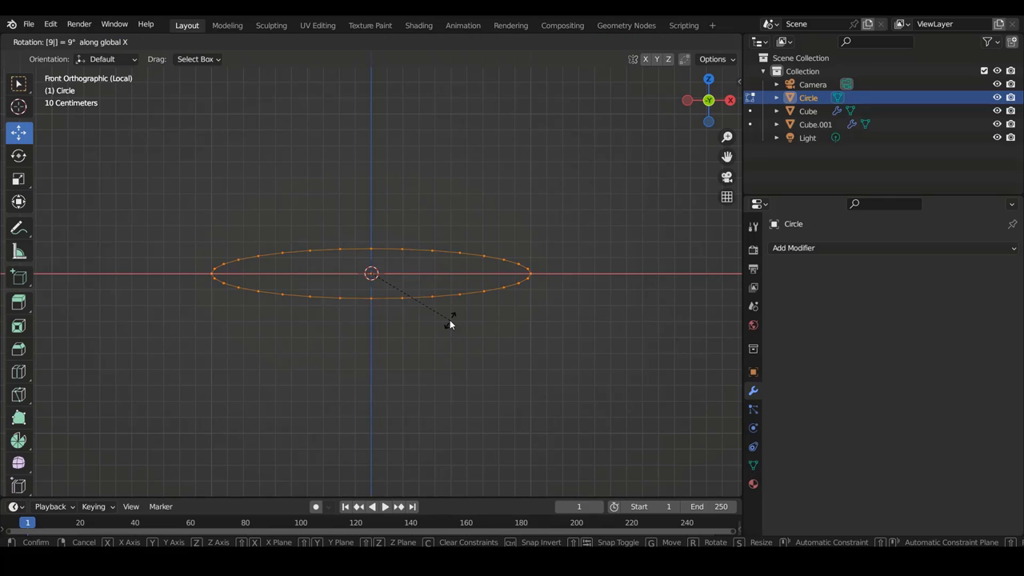
key(Return)
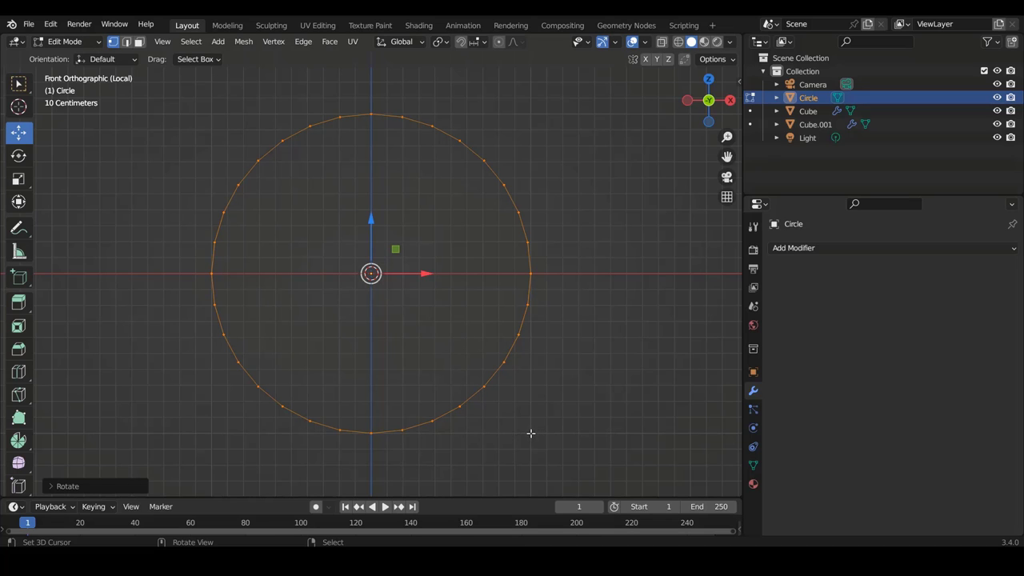
Step: Extrude the circle's outline and scale it inward into successively smaller rings
key(e)
key(s)
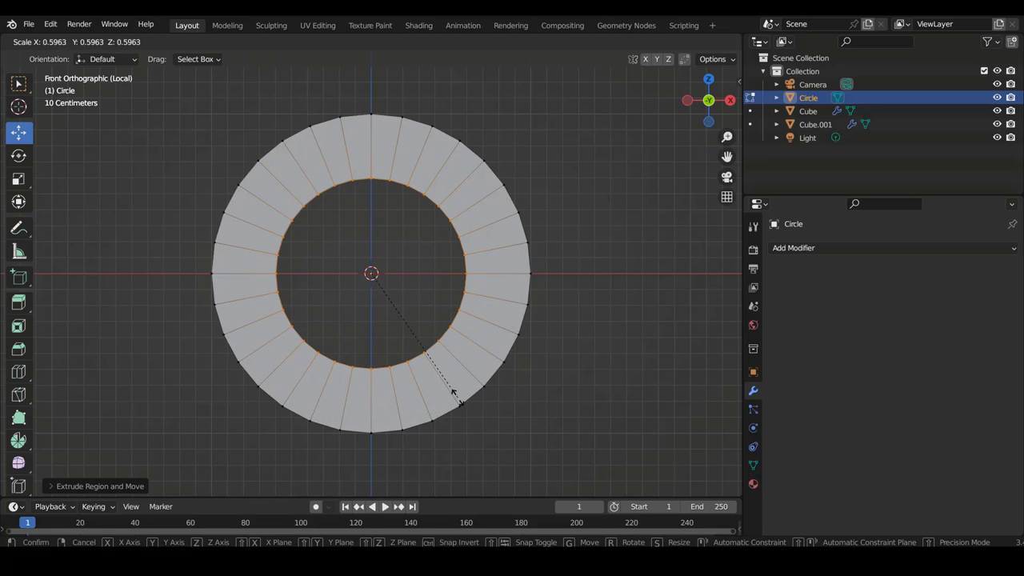
click(452, 393)
key(e)
right_click(493, 374)
key(s)
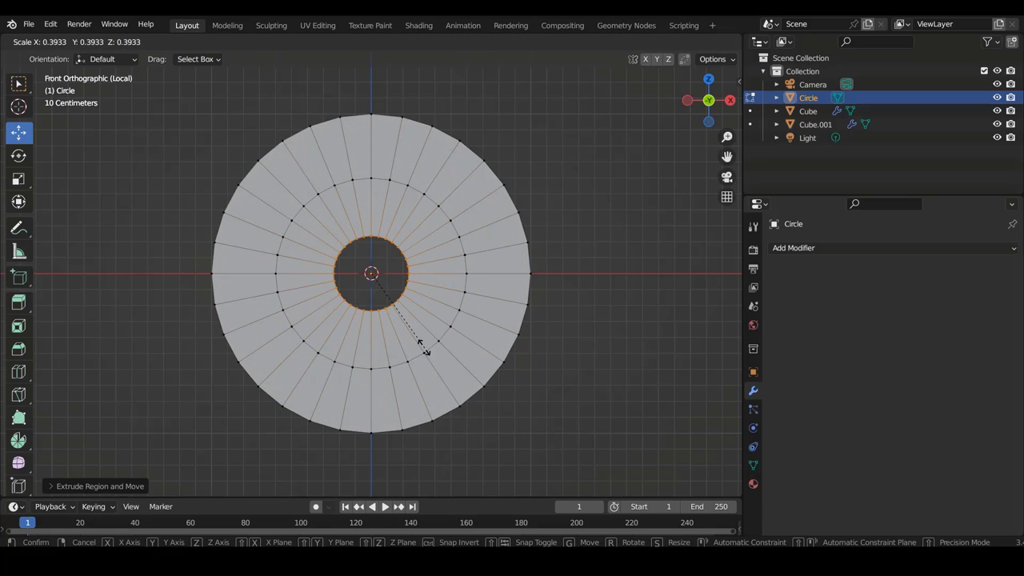
click(434, 346)
key(s)
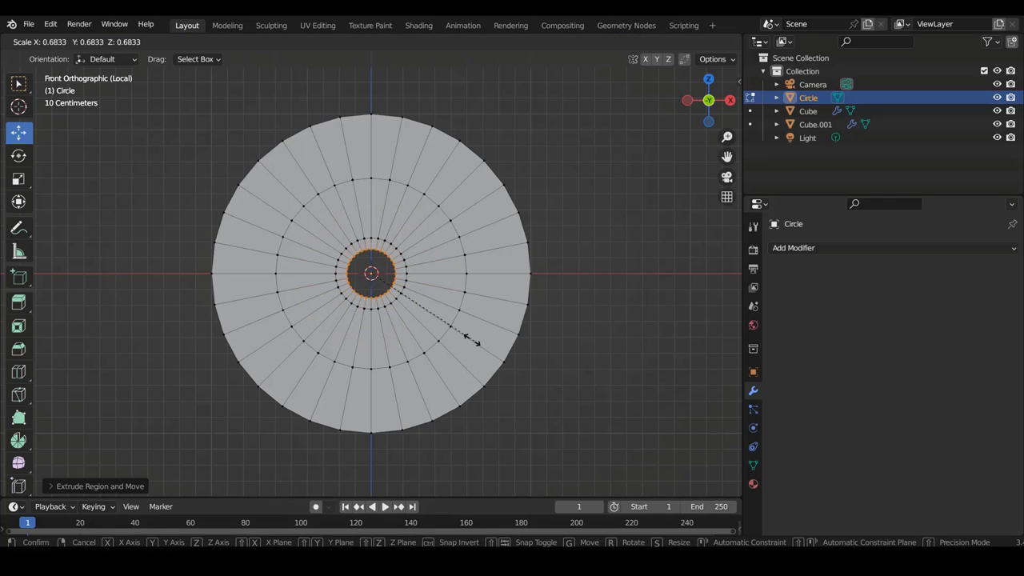
click(387, 291)
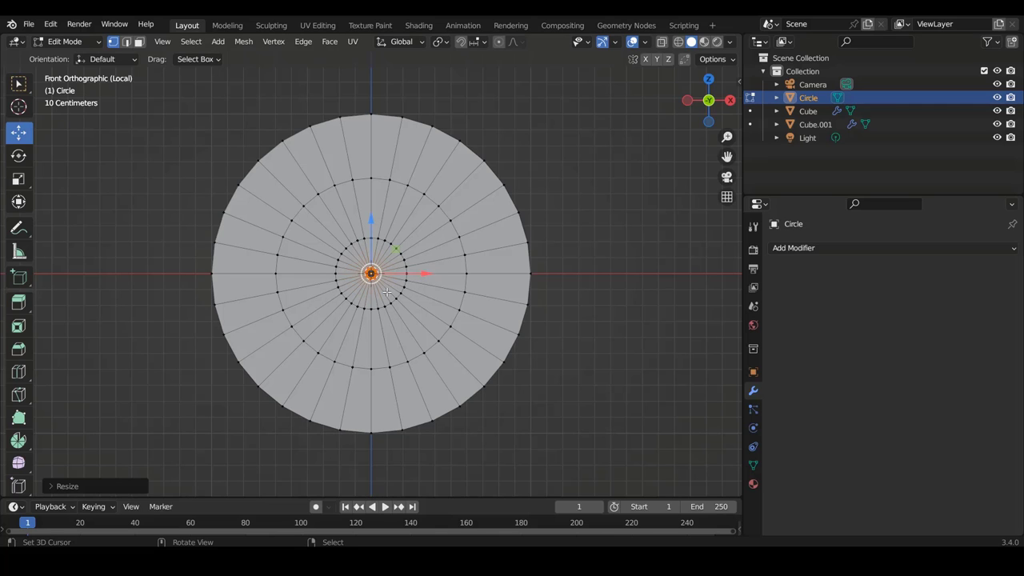
Step: Shrink the innermost ring further until only a tiny ring remains at the centre
scroll(377, 296, up, 4)
scroll(377, 296, up, 5)
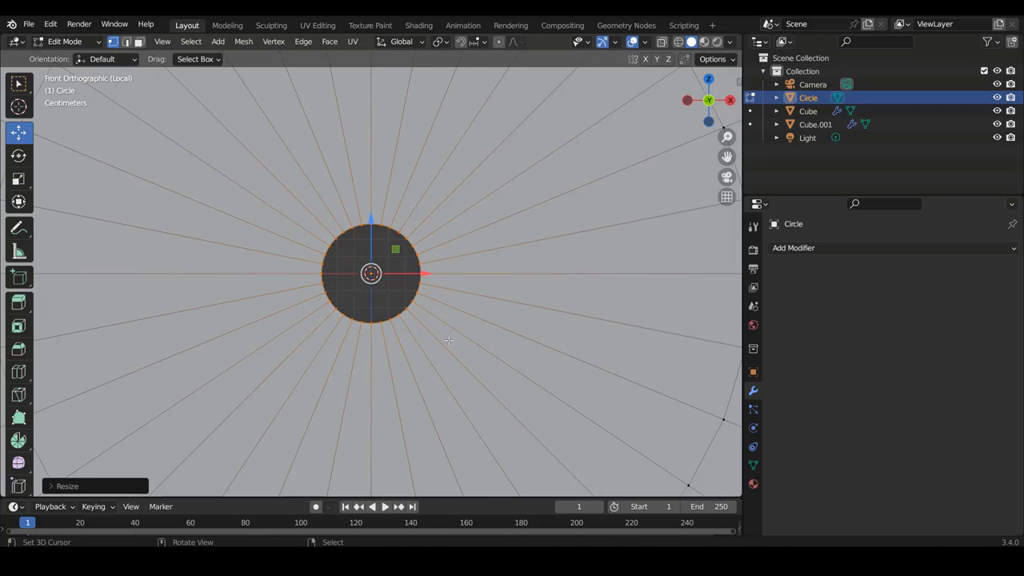
key(s)
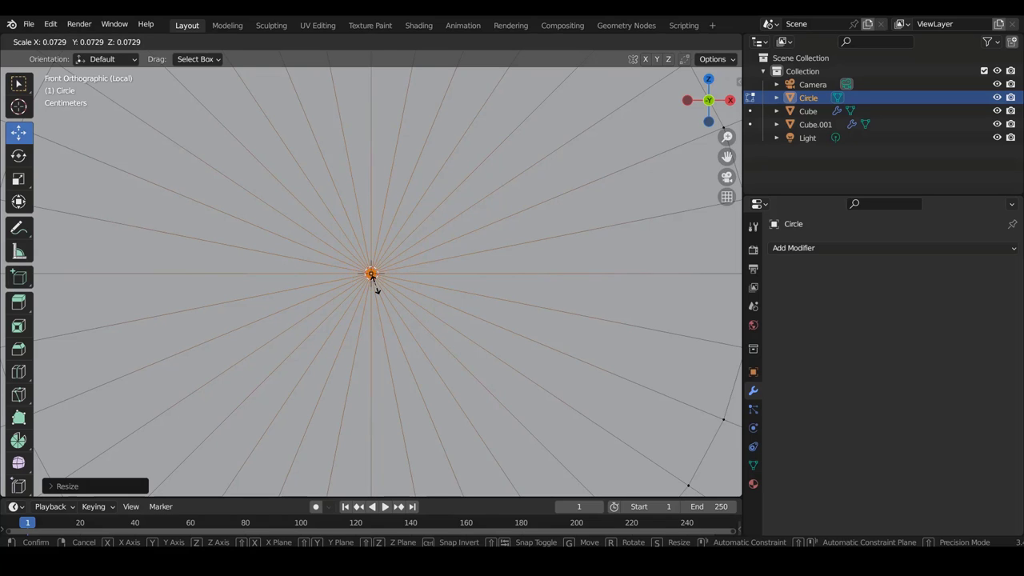
click(372, 276)
scroll(384, 280, down, 2)
scroll(412, 285, down, 2)
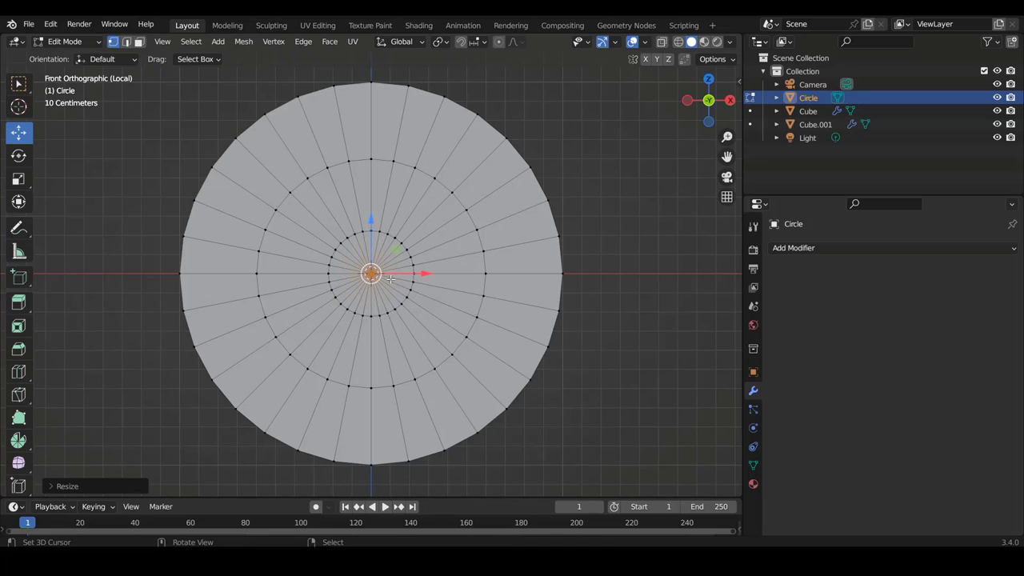
shift+middle_drag(377, 264, 384, 224)
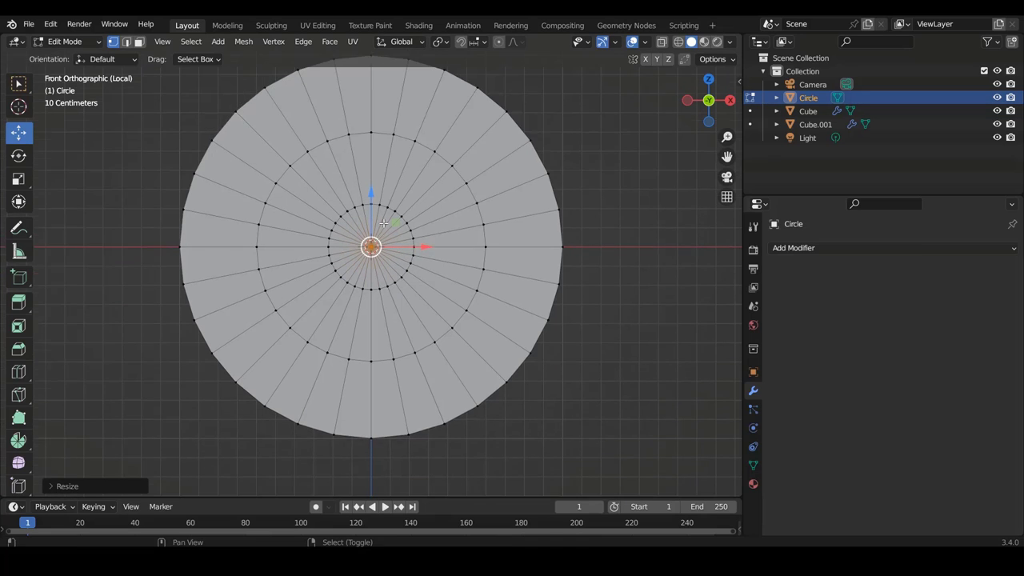
scroll(384, 224, up, 5)
scroll(385, 224, up, 2)
scroll(384, 224, up, 2)
shift+scroll(377, 286, down, 3)
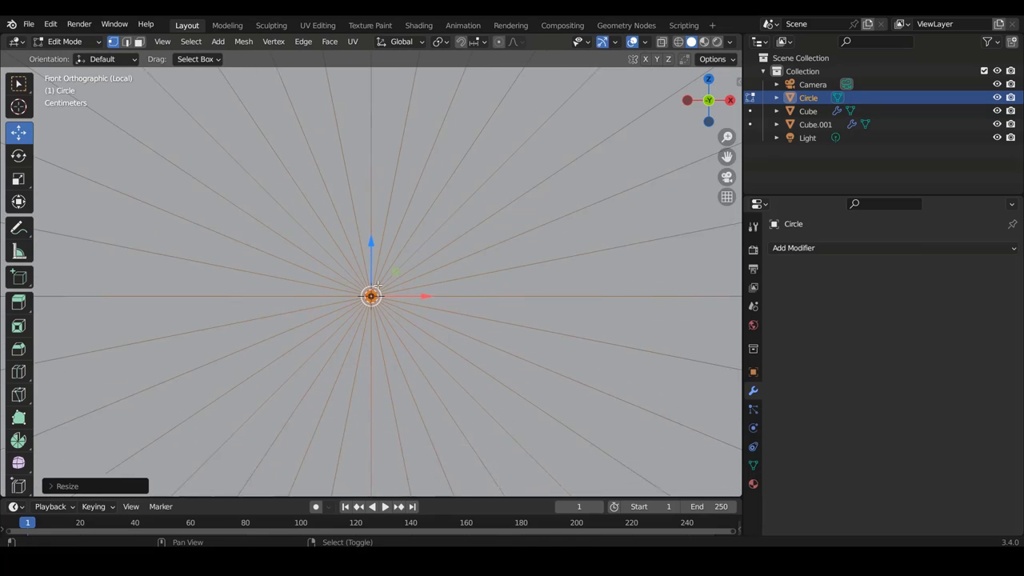
scroll(377, 286, up, 2)
scroll(416, 353, up, 3)
key(s)
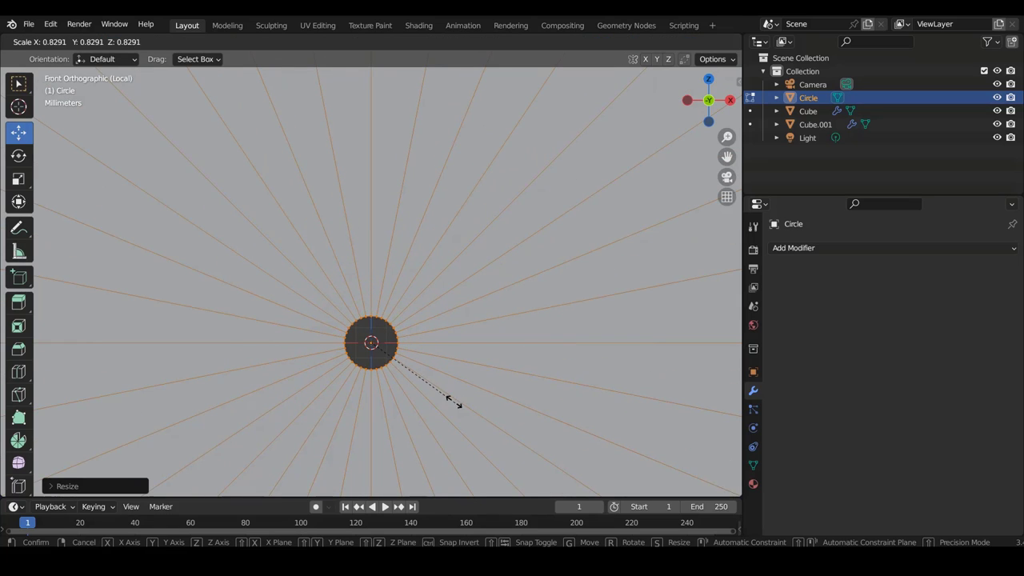
click(386, 358)
shift+scroll(416, 328, down, 3)
scroll(430, 318, down, 4)
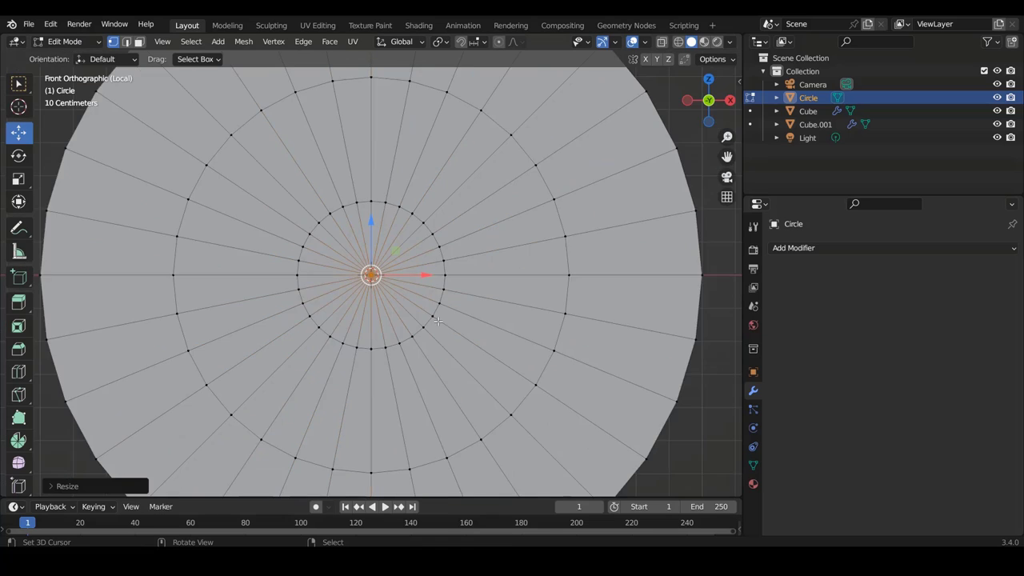
scroll(439, 321, down, 1)
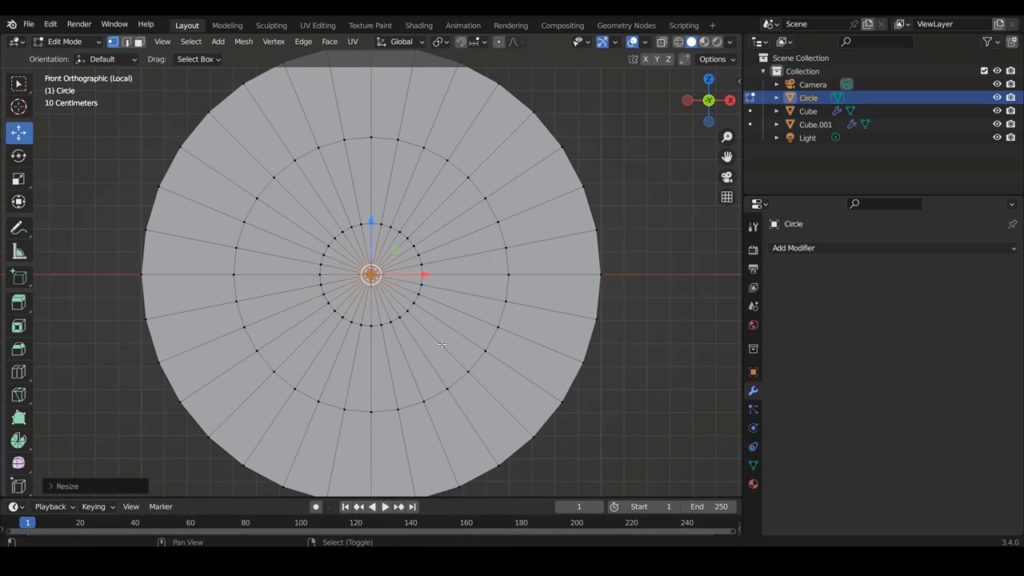
shift+scroll(441, 344, down, 1)
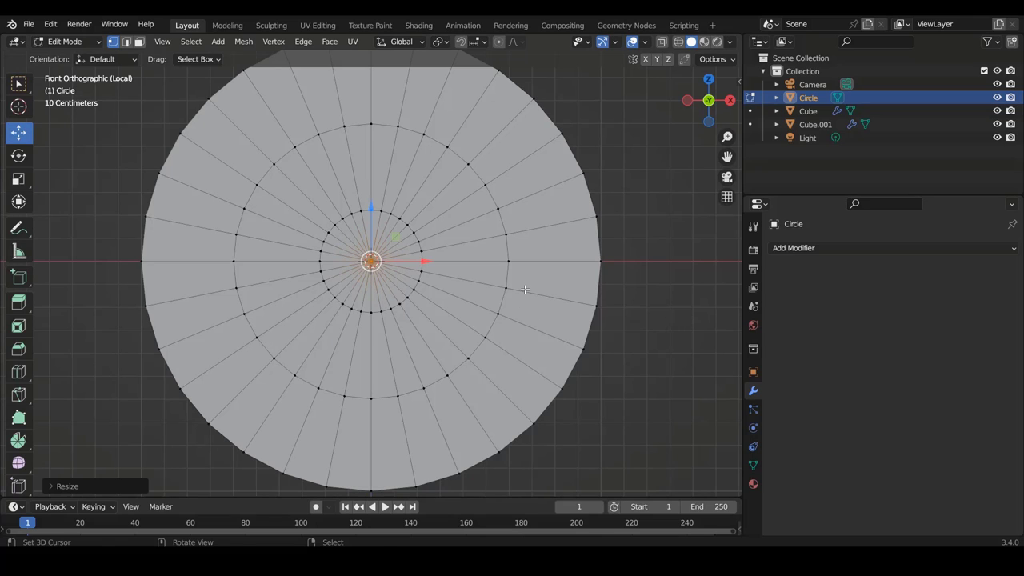
key(ctrl+Tab)
Step: In face select mode, delete the two stacked outer-ring faces on the circle's right rim
click(466, 317)
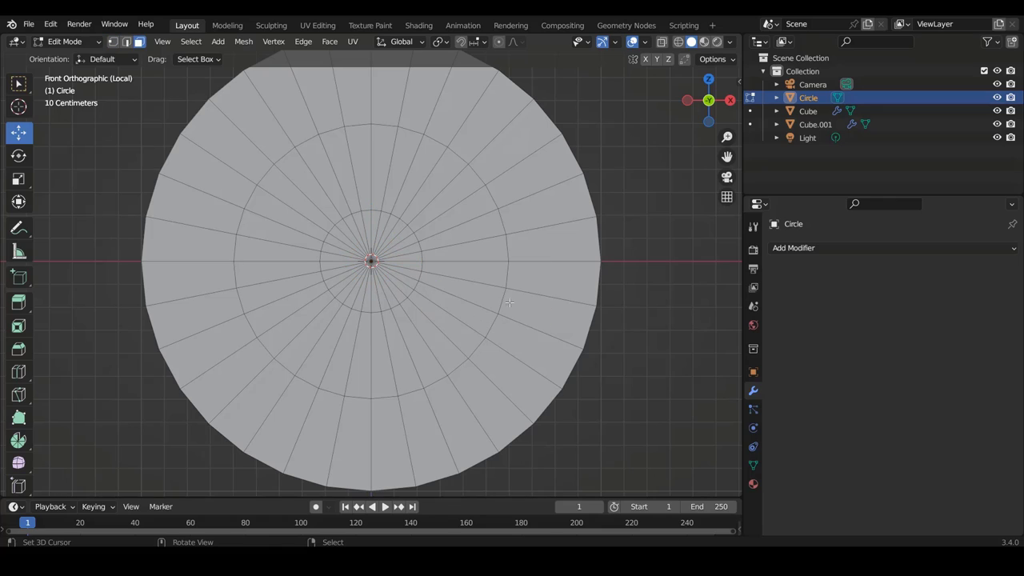
click(526, 305)
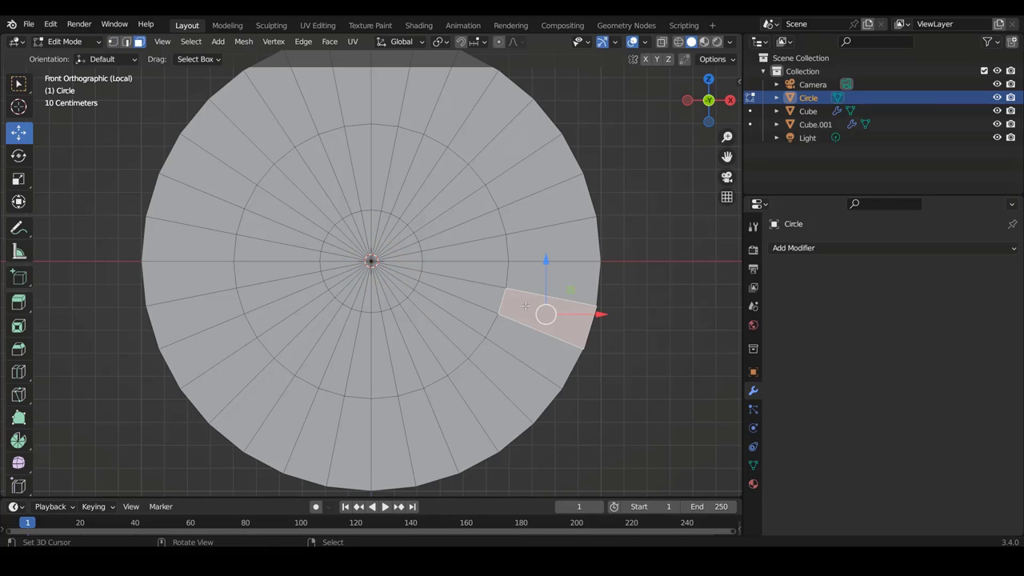
click(551, 278)
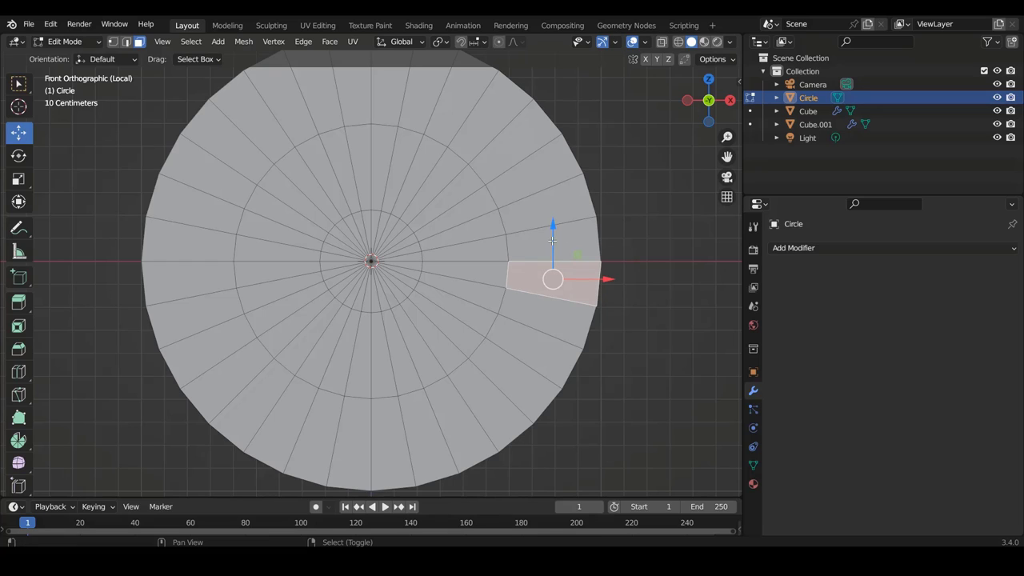
shift+click(553, 240)
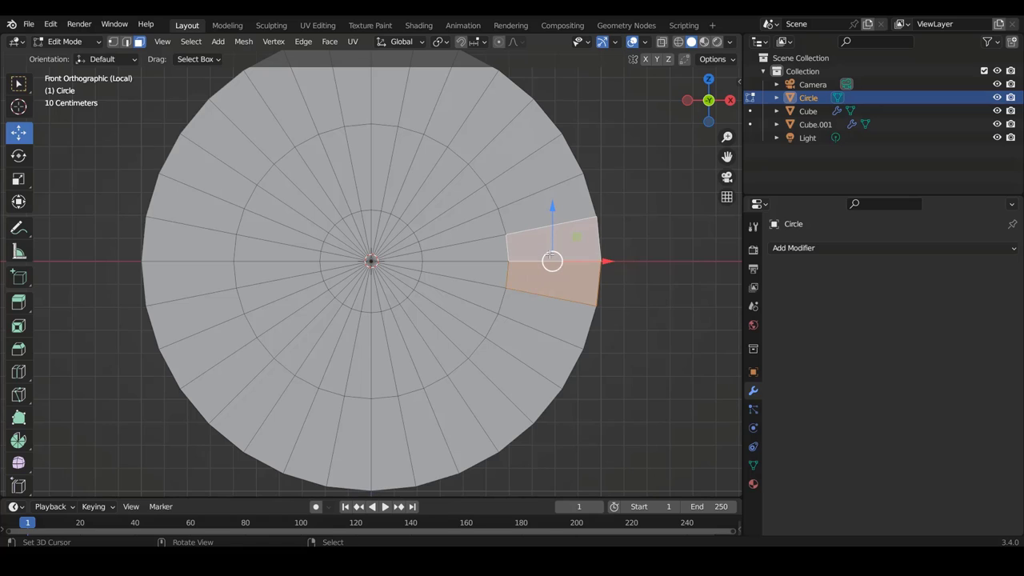
key(x)
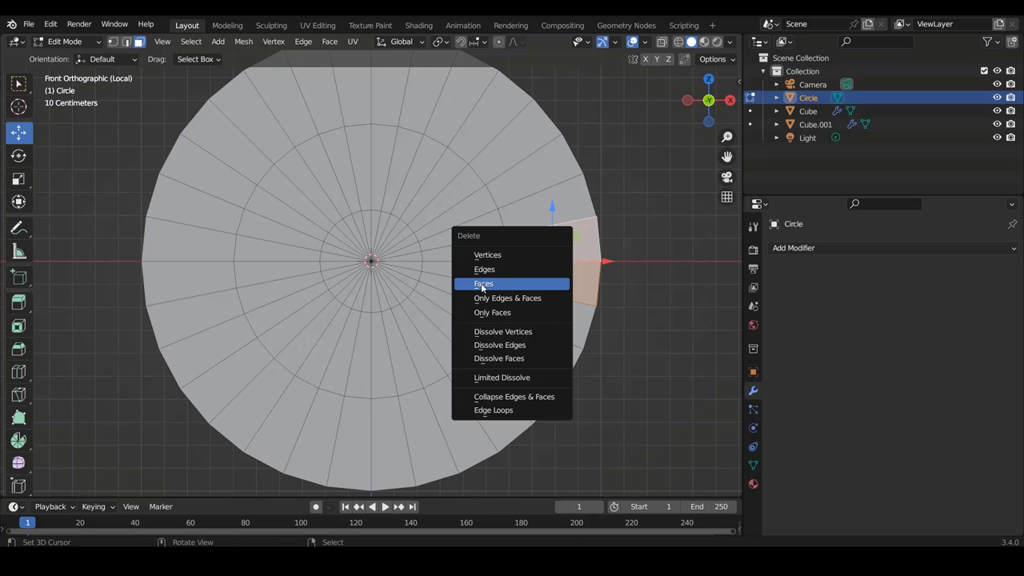
click(483, 285)
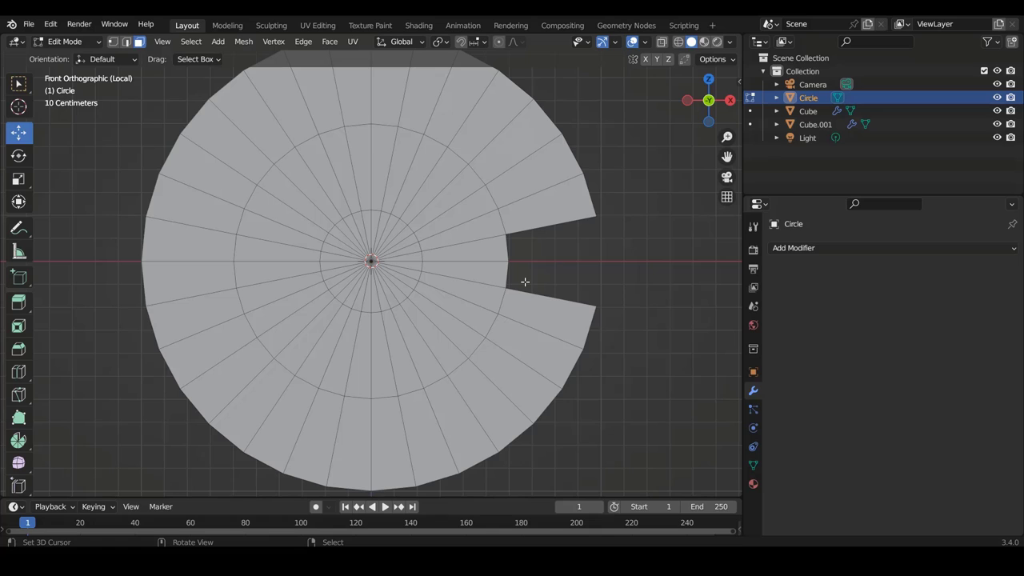
key(ctrl+Tab)
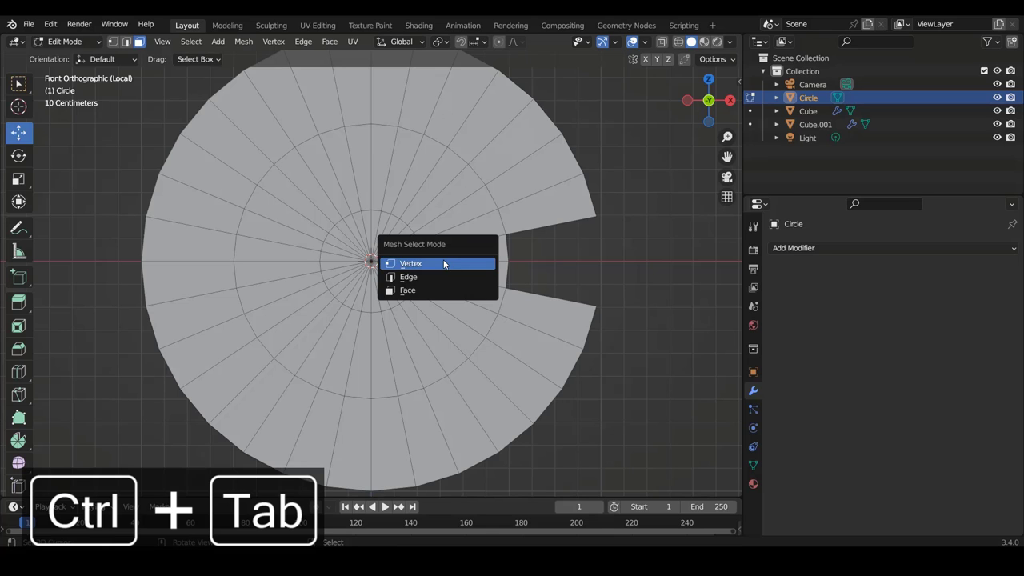
Step: In vertex mode, pull the notch's inner corner toward the centre and move its upper and lower vertices inward
click(444, 264)
shift+middle_drag(480, 256, 447, 256)
scroll(503, 250, up, 4)
scroll(502, 250, up, 1)
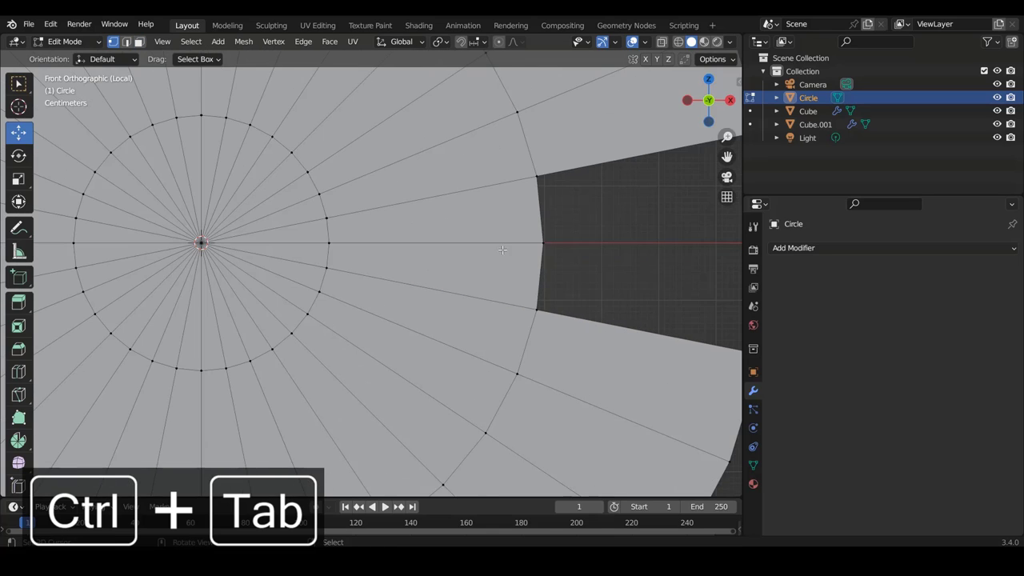
drag(535, 242, 403, 243)
drag(536, 176, 539, 193)
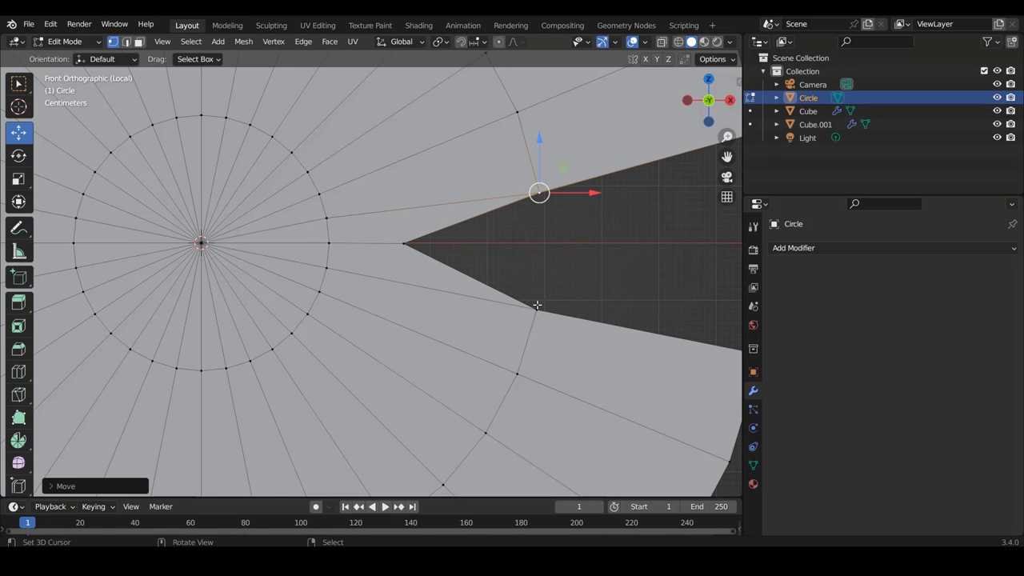
drag(537, 311, 542, 291)
Step: Refine the upper and lower notch vertices into a V wedge, checking the shape in Object Mode
scroll(516, 274, down, 3)
key(Tab)
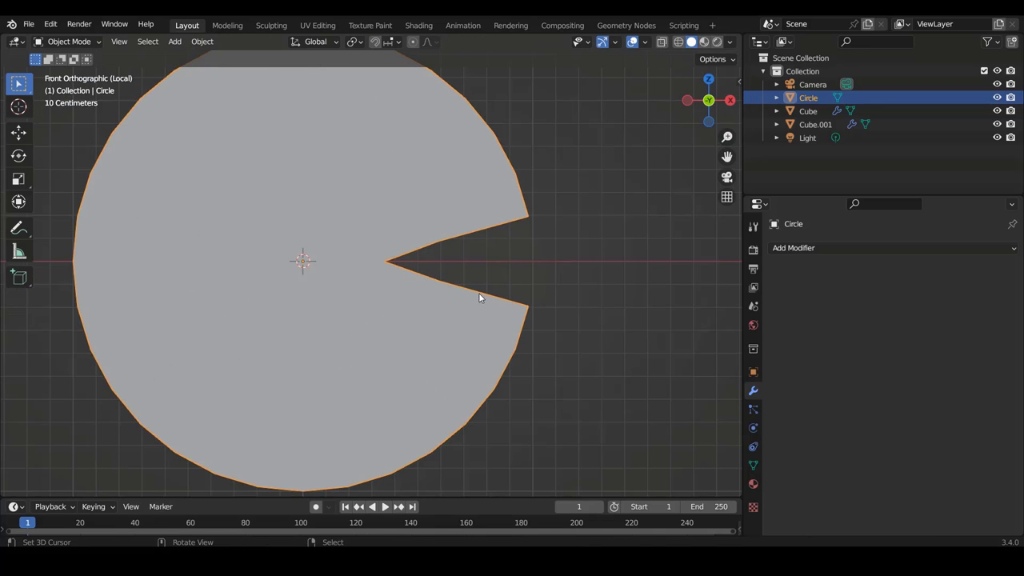
key(Tab)
scroll(477, 274, up, 3)
drag(487, 221, 491, 227)
key(Tab)
key(Tab)
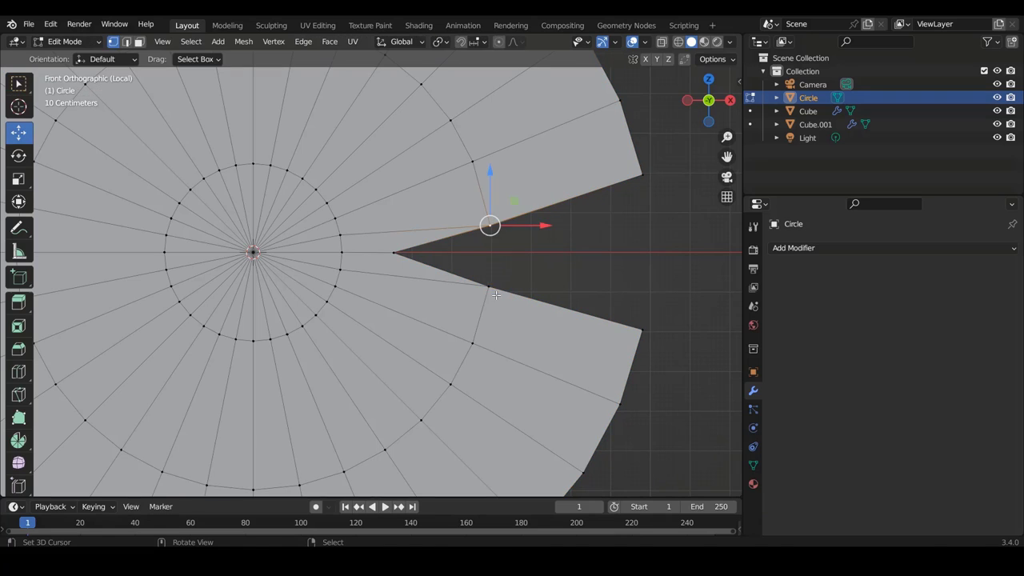
mouse_move(492, 288)
mouse_down()
mouse_move(493, 274)
mouse_move(457, 282)
mouse_up()
Step: Inspect the finished wedge notch, deselect the circle, and return to Object Mode
key(Tab)
scroll(506, 306, down, 2)
scroll(482, 296, up, 2)
key(Tab)
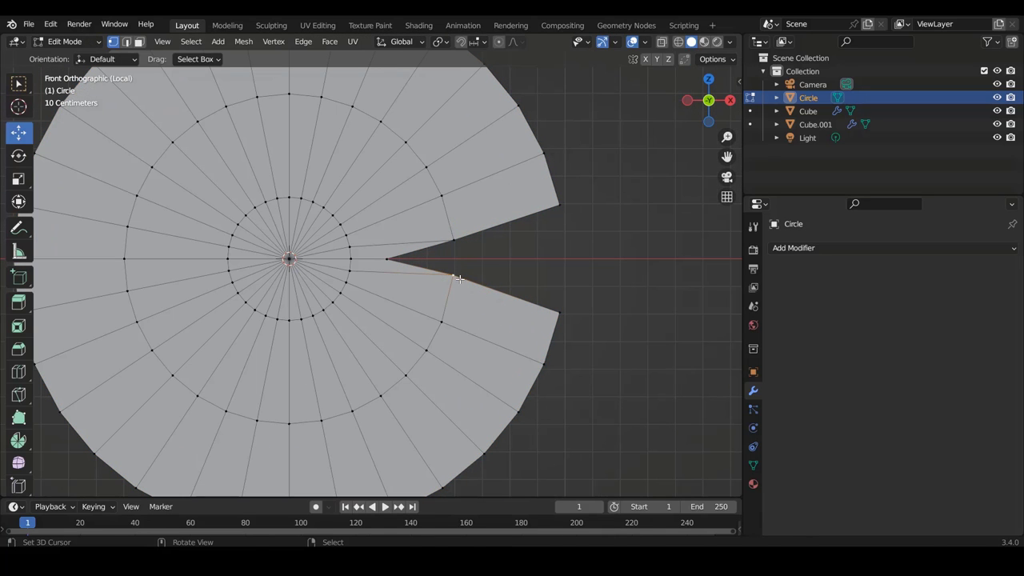
key(Tab)
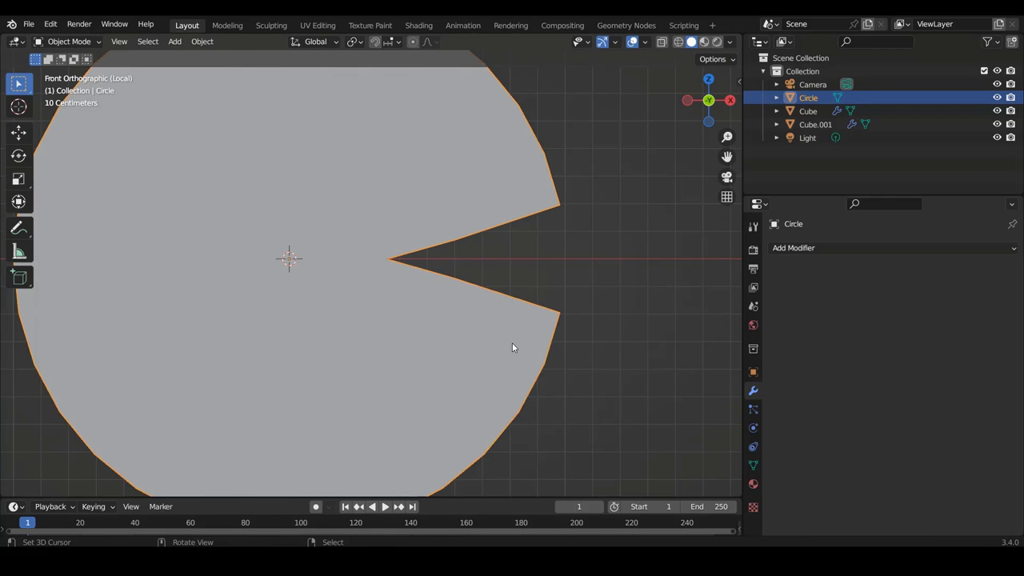
scroll(509, 332, down, 4)
click(509, 332)
ctrl+scroll(509, 332, up, 2)
scroll(511, 335, up, 3)
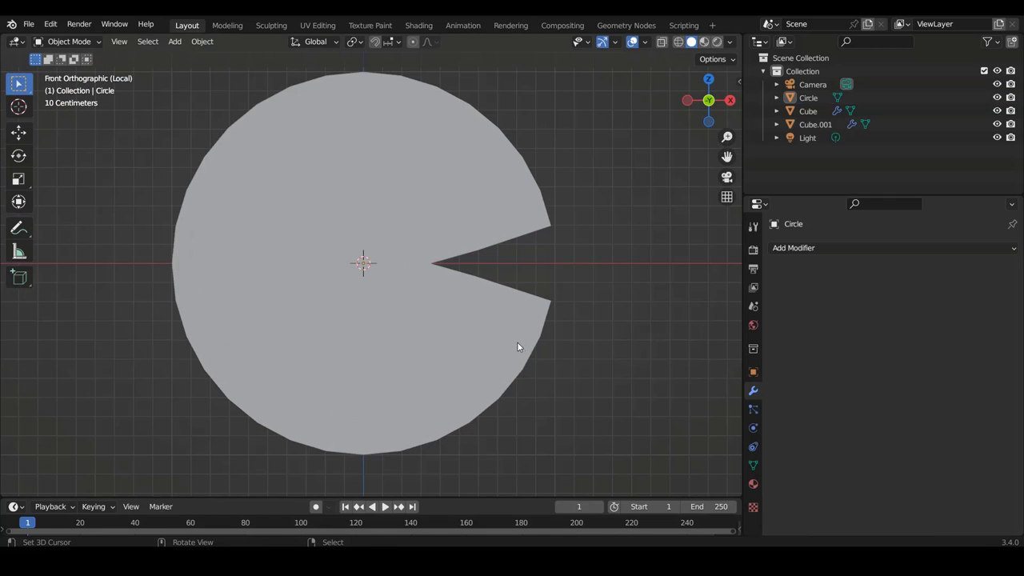
key(Tab)
key(Tab)
Step: Leave local view to show the whole chair, and scale the notched disk down in front view
mouse_move(494, 296)
middle_down()
mouse_move(290, 294)
mouse_move(470, 293)
mouse_move(461, 304)
middle_up()
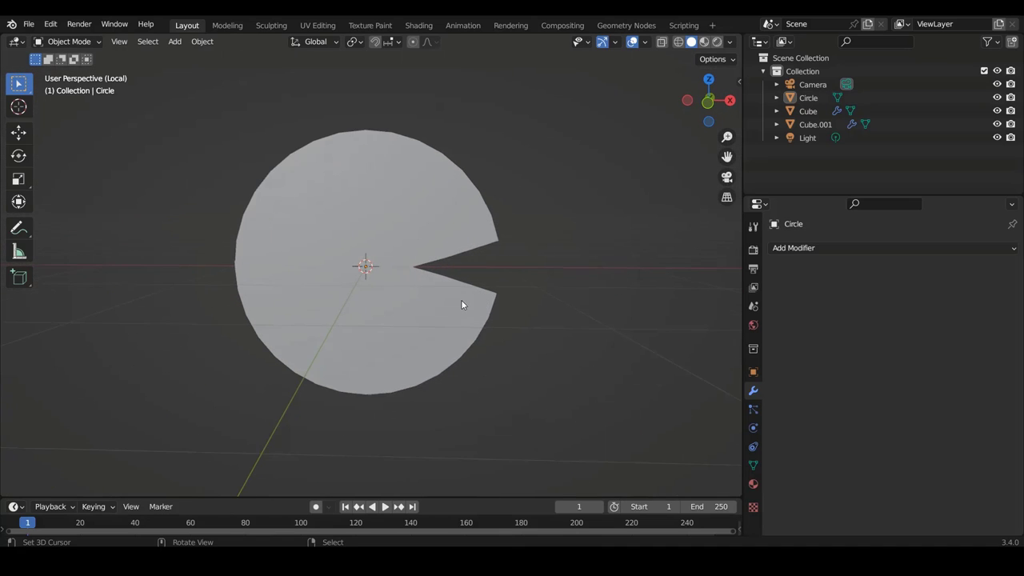
click(464, 332)
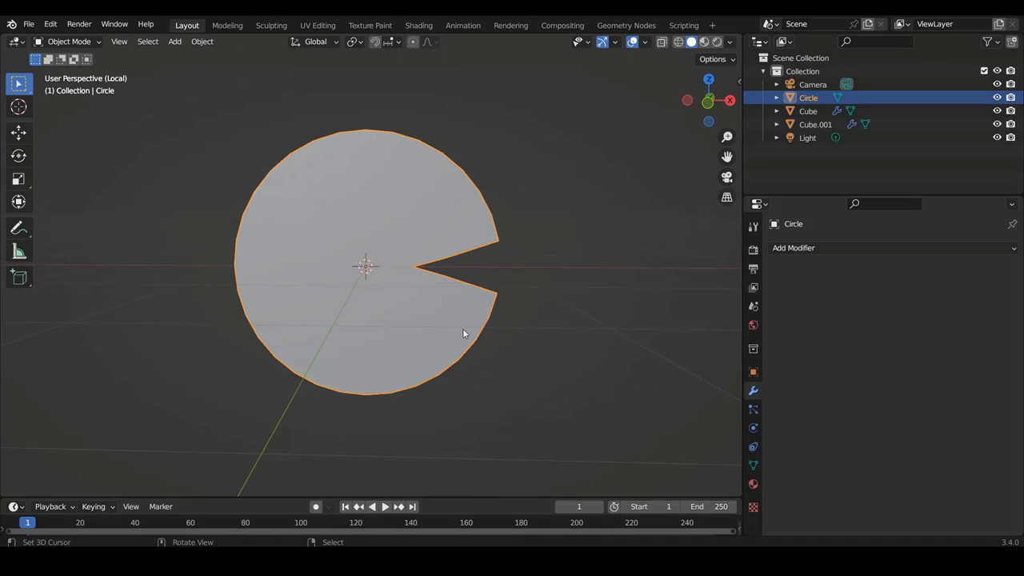
key(KP_Divide)
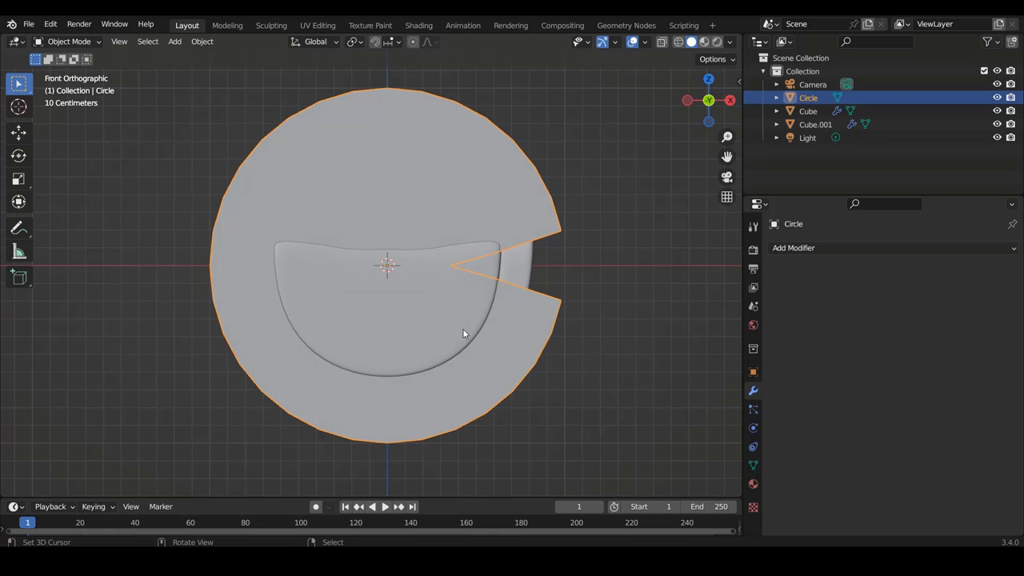
key(KP_3)
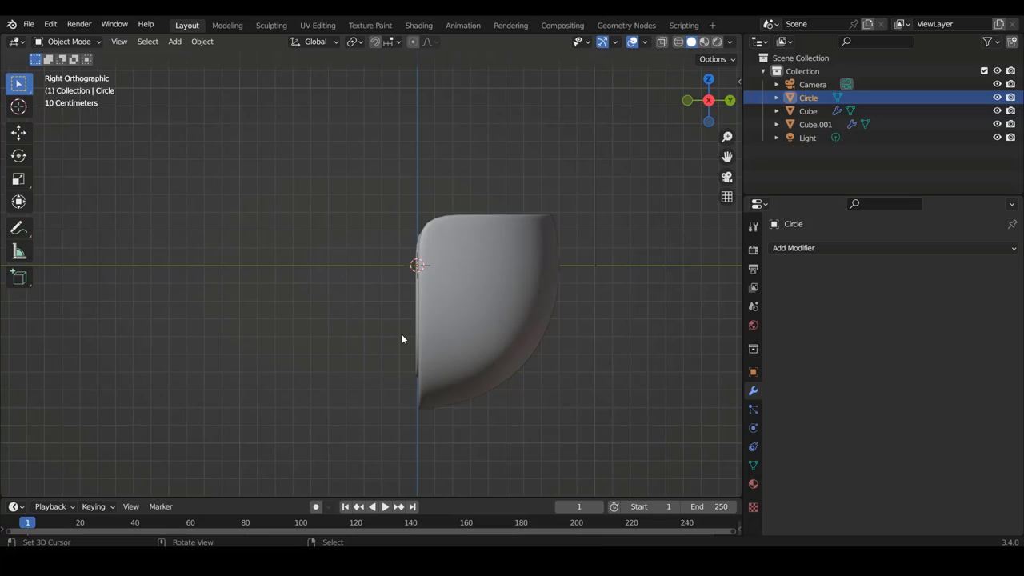
key(KP_1)
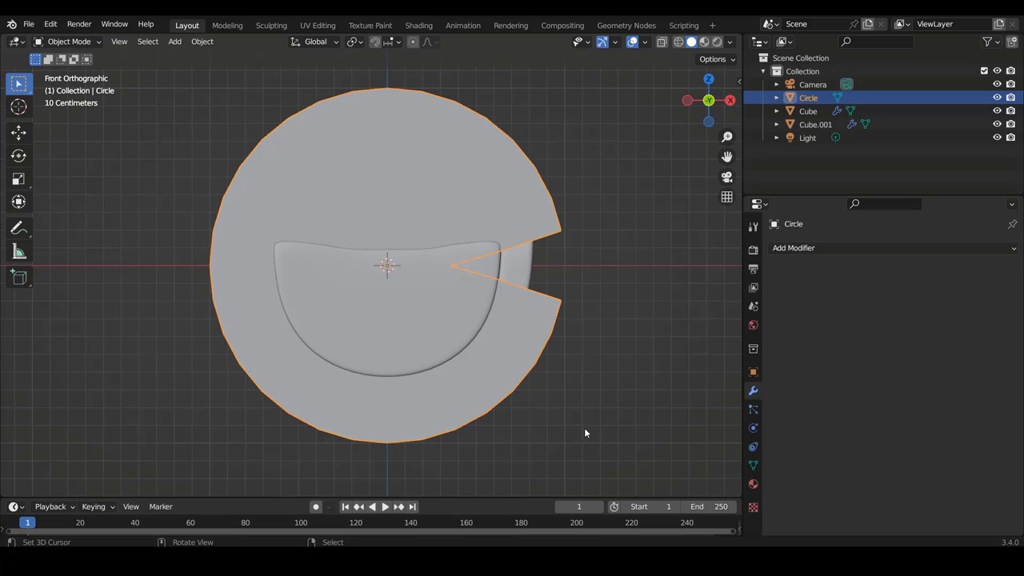
key(s)
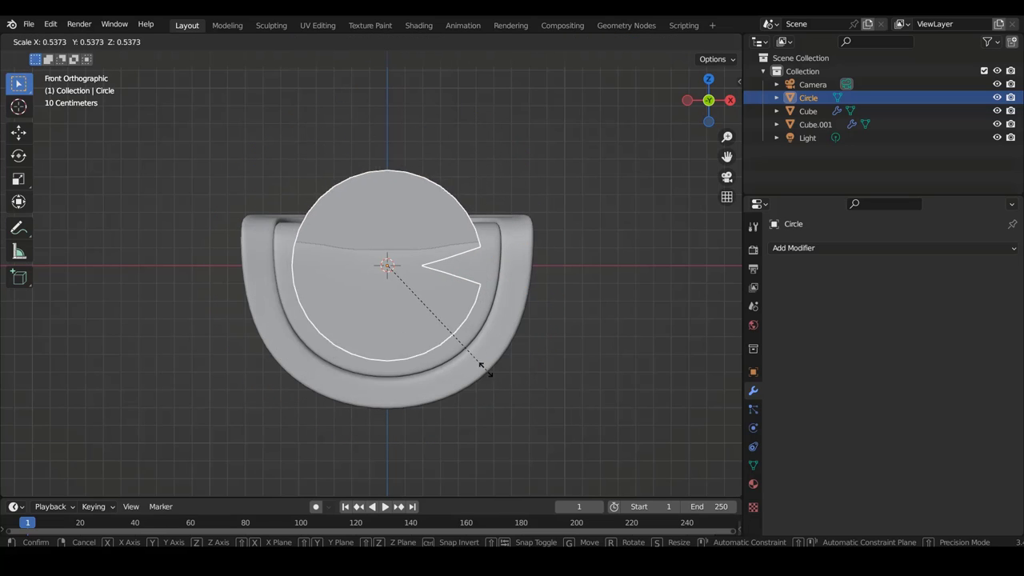
click(423, 301)
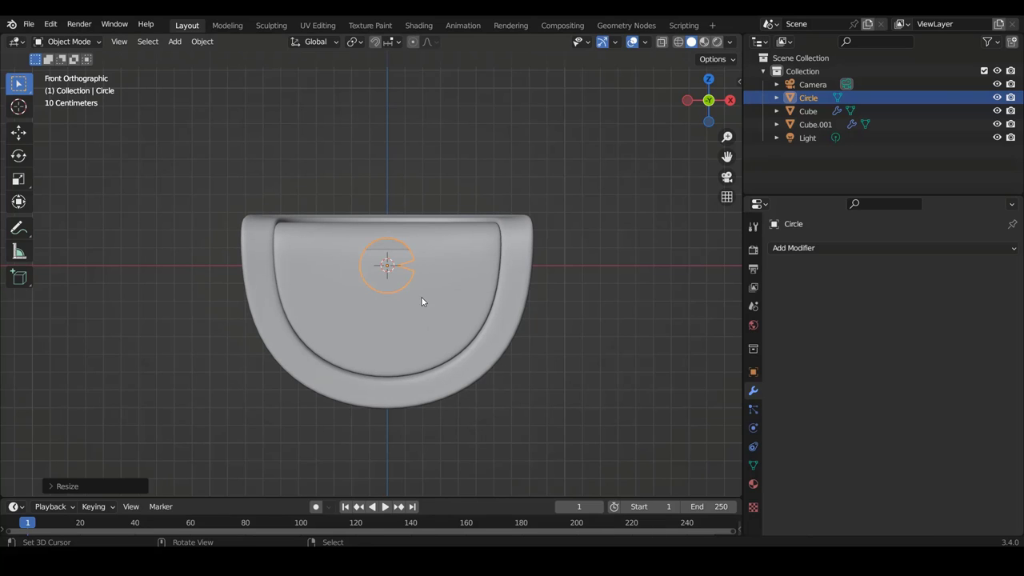
Step: In Edit Mode, move all of the disk's vertices onto the seat back surface
key(Tab)
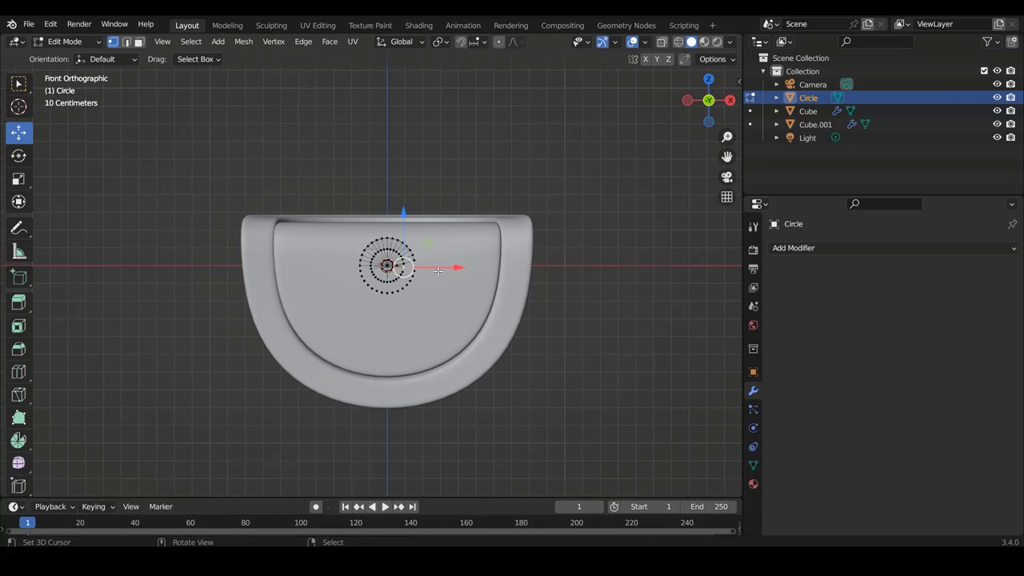
key(a)
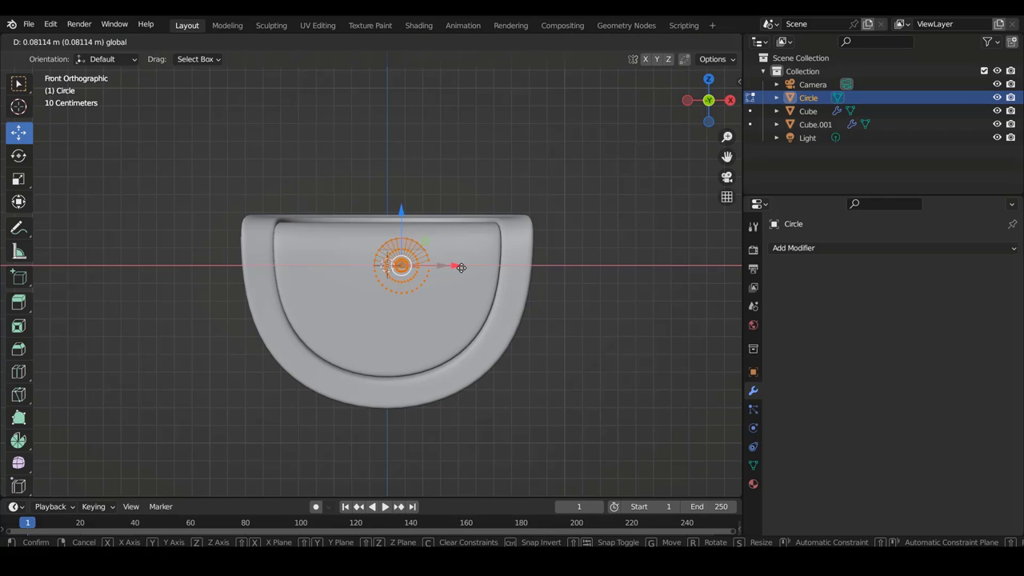
drag(441, 264, 487, 270)
middle_drag(486, 270, 493, 278)
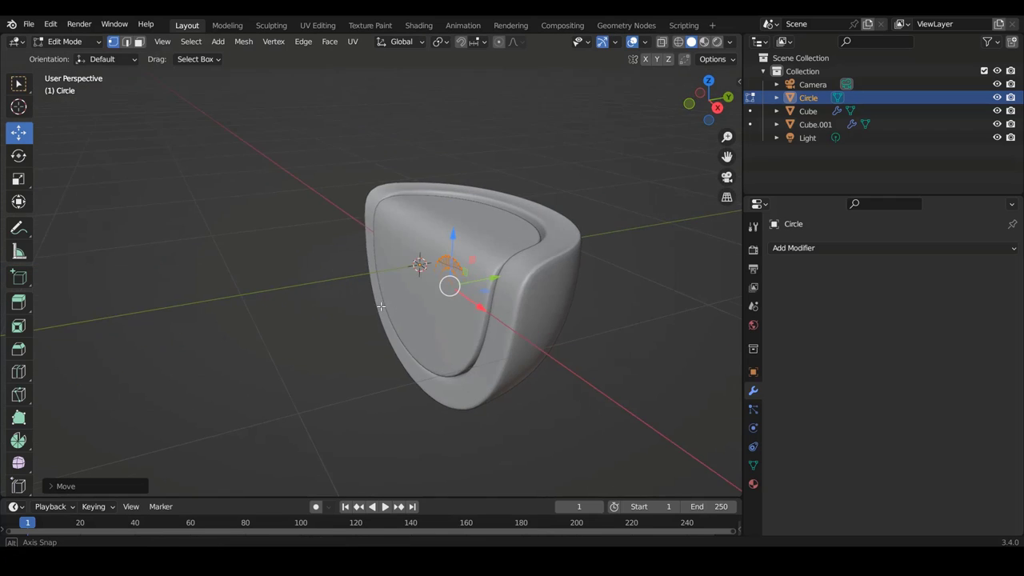
key(g)
click(470, 289)
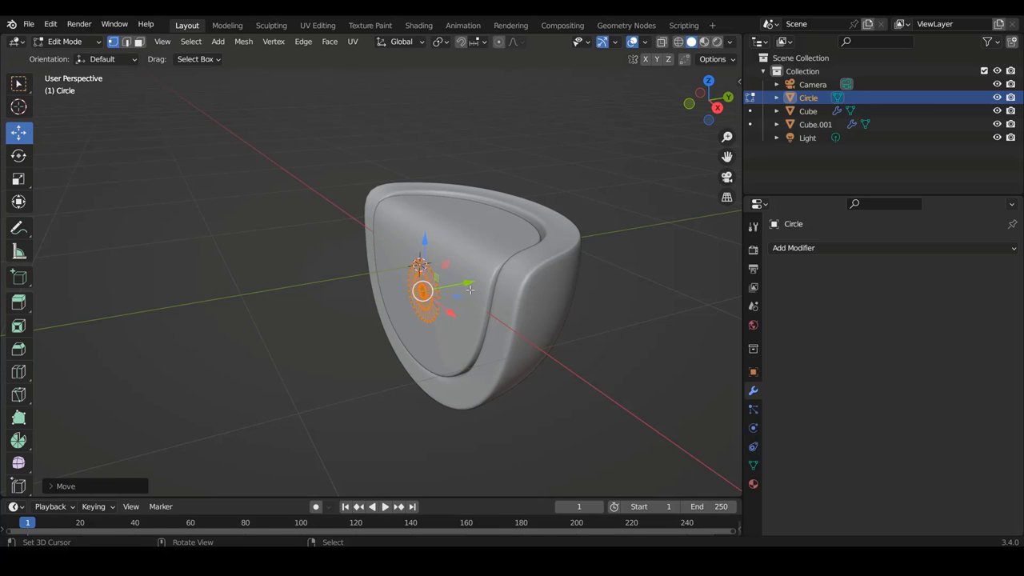
Step: In front view, enlarge the disk about 1.79 times and place it right of centre
key(KP_1)
scroll(478, 288, up, 3)
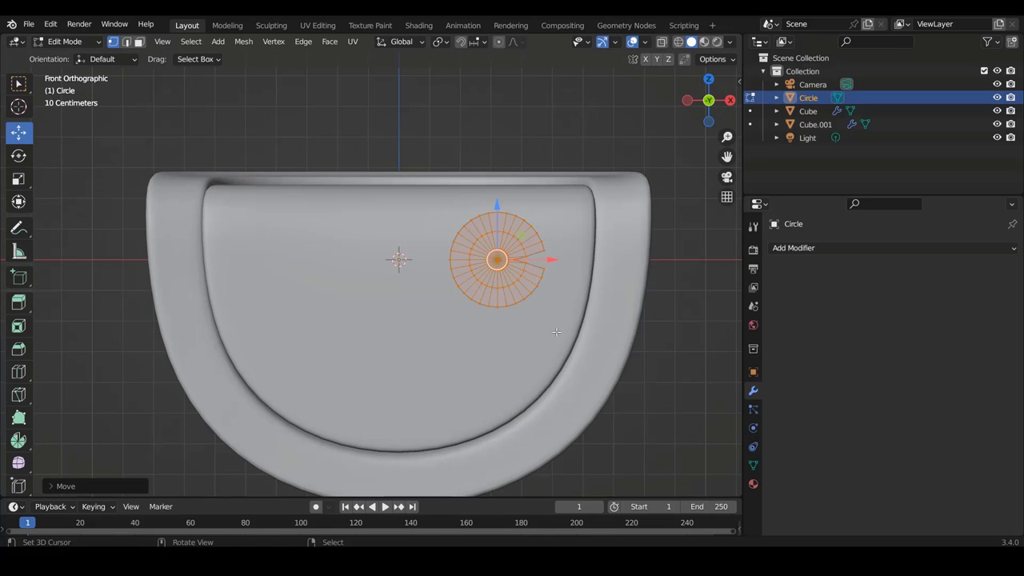
key(s)
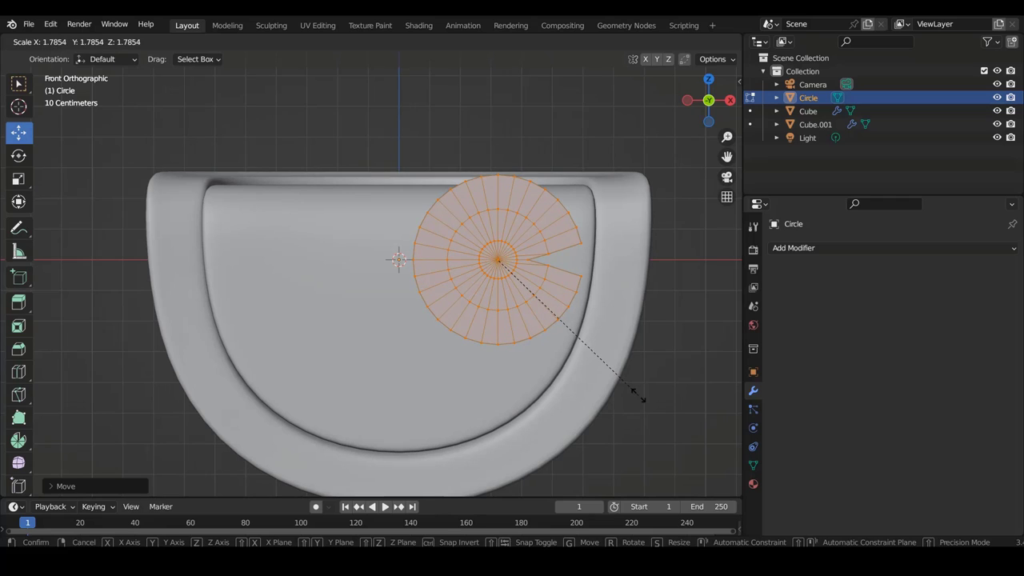
click(583, 353)
key(g)
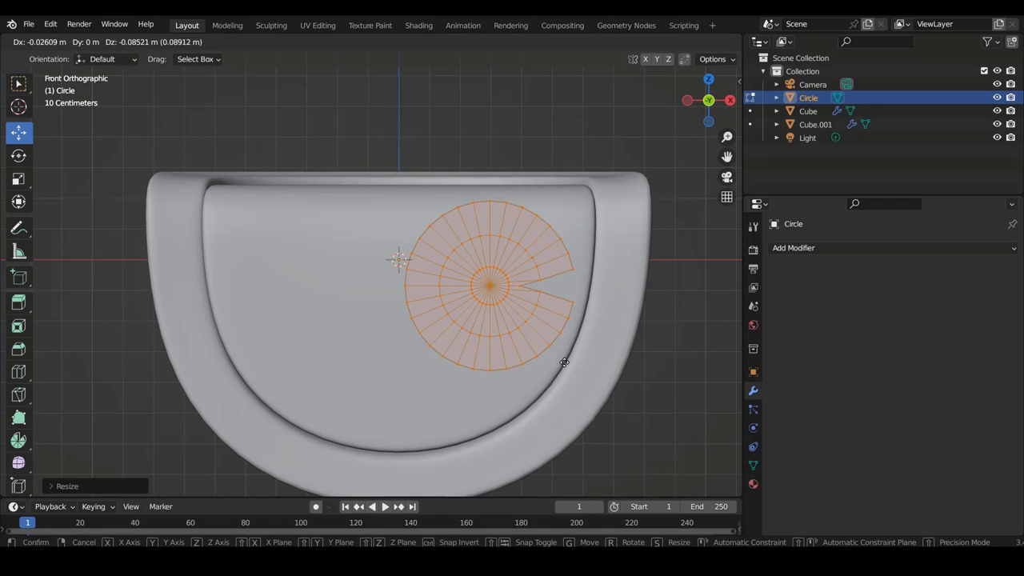
click(564, 363)
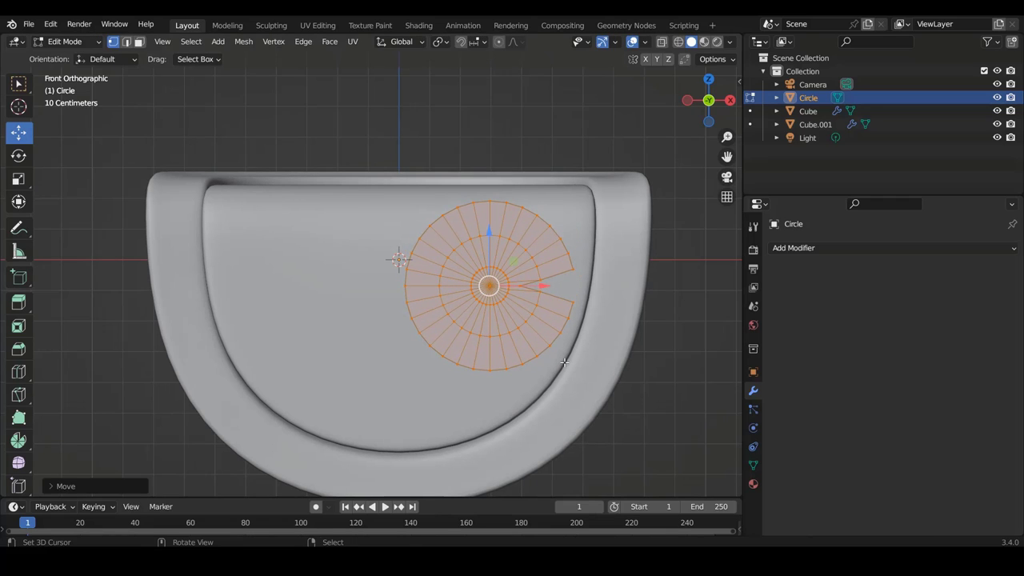
key(Tab)
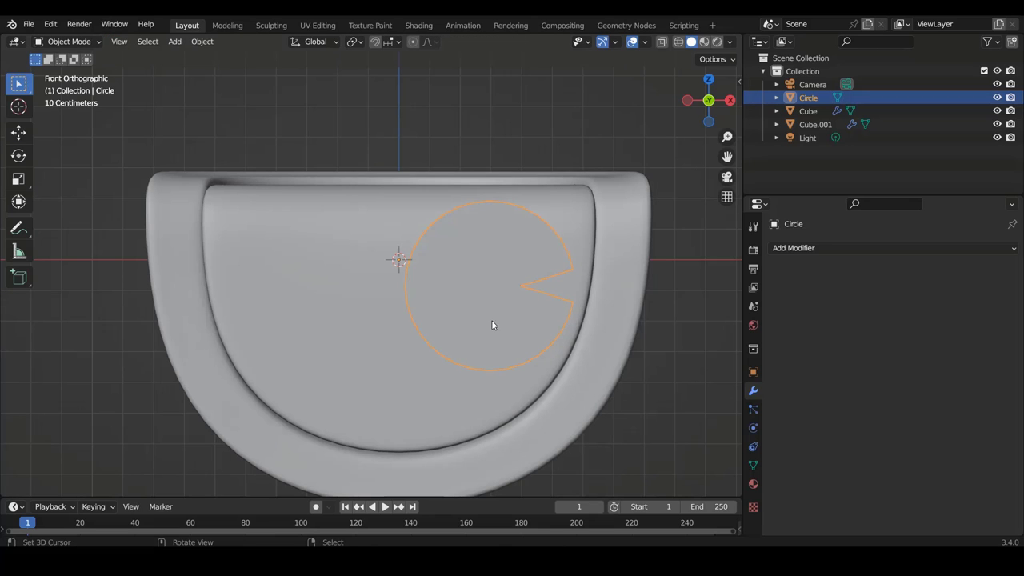
Step: Add a Solidify modifier to the notched disk and set its thickness to 0.195 m
key(alt+a)
mouse_move(499, 315)
middle_down()
mouse_move(417, 319)
mouse_move(493, 350)
mouse_move(439, 339)
mouse_move(488, 337)
middle_up()
click(494, 351)
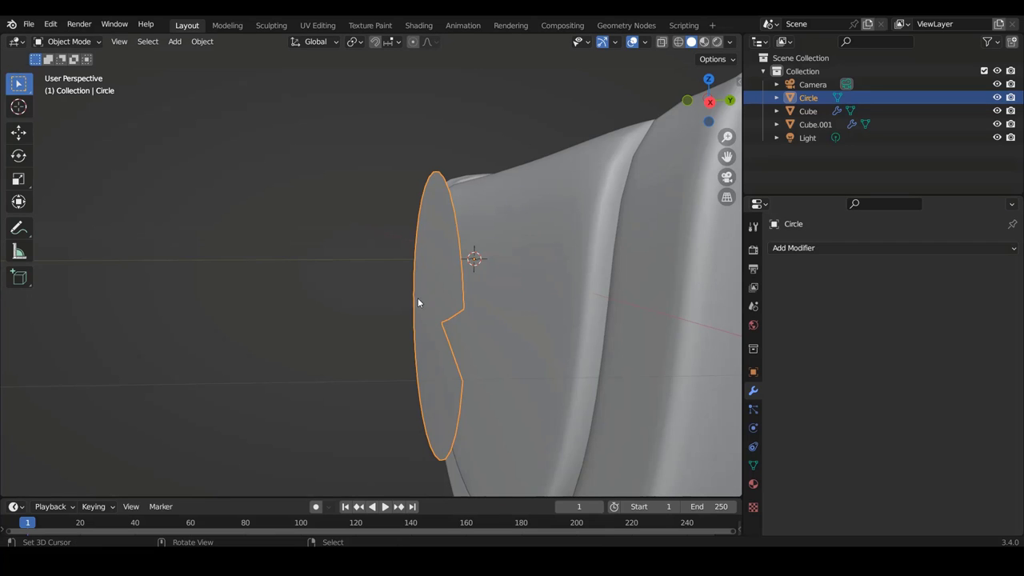
mouse_move(458, 310)
middle_down()
mouse_move(447, 324)
mouse_move(455, 295)
middle_up()
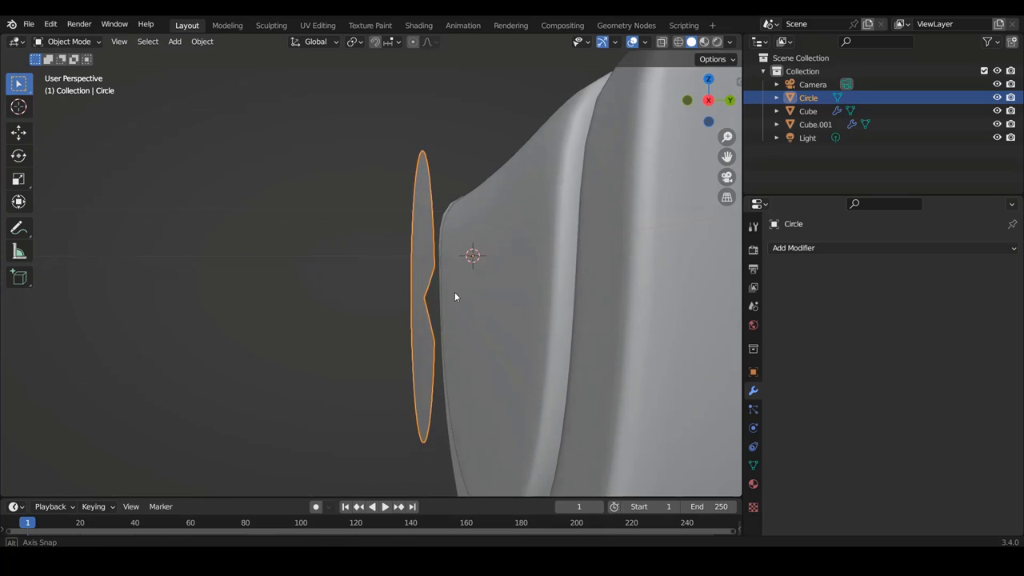
click(798, 248)
click(747, 472)
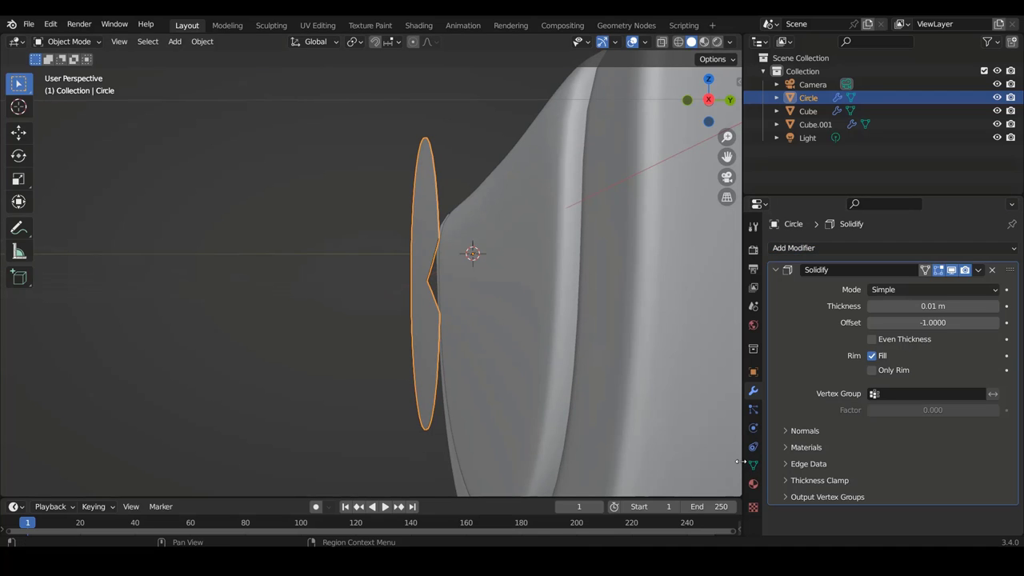
double_click(880, 306)
text(0.16)
key(Return)
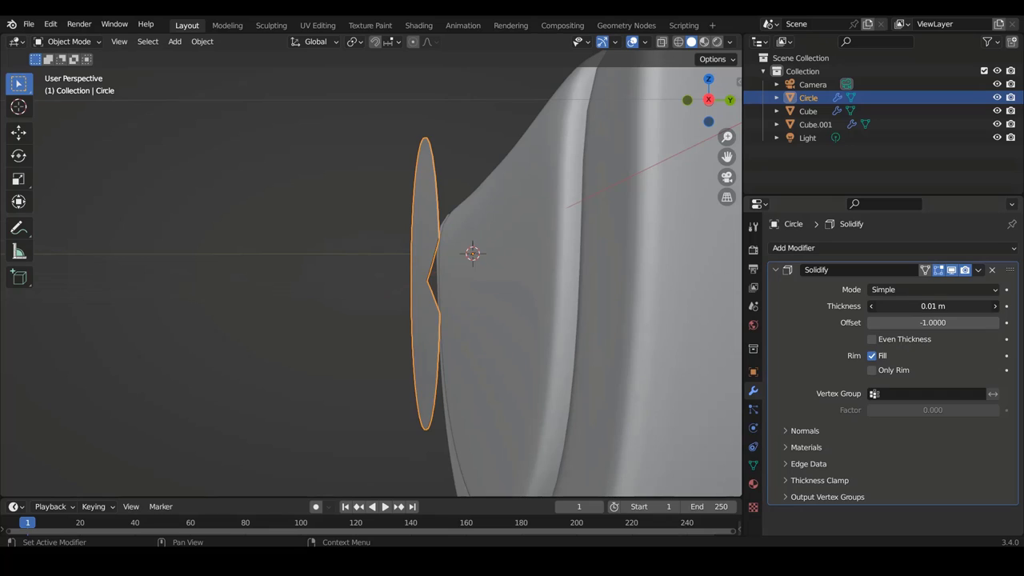
drag(933, 306, 948, 305)
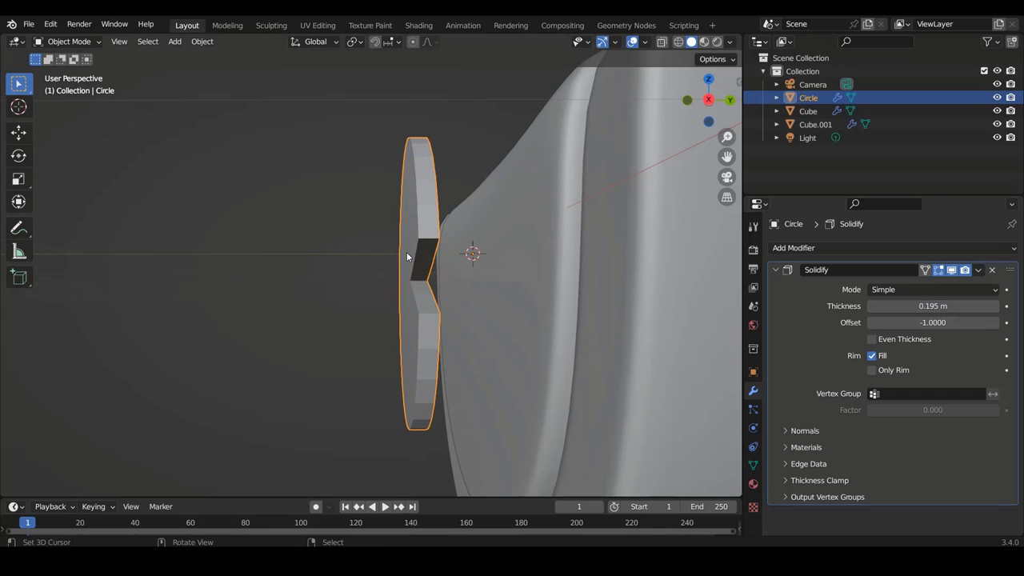
mouse_move(407, 240)
middle_down()
mouse_move(410, 217)
mouse_move(422, 218)
middle_up()
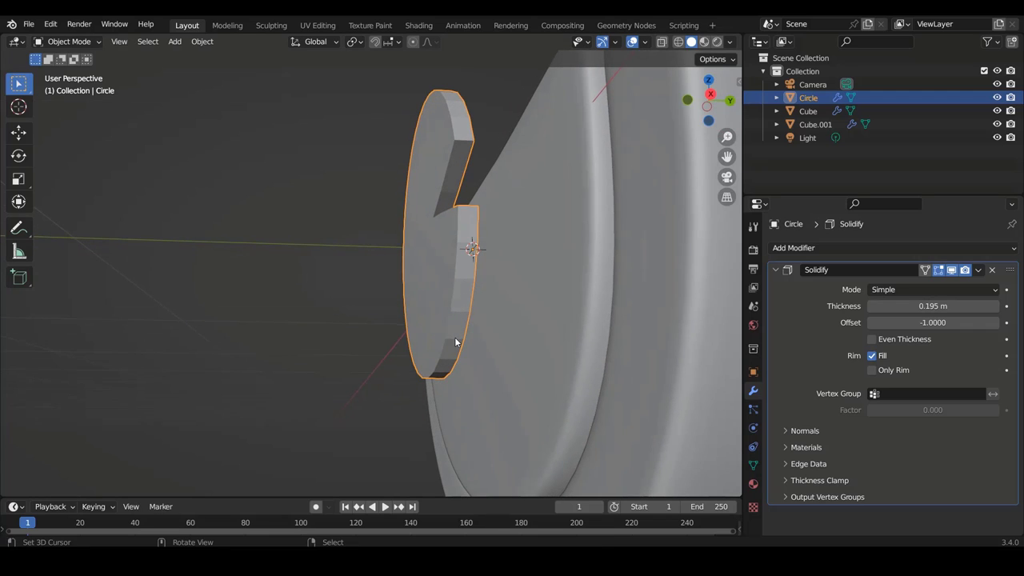
Step: Apply Shade Smooth to the notched disk slab from its object context menu
right_click(442, 248)
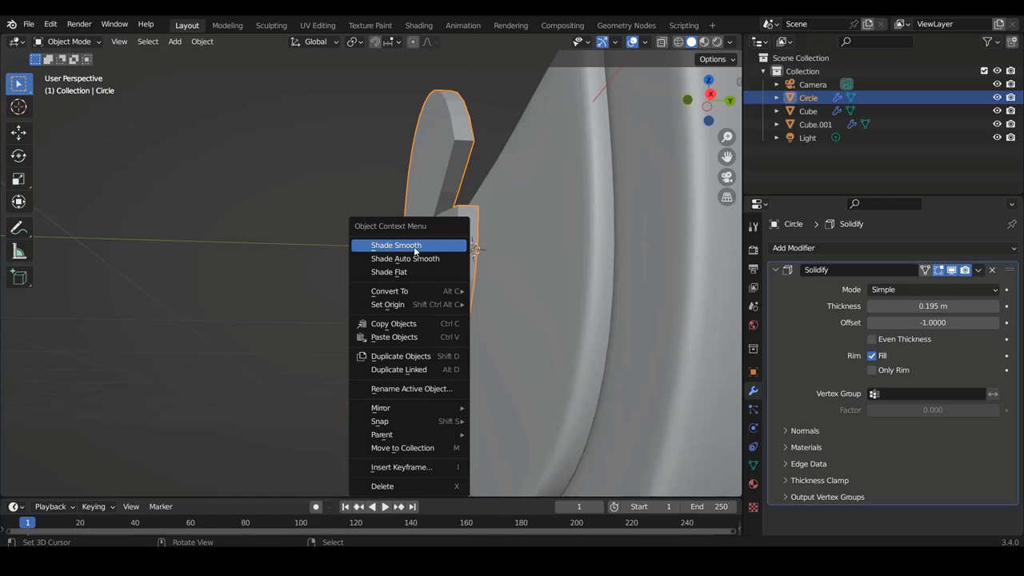
click(414, 246)
mouse_move(415, 246)
middle_down()
mouse_move(462, 235)
mouse_move(578, 258)
middle_up()
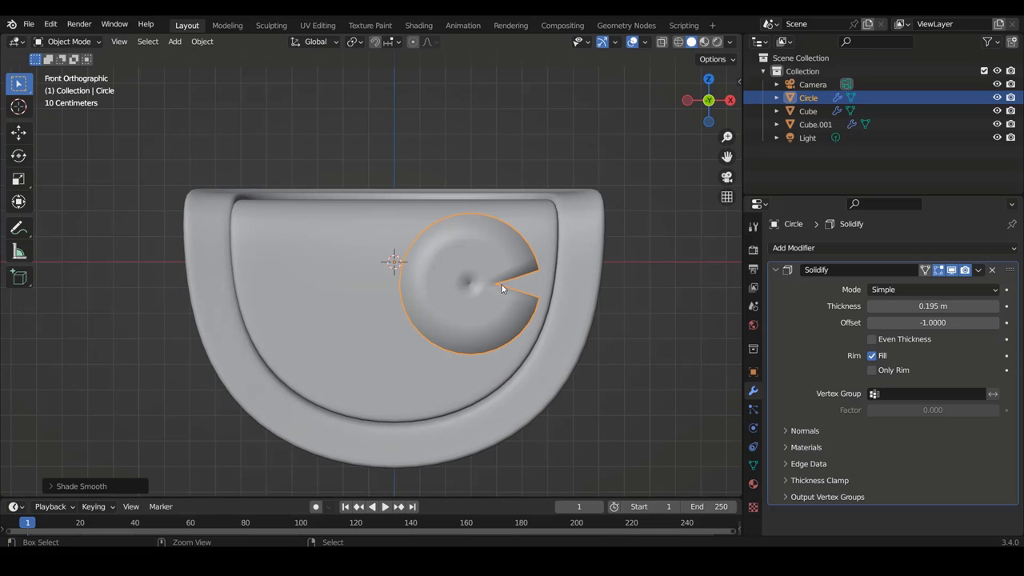
scroll(498, 284, up, 2)
scroll(486, 276, up, 3)
mouse_move(502, 275)
middle_down()
mouse_move(426, 303)
mouse_move(428, 351)
mouse_move(478, 341)
middle_up()
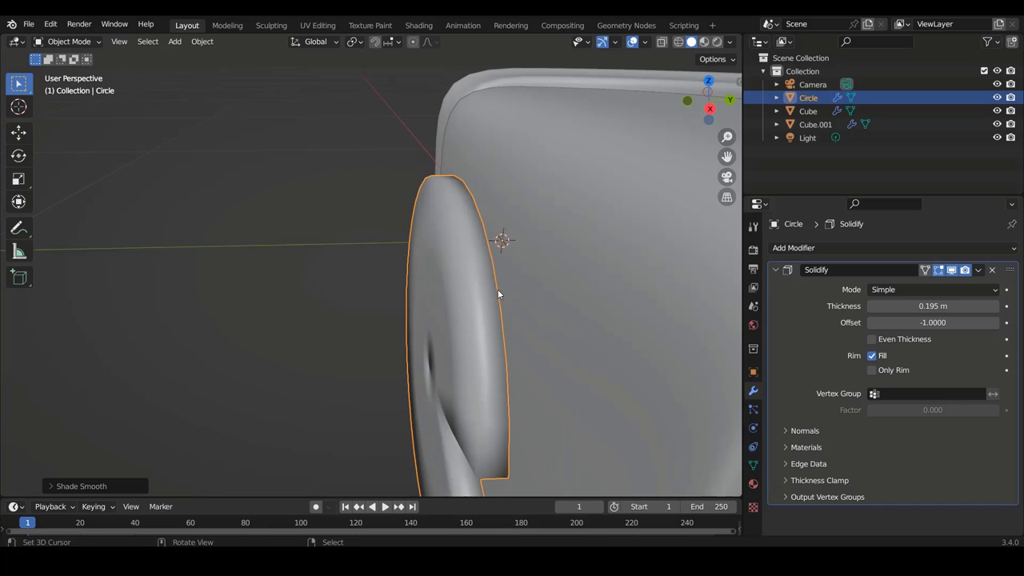
Step: Add a Bevel modifier below Solidify with its amount set to 0.019 m
click(776, 271)
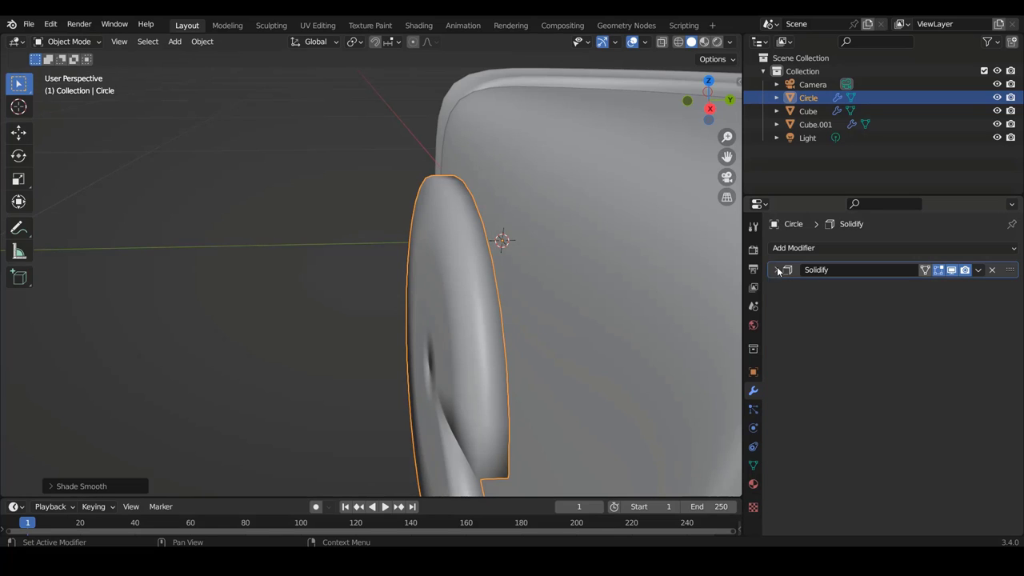
click(795, 249)
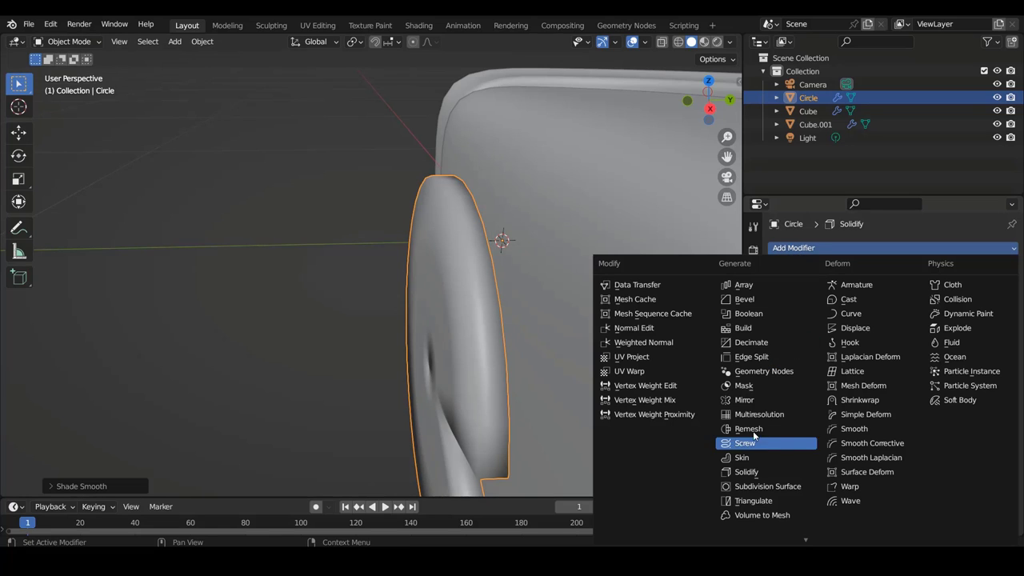
click(754, 302)
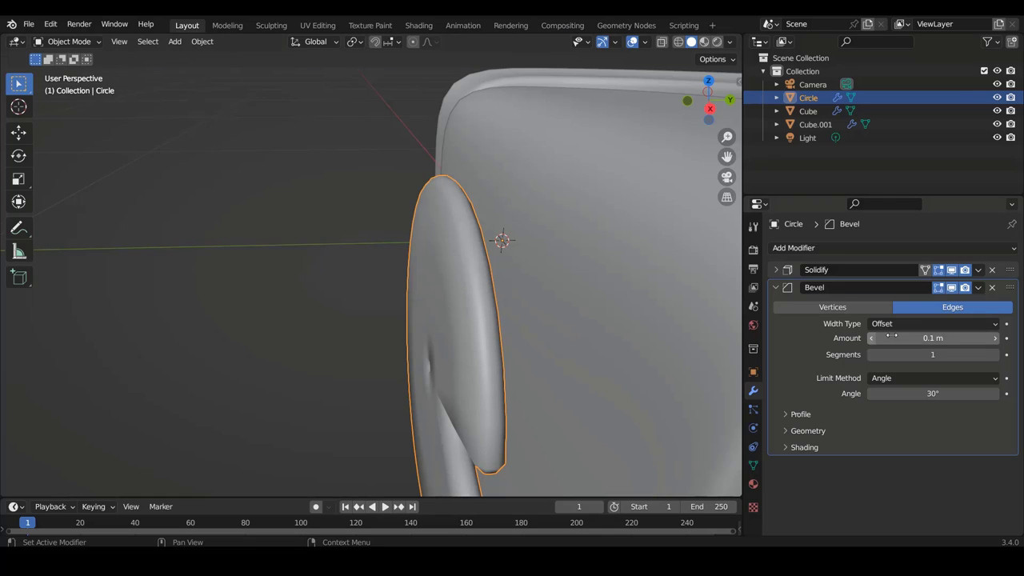
click(933, 338)
text(0.028)
key(Return)
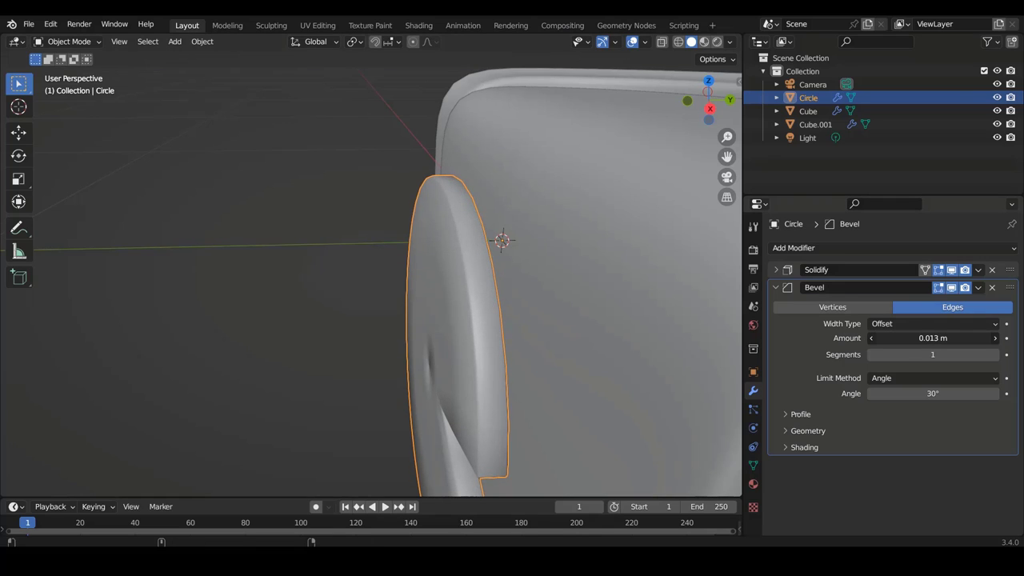
drag(933, 338, 921, 337)
drag(920, 337, 909, 391)
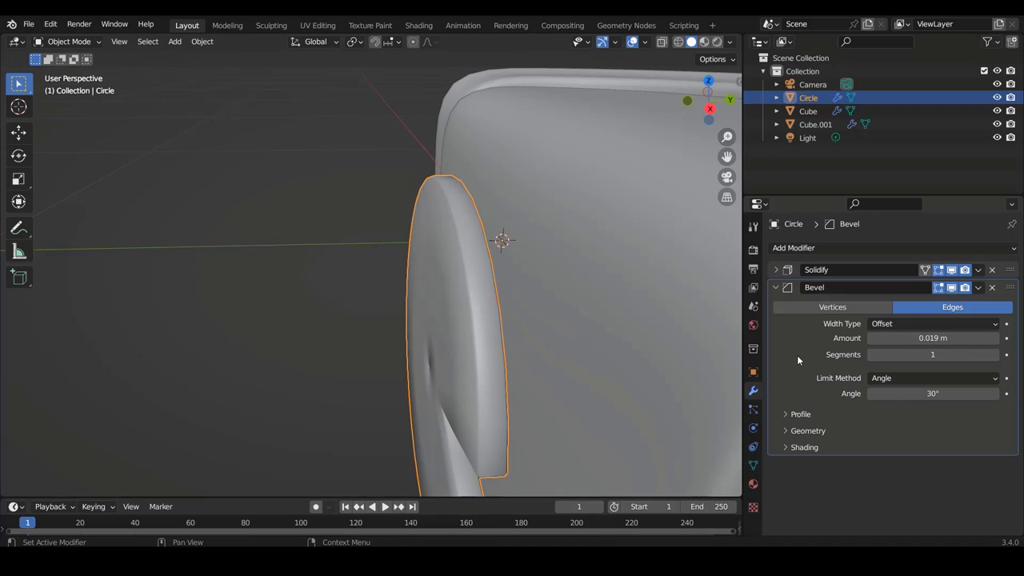
Step: Enable Auto Smooth at 30° under Normals in the disk's mesh data properties
click(774, 290)
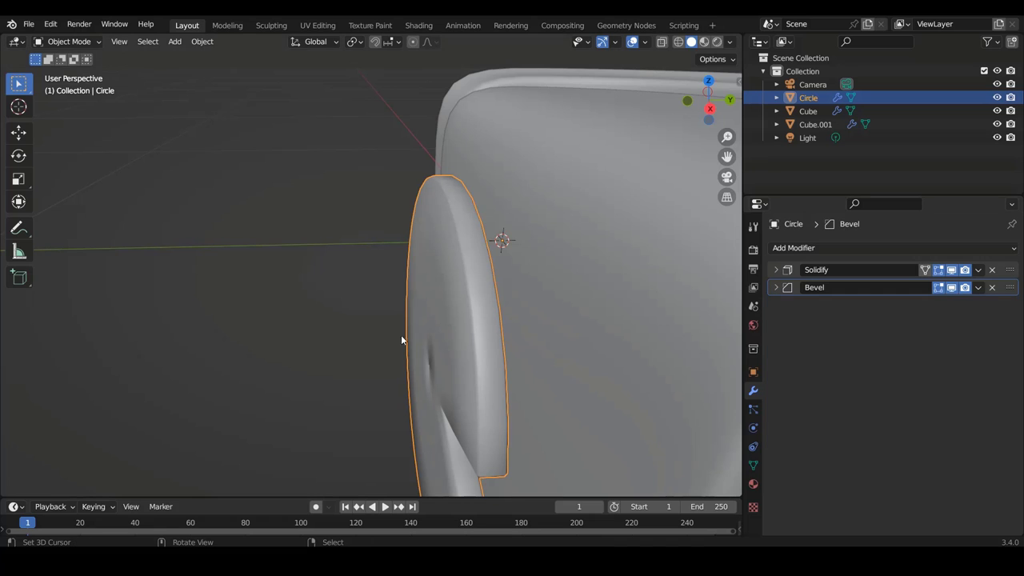
mouse_move(709, 475)
middle_down()
mouse_move(554, 350)
mouse_move(555, 317)
mouse_move(537, 285)
mouse_move(480, 323)
mouse_move(563, 292)
mouse_move(481, 378)
middle_up()
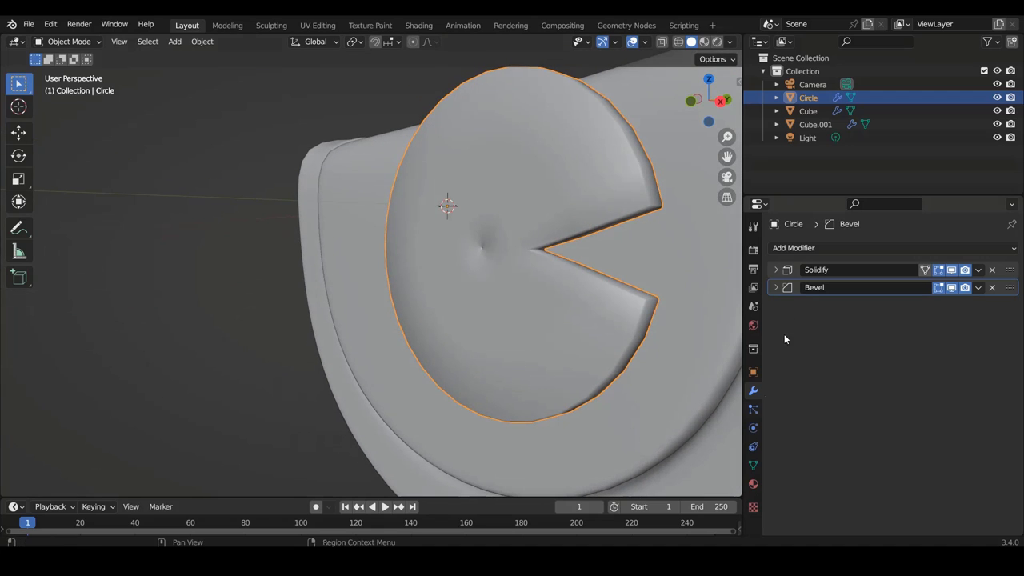
click(753, 467)
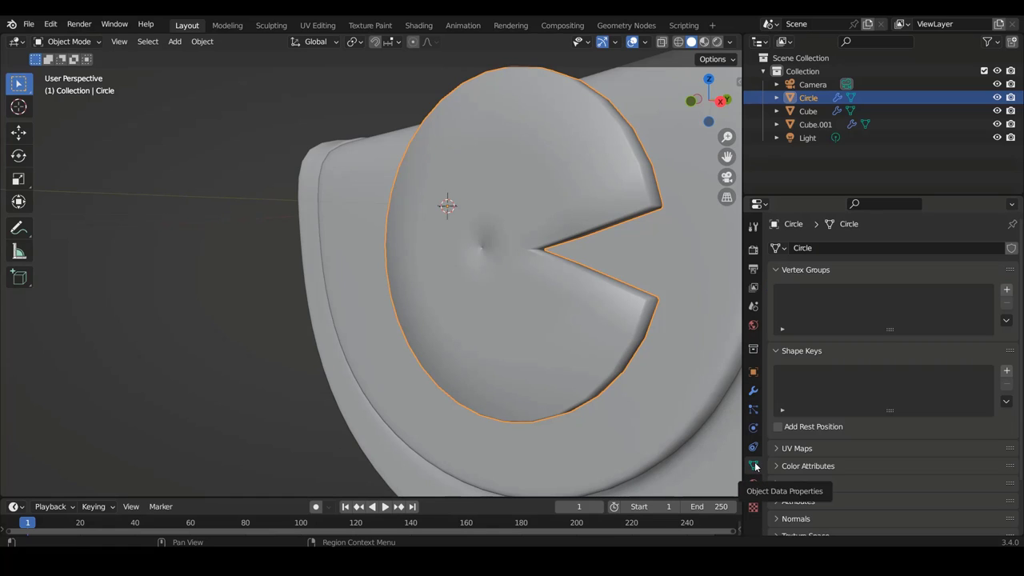
scroll(937, 397, down, 2)
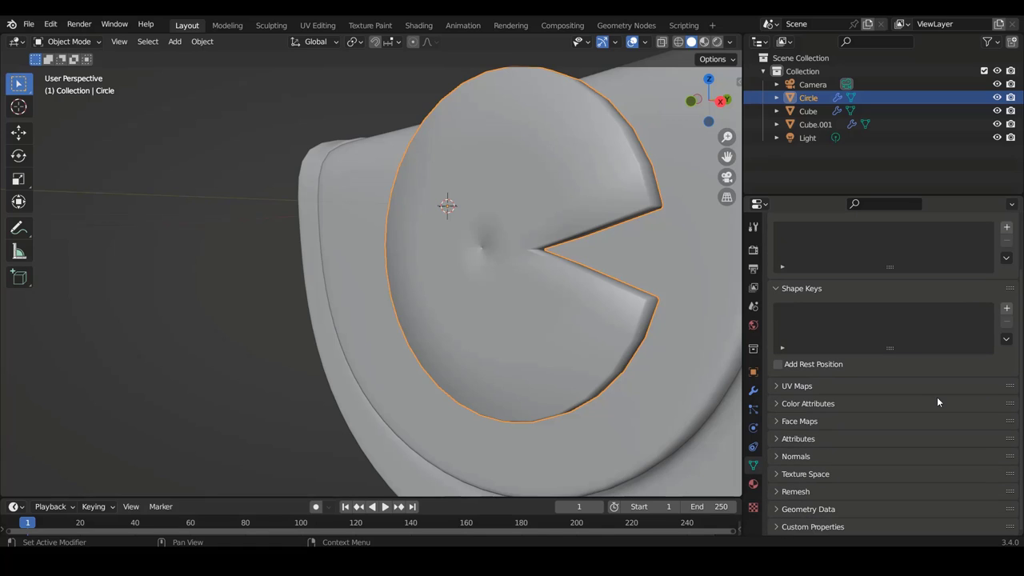
click(779, 459)
scroll(839, 466, down, 1)
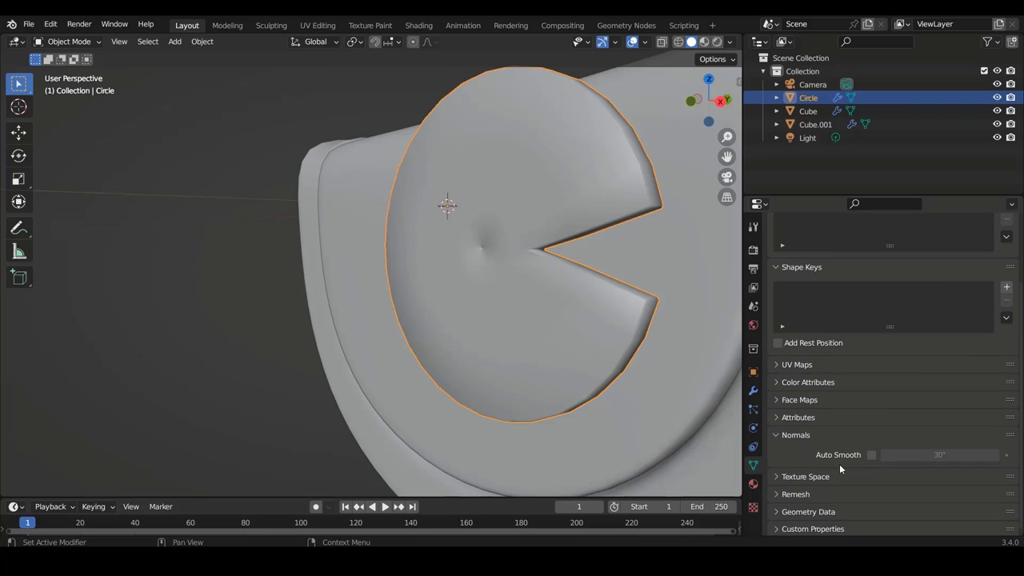
click(870, 455)
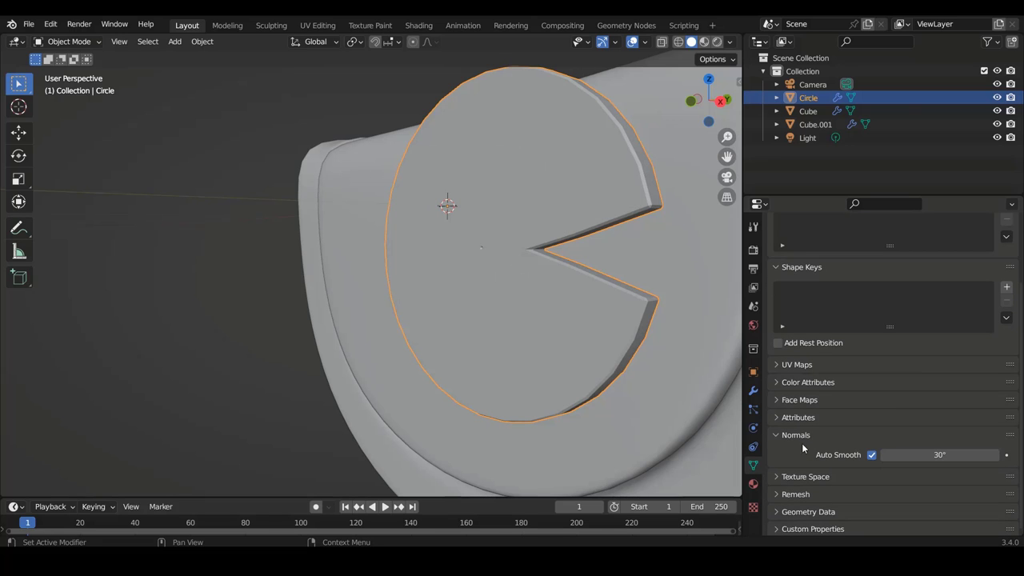
Step: In front view, scale the disk's whole mesh down to about 0.88 in Edit Mode
key(KP_1)
key(alt+a)
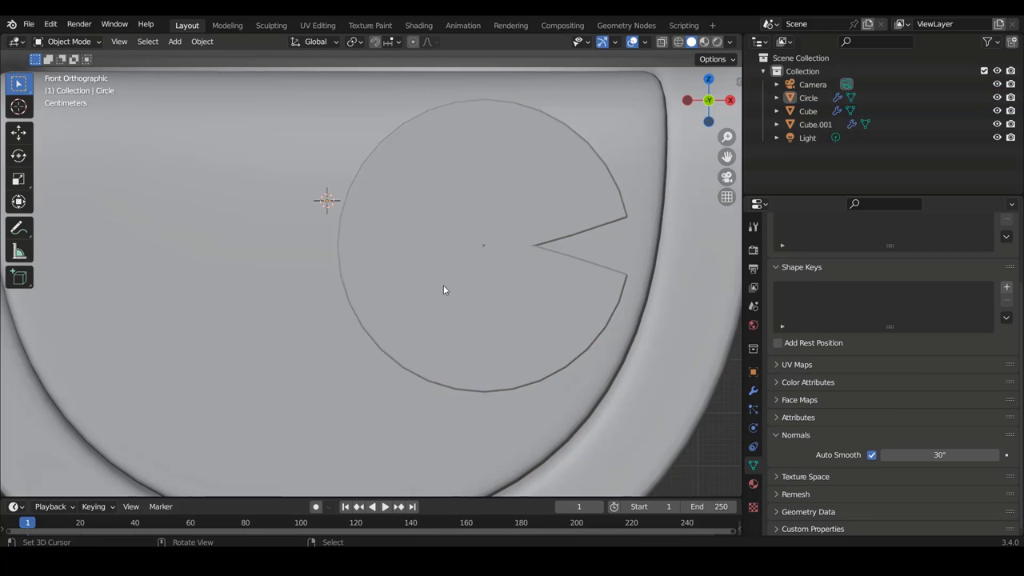
scroll(456, 294, down, 5)
scroll(469, 303, up, 2)
click(471, 300)
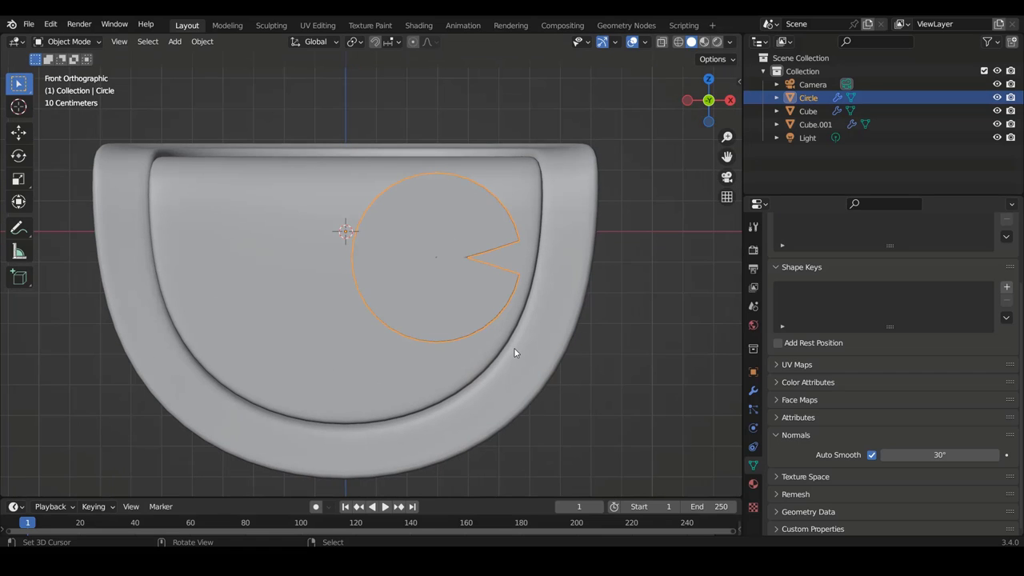
key(Tab)
key(alt+a)
key(a)
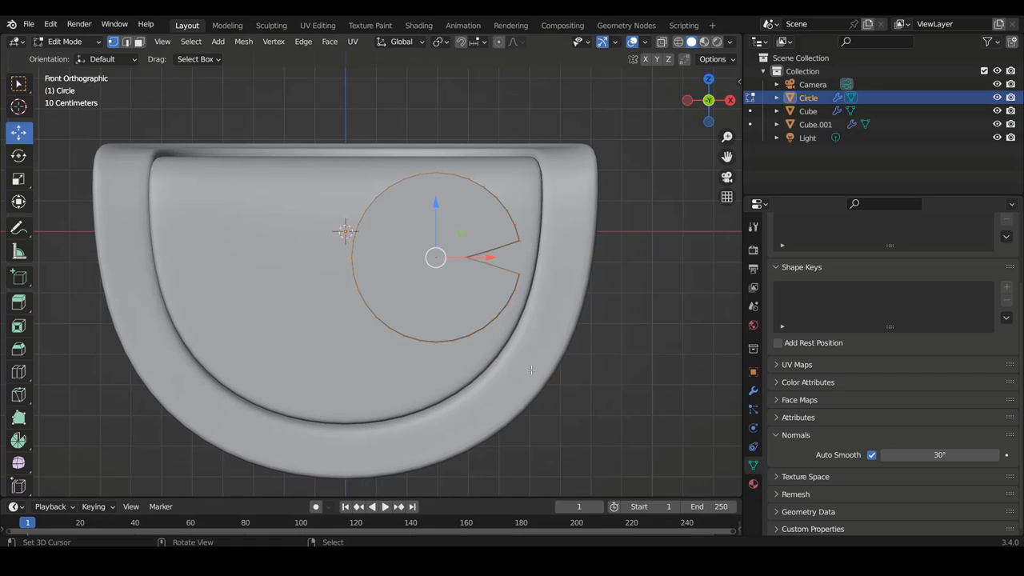
middle_drag(494, 244, 375, 268)
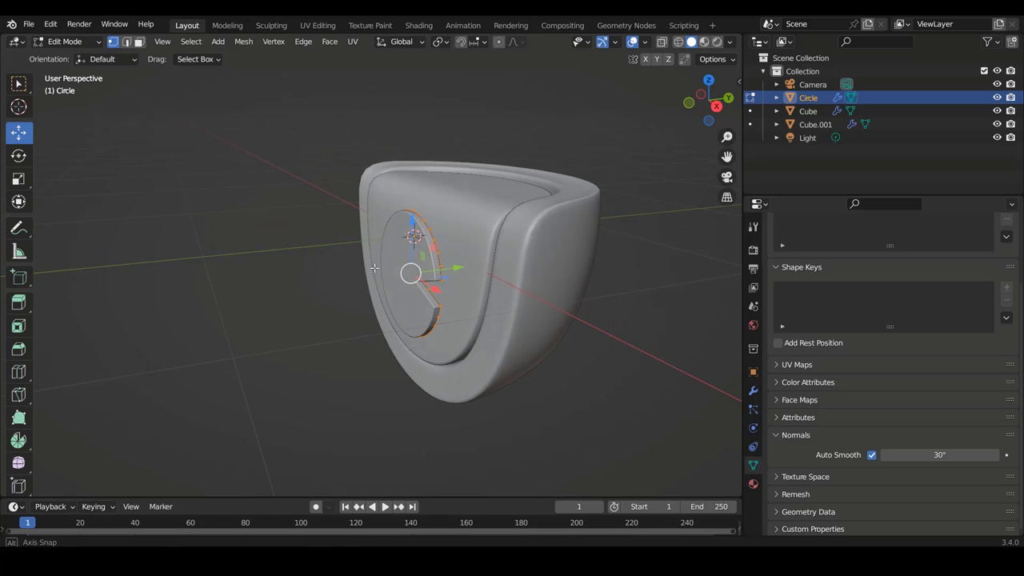
key(KP_1)
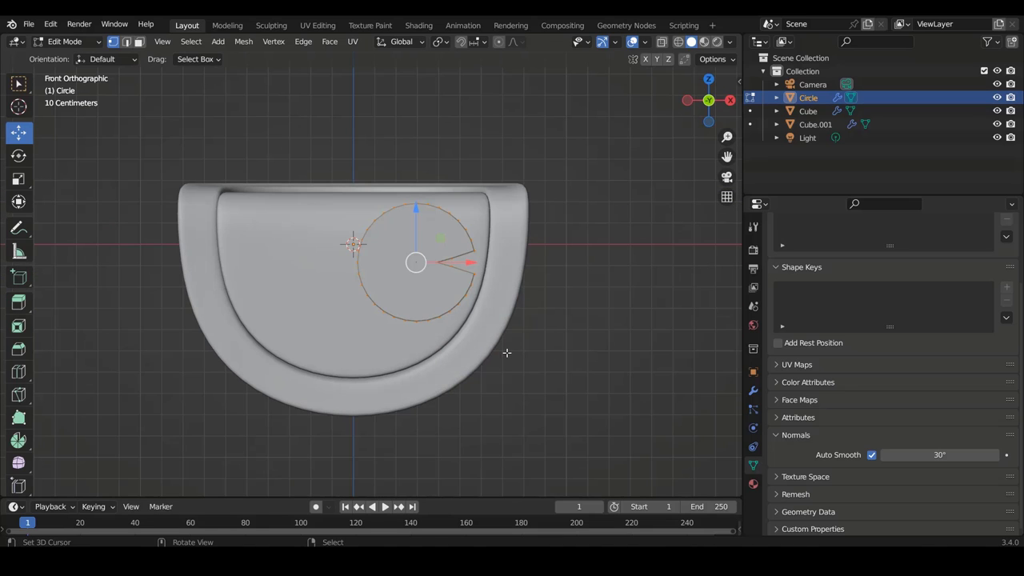
key(s)
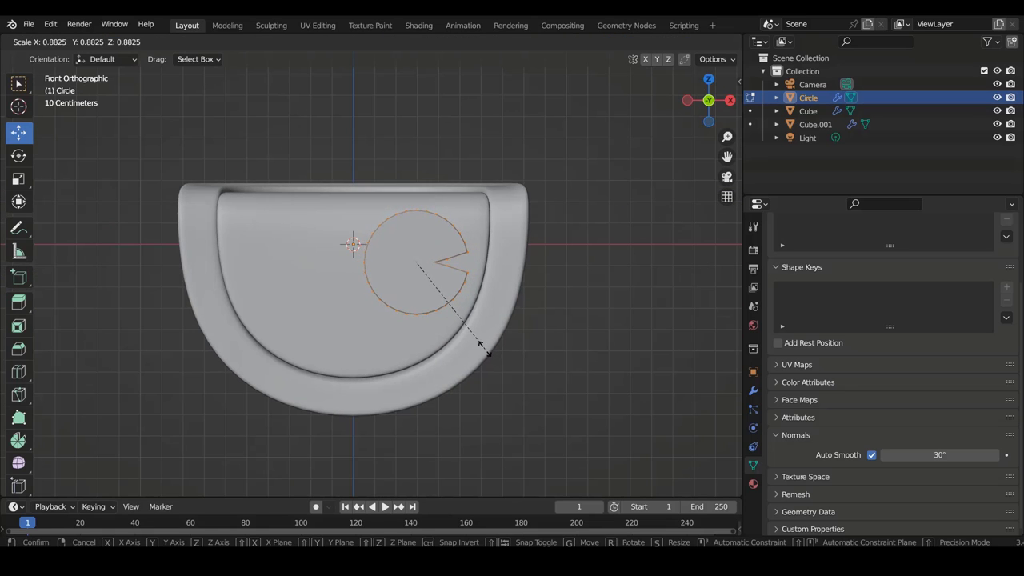
click(456, 301)
key(Tab)
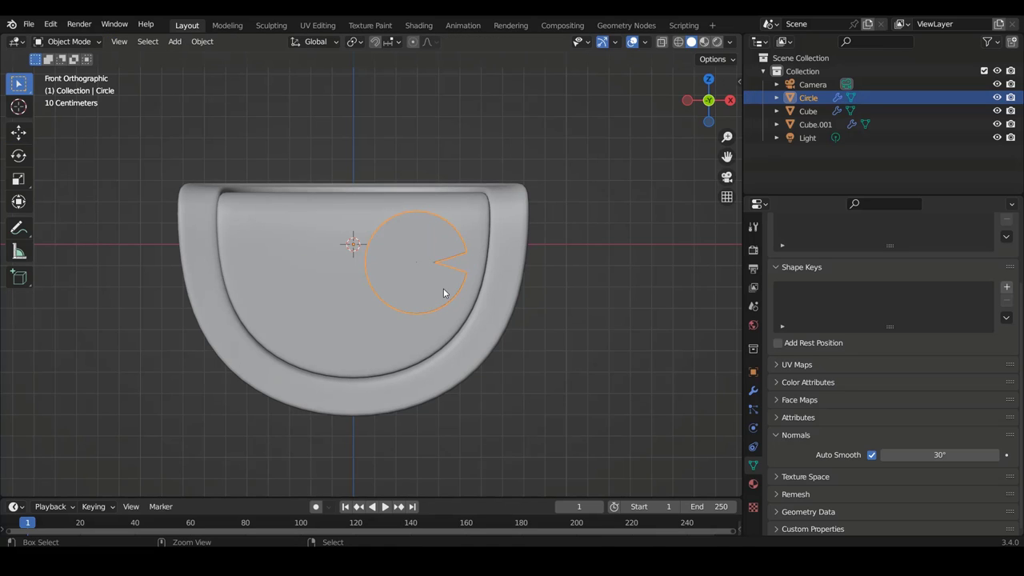
Step: Zoom to review the resized disk and show its modifier stack
ctrl+scroll(478, 293, down, 2)
ctrl+scroll(478, 293, up, 4)
scroll(395, 257, up, 2)
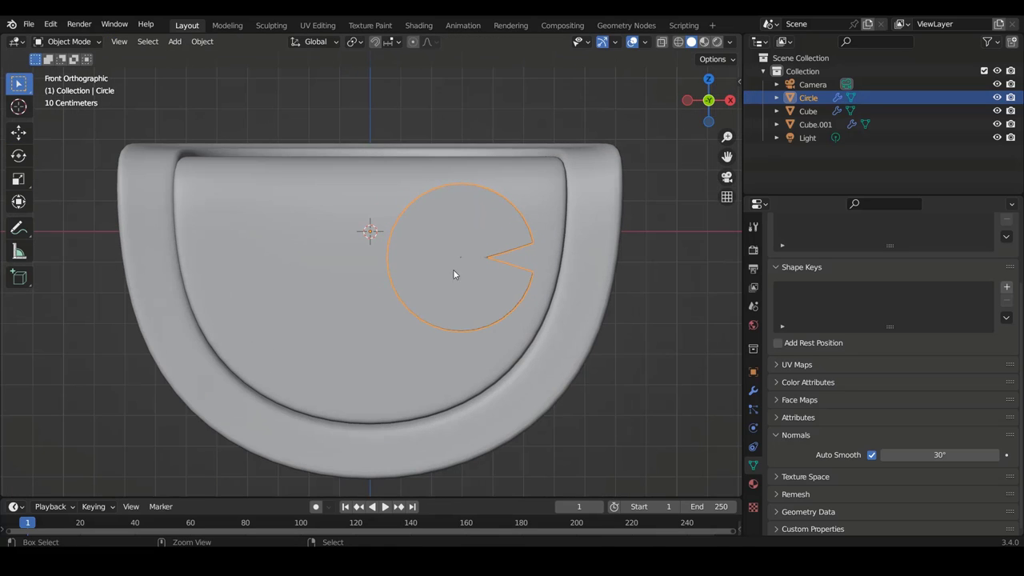
ctrl+scroll(496, 277, up, 1)
ctrl+scroll(452, 302, down, 1)
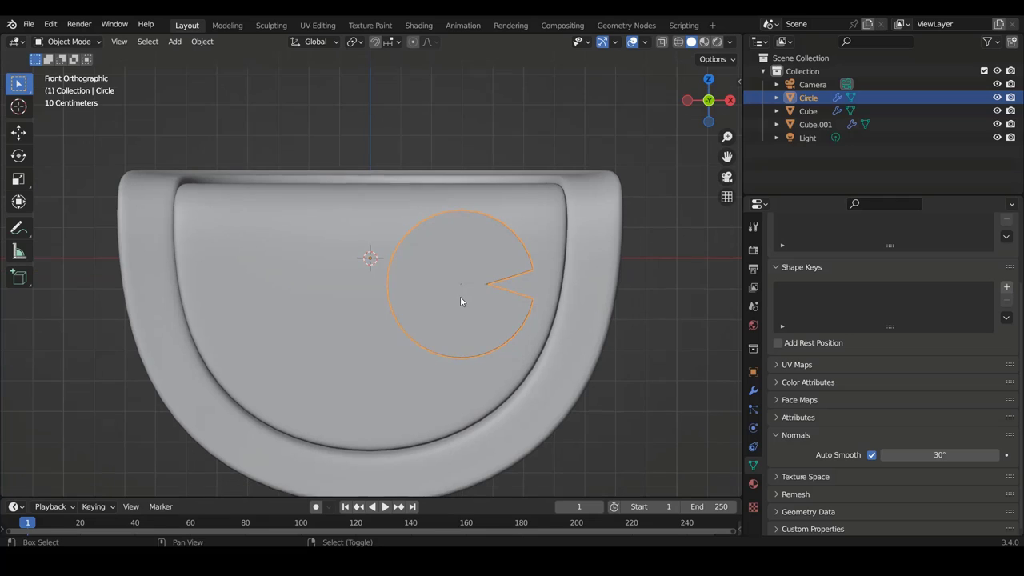
ctrl+scroll(464, 298, down, 1)
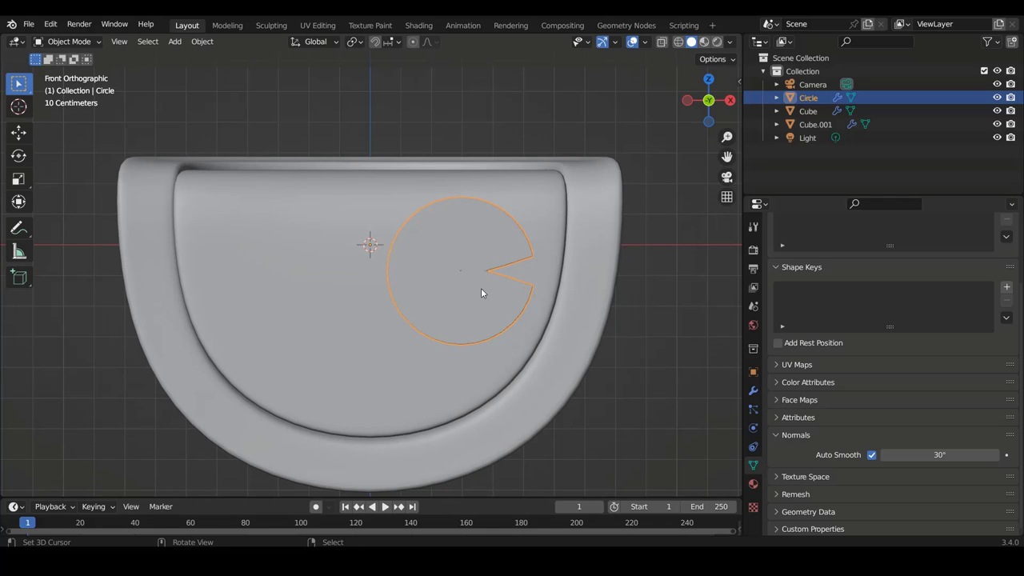
ctrl+scroll(480, 292, up, 2)
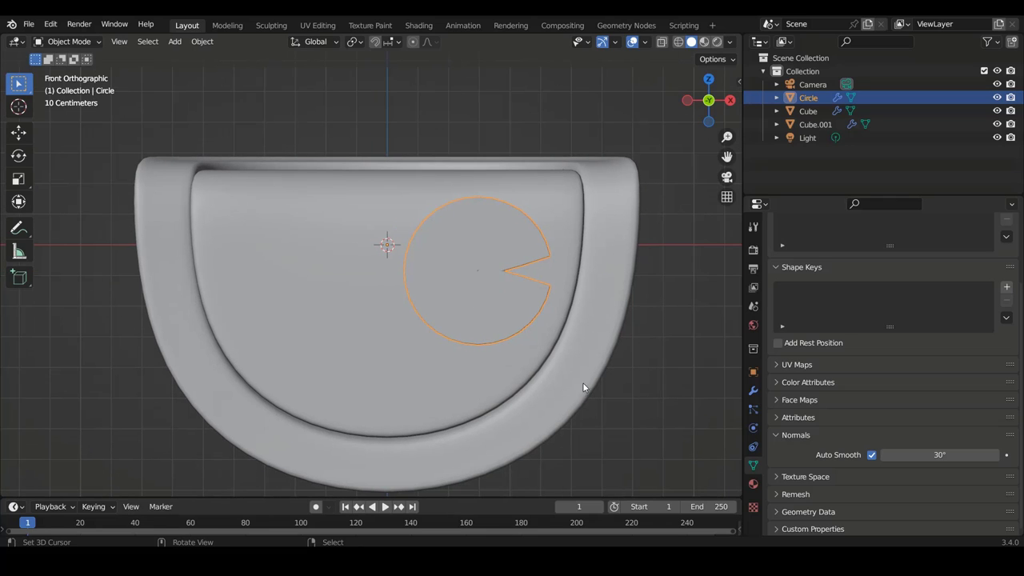
click(754, 390)
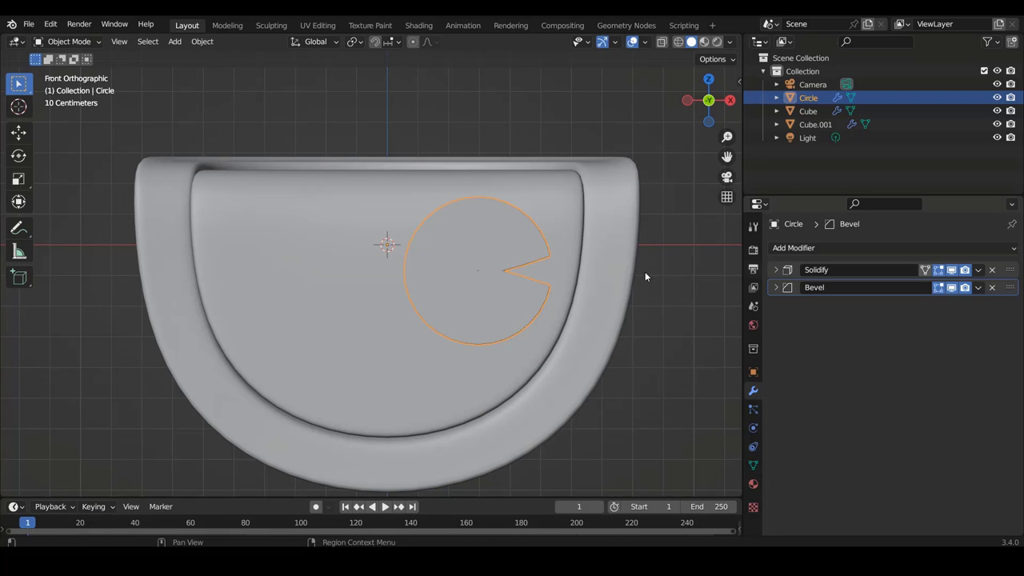
Step: Add a Mirror modifier, move it to the top of the stack, and apply it
click(804, 248)
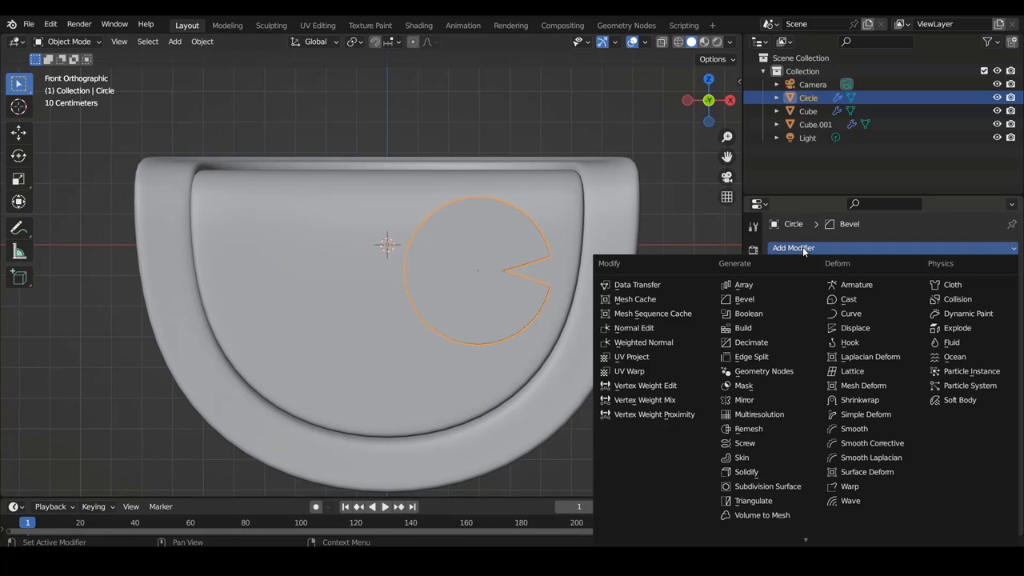
click(743, 403)
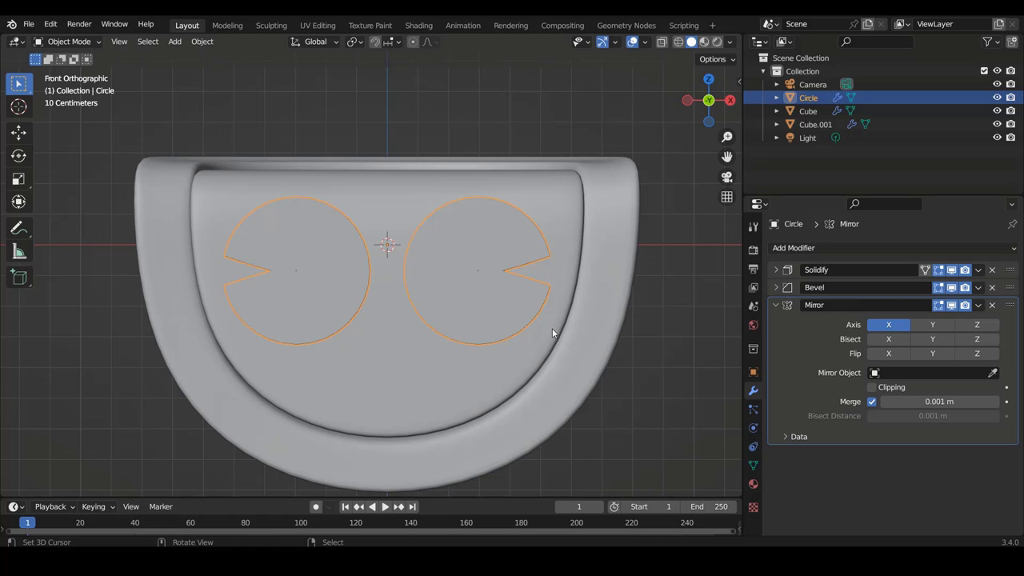
drag(1010, 306, 1005, 248)
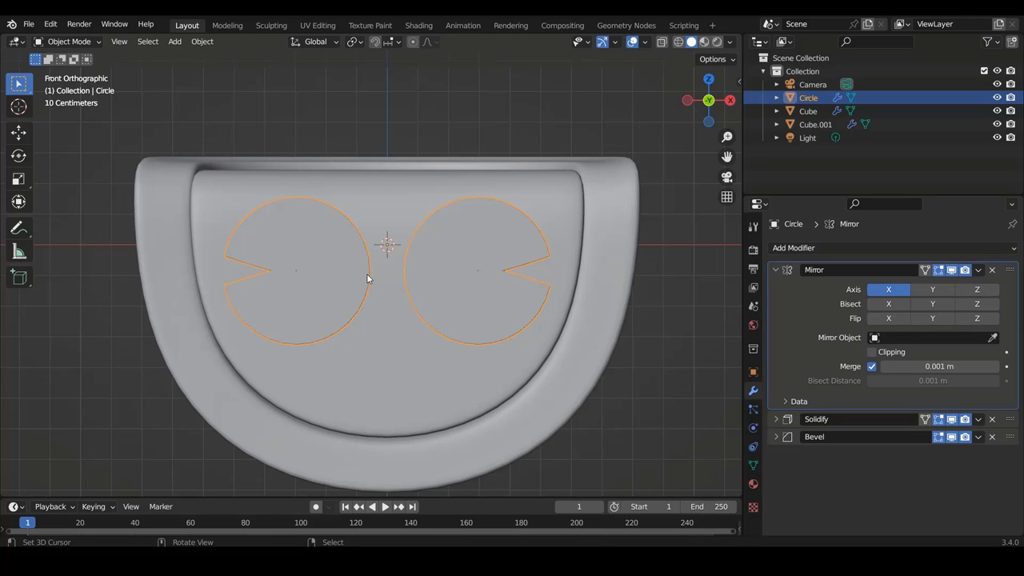
click(980, 273)
click(947, 289)
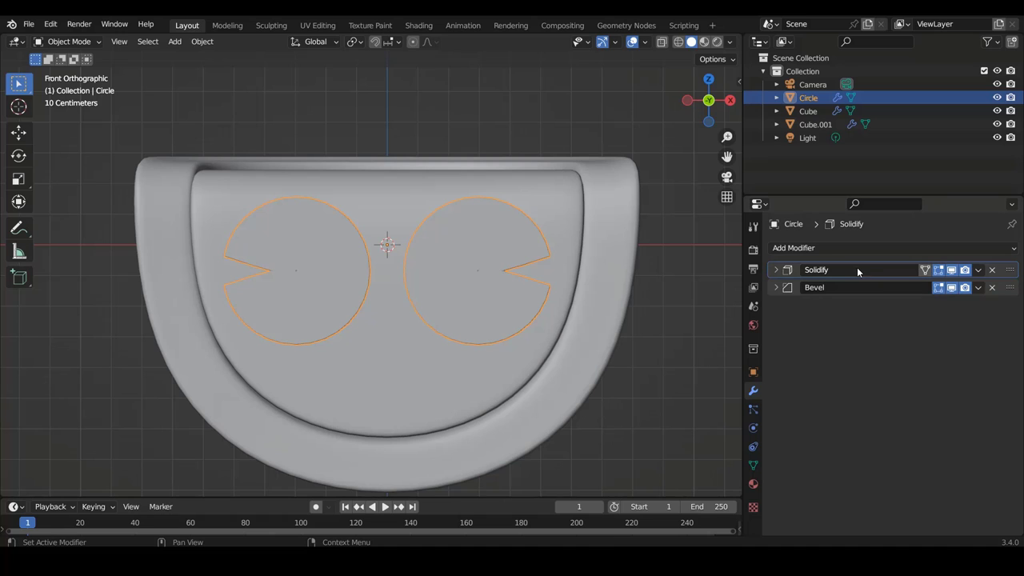
Step: Enter Edit Mode on both disks, turn on Solidify's On Cage, and view them from the front
key(Tab)
middle_drag(318, 303, 454, 274)
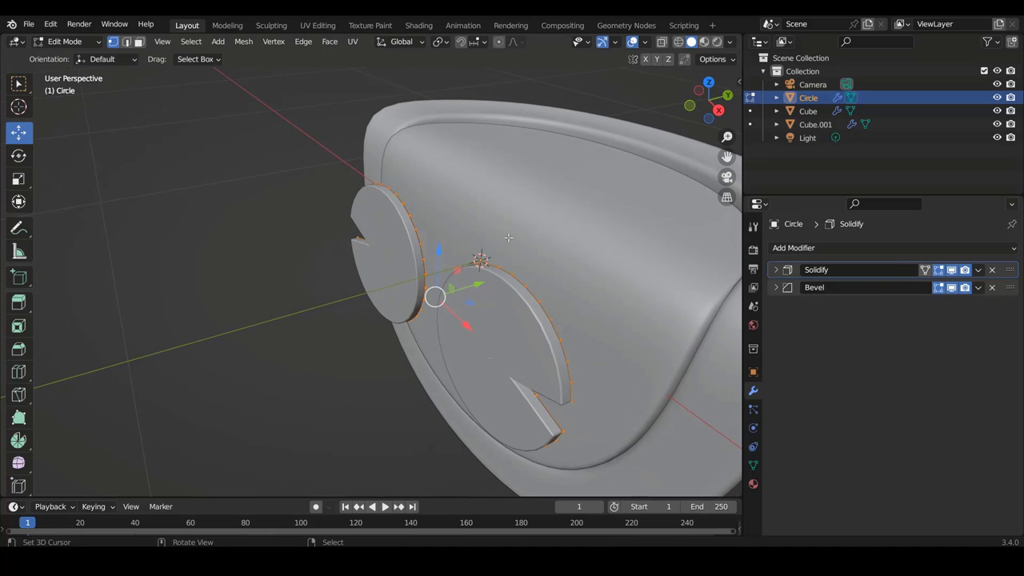
mouse_move(475, 232)
middle_down()
mouse_move(536, 209)
mouse_move(363, 250)
mouse_move(389, 233)
mouse_move(301, 222)
mouse_move(309, 258)
middle_up()
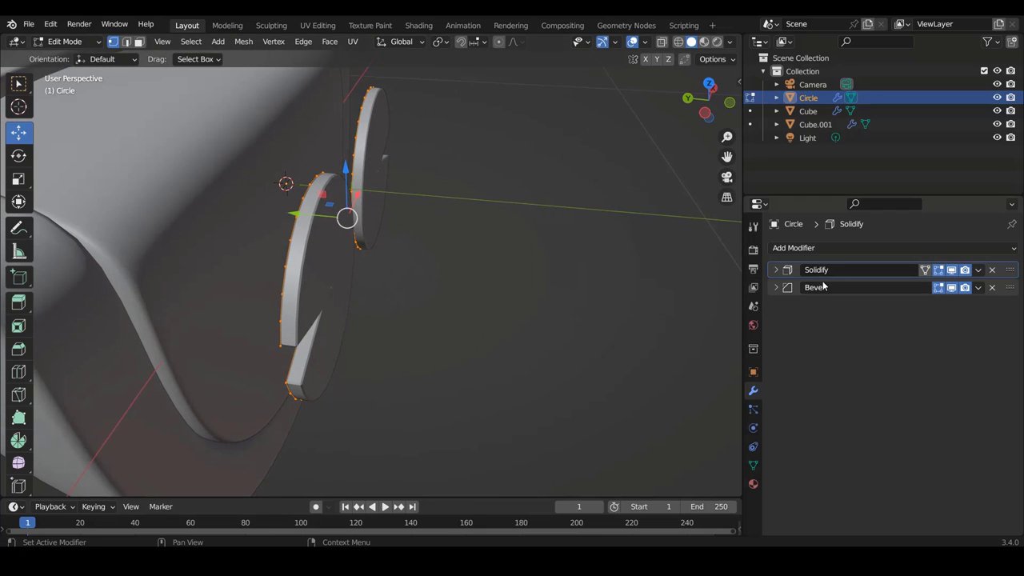
click(926, 270)
mouse_move(364, 321)
middle_down()
mouse_move(242, 251)
mouse_move(325, 304)
middle_up()
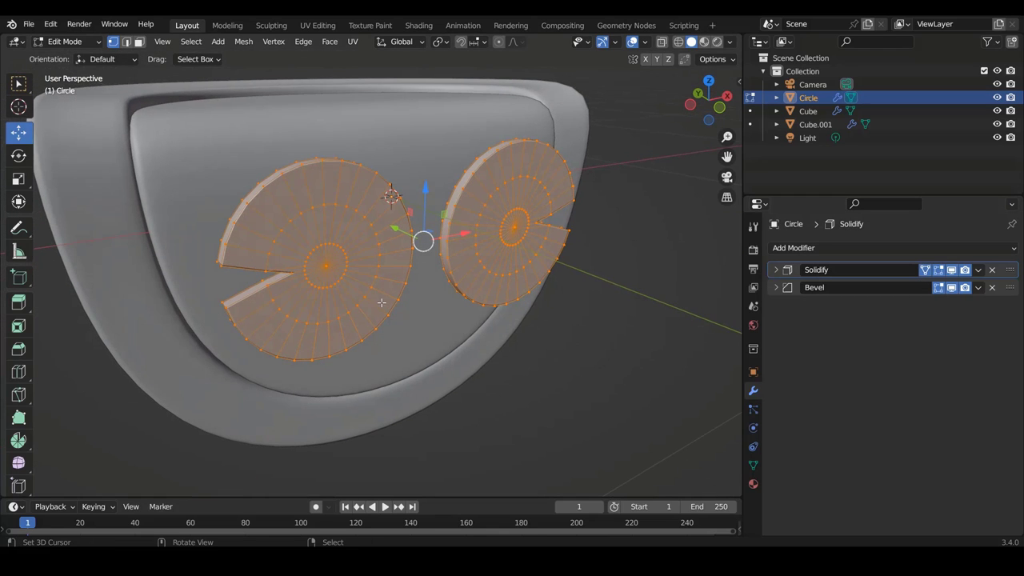
key(KP_1)
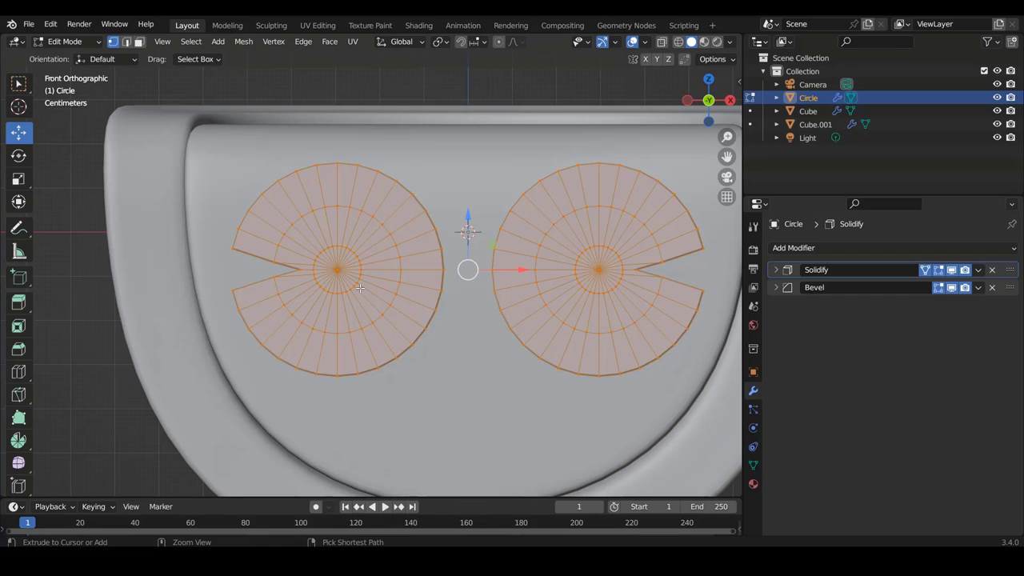
ctrl+scroll(353, 276, down, 1)
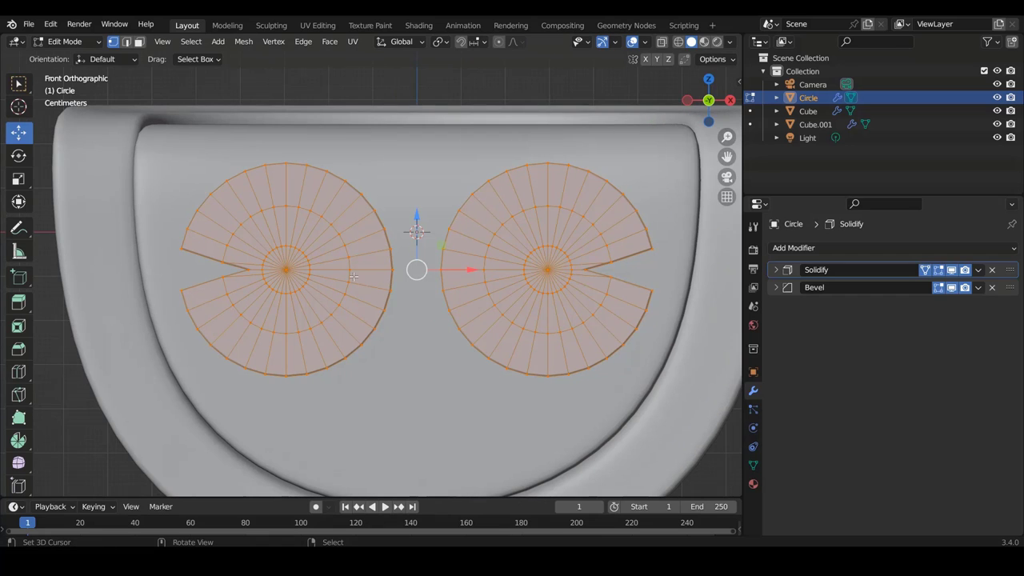
Step: Rotate the left notched disk about 180° so both notches face the same way
click(307, 276)
scroll(307, 276, up, 3)
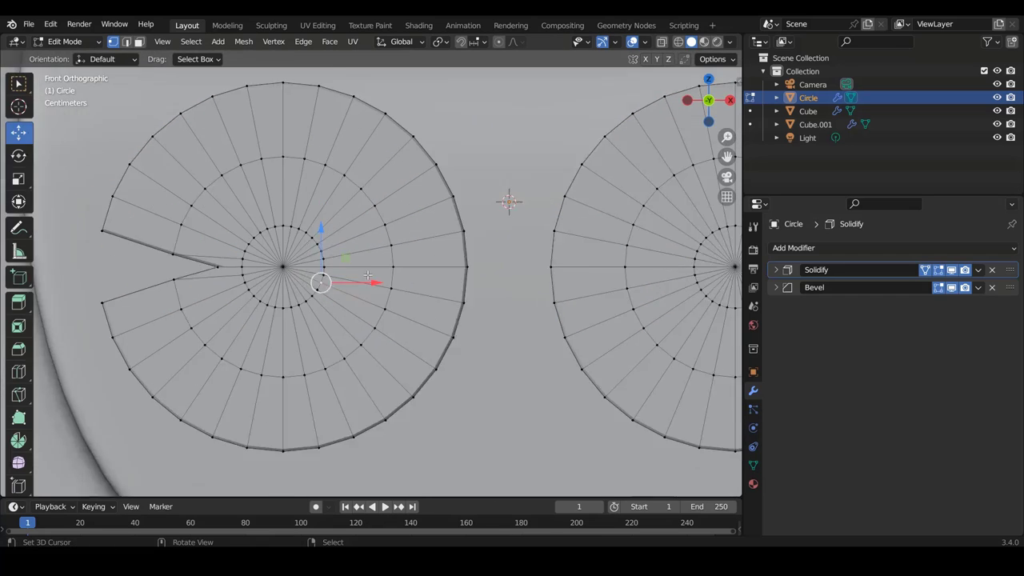
scroll(368, 275, up, 1)
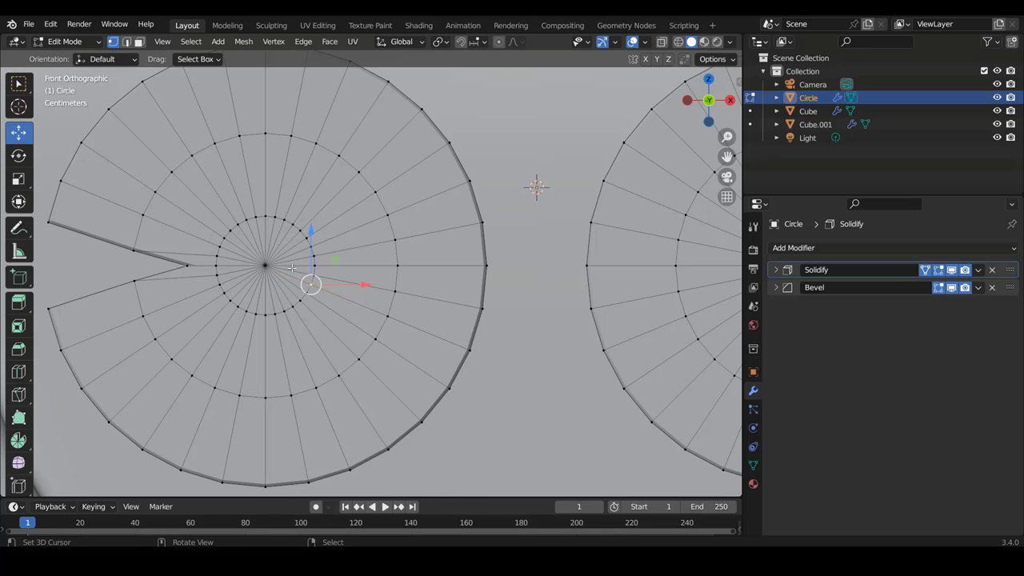
key(l)
scroll(368, 272, down, 3)
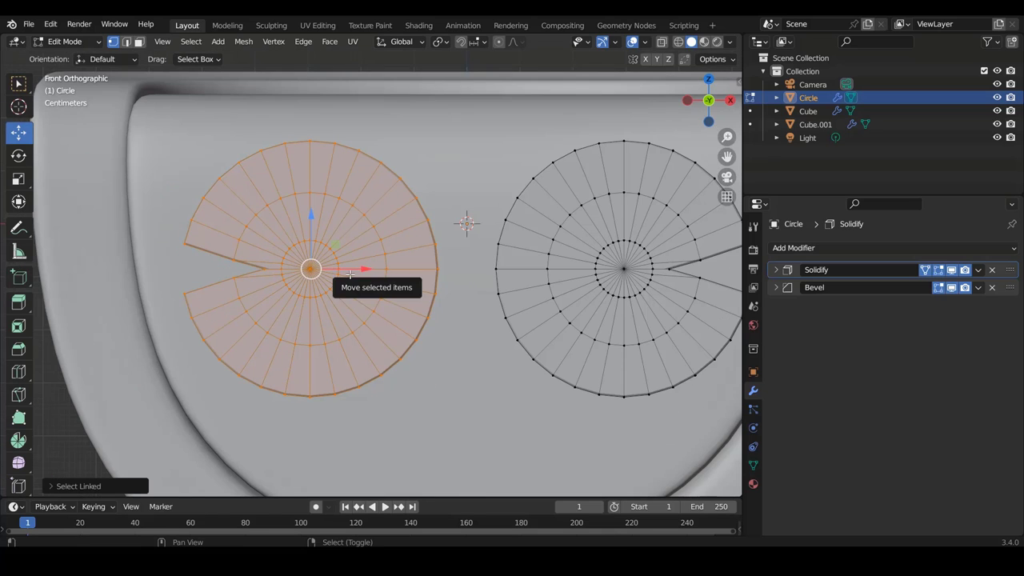
shift+scroll(444, 297, up, 1)
key(r)
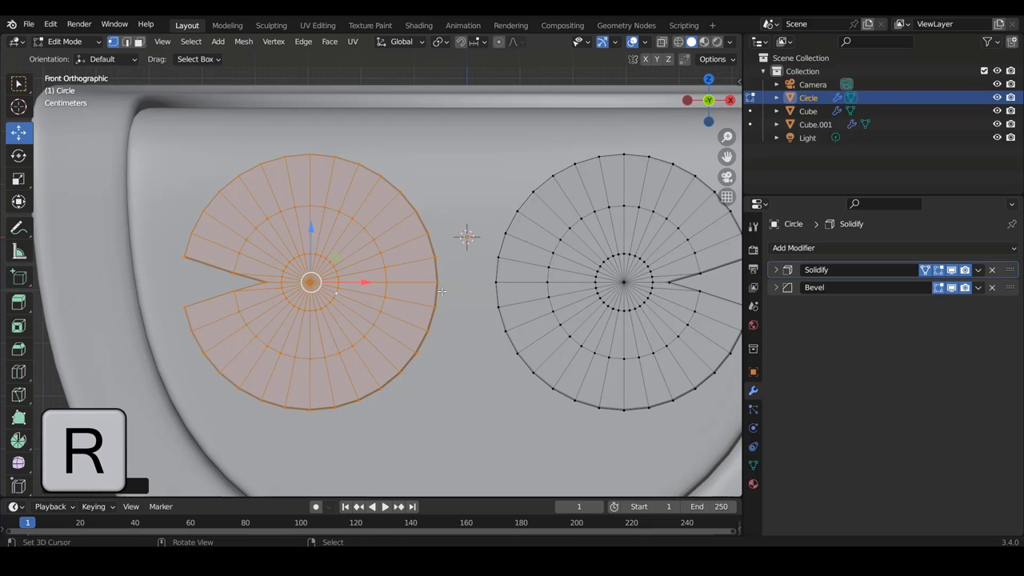
key(r)
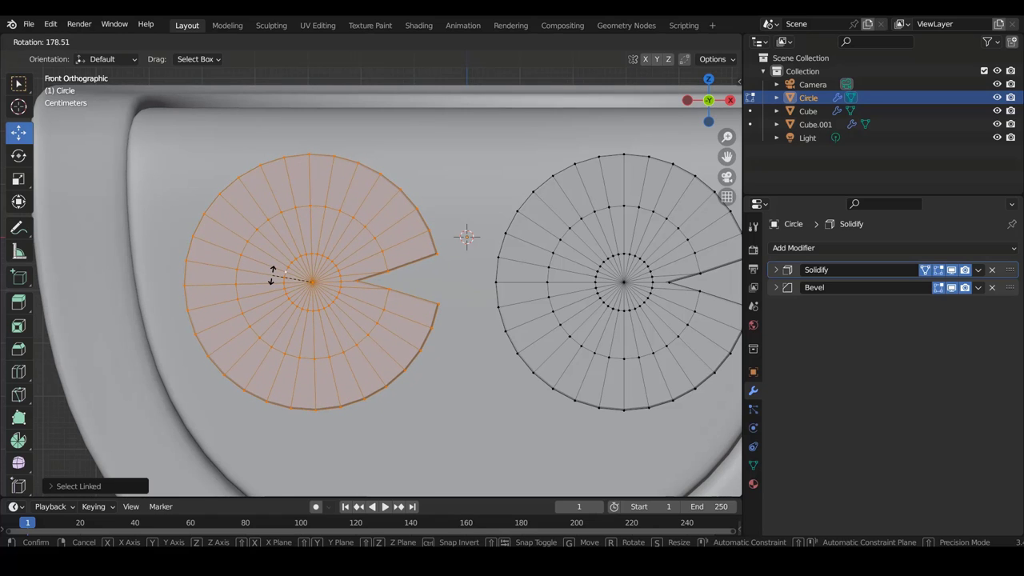
click(273, 275)
Step: Return the Circle to Object Mode and deselect everything
scroll(434, 319, down, 2)
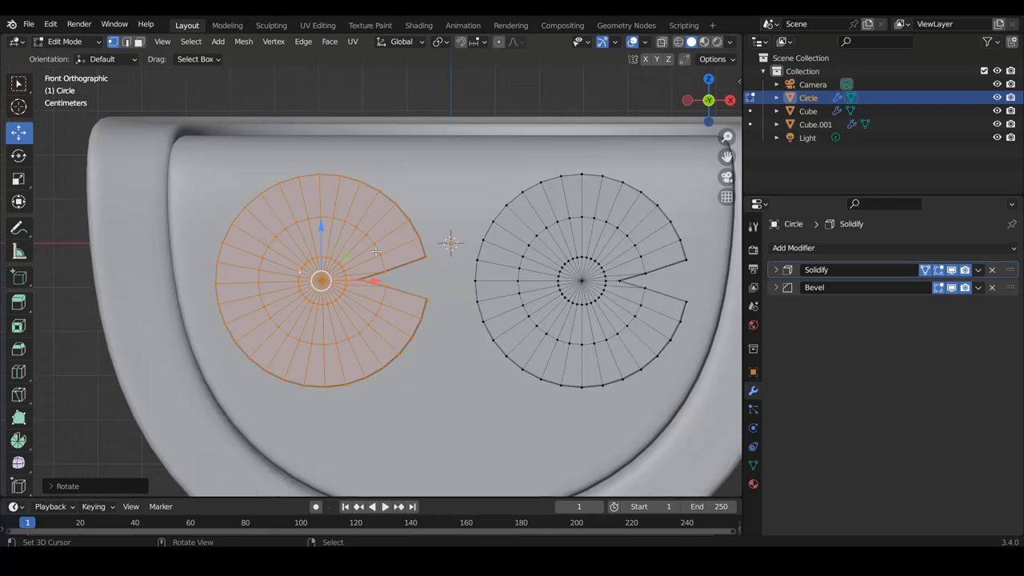
scroll(433, 320, down, 4)
key(Tab)
key(alt+a)
Step: Scale all of the notched disks' geometry down to about 0.92 in Edit Mode
scroll(476, 340, down, 4)
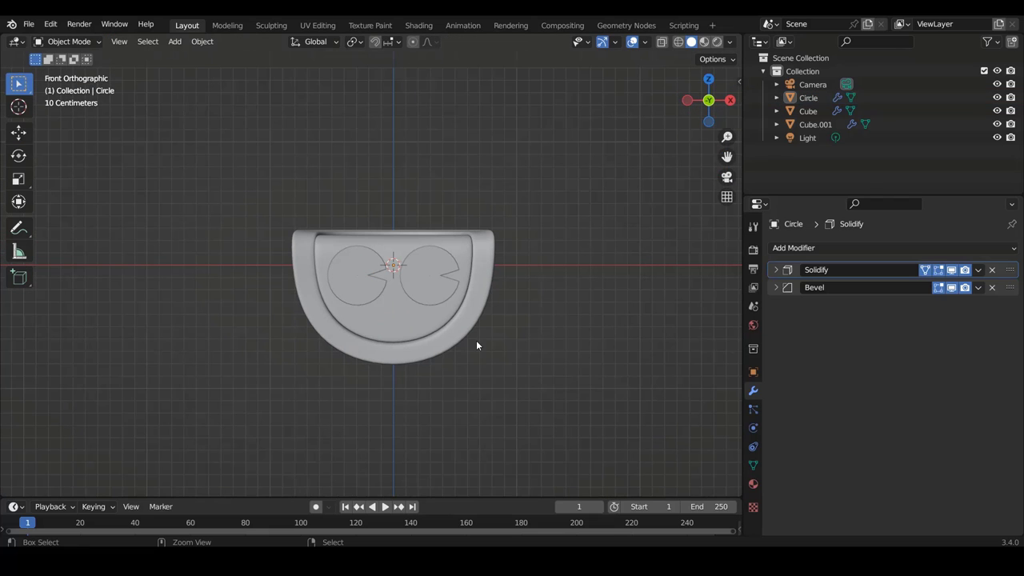
shift+middle_drag(476, 340, 458, 336)
scroll(422, 334, up, 3)
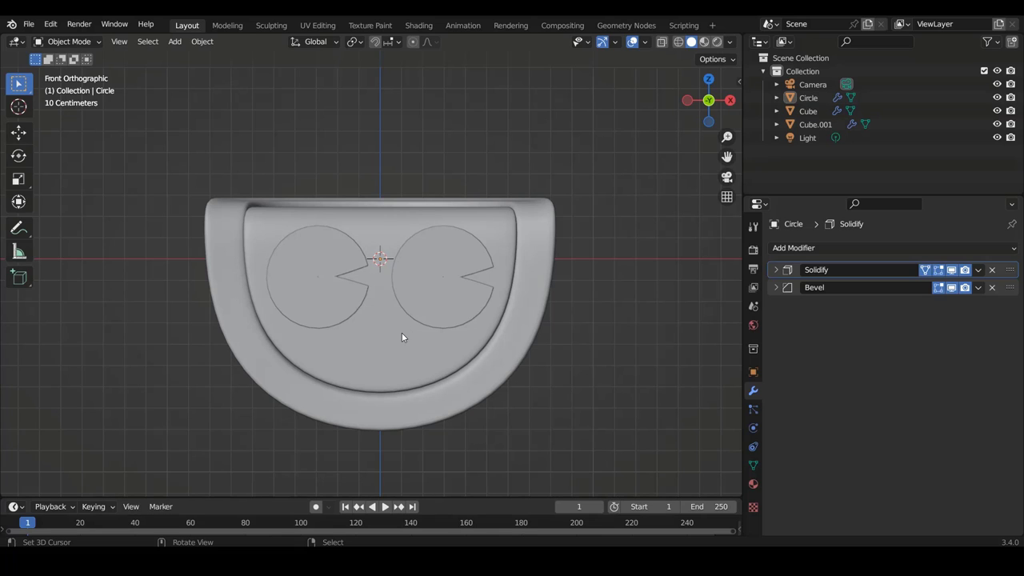
scroll(461, 320, up, 2)
click(470, 319)
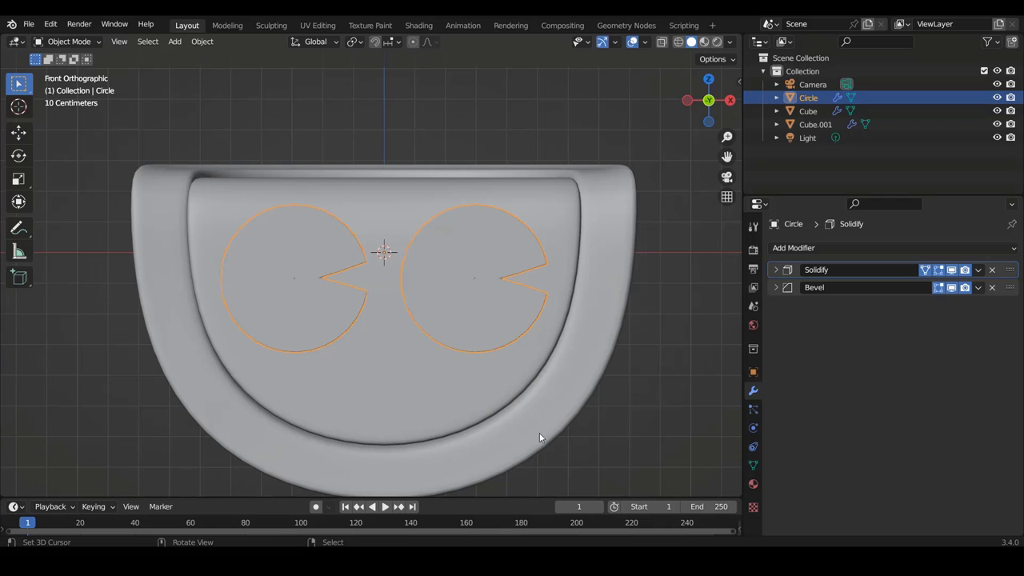
key(Tab)
key(alt+a)
key(a)
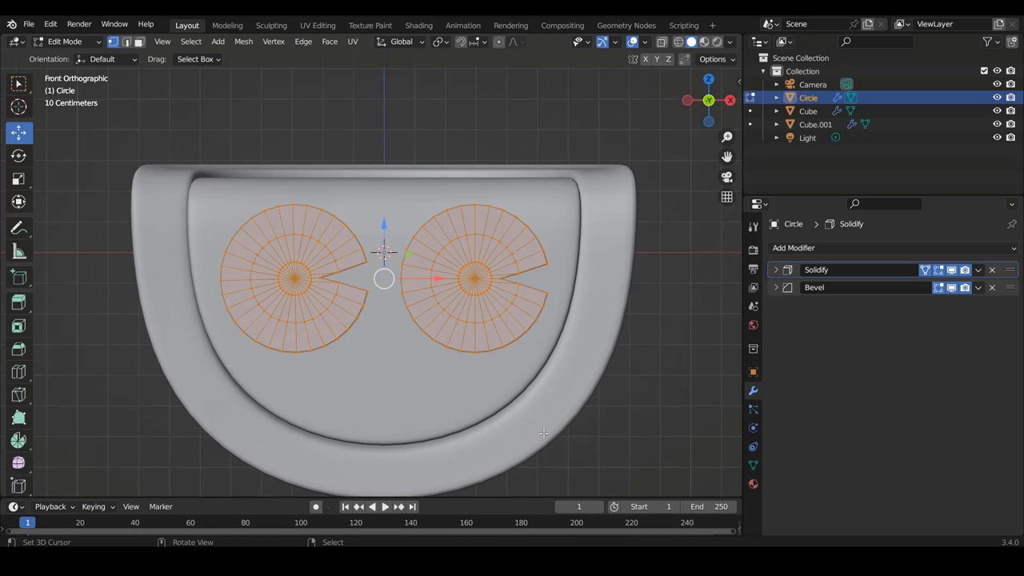
key(s)
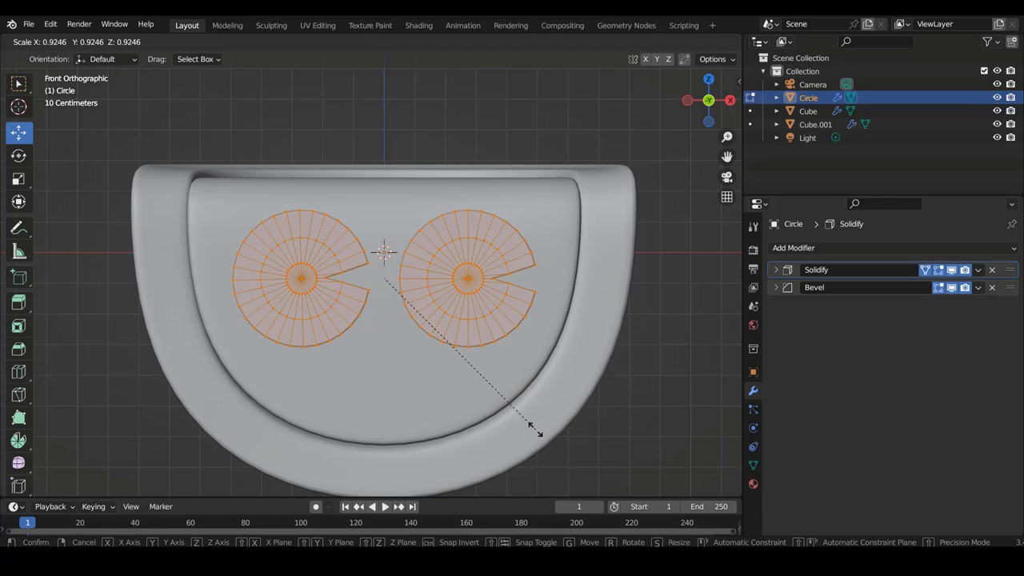
click(534, 430)
key(Tab)
Step: Bring up the Add menu's list of mesh primitives
scroll(473, 357, down, 2)
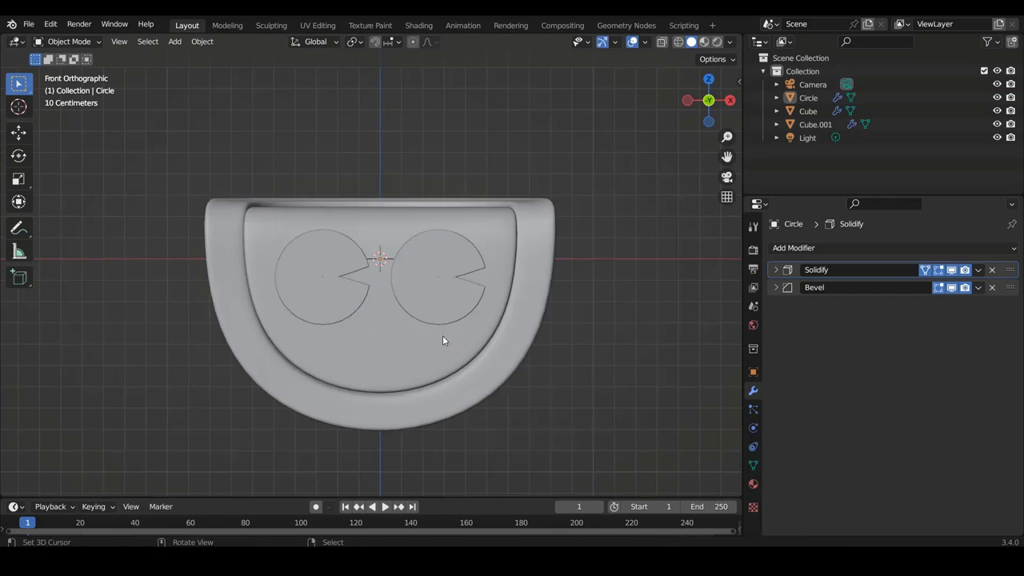
scroll(442, 335, down, 4)
scroll(436, 330, up, 2)
scroll(434, 323, up, 1)
shift+scroll(441, 308, down, 1)
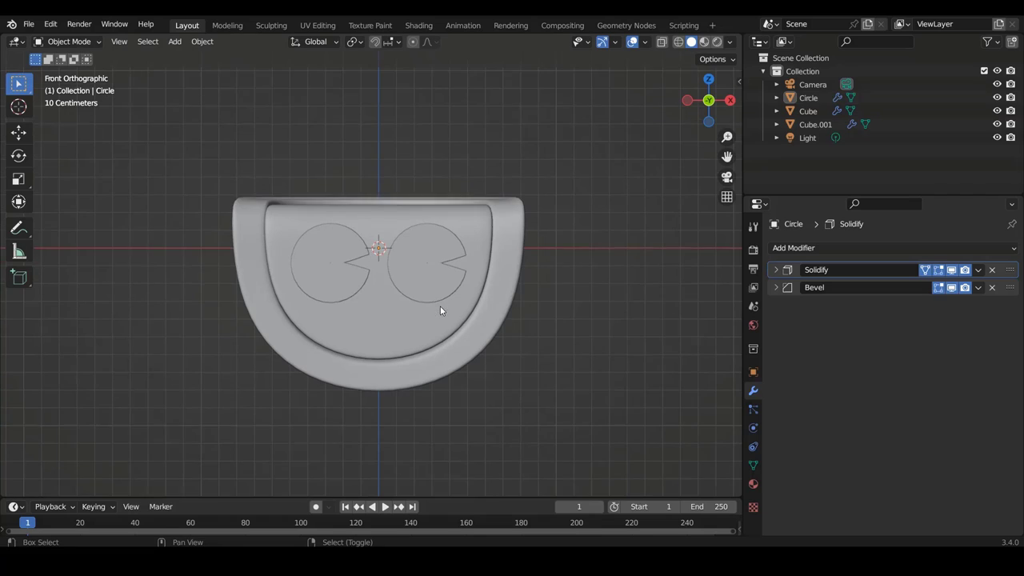
shift+scroll(464, 300, down, 1)
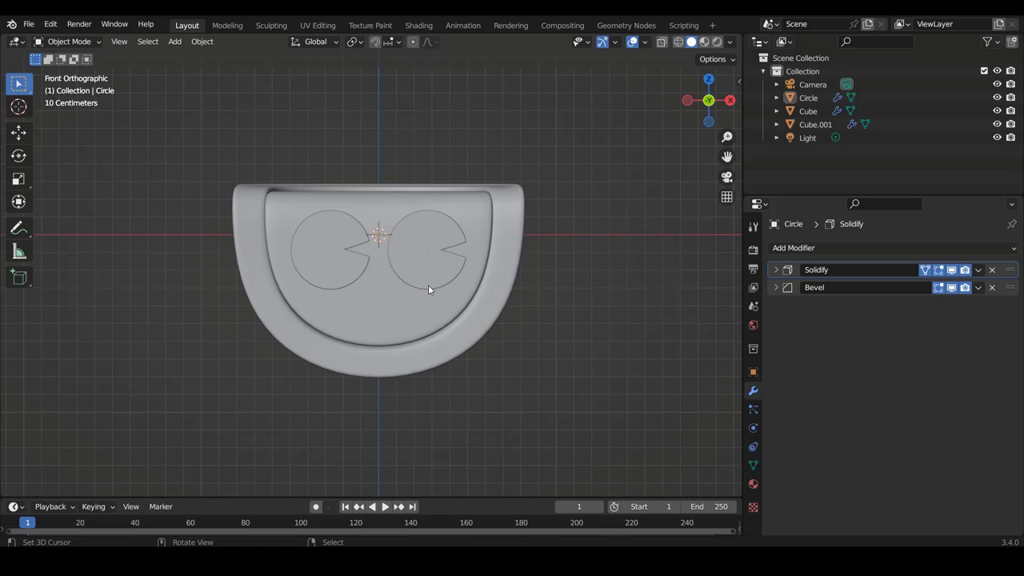
scroll(400, 264, up, 1)
scroll(400, 260, up, 1)
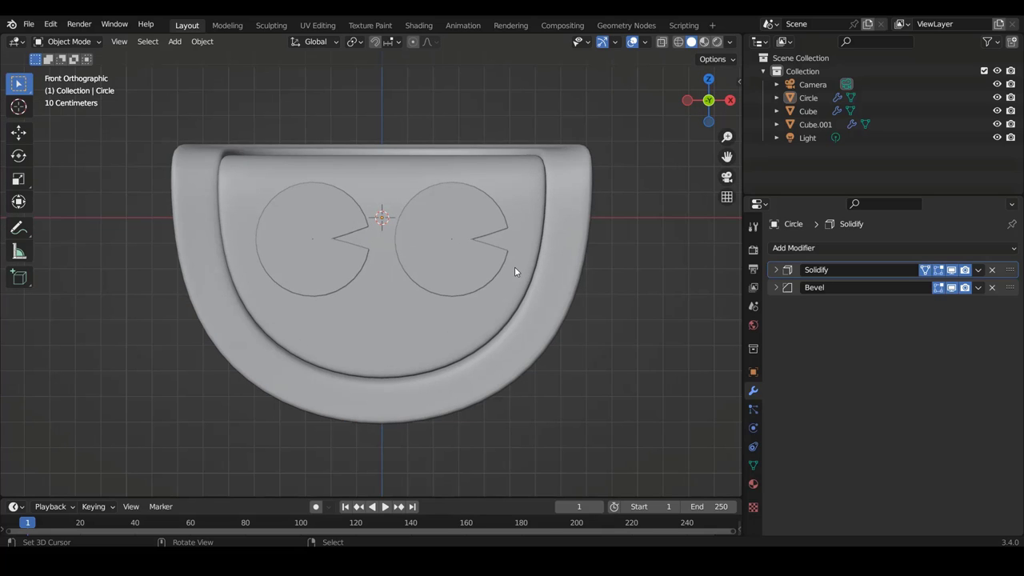
key(shift+a)
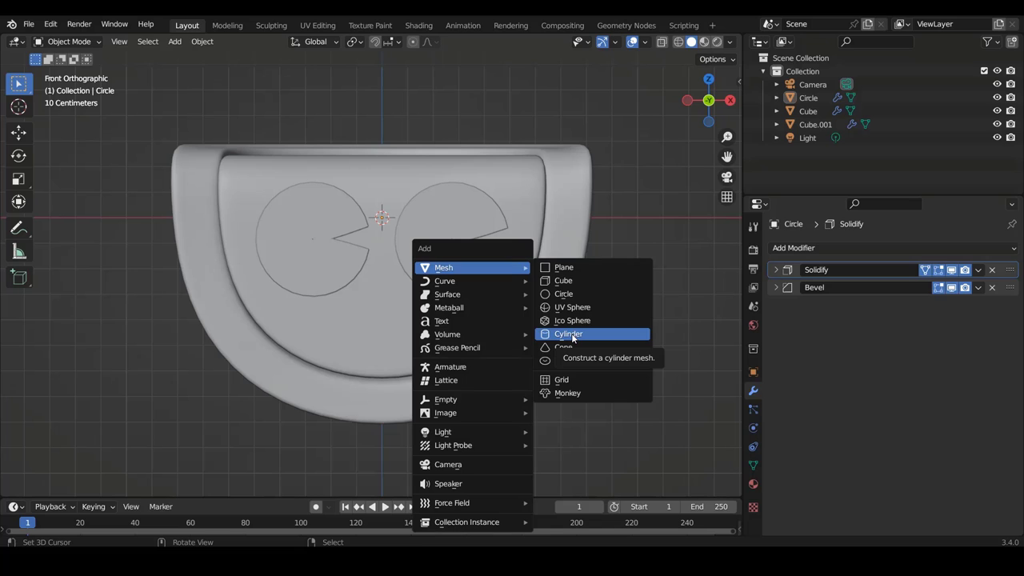
Step: Add a Cylinder with 16 vertices and start editing its mesh
key(shift+a)
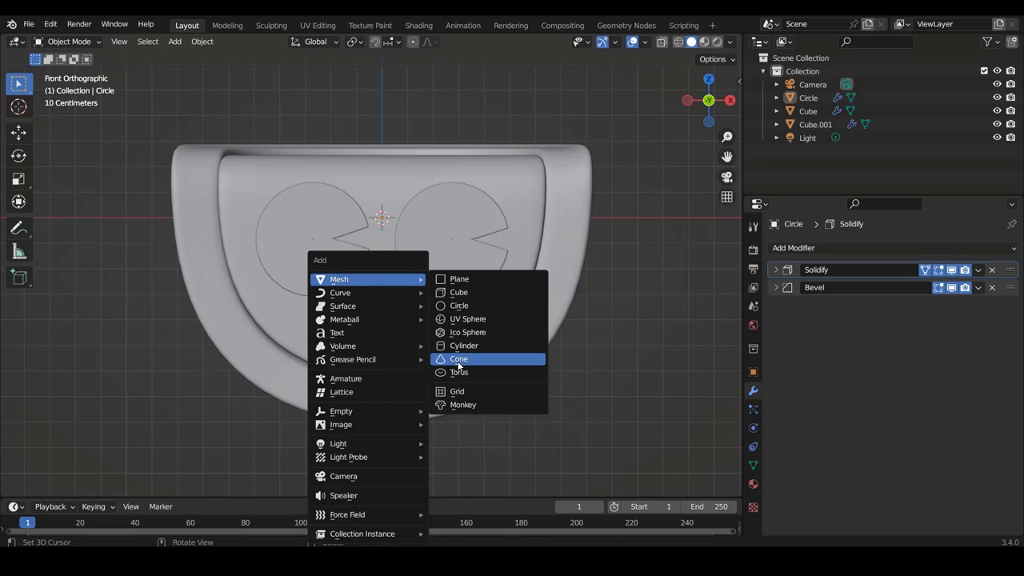
click(446, 347)
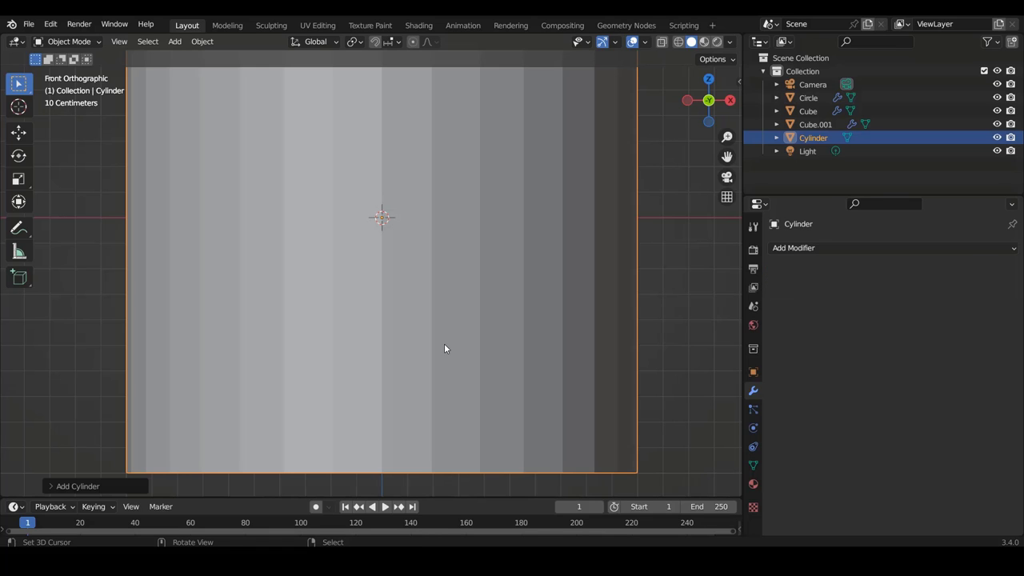
scroll(448, 332, down, 1)
scroll(456, 318, down, 3)
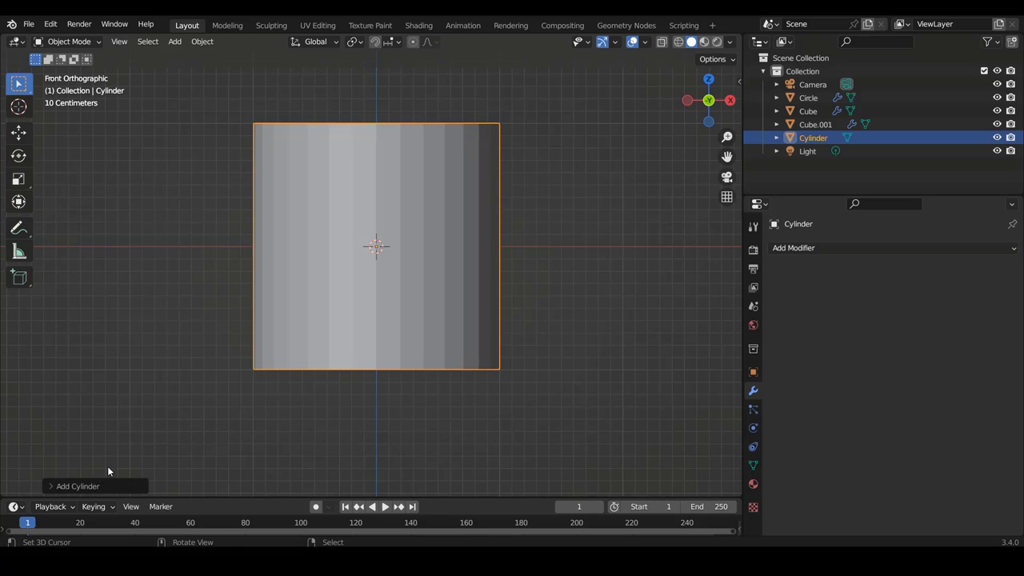
click(49, 486)
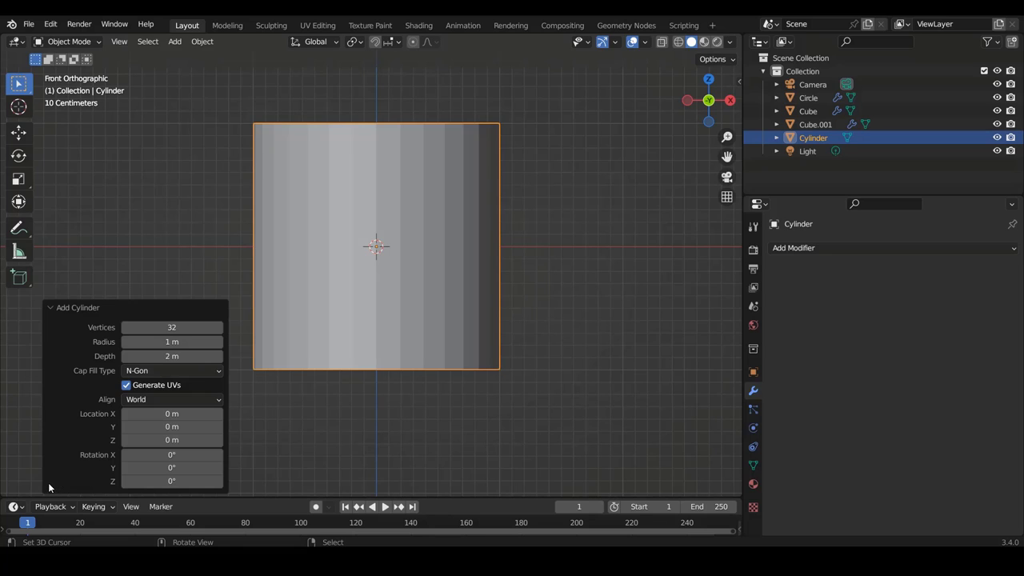
click(154, 328)
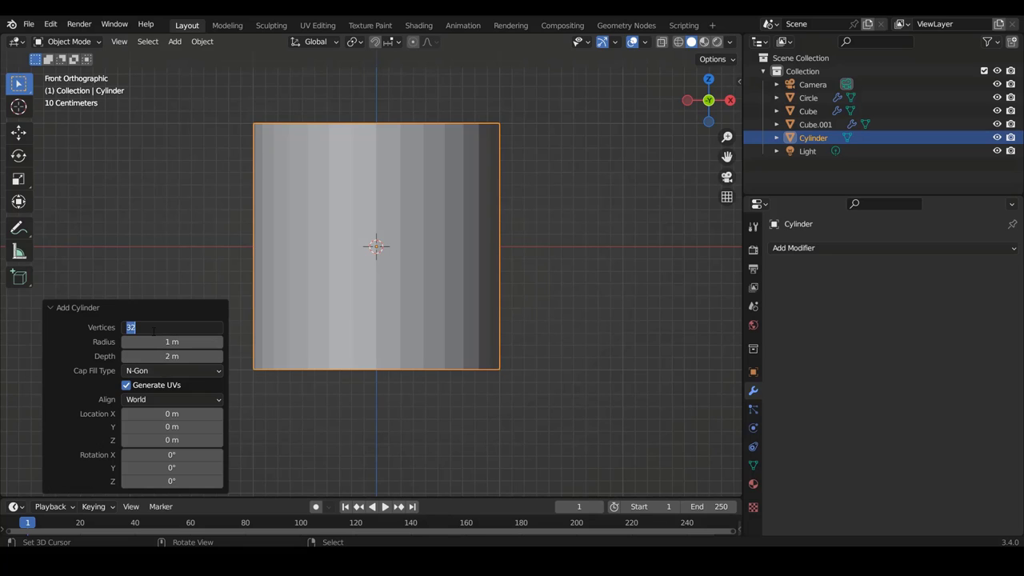
text(16)
key(Return)
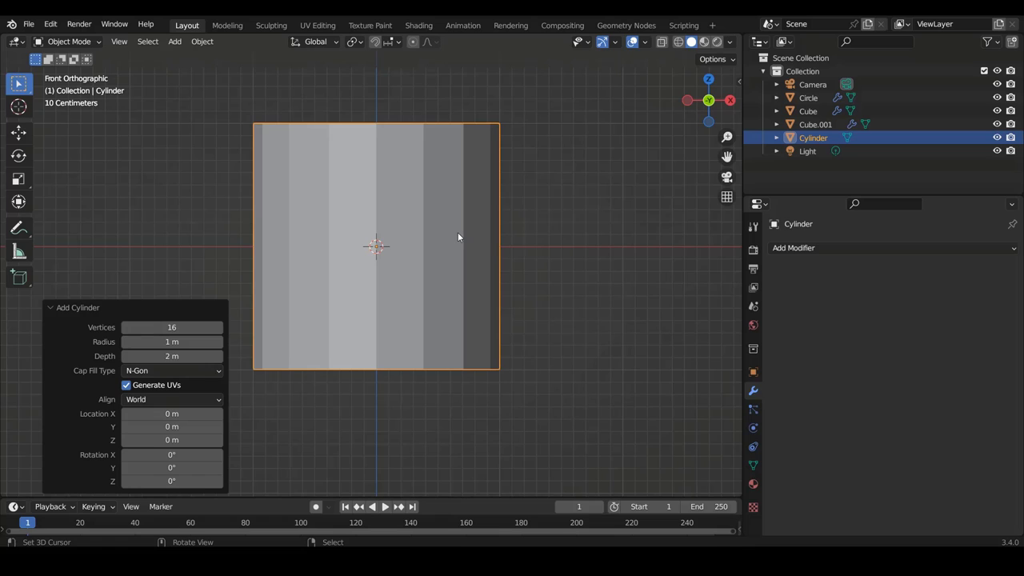
key(Tab)
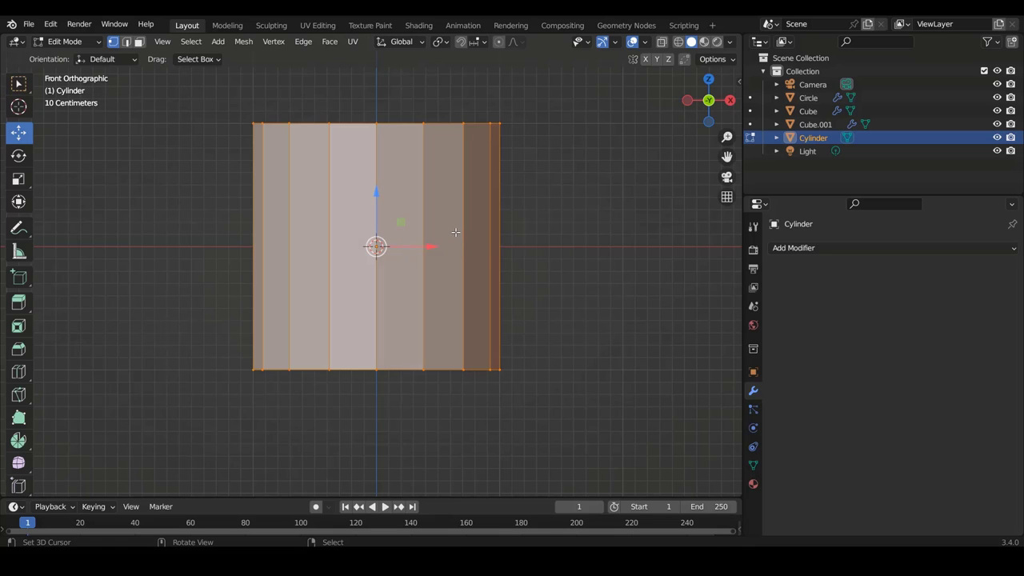
Step: Scale the cylinder to 0.13 and move it about -0.67 m along Y
key(s)
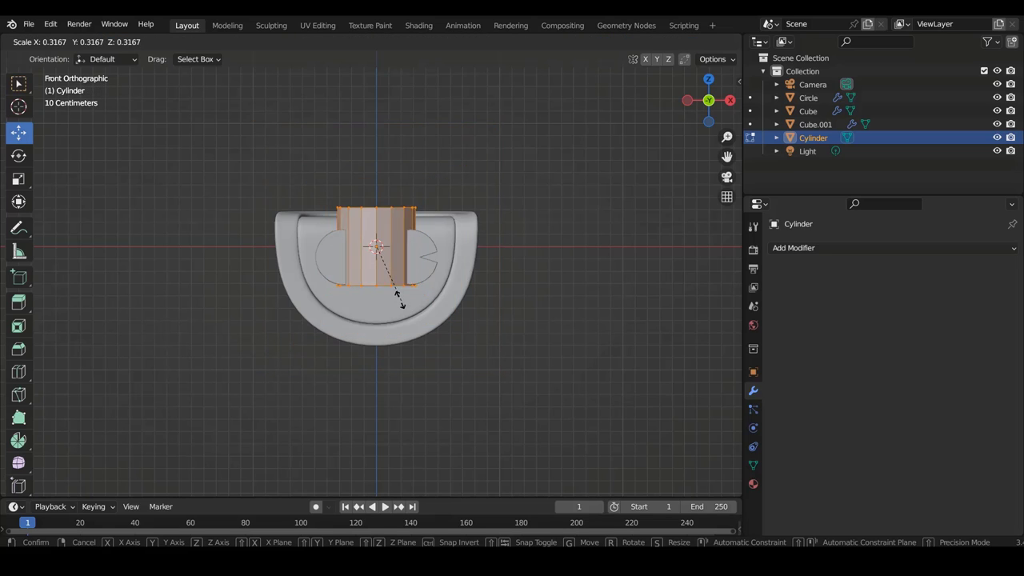
click(377, 267)
mouse_move(377, 267)
middle_down()
mouse_move(355, 263)
mouse_move(488, 223)
middle_up()
key(g)
key(y)
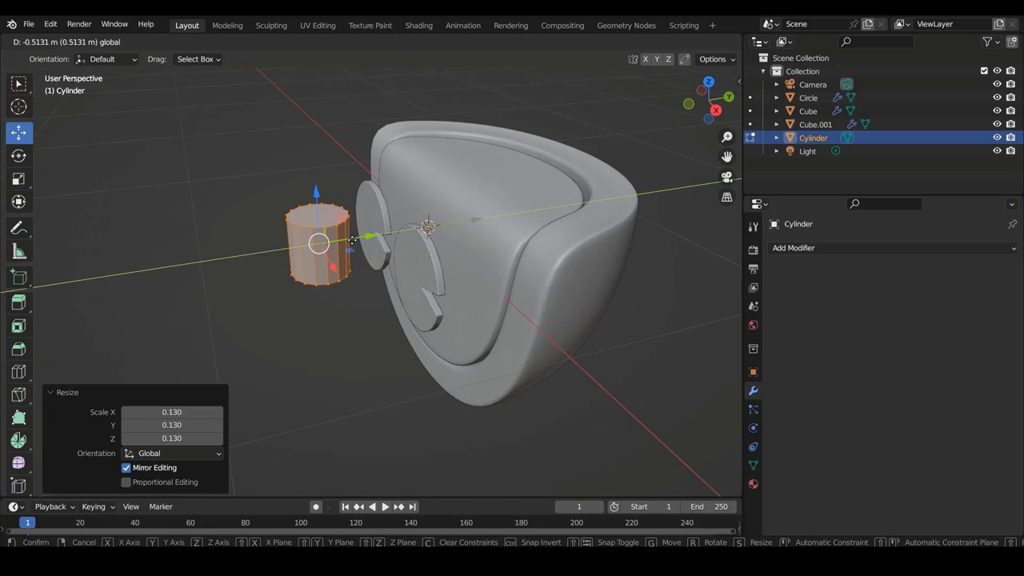
click(330, 245)
middle_drag(331, 246, 447, 266)
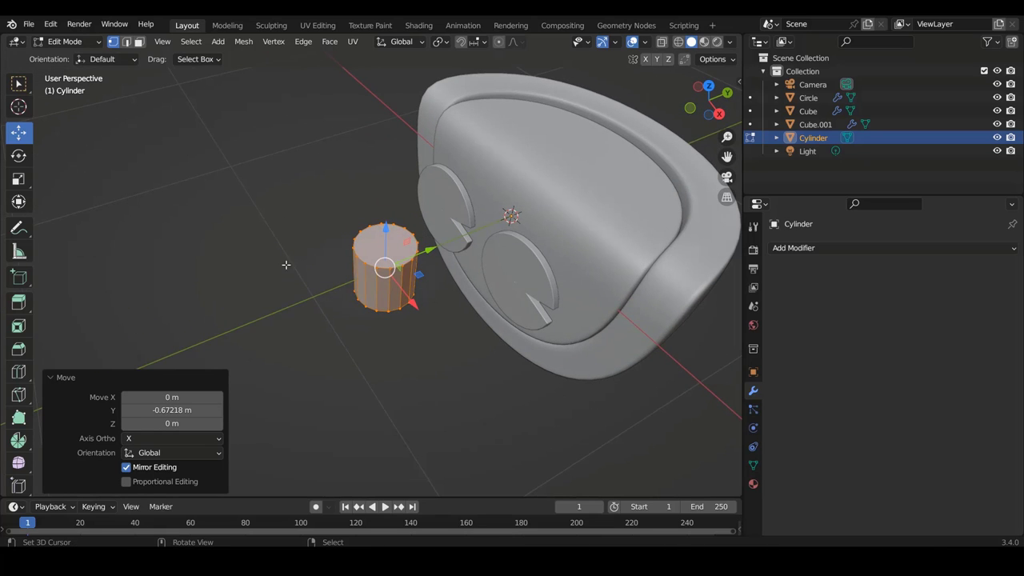
mouse_move(286, 263)
ctrl+middle_down()
mouse_move(320, 245)
mouse_move(432, 260)
mouse_move(394, 254)
ctrl+middle_up()
scroll(412, 256, up, 3)
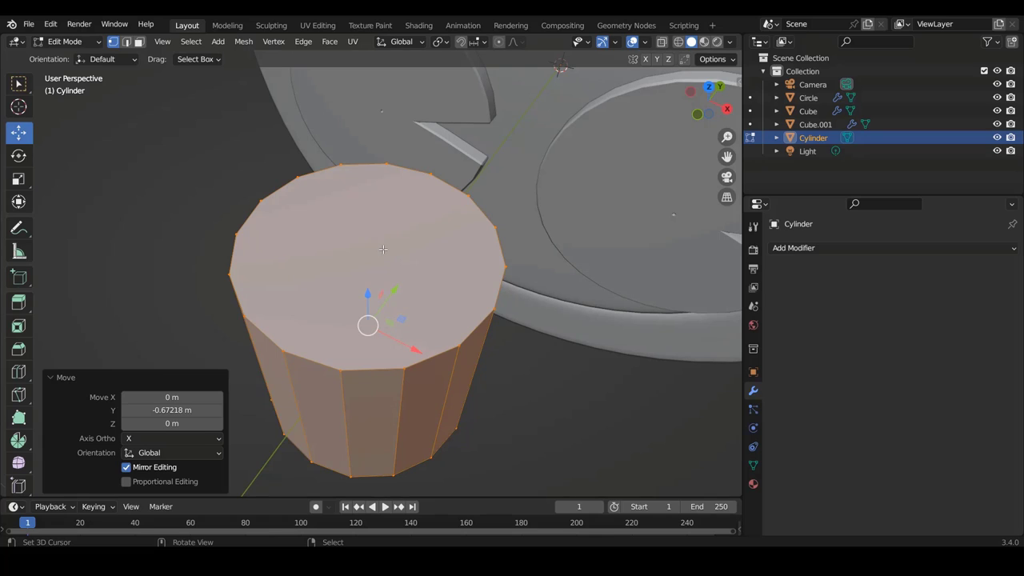
Step: Inset the cylinder's top face four times, the last ring 0.01226 m thick
key(ctrl+Tab)
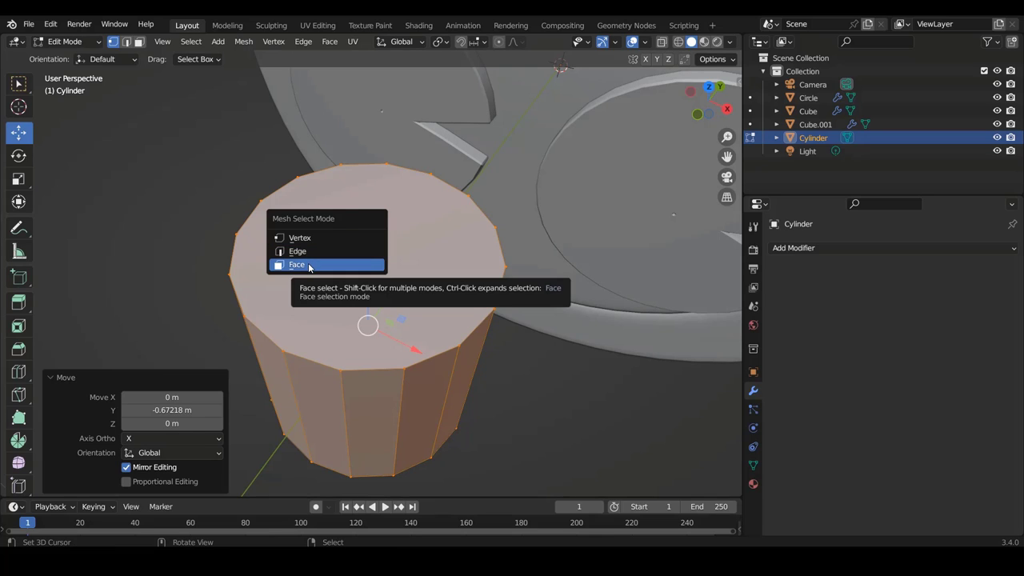
click(309, 264)
click(312, 269)
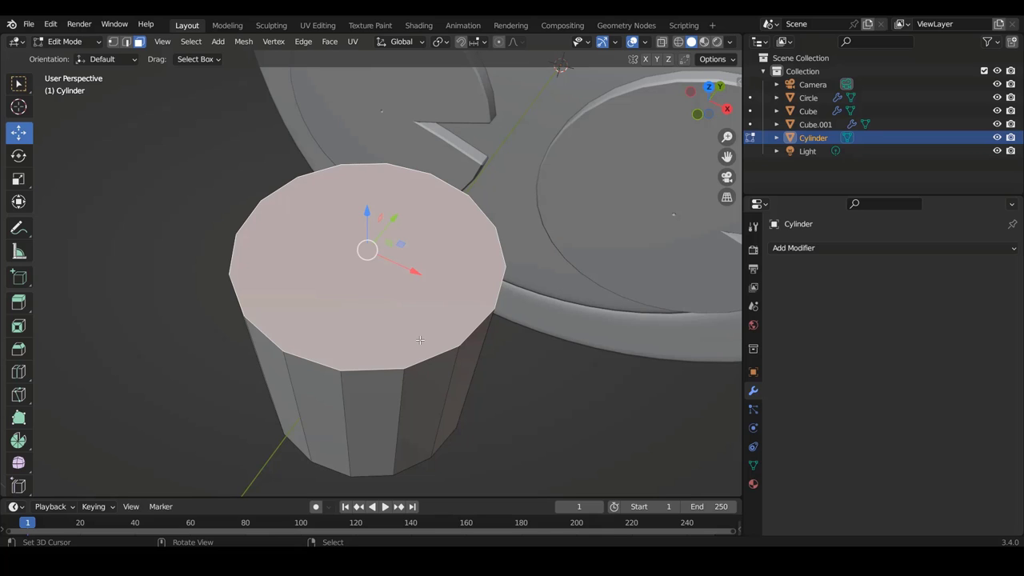
key(i)
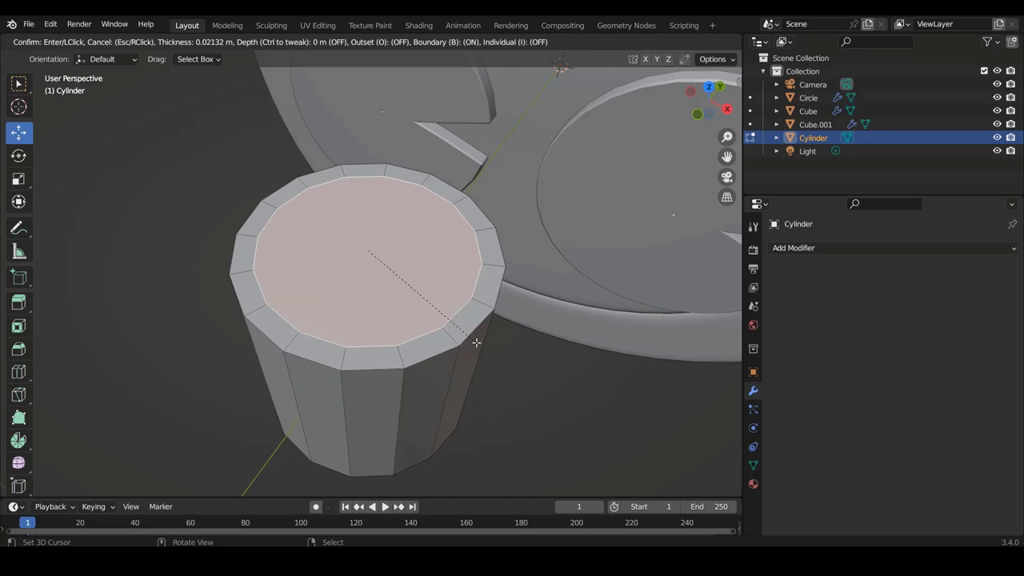
click(476, 342)
key(i)
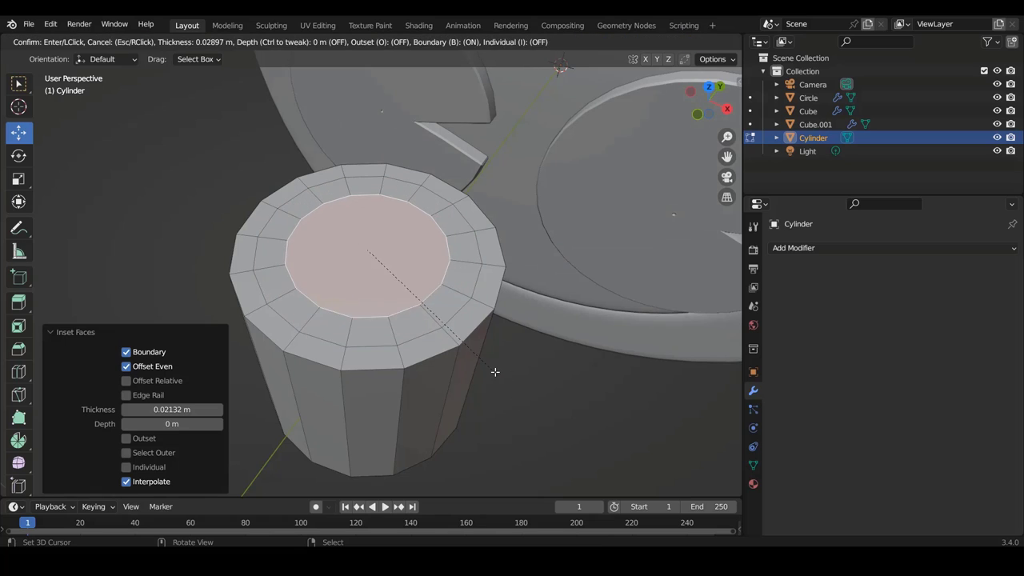
click(486, 362)
key(i)
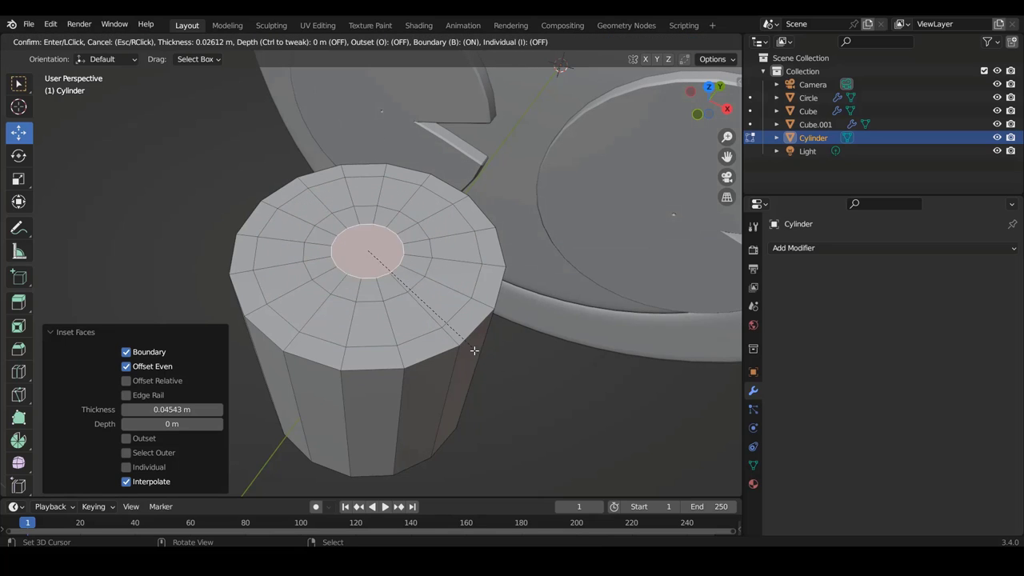
click(462, 345)
key(i)
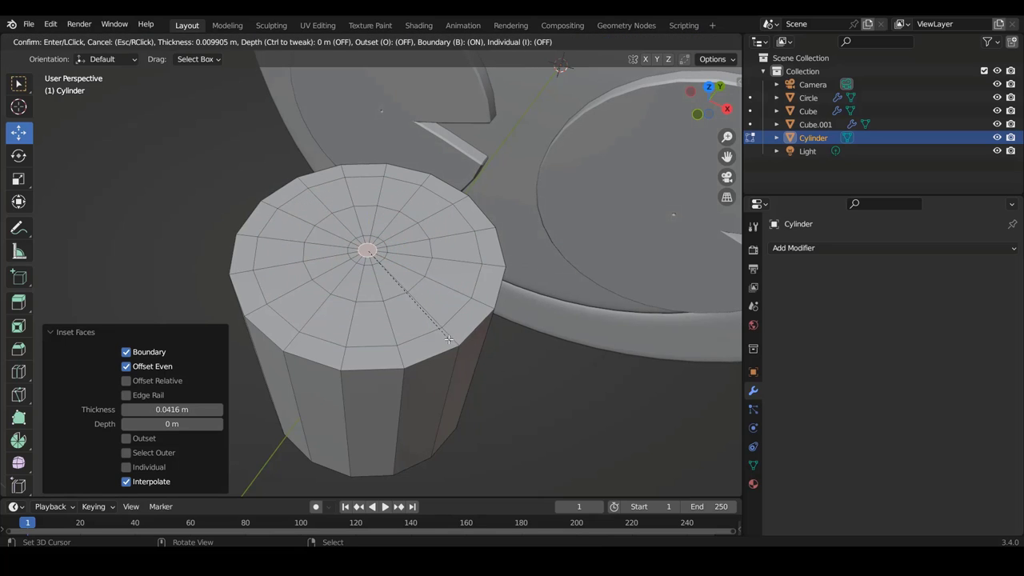
click(447, 341)
Step: Orbit around the cylinder and switch to the front orthographic view
scroll(421, 310, down, 3)
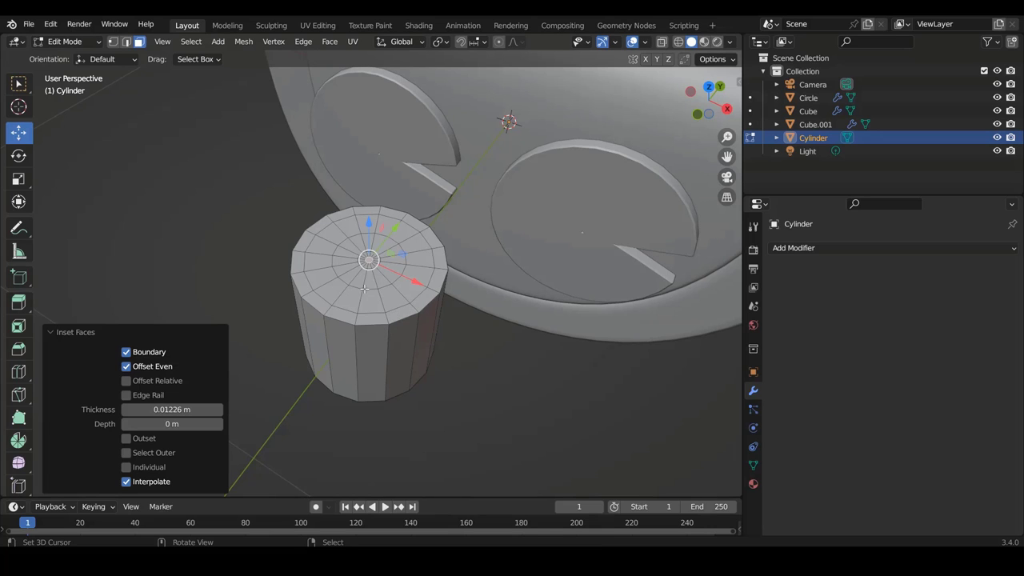
scroll(364, 286, up, 3)
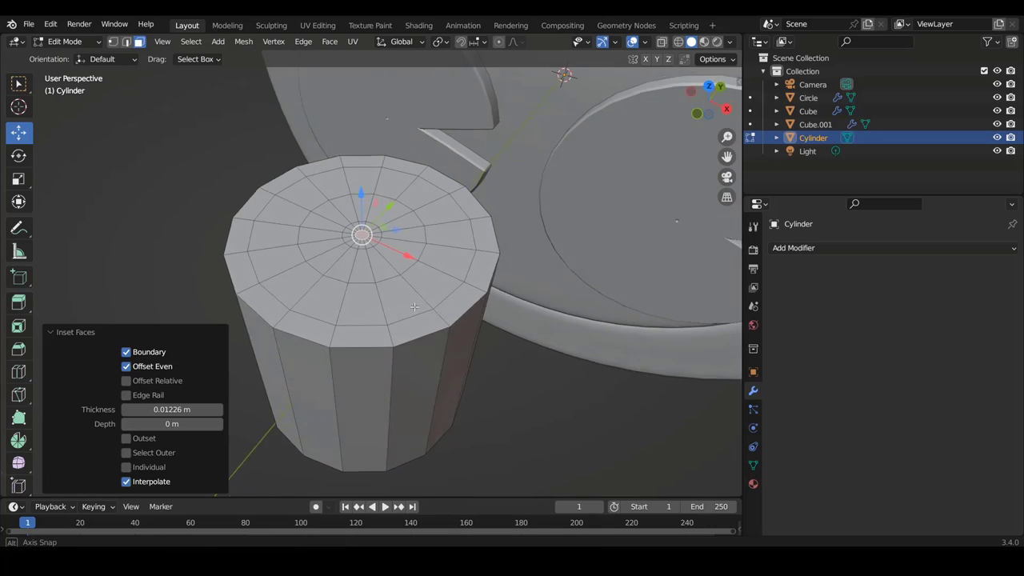
middle_drag(410, 330, 318, 275)
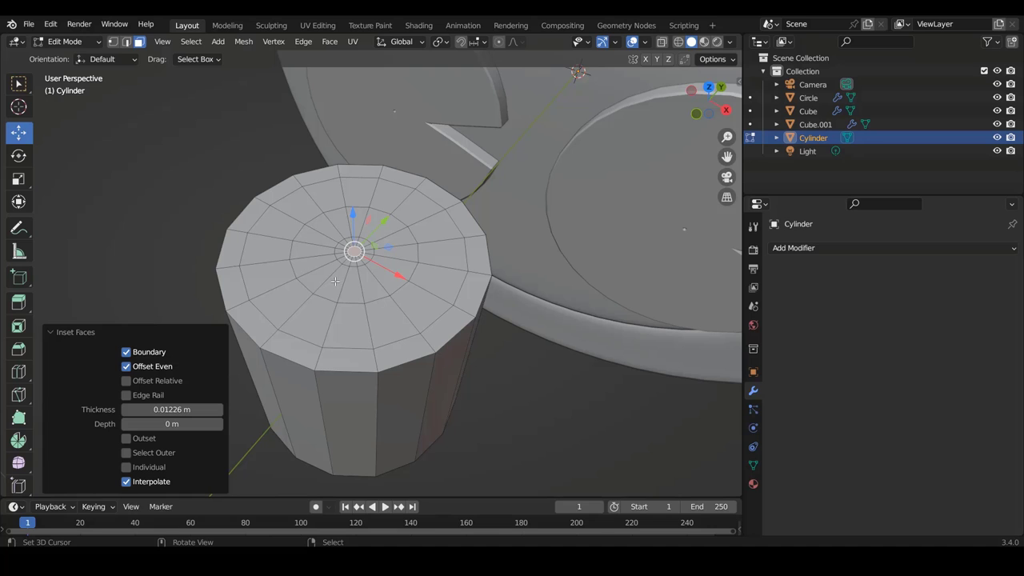
mouse_move(362, 315)
middle_down()
mouse_move(404, 305)
mouse_move(377, 256)
middle_up()
key(ctrl+r)
key(Escape)
scroll(364, 230, up, 3)
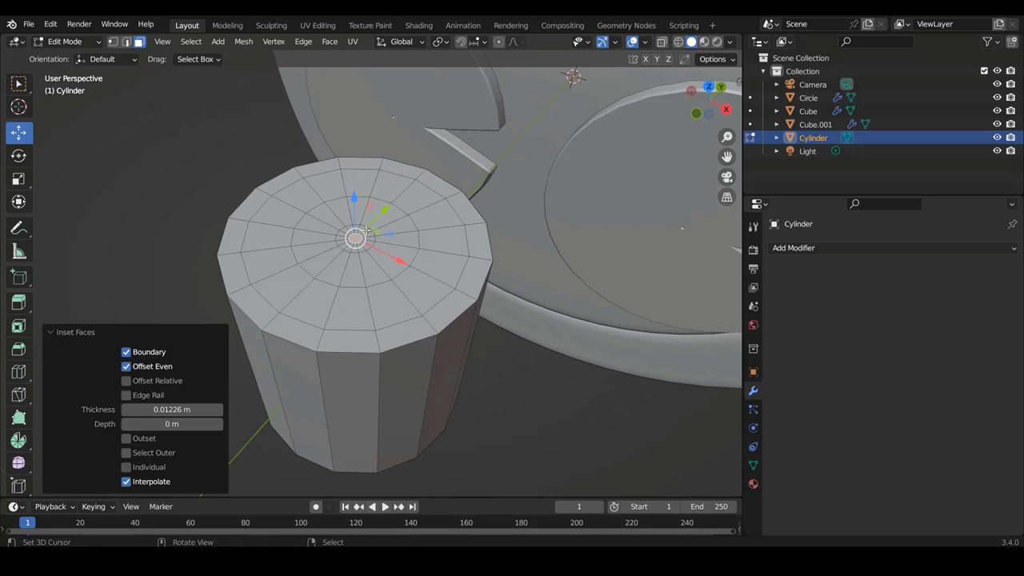
key(KP_1)
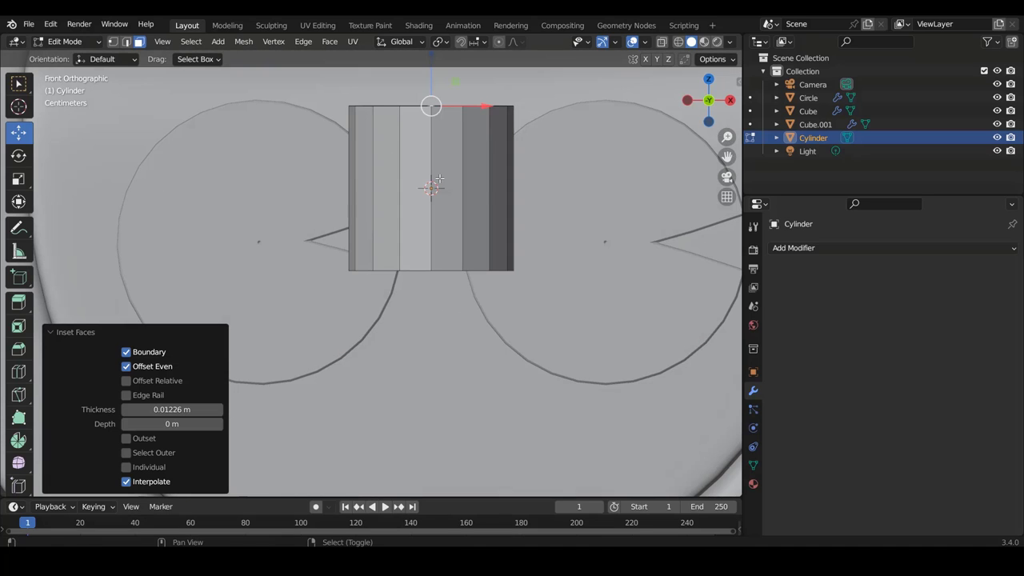
Step: Add a loop cut around the cylinder slid up close to the top rim
mouse_move(489, 133)
shift+middle_down()
mouse_move(489, 188)
mouse_move(445, 244)
shift+middle_up()
key(ctrl+r)
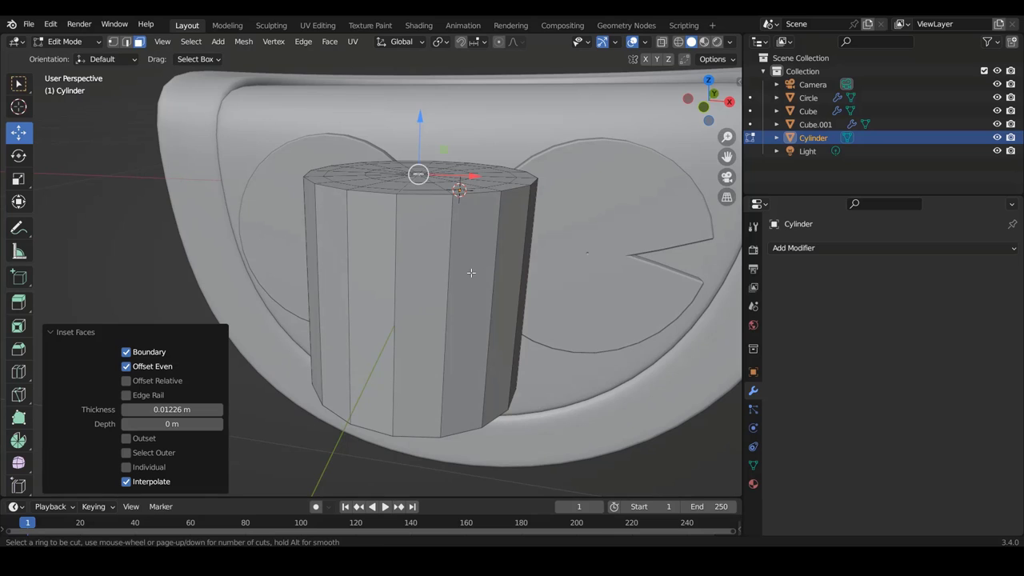
click(441, 249)
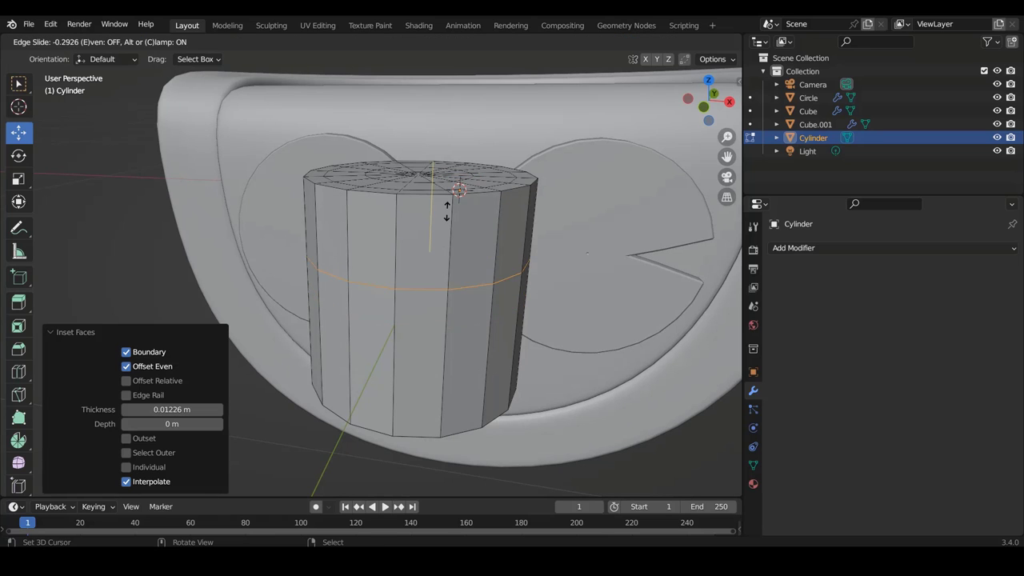
click(456, 146)
scroll(472, 168, down, 3)
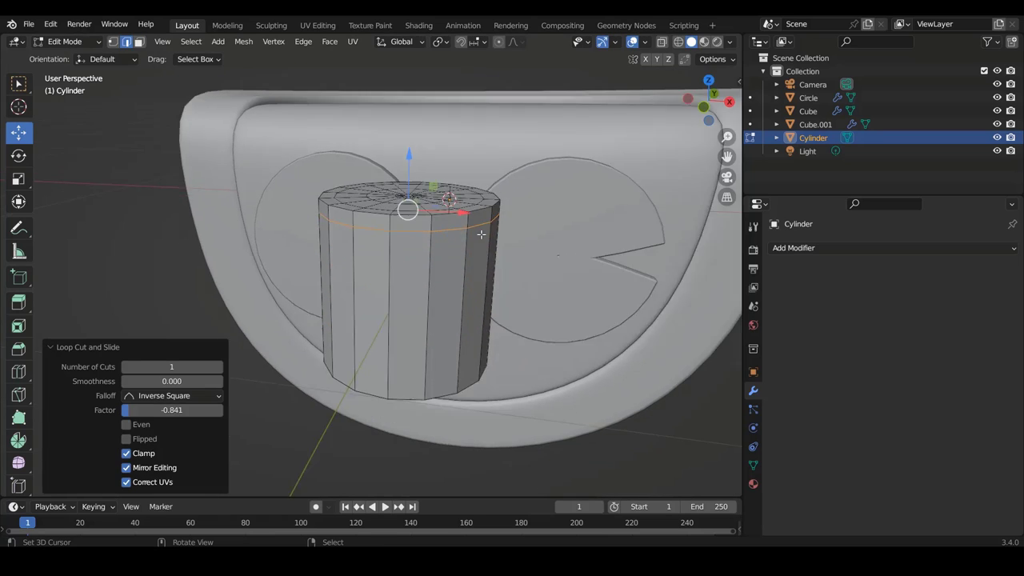
mouse_move(472, 168)
middle_down()
mouse_move(487, 182)
mouse_move(497, 139)
middle_up()
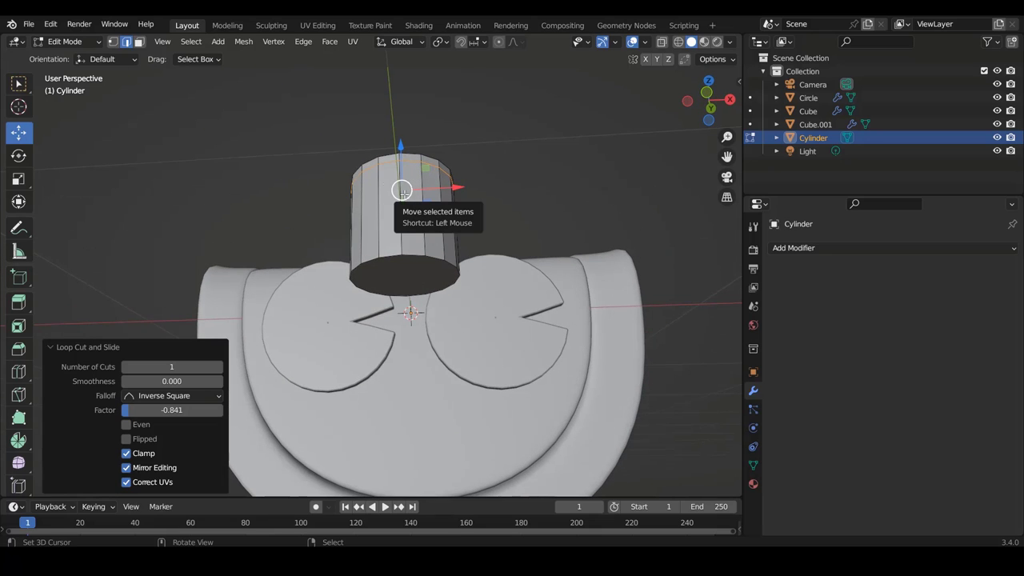
mouse_move(402, 191)
middle_down()
mouse_move(396, 226)
mouse_move(402, 221)
mouse_move(411, 255)
mouse_move(435, 259)
middle_up()
Step: Add a centred middle loop and a second loop lower on the cylinder side
key(ctrl+r)
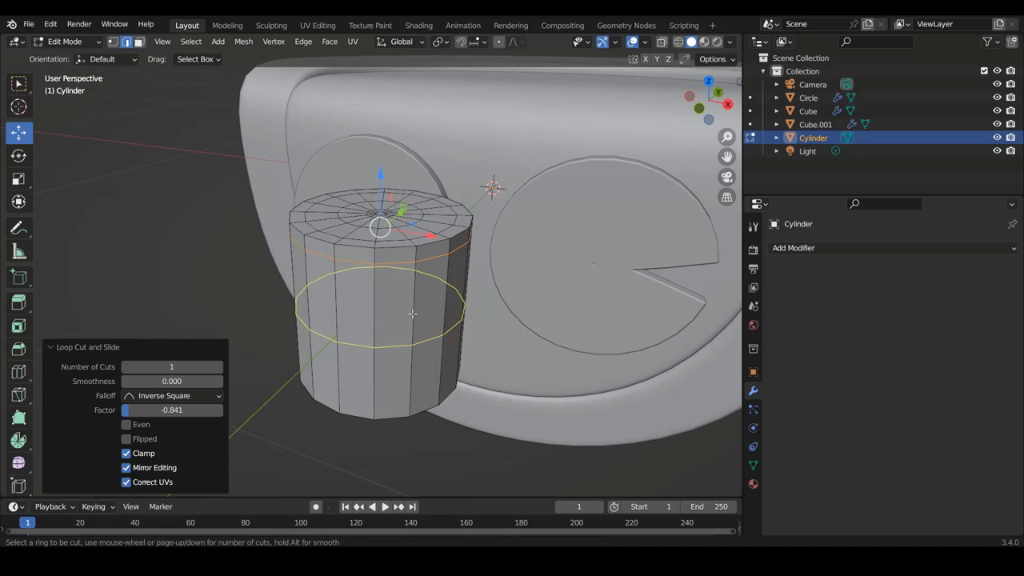
click(412, 313)
right_click(412, 313)
key(ctrl+r)
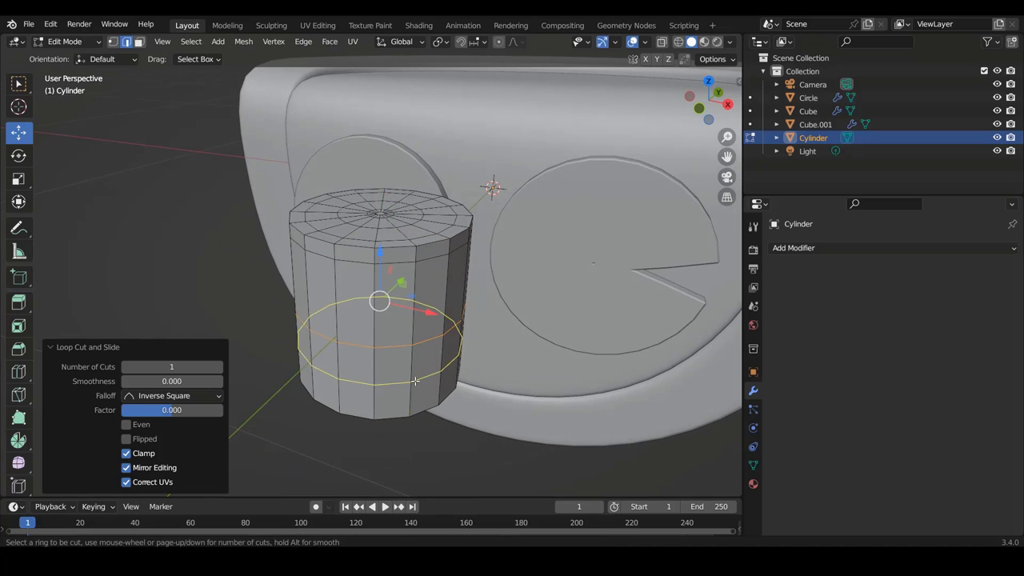
click(415, 381)
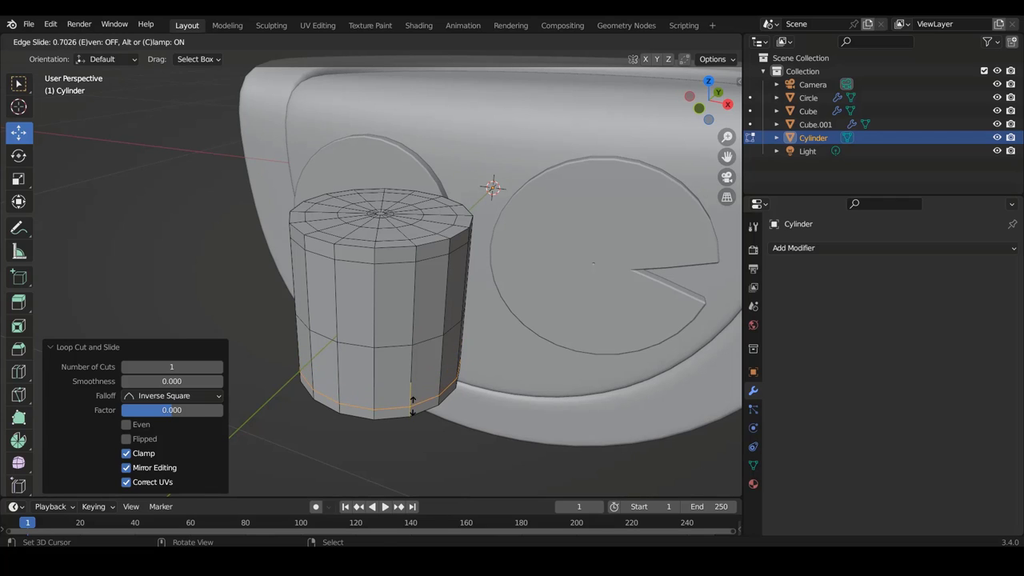
click(412, 404)
Step: Add two more centred loop cuts on the cylinder, then return to Object Mode
key(ctrl+r)
click(408, 291)
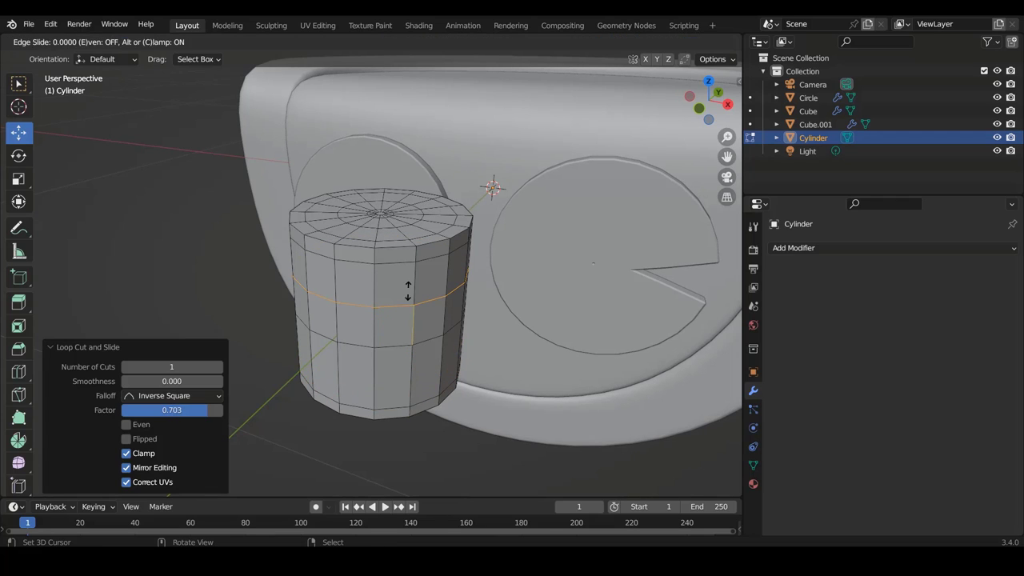
right_click(419, 366)
key(ctrl+r)
click(419, 371)
right_click(419, 370)
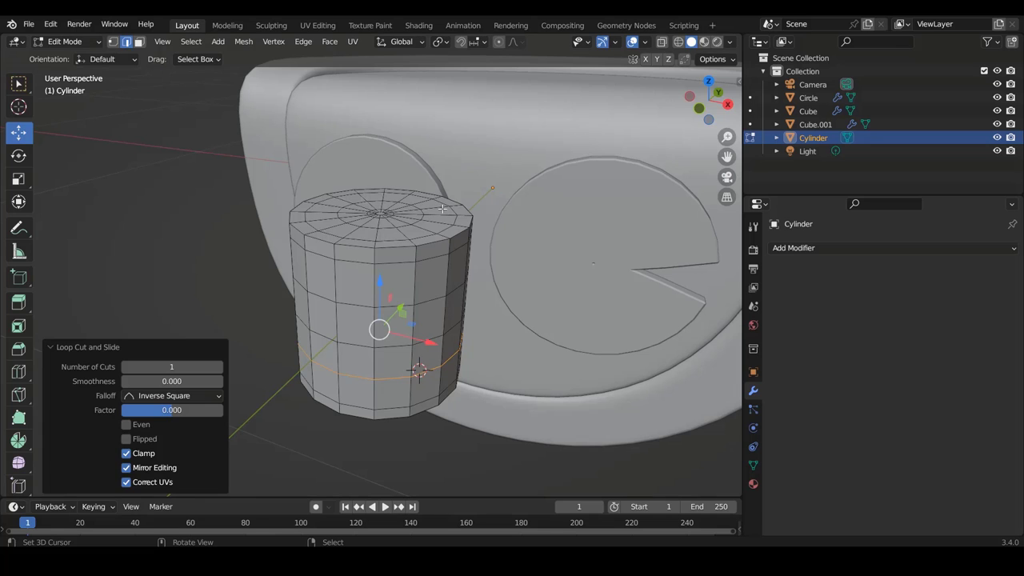
key(Tab)
mouse_move(437, 190)
middle_down()
mouse_move(405, 196)
mouse_move(364, 260)
mouse_move(409, 261)
middle_up()
Step: Add a Subdivision Surface modifier to the cylinder
key(Tab)
key(ctrl+Tab)
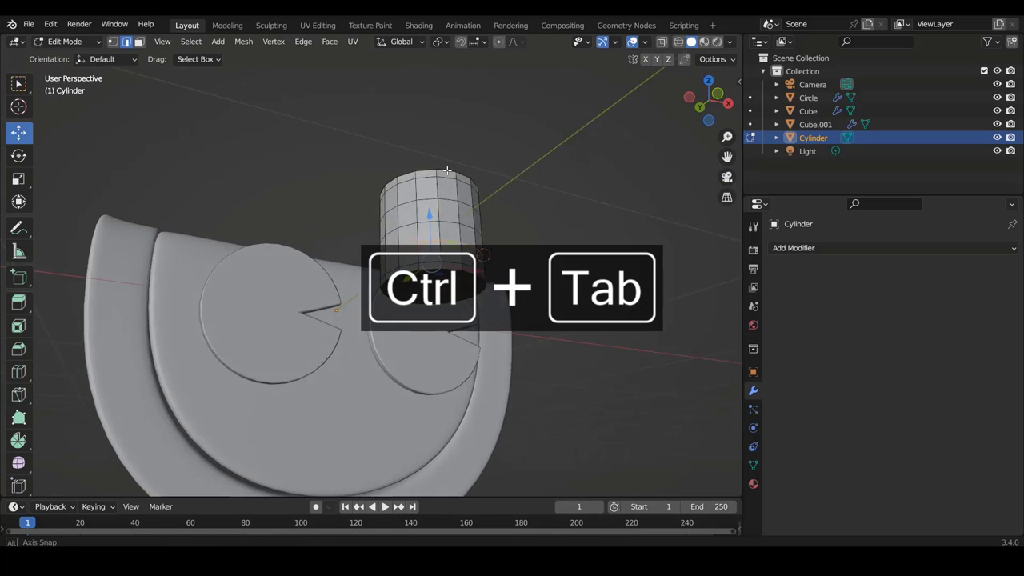
key(ctrl+Tab)
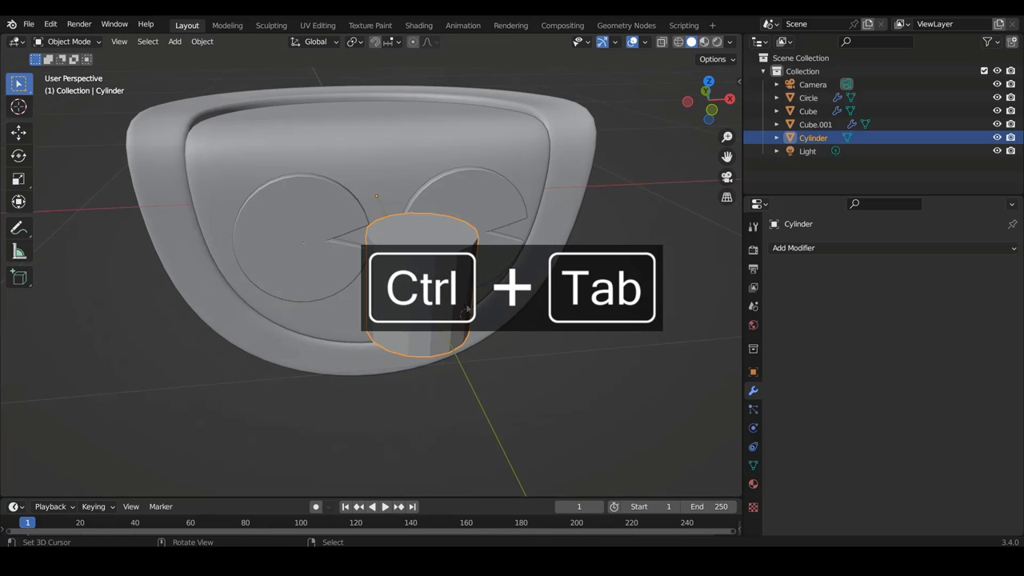
click(842, 249)
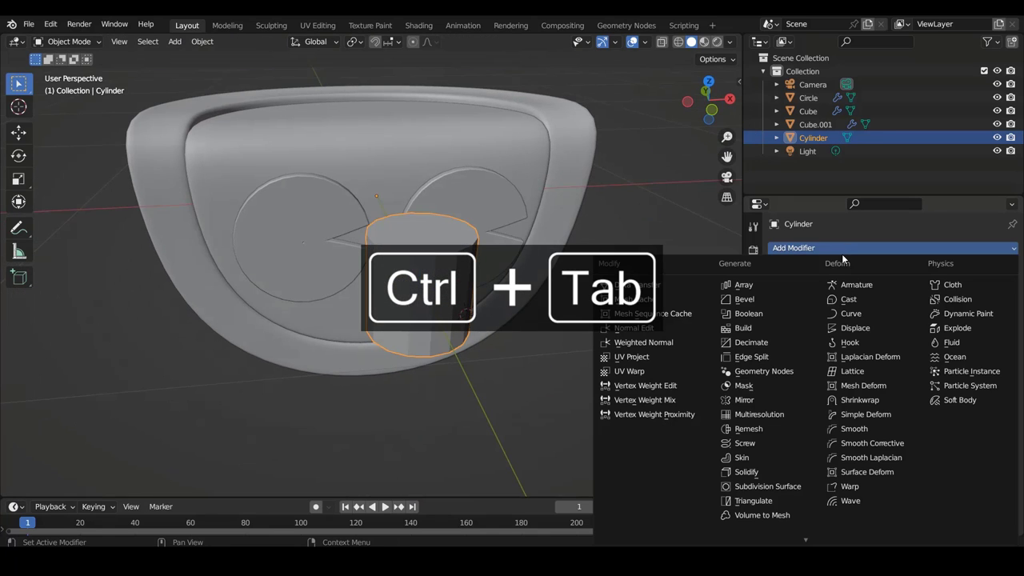
click(774, 486)
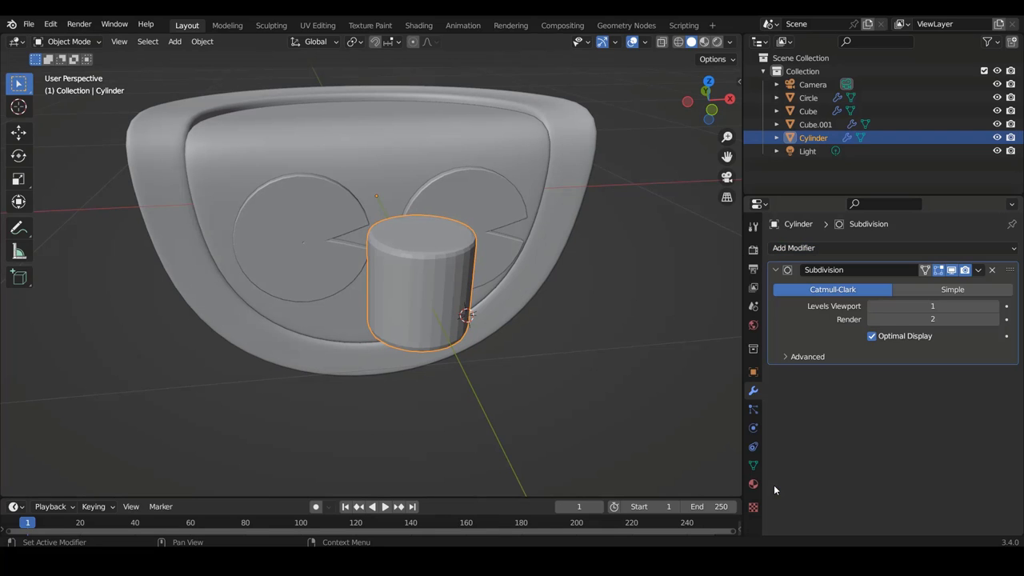
Step: Orbit to inspect the cylinder's underside and go back into Edit Mode
scroll(433, 160, up, 1)
scroll(434, 177, up, 3)
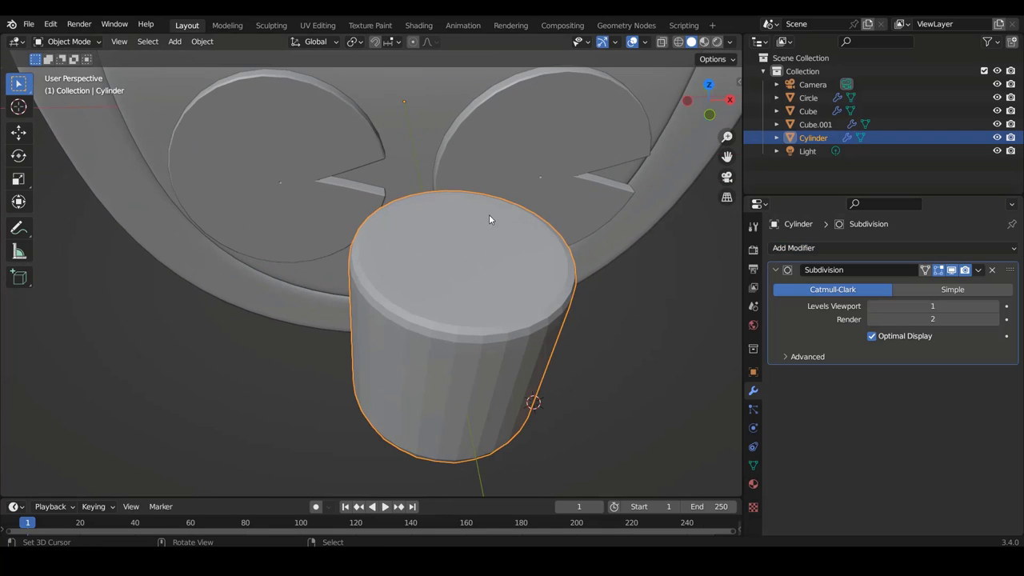
ctrl+scroll(419, 177, down, 2)
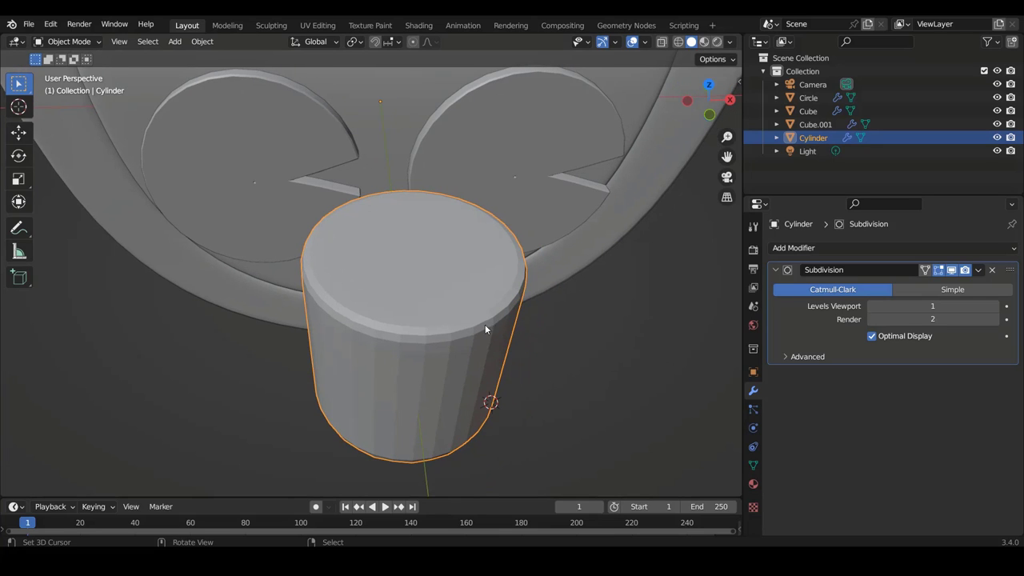
mouse_move(485, 314)
middle_down()
mouse_move(516, 162)
mouse_move(506, 173)
middle_up()
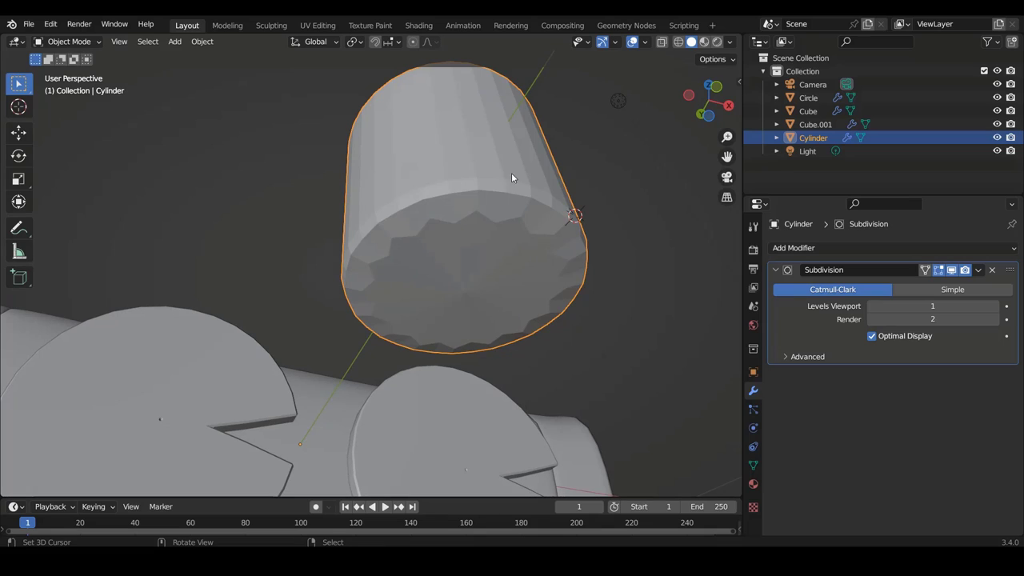
scroll(533, 199, up, 2)
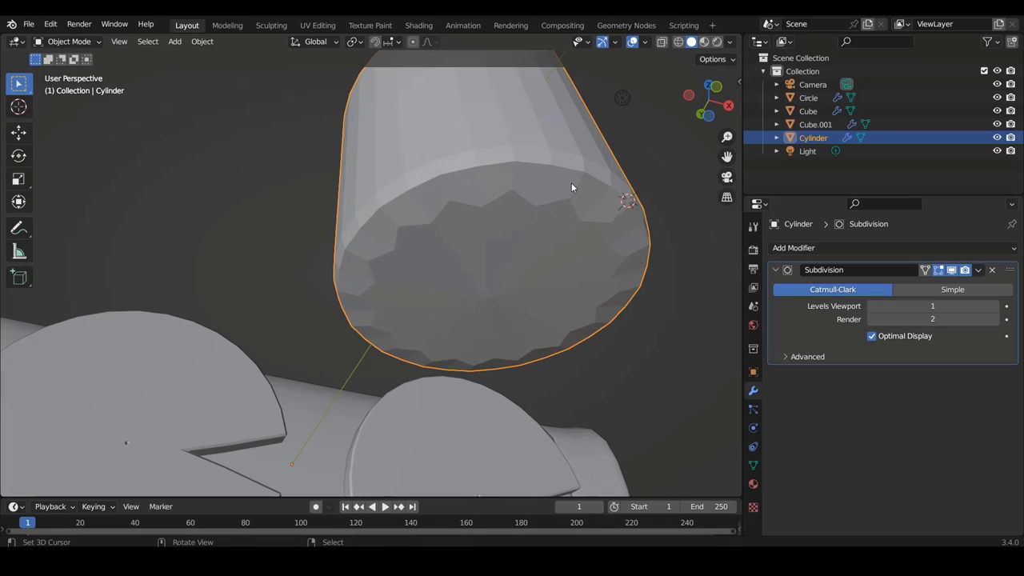
shift+middle_drag(489, 248, 476, 263)
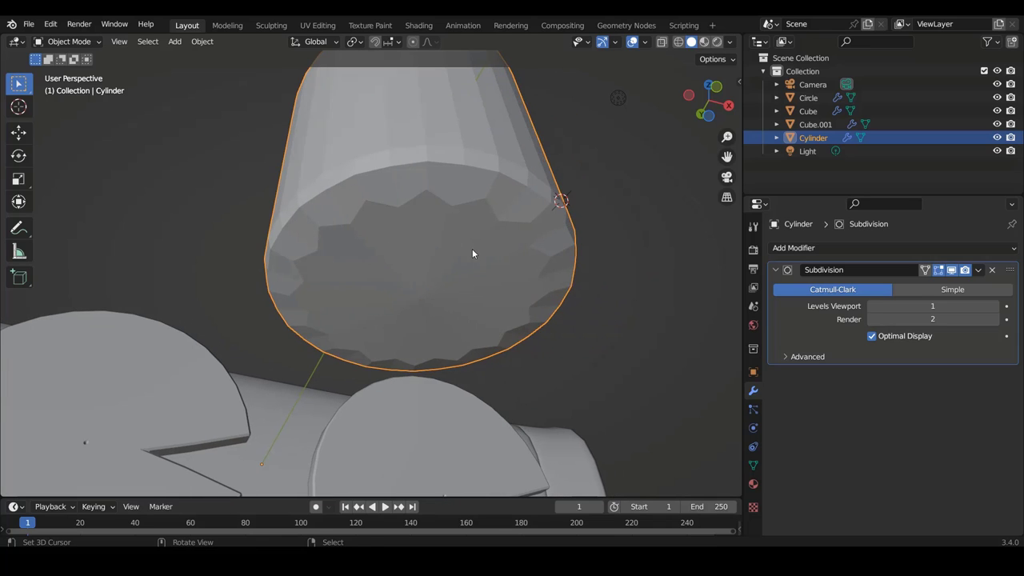
key(Tab)
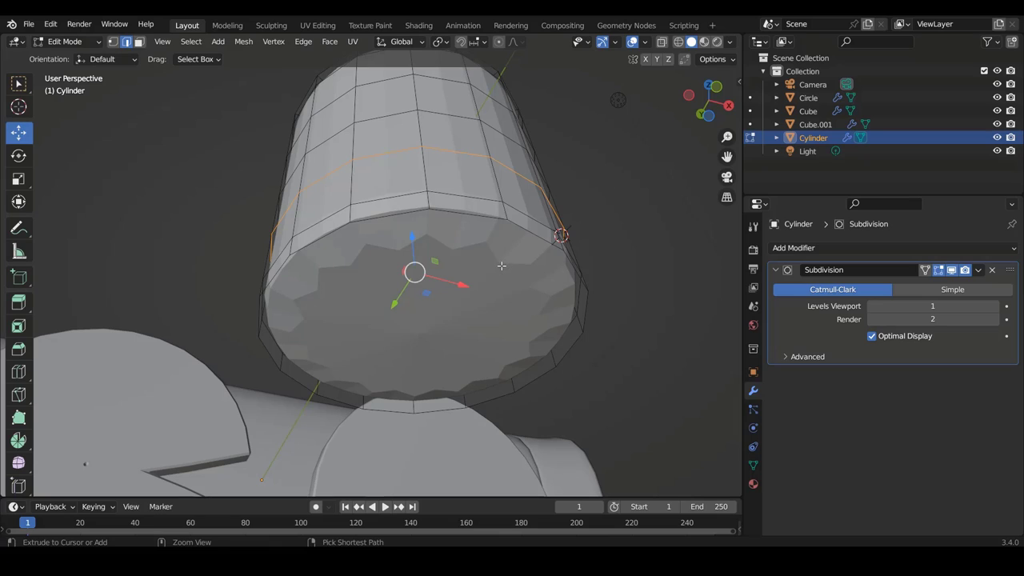
Step: Inset the cylinder's bottom cap face twice, leaving a small centre face
key(ctrl+Tab)
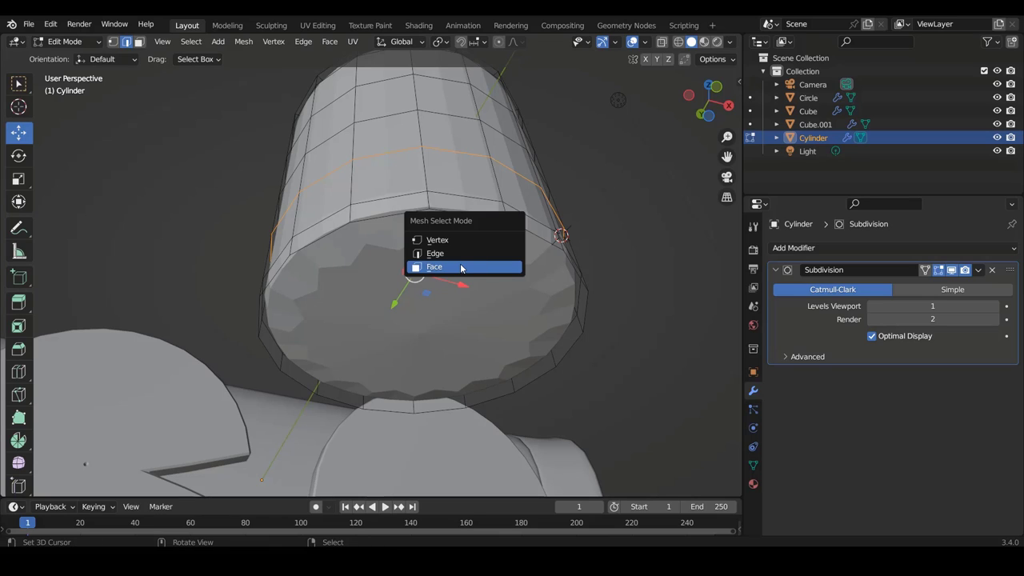
click(452, 269)
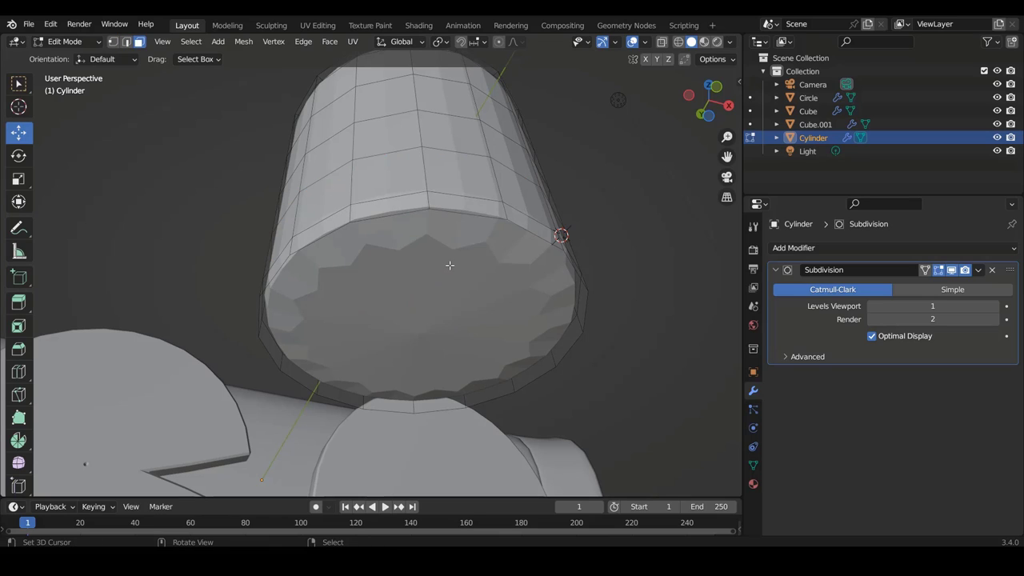
click(467, 321)
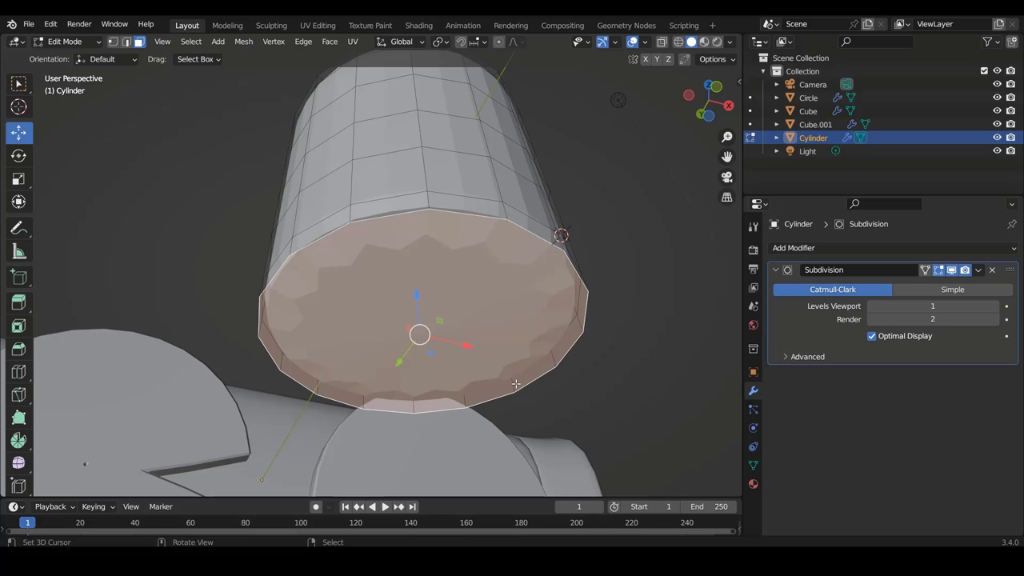
key(i)
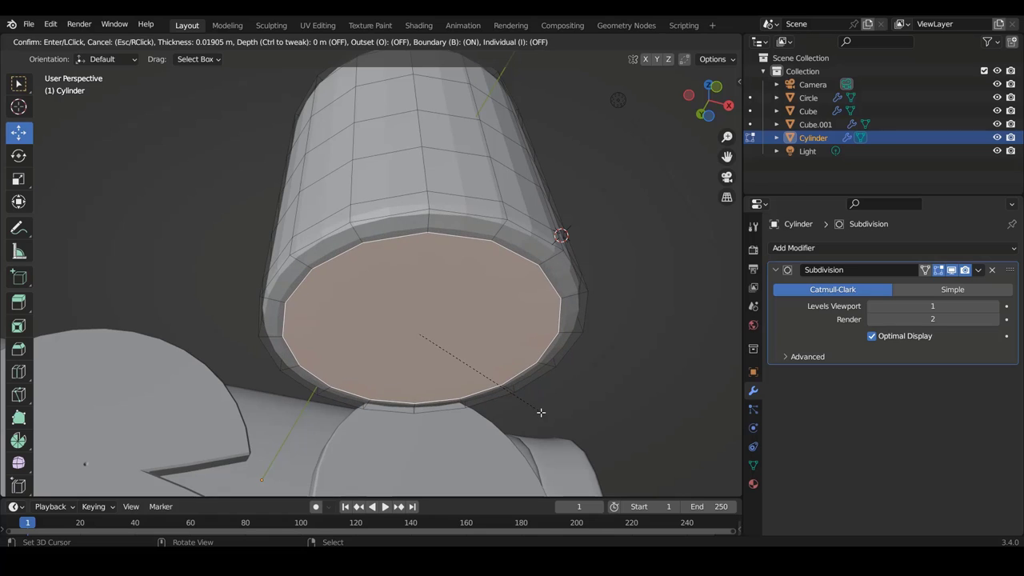
click(553, 418)
key(i)
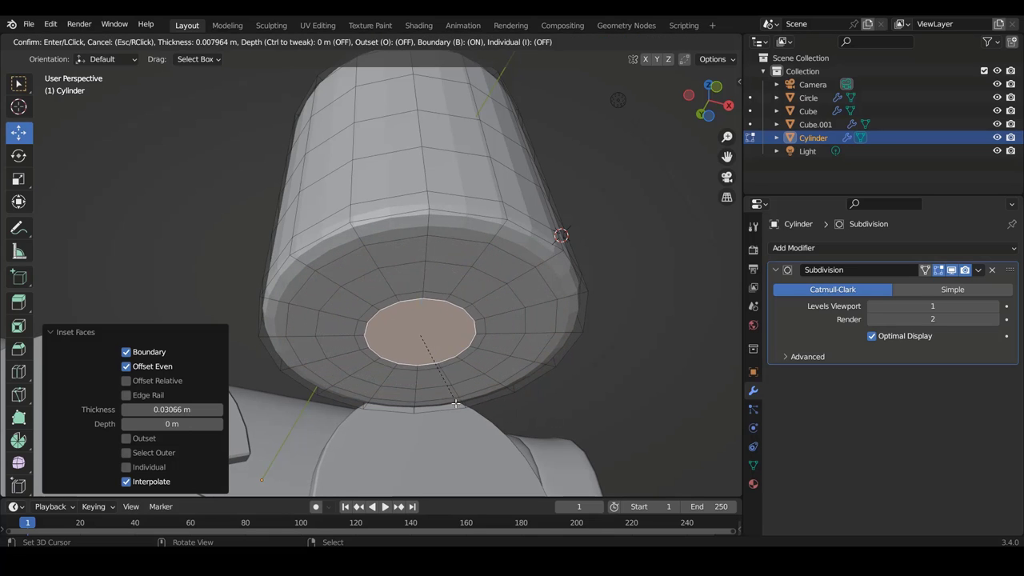
click(467, 373)
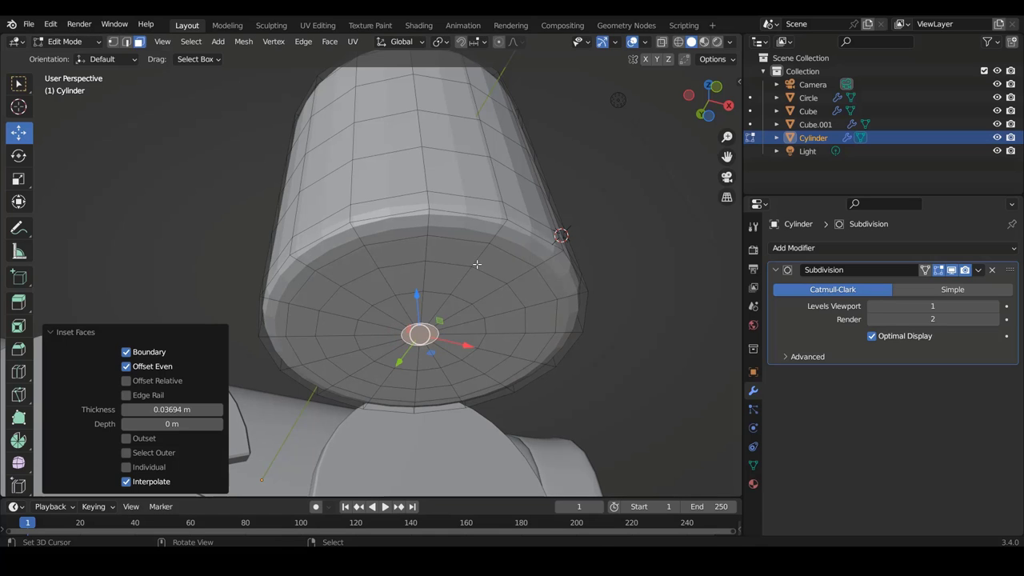
Step: Return to Object Mode and snap to the front view
key(Tab)
middle_drag(477, 264, 461, 292)
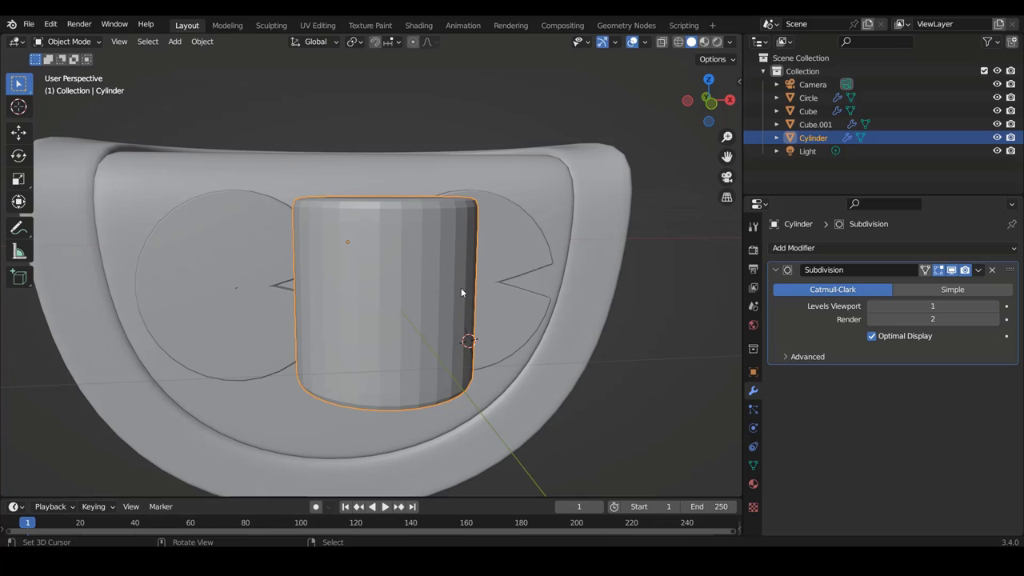
middle_drag(463, 214, 449, 251)
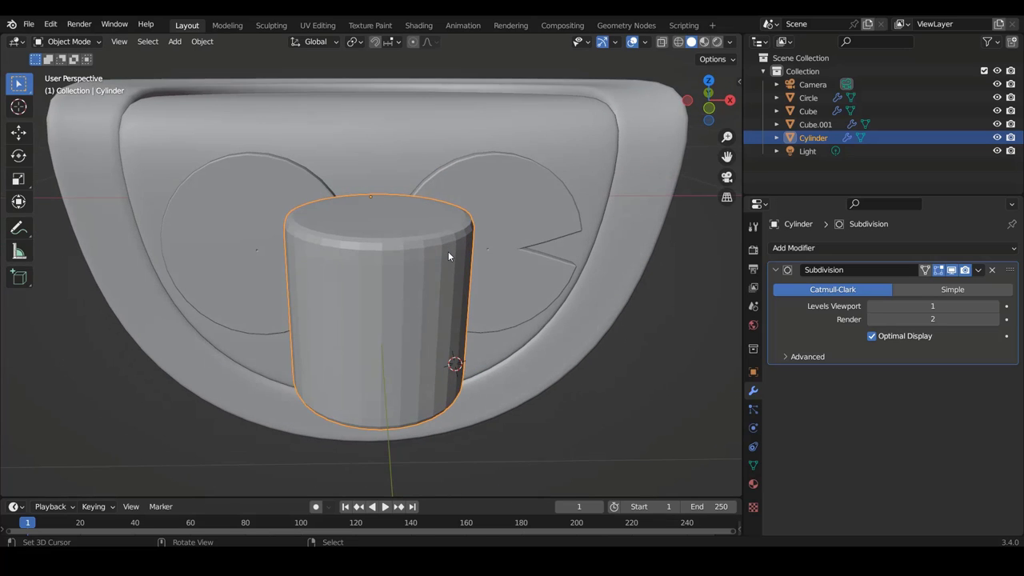
key(KP_1)
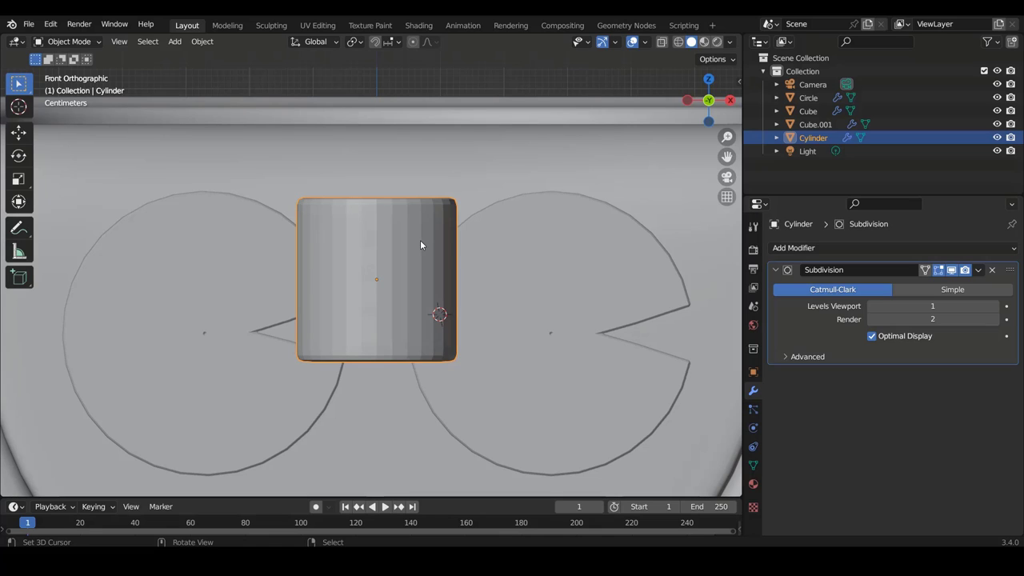
Step: Shade the cylinder smooth and scale it down to about 0.19
right_click(420, 244)
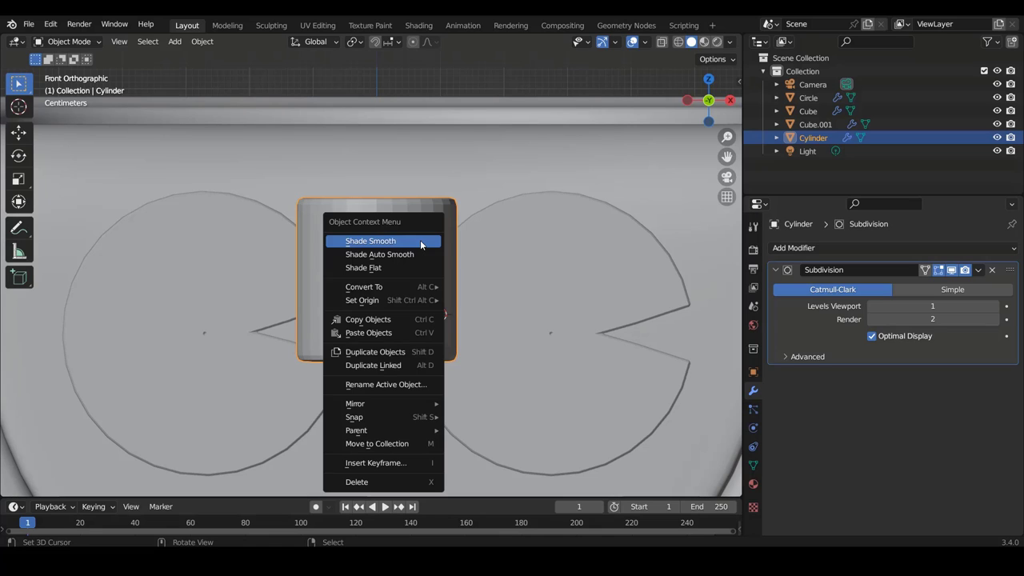
click(364, 244)
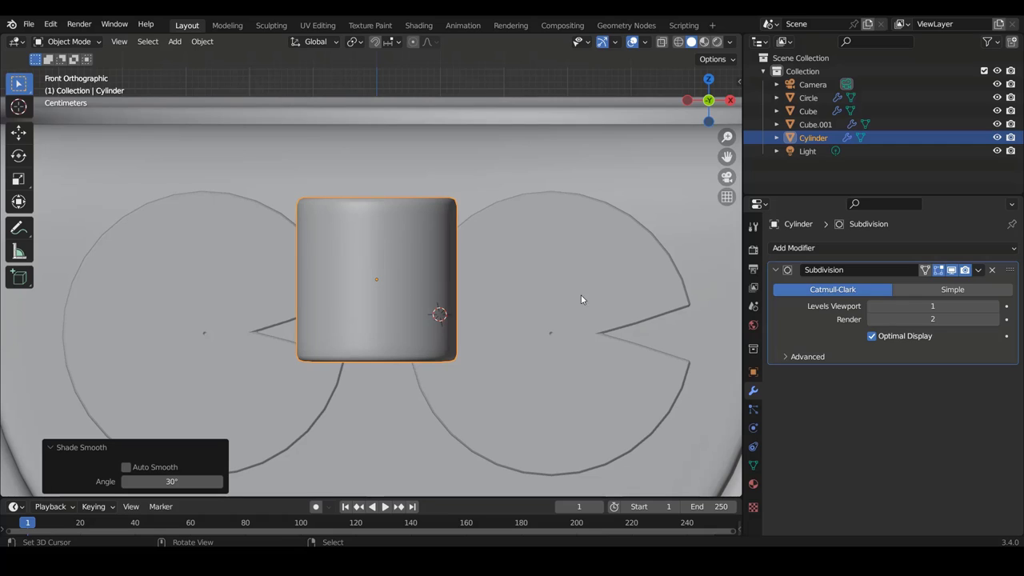
scroll(454, 262, down, 2)
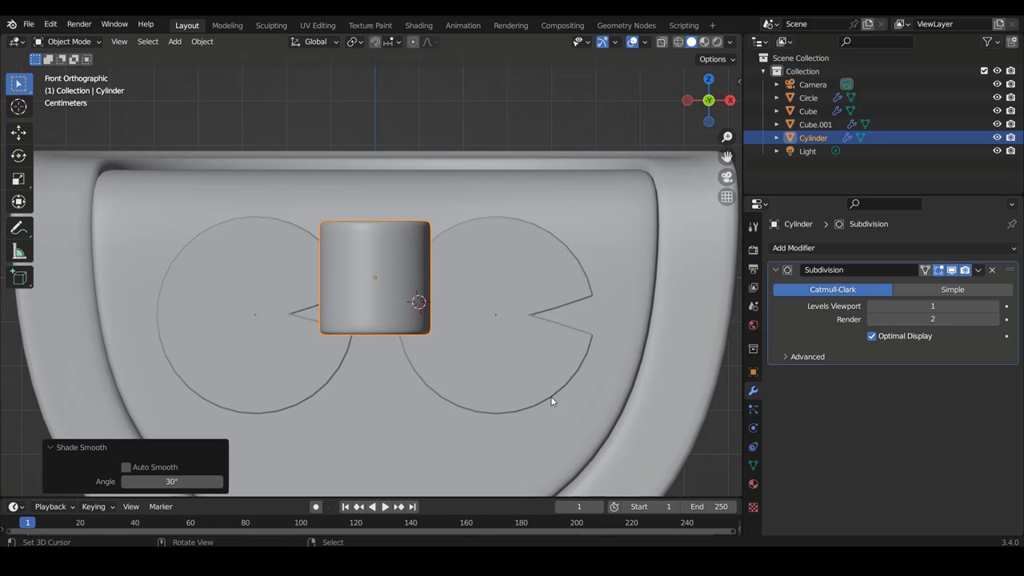
key(s)
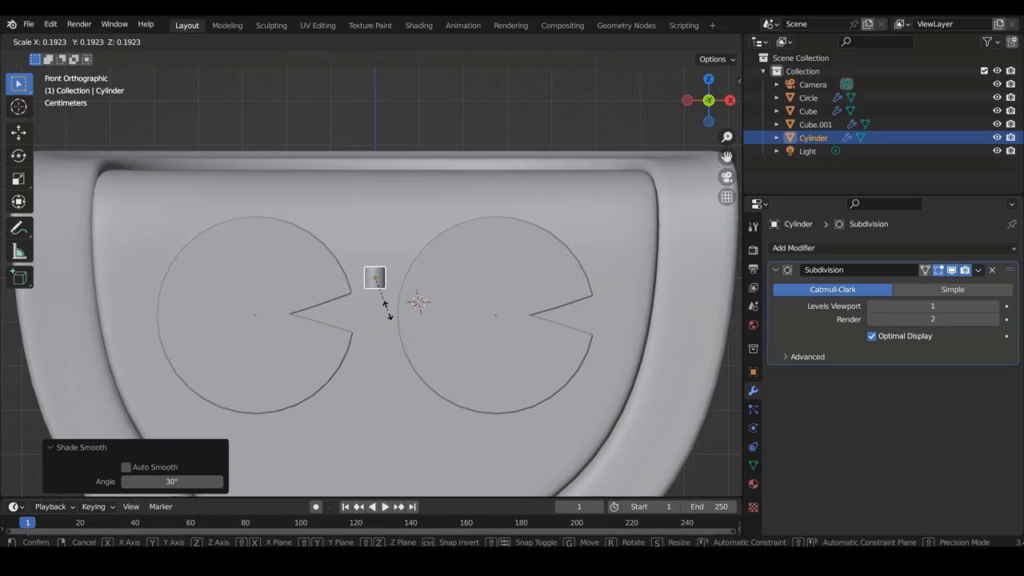
click(399, 323)
key(Tab)
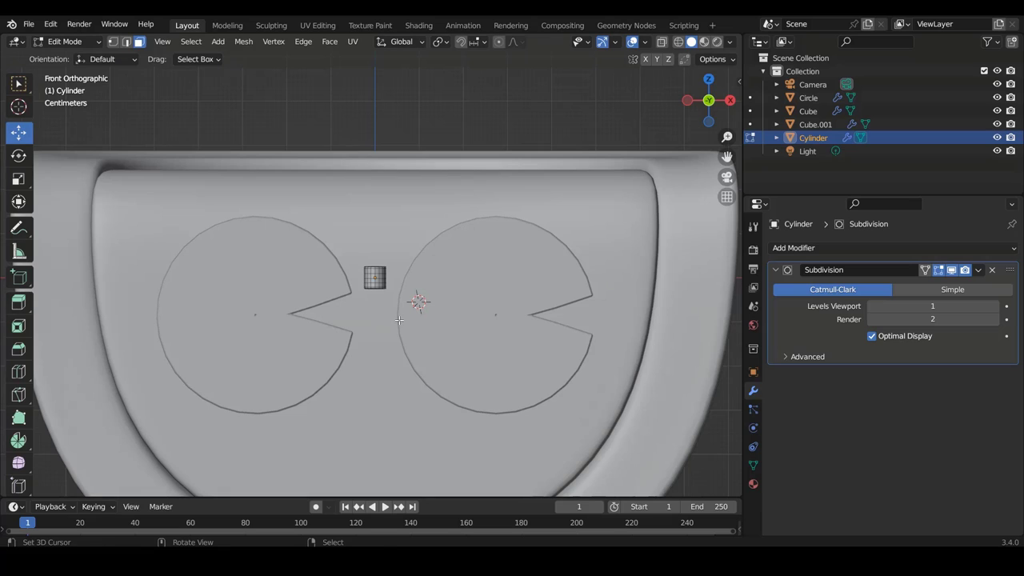
Step: Select all of the cylinder's vertices and move it down below the two disks
key(ctrl+Tab)
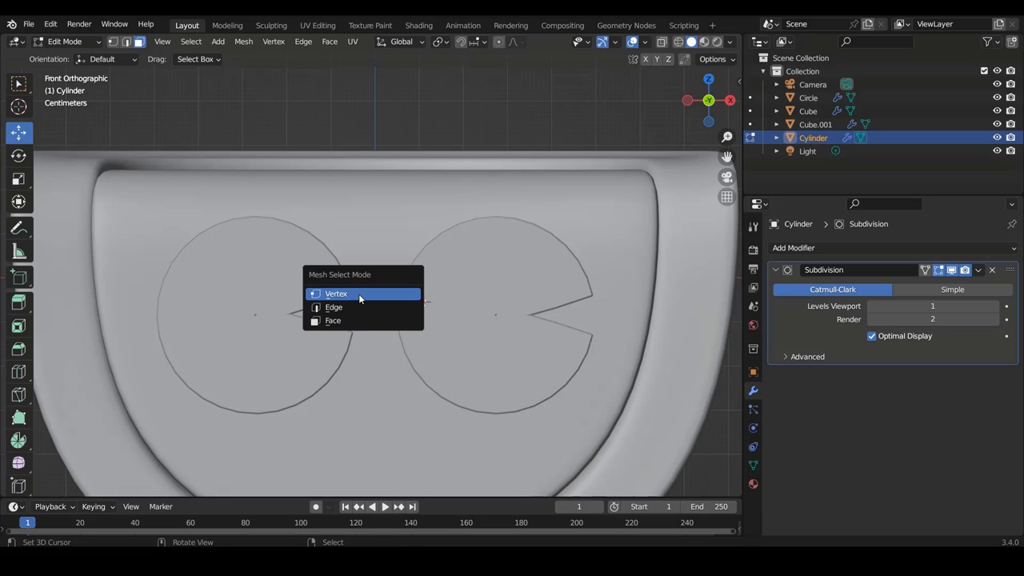
click(359, 294)
shift+middle_drag(367, 299, 367, 272)
key(a)
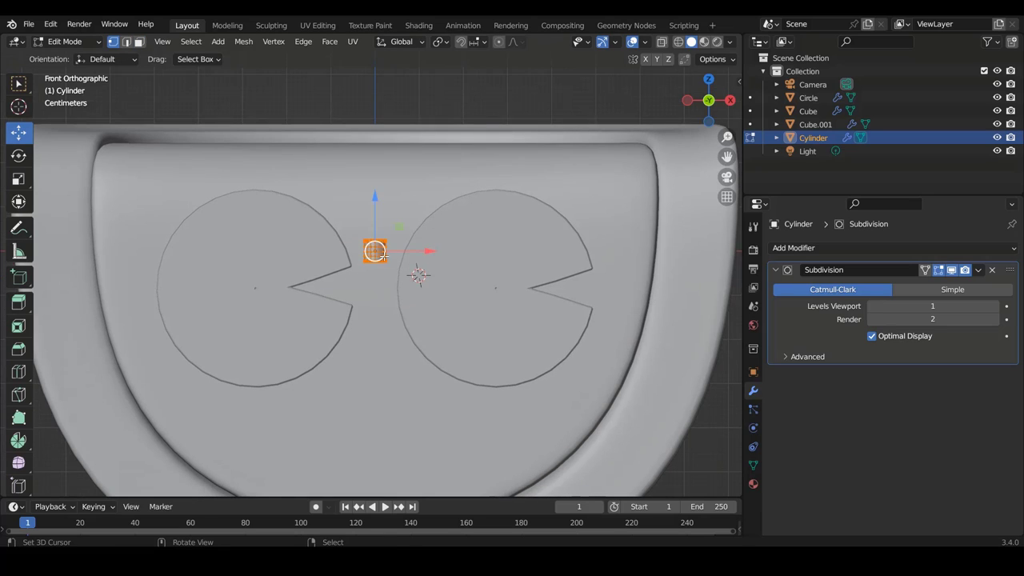
drag(373, 200, 373, 308)
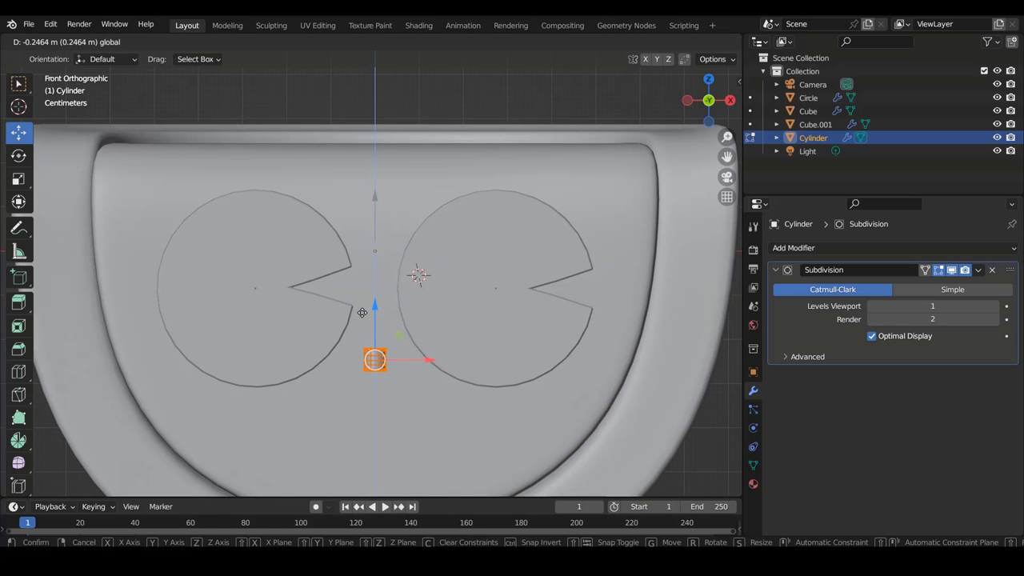
shift+middle_drag(379, 379, 380, 299)
scroll(379, 299, up, 4)
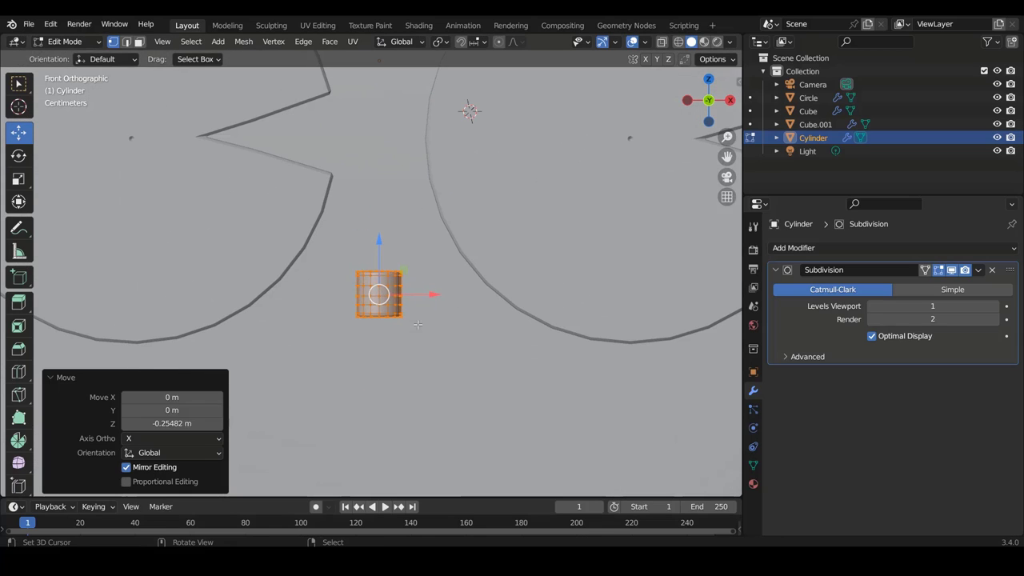
Step: Scale the cylinder uniformly down to 0.710
key(s)
key(z)
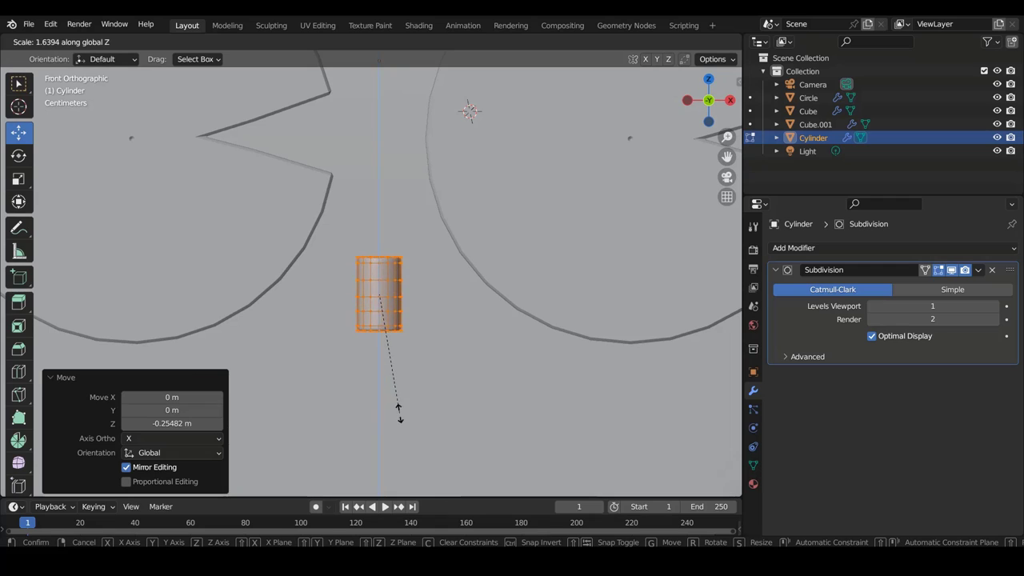
key(Escape)
key(s)
click(435, 400)
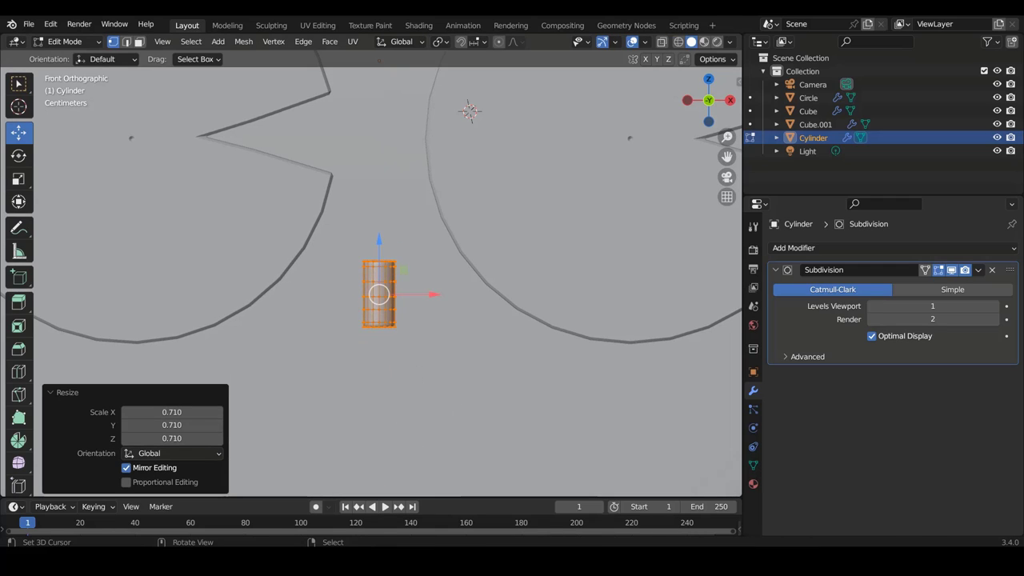
shift+middle_drag(444, 369, 444, 329)
Step: Rotate the cylinder 90° so it lies horizontally
text(r)
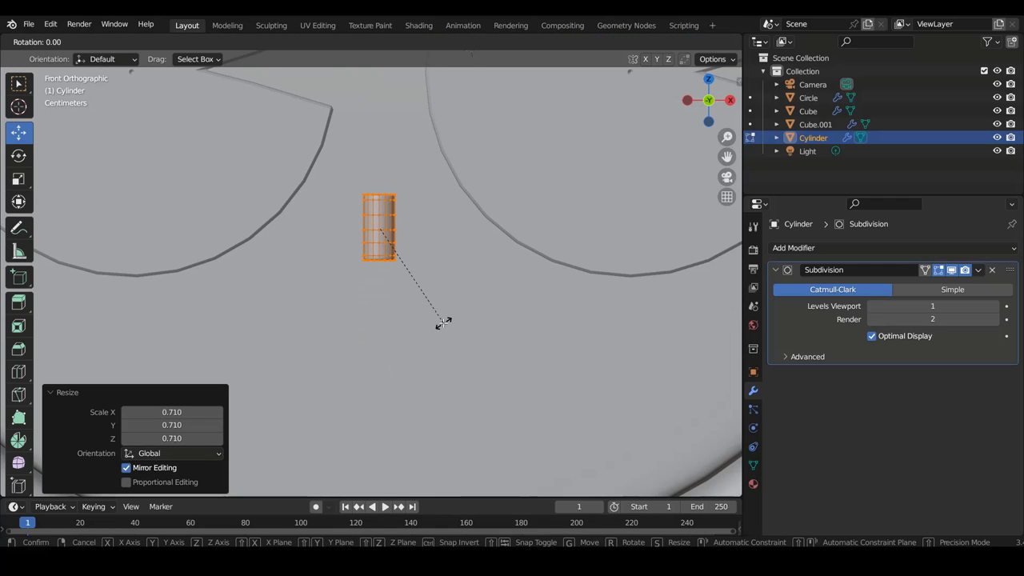
text(90)
key(Return)
scroll(436, 310, down, 4)
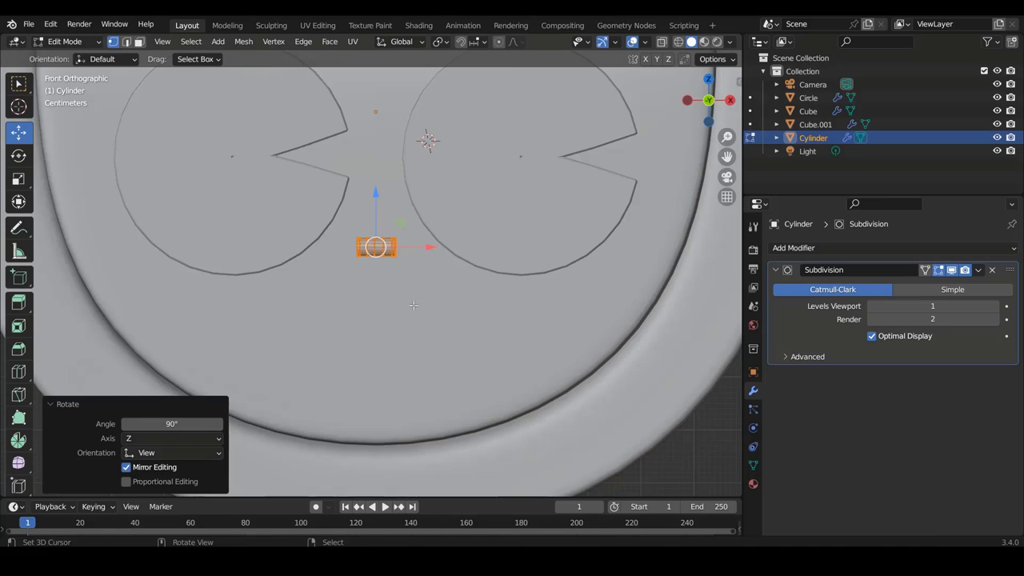
scroll(432, 308, down, 2)
scroll(432, 306, down, 2)
scroll(431, 302, up, 3)
scroll(431, 302, up, 3)
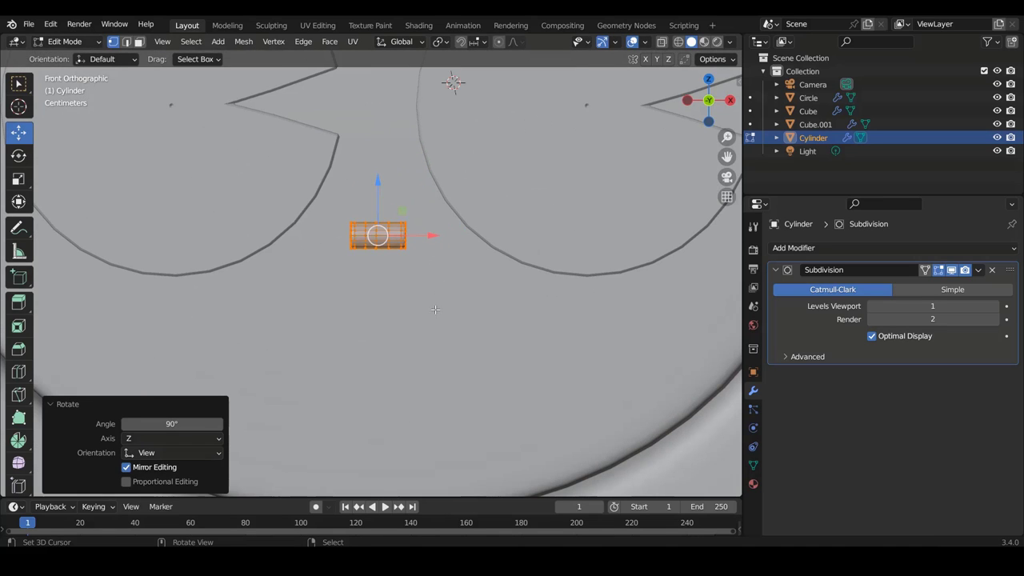
Step: Shrink the cylinder to 0.628, lower it slightly, and widen it along X into a bar
key(s)
click(397, 309)
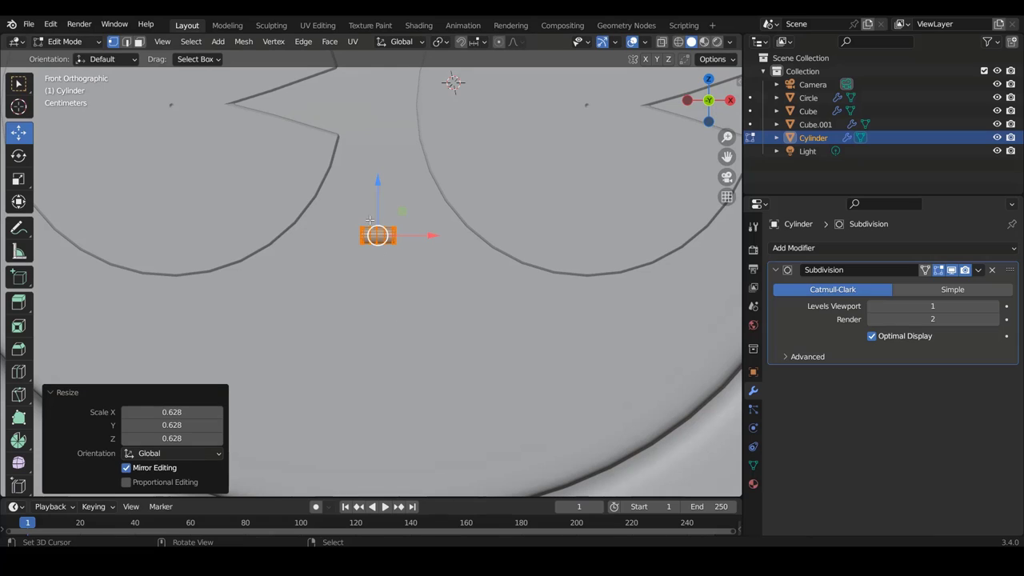
mouse_move(378, 185)
mouse_down()
mouse_move(381, 227)
mouse_move(385, 216)
mouse_up()
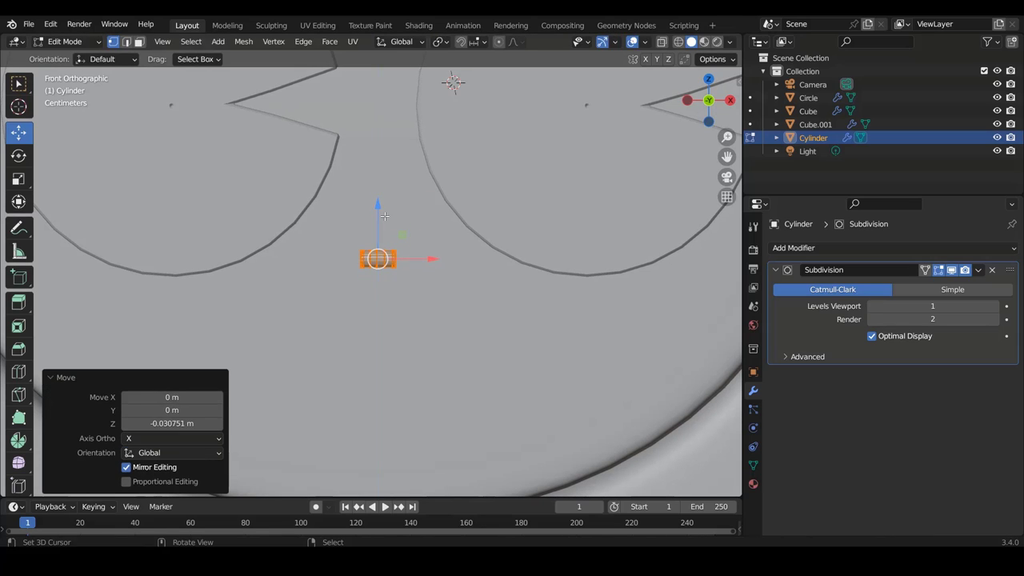
key(s)
key(x)
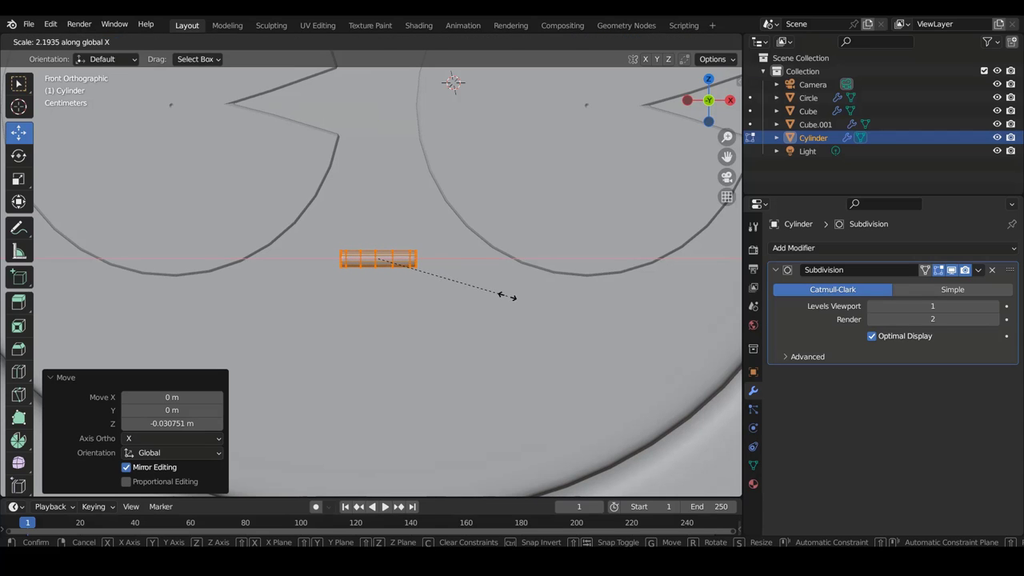
click(512, 297)
Step: Switch to Object Mode and deselect to review the bar against the seat back
key(Tab)
scroll(452, 300, down, 8)
click(445, 320)
scroll(426, 310, up, 2)
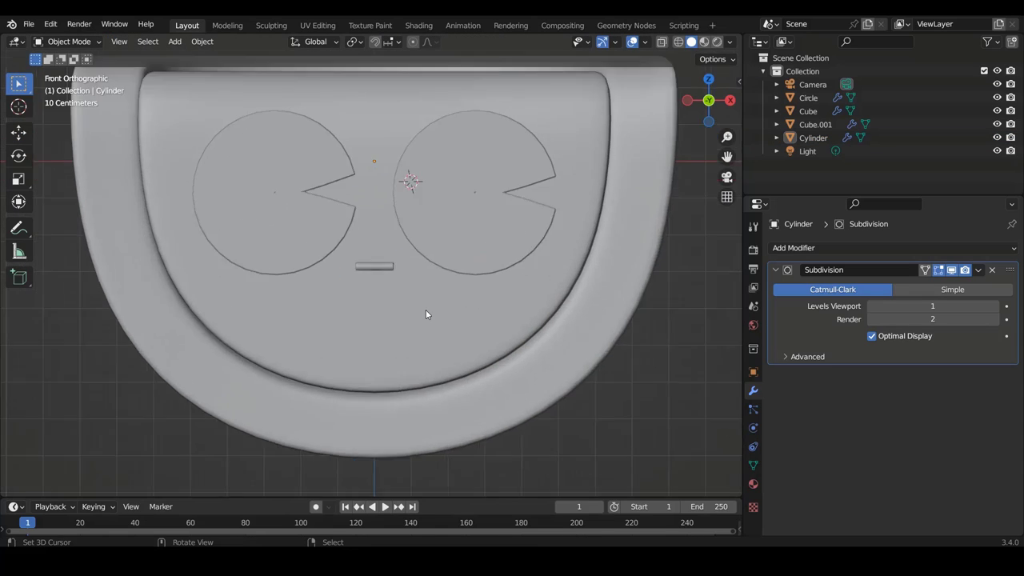
scroll(399, 283, up, 6)
Step: Enlarge the bar evenly to 2.155, then narrow it along X to 0.702
key(Tab)
key(s)
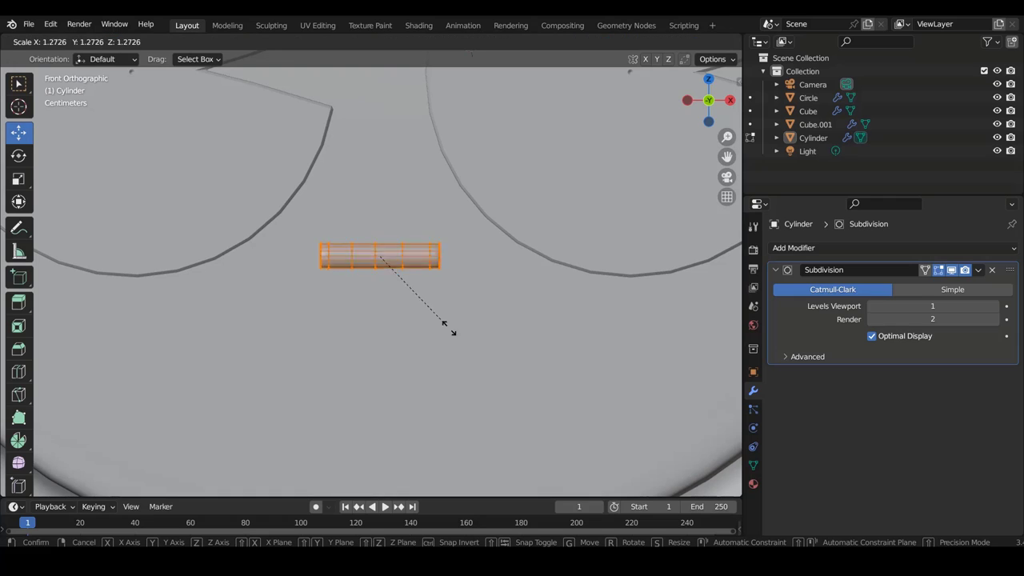
click(500, 363)
key(s)
key(x)
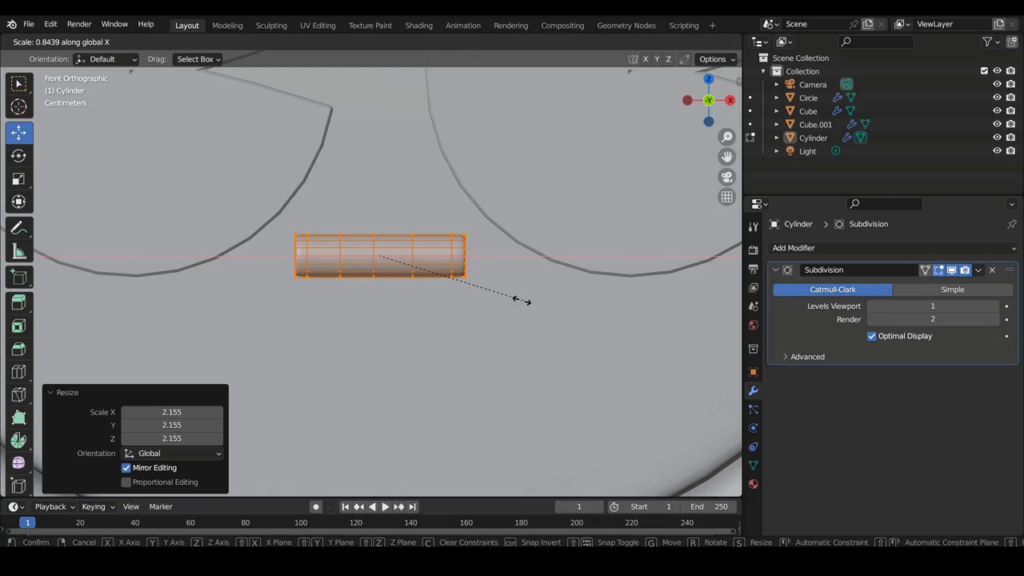
click(496, 300)
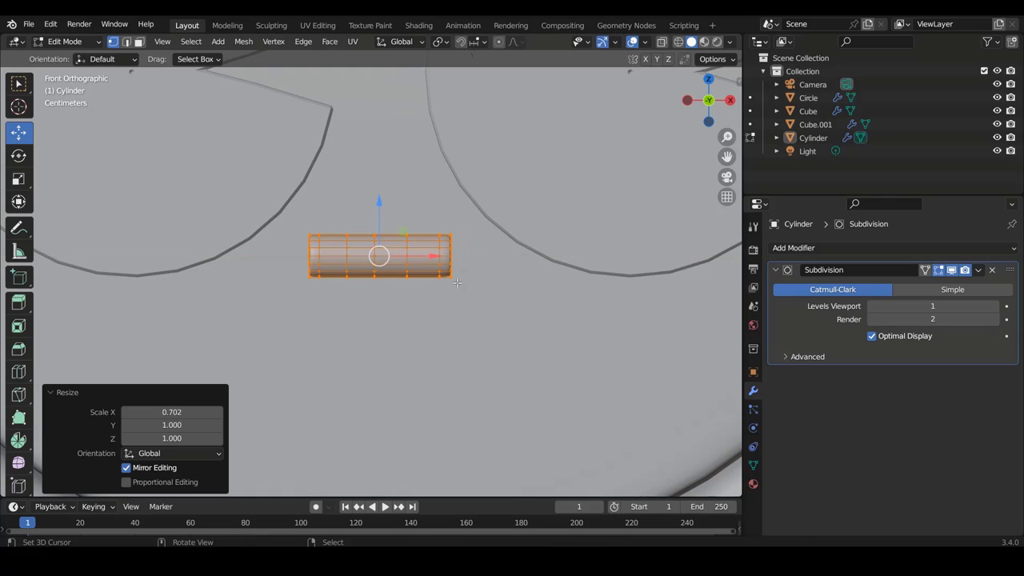
scroll(457, 282, down, 3)
scroll(415, 311, down, 4)
Step: Check the bar's proportions in Object Mode, zooming out over the chair
key(Tab)
scroll(422, 311, down, 2)
scroll(422, 312, down, 2)
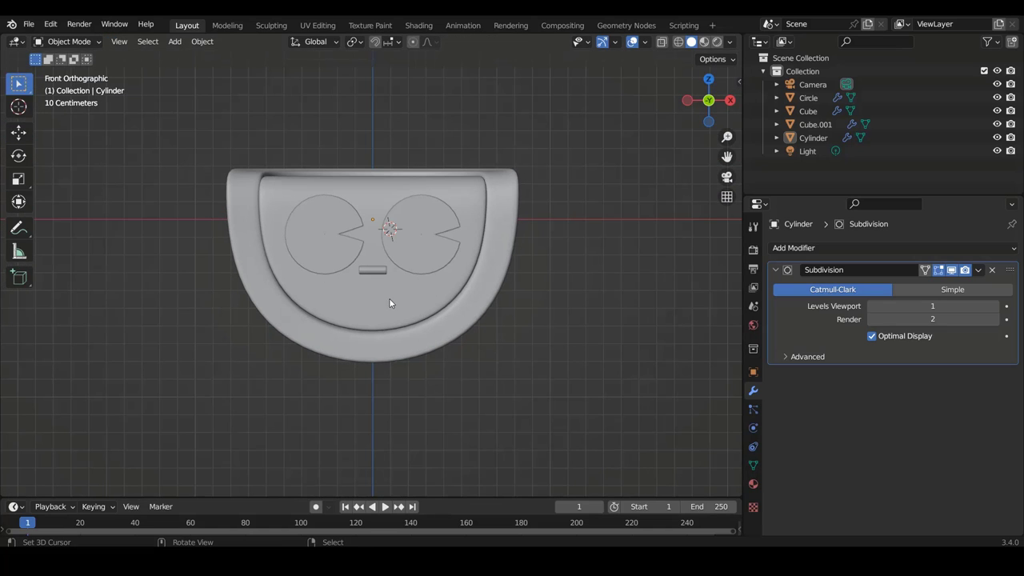
scroll(401, 296, up, 5)
Step: Shorten the bar slightly more along X, then return to Object Mode
key(Tab)
scroll(437, 280, up, 2)
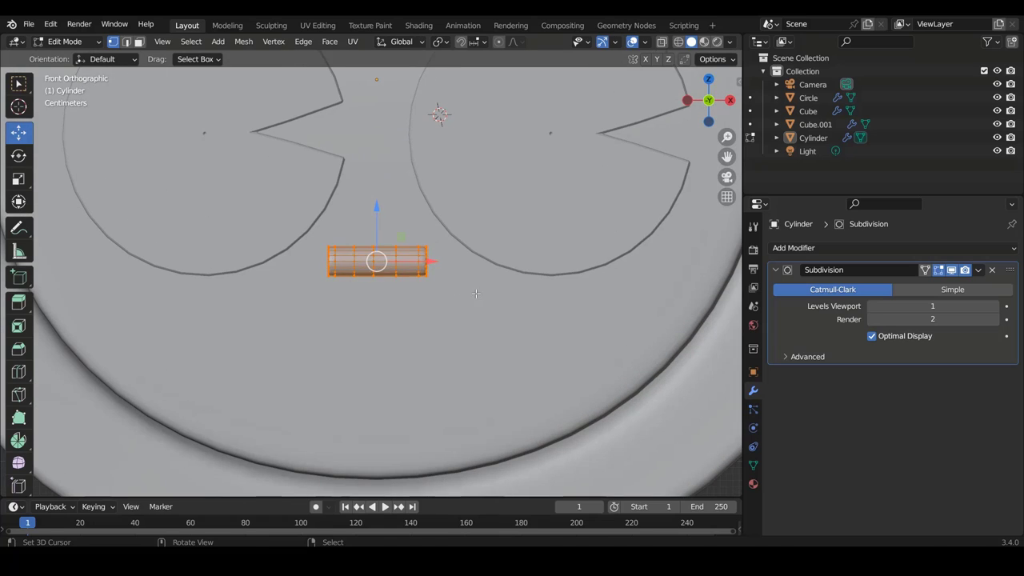
key(s)
key(x)
click(450, 295)
key(Tab)
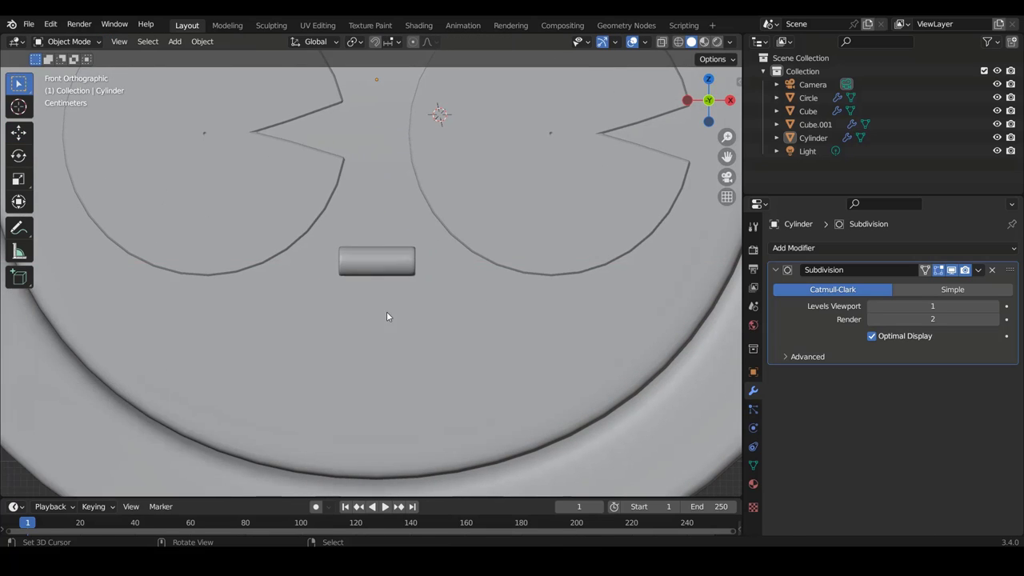
scroll(386, 311, down, 5)
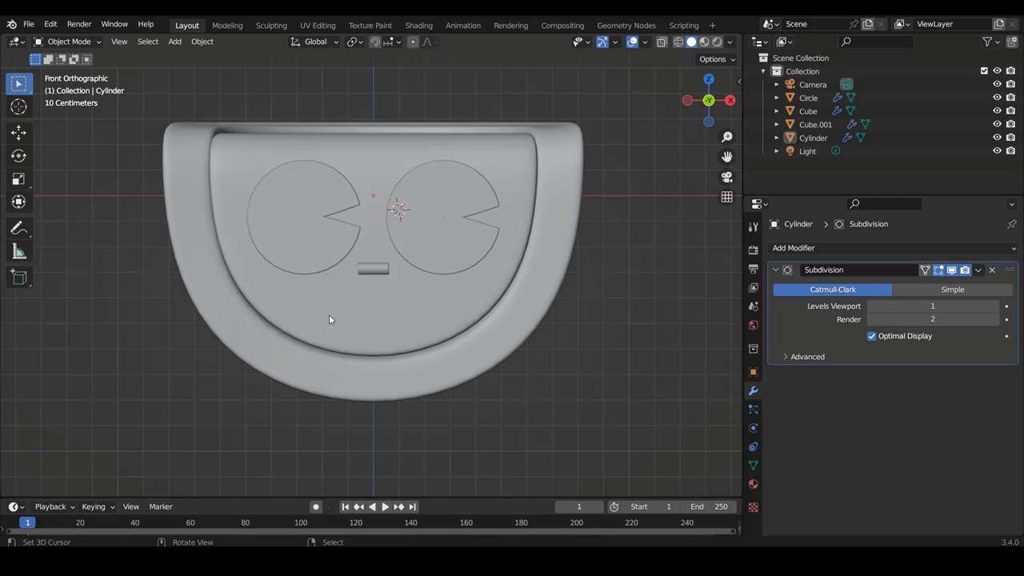
Step: Duplicate the mouth bar's geometry in Edit Mode and drop the copy near the face panel's rim
scroll(378, 272, up, 2)
click(379, 269)
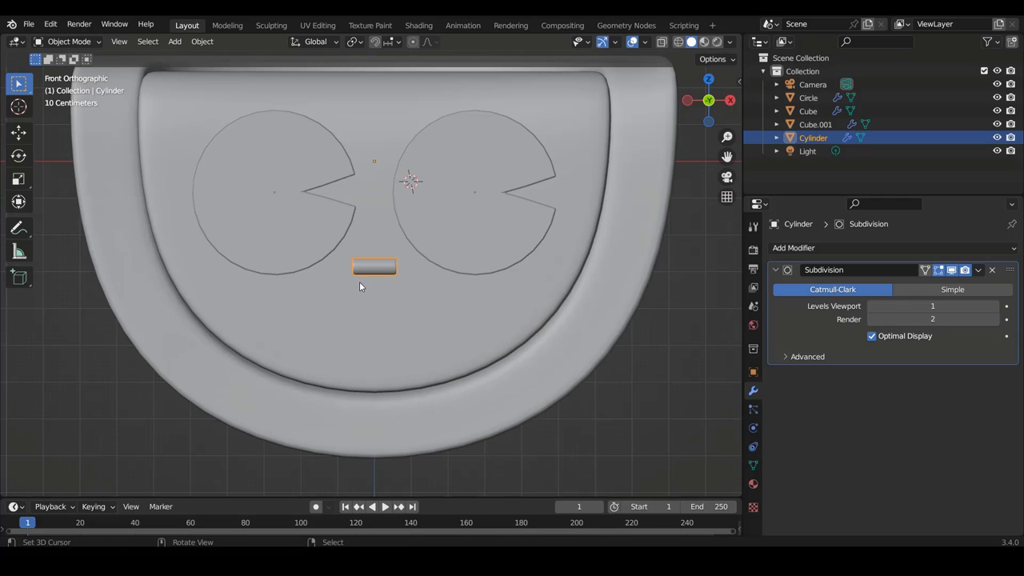
key(Tab)
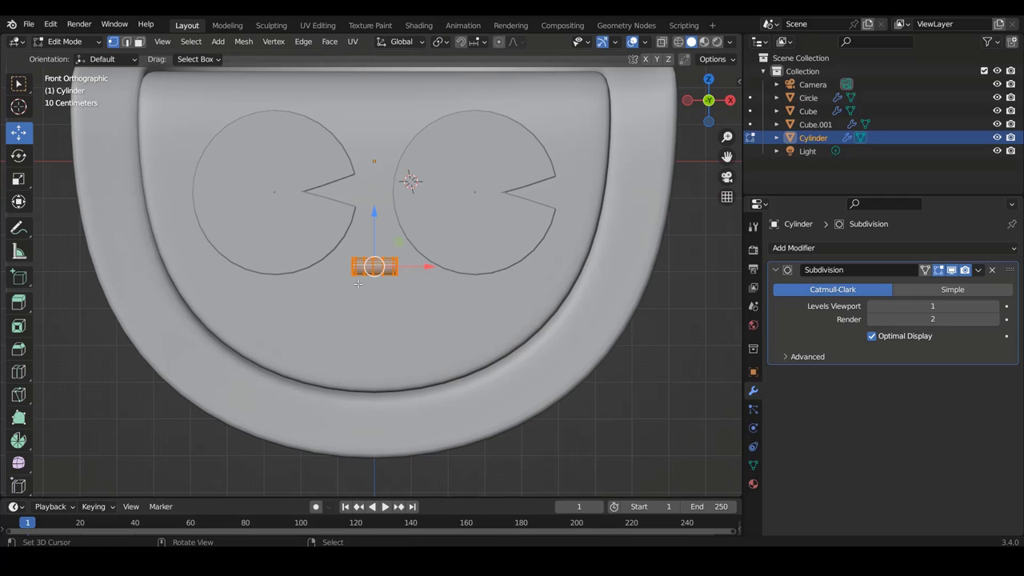
shift+middle_drag(376, 283, 376, 322)
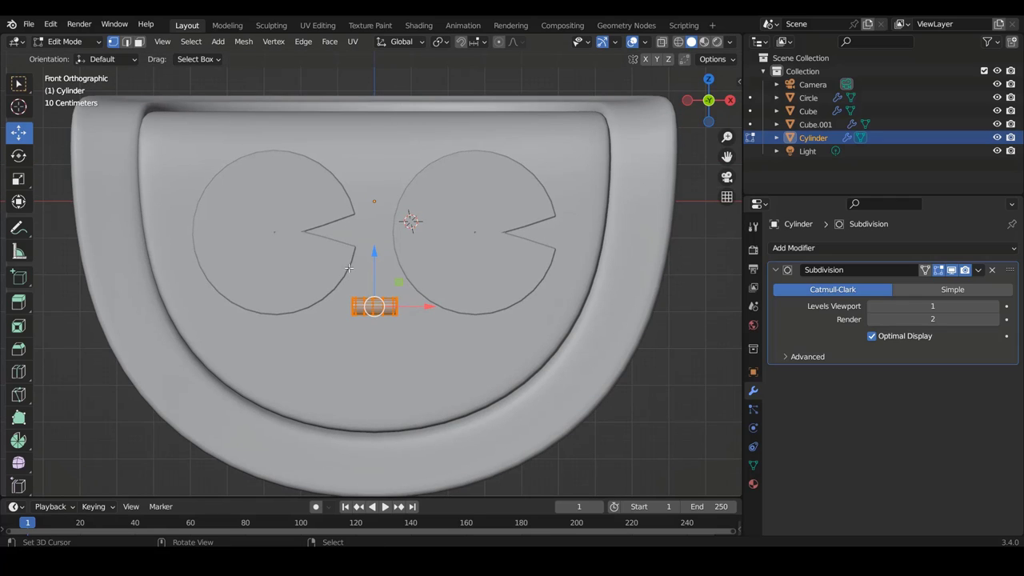
key(shift+d)
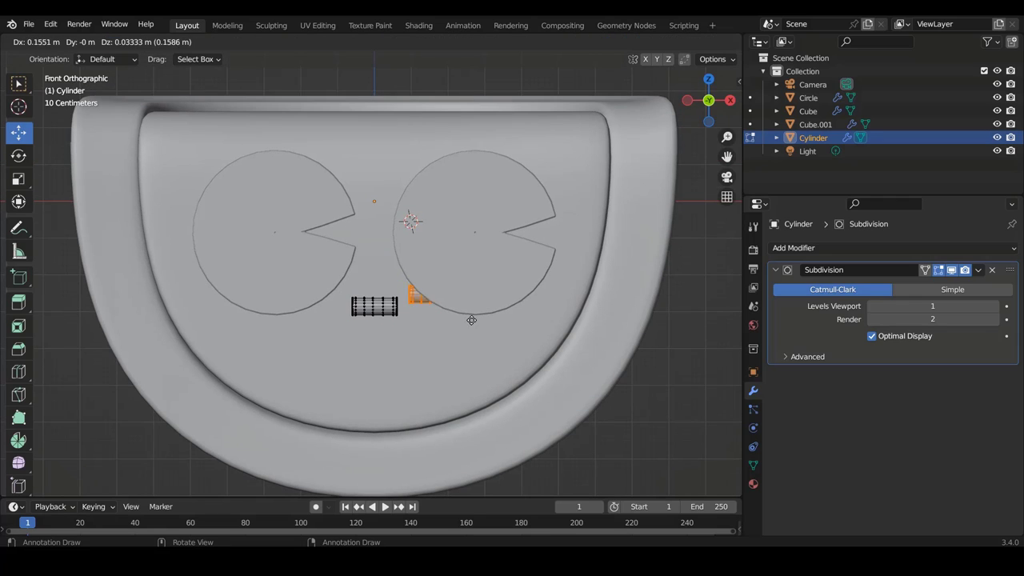
click(596, 179)
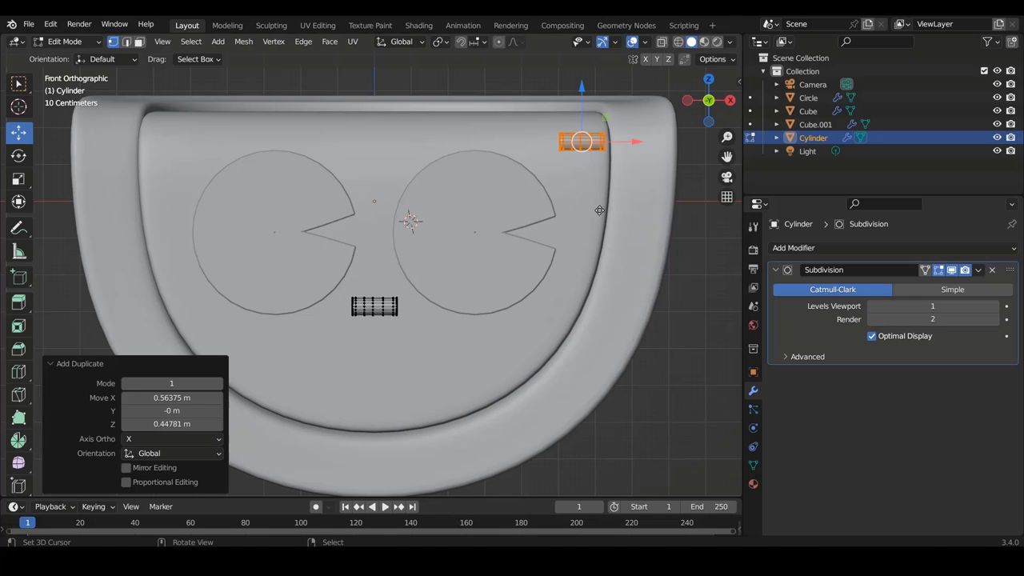
Step: Move the copy down beside the right eye and scale it to 0.546
key(g)
click(595, 270)
shift+scroll(594, 269, down, 1)
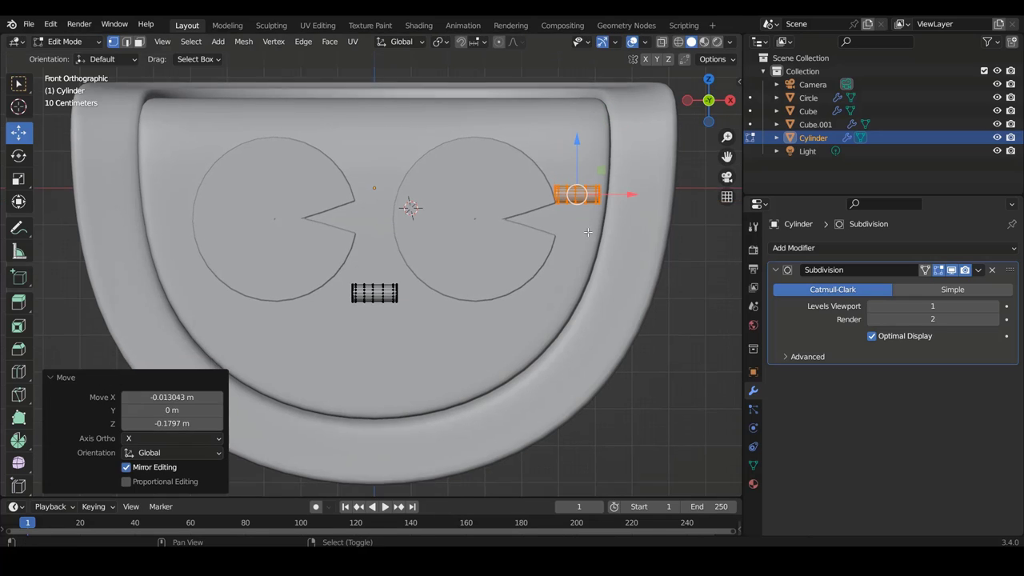
shift+scroll(594, 270, down, 1)
key(s)
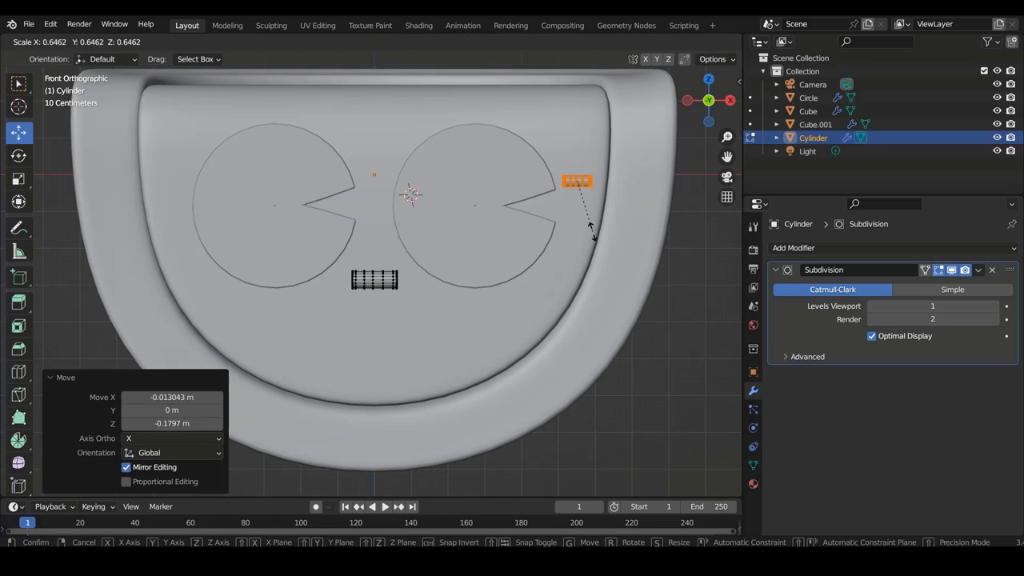
click(588, 224)
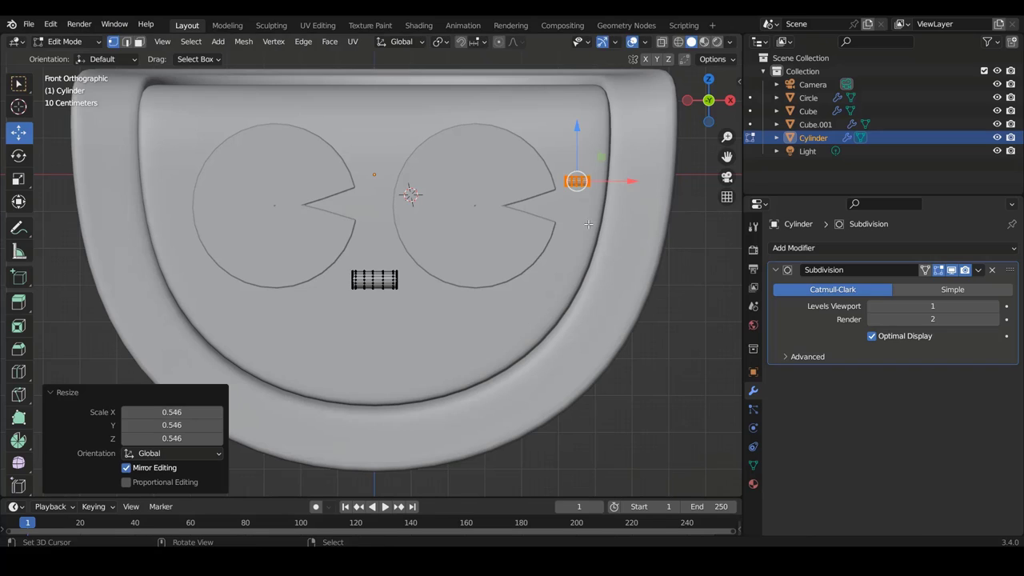
Step: Nudge the copy slightly right along X and tilt it 3.48° to follow the rim
key(g)
key(x)
click(599, 215)
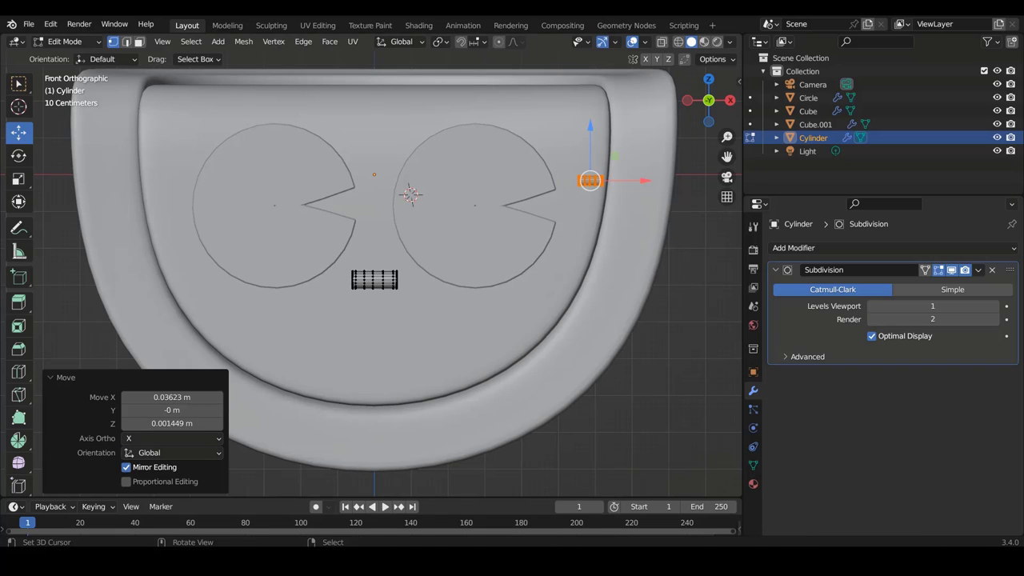
key(r)
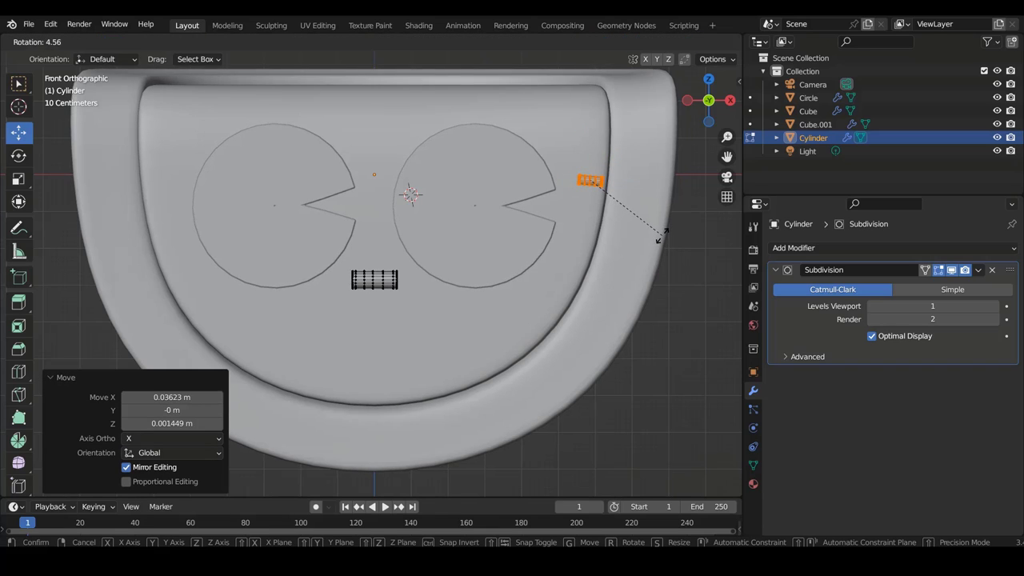
click(663, 234)
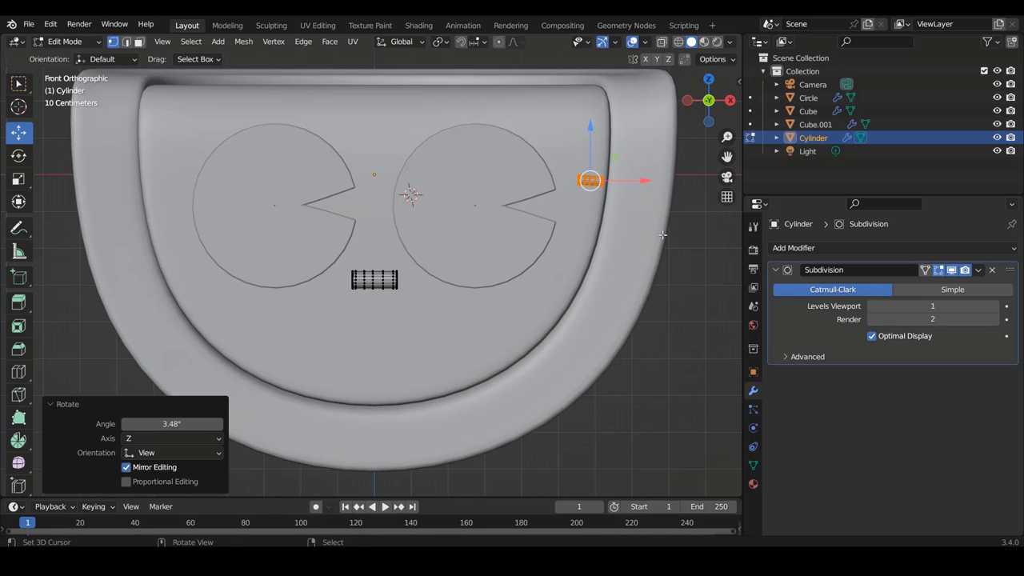
key(g)
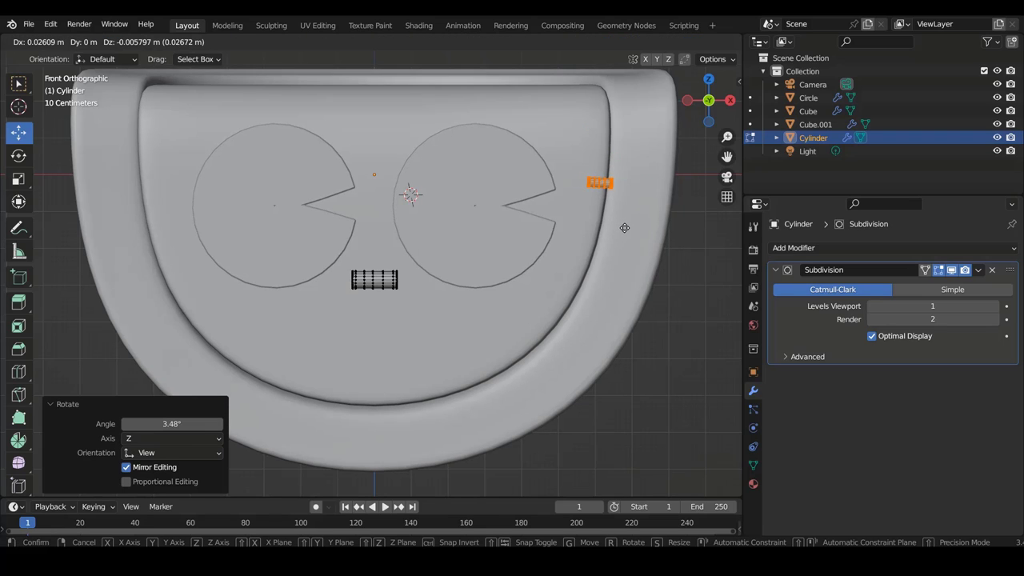
mouse_move(492, 234)
middle_down()
mouse_move(332, 272)
mouse_move(498, 278)
mouse_move(524, 255)
middle_up()
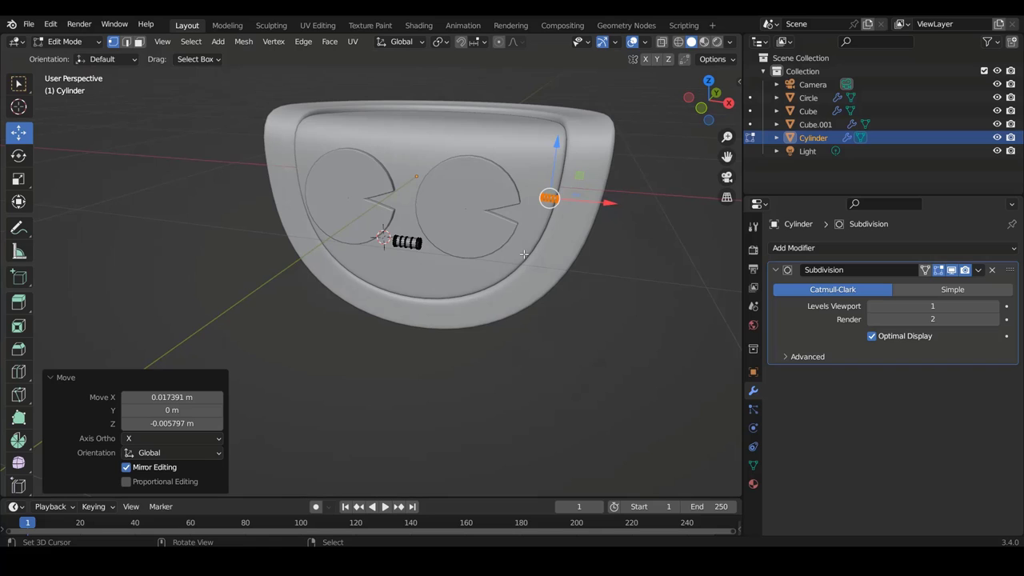
Step: Select the copied side bar from a three-quarter view
click(414, 245)
click(560, 196)
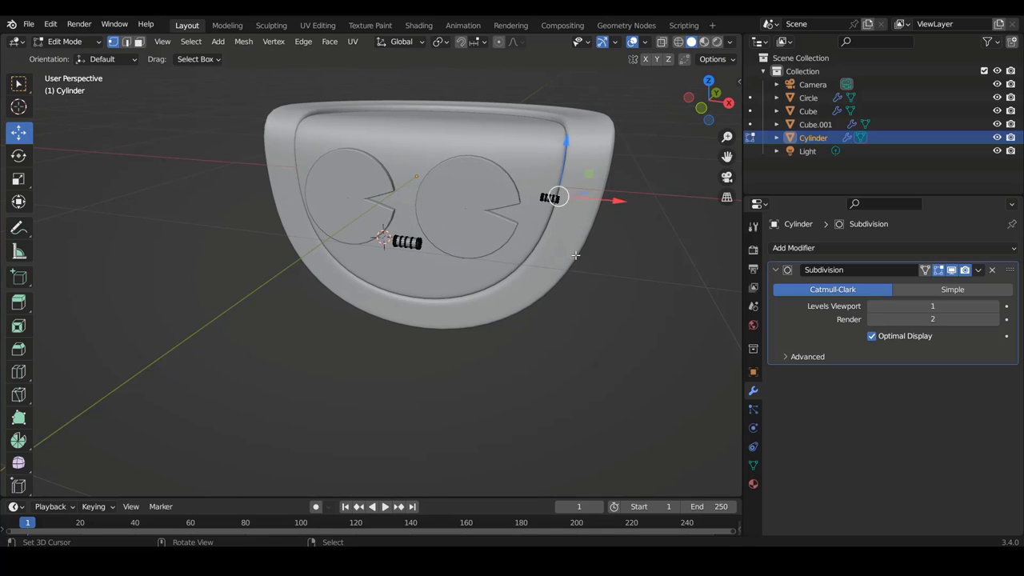
mouse_move(560, 197)
middle_down()
mouse_move(539, 254)
mouse_move(575, 168)
middle_up()
scroll(538, 254, up, 5)
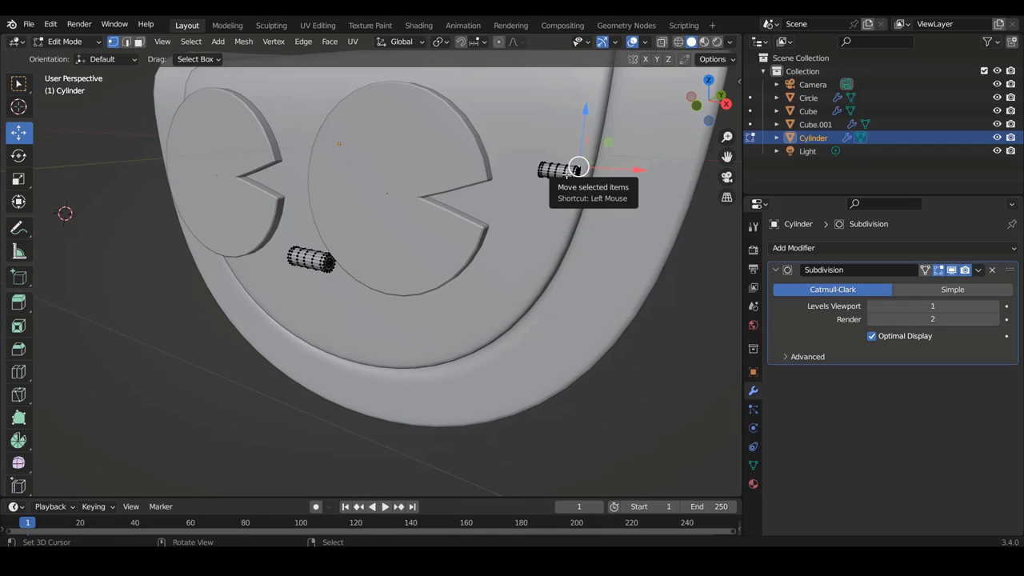
drag(576, 166, 564, 174)
Step: Separate the linked copy by loose parts into its own object, Cylinder.001, in Object Mode
key(l)
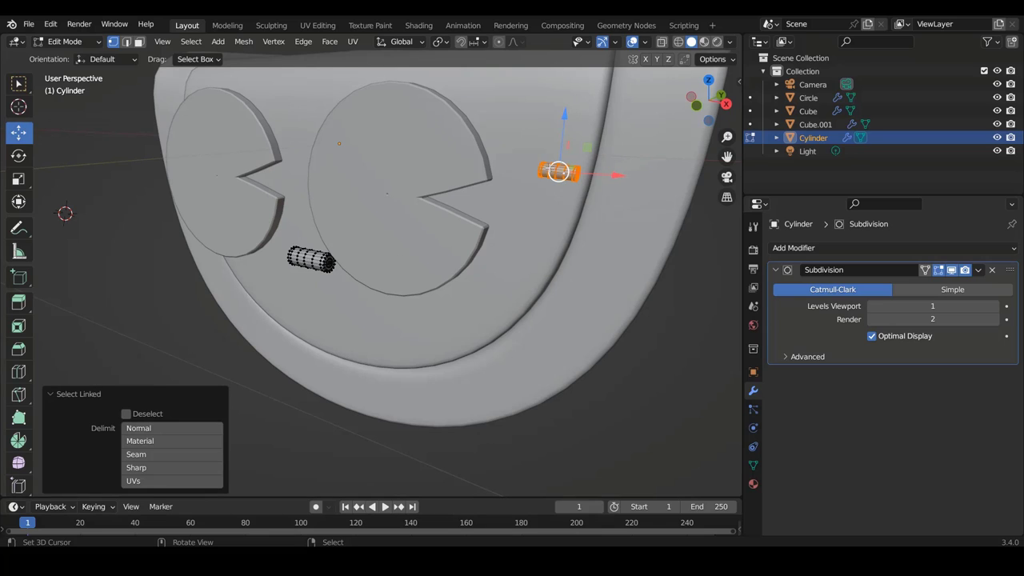
click(559, 171)
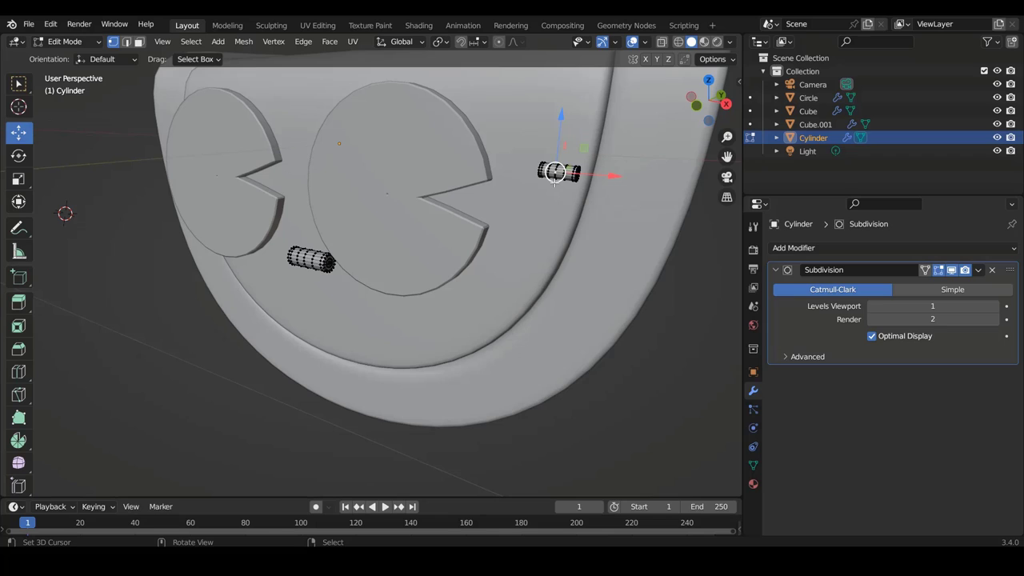
key(l)
key(p)
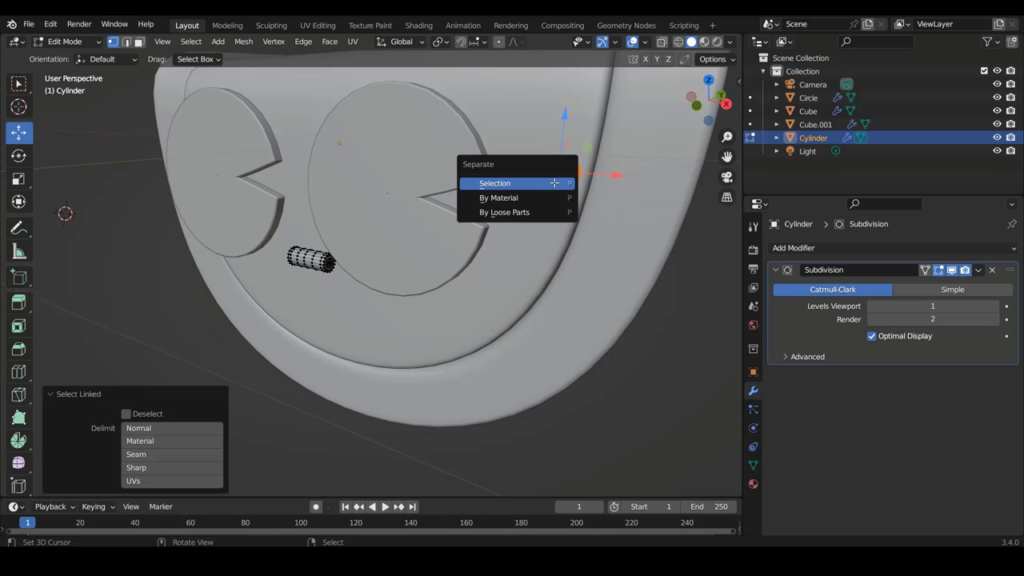
click(510, 212)
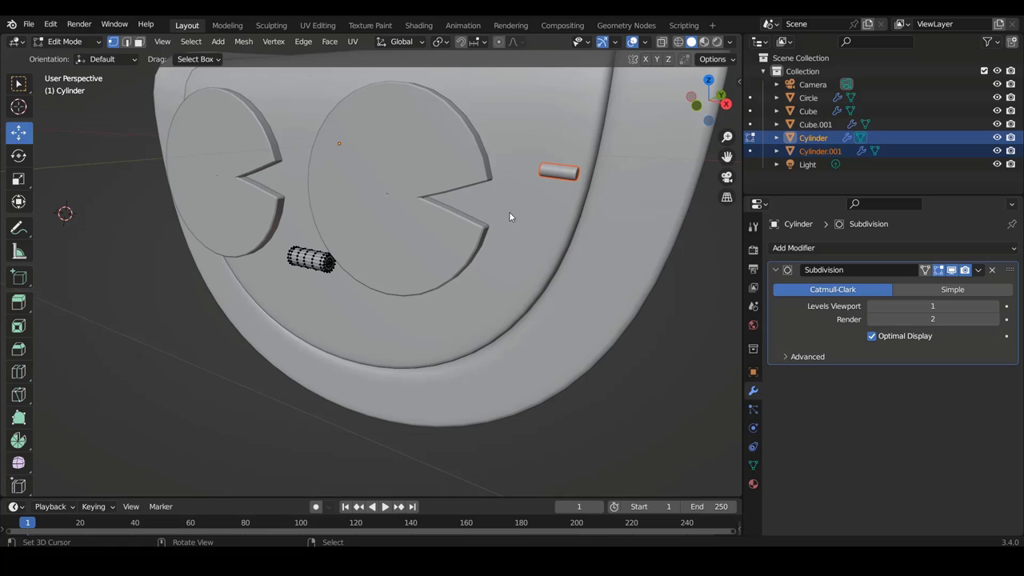
key(Tab)
click(567, 180)
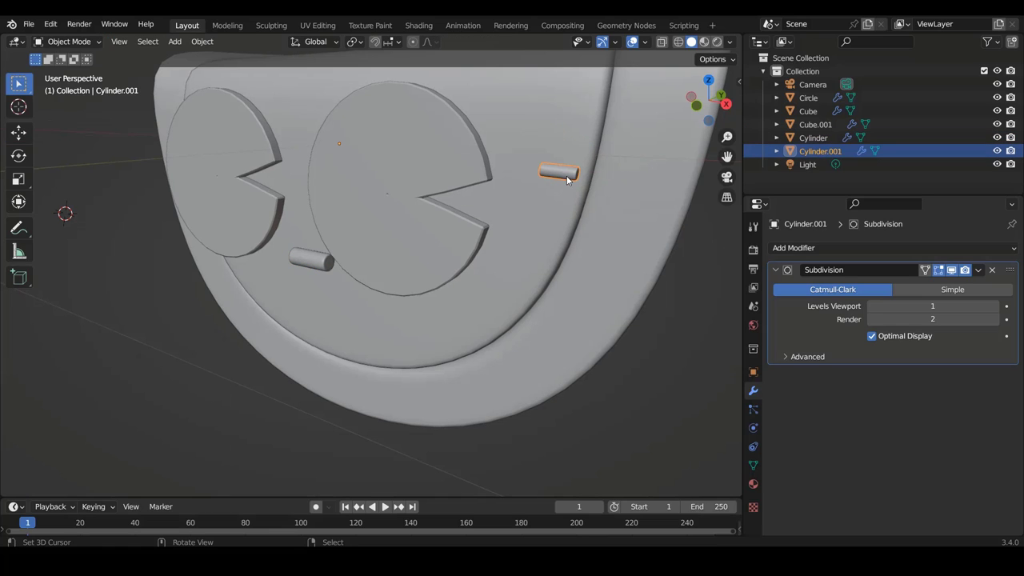
key(KP_1)
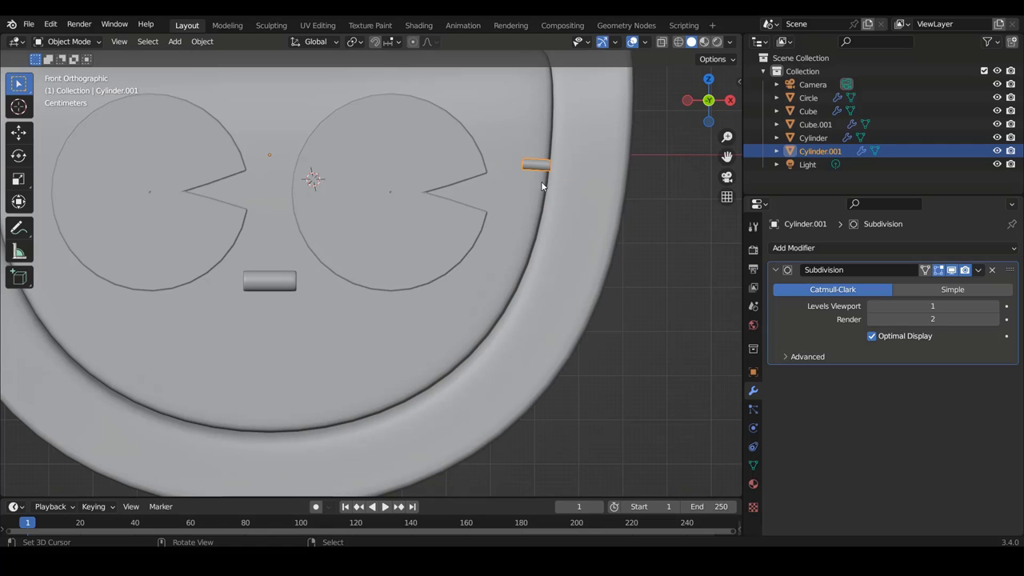
middle_drag(505, 156, 418, 329)
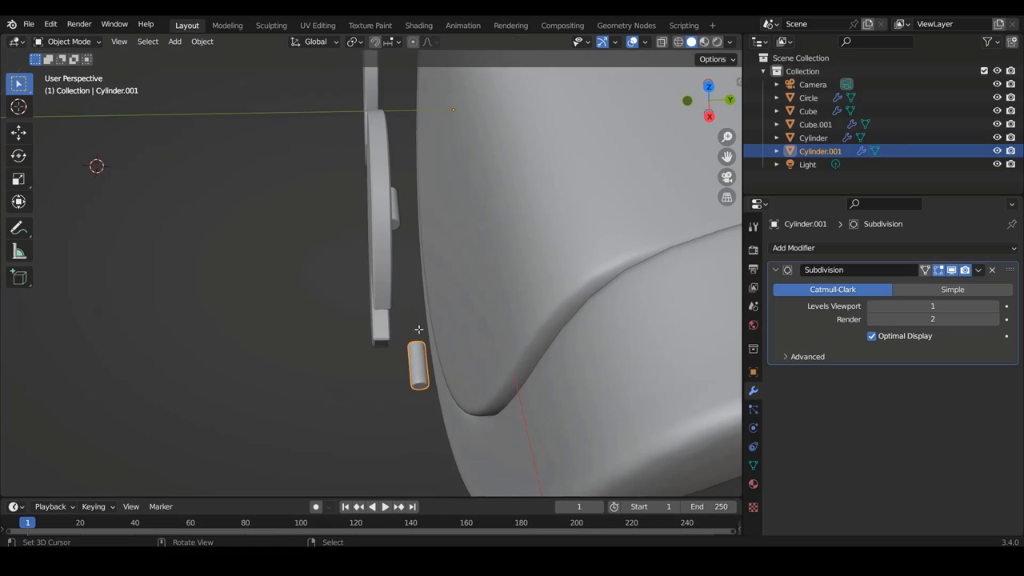
key(Tab)
key(Tab)
key(Tab)
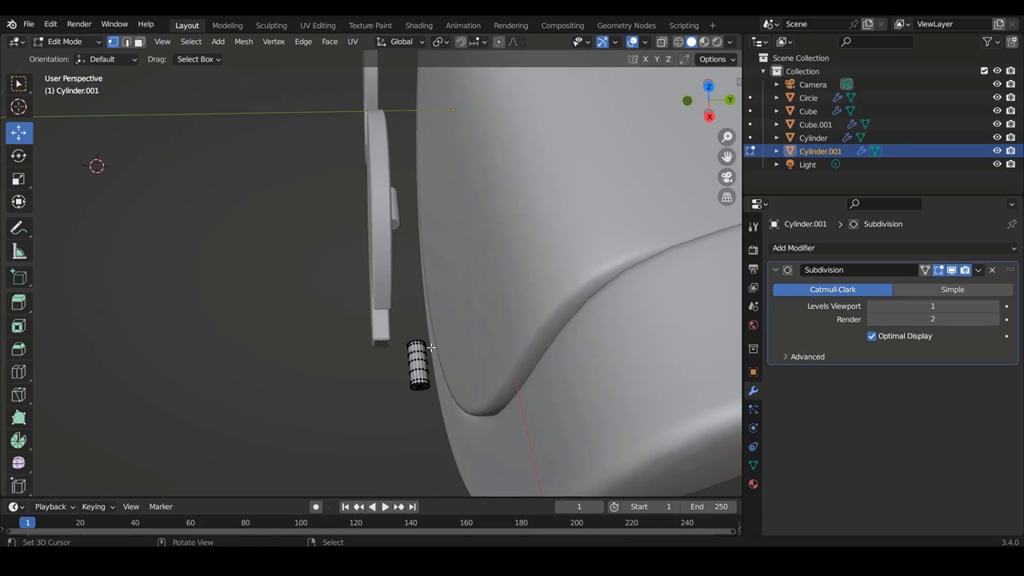
key(Tab)
key(Tab)
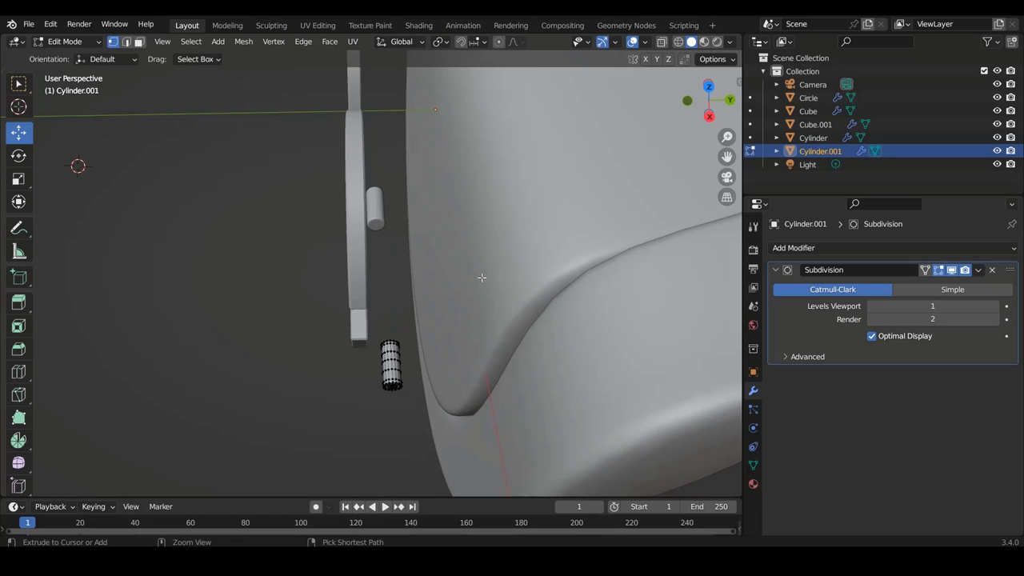
middle_drag(487, 281, 505, 222)
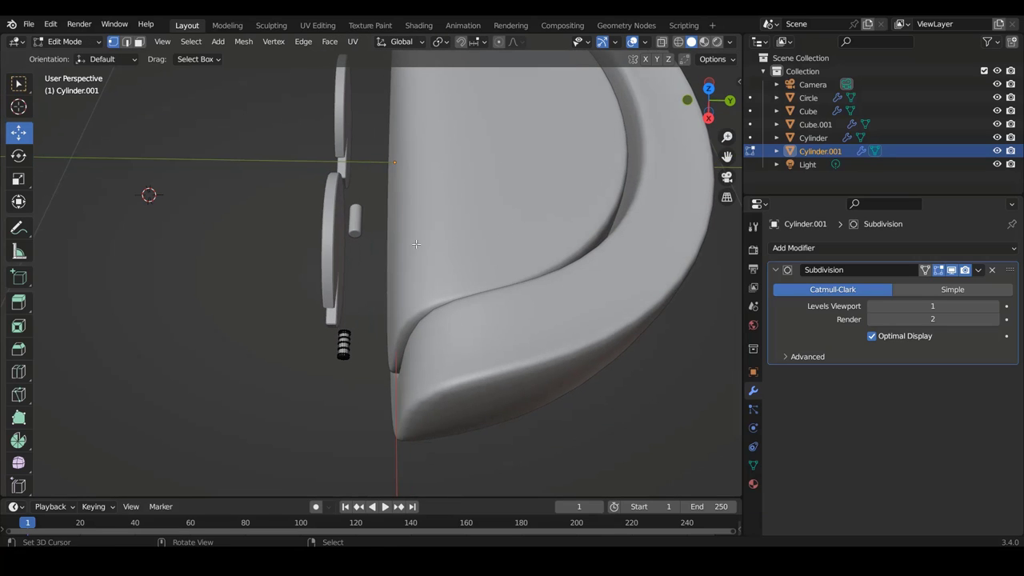
middle_drag(416, 244, 521, 201)
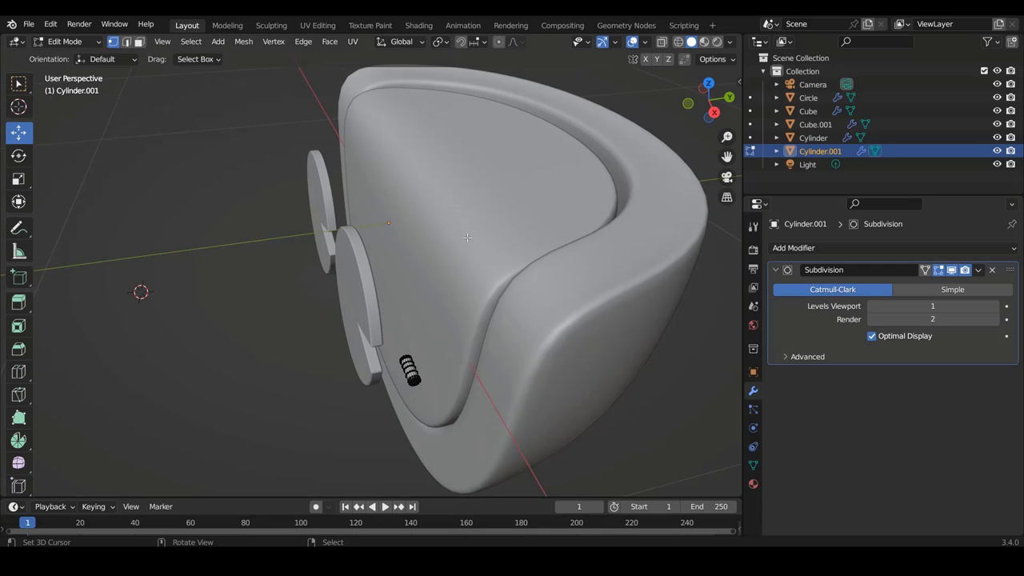
middle_drag(468, 237, 450, 264)
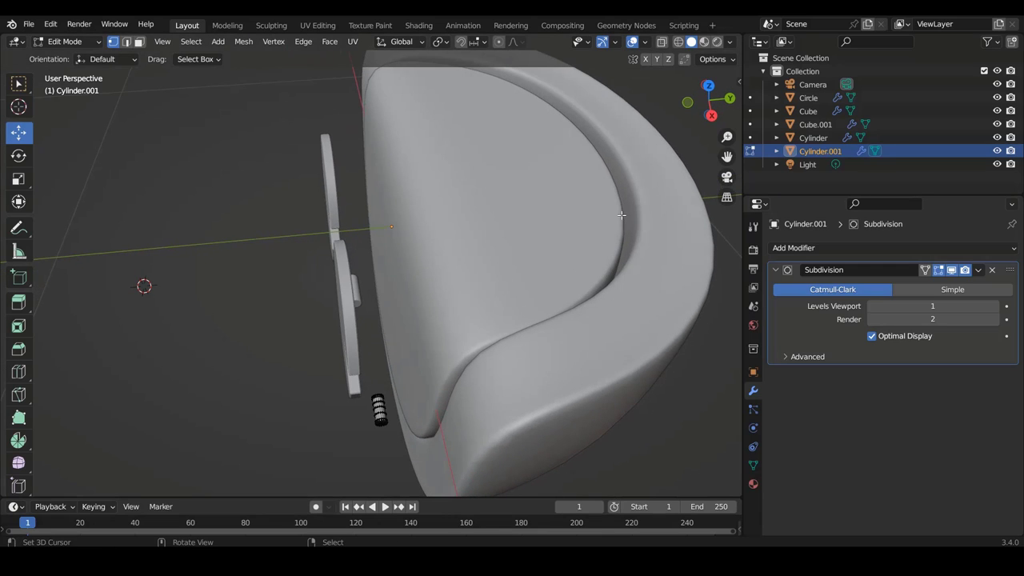
key(Tab)
Step: Select Cube.001's inner face panel and push it about 0.014 m deeper into the rim
click(469, 290)
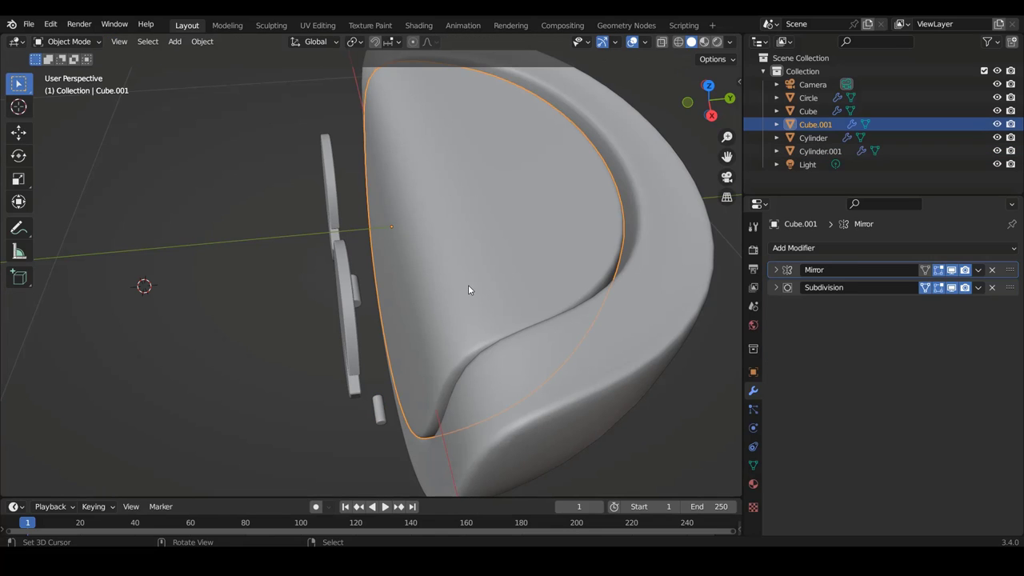
shift+middle_drag(507, 272, 495, 277)
key(Tab)
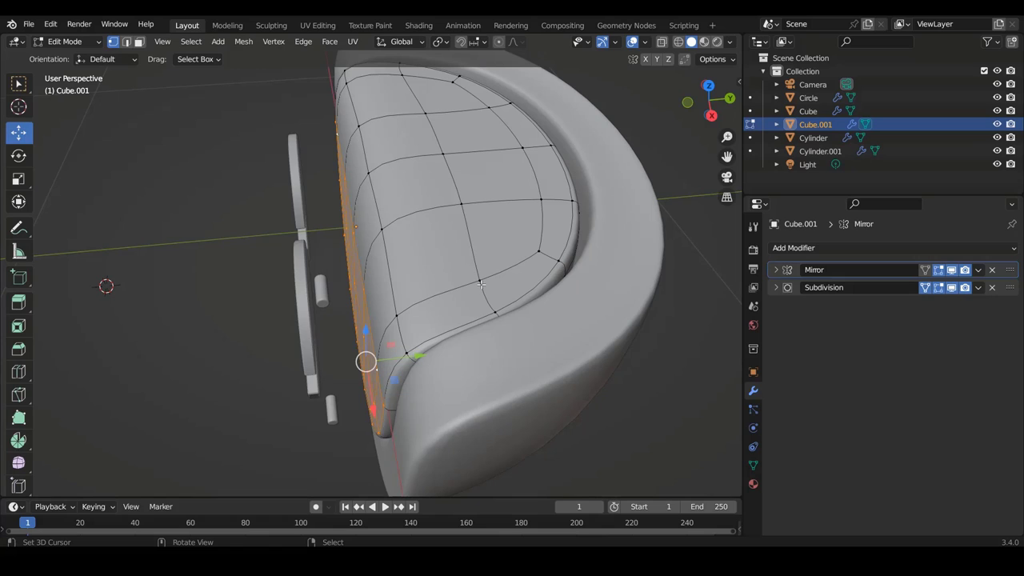
key(alt+a)
key(l)
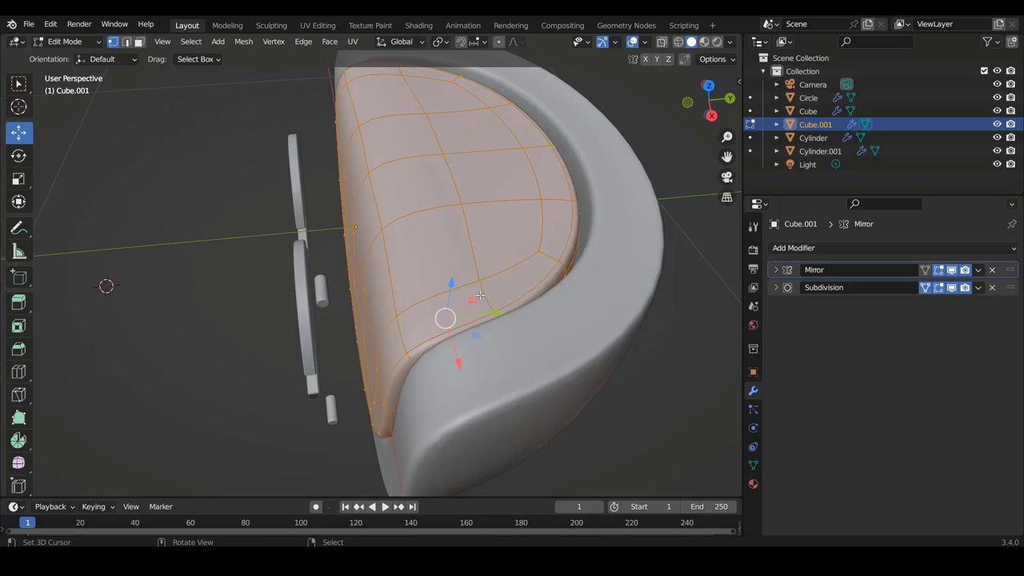
drag(500, 314, 528, 328)
Step: Leave the planter body and start editing the Circle eye plank's mesh
key(Tab)
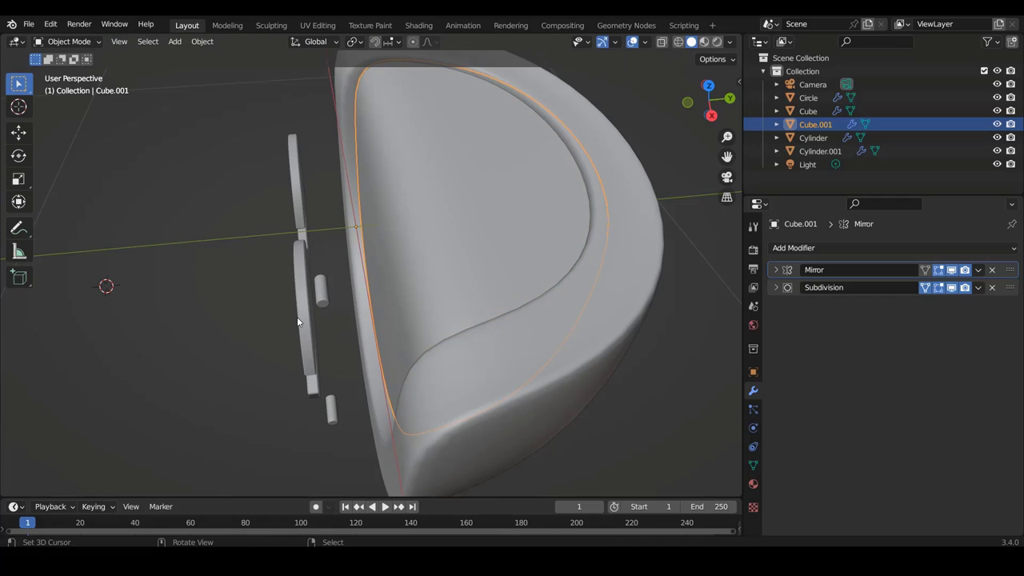
click(300, 314)
key(Tab)
Step: Slide both Circle eye discs along Y onto the planter's front face
key(a)
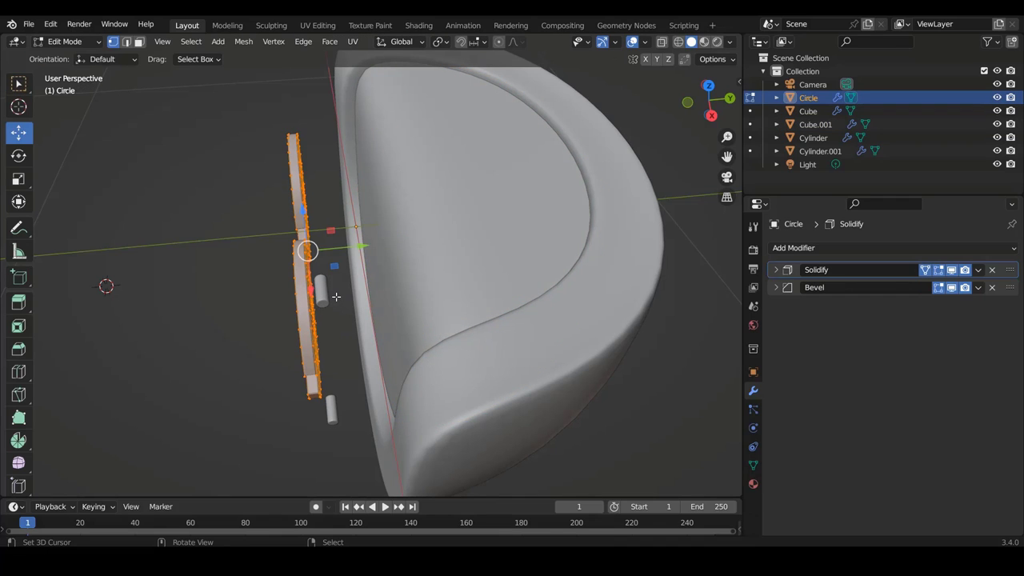
drag(362, 245, 436, 266)
key(Tab)
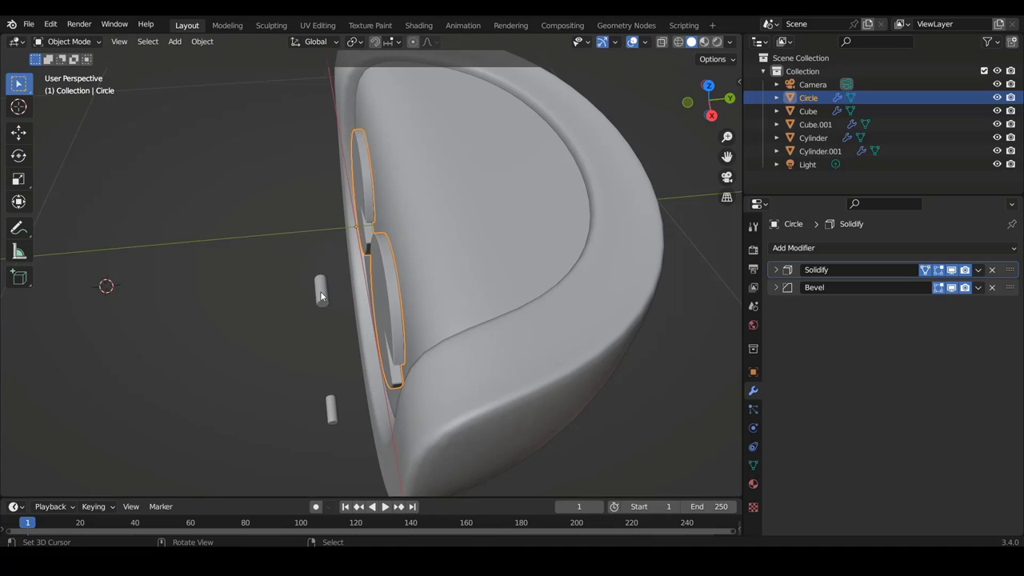
Step: Move the small Cylinder 0.1611 m in Y flush against the face, back in Object Mode
click(321, 293)
key(Tab)
key(a)
drag(357, 288, 425, 284)
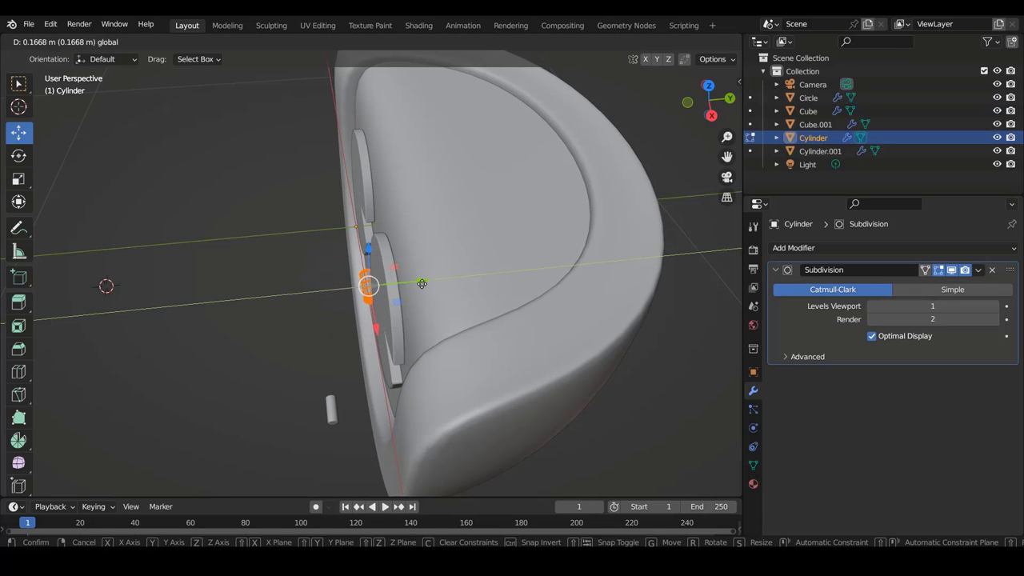
drag(424, 284, 419, 283)
mouse_move(340, 273)
middle_down()
mouse_move(476, 283)
mouse_move(487, 270)
mouse_move(442, 303)
middle_up()
key(Tab)
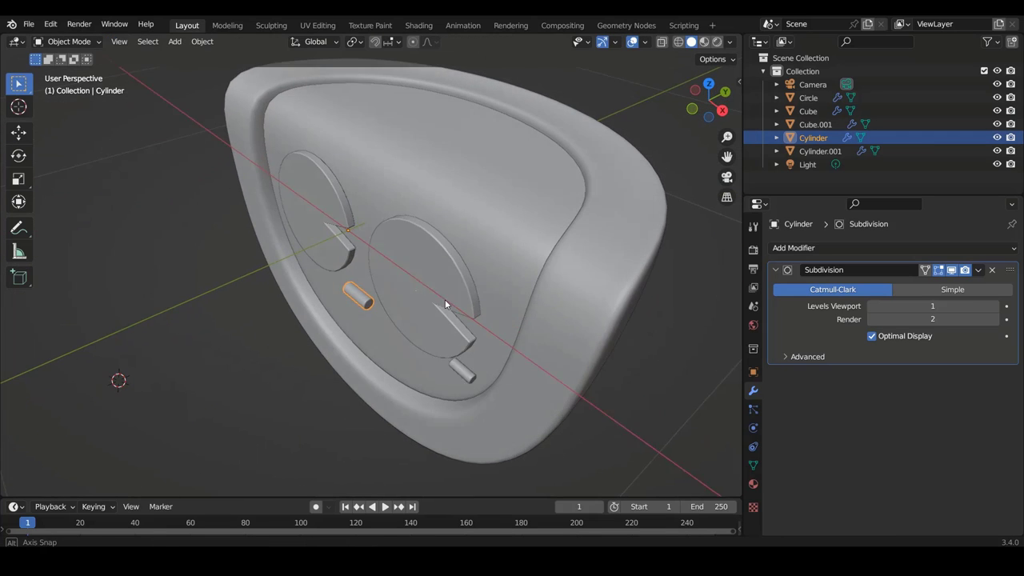
Step: Move Cylinder.001 in Y, 0.15383 m then 0.032916 m, onto the face panel's right edge
click(448, 376)
key(Tab)
key(a)
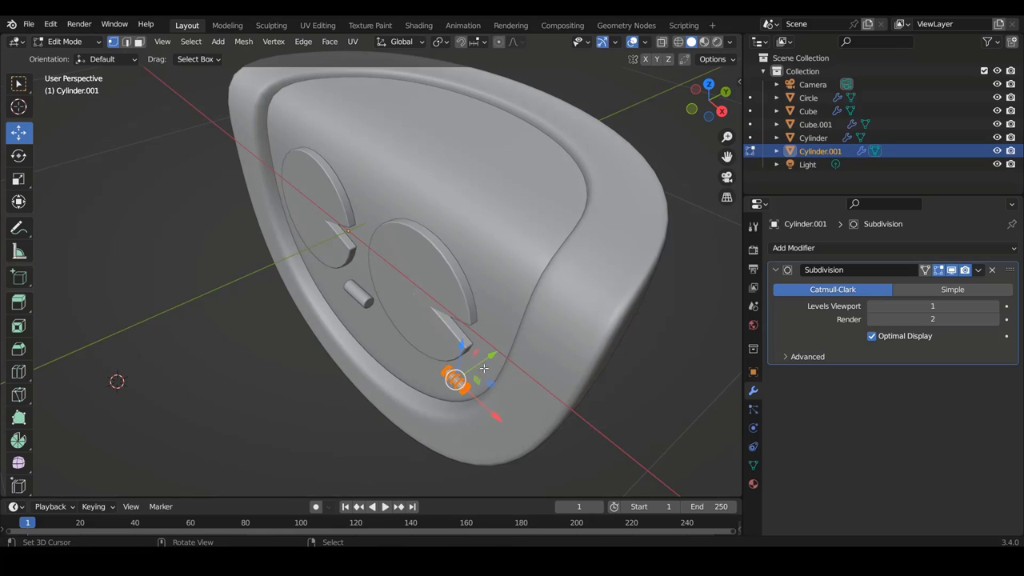
key(g)
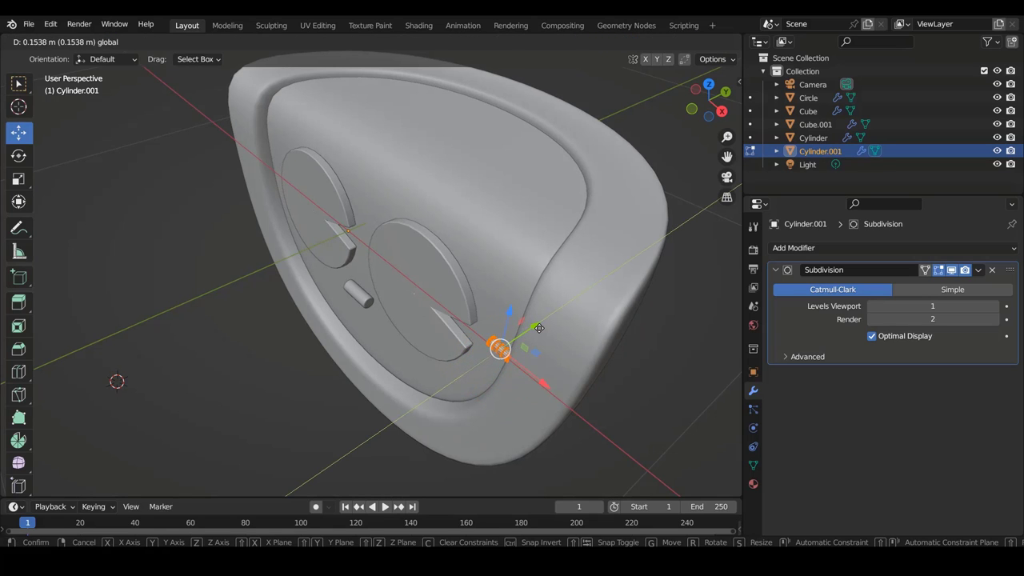
click(537, 330)
mouse_move(537, 330)
middle_down()
mouse_move(655, 312)
mouse_move(395, 335)
mouse_move(453, 393)
middle_up()
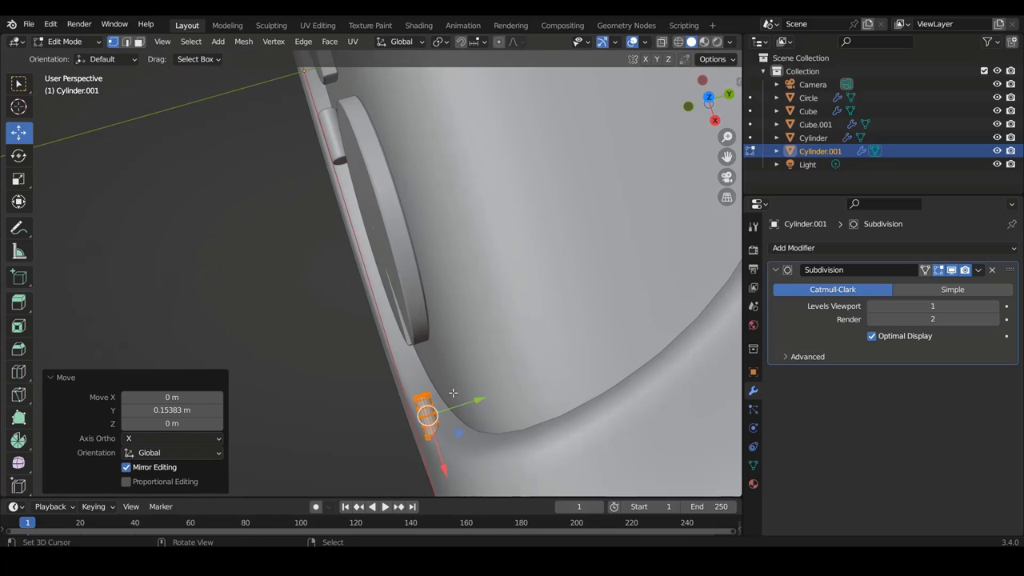
drag(478, 400, 499, 396)
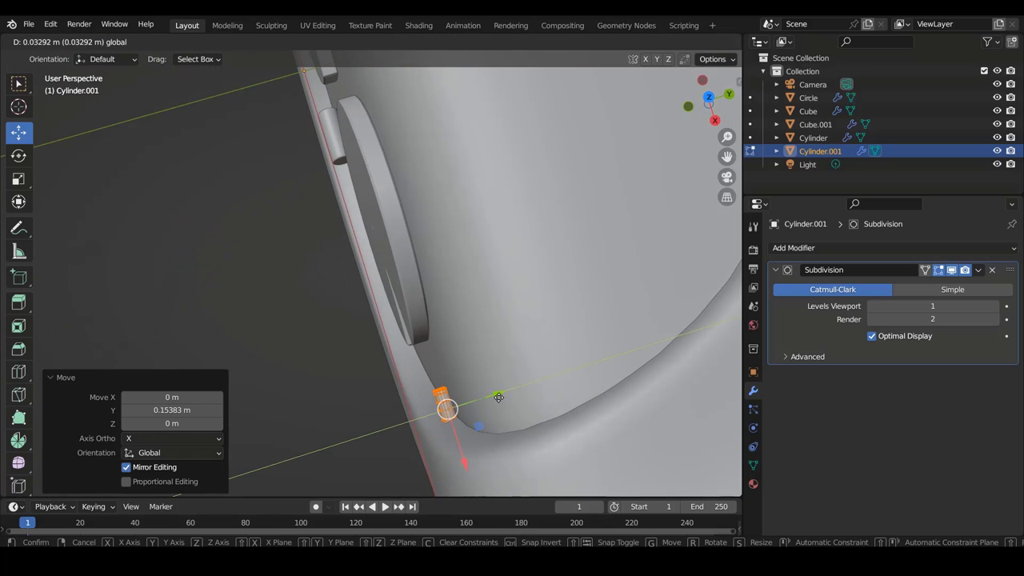
Step: Switch to front orthographic view in Object Mode and reselect the piece beside the right eye
key(KP_1)
scroll(516, 353, down, 5)
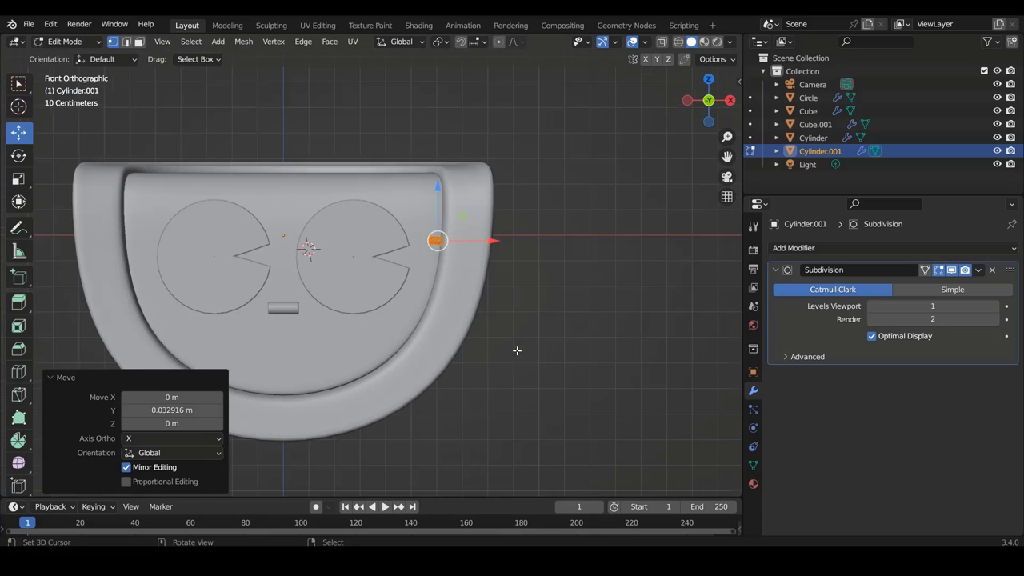
key(Tab)
click(524, 368)
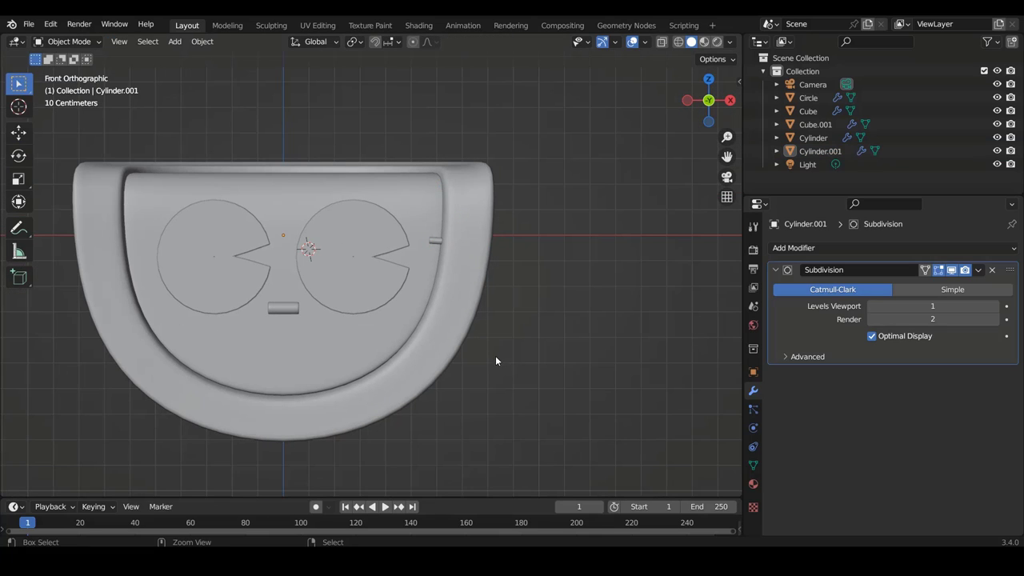
scroll(516, 321, up, 2)
click(489, 225)
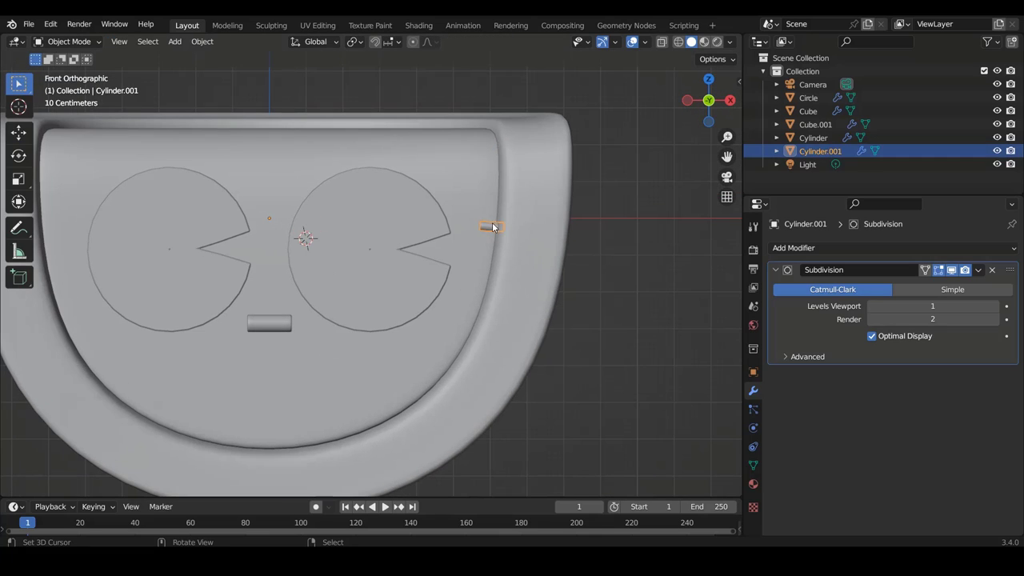
scroll(430, 282, up, 3)
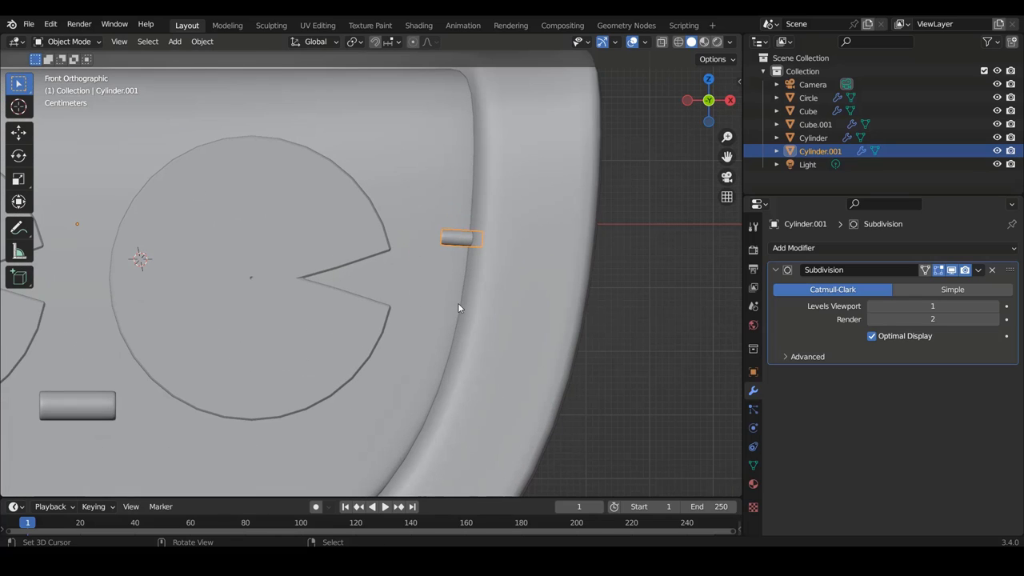
Step: Nudge the side tick, then add a copy lower on the rim tilted to follow the curve
key(Tab)
key(g)
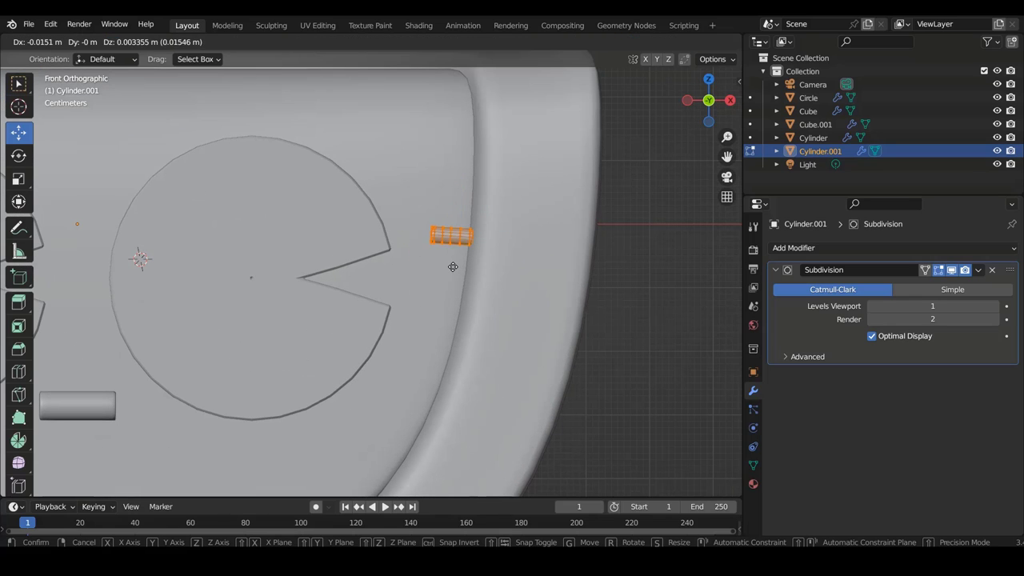
click(456, 267)
mouse_move(456, 267)
shift+middle_down()
mouse_move(518, 266)
mouse_move(517, 257)
shift+middle_up()
scroll(489, 269, down, 1)
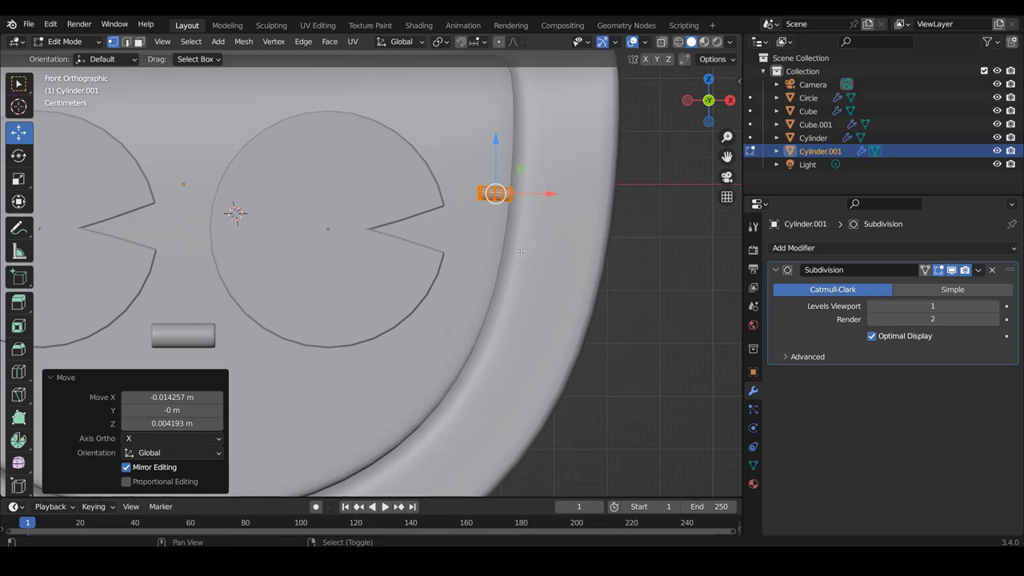
key(shift+d)
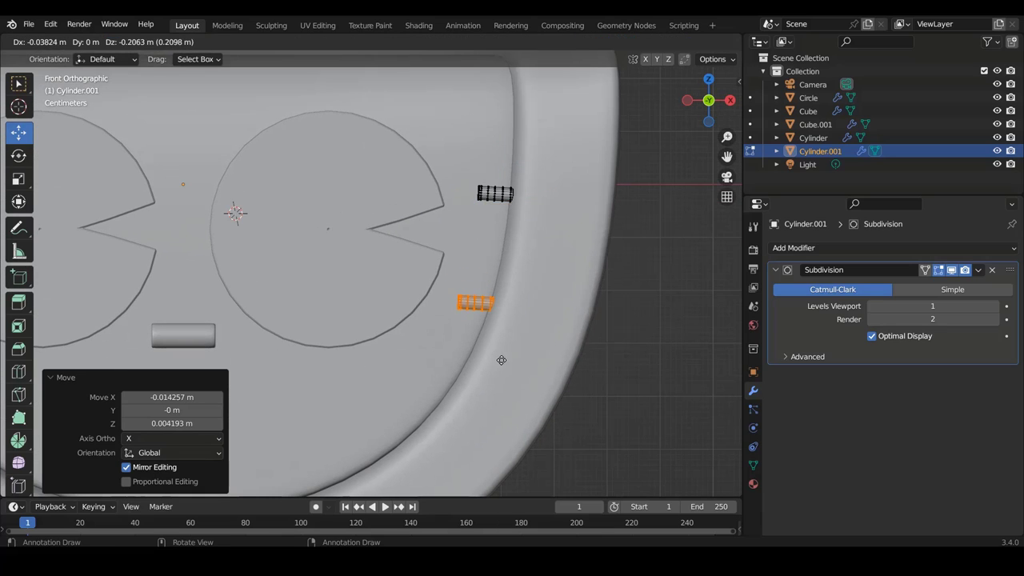
click(500, 359)
key(r)
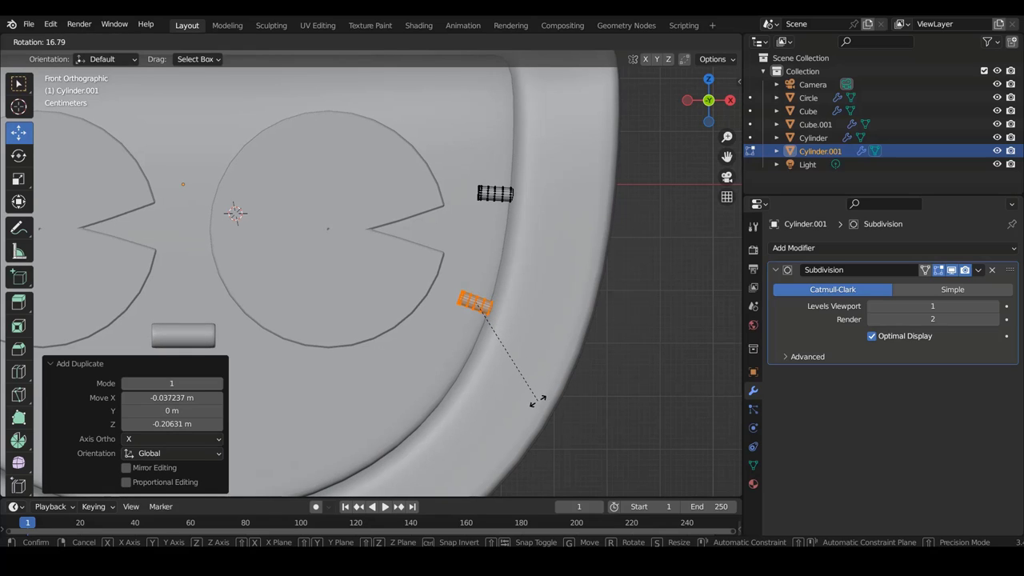
click(537, 401)
scroll(525, 304, down, 3)
mouse_move(491, 313)
shift+middle_down()
mouse_move(526, 314)
mouse_move(528, 268)
shift+middle_up()
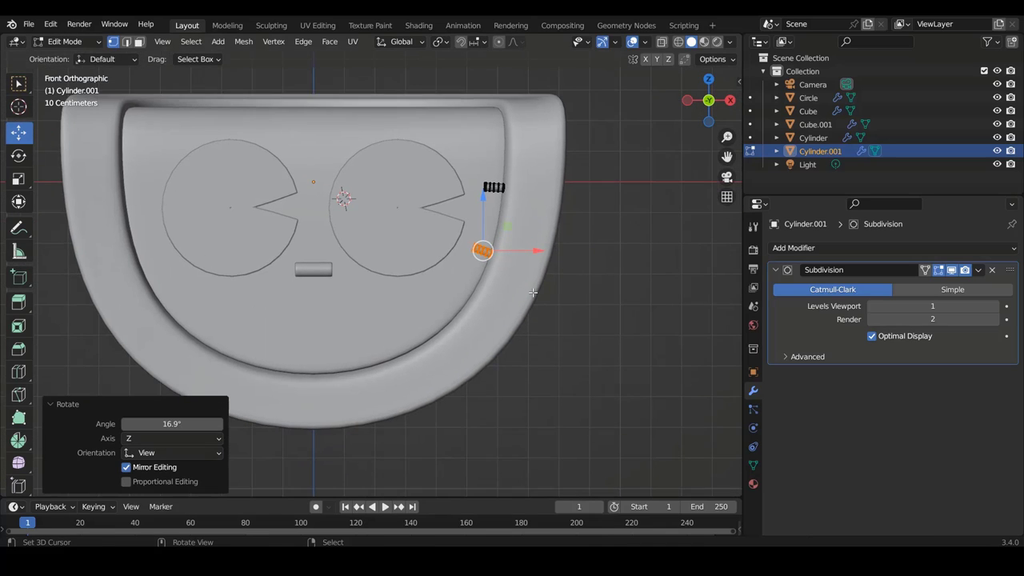
scroll(553, 293, up, 2)
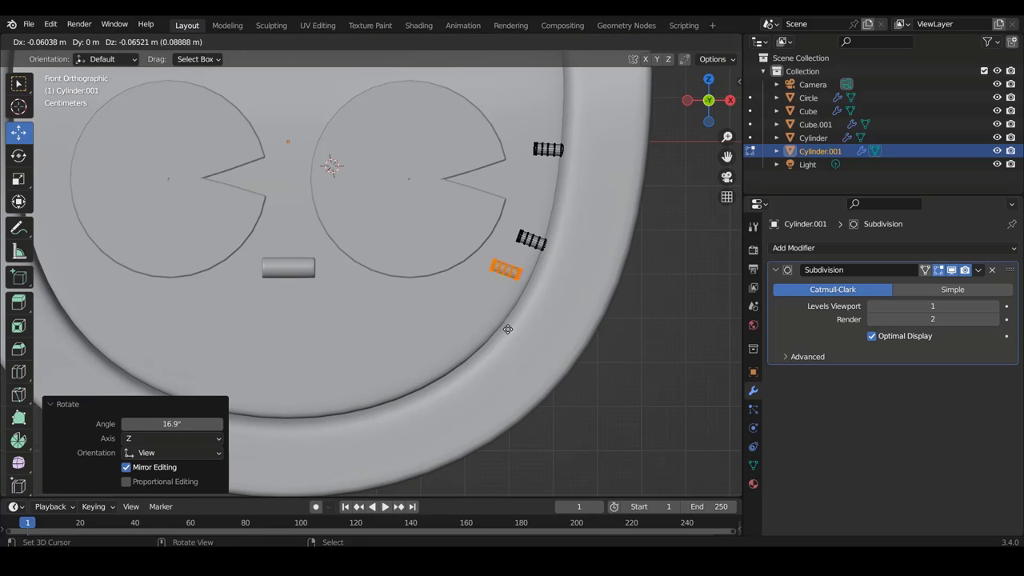
Step: Add a third tick further down the rim, rotated and repositioned along the curve
key(shift+d)
click(512, 362)
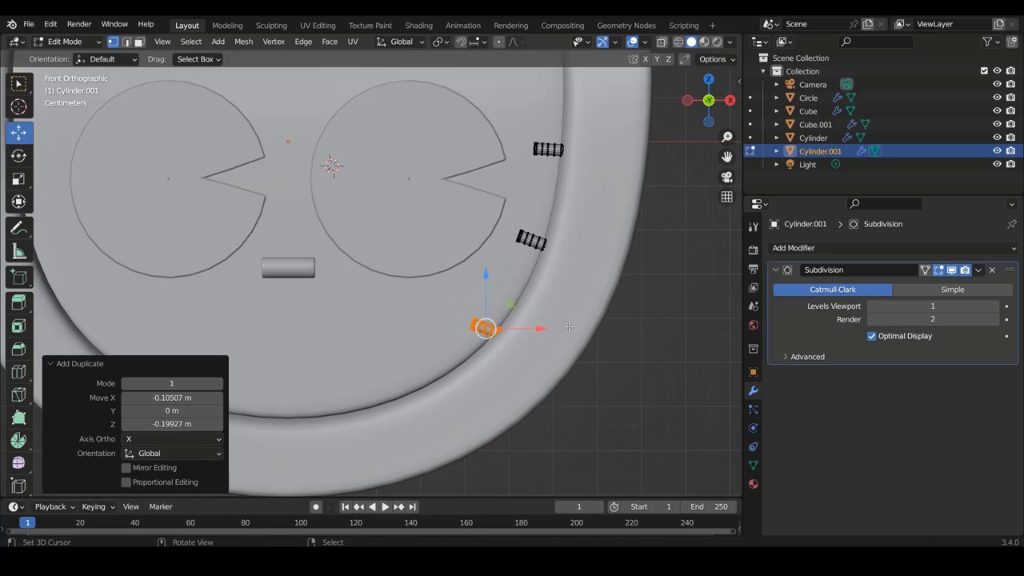
key(r)
click(574, 358)
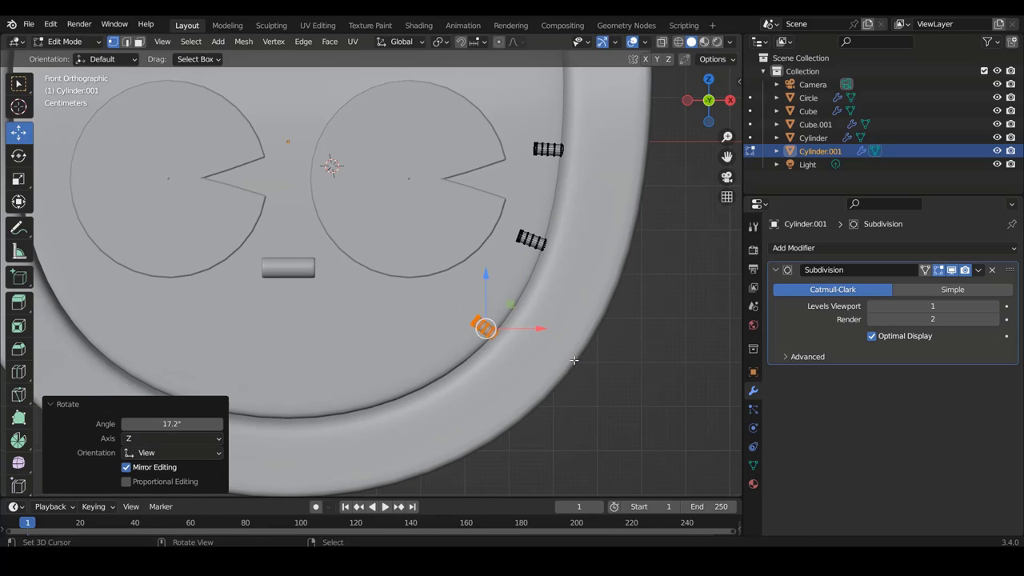
key(g)
click(577, 351)
scroll(577, 350, down, 2)
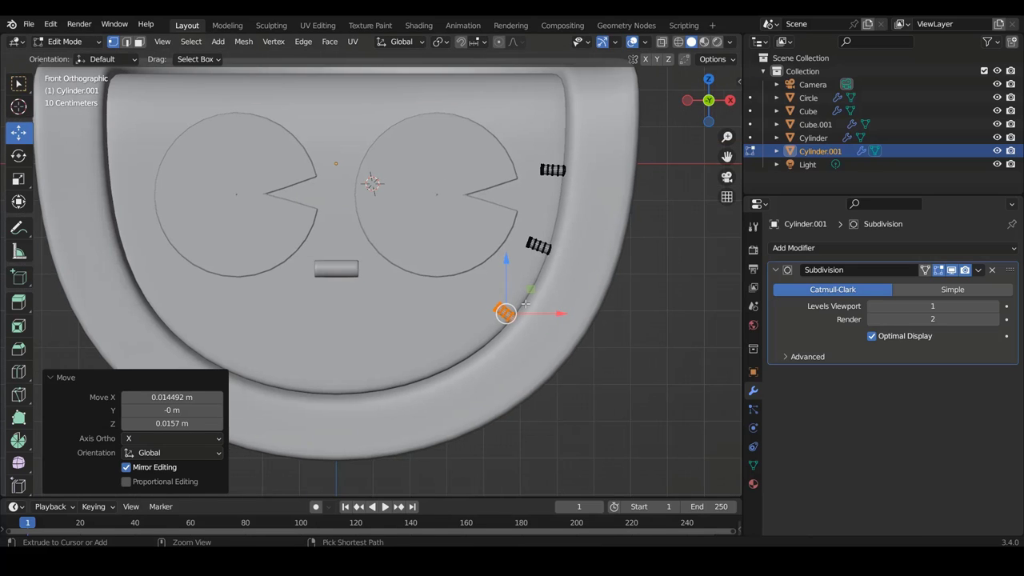
scroll(560, 336, up, 1)
shift+middle_drag(494, 330, 562, 331)
Step: Add two more ticks tilted 22.5° and 22.1° near the rim's bottom, then deselect in Object Mode
key(shift+d)
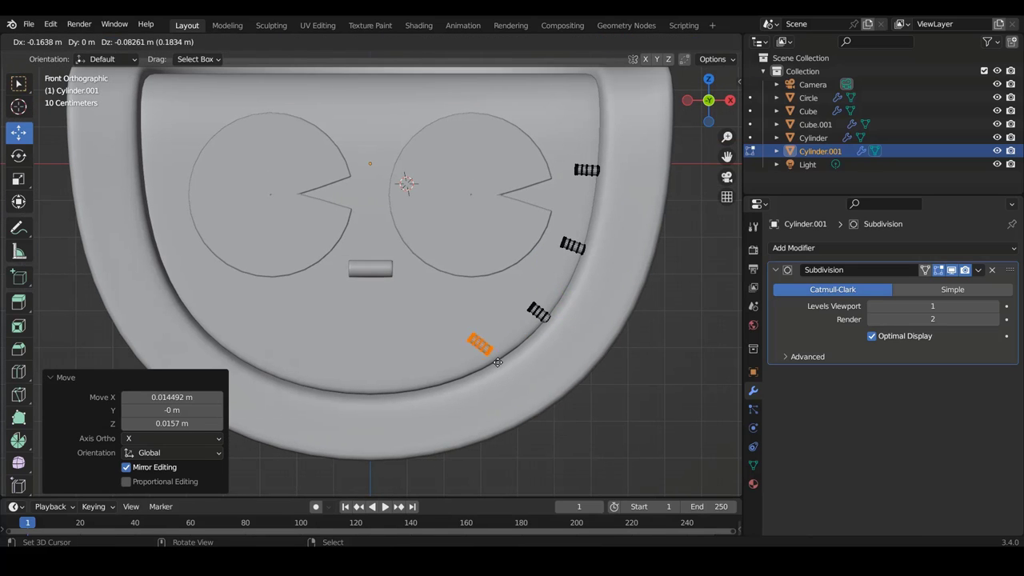
click(499, 374)
key(r)
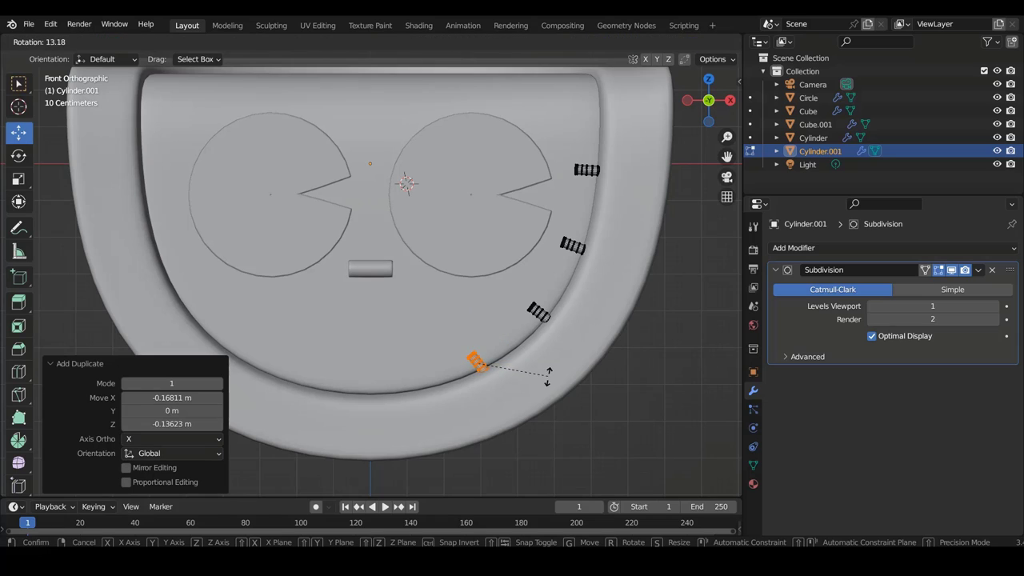
click(548, 386)
shift+middle_drag(495, 336, 528, 336)
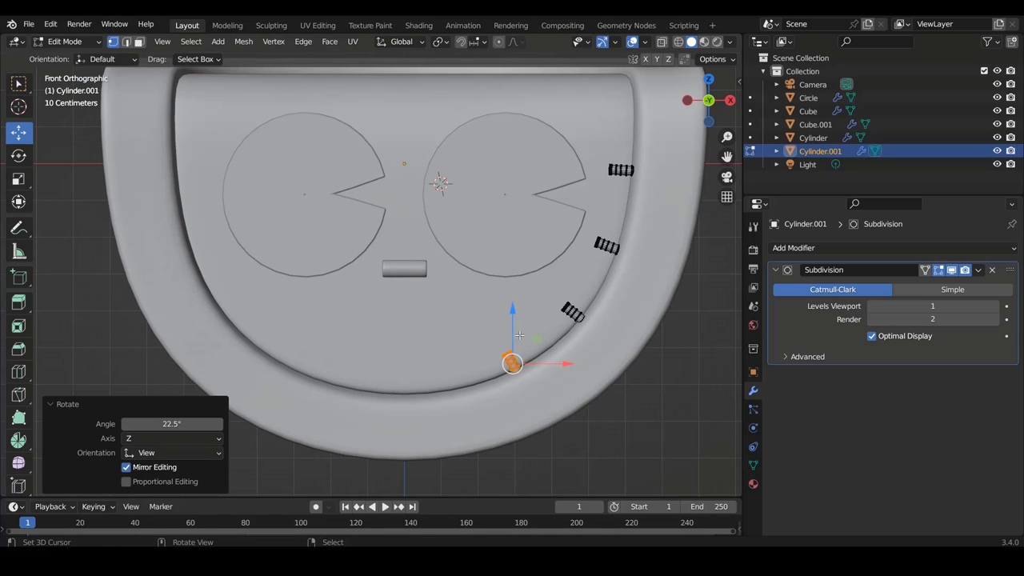
key(shift+d)
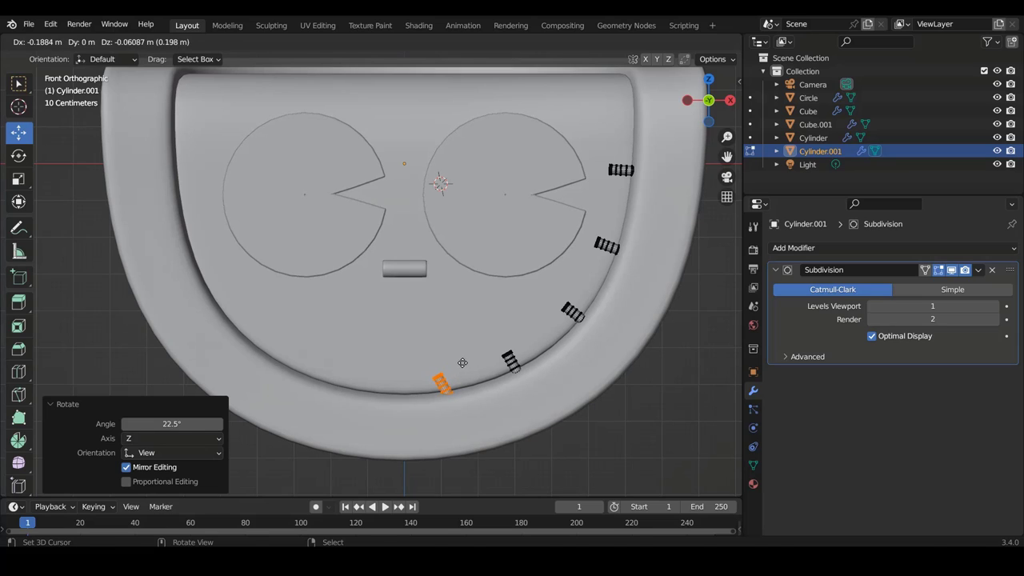
click(464, 361)
key(r)
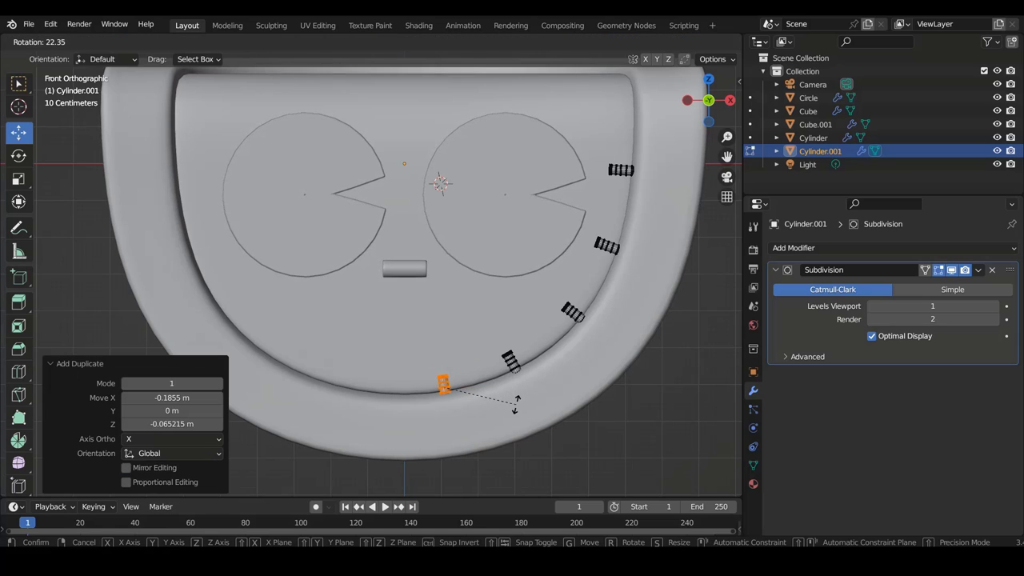
click(517, 400)
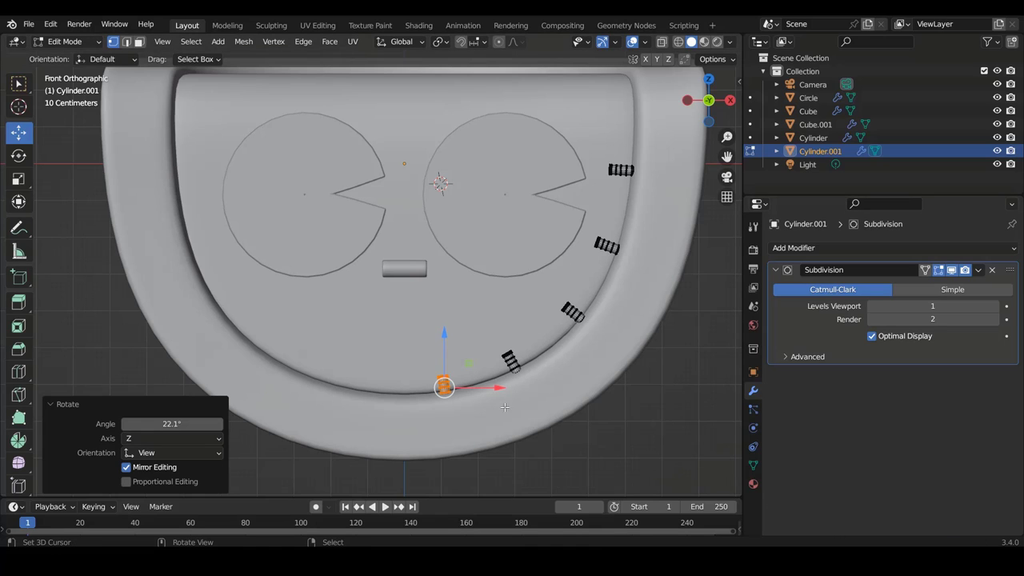
click(506, 362)
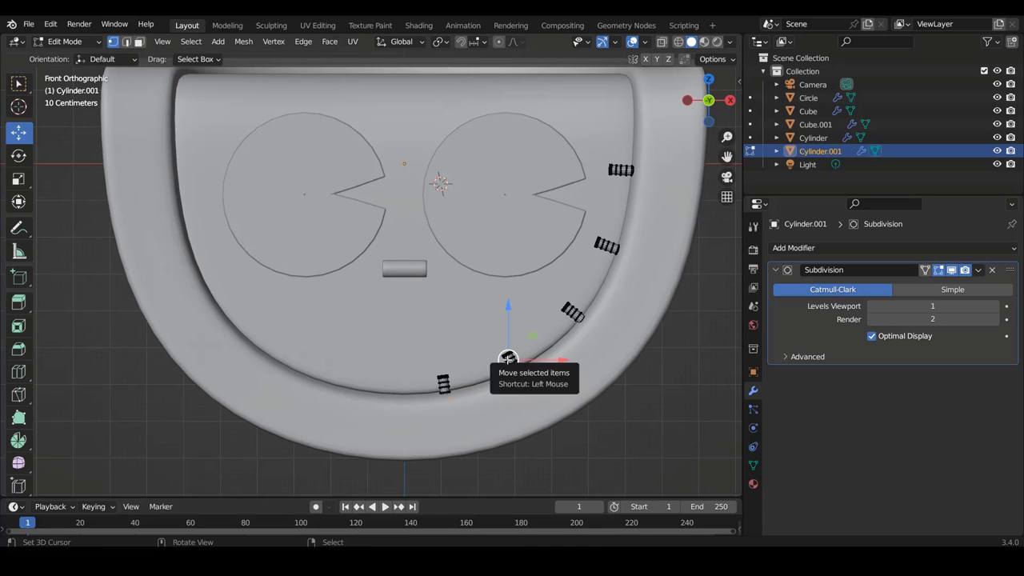
key(Tab)
key(alt+a)
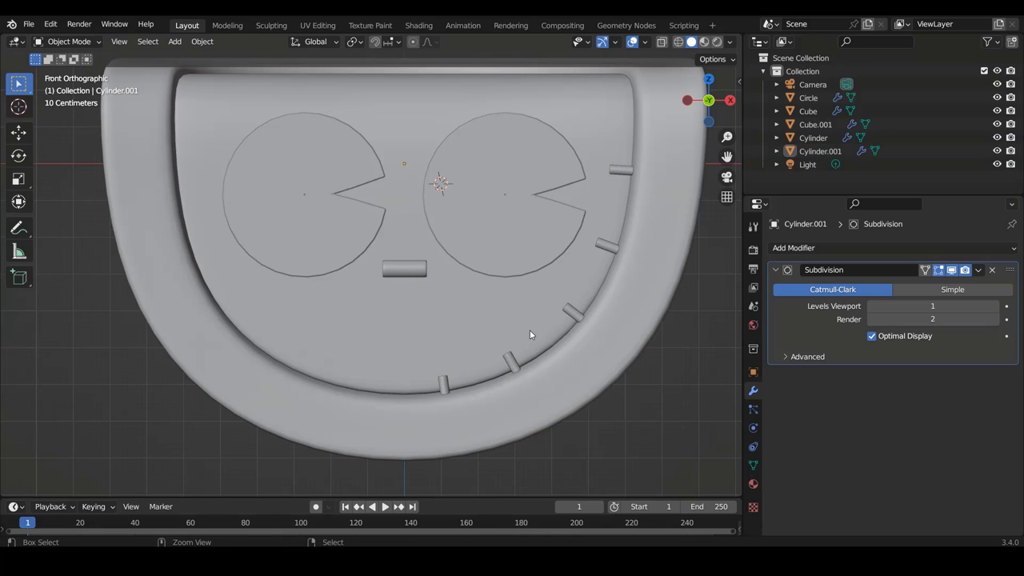
Step: Give the Cylinder.001 ticks an X-axis Mirror modifier, collapsing the Subdivision panel first
ctrl+scroll(520, 329, down, 1)
ctrl+scroll(520, 328, down, 1)
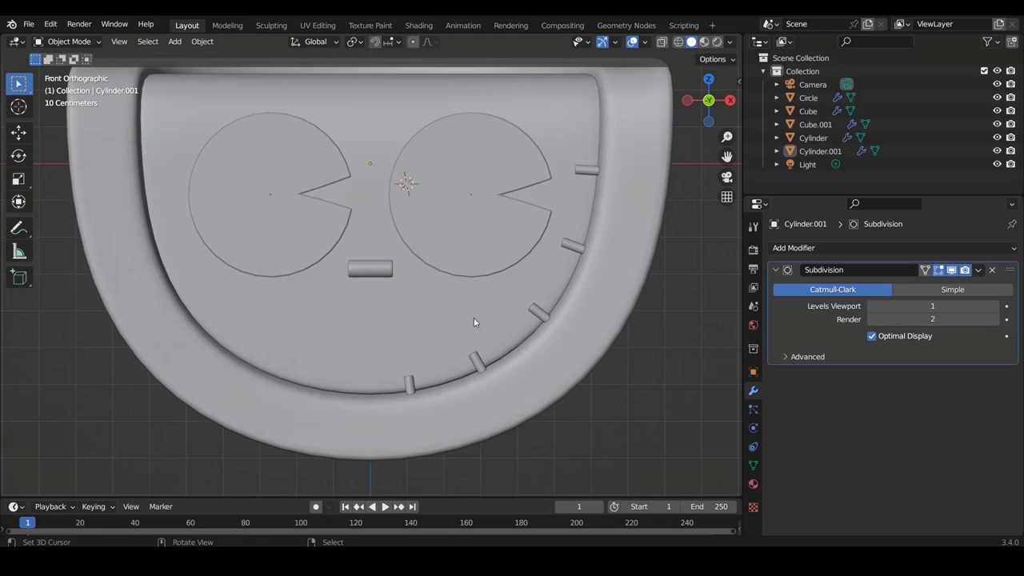
shift+scroll(451, 318, up, 2)
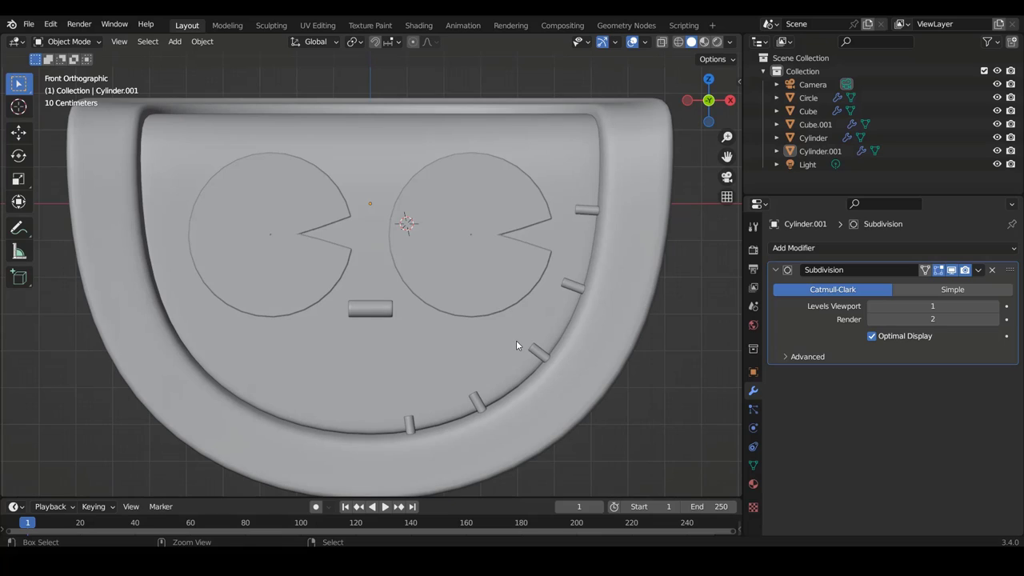
click(411, 429)
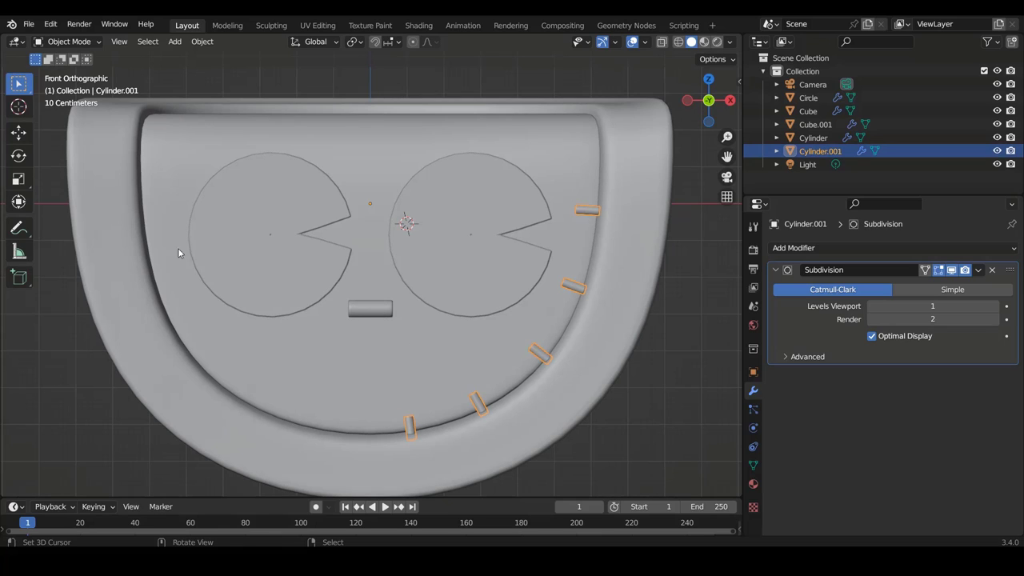
click(774, 273)
click(793, 248)
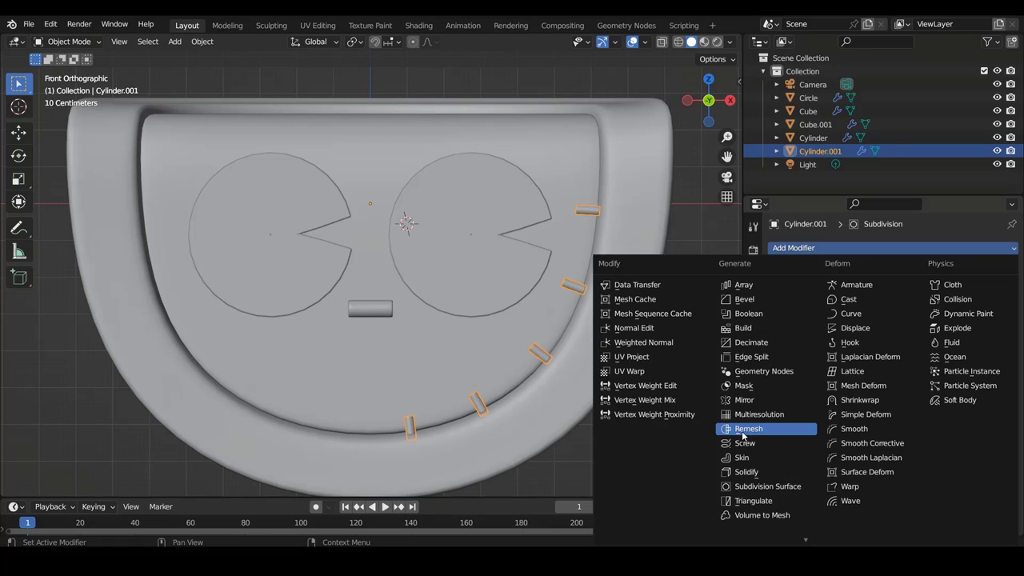
click(743, 400)
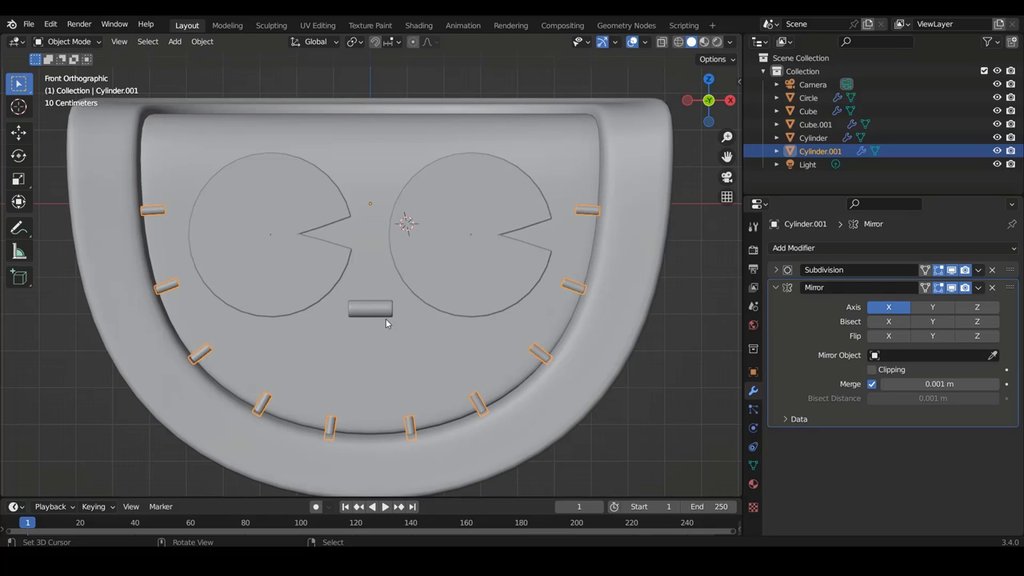
scroll(306, 308, down, 1)
scroll(422, 328, down, 1)
scroll(421, 324, up, 2)
key(g)
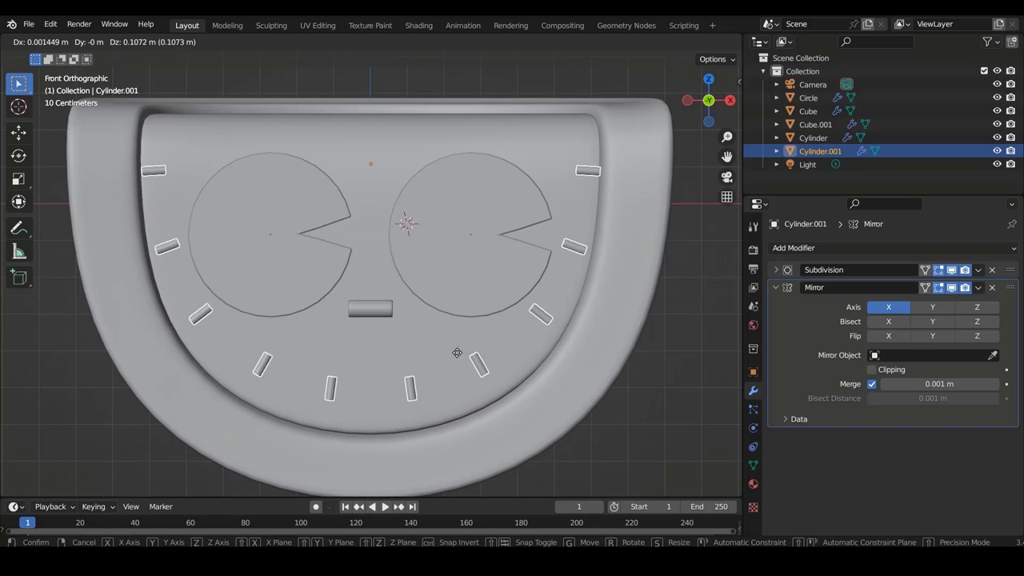
Step: Cancel the trial move, set Cylinder.001's origin to the 3D cursor, apply all transforms and deselect
click(464, 313)
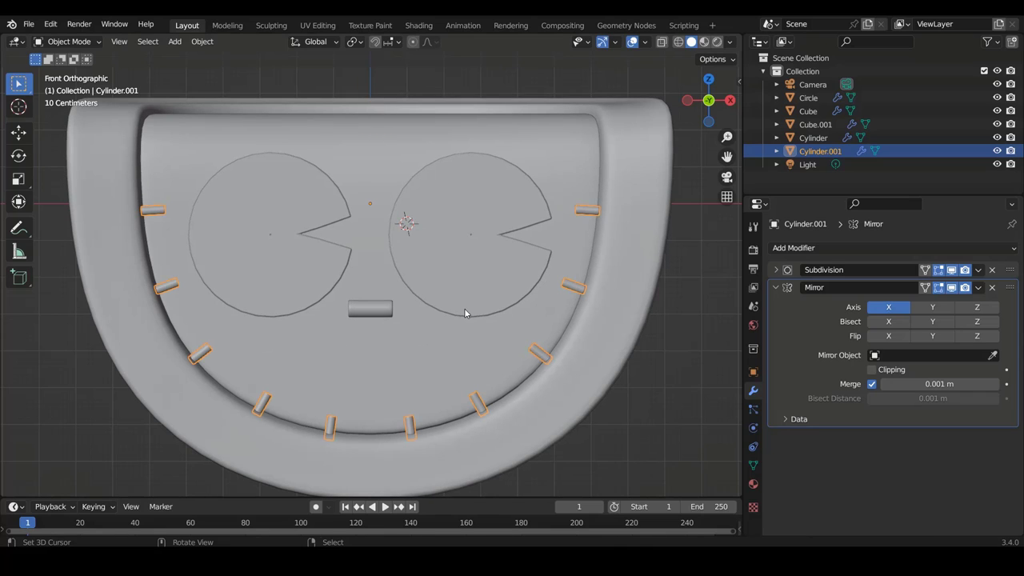
click(202, 42)
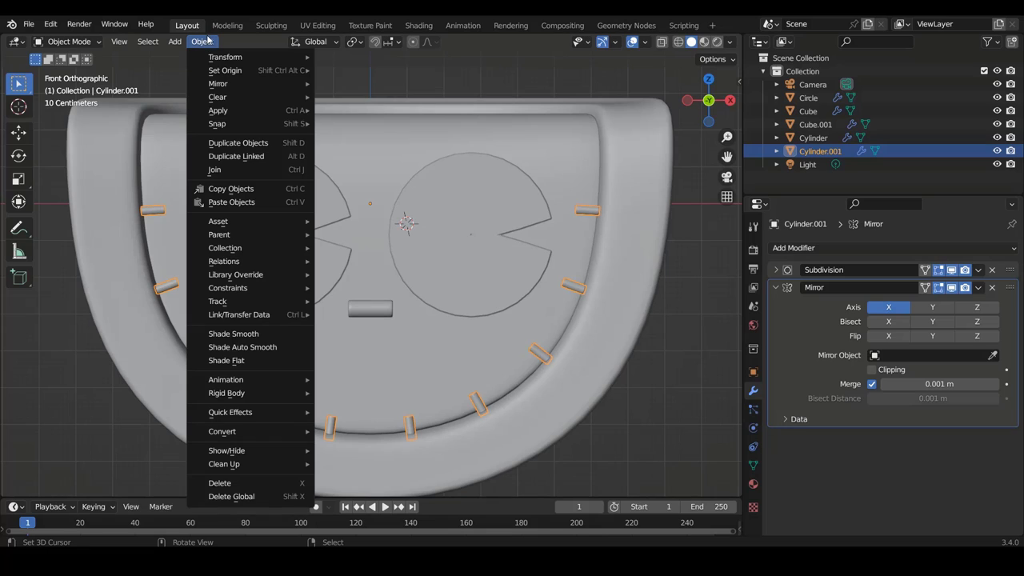
mouse_move(226, 70)
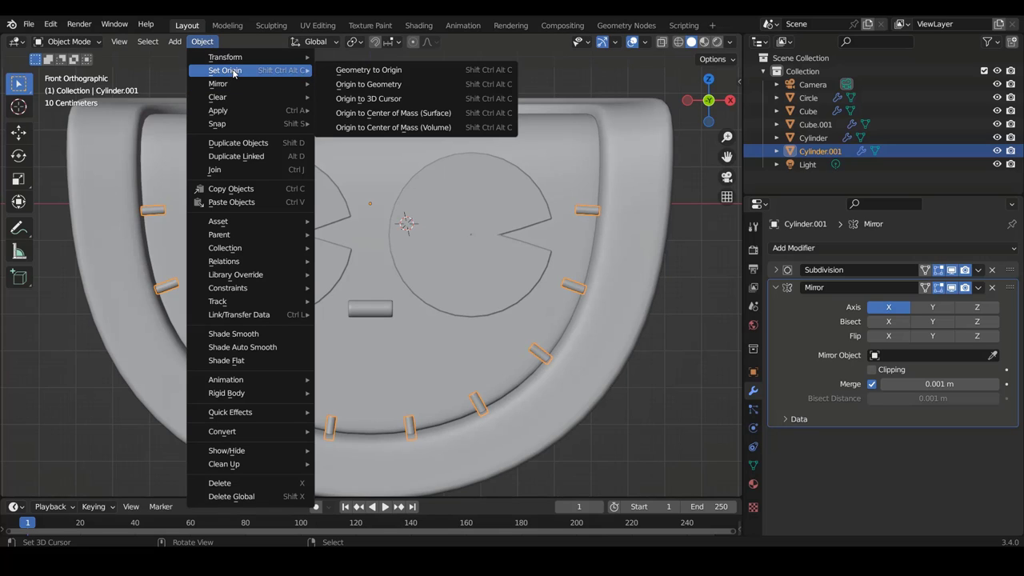
click(380, 99)
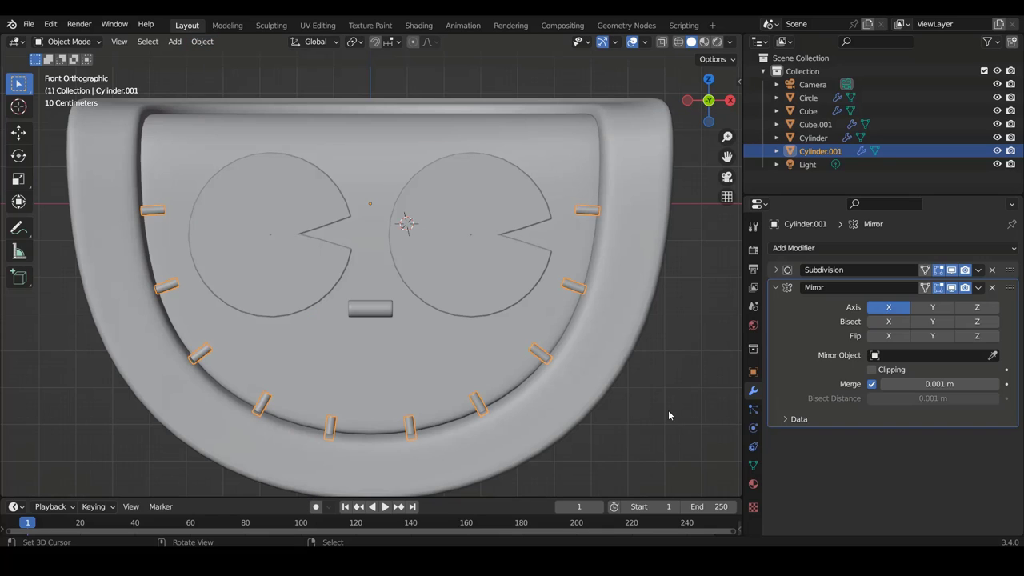
key(ctrl+a)
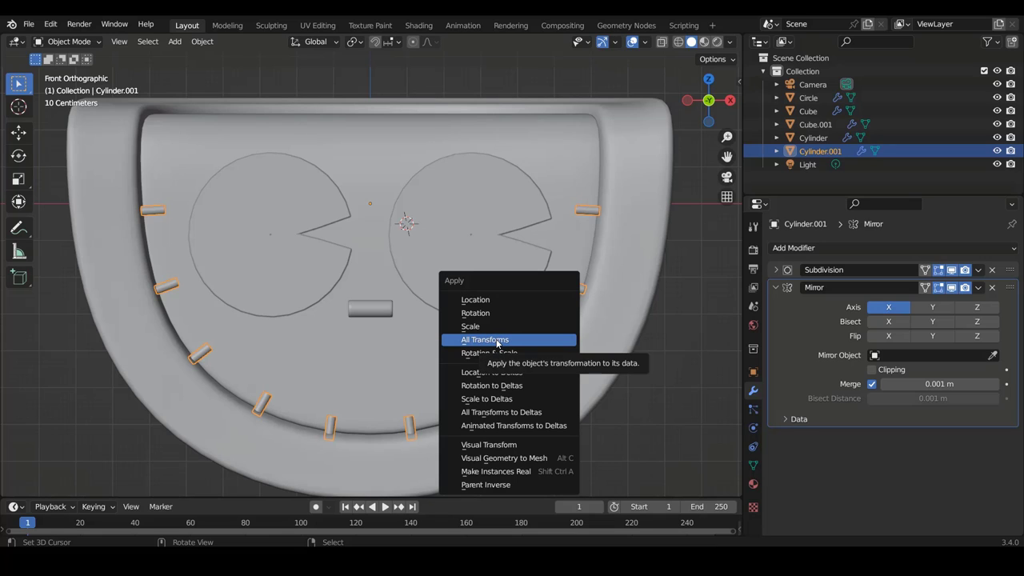
key(Escape)
key(alt+a)
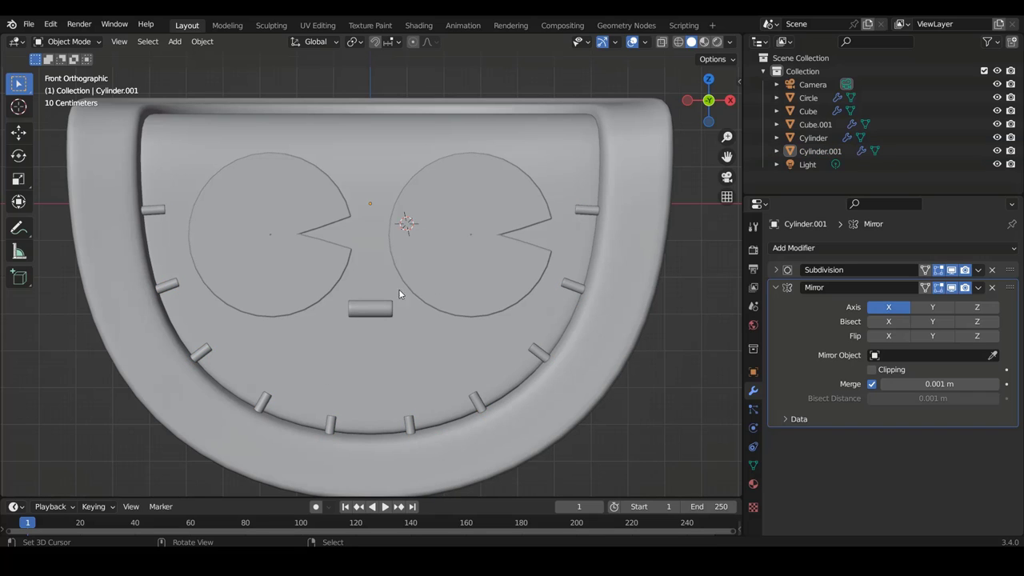
scroll(541, 236, up, 1)
Step: Nudge the bottom centre peg and its lower-right neighbour so they sit evenly along the rim
shift+scroll(506, 316, down, 2)
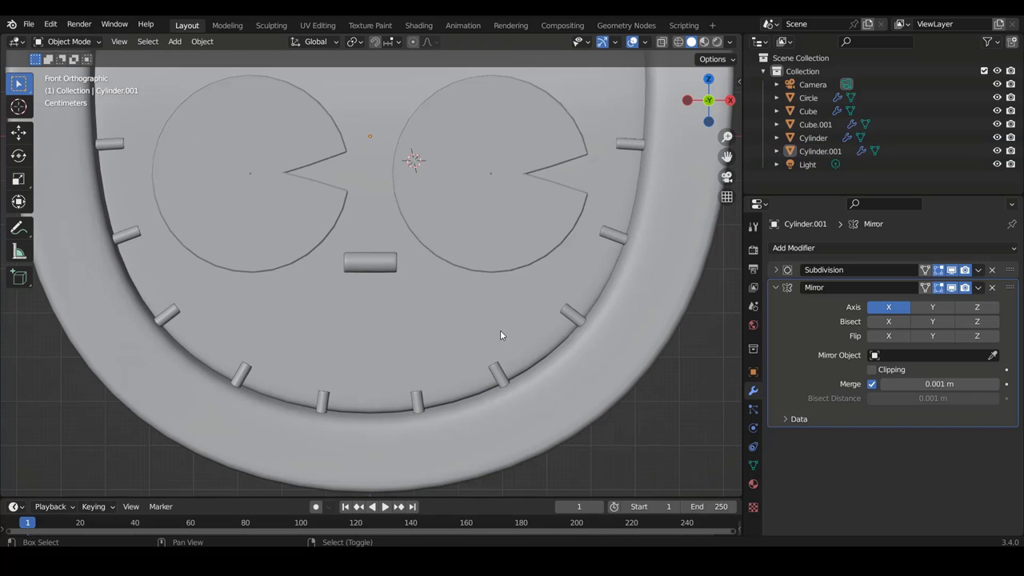
key(Tab)
click(417, 397)
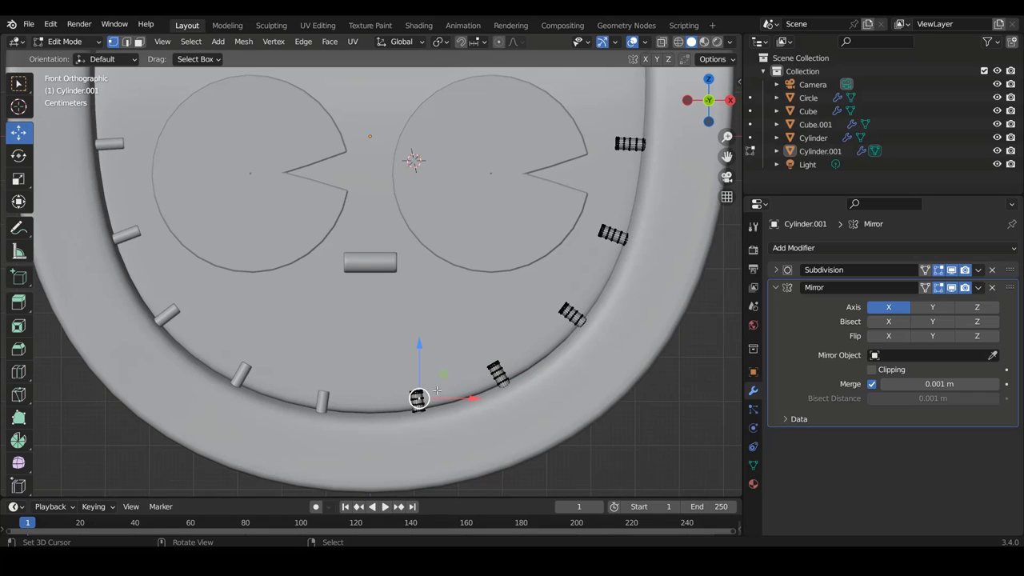
key(l)
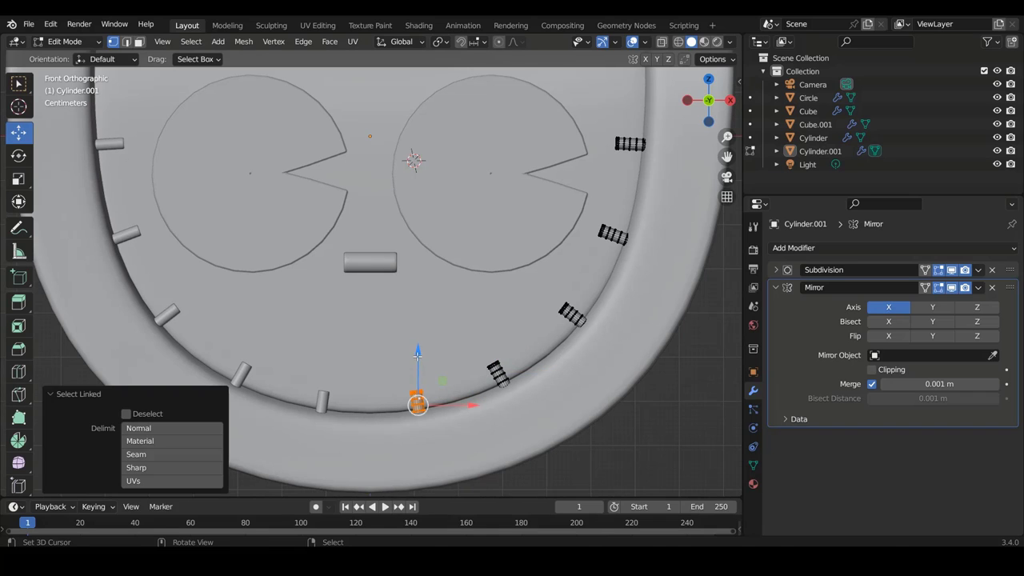
drag(419, 347, 414, 353)
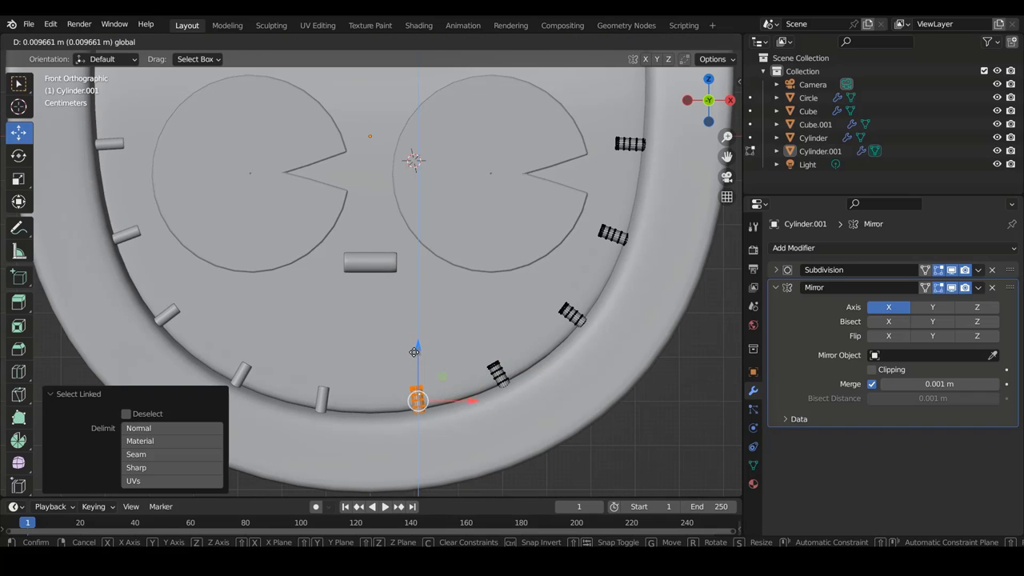
click(500, 376)
key(l)
key(g)
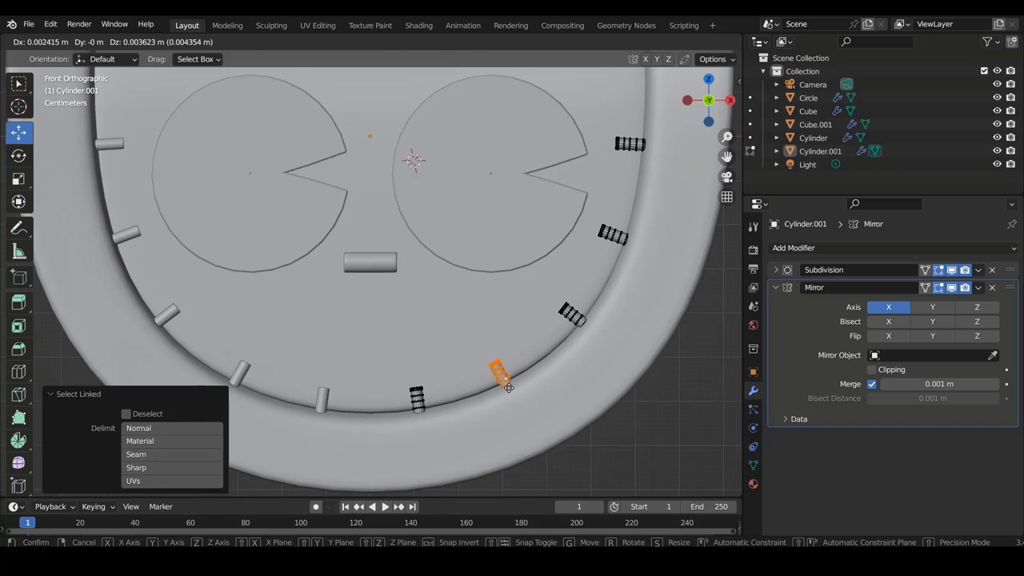
click(520, 386)
Step: Return to Object Mode and save the project as tuto.blend
key(Tab)
scroll(531, 358, down, 2)
scroll(461, 357, down, 2)
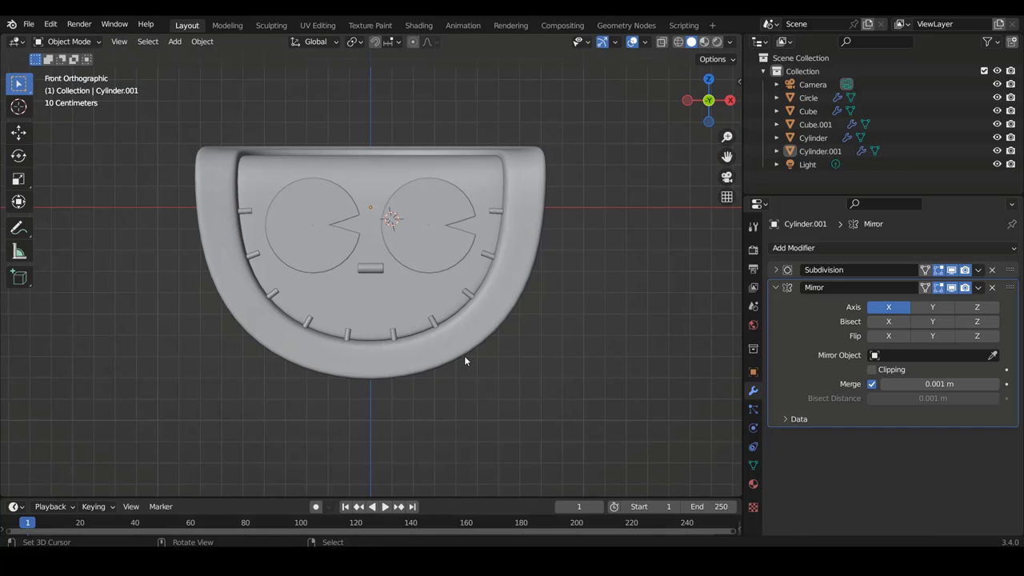
scroll(472, 350, down, 1)
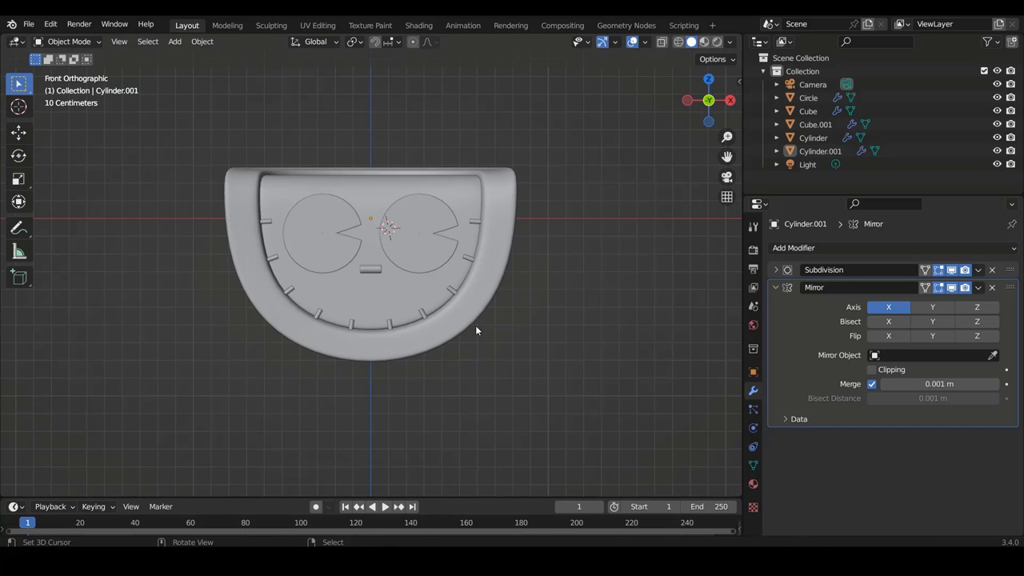
scroll(464, 272, up, 1)
scroll(464, 272, up, 1)
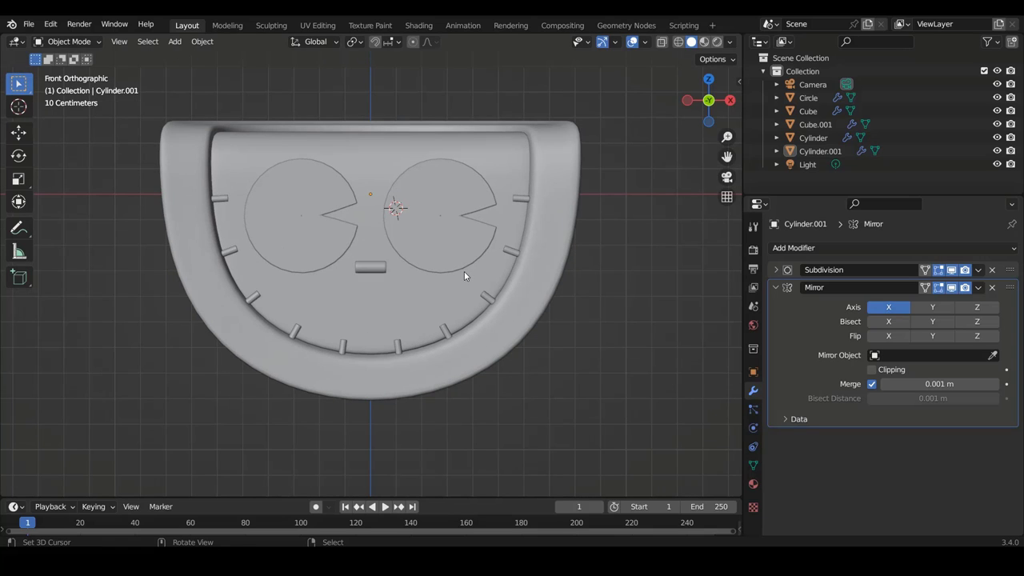
key(ctrl+s)
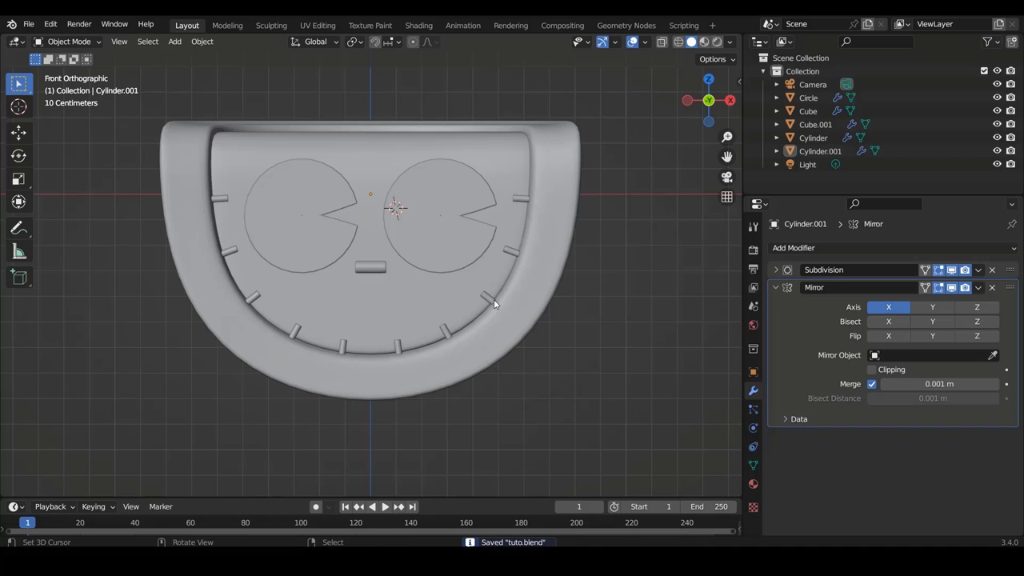
ctrl+scroll(495, 292, up, 2)
ctrl+scroll(496, 292, up, 1)
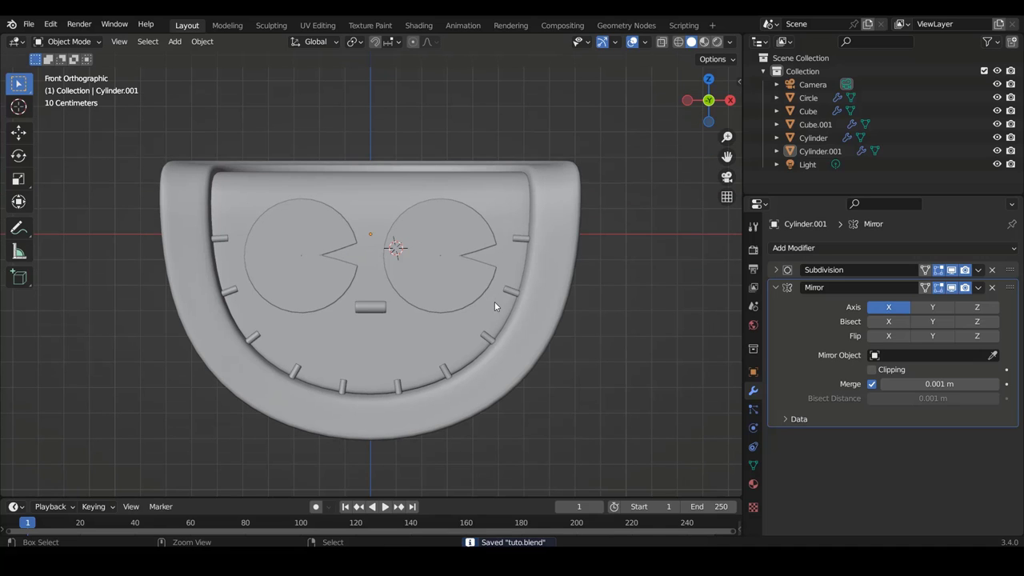
ctrl+scroll(496, 308, up, 1)
shift+scroll(481, 334, down, 2)
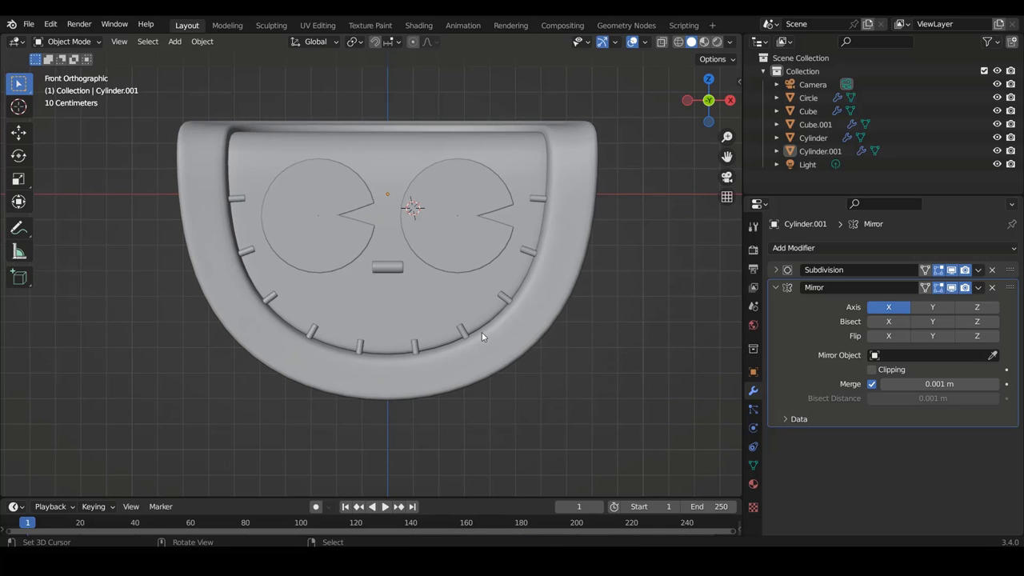
scroll(482, 332, up, 3)
shift+scroll(465, 286, up, 1)
shift+scroll(466, 286, up, 1)
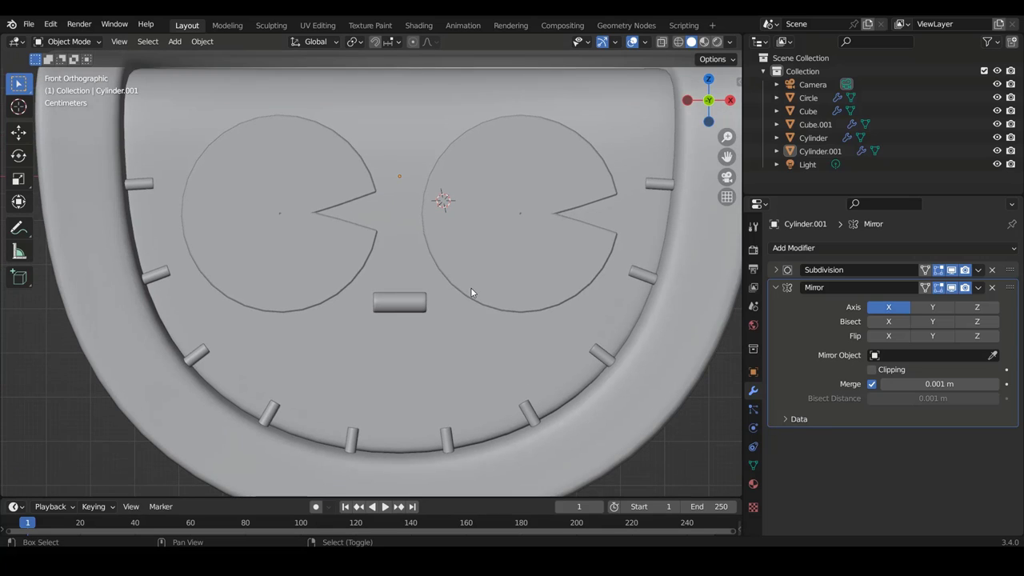
scroll(470, 292, up, 2)
Step: Scale the whole mouth cylinder mesh down to 0.752
click(444, 327)
key(Tab)
click(456, 349)
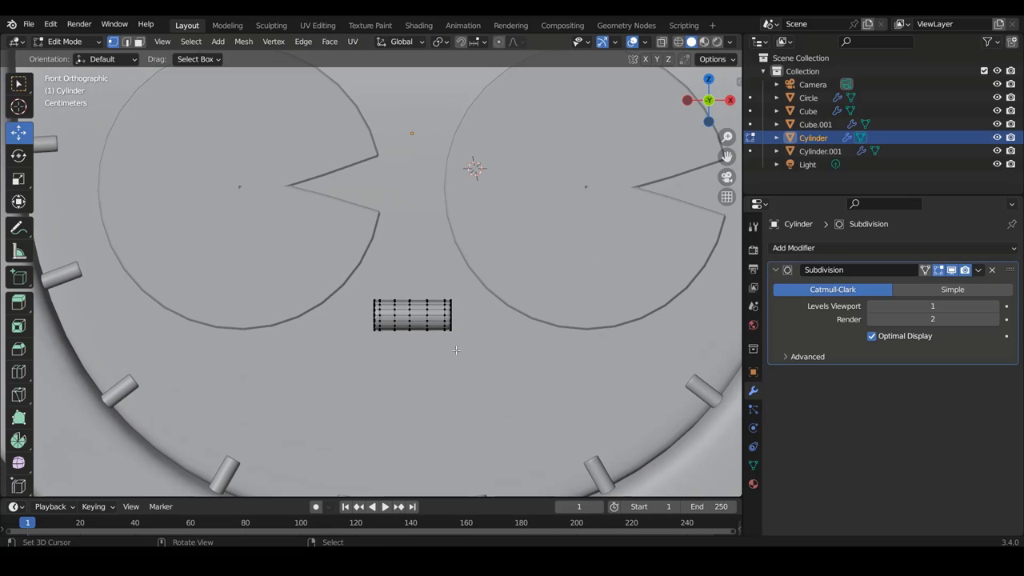
key(a)
key(s)
click(471, 390)
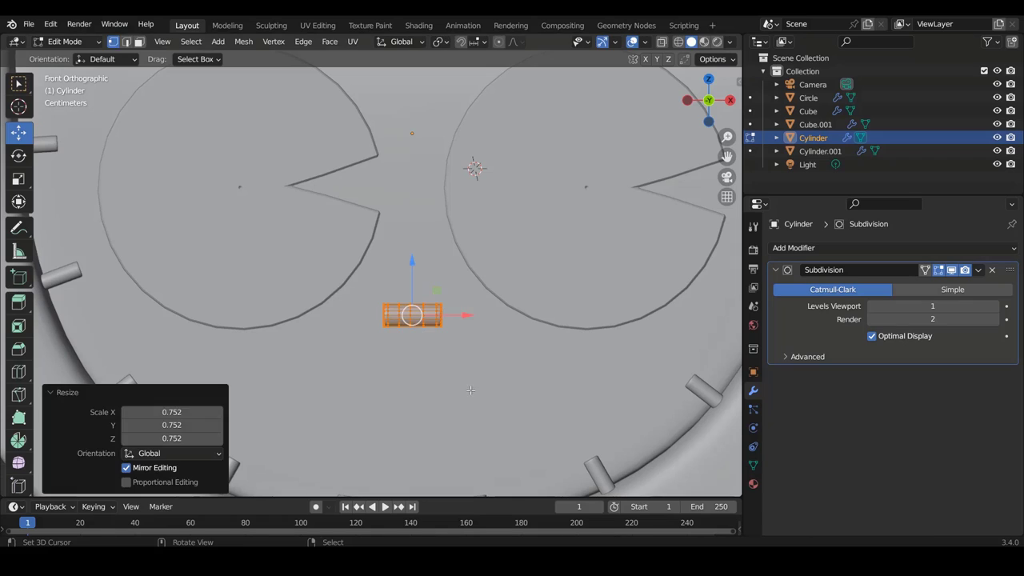
key(Tab)
scroll(471, 335, down, 3)
scroll(478, 337, down, 3)
scroll(441, 316, up, 7)
Step: Select the mouth's vertical centre edge loop and turn on proportional editing
key(Tab)
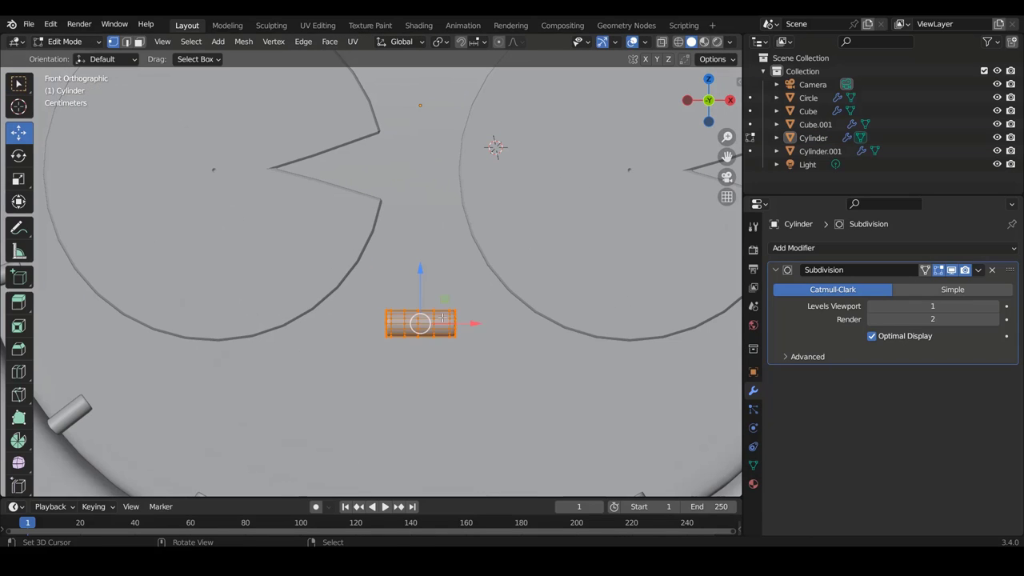
alt+click(420, 327)
shift+middle_drag(432, 329, 415, 329)
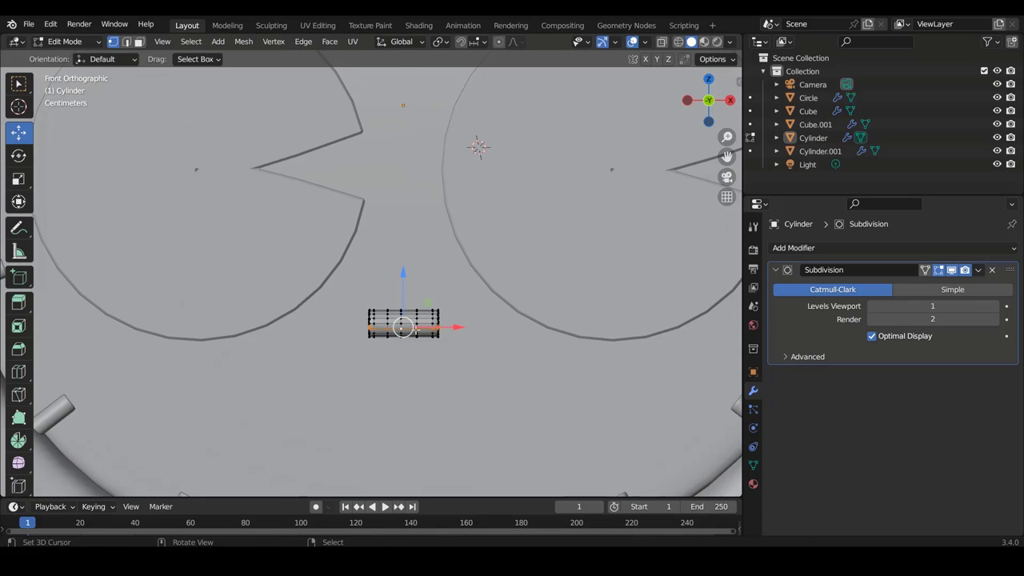
scroll(416, 329, up, 1)
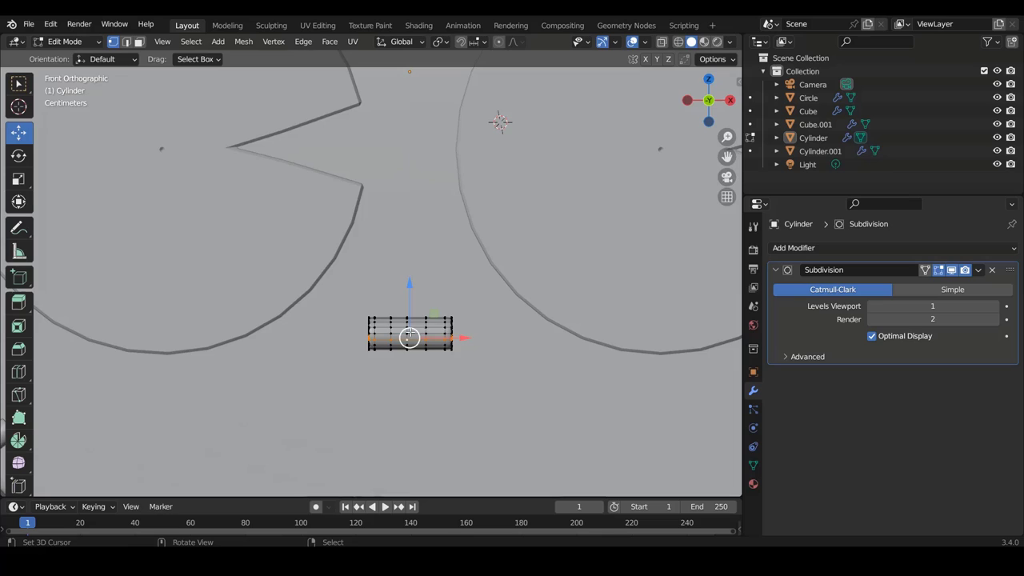
alt+click(408, 334)
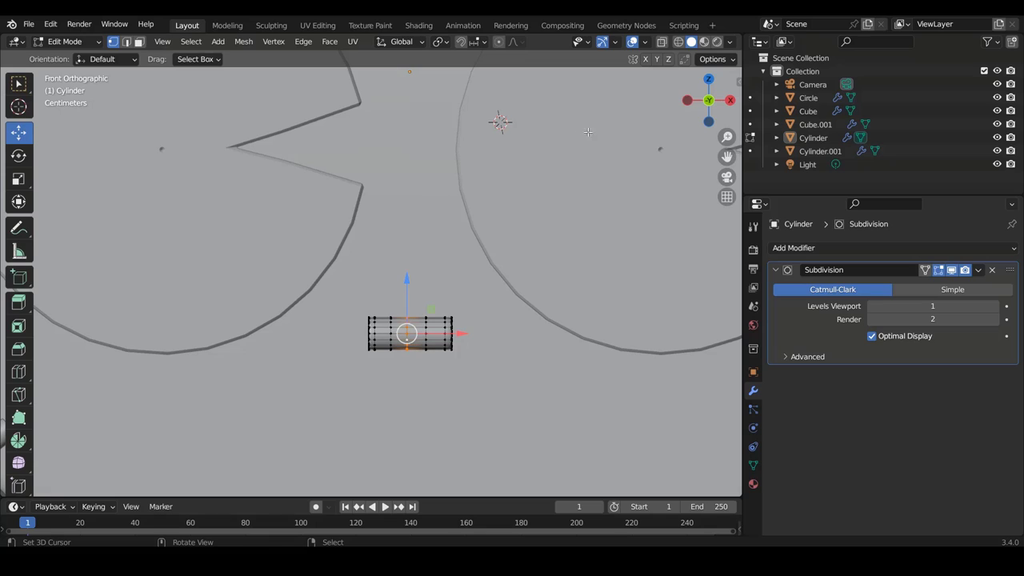
click(499, 42)
Step: Pull the centre loop down with proportional falloff to curve the mouth
drag(409, 281, 435, 304)
scroll(421, 290, up, 10)
scroll(430, 290, up, 3)
scroll(429, 291, up, 2)
scroll(434, 304, up, 1)
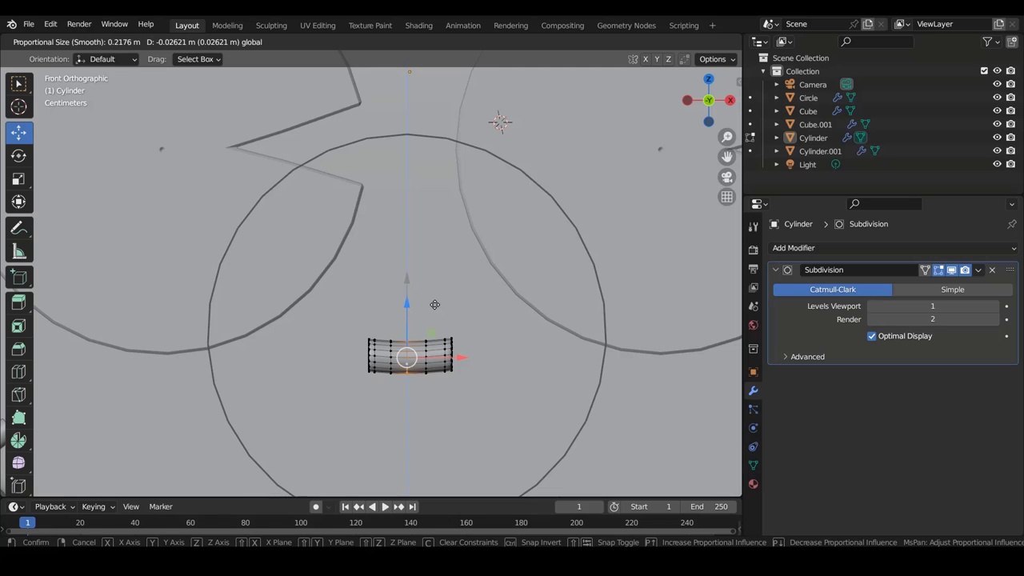
scroll(435, 304, up, 2)
click(435, 305)
key(Tab)
scroll(492, 280, down, 1)
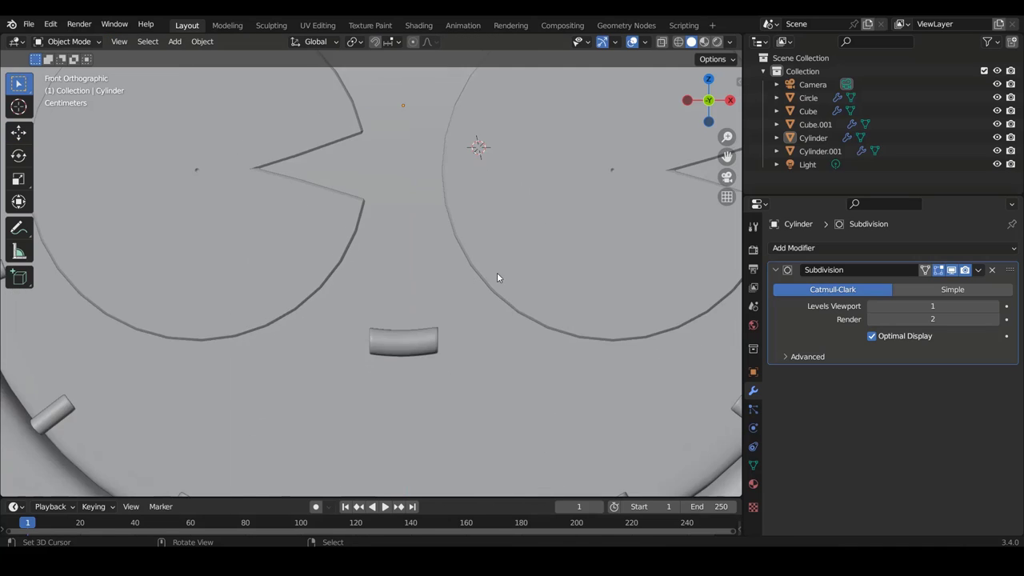
scroll(497, 272, down, 4)
scroll(498, 260, down, 2)
scroll(493, 272, up, 5)
scroll(480, 278, up, 1)
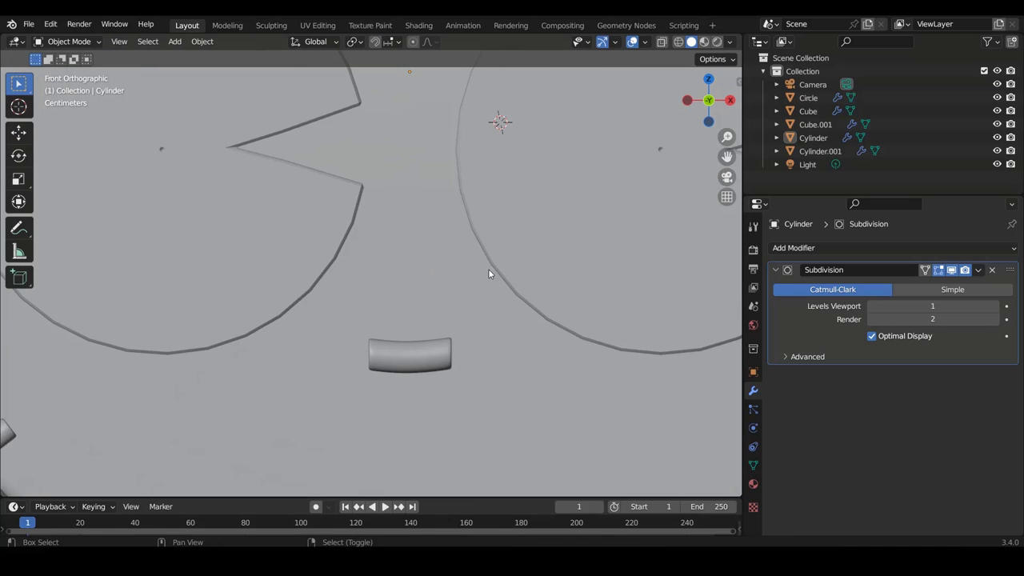
shift+scroll(377, 277, down, 2)
scroll(396, 284, up, 1)
scroll(402, 289, up, 3)
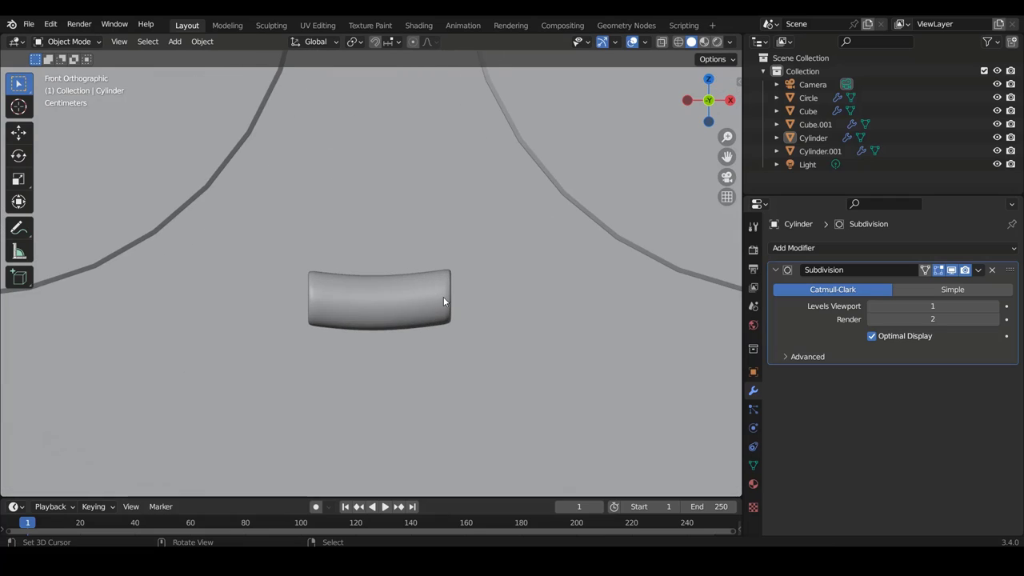
Step: Box-select the mouth's right-end edge loop in see-through view
key(Tab)
alt+click(485, 308)
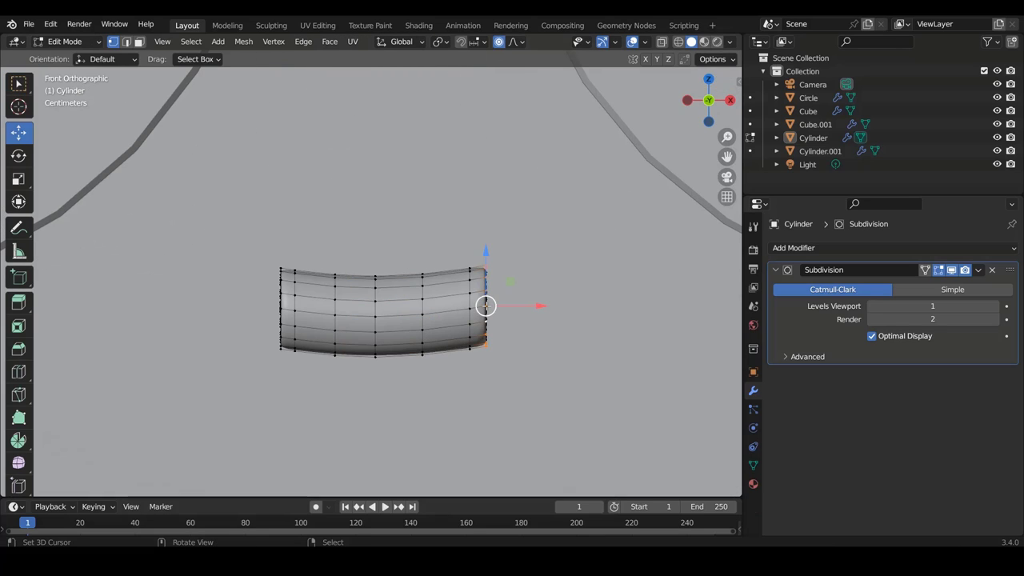
key(shift+z)
click(486, 281)
key(b)
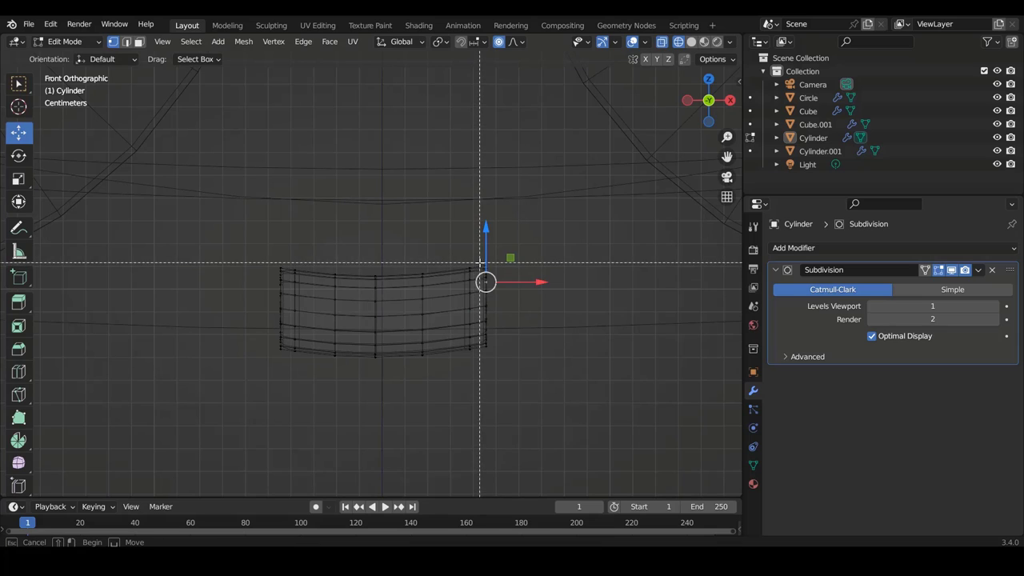
drag(480, 263, 507, 370)
key(shift+z)
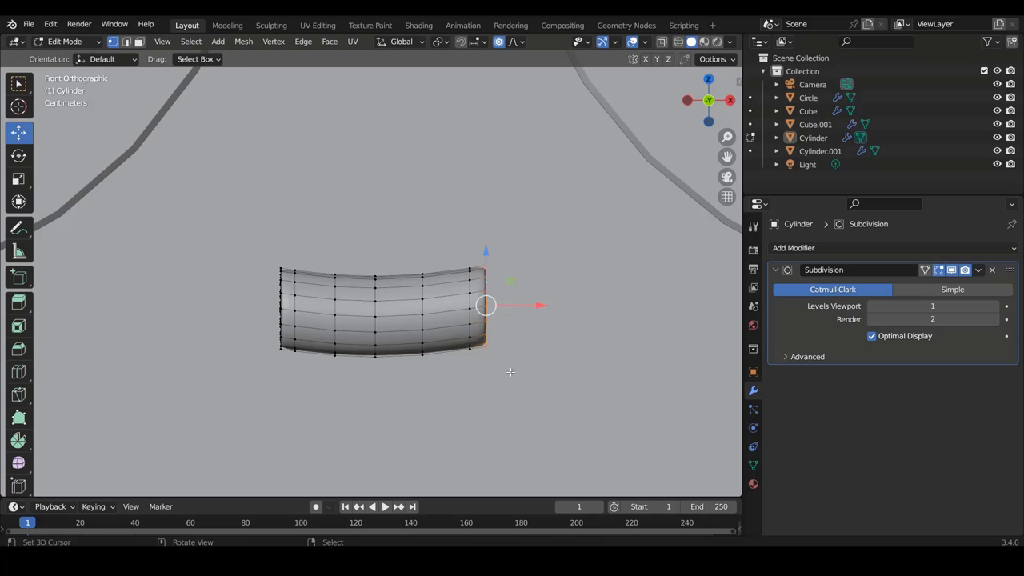
Step: Rotate the right-end loop with proportional falloff so the mouth bends smoothly
key(r)
scroll(523, 387, up, 2)
scroll(539, 380, up, 2)
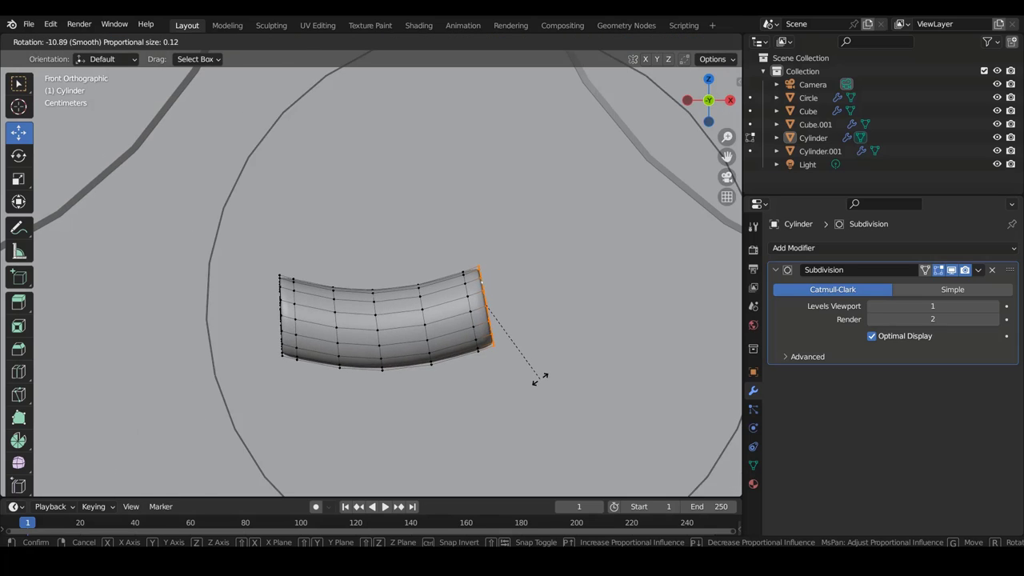
scroll(539, 379, up, 4)
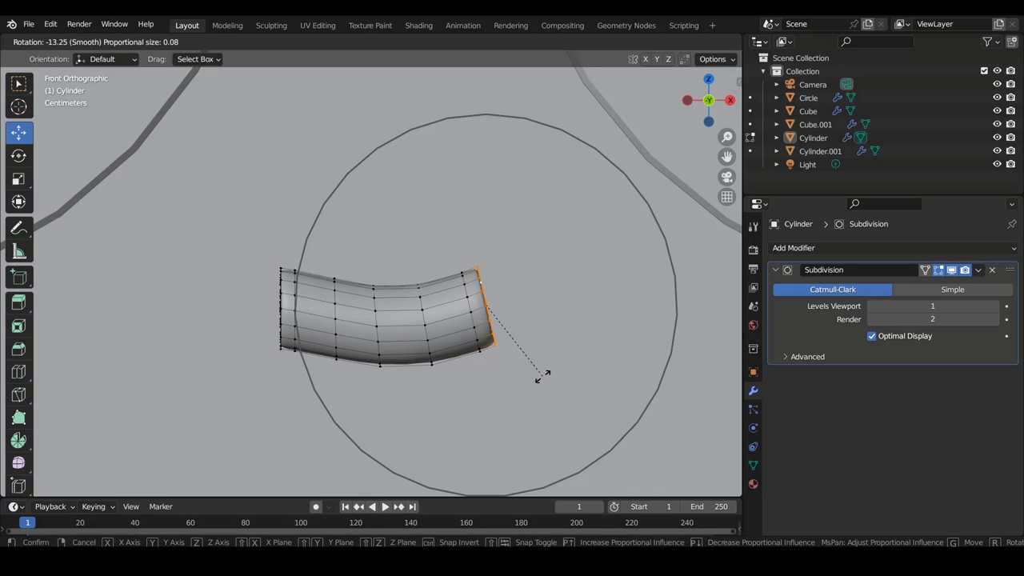
click(543, 376)
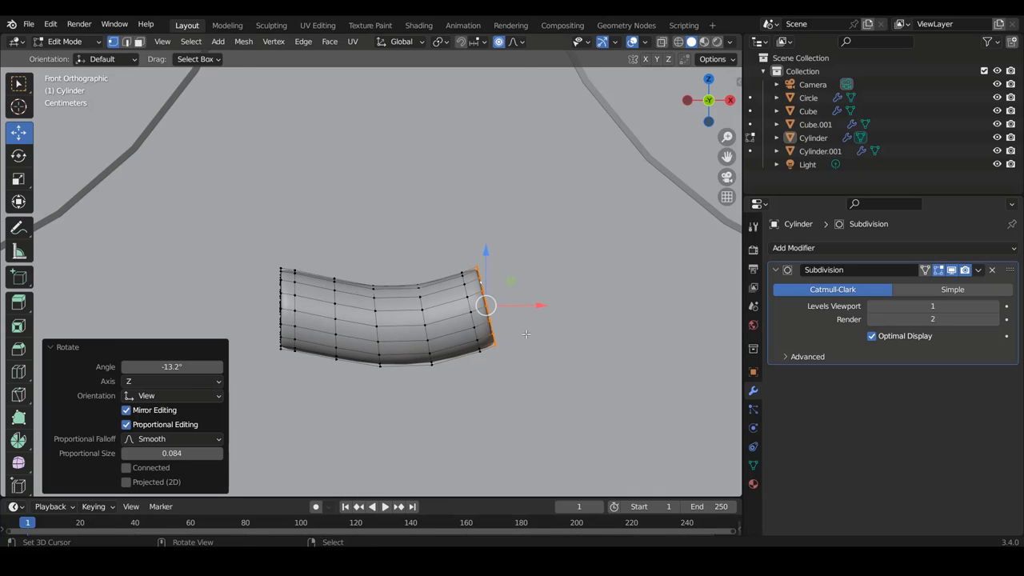
scroll(528, 333, down, 4)
scroll(456, 304, down, 4)
scroll(480, 309, down, 2)
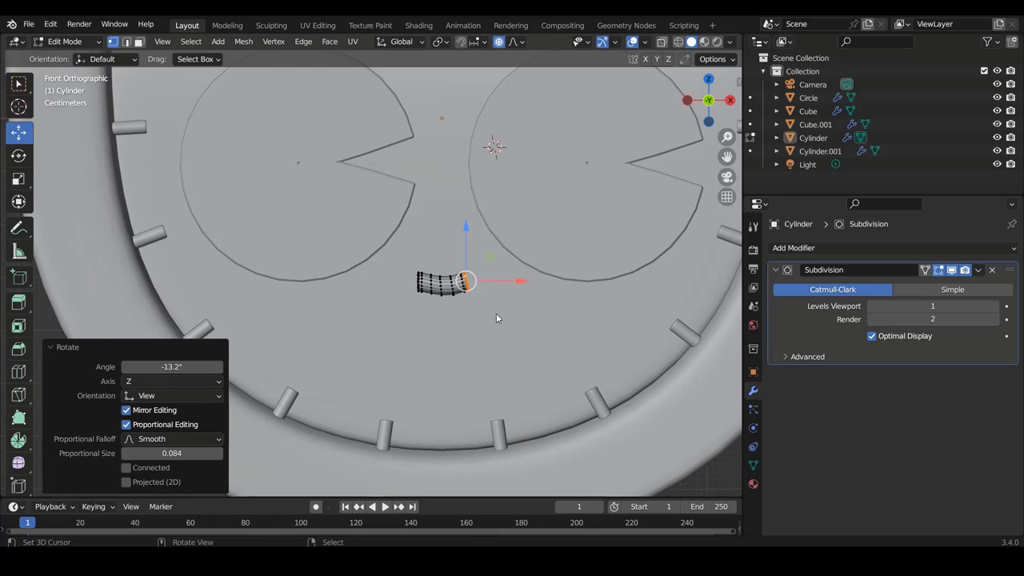
key(Tab)
shift+middle_drag(514, 318, 464, 311)
scroll(456, 311, up, 8)
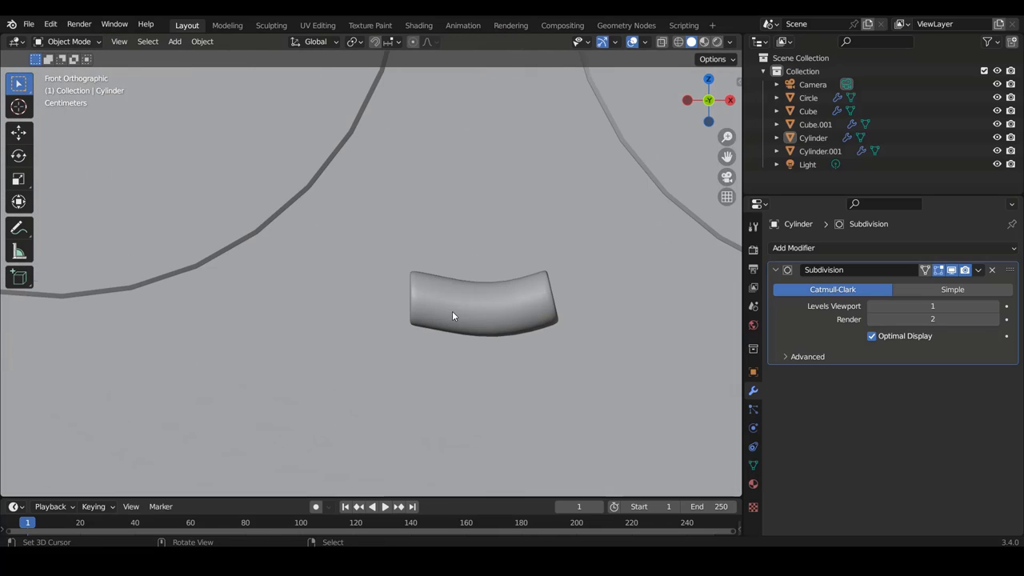
click(508, 313)
scroll(509, 314, down, 4)
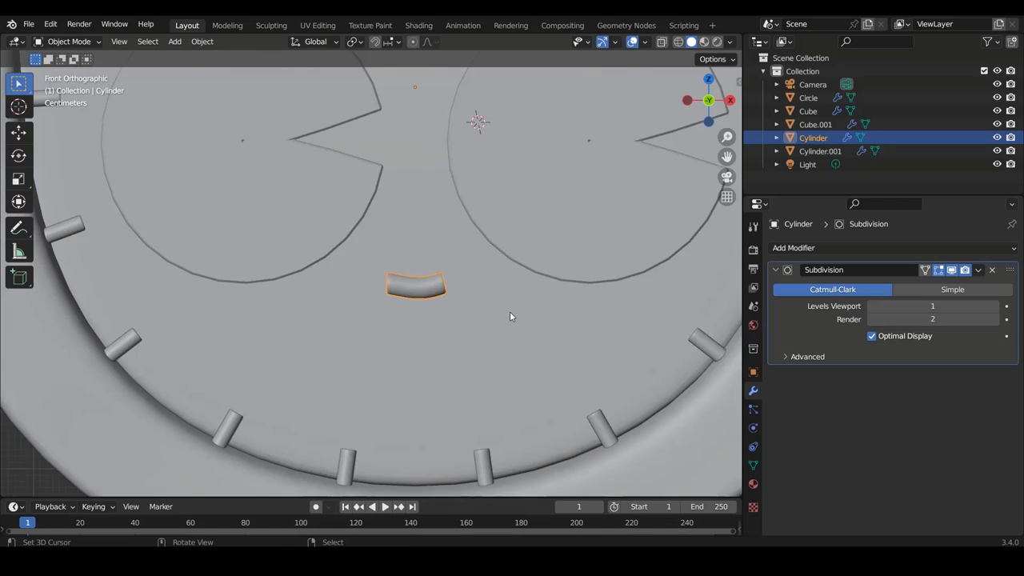
scroll(511, 315, down, 2)
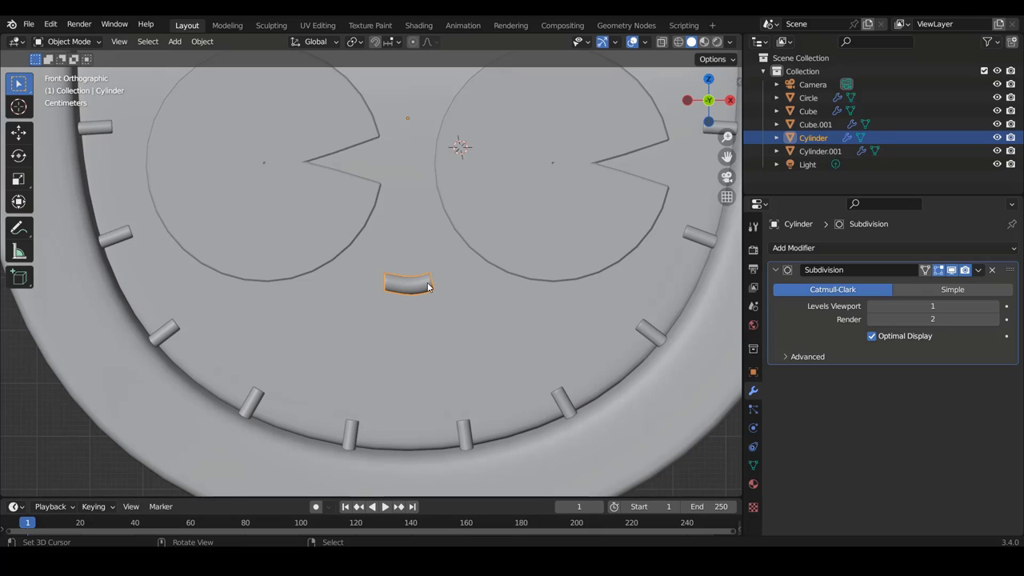
Step: Symmetrize the whole mouth mesh in the +X to -X direction
key(Tab)
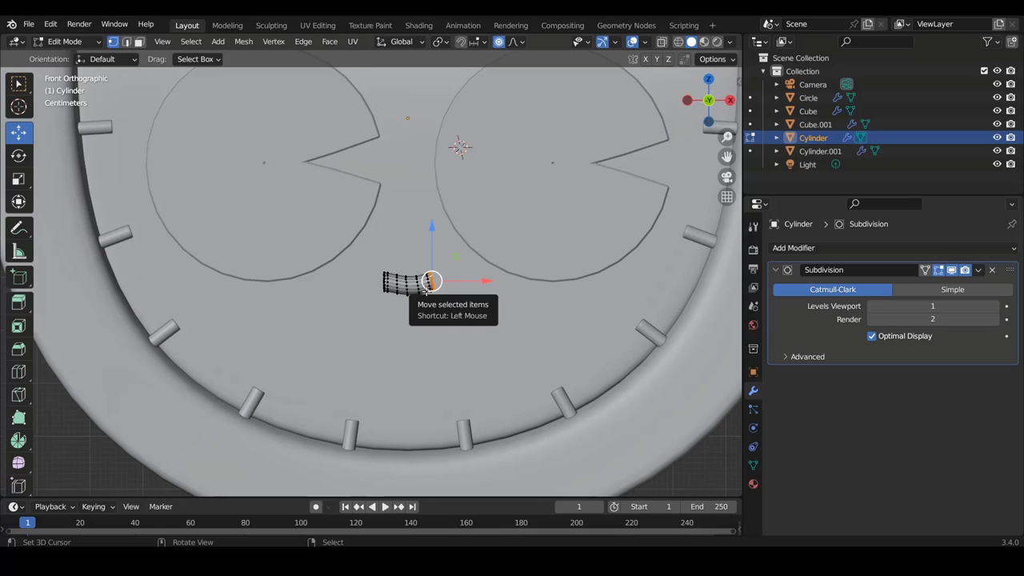
key(alt+a)
key(a)
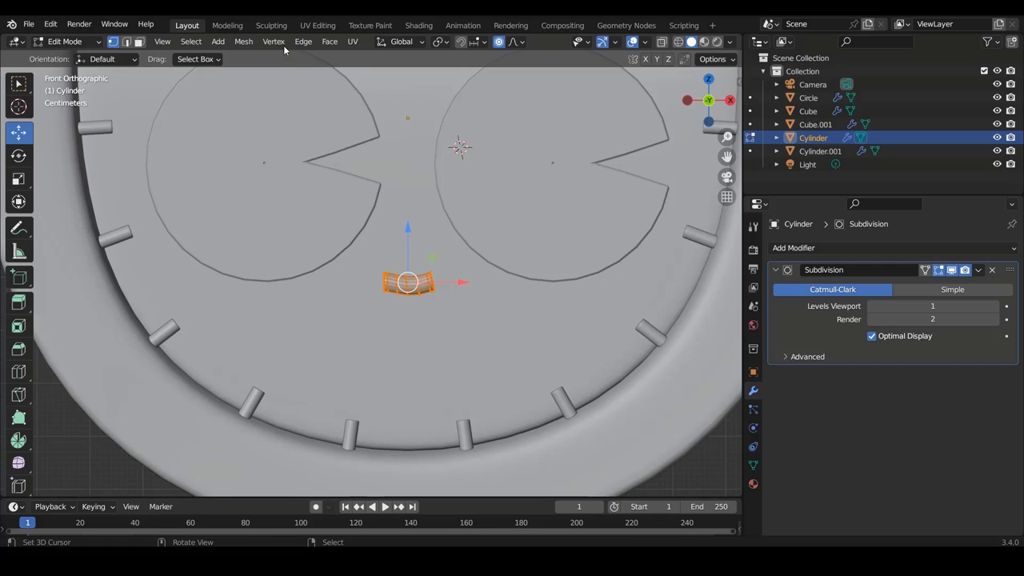
click(247, 43)
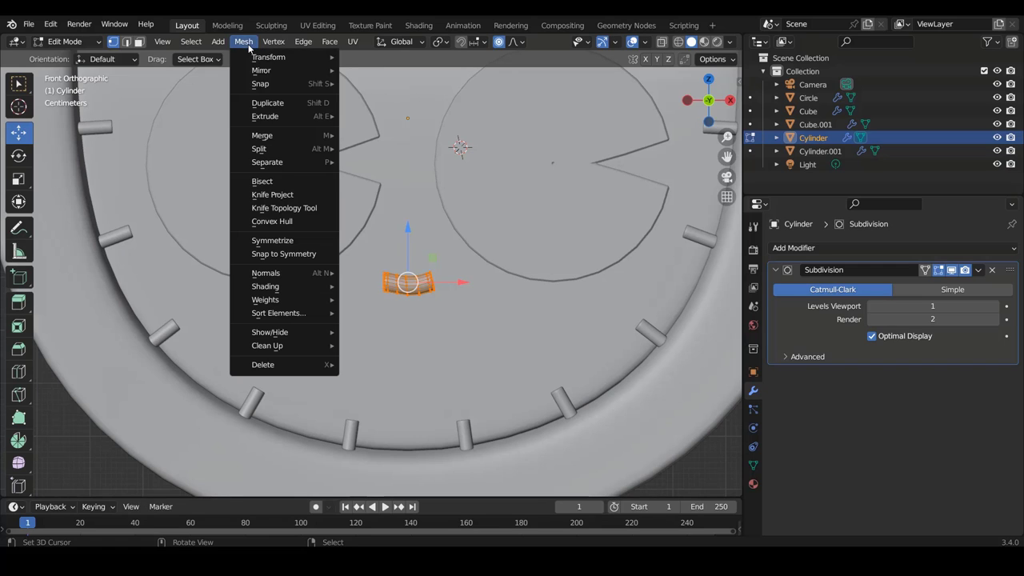
click(255, 244)
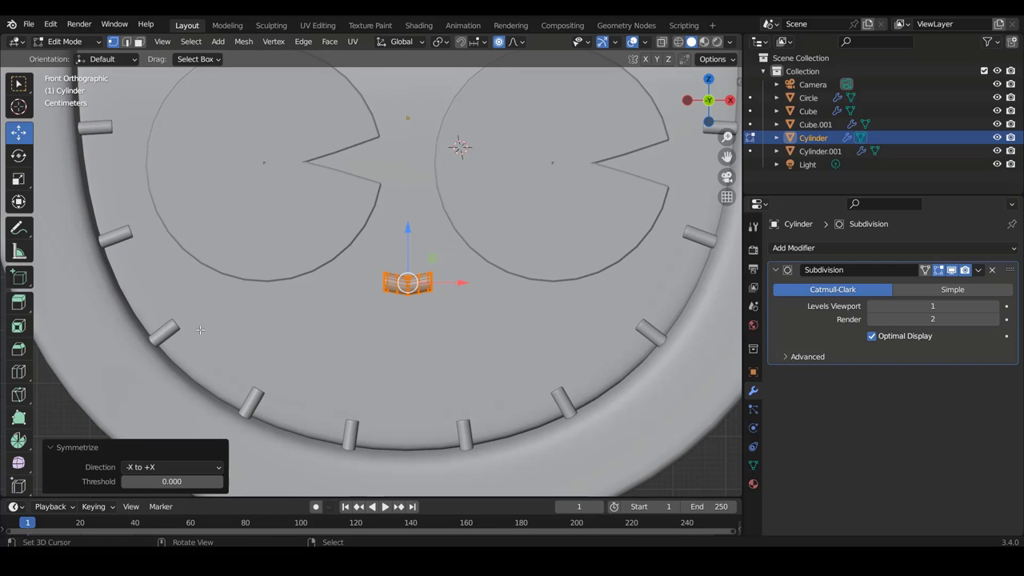
click(153, 468)
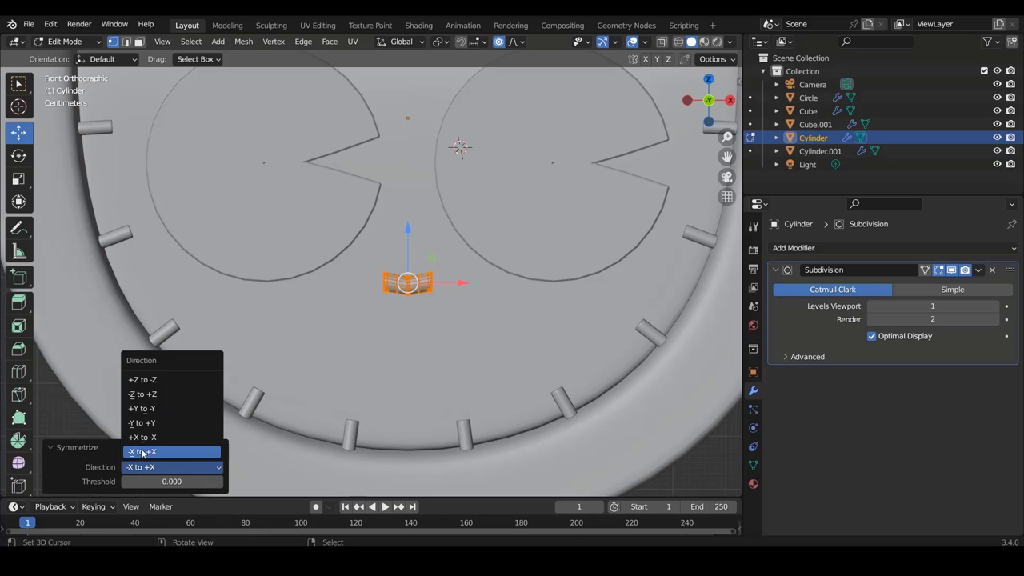
click(142, 438)
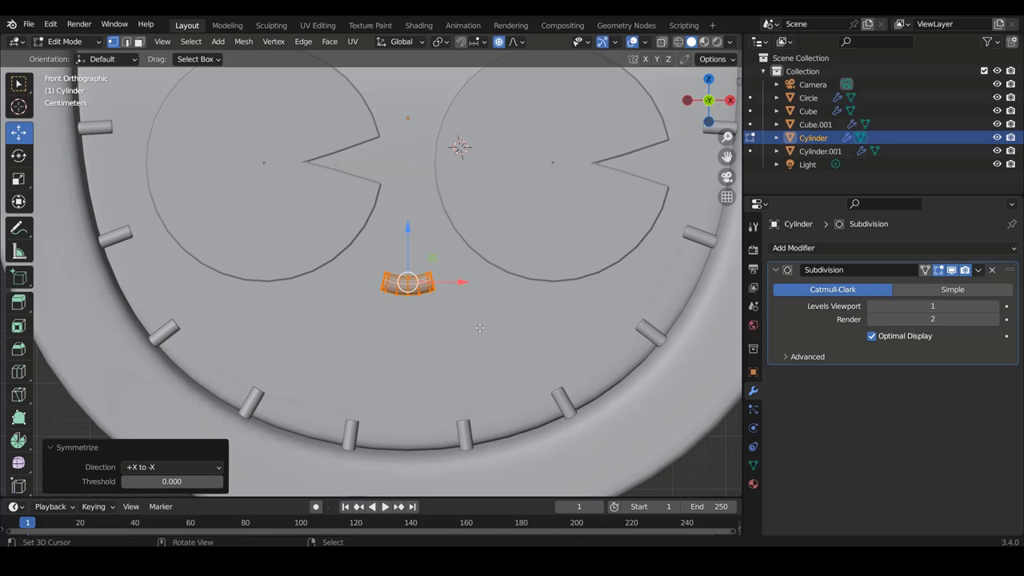
key(Tab)
Step: Deselect the mouth, inspect the face, and select the ring of tick marks
key(alt+a)
scroll(528, 324, down, 6)
scroll(530, 320, up, 7)
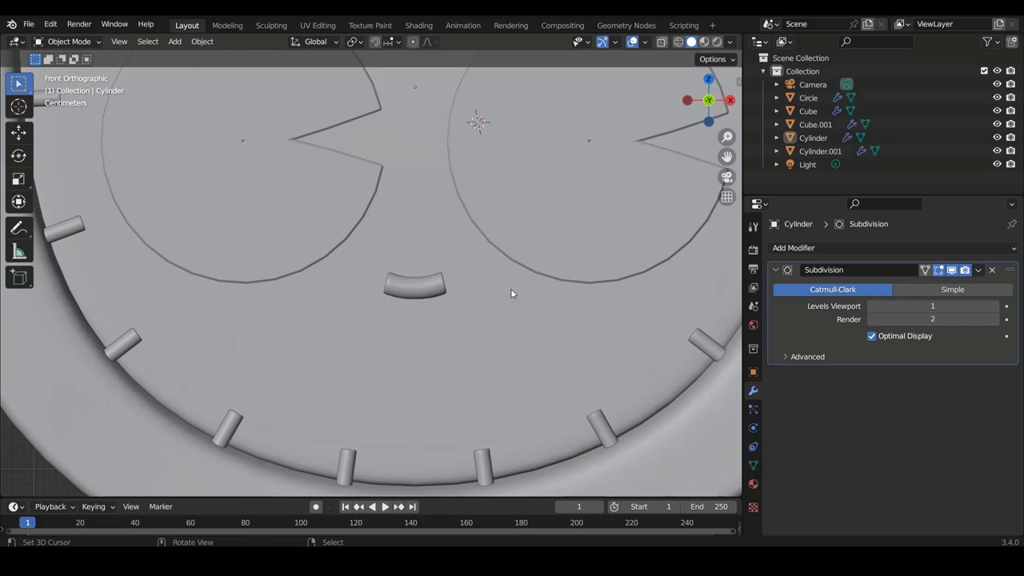
scroll(448, 250, down, 2)
scroll(450, 249, down, 3)
scroll(464, 251, down, 2)
scroll(468, 252, up, 7)
scroll(488, 256, down, 1)
scroll(517, 263, down, 4)
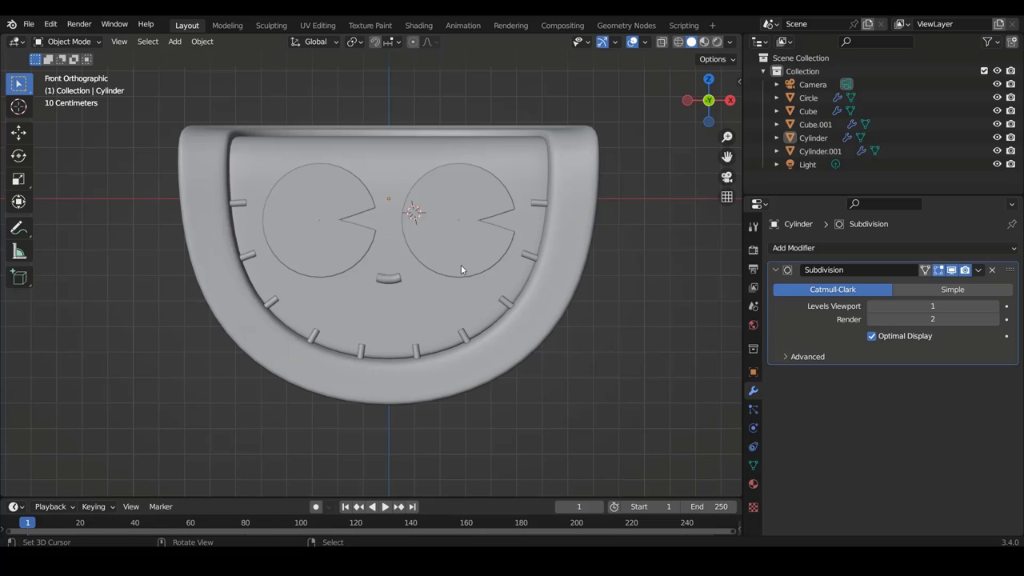
key(shift+a)
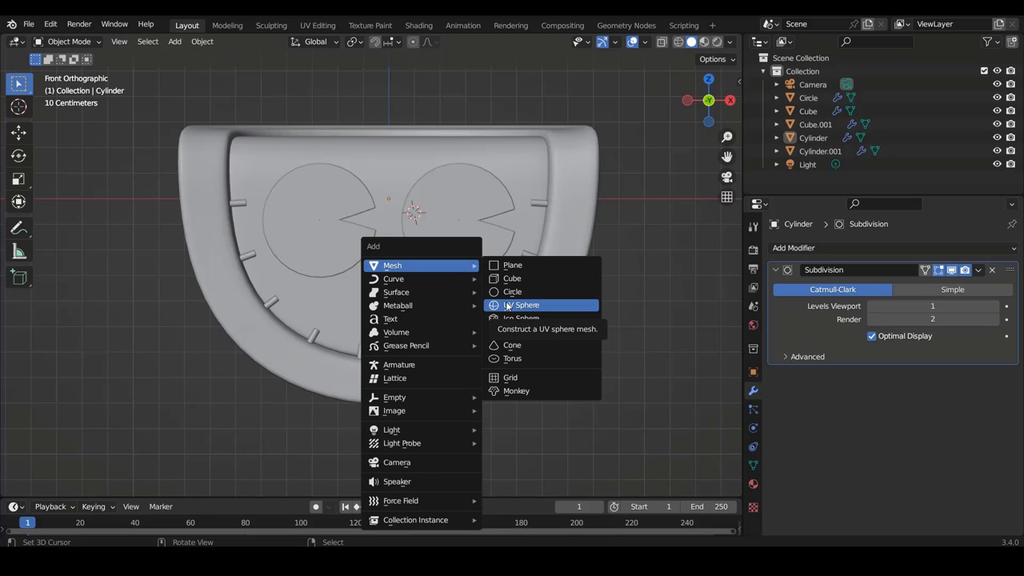
key(Escape)
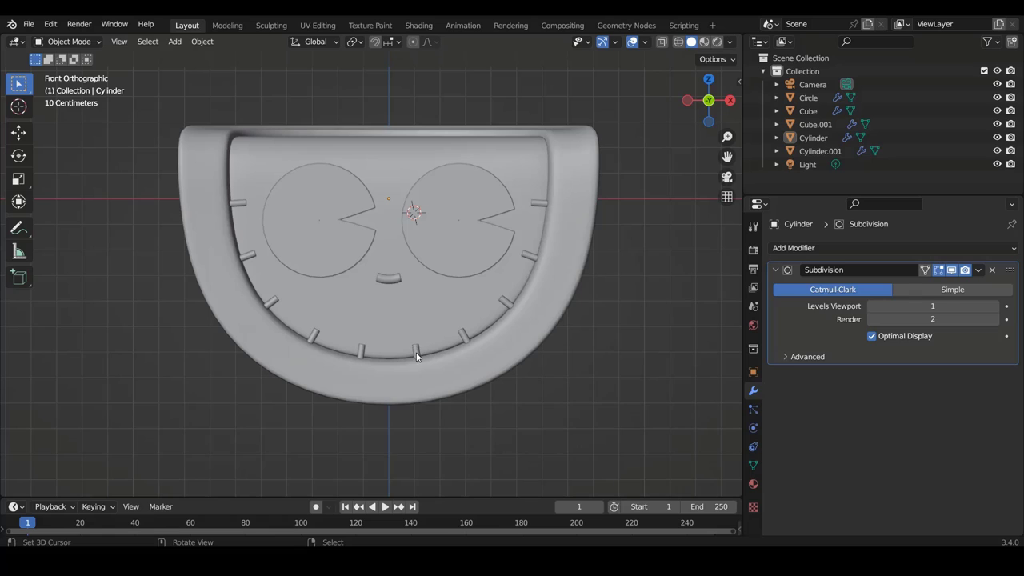
click(416, 356)
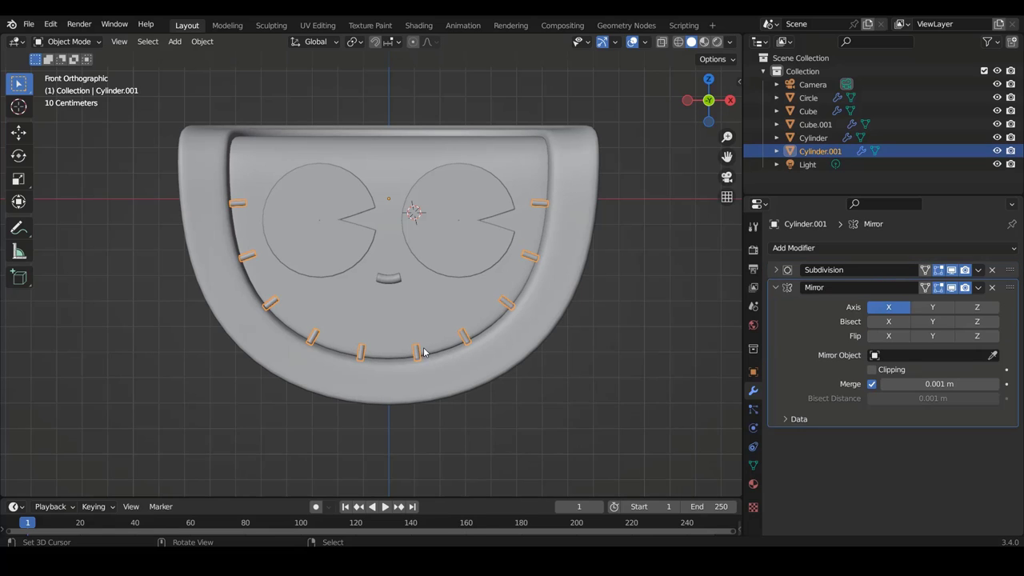
Step: Duplicate the tick ring and move the copy about 0.45 m down on Z
shift+middle_drag(412, 333, 389, 301)
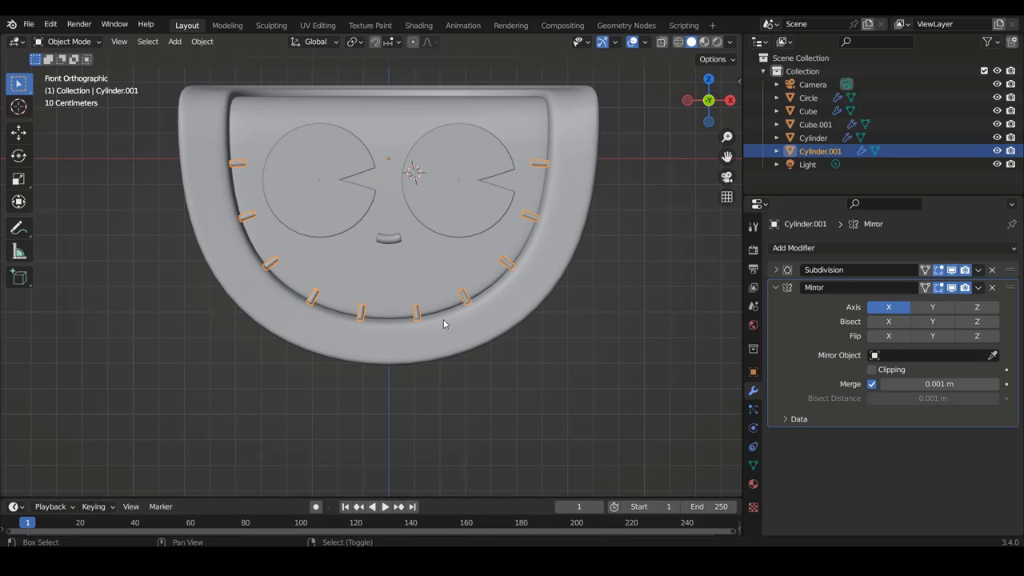
key(shift+d)
right_click(454, 278)
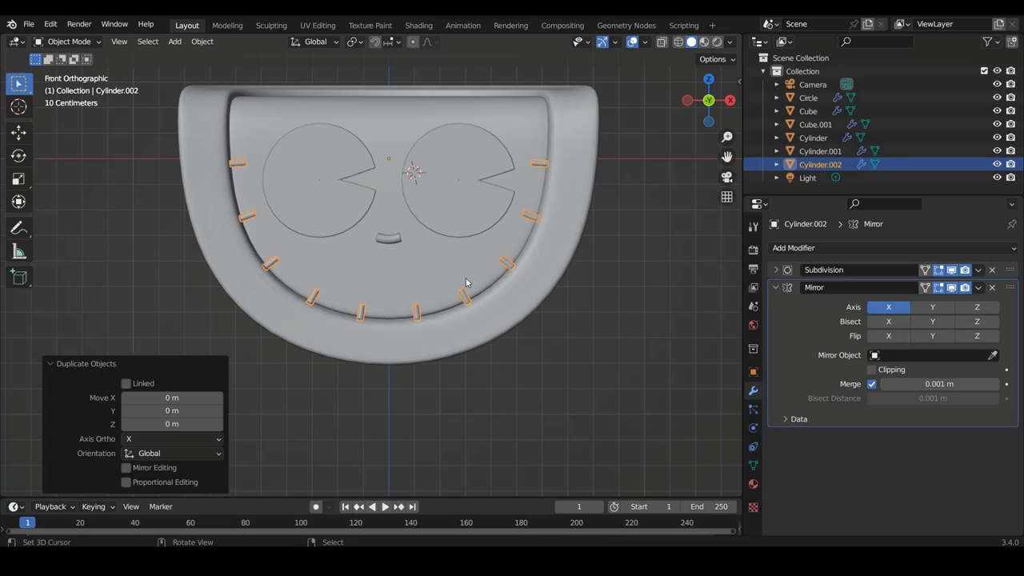
click(18, 130)
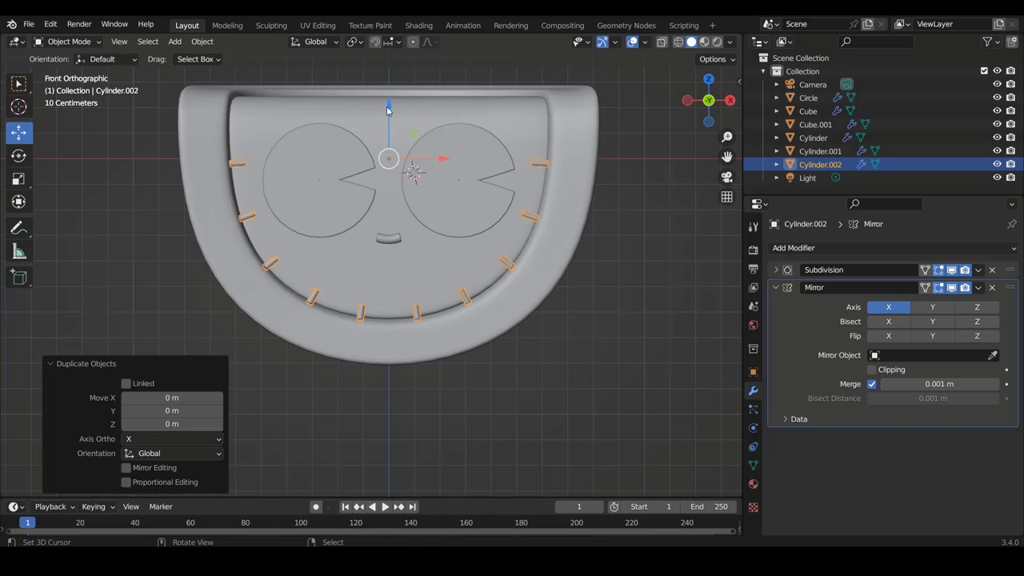
drag(390, 112, 382, 237)
shift+scroll(557, 307, down, 3)
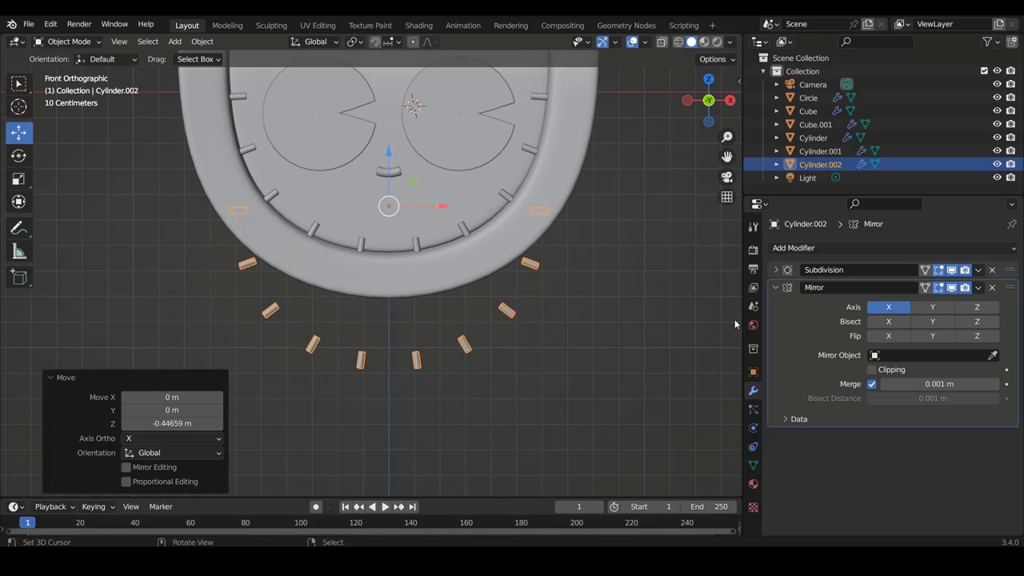
click(776, 290)
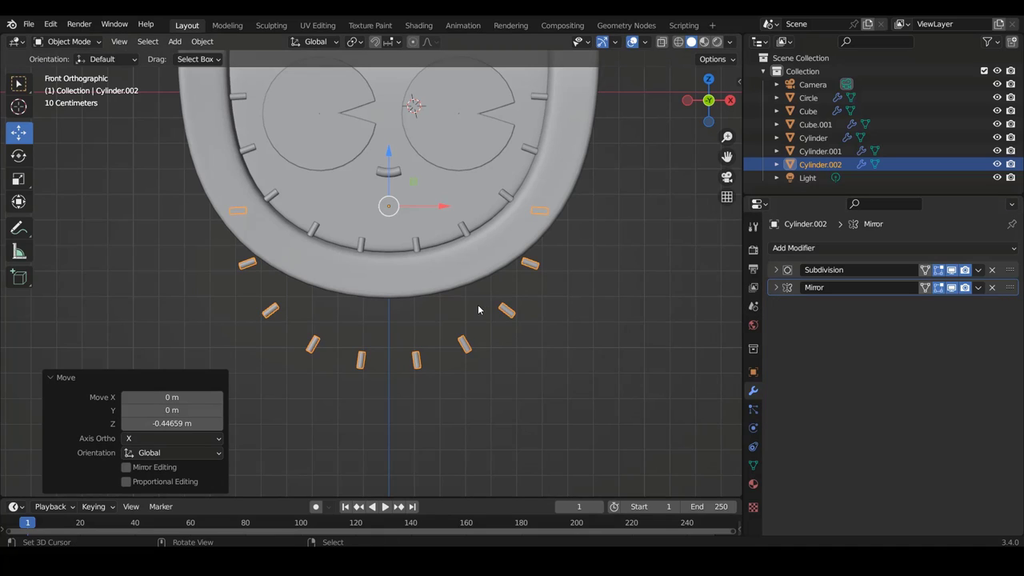
drag(388, 156, 398, 268)
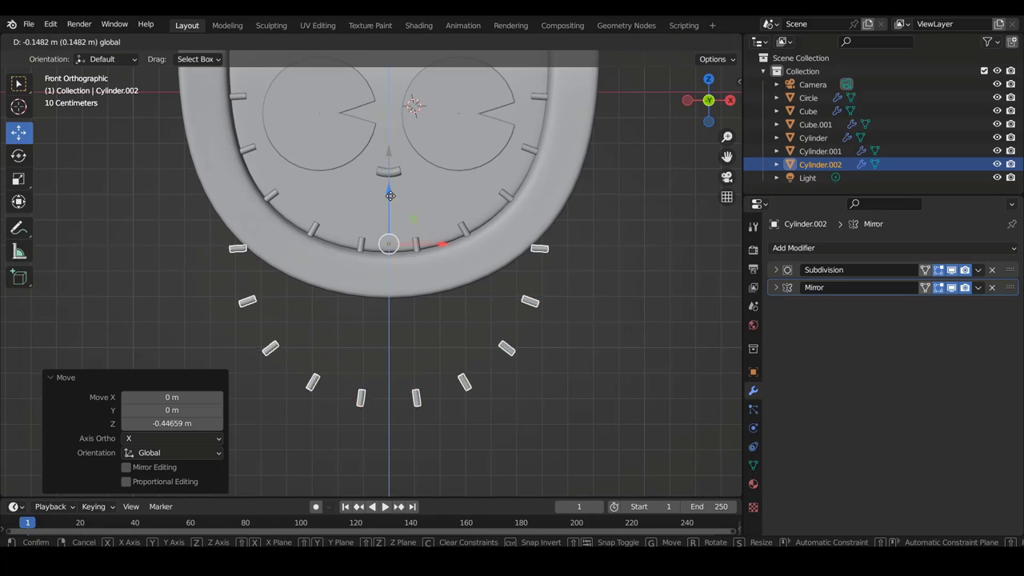
shift+scroll(483, 299, down, 4)
scroll(484, 299, up, 1)
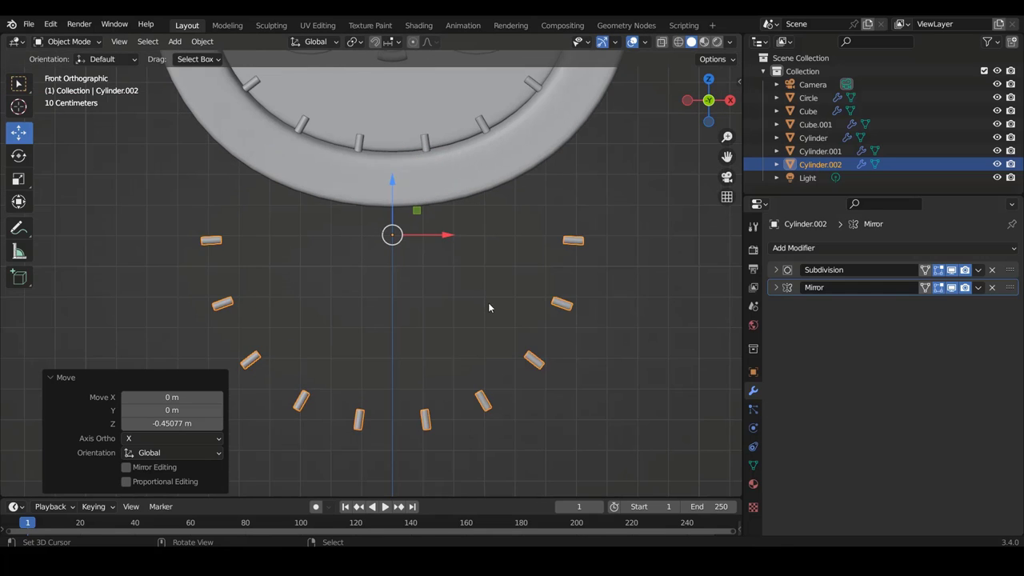
key(Tab)
ctrl+scroll(504, 311, down, 2)
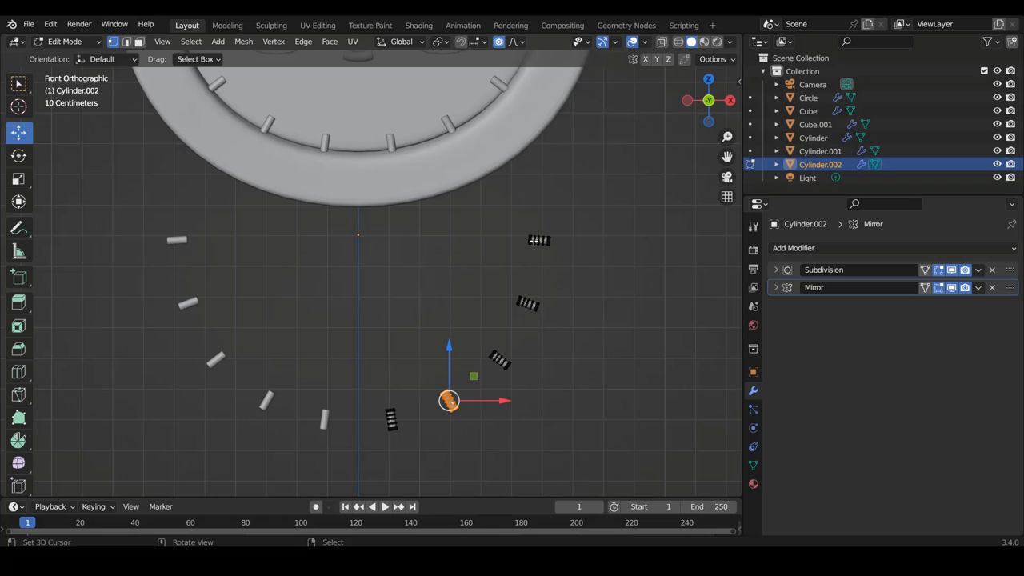
Step: In wireframe, box-select Cylinder.002's right-side tick bars and switch to the front view
click(534, 240)
key(shift+z)
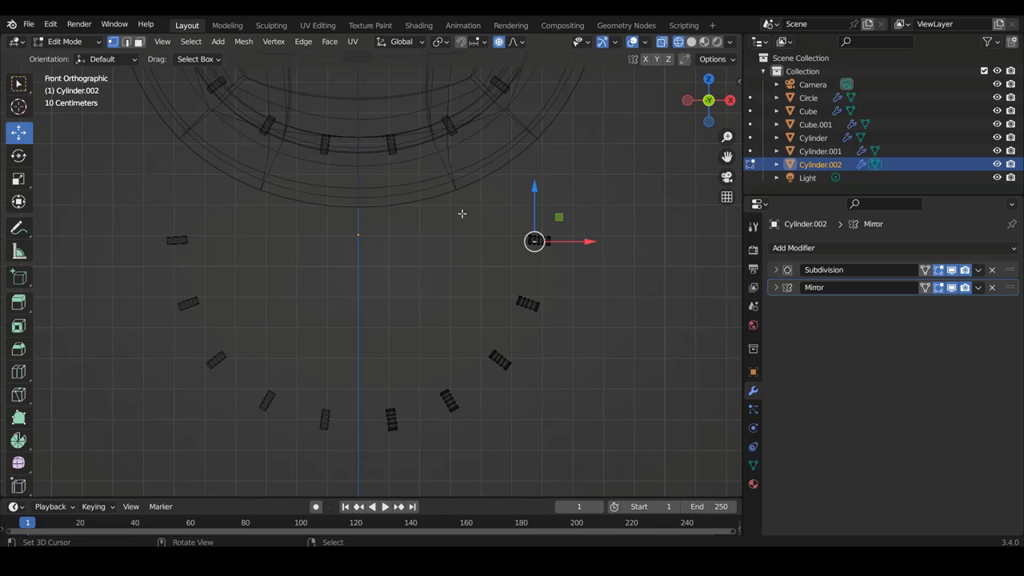
key(b)
drag(445, 187, 665, 427)
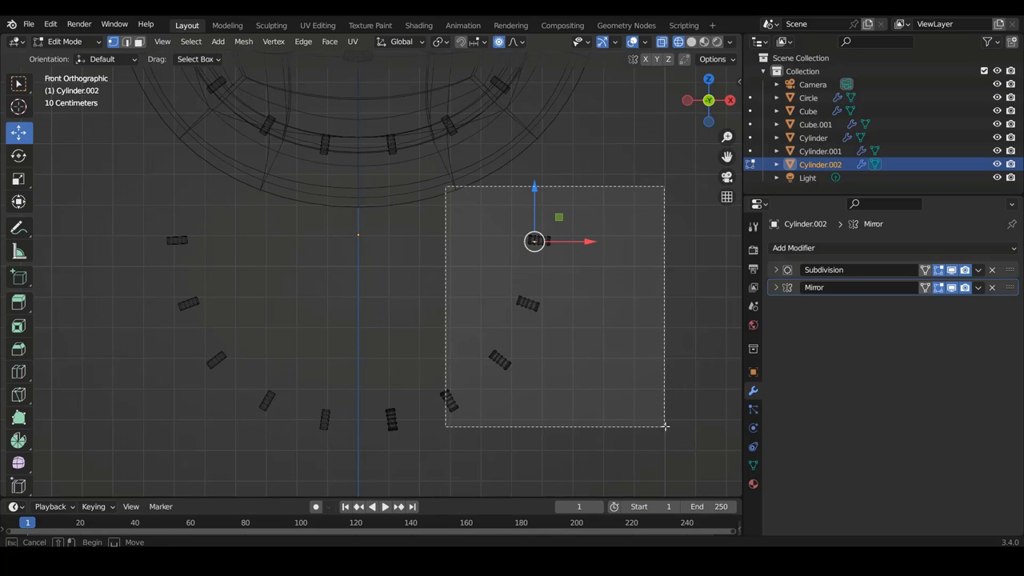
key(b)
mouse_move(404, 185)
mouse_down()
mouse_move(614, 425)
mouse_move(631, 416)
mouse_up()
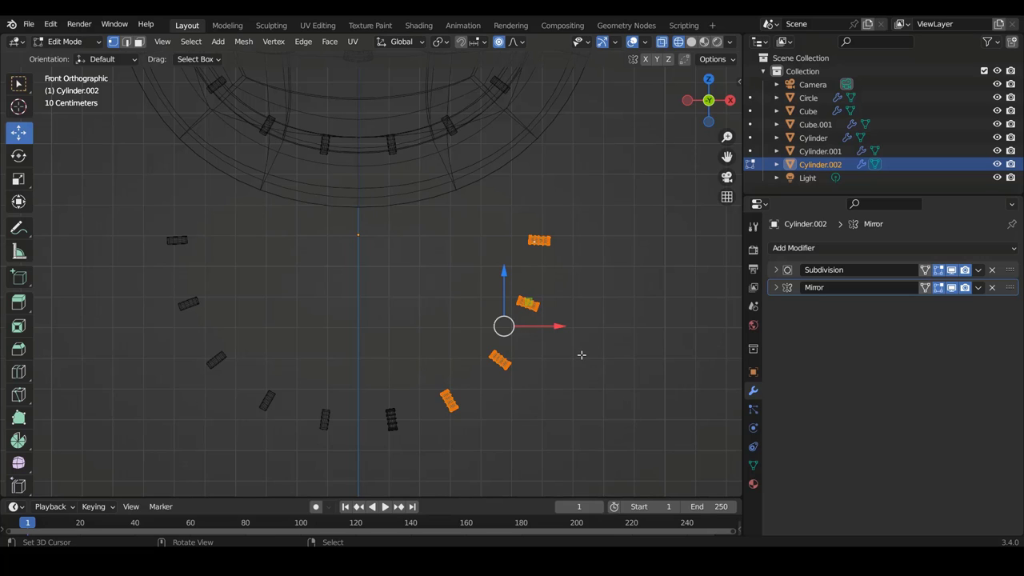
ctrl+scroll(555, 306, down, 2)
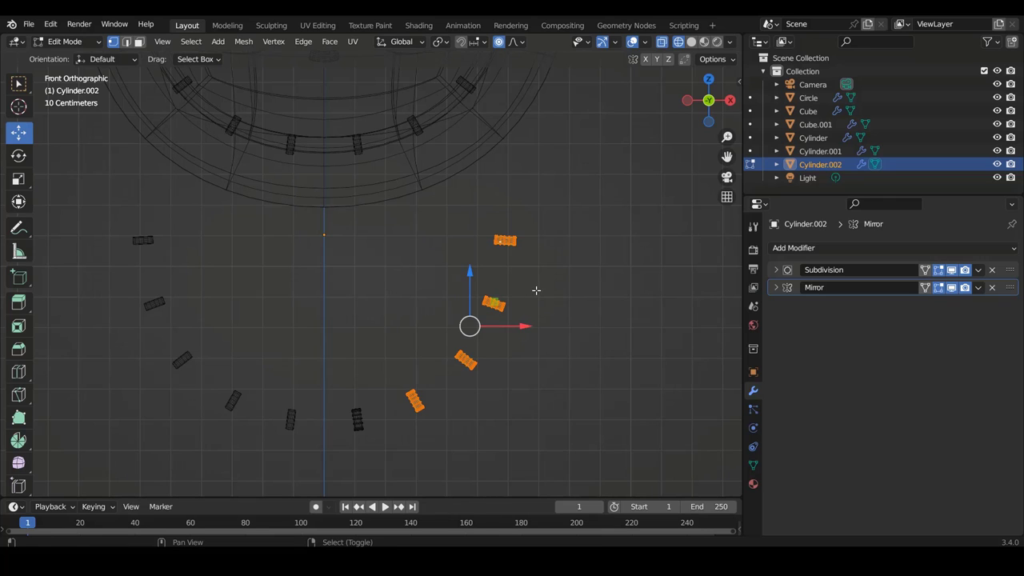
mouse_move(532, 293)
middle_down()
mouse_move(408, 294)
mouse_move(487, 315)
middle_up()
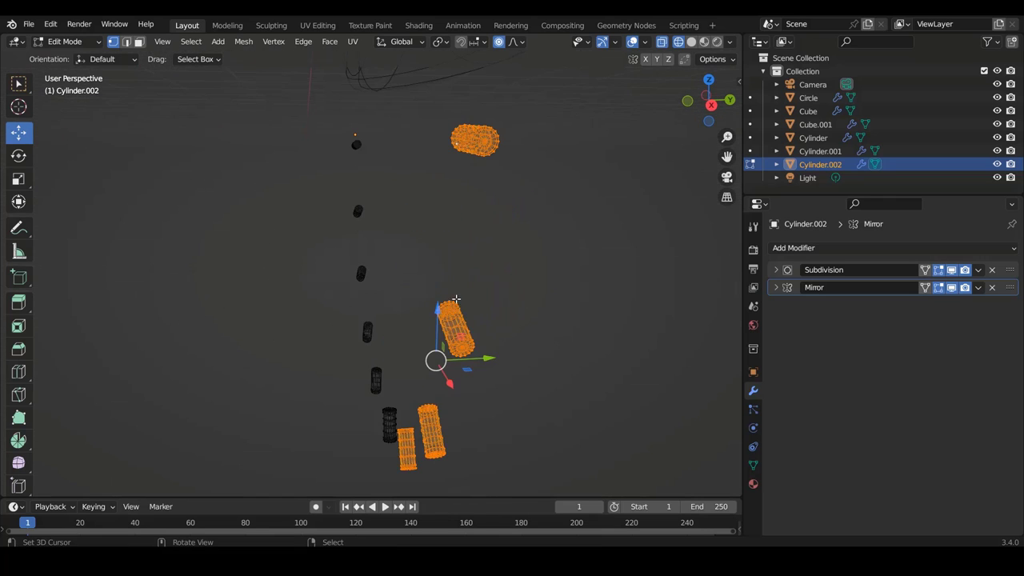
key(KP_1)
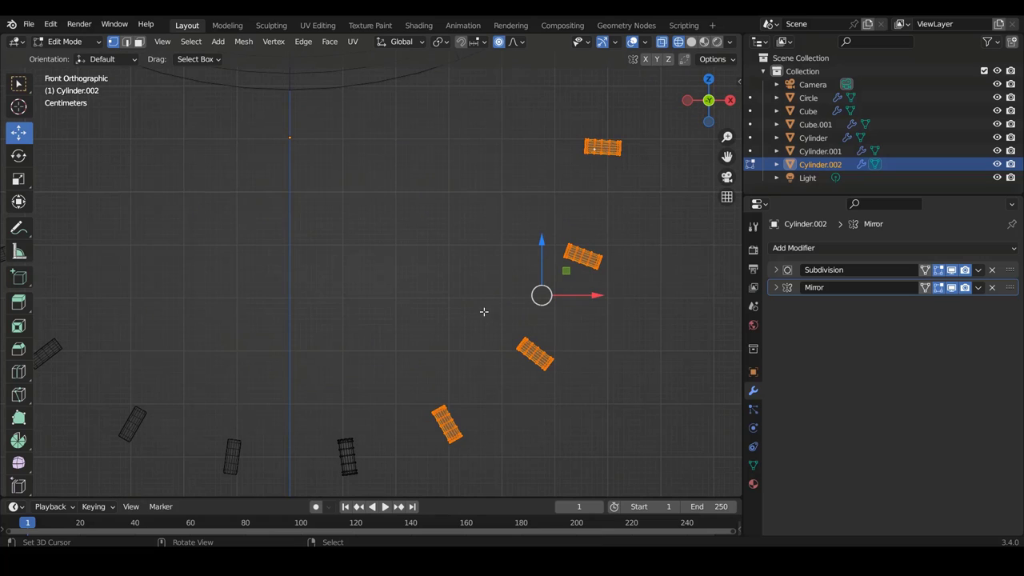
Step: Delete the selected tick bars' vertices and return to solid shading
key(x)
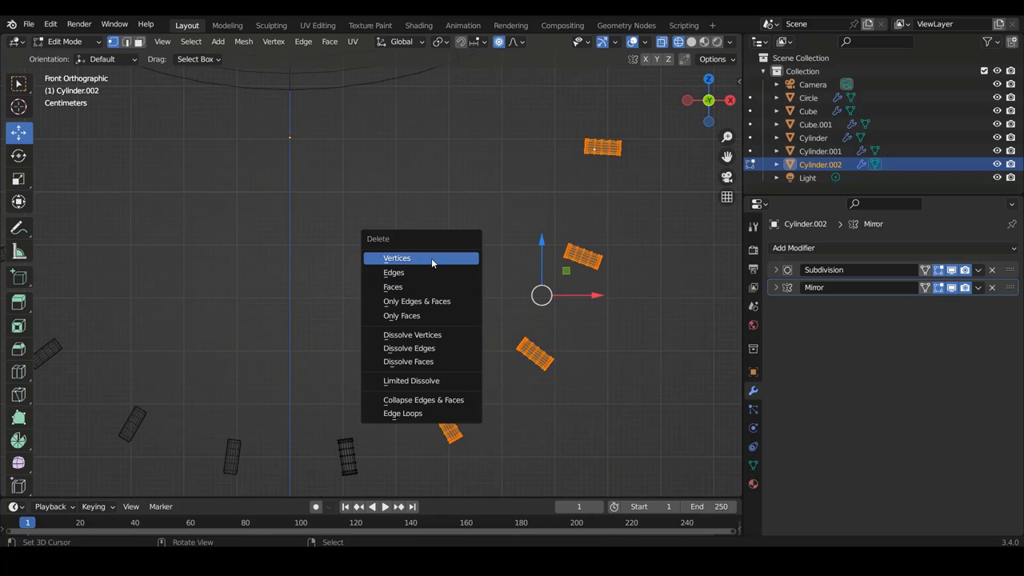
click(431, 258)
scroll(430, 297, down, 2)
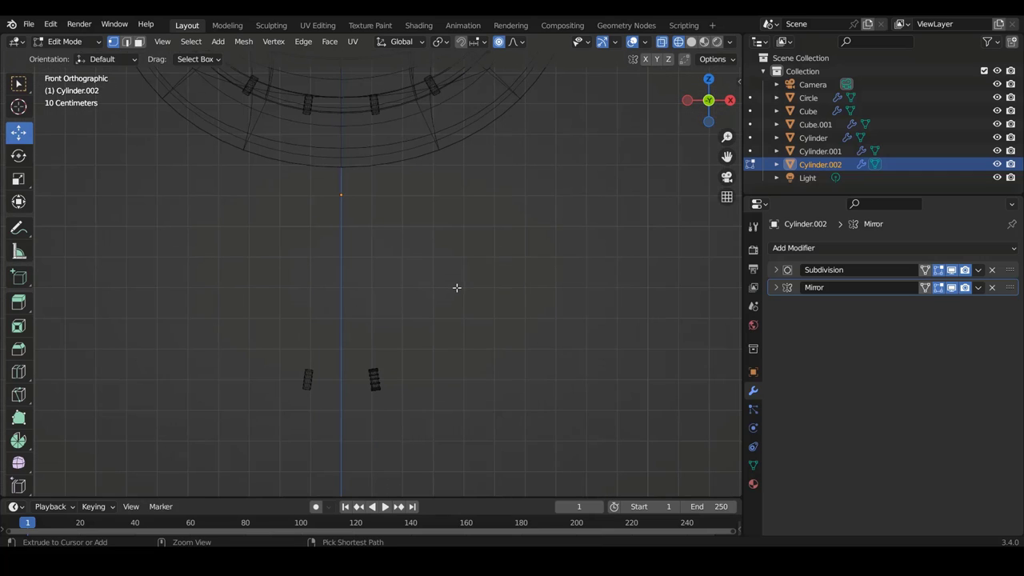
key(shift+z)
ctrl+scroll(435, 345, down, 1)
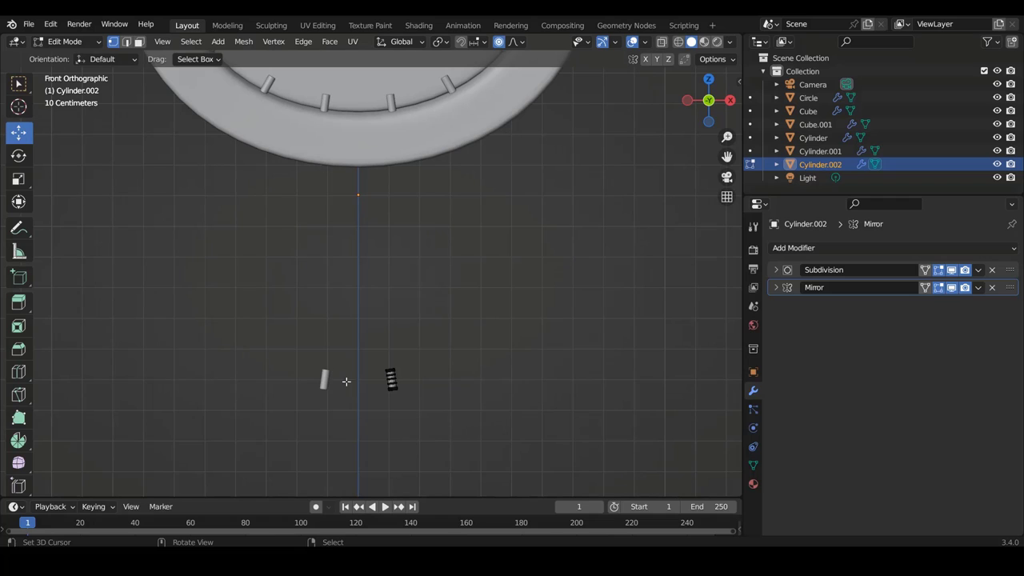
Step: Enlarge the small cylinder and move it up under the planter's rim
key(a)
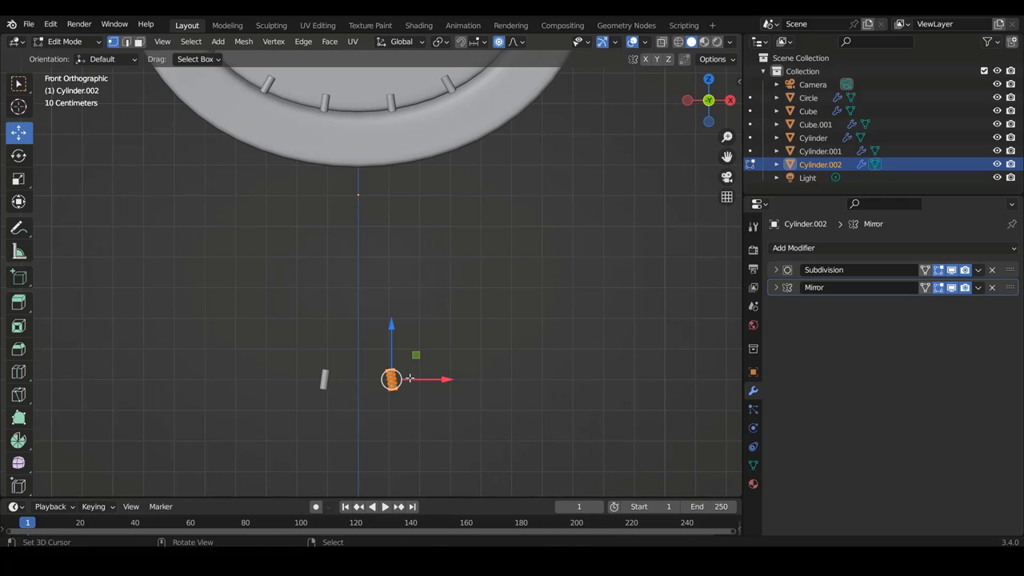
key(s)
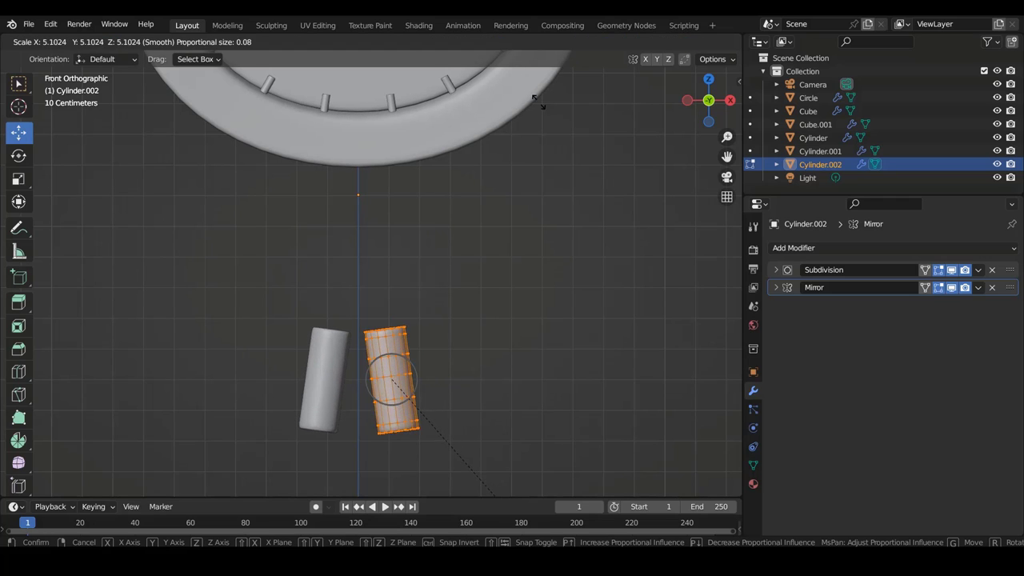
click(548, 110)
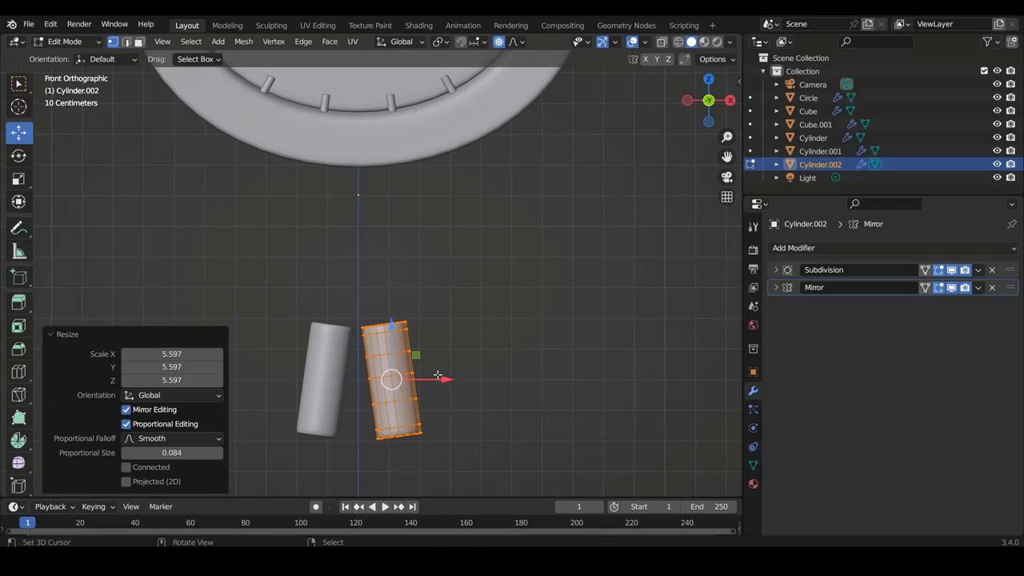
key(g)
click(481, 189)
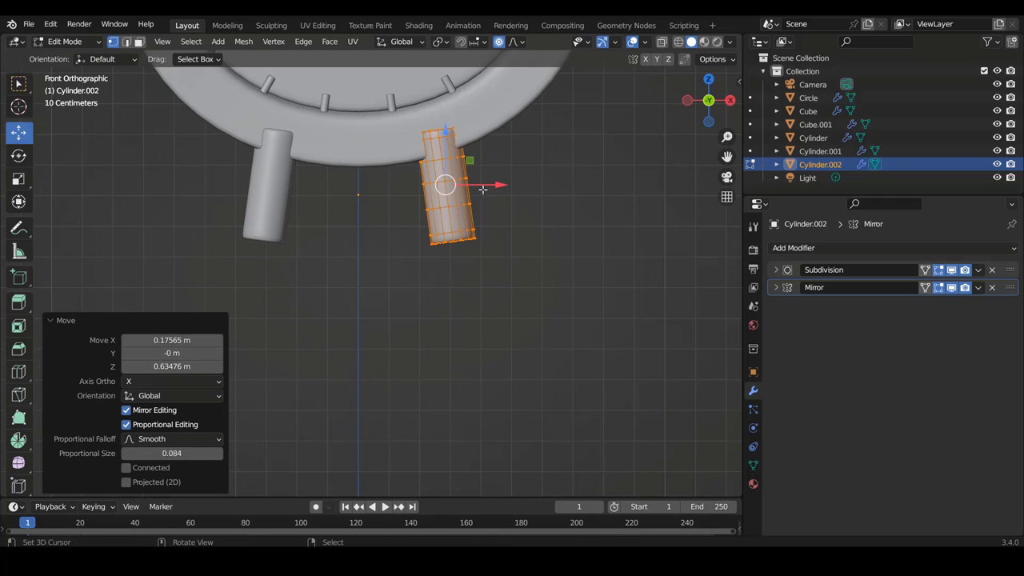
scroll(389, 207, down, 3)
scroll(400, 240, up, 3)
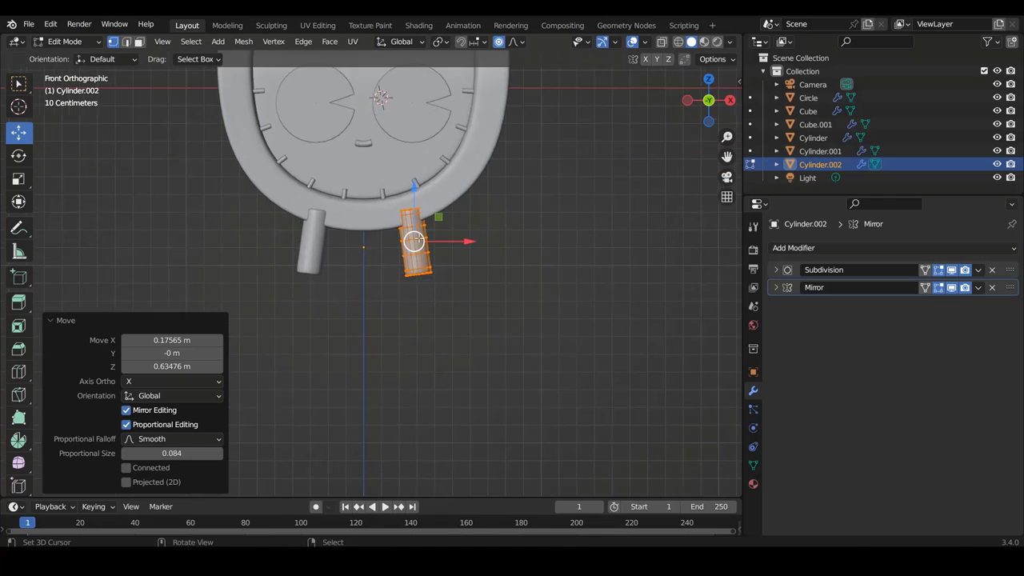
Step: Shrink the cylinder, turn it nearly upright and set it back under the planter
key(s)
click(487, 270)
key(r)
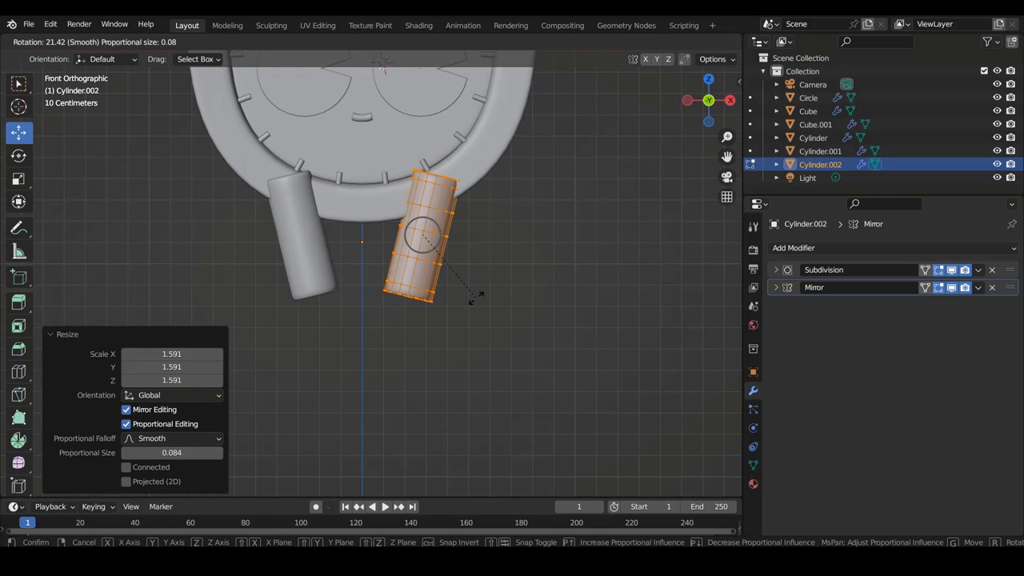
click(508, 289)
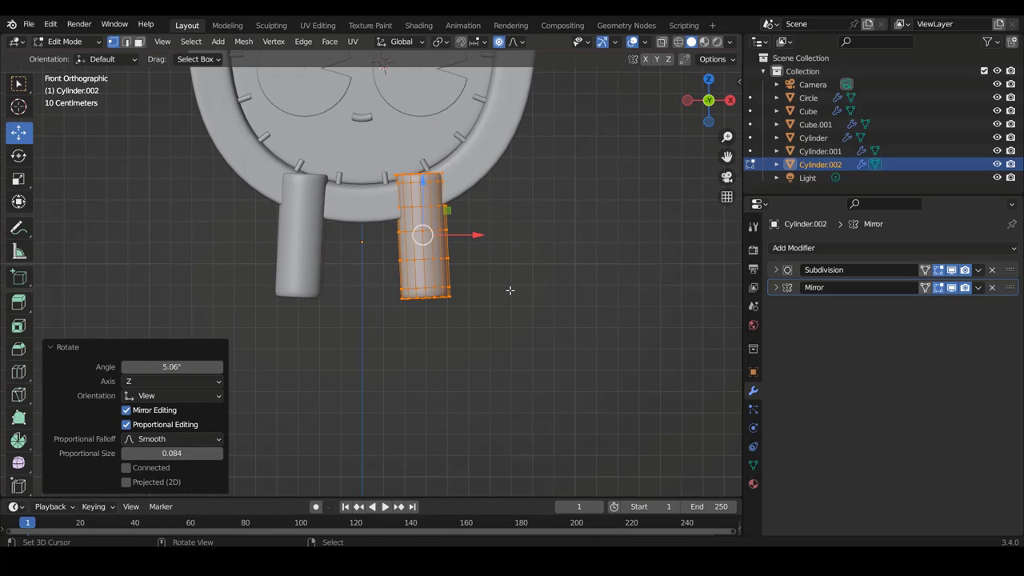
key(KP_3)
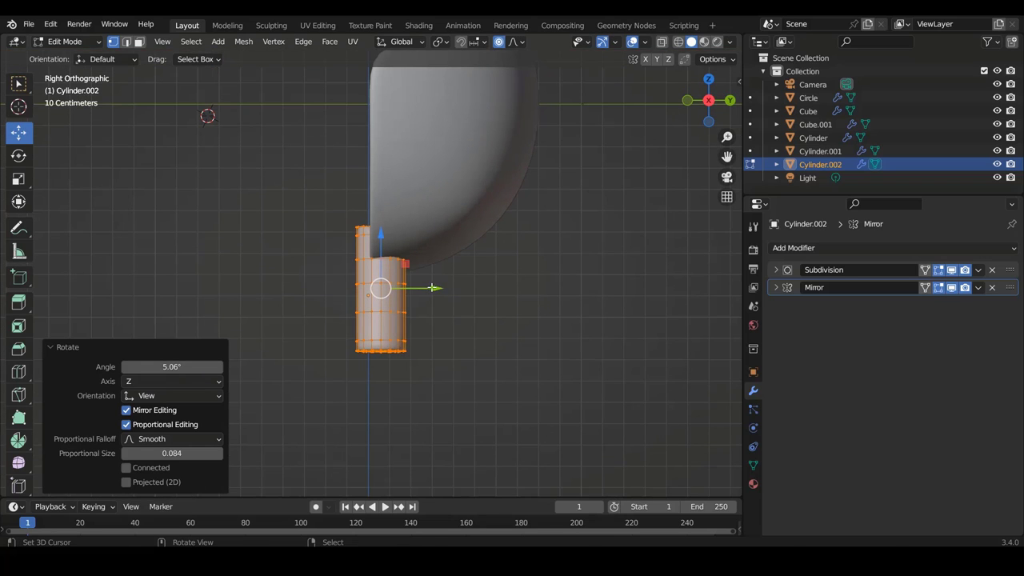
key(g)
drag(462, 290, 469, 290)
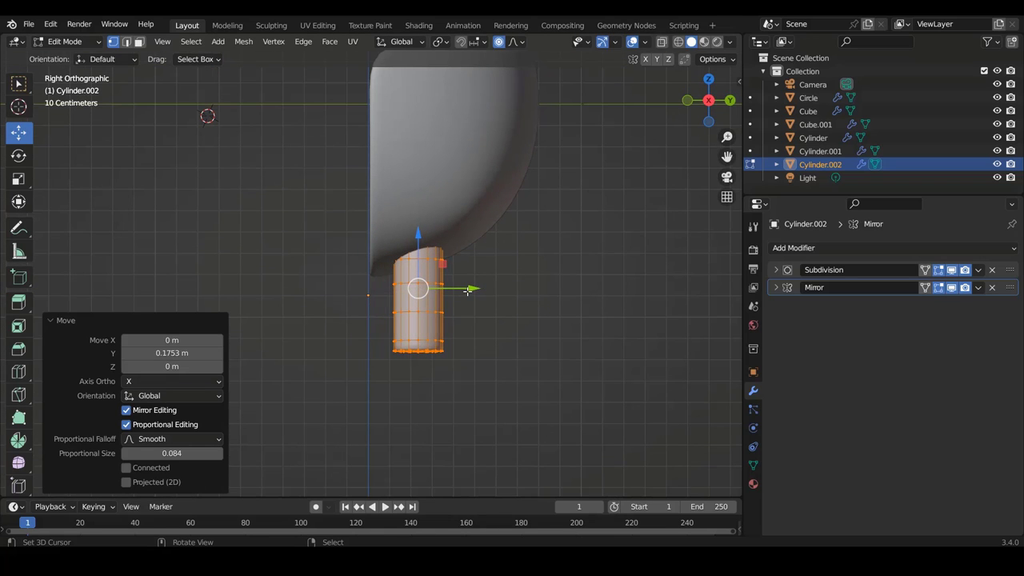
key(KP_1)
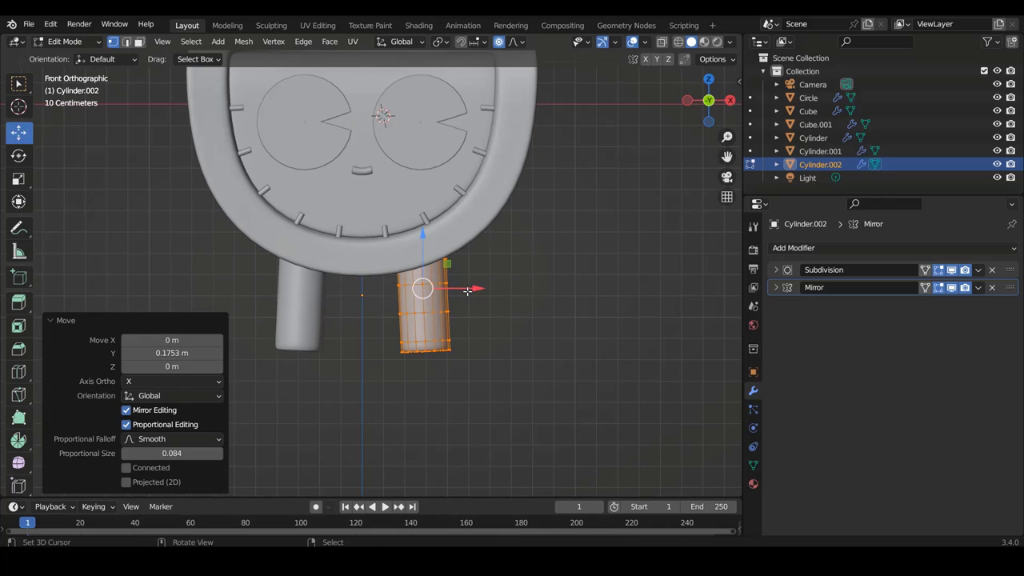
scroll(471, 277, down, 1)
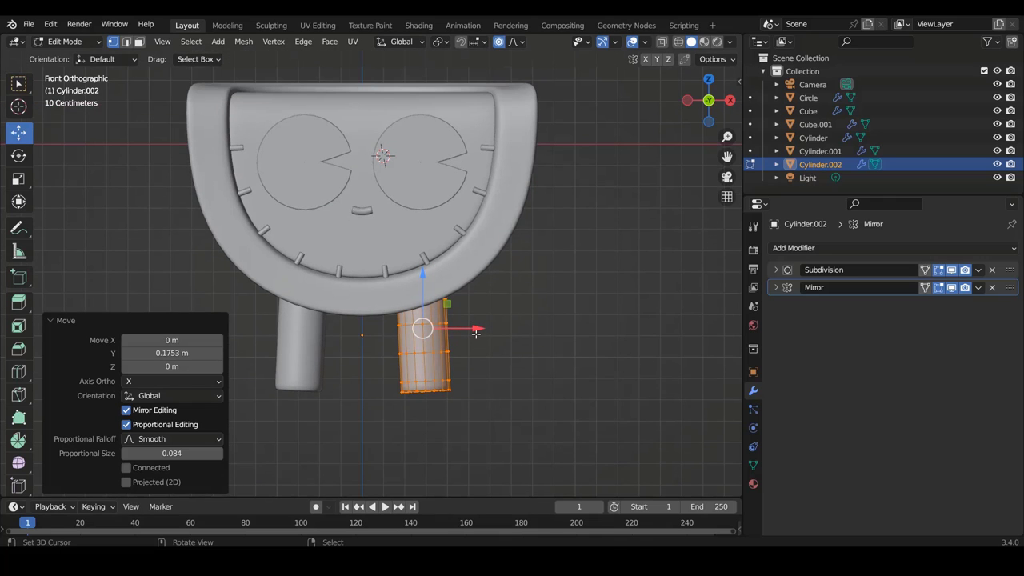
drag(474, 329, 462, 329)
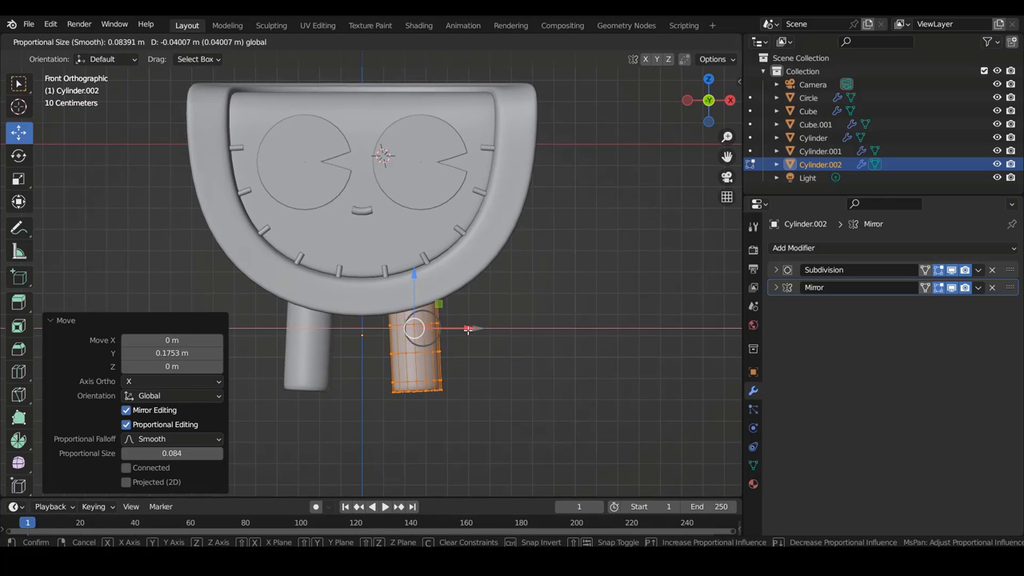
Step: Refine the leg to scale 0.795, X offset −0.032555 m, rotation −1.35°, then duplicate it
key(r)
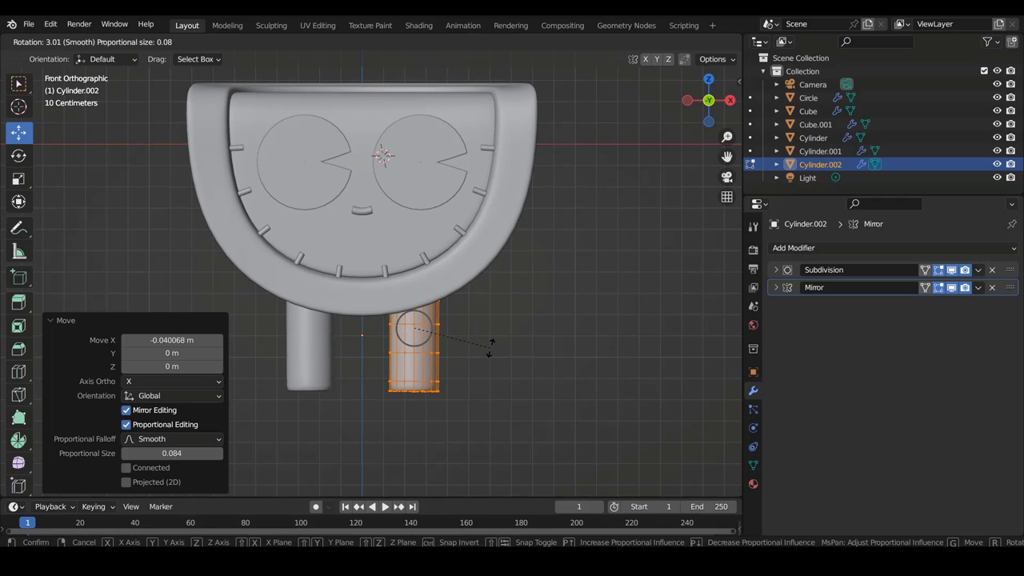
click(490, 346)
key(s)
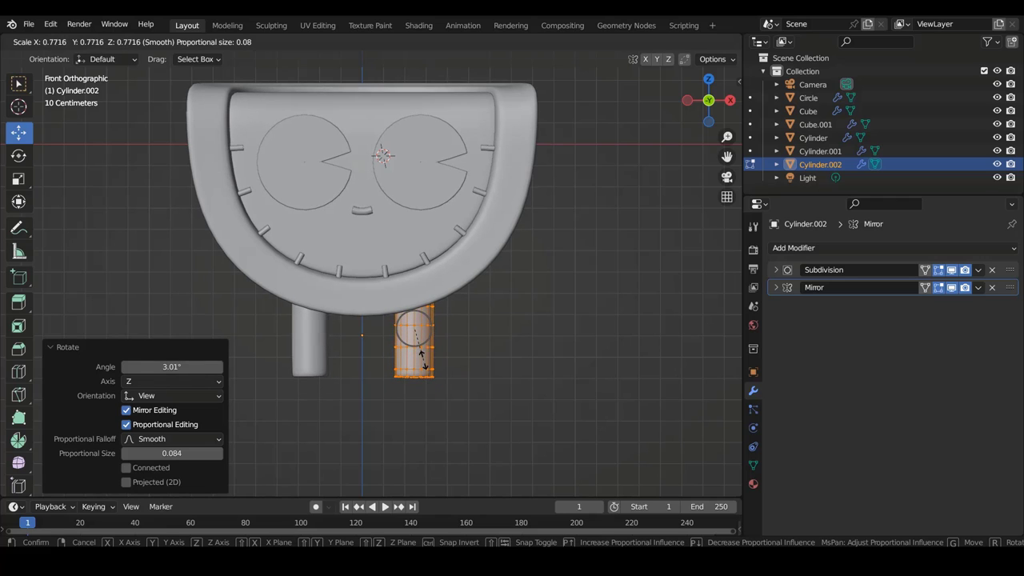
click(424, 362)
key(g)
key(x)
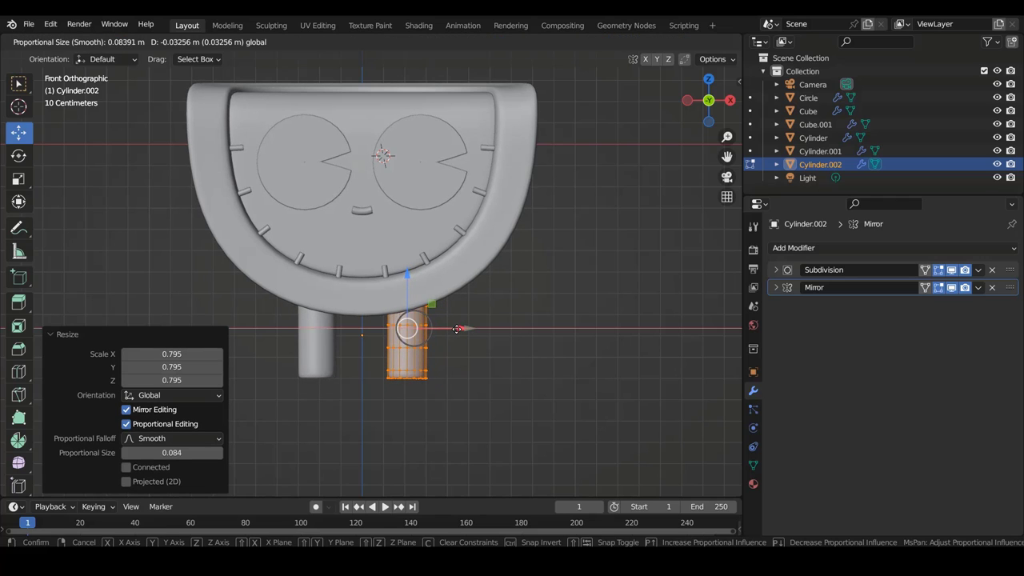
click(469, 343)
key(r)
key(Escape)
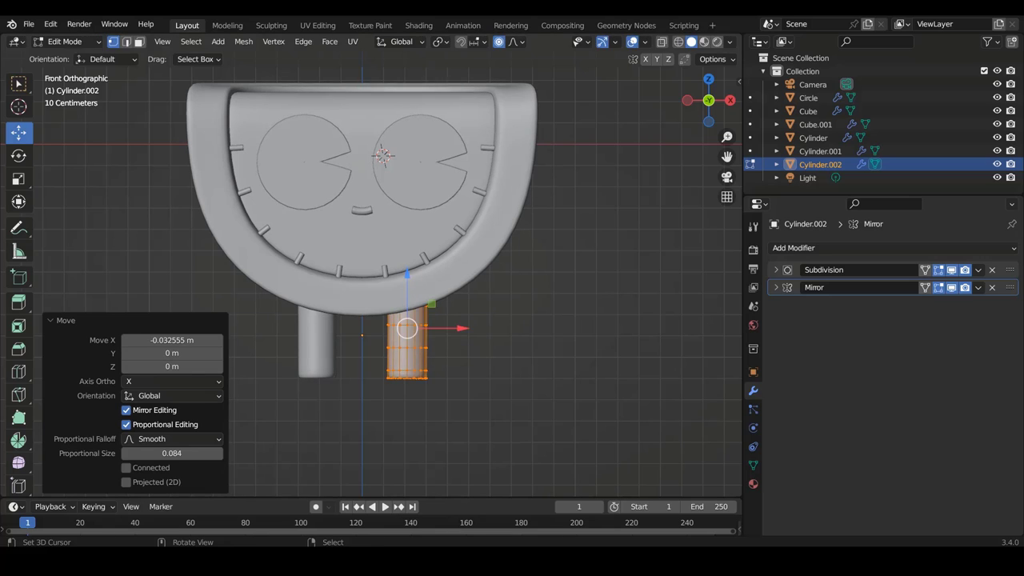
key(r)
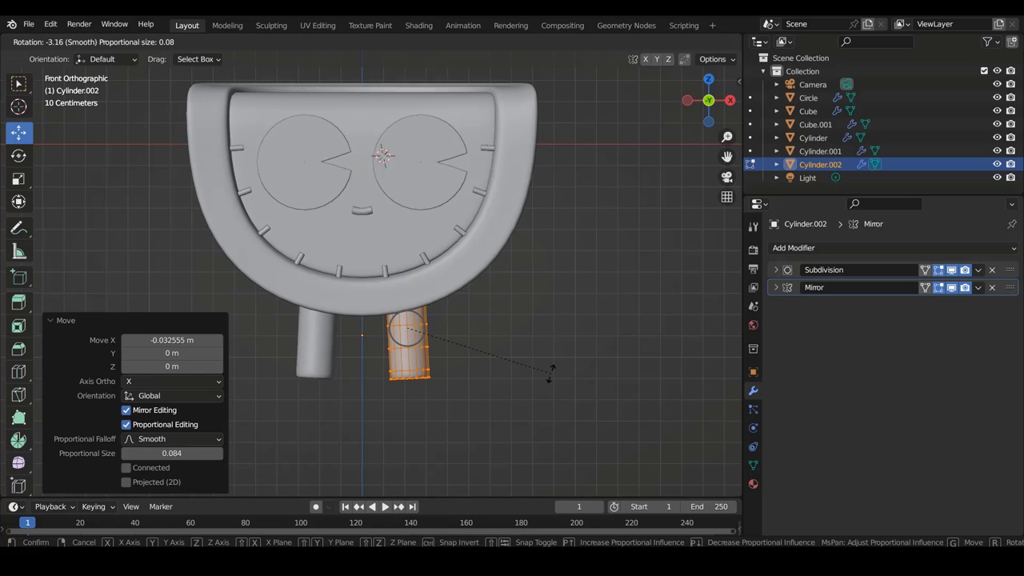
click(548, 372)
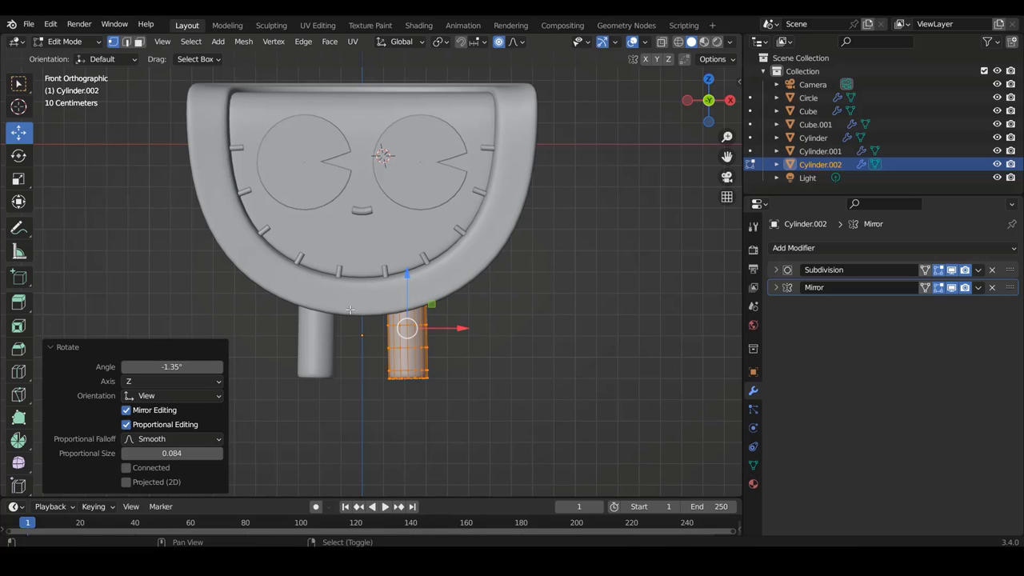
shift+middle_drag(381, 298, 383, 324)
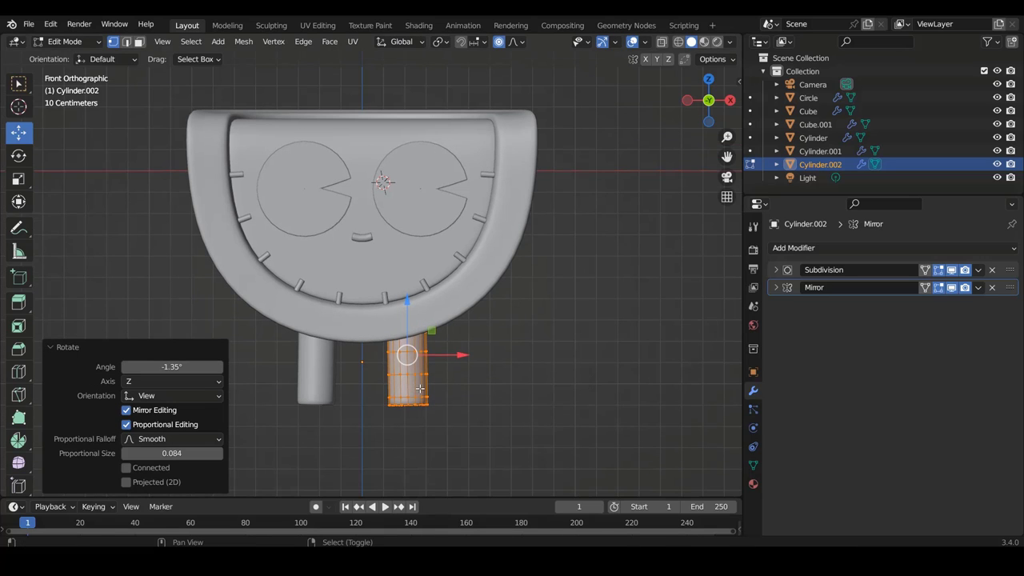
key(g)
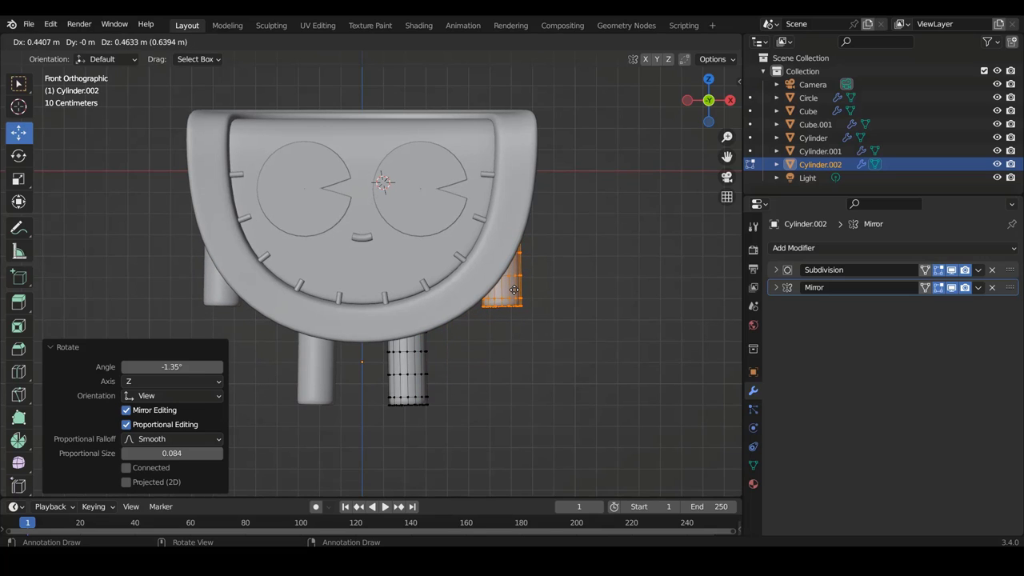
Step: Place the leg copy at the right rim, scale it to 0.931, and stretch its bottom 0.72373 m down
click(513, 290)
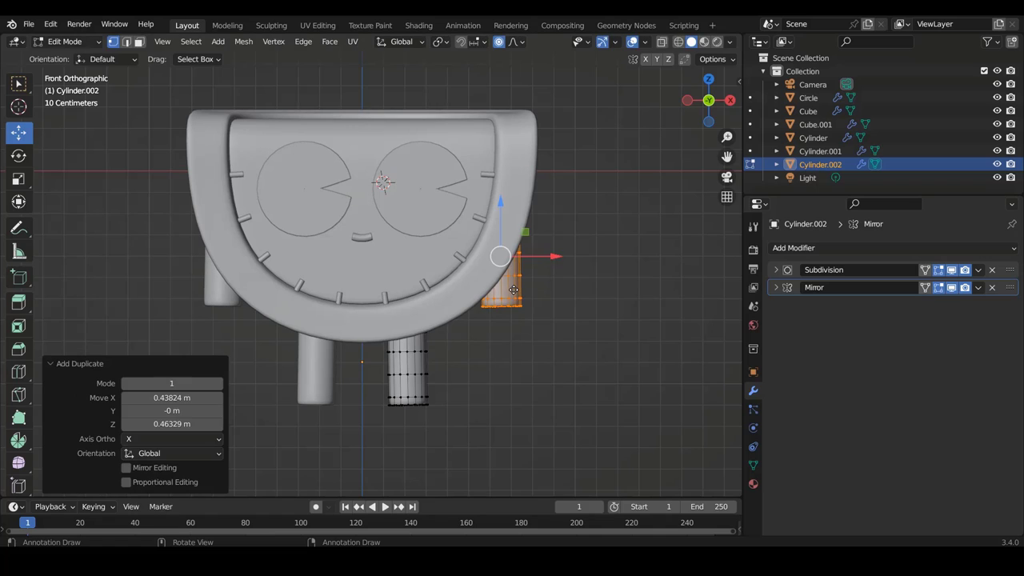
key(s)
click(547, 337)
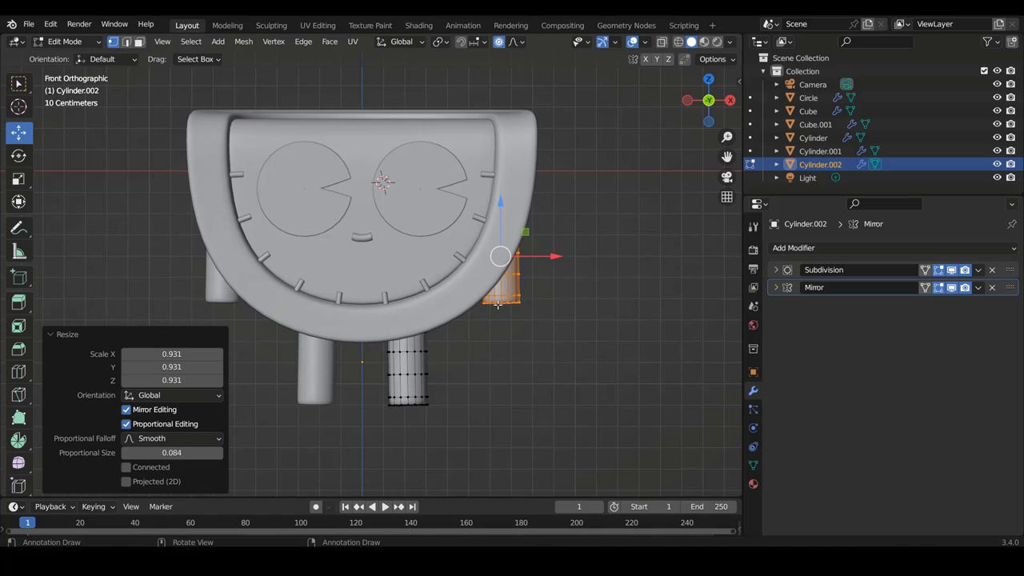
key(shift+z)
key(alt+a)
key(b)
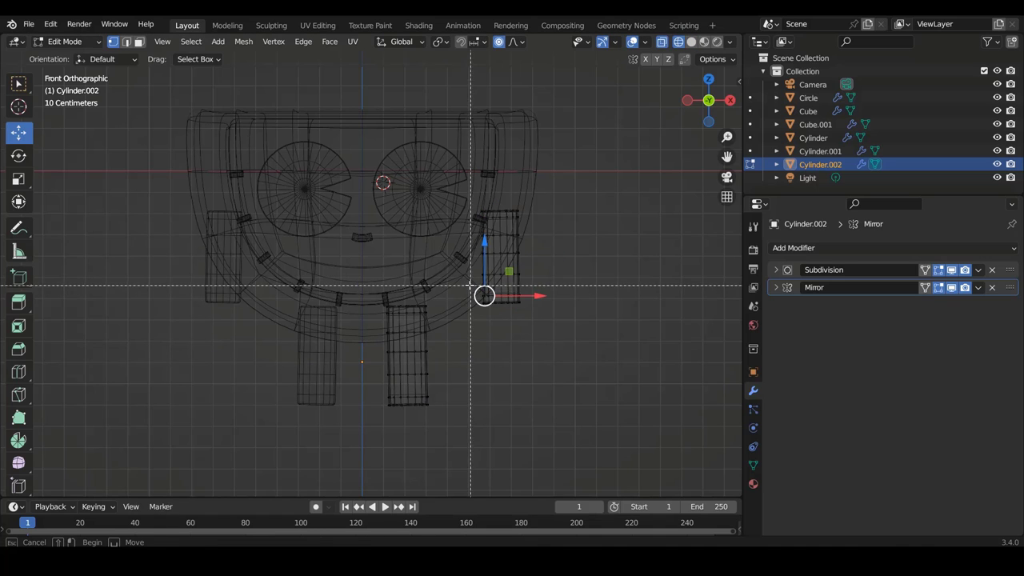
mouse_move(470, 284)
mouse_down()
mouse_move(563, 361)
mouse_move(590, 400)
mouse_up()
key(shift+z)
key(g)
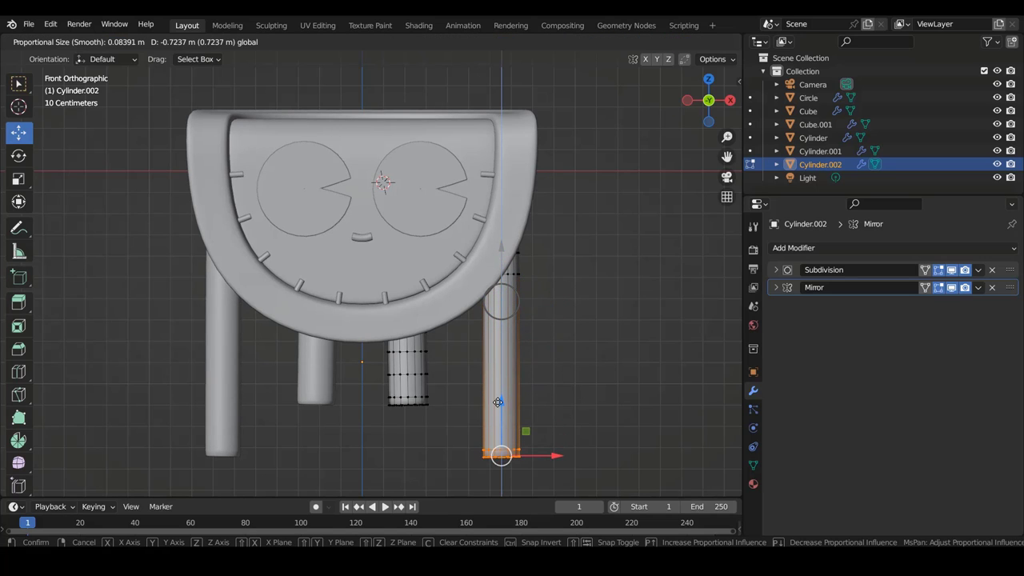
click(498, 403)
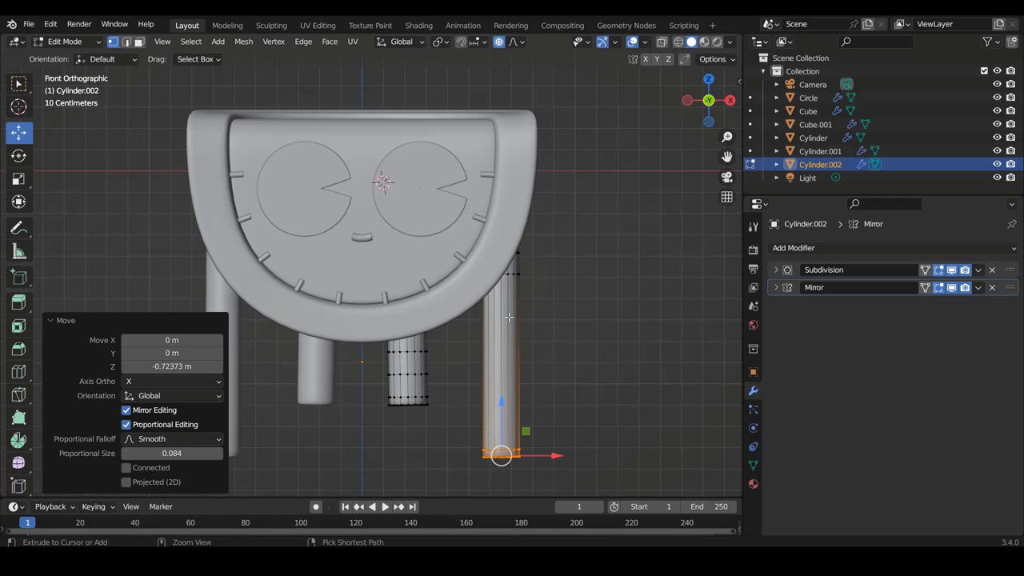
Step: Lower the leg's top loop and shift it along X with proportional editing
alt+click(501, 277)
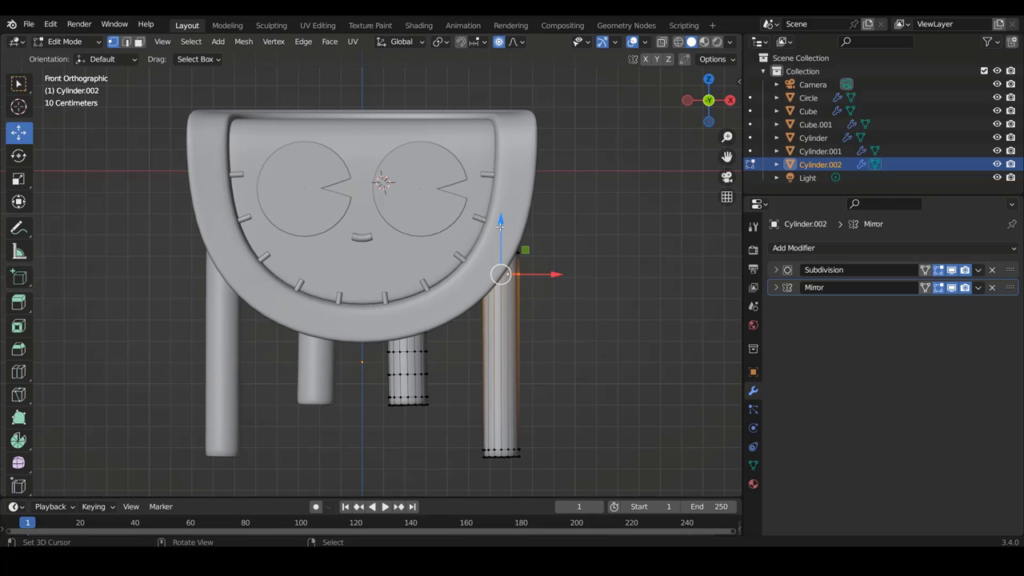
drag(500, 226, 545, 345)
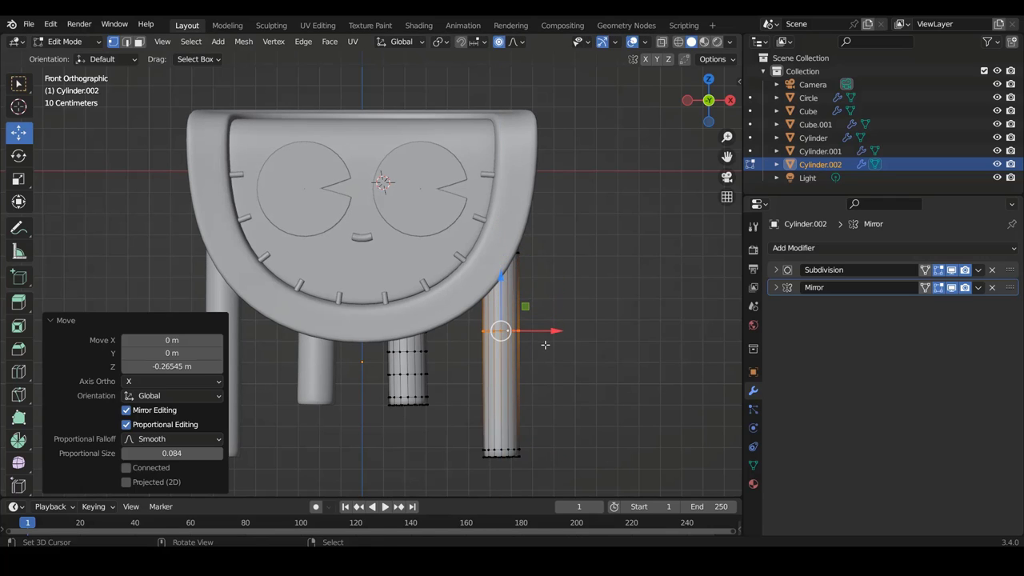
key(g)
key(x)
scroll(552, 340, down, 5)
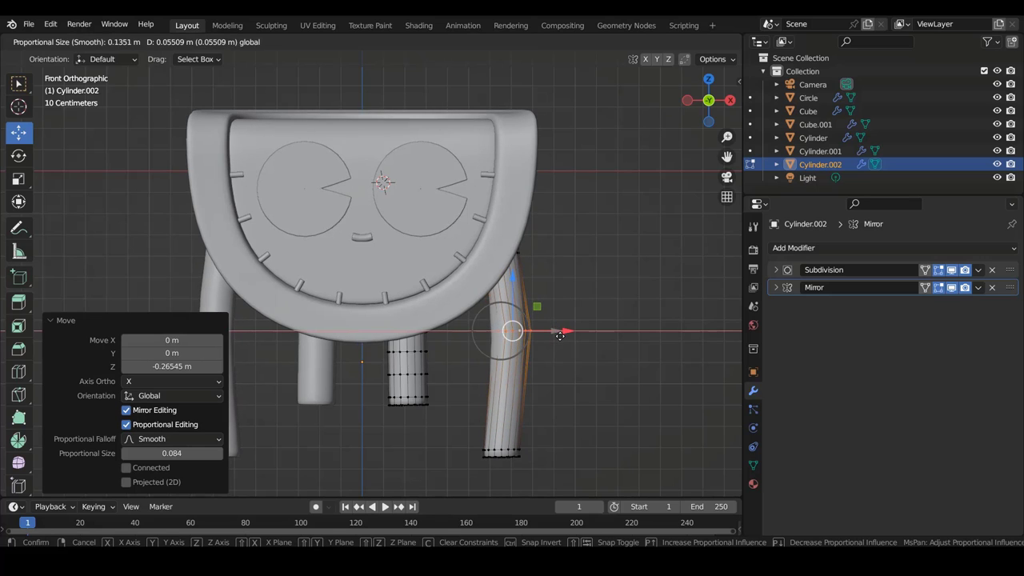
Step: Finish the top-loop move, then bevel an edge loop on the right leg with 4 segments
click(559, 332)
key(Tab)
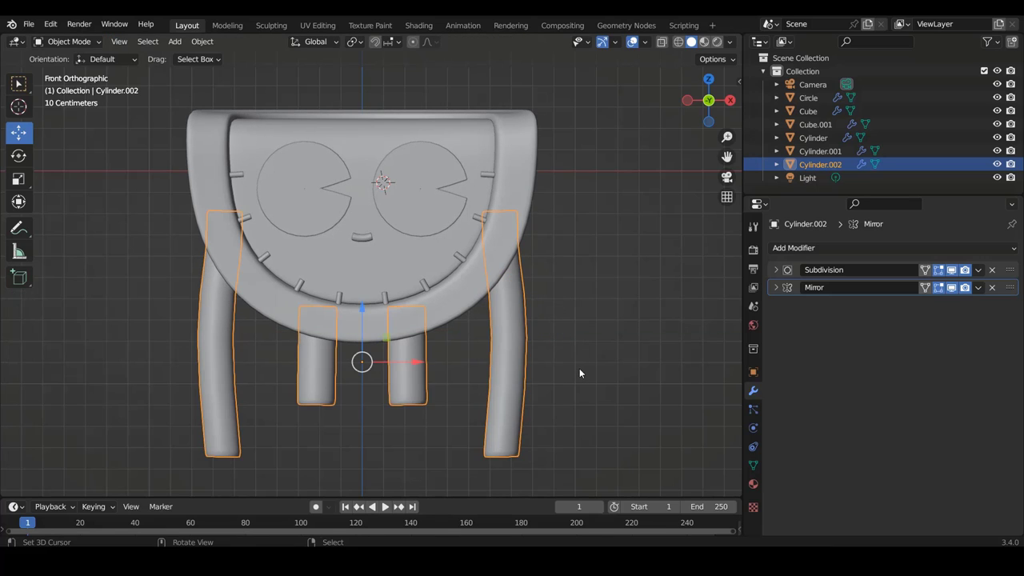
key(Tab)
alt+click(514, 331)
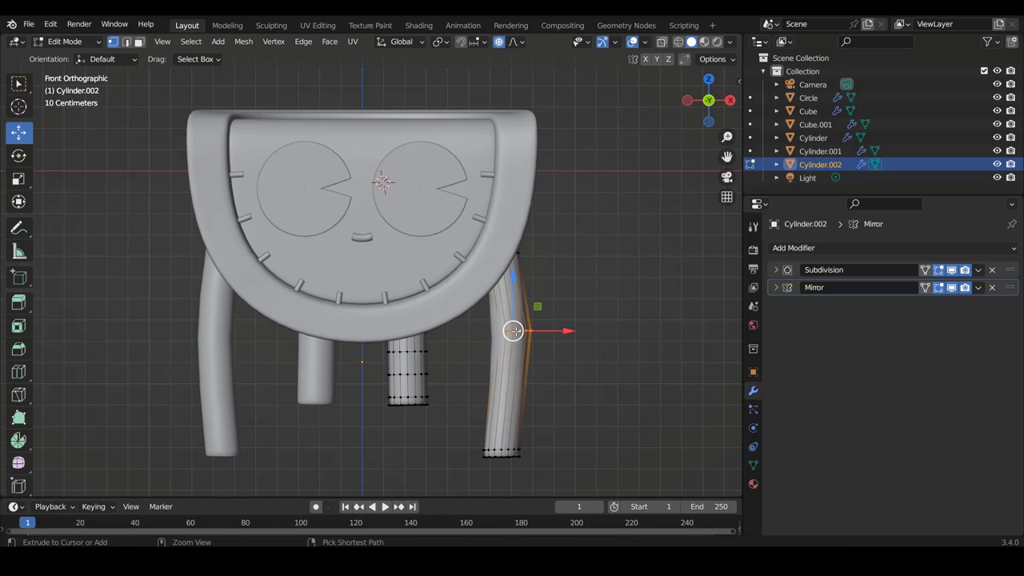
key(ctrl+b)
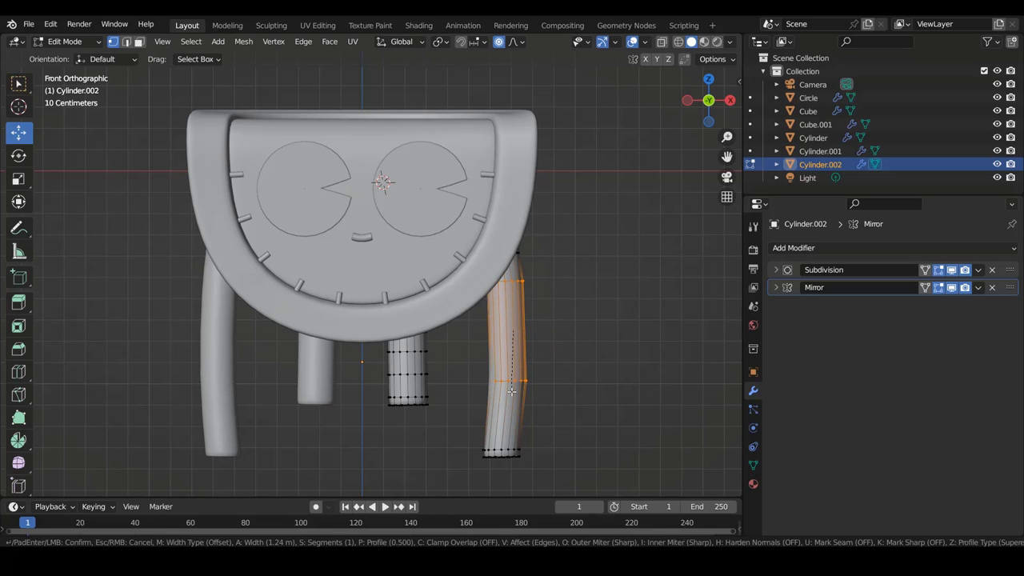
scroll(512, 392, up, 2)
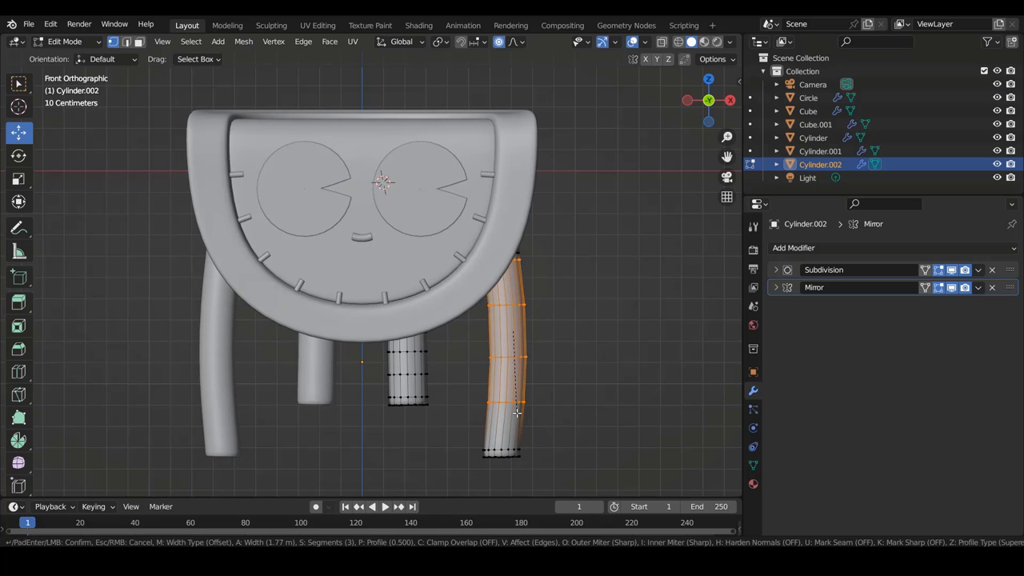
scroll(518, 416, up, 1)
click(519, 417)
key(Tab)
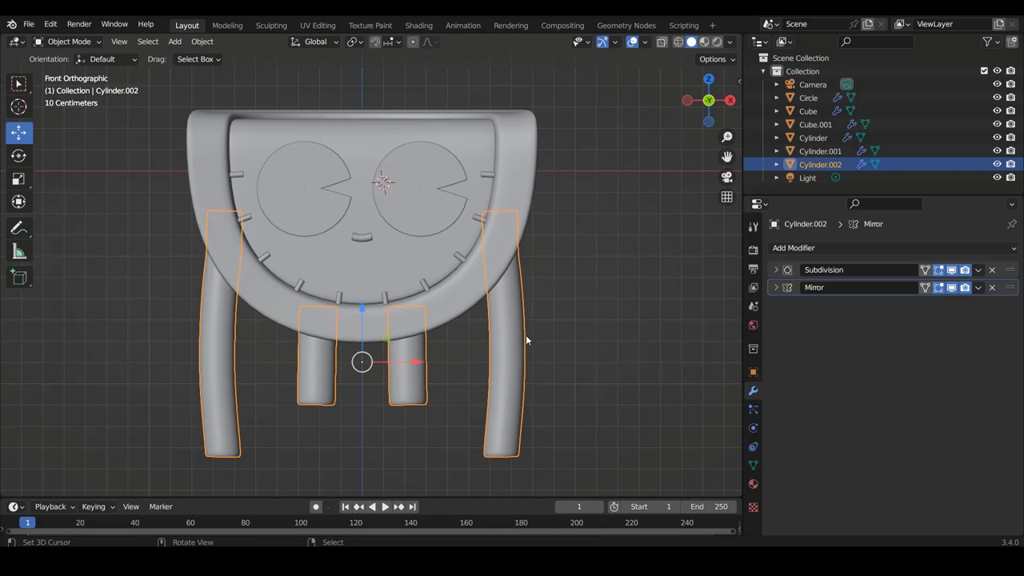
click(554, 367)
scroll(568, 338, down, 1)
scroll(566, 337, down, 1)
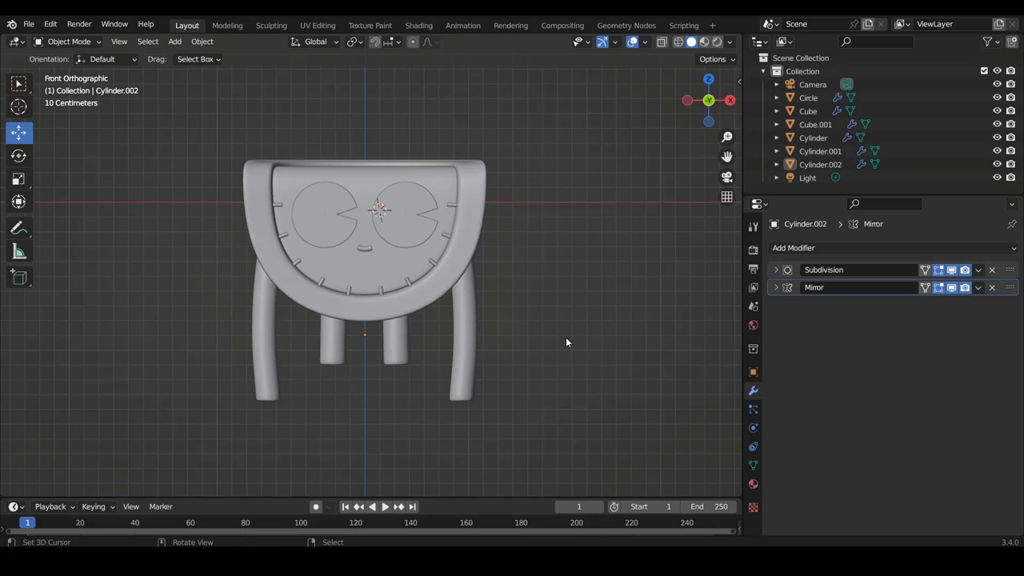
scroll(554, 332, up, 2)
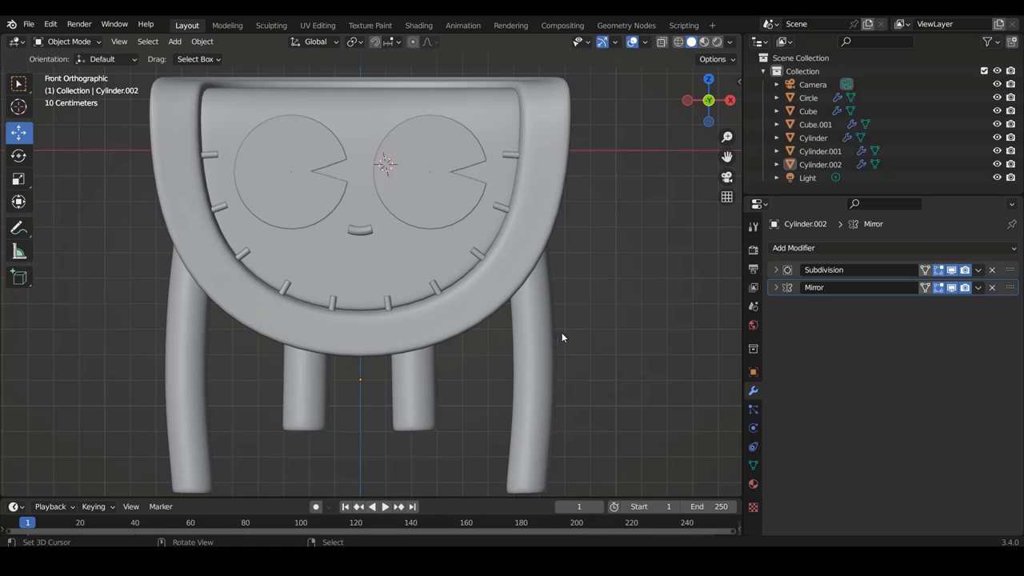
scroll(540, 327, down, 2)
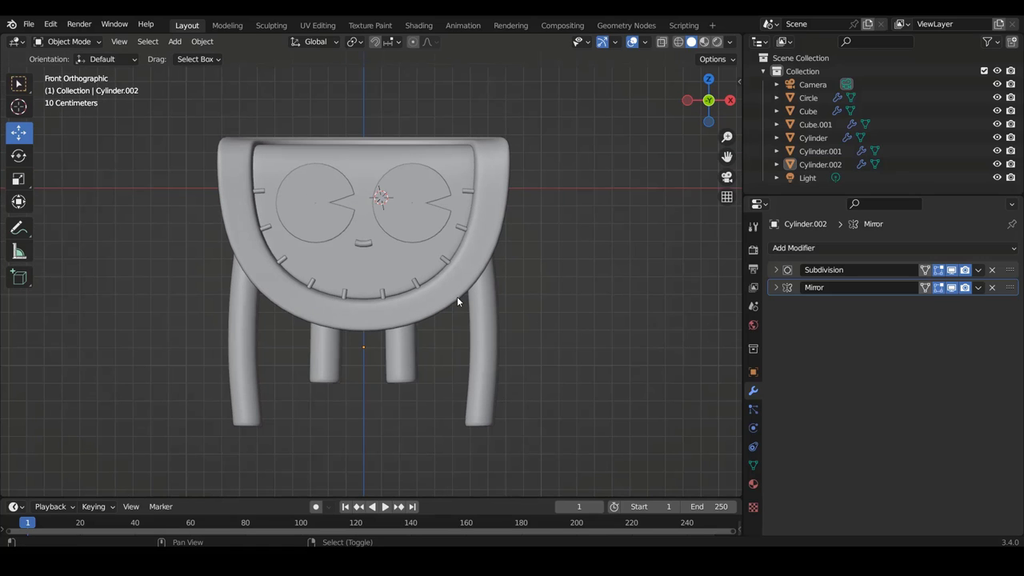
shift+scroll(457, 302, up, 1)
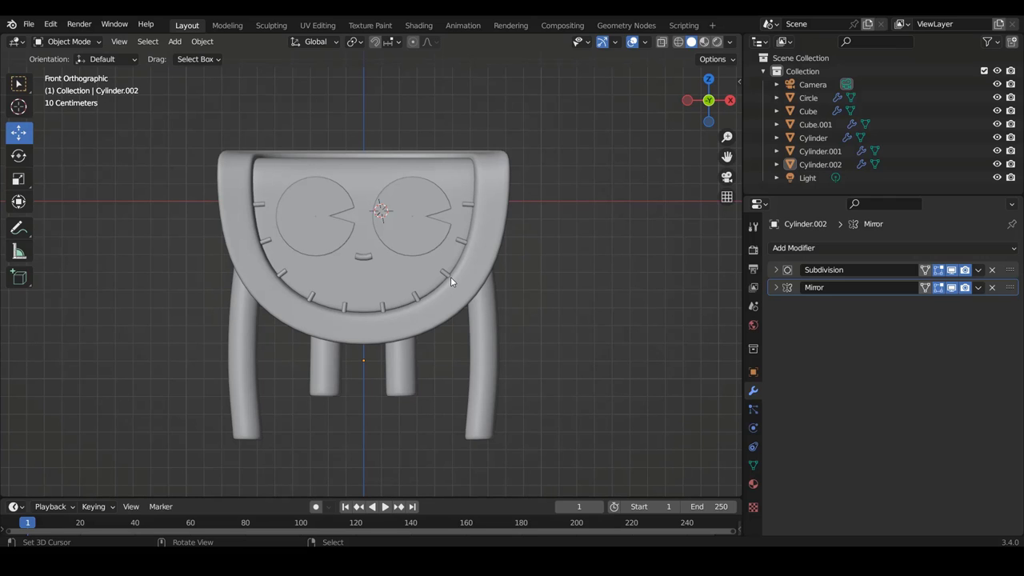
scroll(429, 276, down, 1)
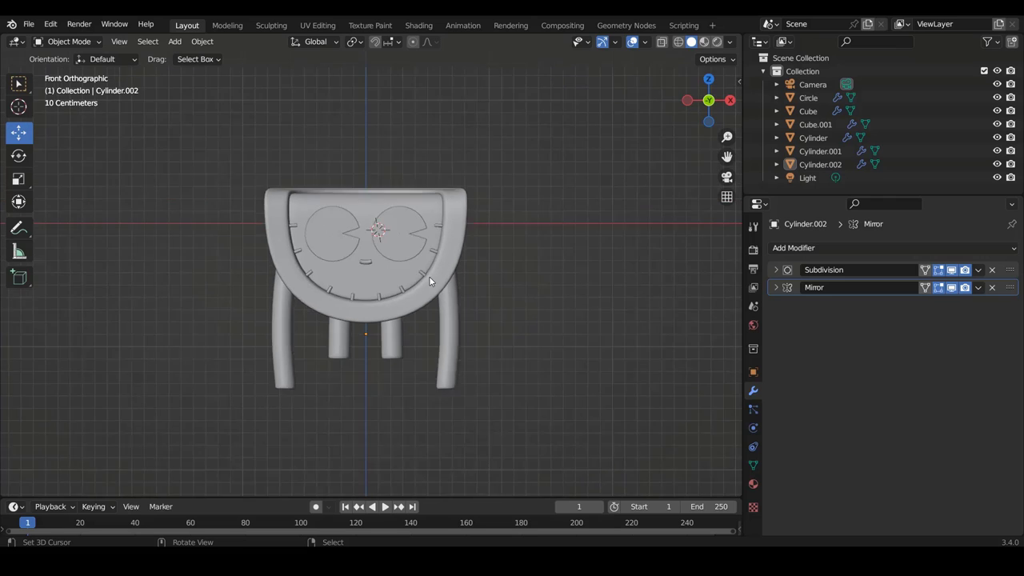
mouse_move(429, 276)
middle_down()
mouse_move(584, 273)
mouse_move(78, 269)
middle_up()
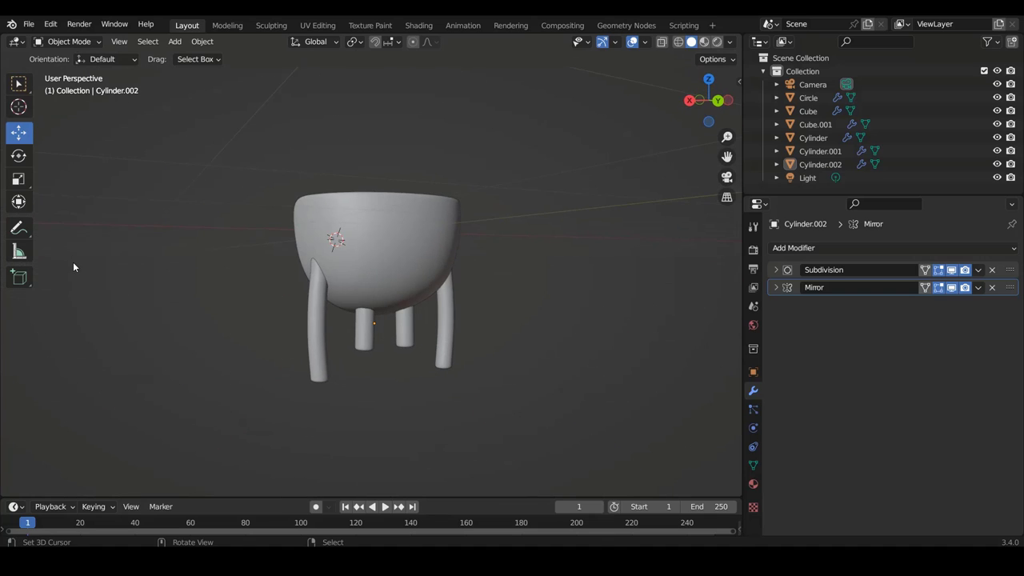
middle_drag(78, 269, 73, 266)
key(ctrl+KP_1)
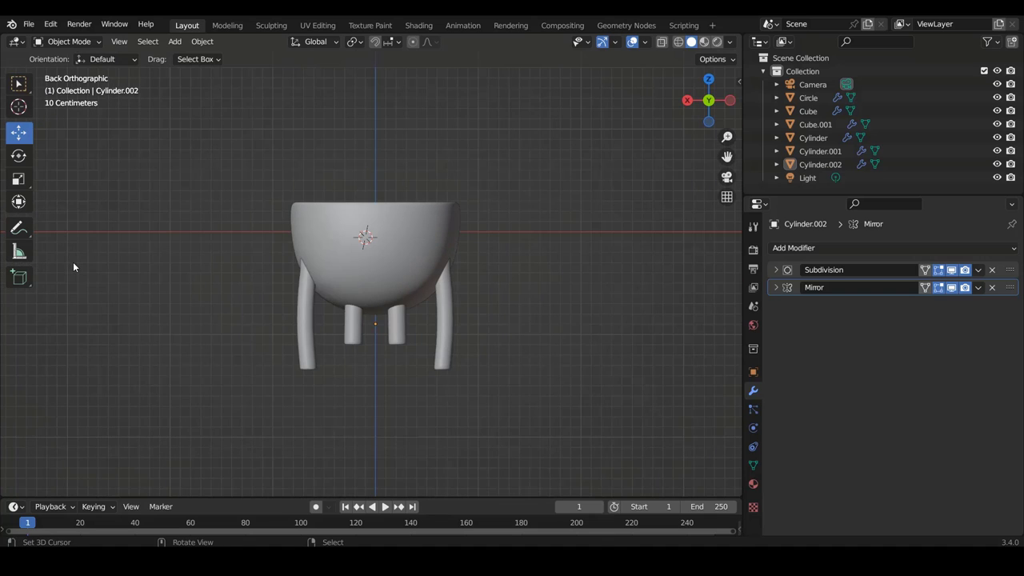
Step: Edit Cylinder.002 and select the small inner leg's middle edge loop
key(KP_1)
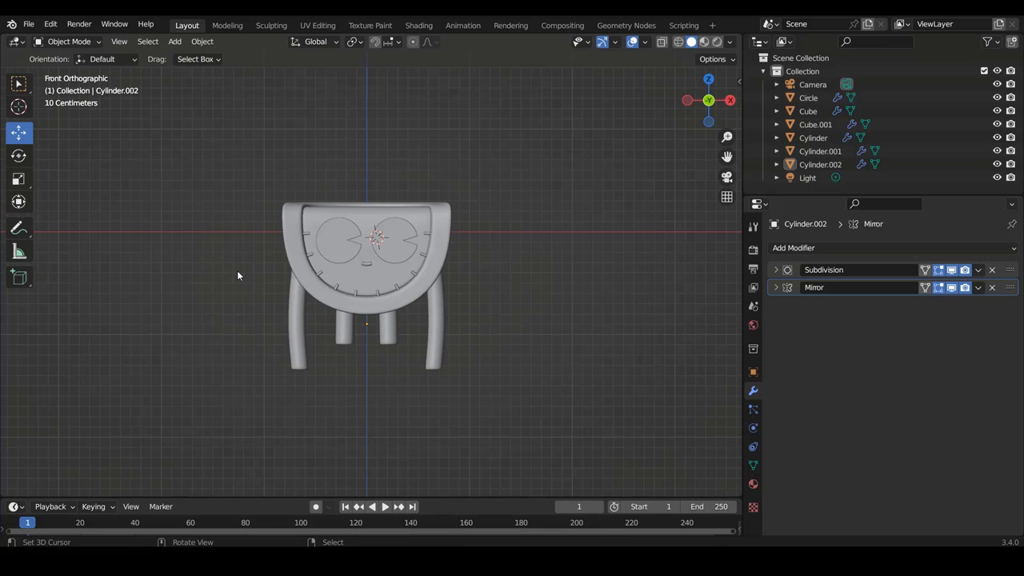
scroll(392, 269, up, 2)
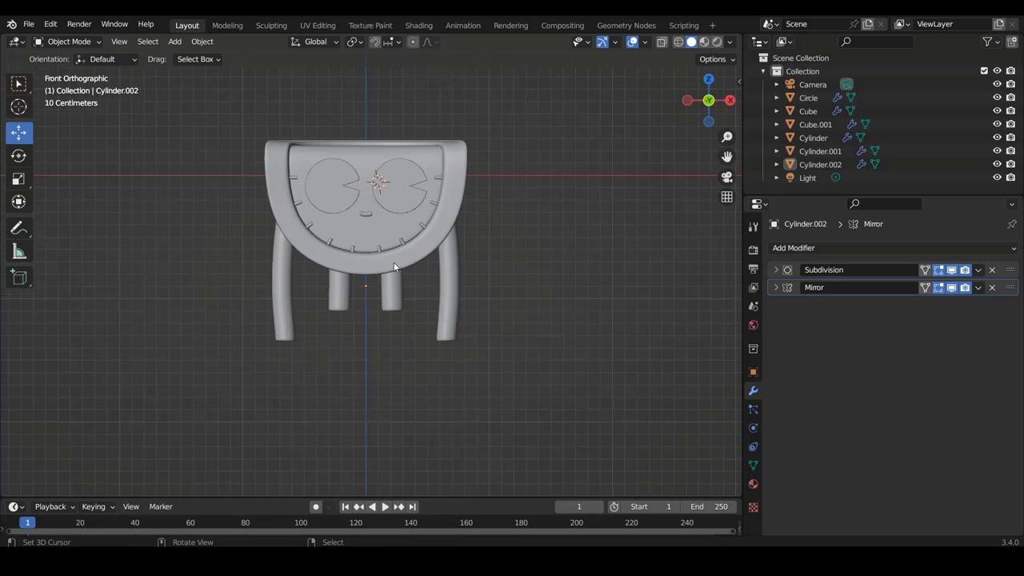
scroll(393, 261, up, 2)
click(421, 304)
key(Tab)
middle_drag(423, 305, 454, 338)
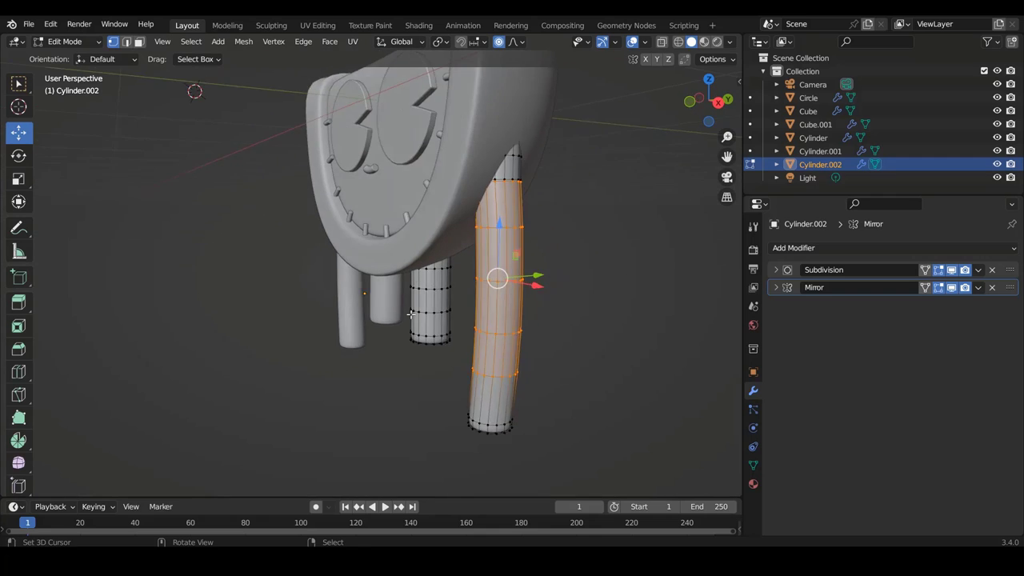
scroll(455, 338, up, 2)
alt+click(473, 307)
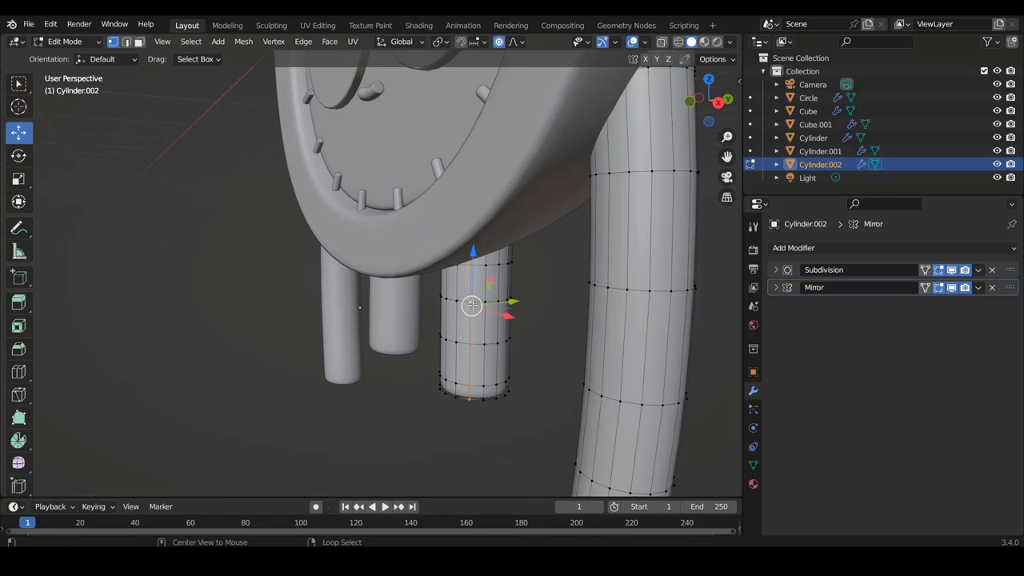
Step: Shift the middle loop −0.056222 m in Y with smooth proportional falloff, then return to front view
middle_drag(470, 306, 466, 308)
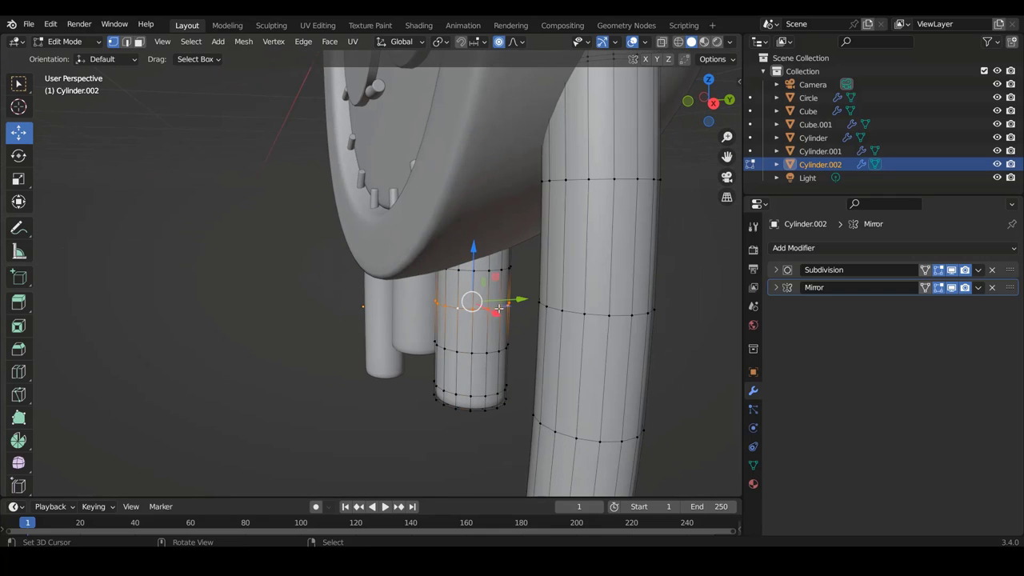
scroll(513, 304, up, 2)
drag(565, 313, 560, 314)
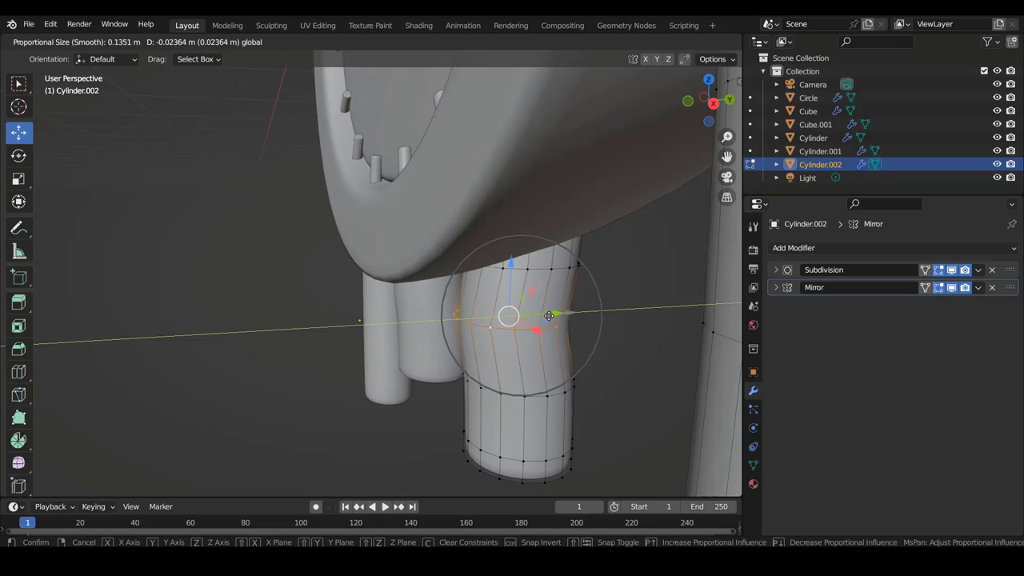
mouse_move(560, 314)
middle_down()
mouse_move(545, 320)
mouse_move(565, 320)
middle_up()
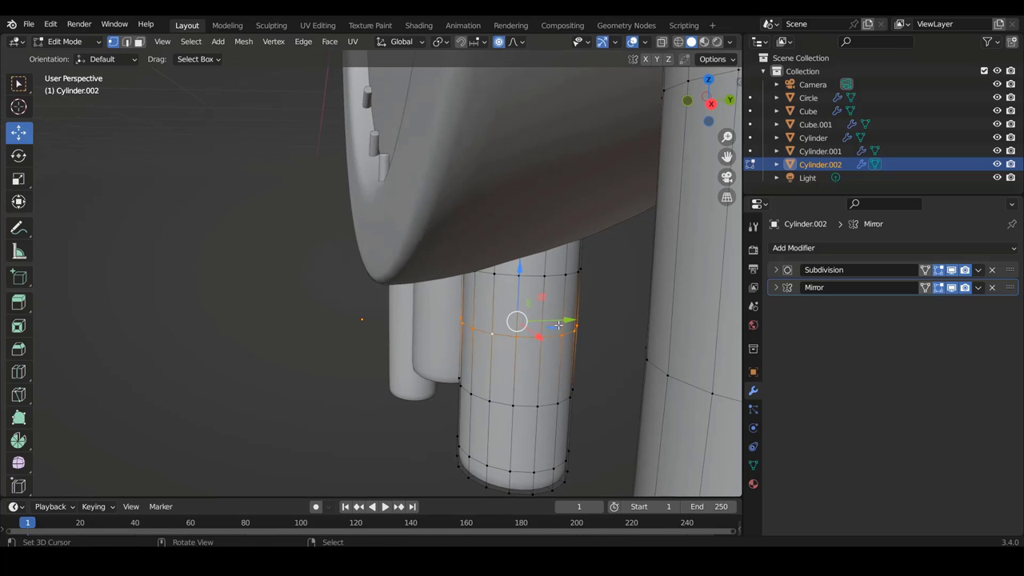
drag(565, 320, 538, 320)
scroll(537, 320, down, 1)
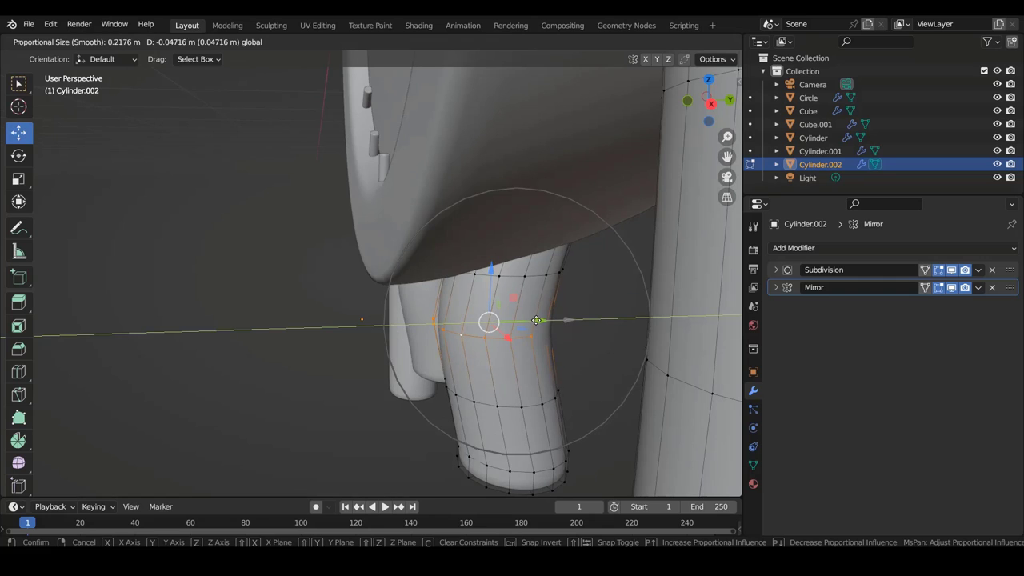
scroll(535, 321, down, 1)
scroll(533, 321, down, 1)
click(531, 322)
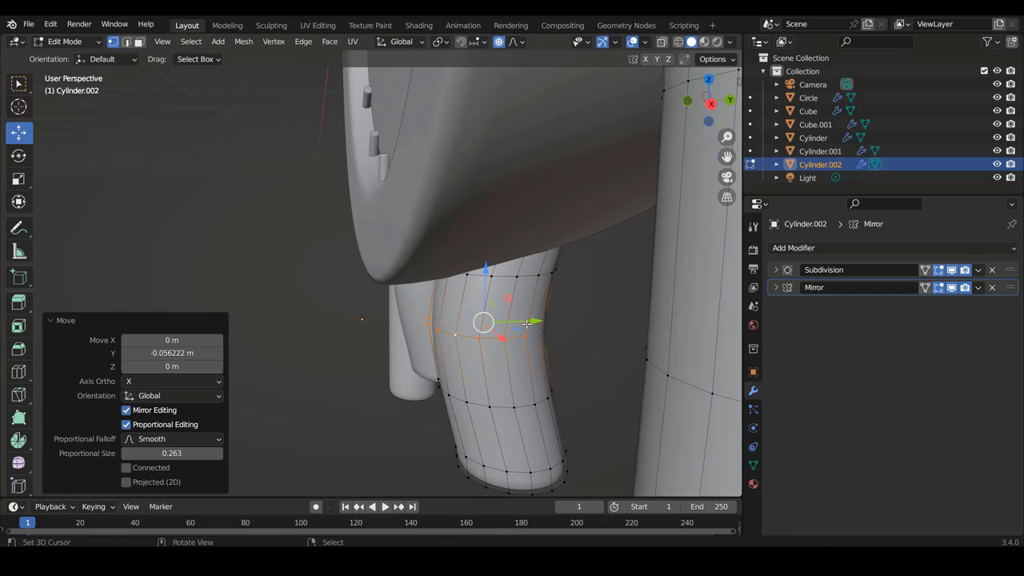
key(KP_1)
key(Tab)
scroll(545, 320, down, 2)
Step: Select the small leg's bottom edge loop in see-through edit mode
click(500, 317)
scroll(500, 316, down, 2)
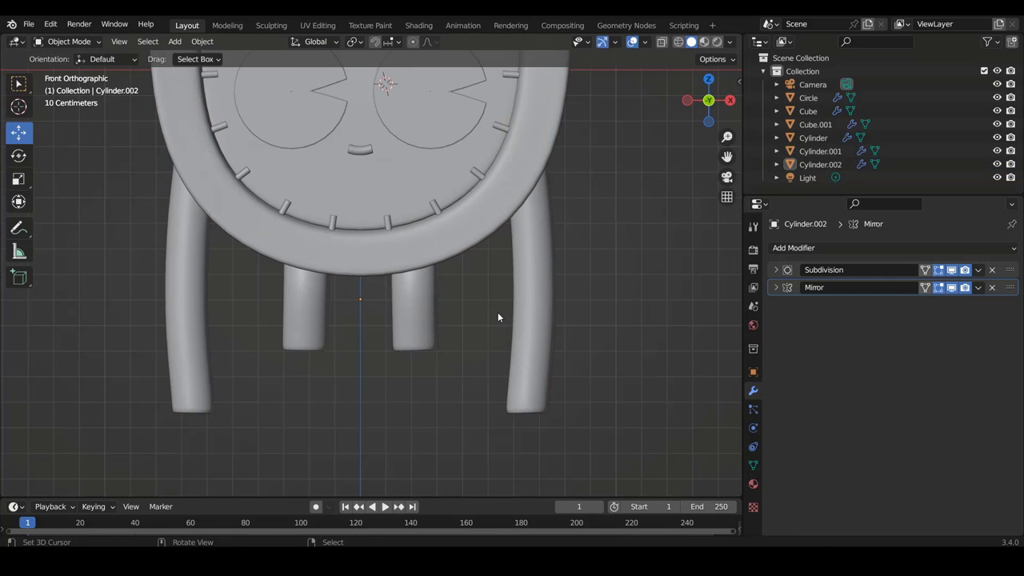
scroll(497, 317, down, 2)
scroll(467, 316, up, 4)
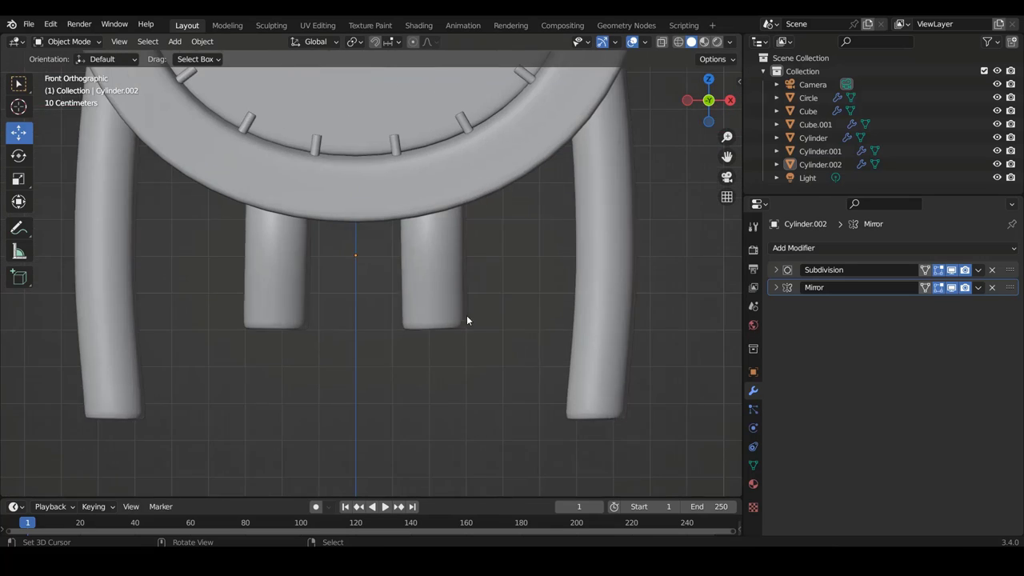
scroll(468, 320, up, 3)
key(Tab)
scroll(469, 340, up, 1)
key(alt+z)
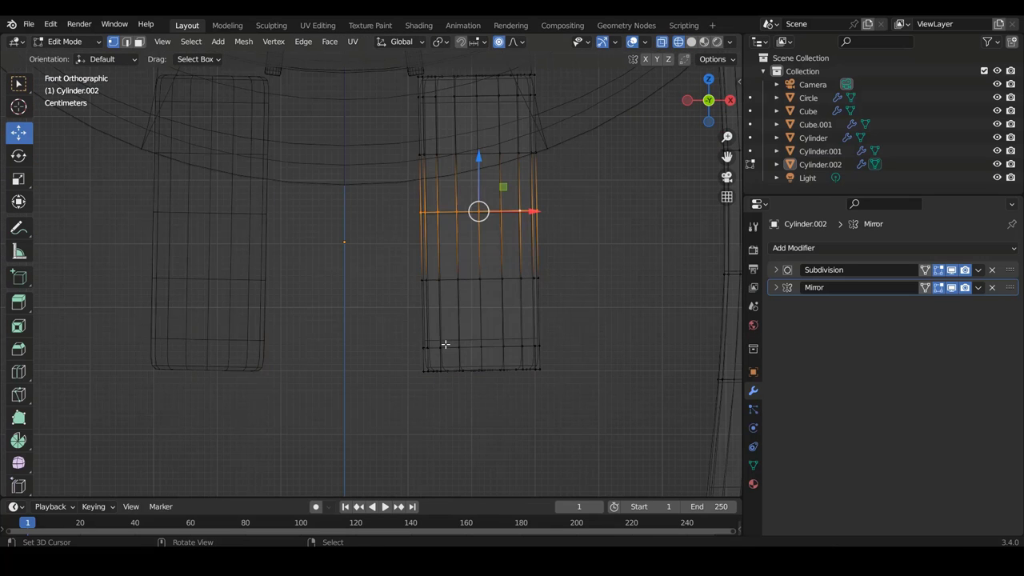
click(440, 347)
drag(496, 366, 546, 412)
key(alt+z)
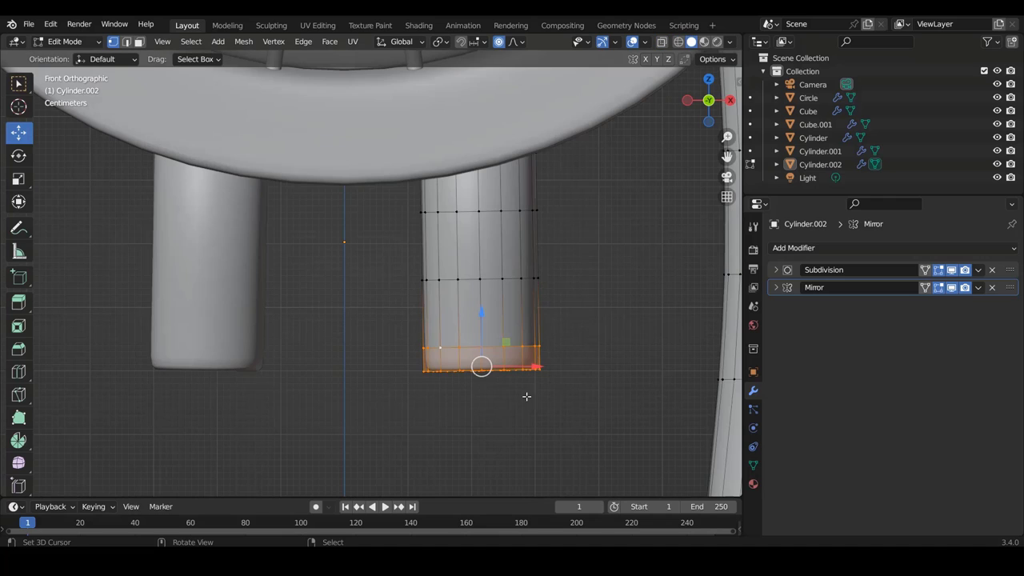
Step: Flatten the small leg's bottom loop by scaling it 0.851 along Z
key(s)
key(z)
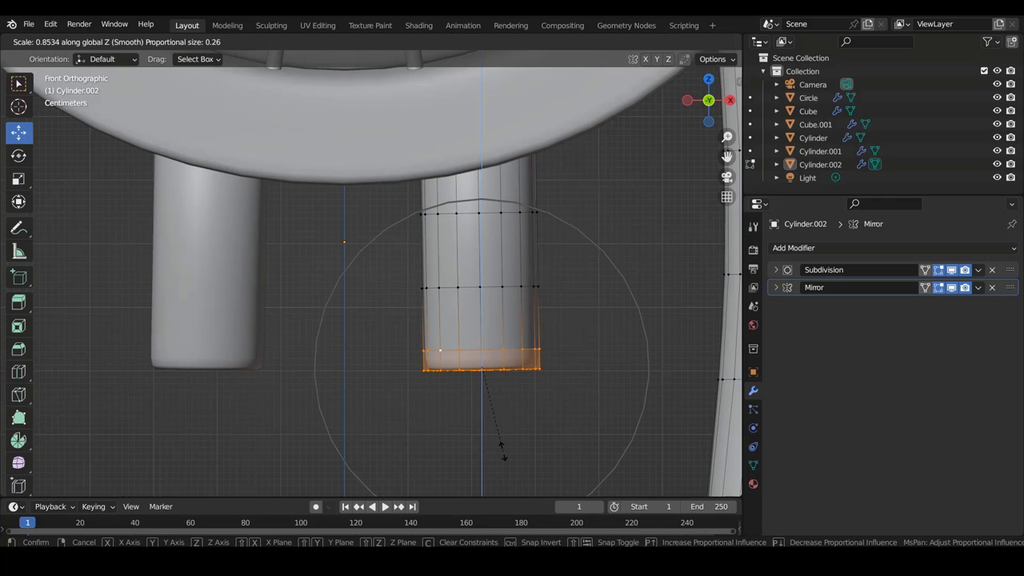
scroll(502, 451, down, 3)
scroll(499, 448, down, 2)
click(499, 448)
key(alt+z)
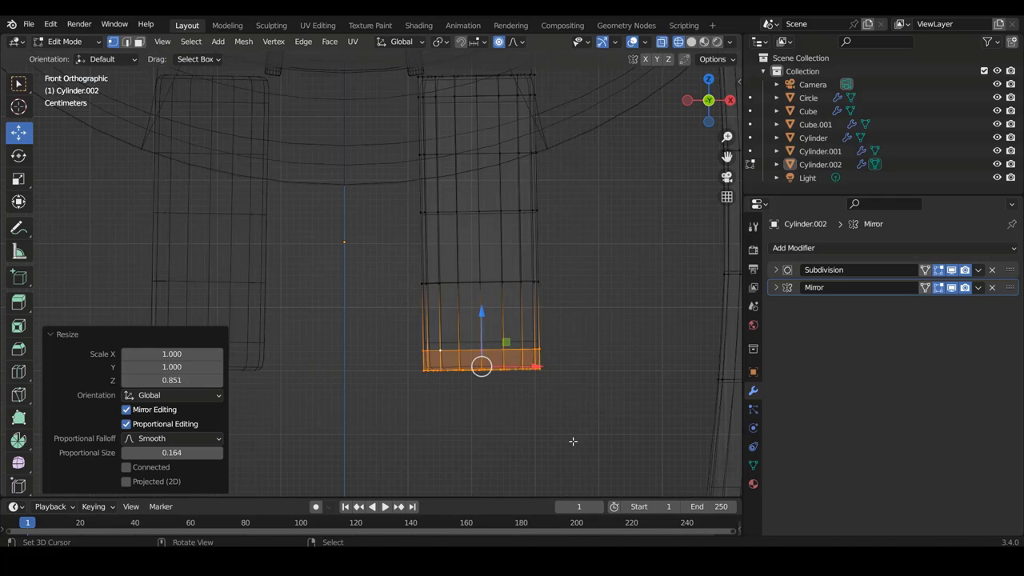
scroll(573, 441, down, 5)
key(Tab)
key(alt+z)
Step: Save the planter to tuto.blend and zoom in on it
scroll(480, 346, down, 3)
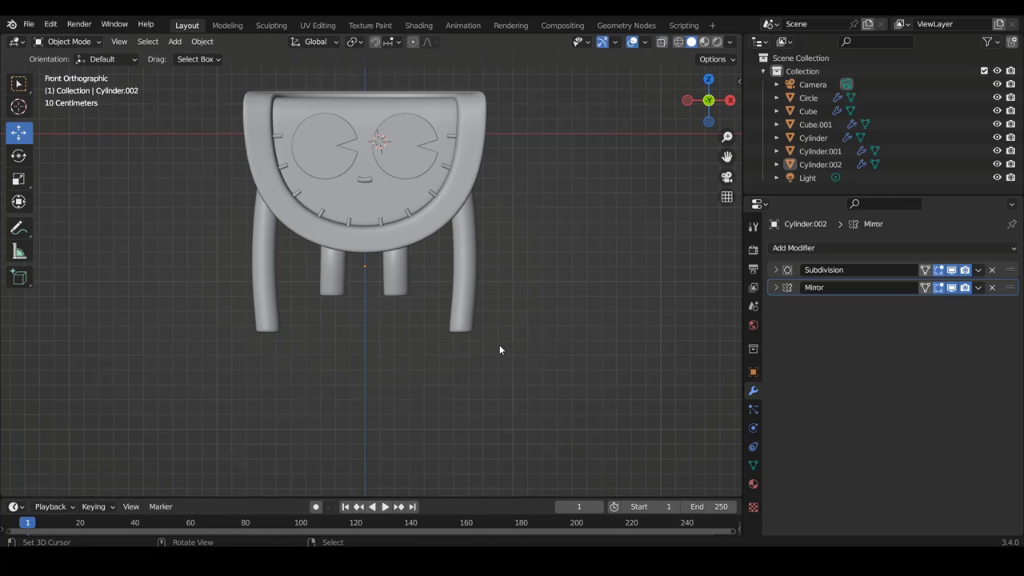
ctrl+scroll(424, 329, up, 2)
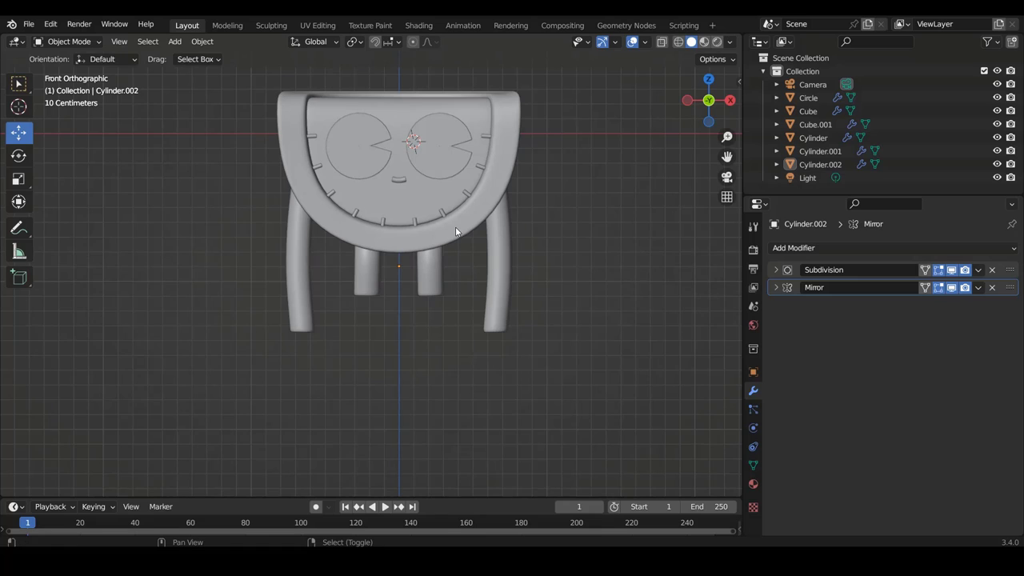
shift+scroll(457, 226, up, 2)
key(ctrl+s)
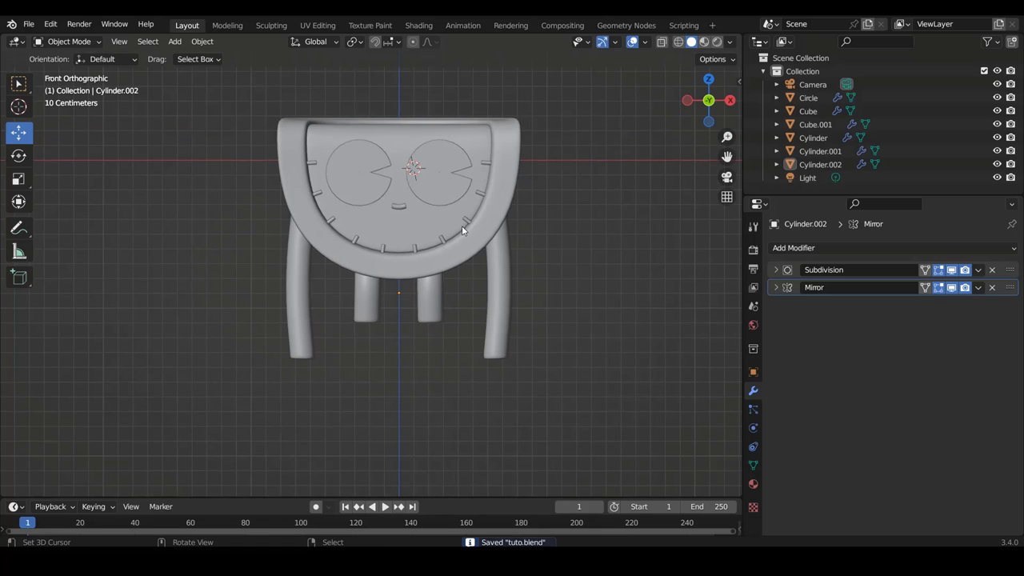
shift+scroll(486, 226, up, 3)
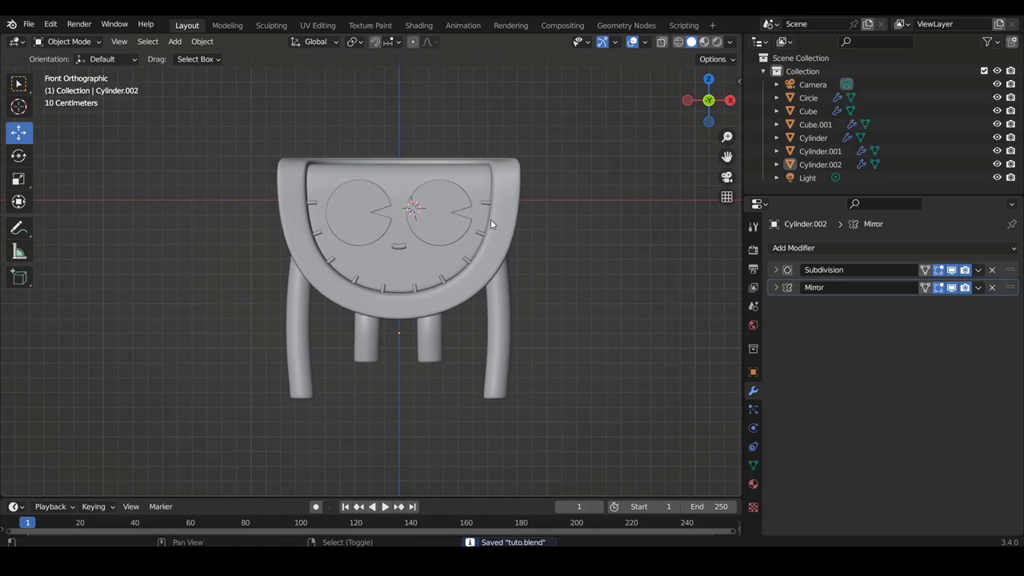
scroll(496, 221, down, 3)
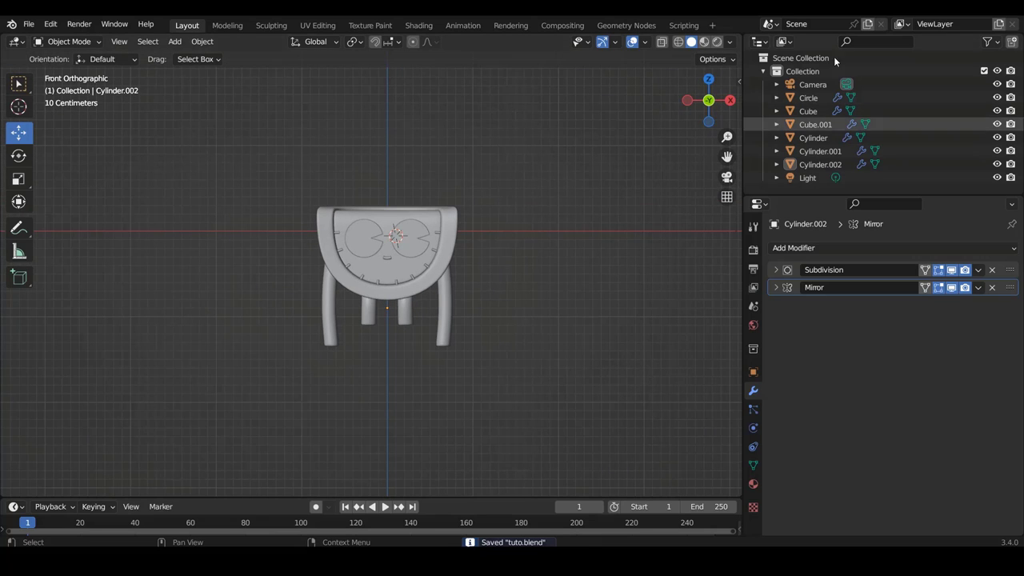
scroll(520, 204, up, 2)
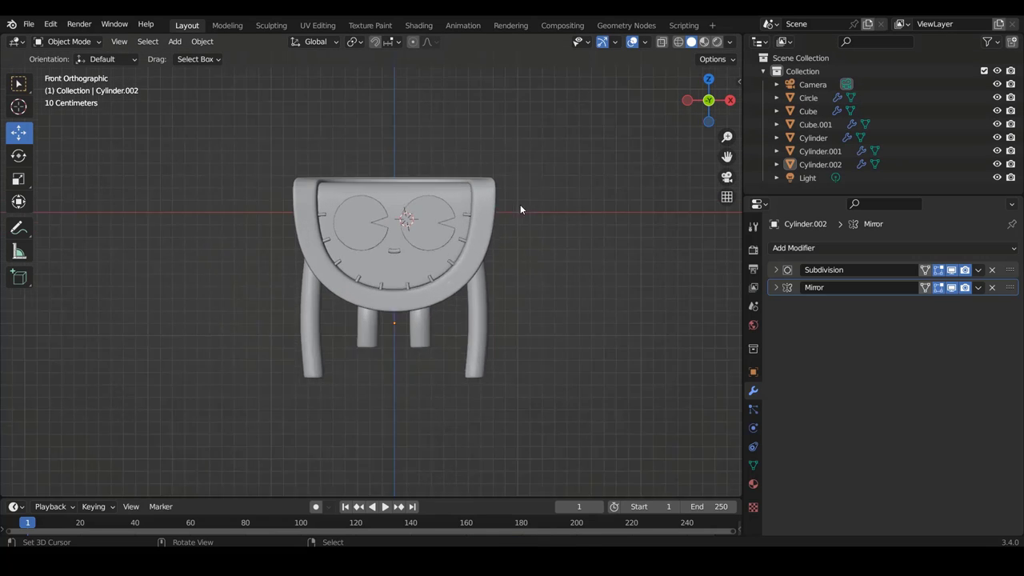
scroll(454, 264, up, 4)
Step: Rename Cube.001 to visage and Cube to tete in the Outliner
click(470, 329)
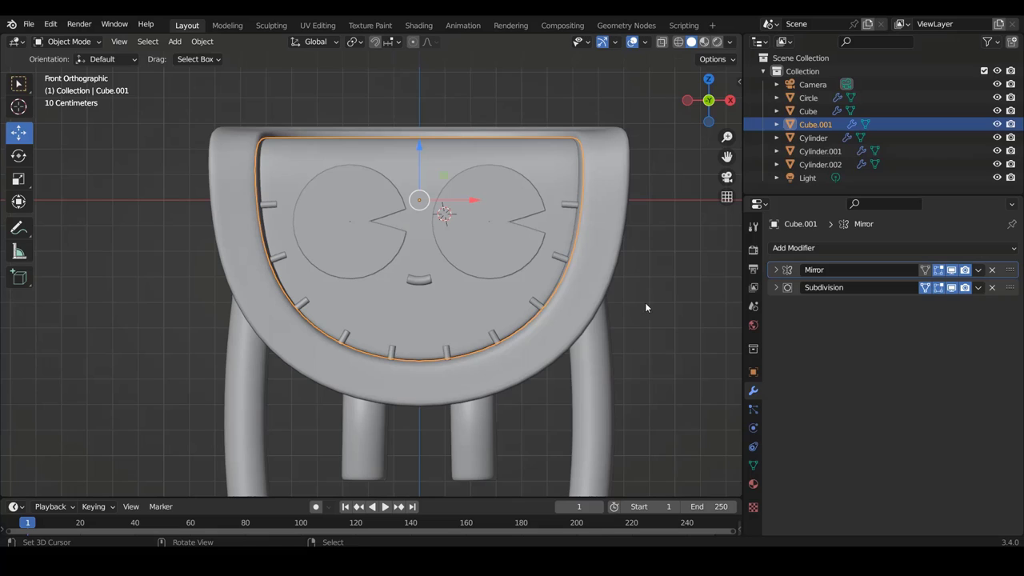
double_click(815, 125)
text(V)
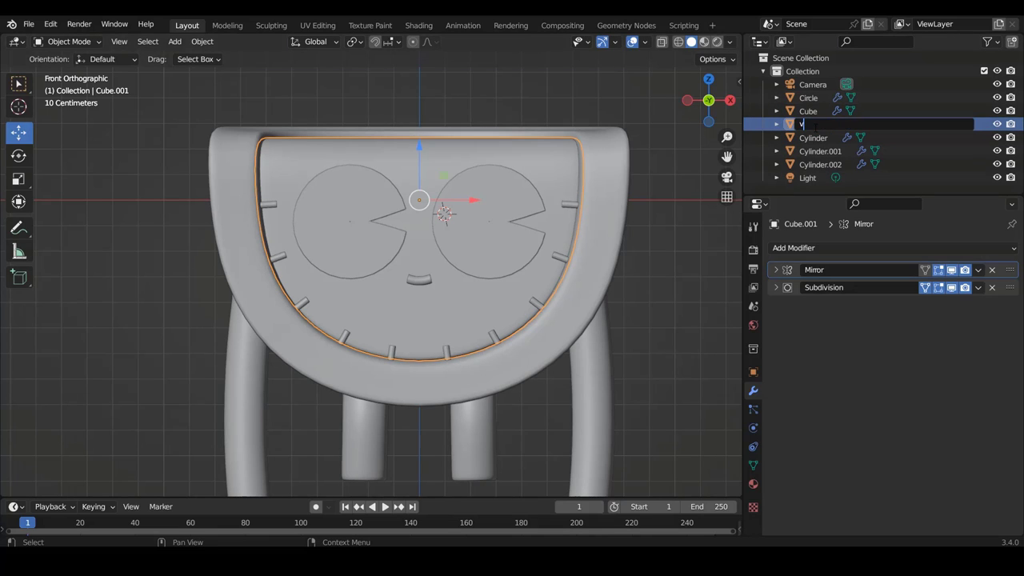
text(isage)
key(Return)
click(882, 109)
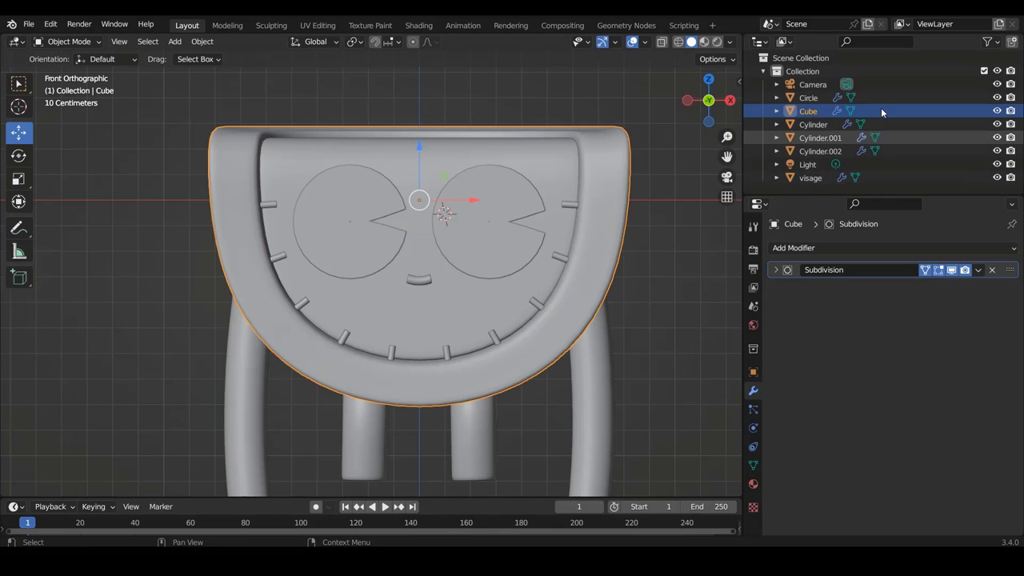
double_click(809, 114)
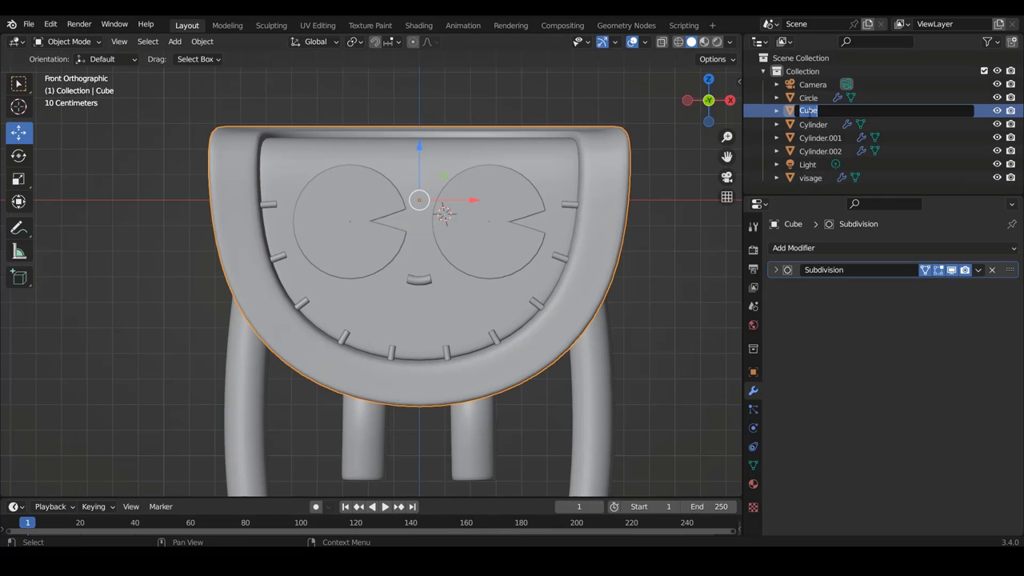
text(s)
key(BackSpace)
text(tets)
key(BackSpace)
text(e)
key(Return)
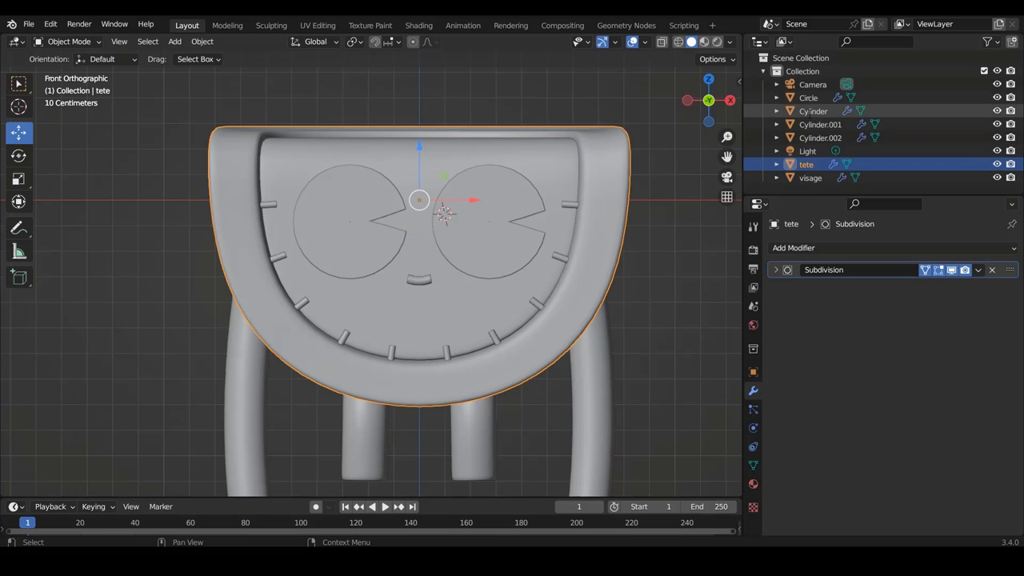
Step: Rename Circle to eye and Cylinder to bouche
click(489, 264)
double_click(809, 97)
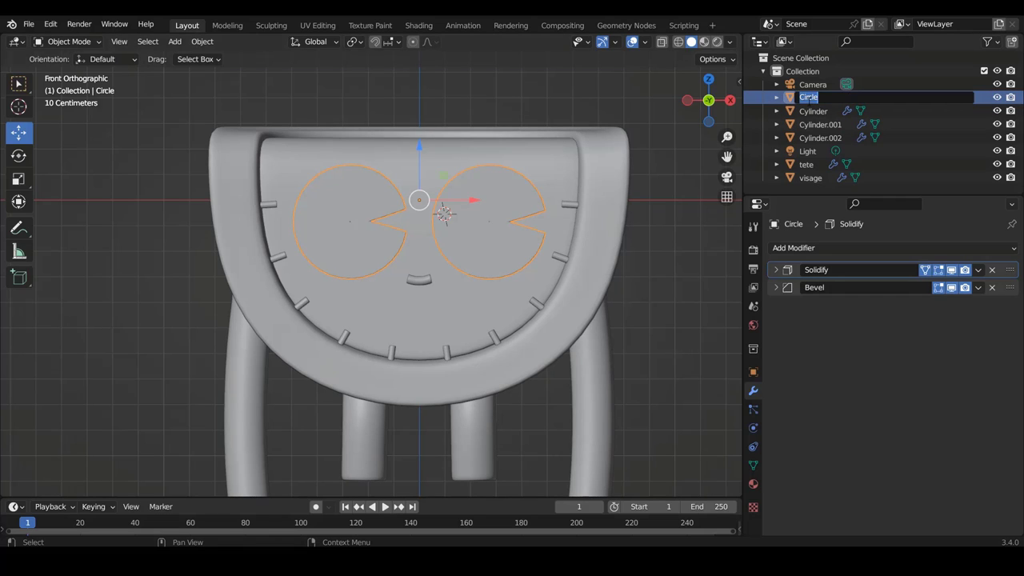
text(eye)
key(Return)
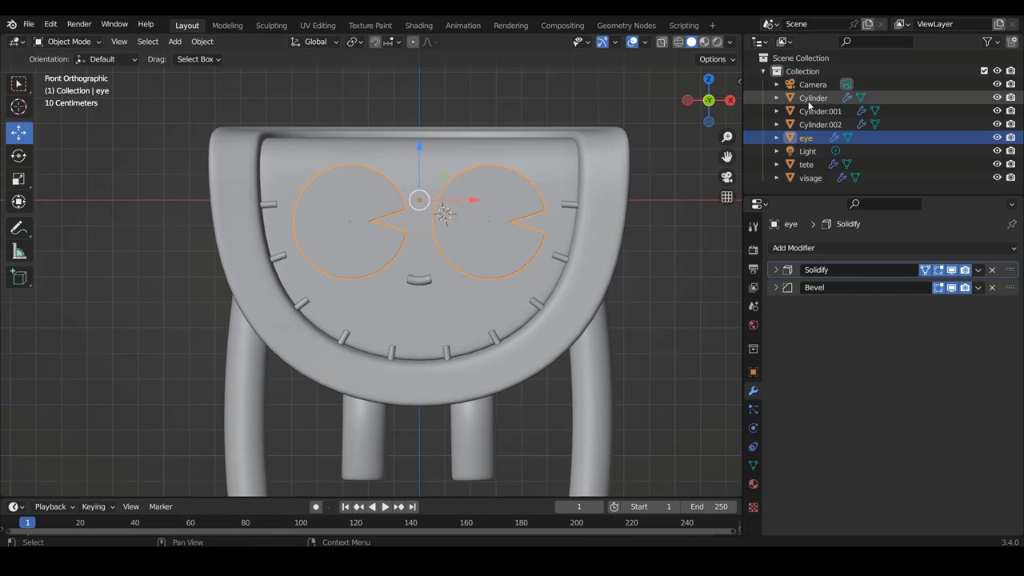
click(414, 283)
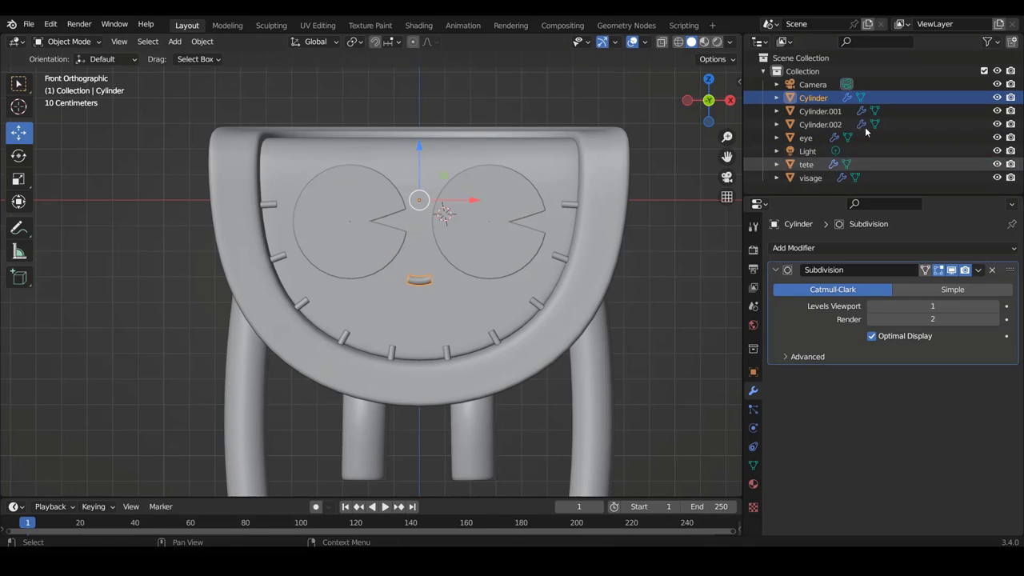
double_click(815, 97)
text(b)
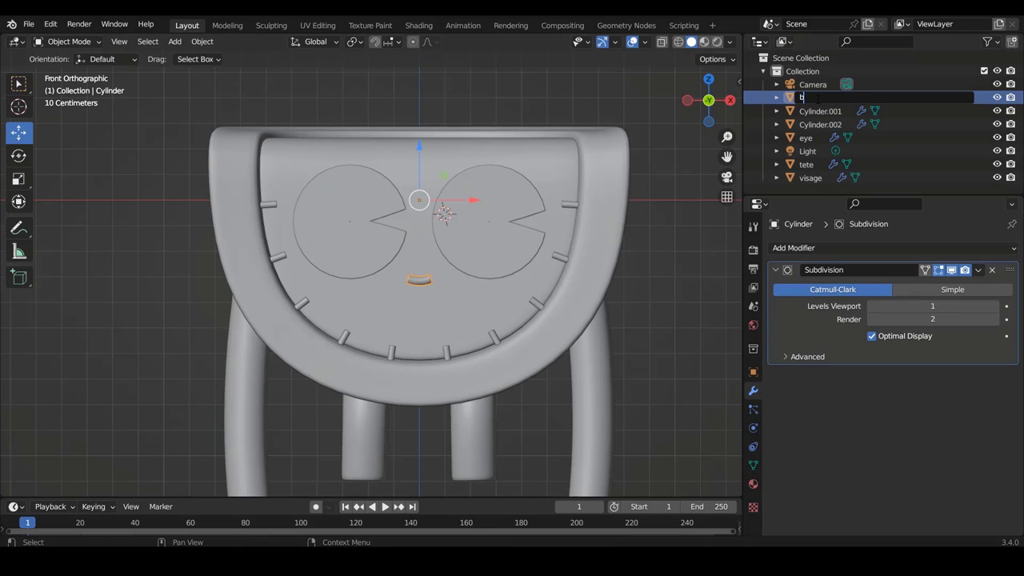
text(ouche)
key(Return)
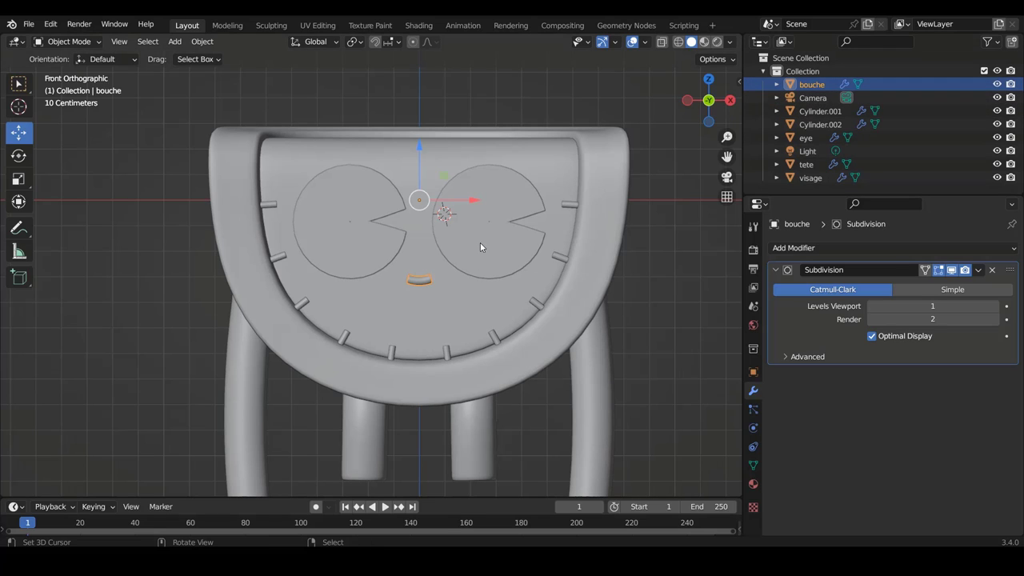
Step: Rename the tick-mark object Cylinder.001 to design
click(532, 311)
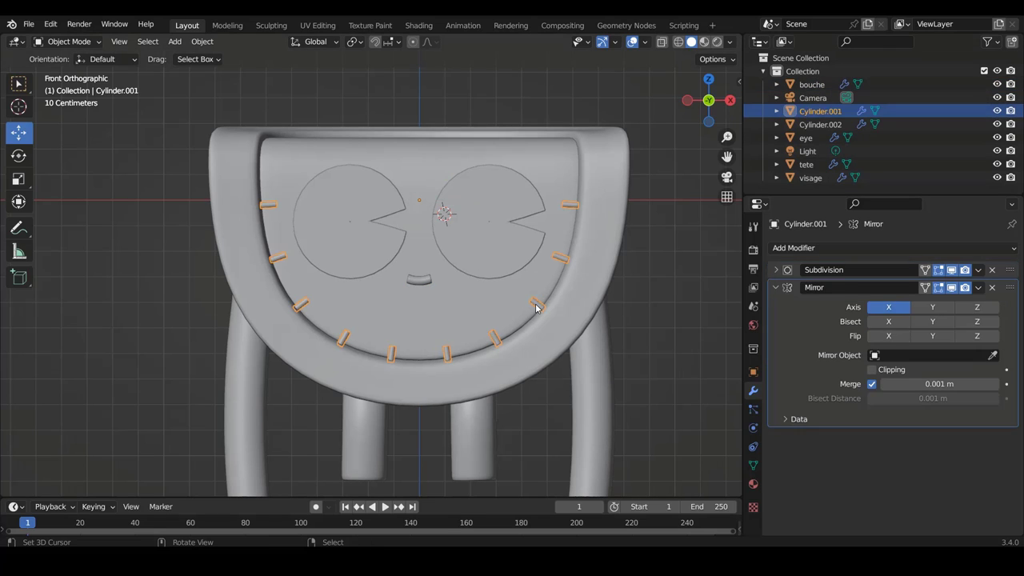
double_click(818, 110)
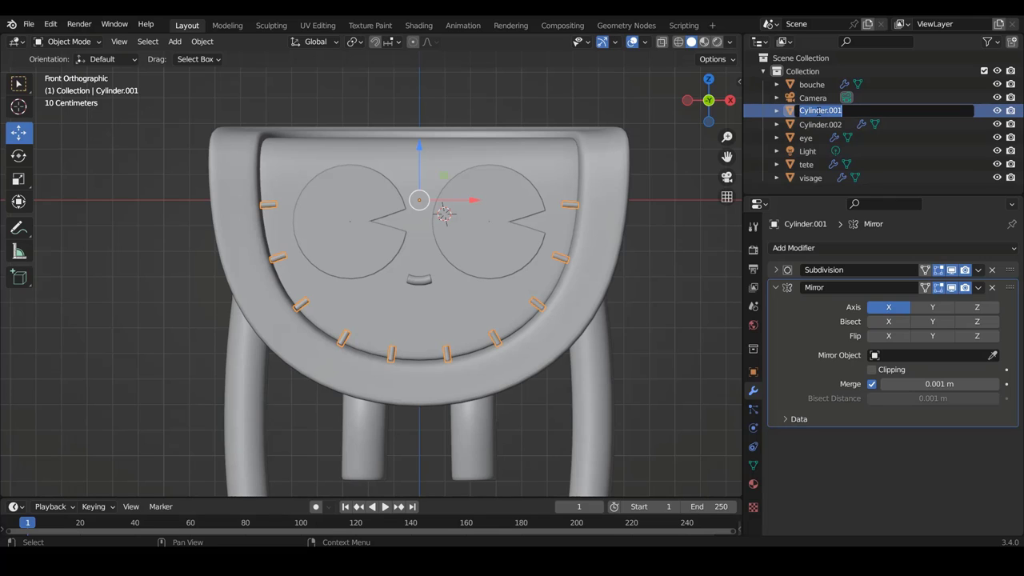
text(c)
text(ign)
key(Return)
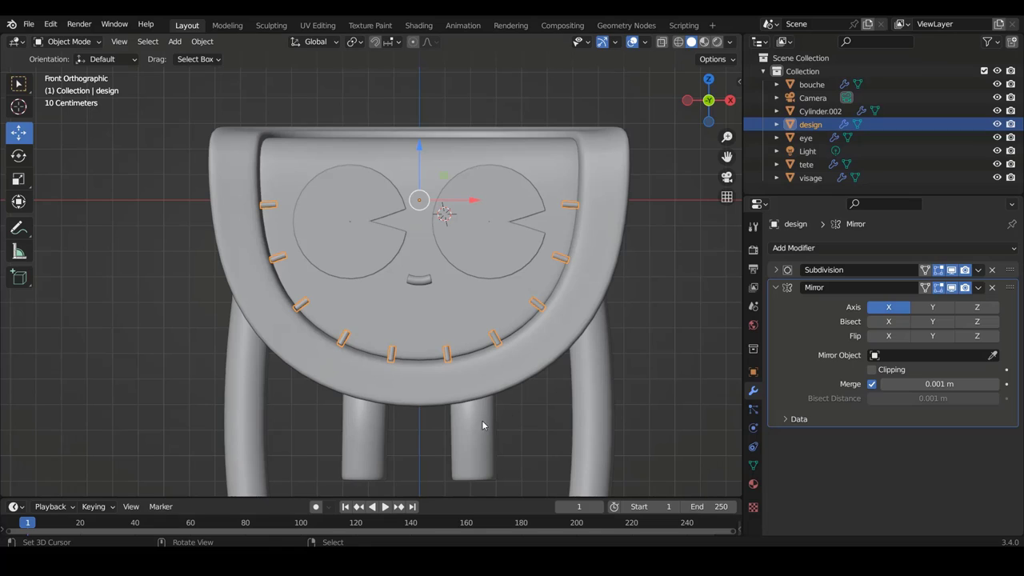
Step: Rename Cylinder.002 to 'jambes et les bras'
click(473, 436)
double_click(813, 110)
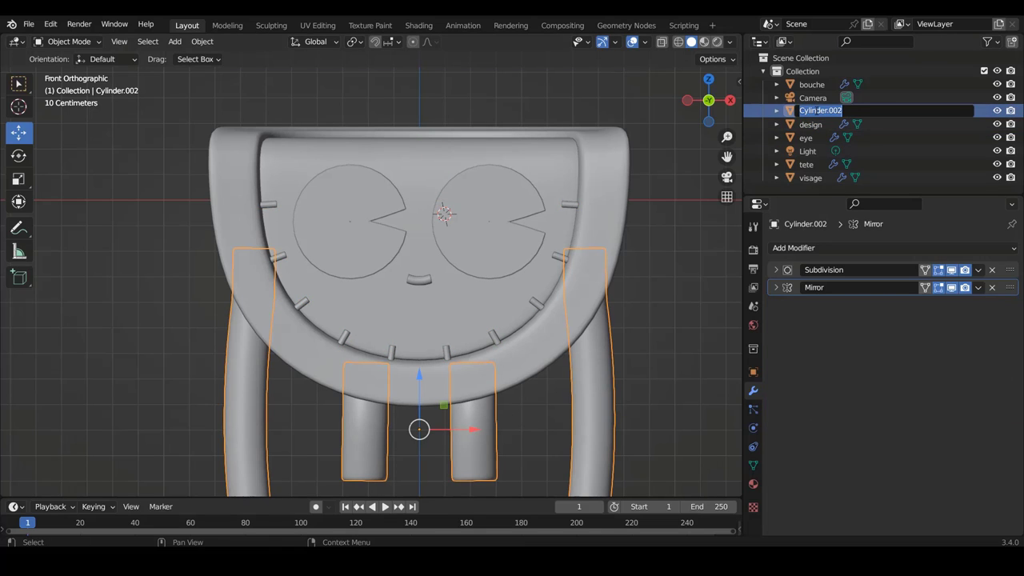
text(ja)
key(BackSpace)
text(bes)
text( et les ma)
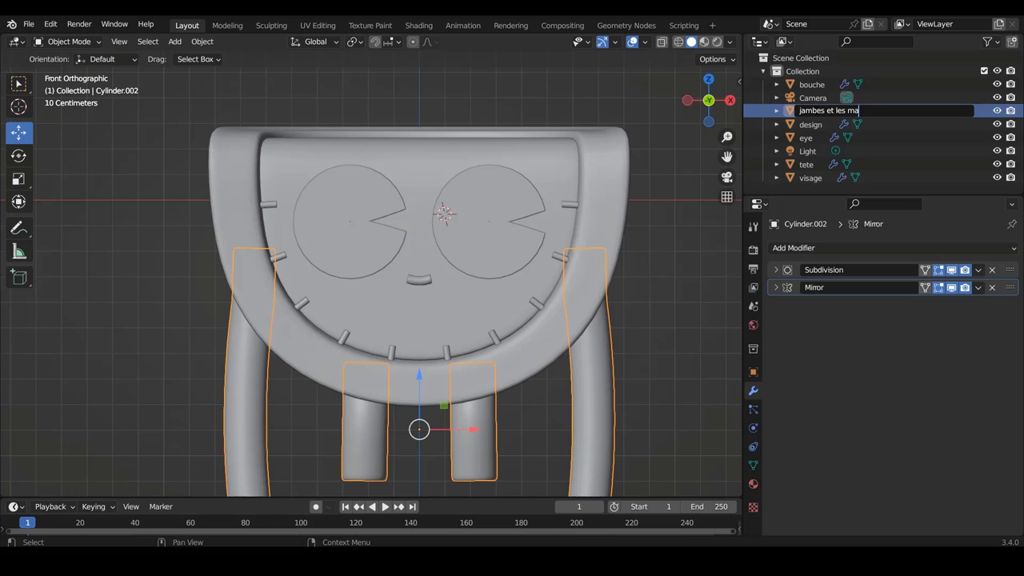
key(BackSpace)
key(BackSpace)
key(BackSpace)
text(bra)
key(Return)
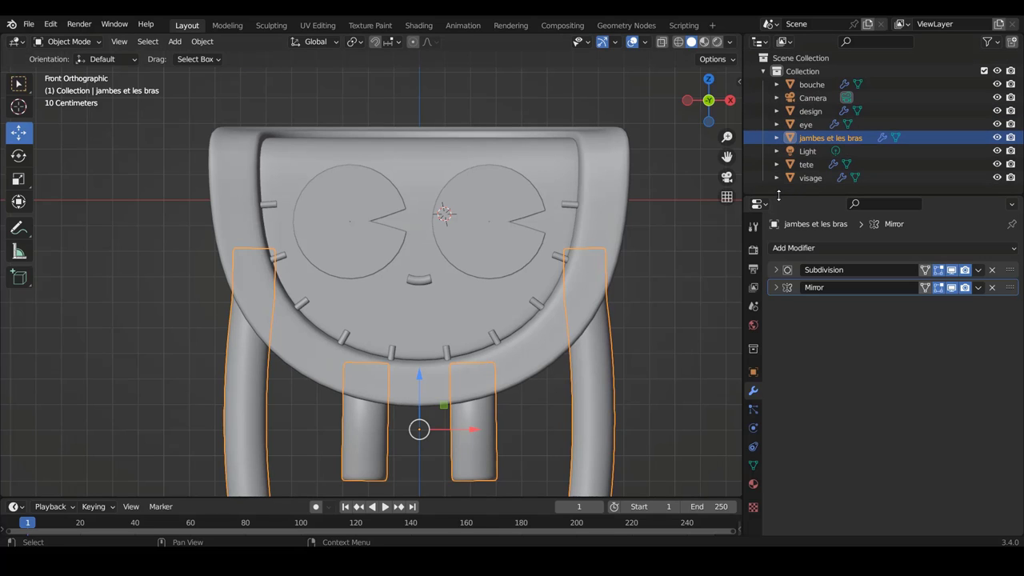
Step: Select tete, jambes et les bras, design, eye and bouche together
drag(780, 197, 781, 274)
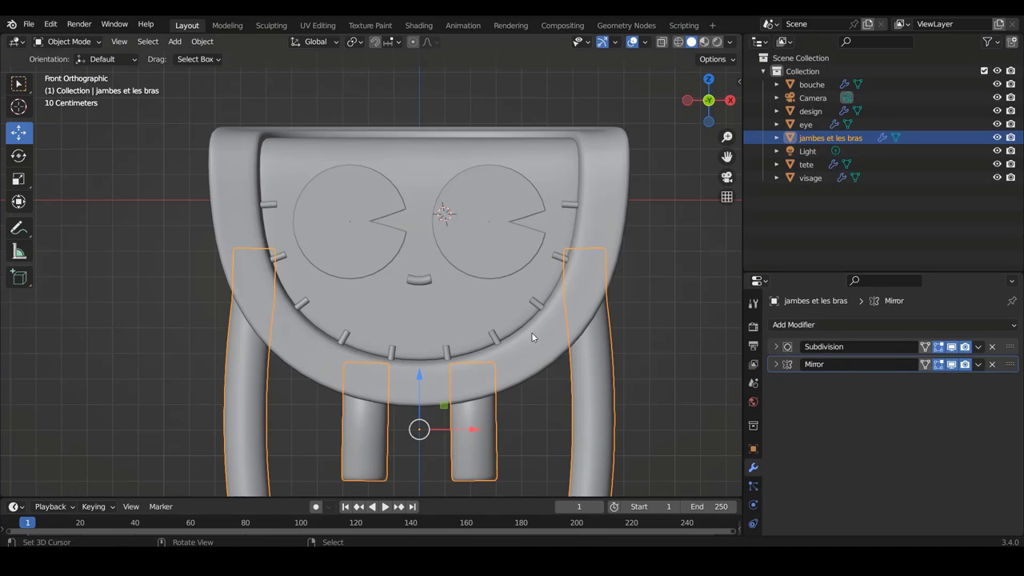
click(506, 357)
shift+click(587, 392)
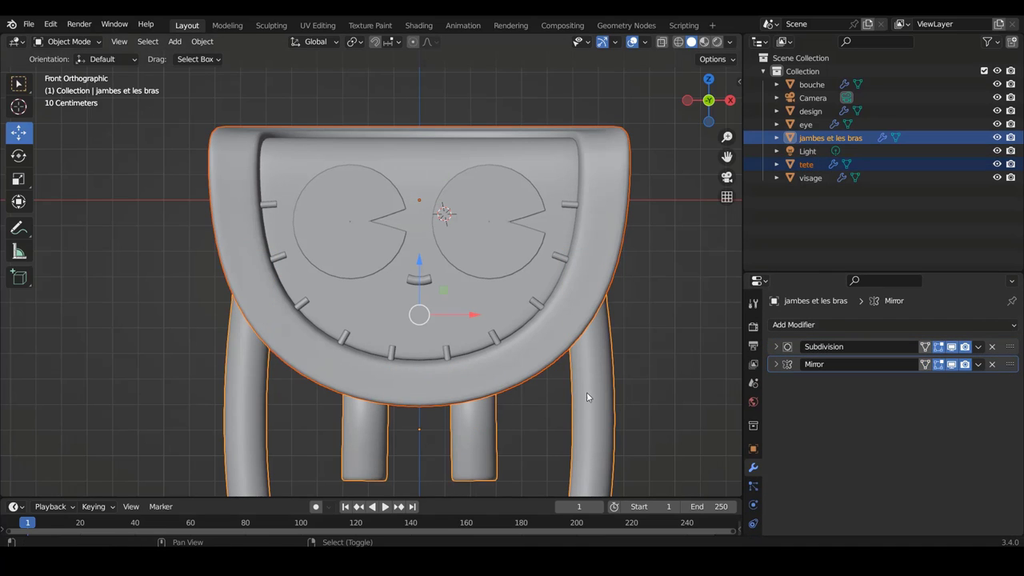
shift+click(535, 302)
shift+click(516, 273)
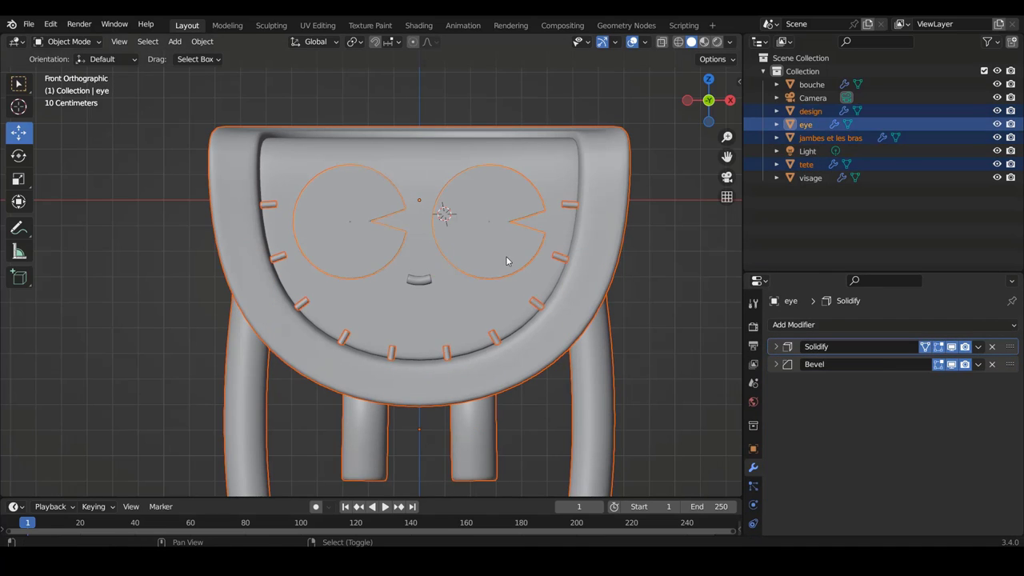
shift+click(426, 282)
Step: Move the selected parts into a new collection named PERSONNAGE and collapse it
key(m)
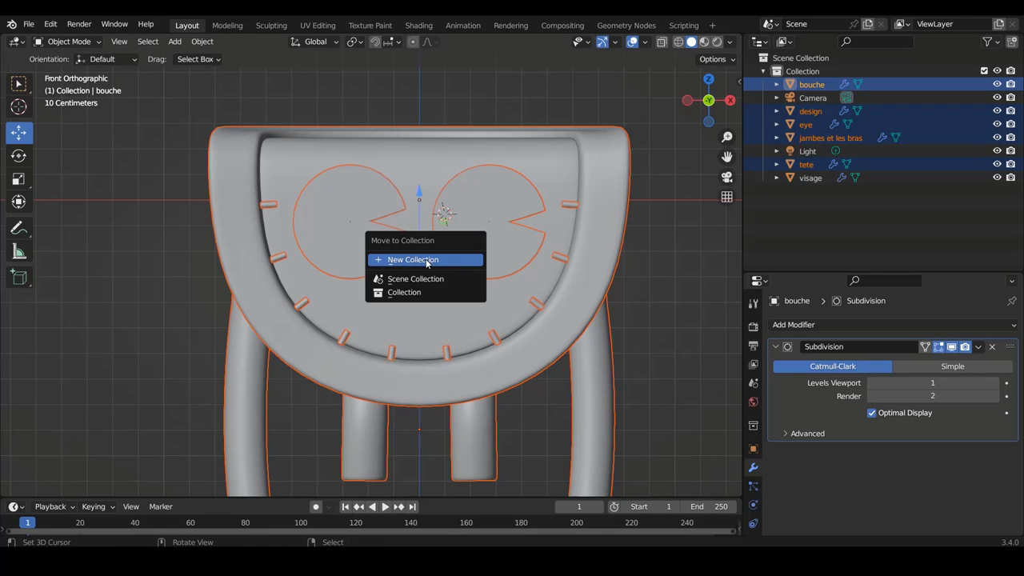
click(428, 261)
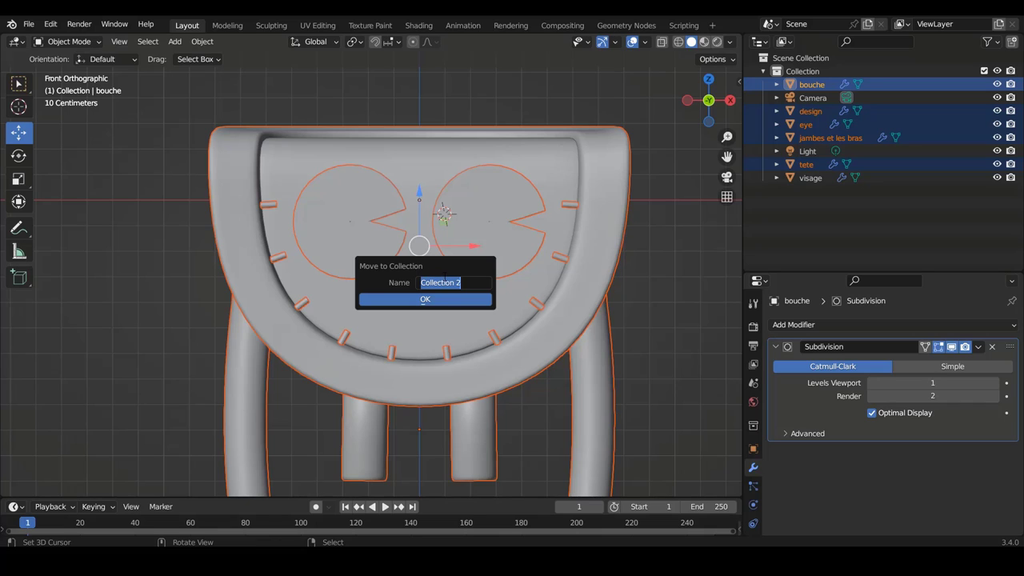
text(per)
text(so)
key(BackSpace)
key(BackSpace)
key(BackSpace)
key(BackSpace)
key(BackSpace)
text(PERSO)
text(NNAGE)
click(424, 301)
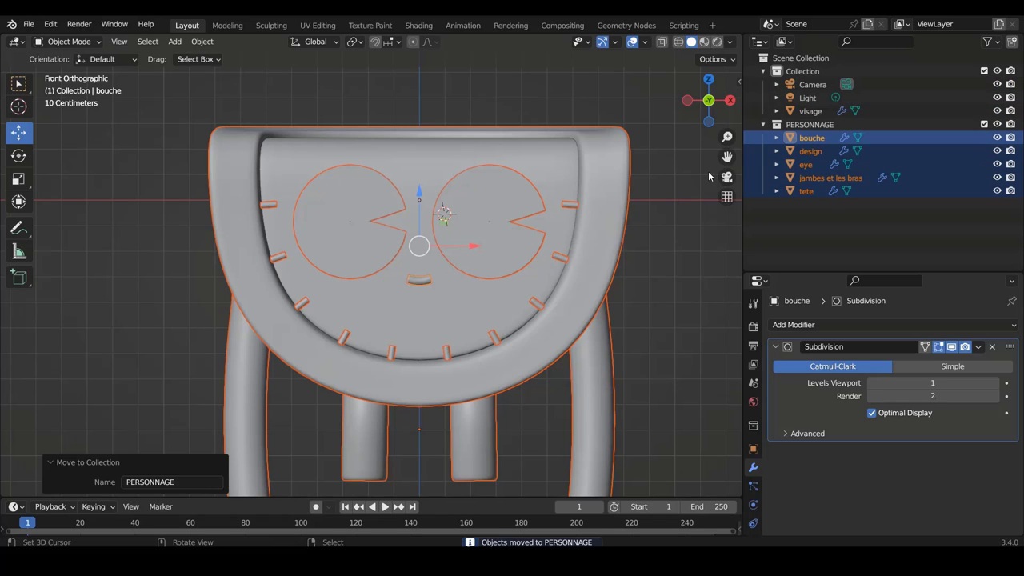
click(776, 124)
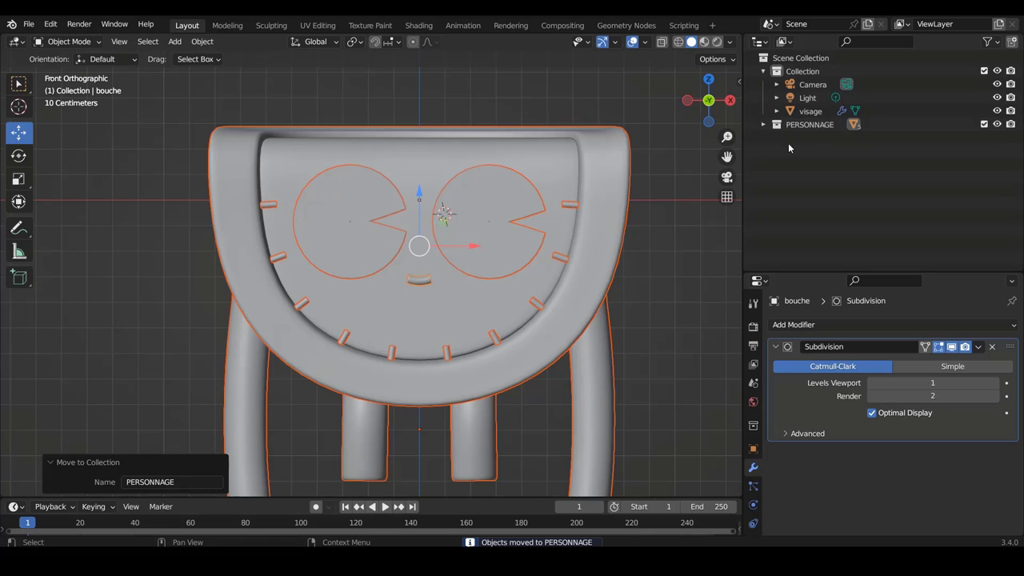
Step: Drag visage onto the PERSONNAGE collection in the Outliner
click(808, 113)
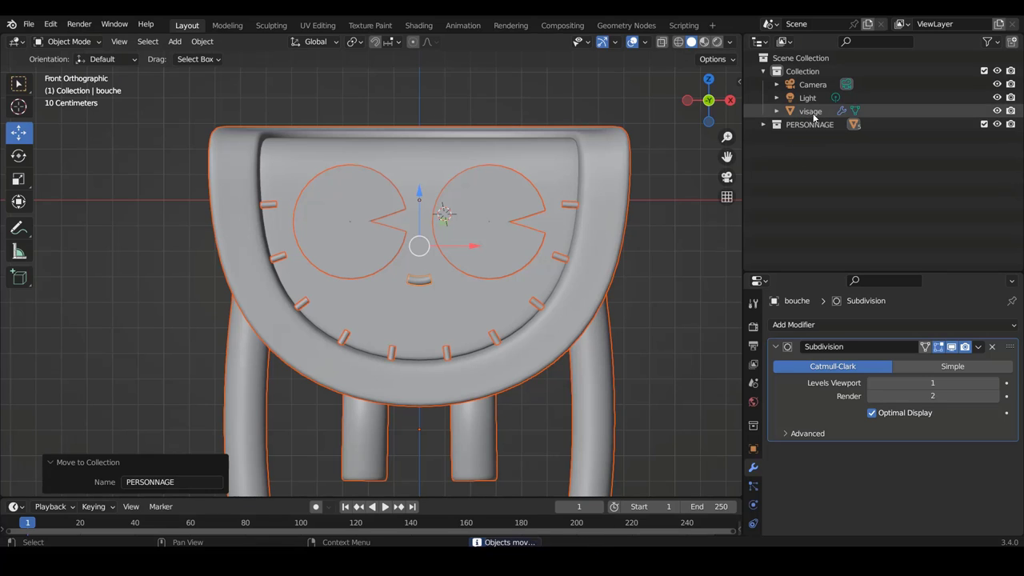
drag(809, 112, 805, 124)
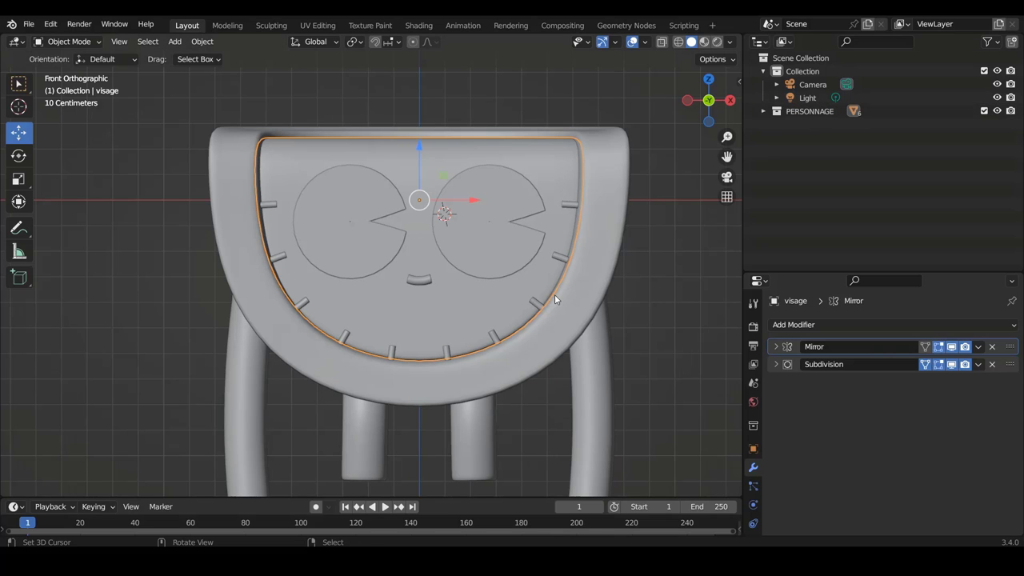
key(alt+a)
Step: Box-select the whole character, open Move to Collection, then cancel and deselect everything
scroll(530, 282, down, 2)
scroll(448, 288, down, 2)
scroll(369, 293, up, 1)
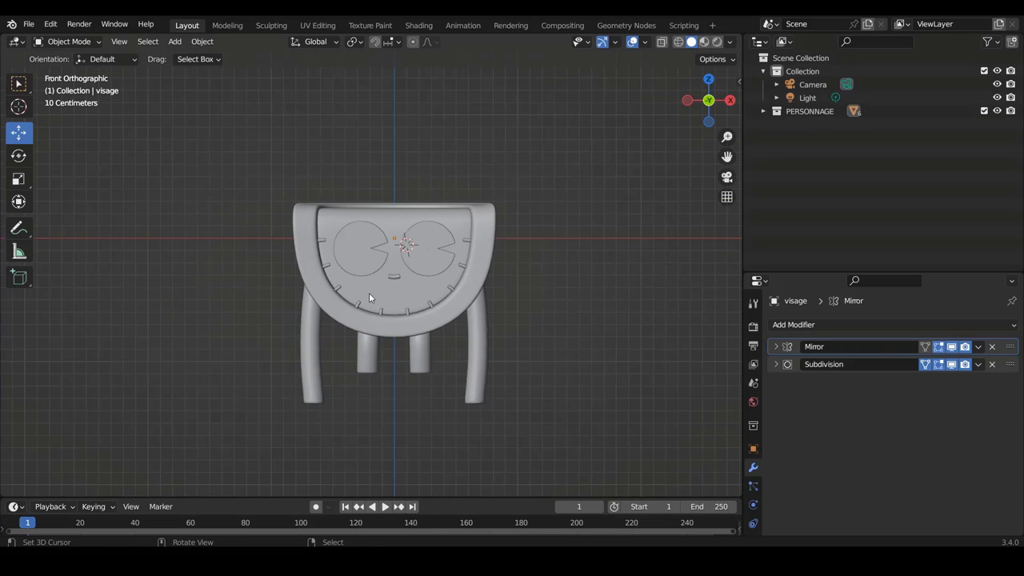
scroll(240, 240, up, 1)
key(b)
drag(128, 141, 613, 490)
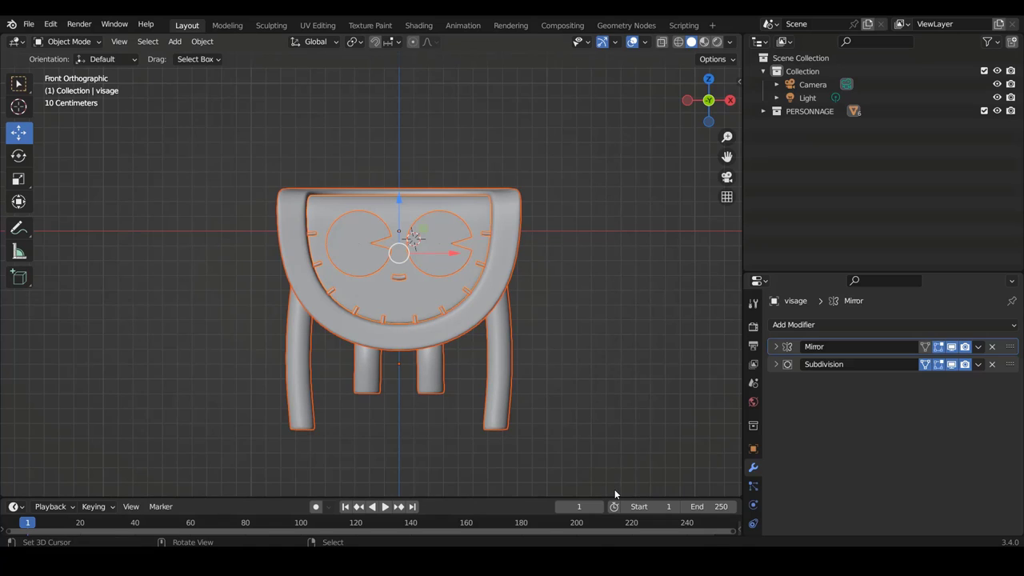
key(m)
key(alt+a)
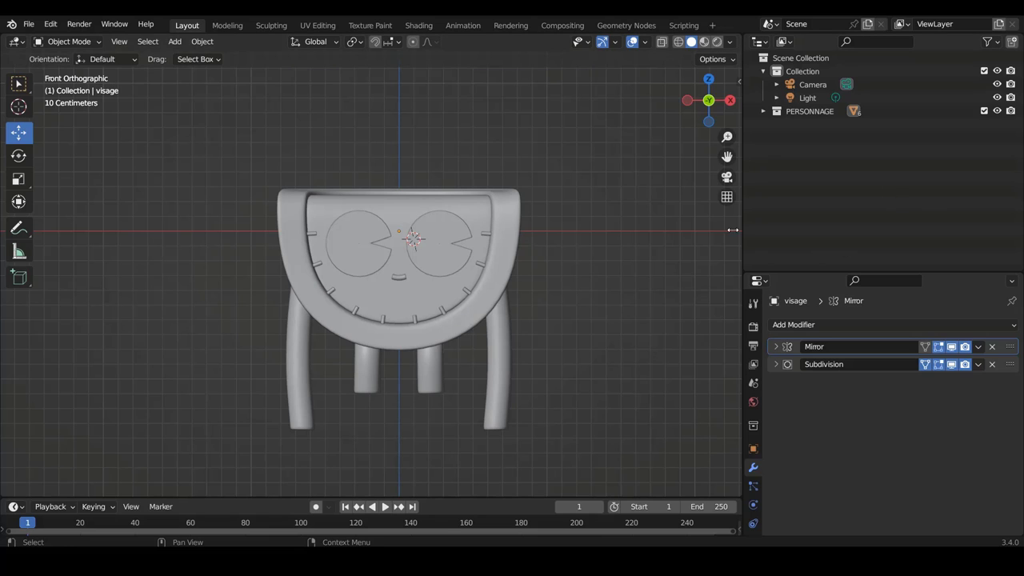
Step: Delete the old camera and light from the scene
click(808, 99)
click(812, 87)
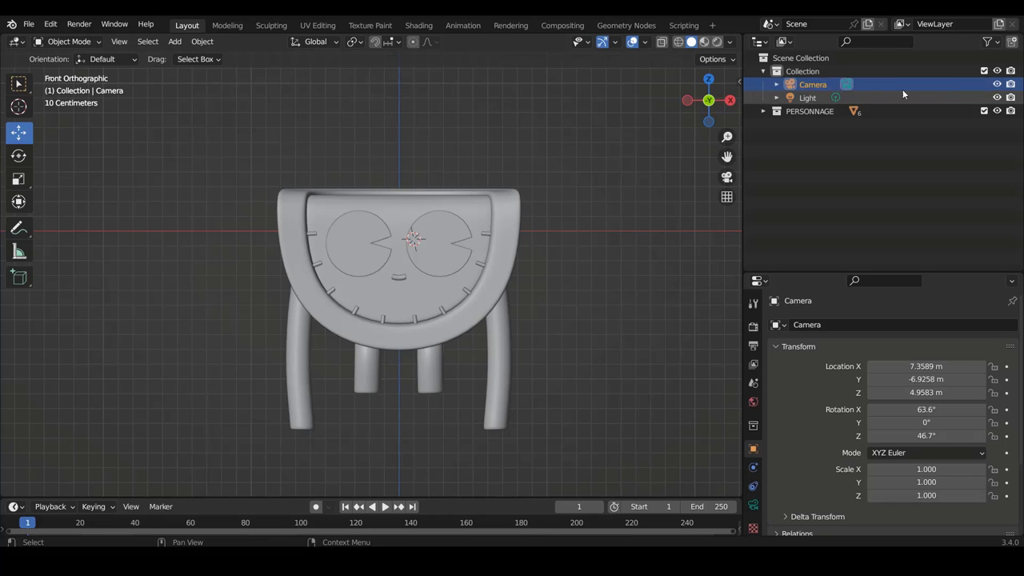
scroll(591, 204, down, 5)
scroll(581, 200, down, 2)
mouse_move(581, 200)
middle_down()
mouse_move(361, 211)
mouse_move(453, 210)
middle_up()
middle_drag(299, 197, 386, 222)
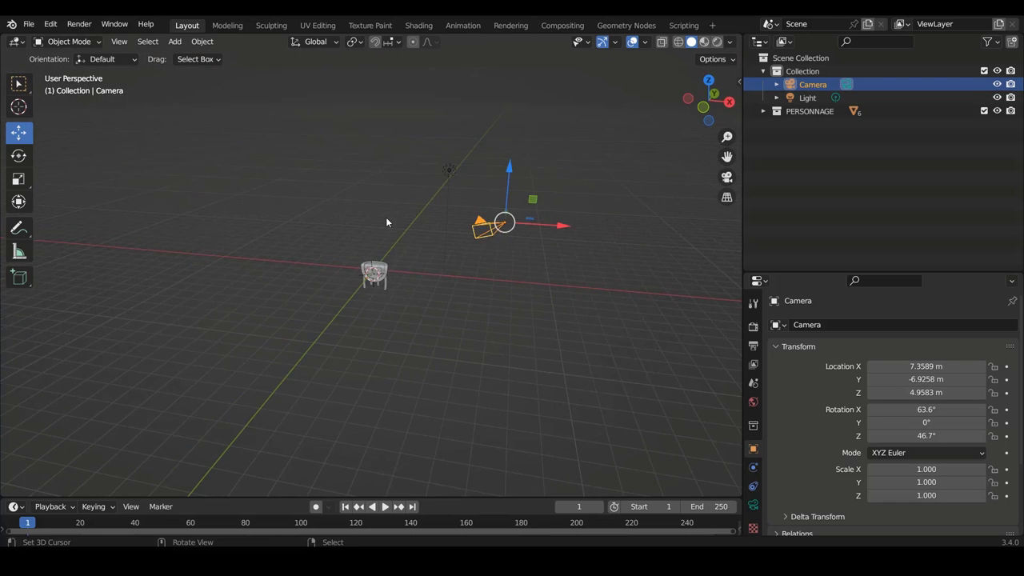
click(449, 170)
shift+click(487, 224)
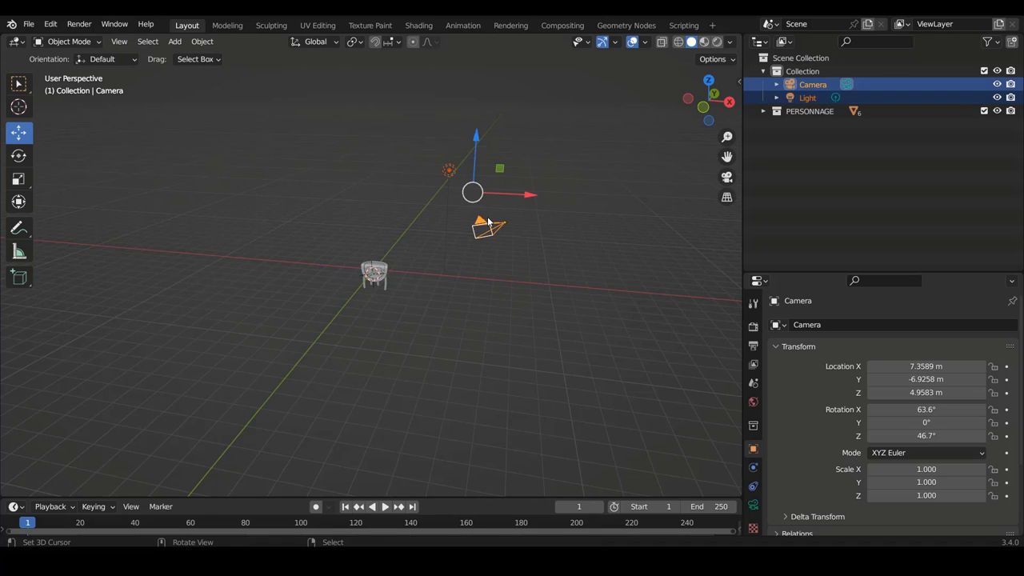
key(Delete)
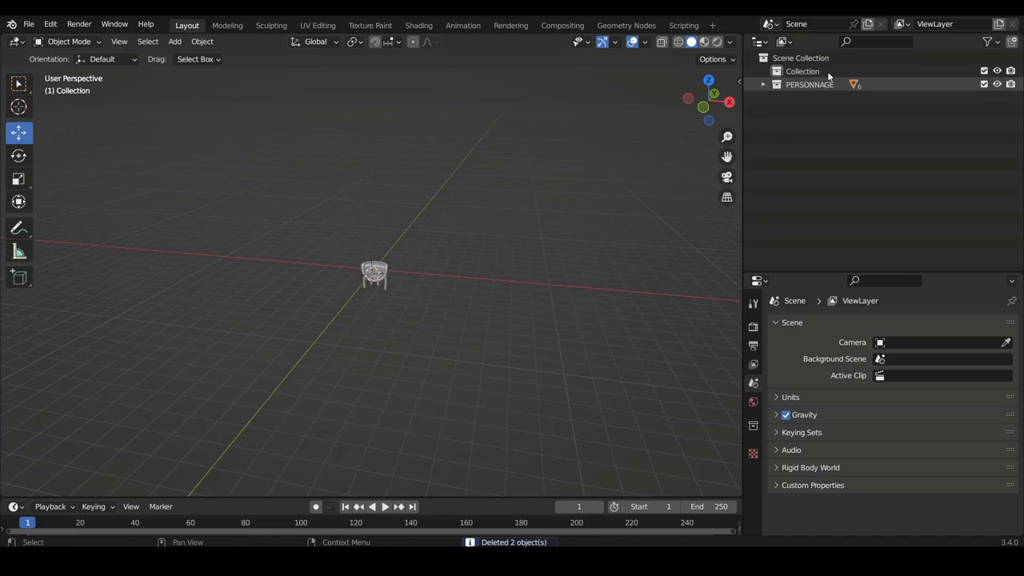
Step: Make Collection the active collection and switch to the front view
click(805, 72)
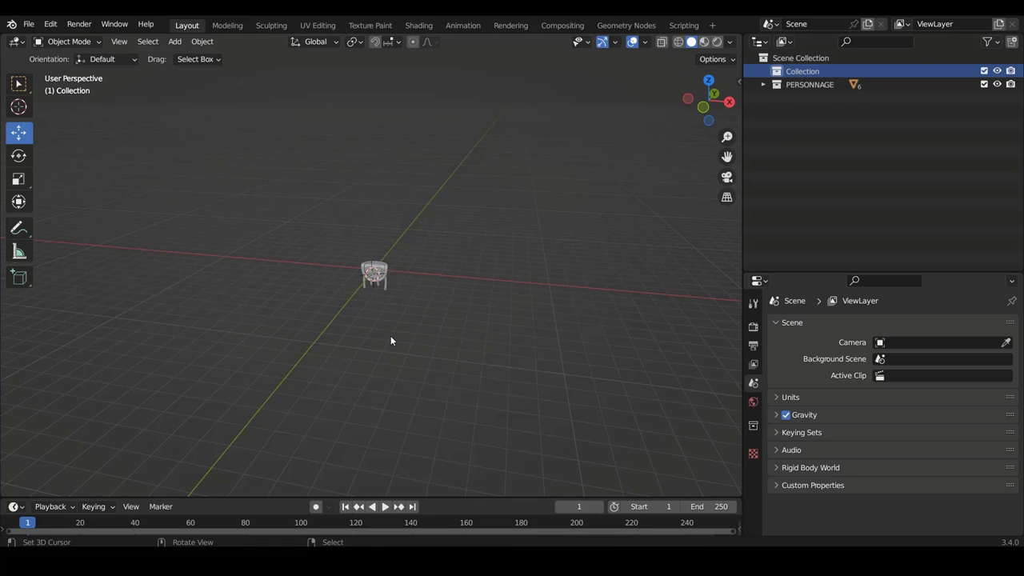
key(KP_1)
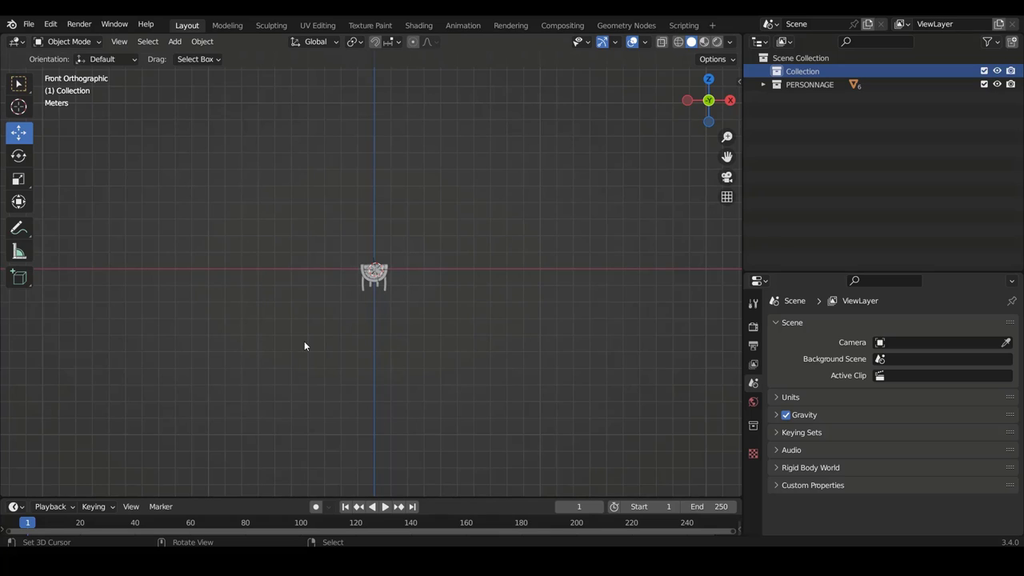
scroll(368, 312, up, 10)
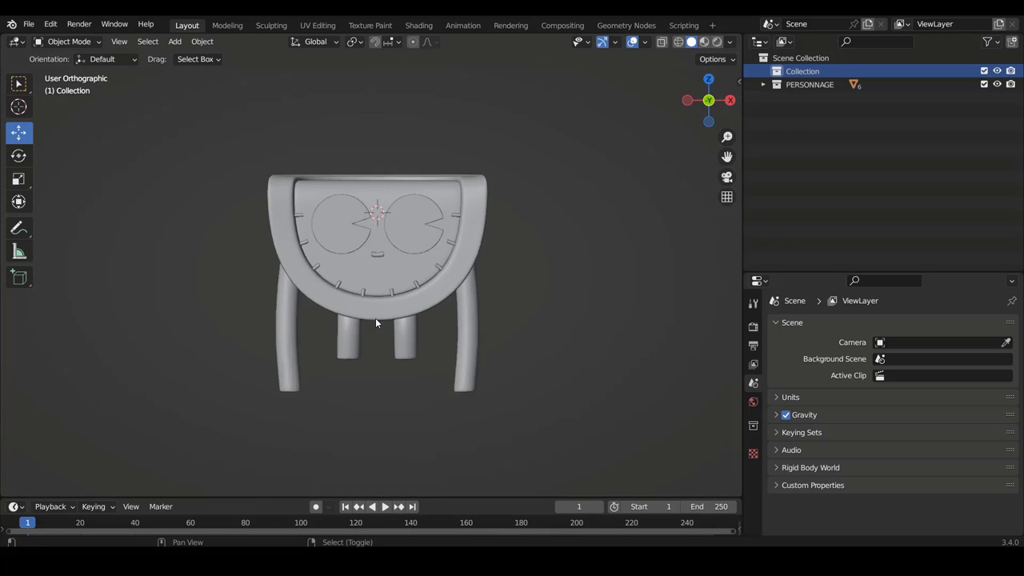
key(KP_1)
scroll(376, 316, up, 2)
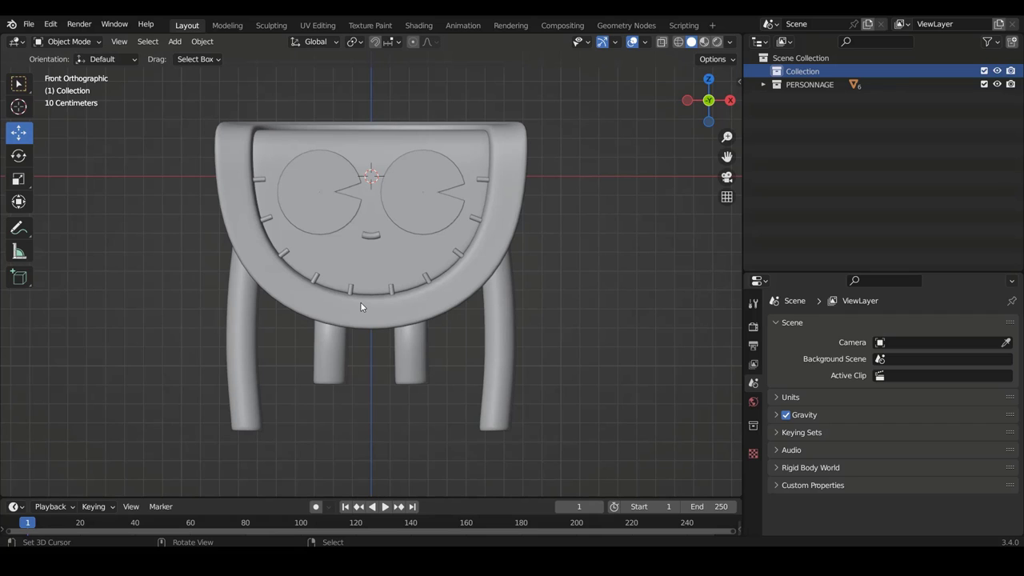
Step: Add a new camera and pull it back to Y −3.1981 m, facing the planter from the front
key(shift+a)
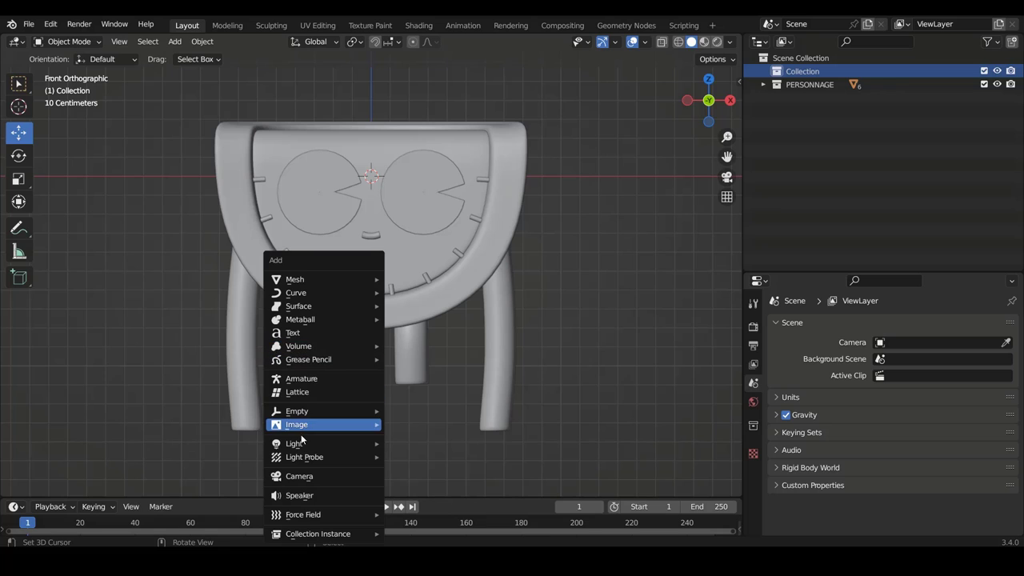
mouse_move(297, 425)
click(314, 476)
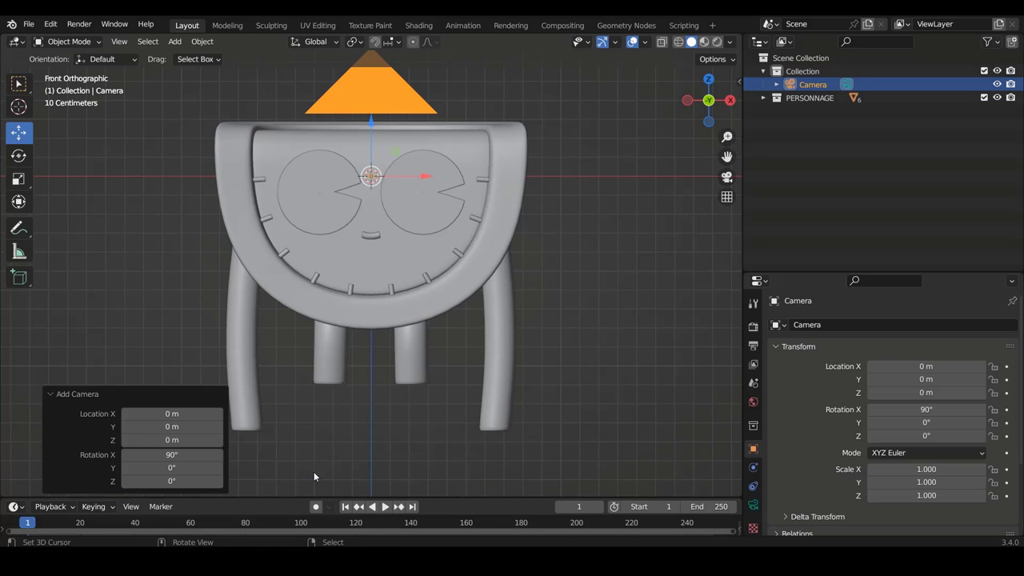
scroll(376, 301, down, 5)
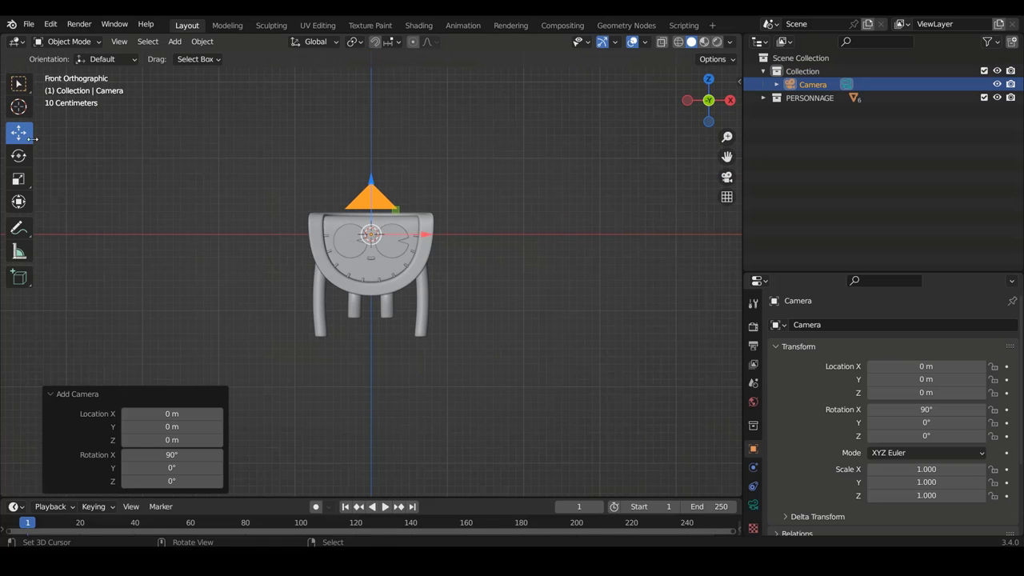
mouse_move(313, 159)
middle_down()
mouse_move(196, 211)
mouse_move(402, 237)
middle_up()
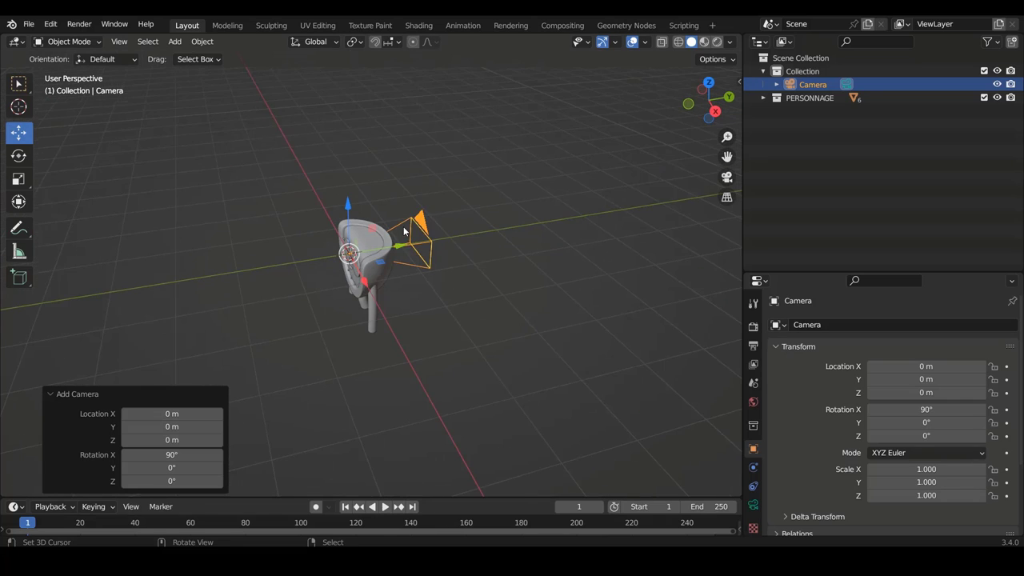
drag(390, 240, 172, 310)
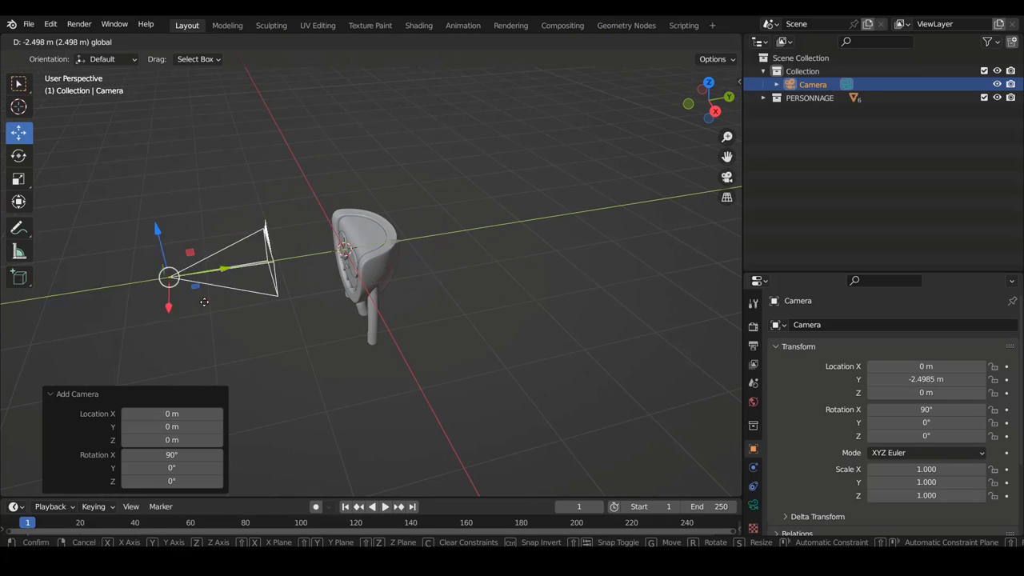
key(KP_1)
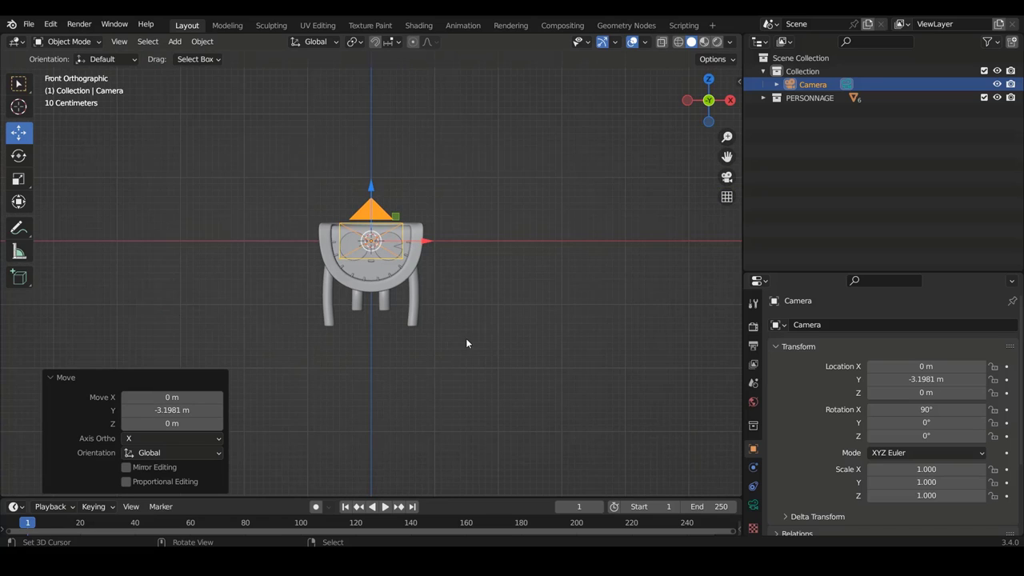
drag(783, 272, 783, 158)
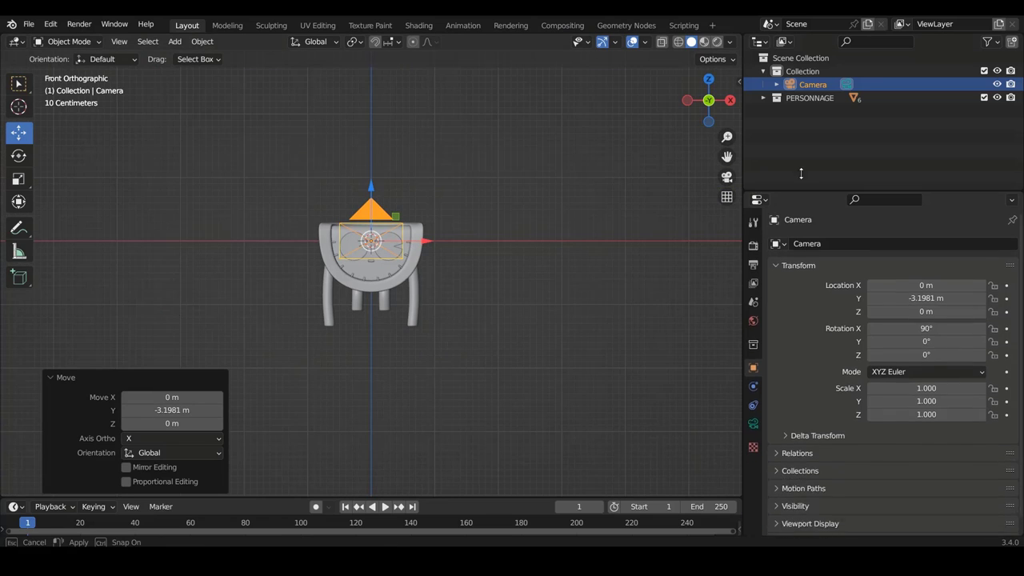
Step: Set the new camera's lens type to Orthographic (scale 6.000) and show the output format settings
click(752, 391)
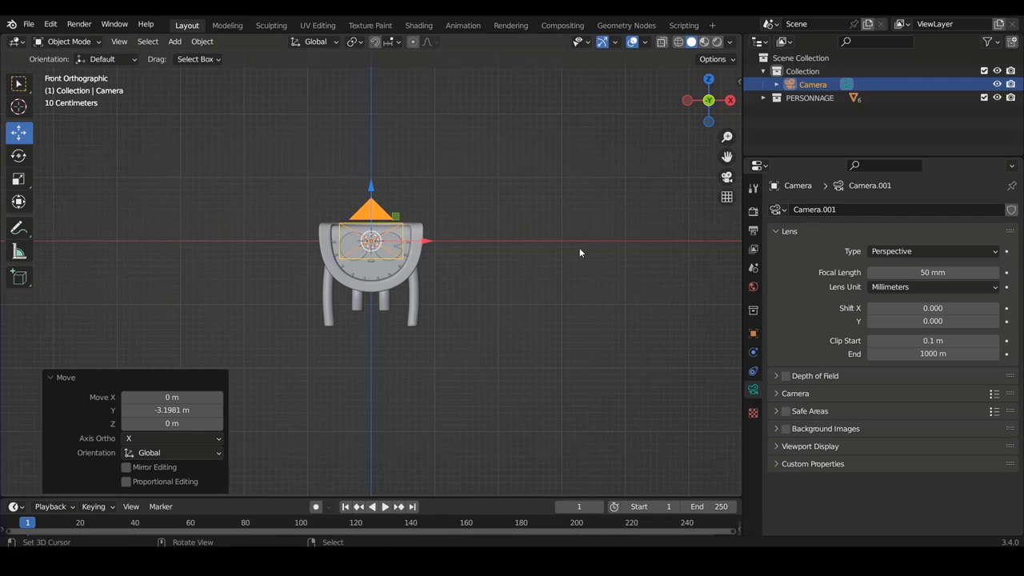
click(888, 251)
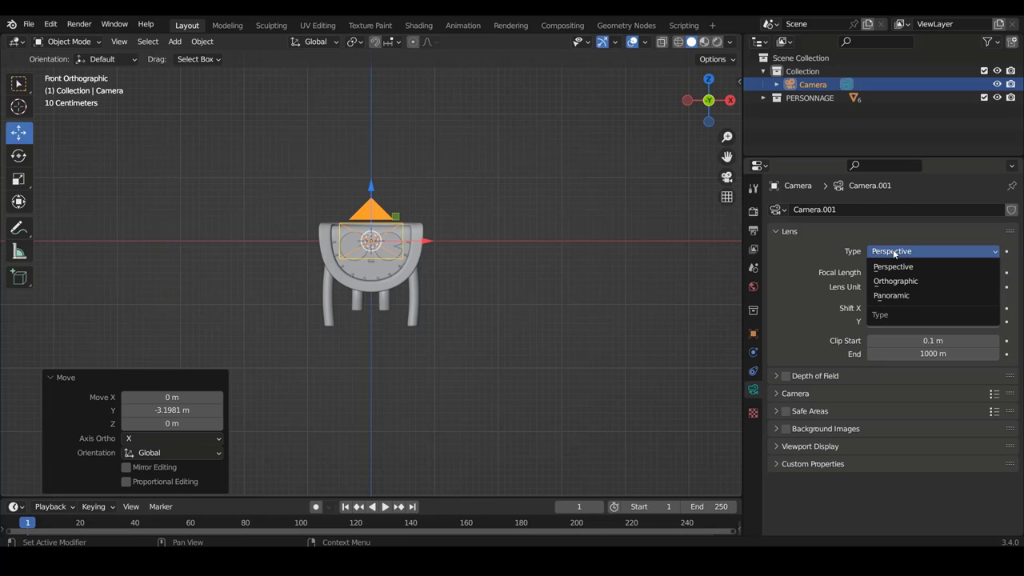
click(897, 281)
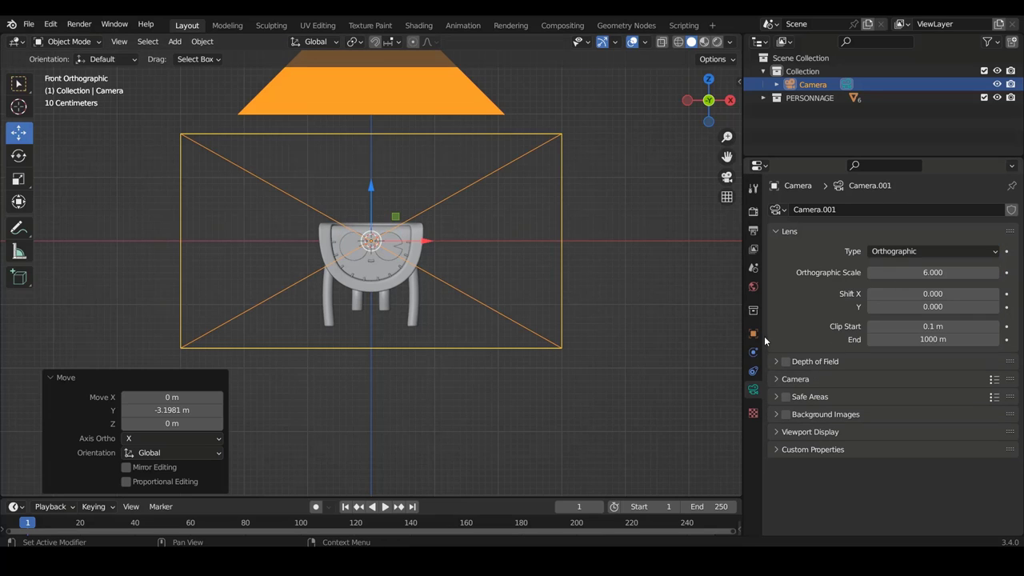
click(754, 232)
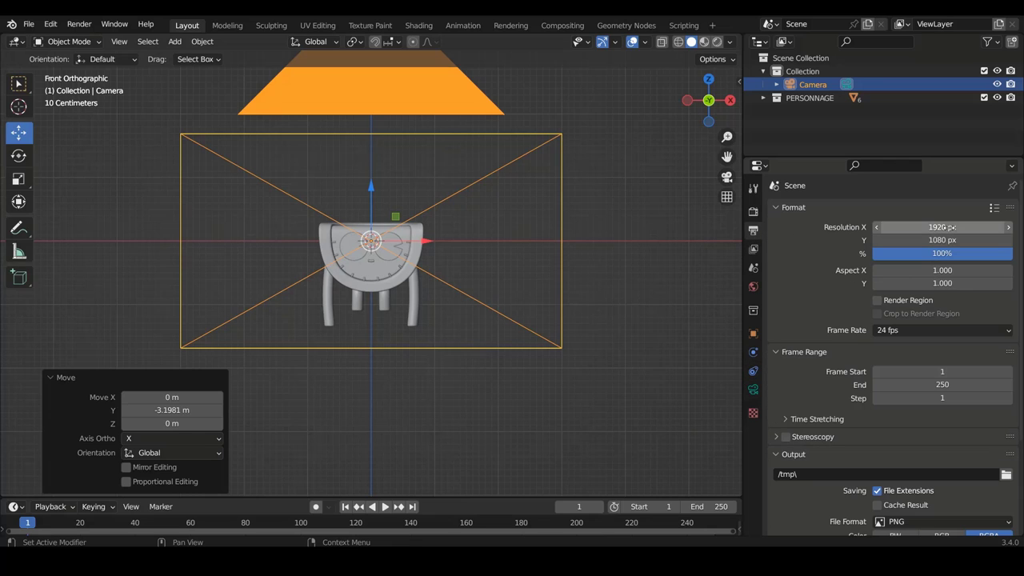
Step: Set the render resolution to 2000 × 2000 px and look through the camera
click(951, 227)
text(200)
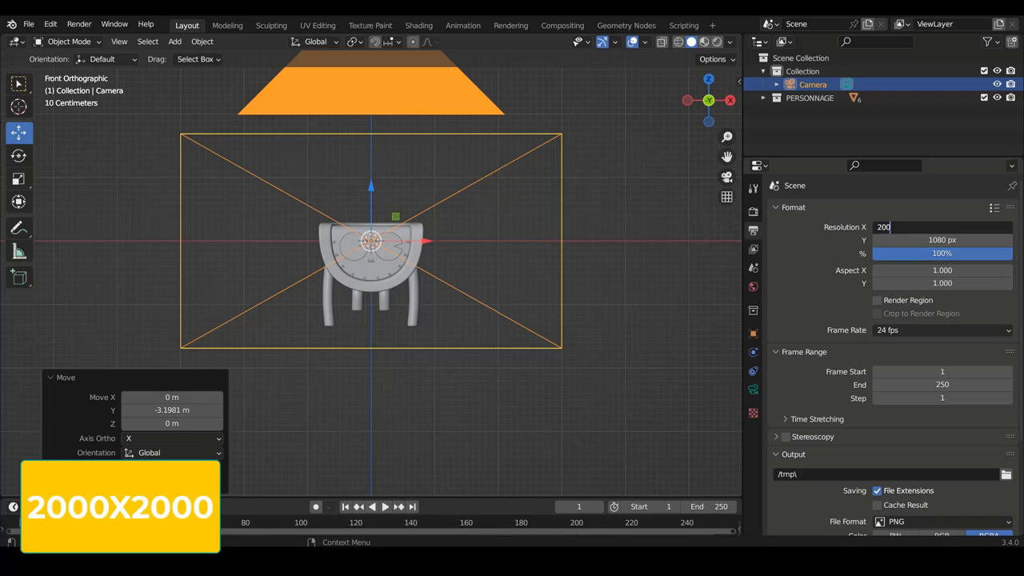
text(0)
key(Return)
click(943, 241)
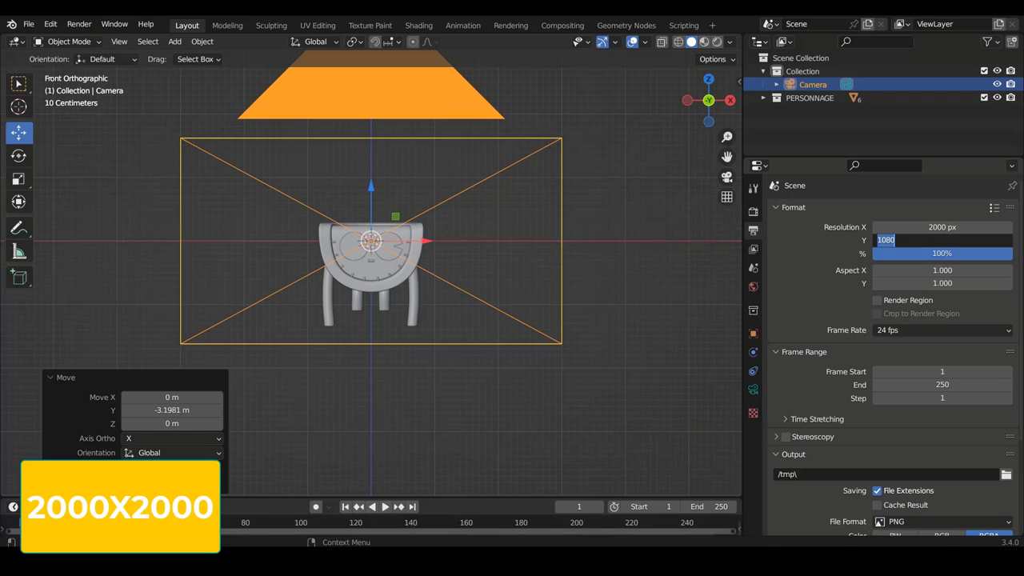
text(2000)
key(Return)
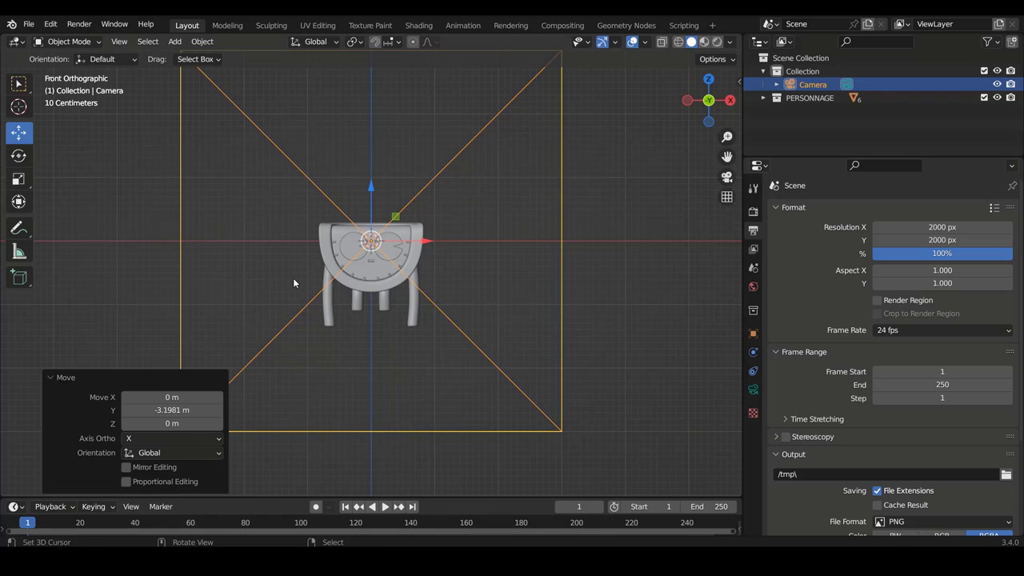
key(KP_0)
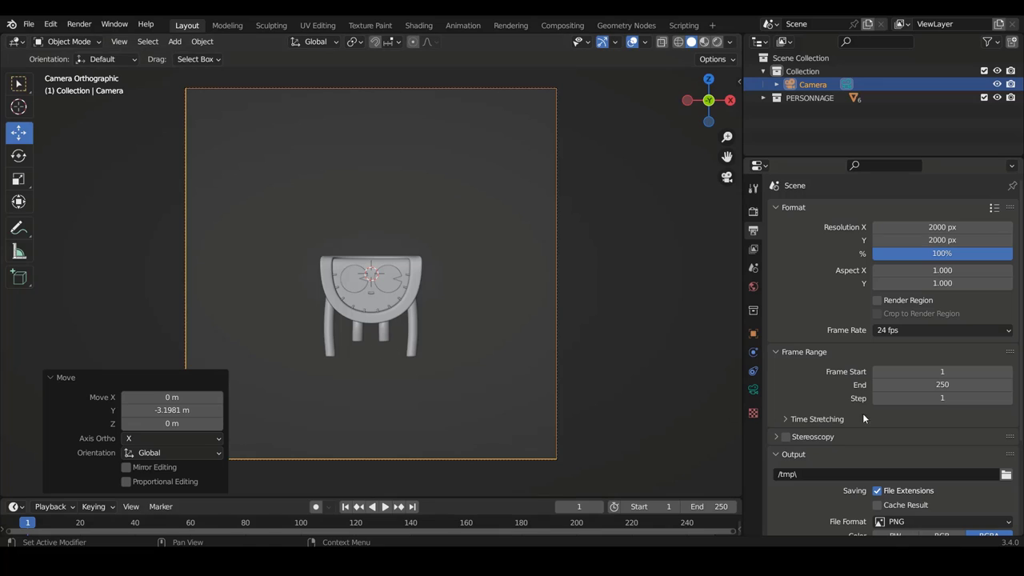
Step: Set the camera's orthographic scale to 2.110 and Shift Y to 0.004
click(753, 389)
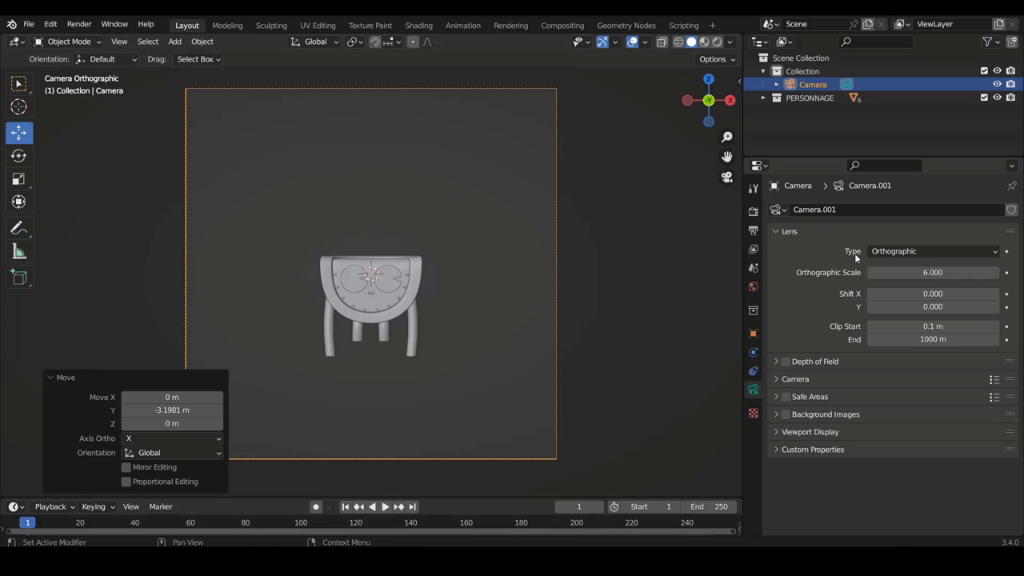
mouse_move(933, 272)
mouse_down()
mouse_move(992, 272)
mouse_move(889, 272)
mouse_up()
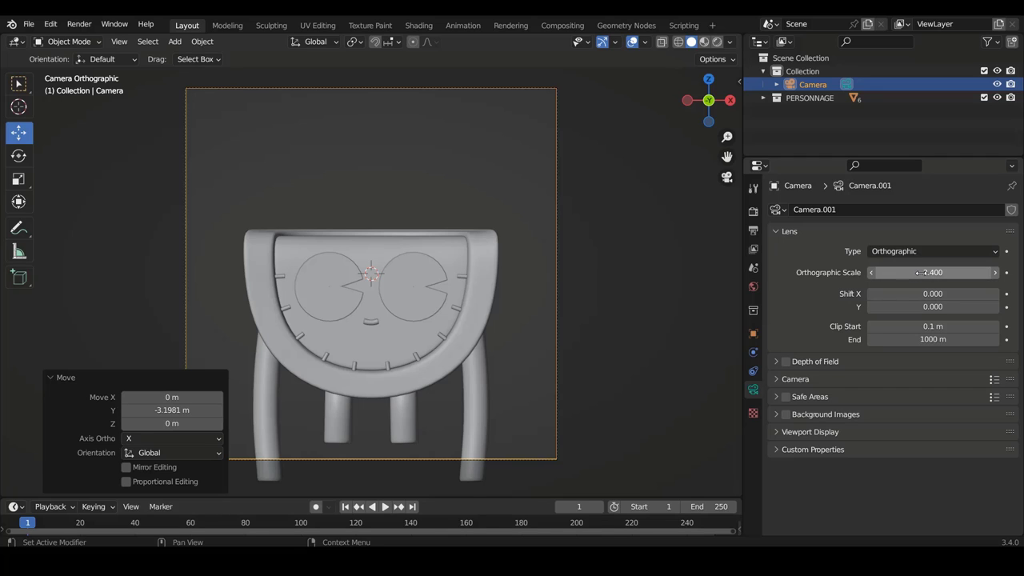
mouse_move(888, 272)
mouse_down()
mouse_move(876, 307)
mouse_move(904, 307)
mouse_up()
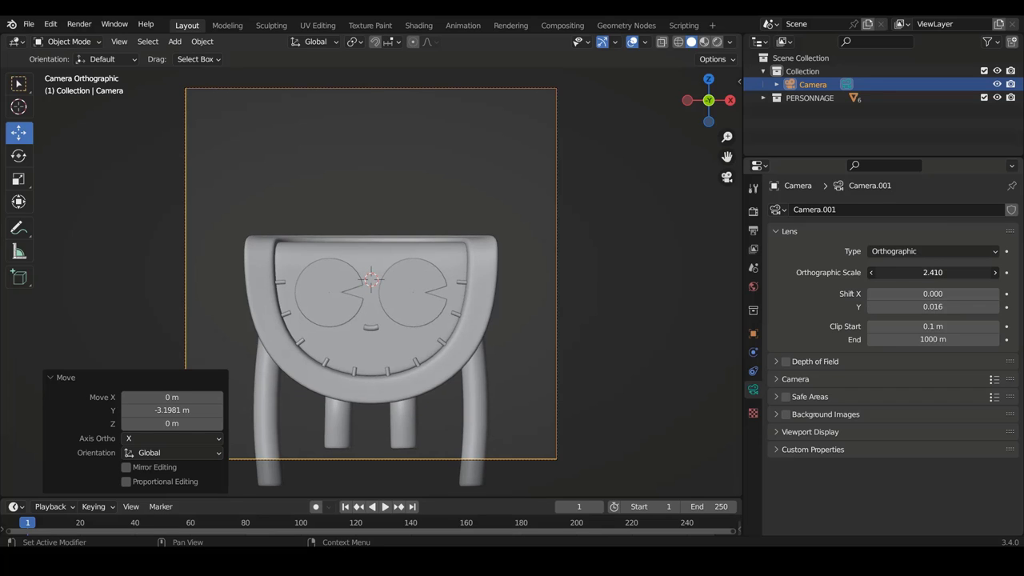
drag(905, 273, 888, 272)
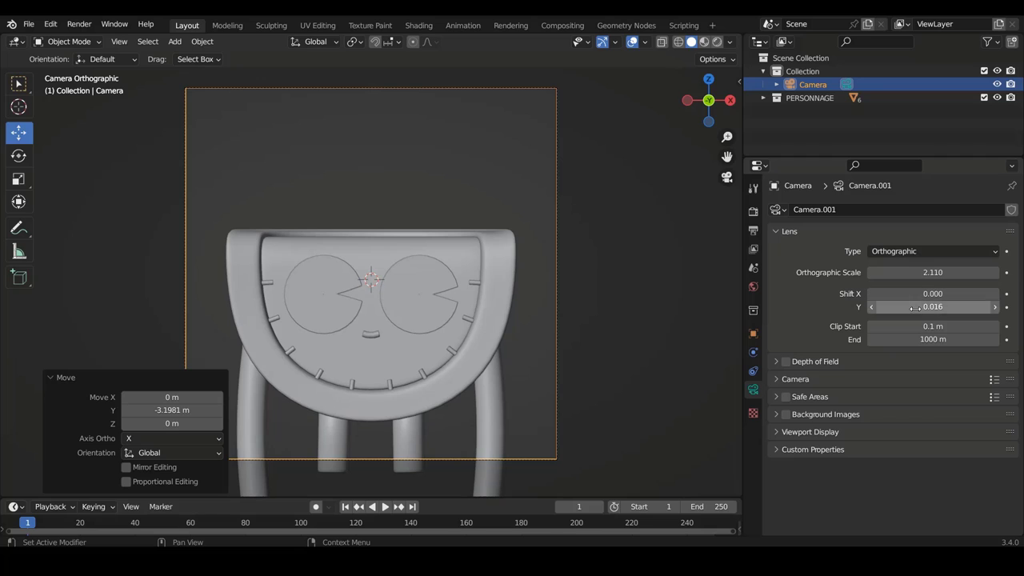
drag(914, 309, 901, 309)
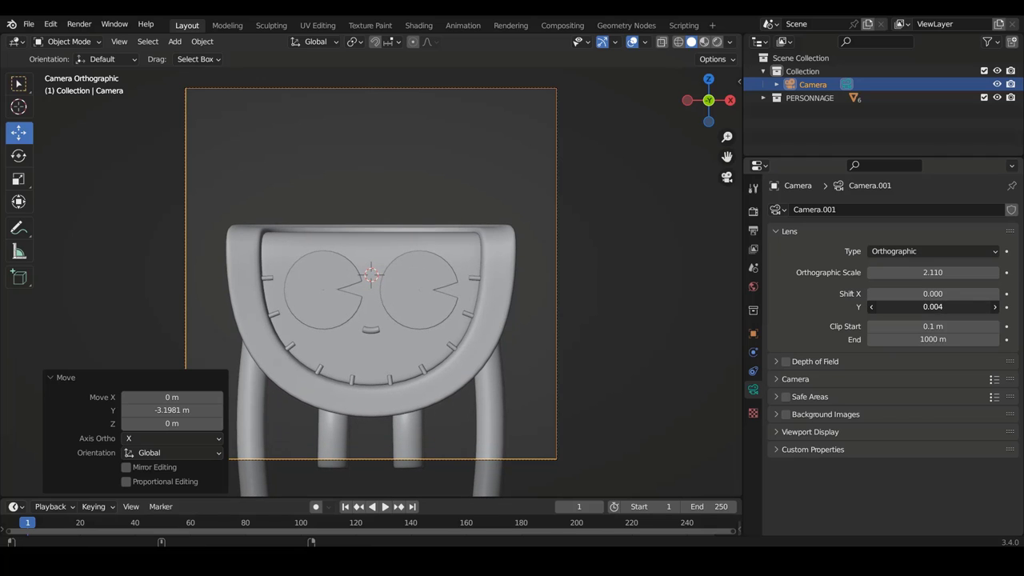
Step: Deselect the camera and zoom the viewport to check the framed planter
click(360, 188)
scroll(416, 239, down, 2)
scroll(383, 207, down, 1)
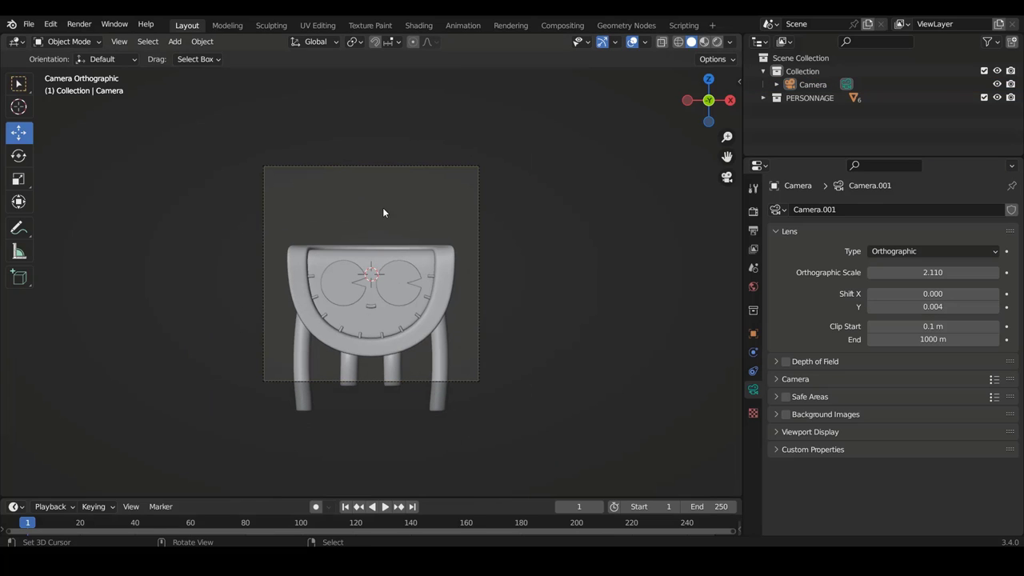
scroll(438, 228, up, 3)
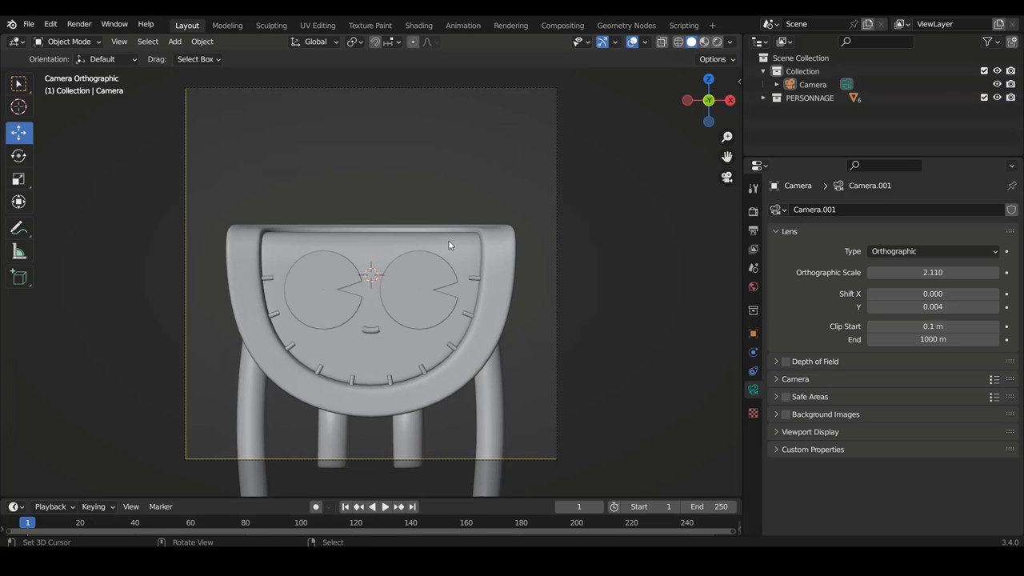
shift+scroll(433, 199, down, 2)
shift+scroll(434, 200, down, 2)
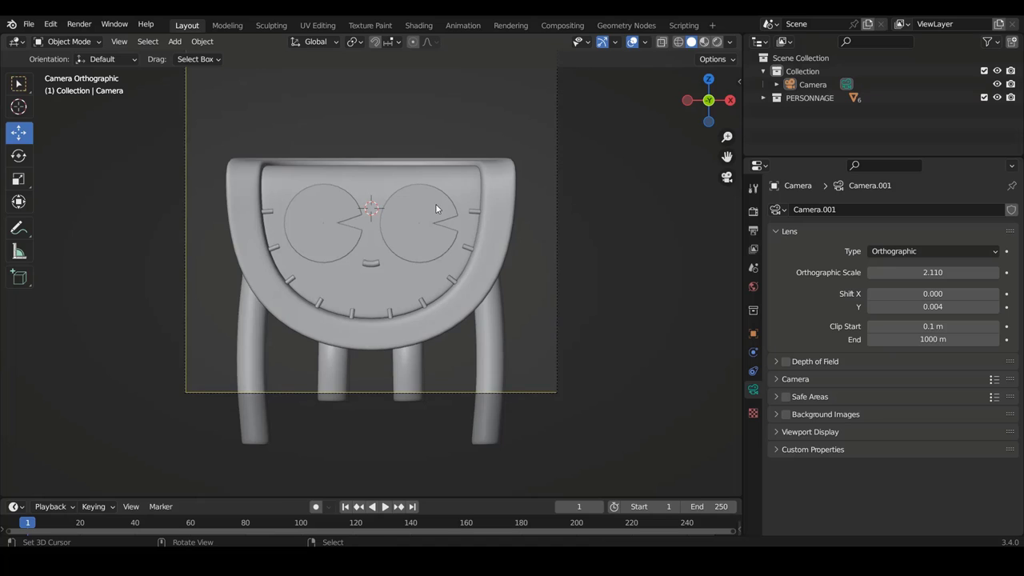
scroll(436, 203, down, 1)
scroll(436, 203, down, 1)
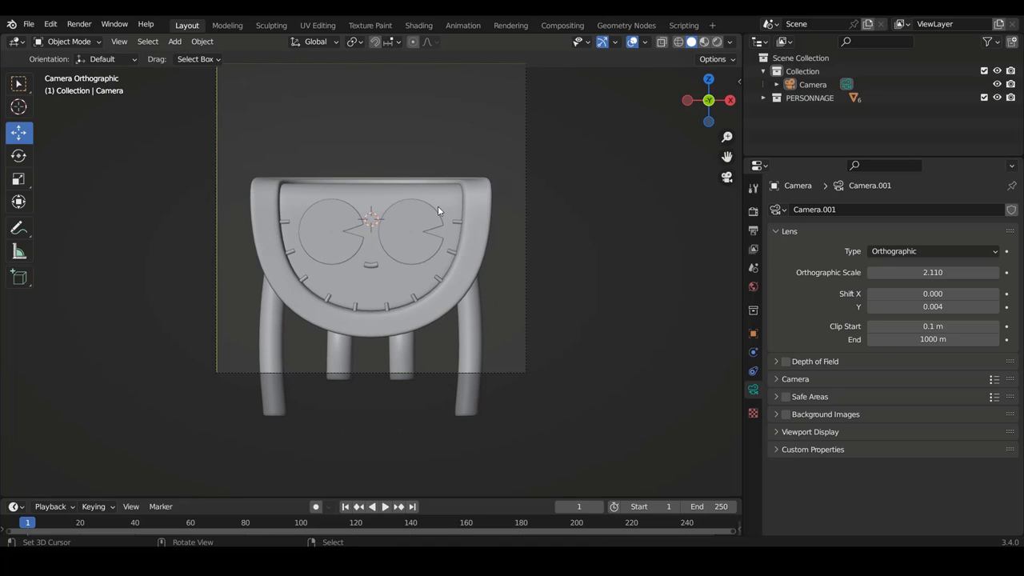
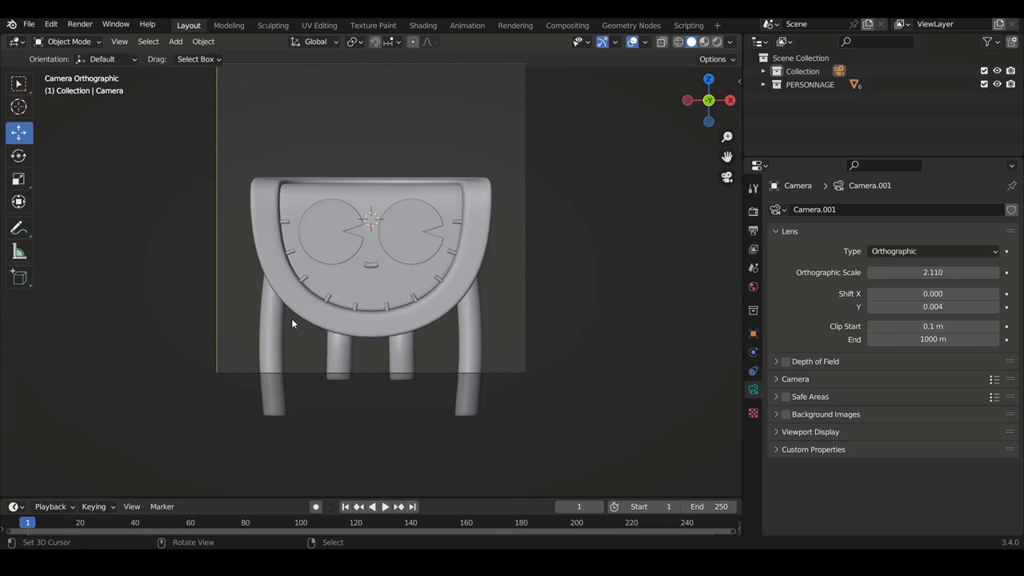
Step: Drive the World colour with an Environment Texture node
click(753, 287)
click(874, 298)
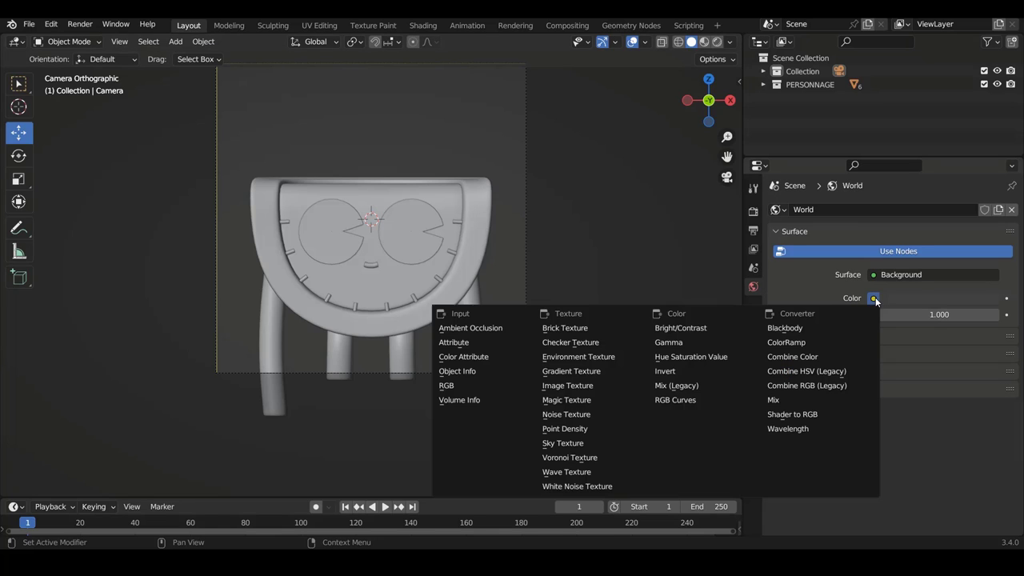
key(Escape)
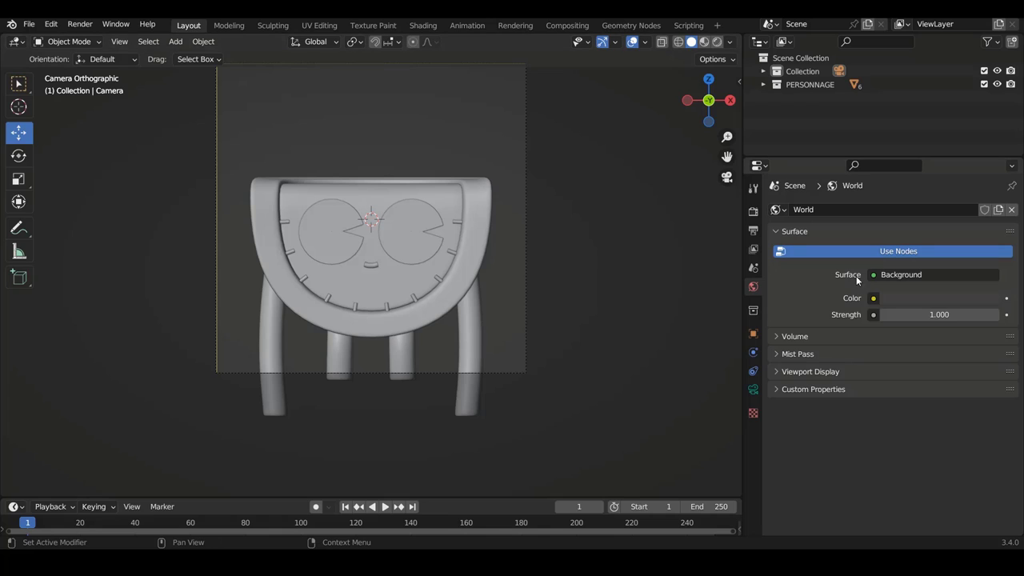
click(874, 298)
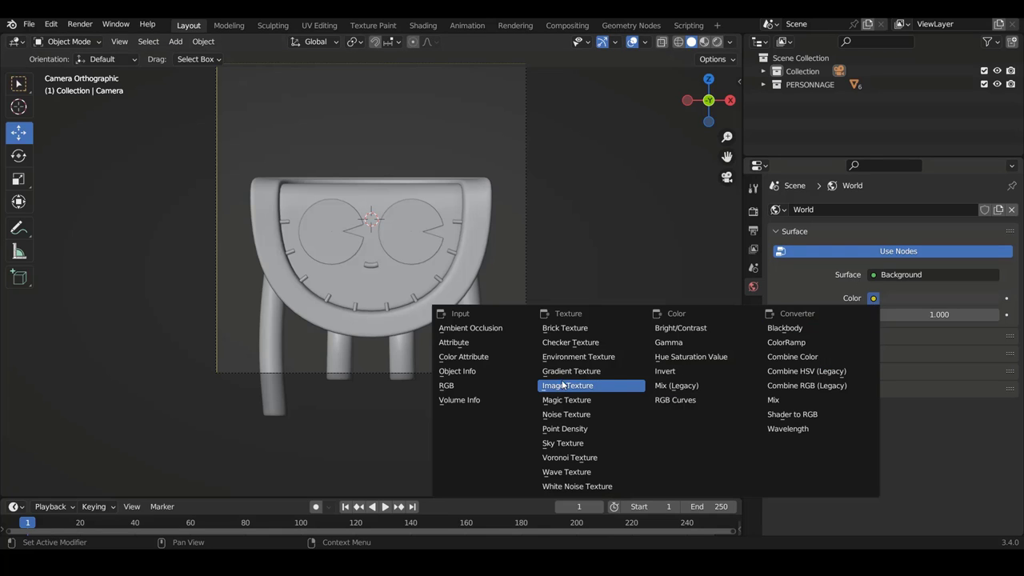
click(575, 357)
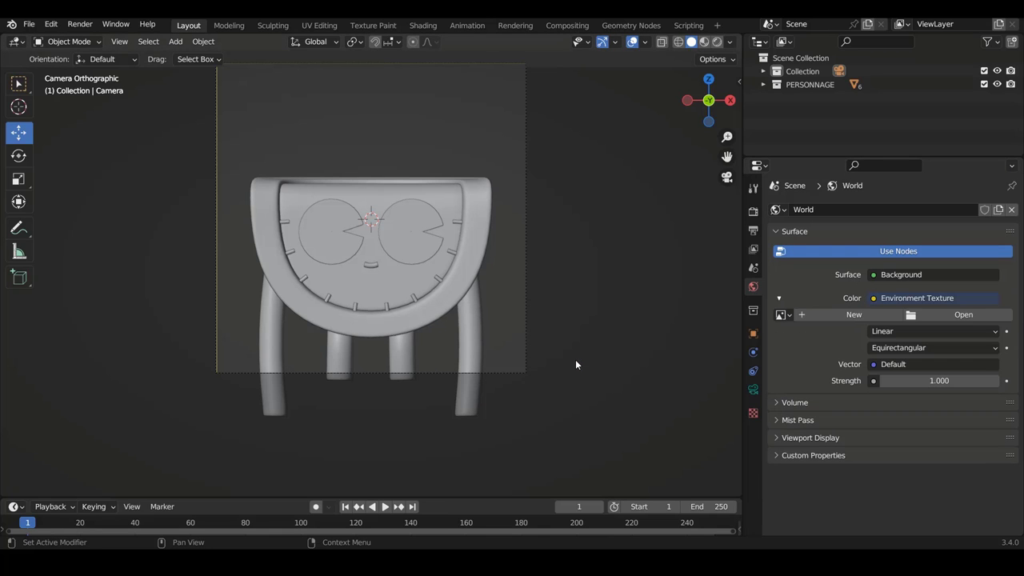
Step: Load monbachtal_riverbank_4k.exr from the Recent HDRI folder into the Environment Texture
click(956, 316)
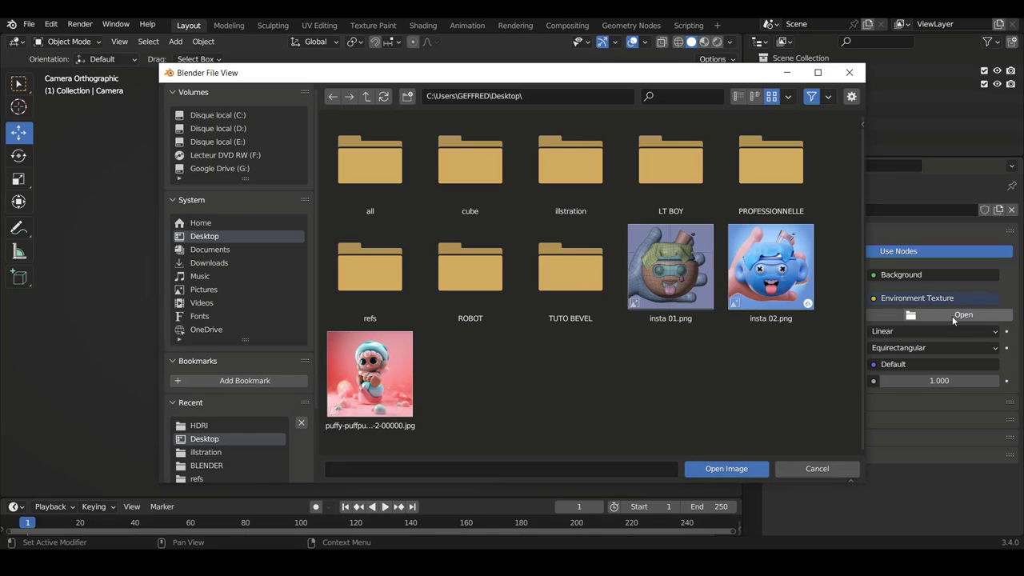
click(199, 426)
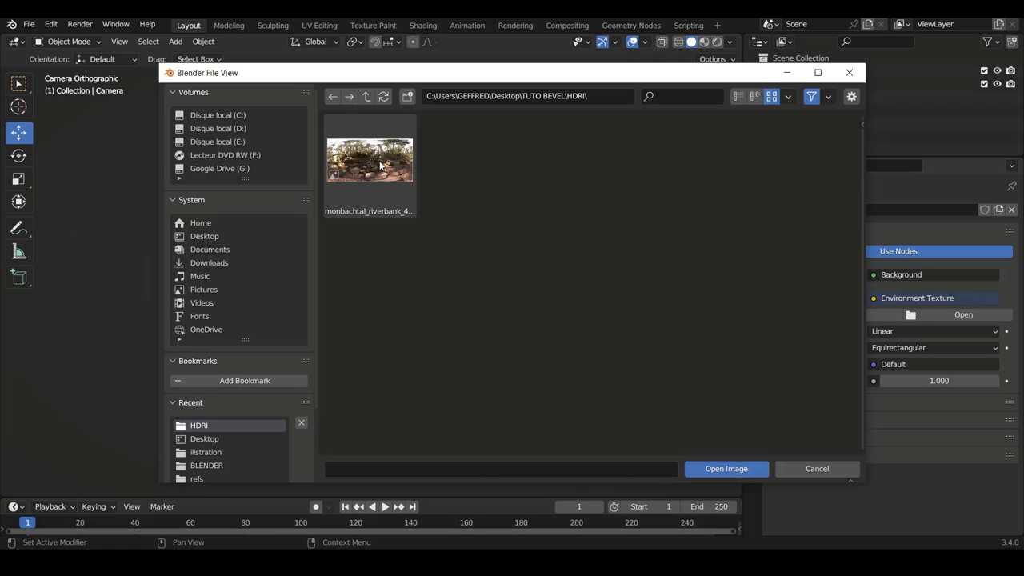
click(381, 164)
double_click(380, 165)
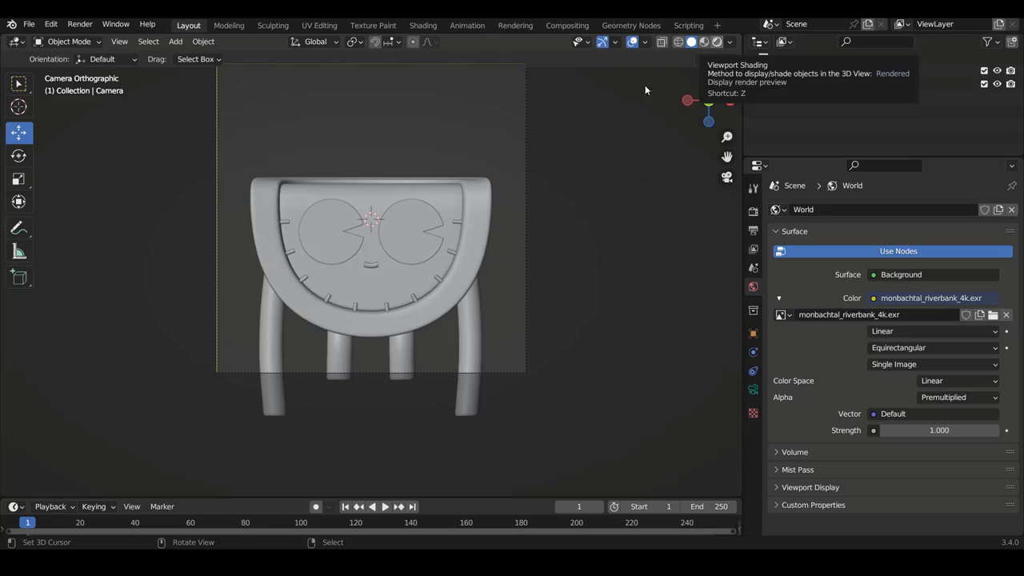
Step: Preview in Rendered shading and orbit around the character against the riverbank HDRI
click(701, 50)
mouse_move(222, 176)
middle_down()
mouse_move(145, 177)
mouse_move(139, 240)
mouse_move(149, 234)
middle_up()
scroll(149, 183, down, 3)
mouse_move(333, 217)
middle_down()
mouse_move(229, 195)
mouse_move(147, 206)
mouse_move(249, 228)
mouse_move(270, 304)
mouse_move(416, 229)
mouse_move(582, 214)
mouse_move(588, 194)
mouse_move(496, 212)
middle_up()
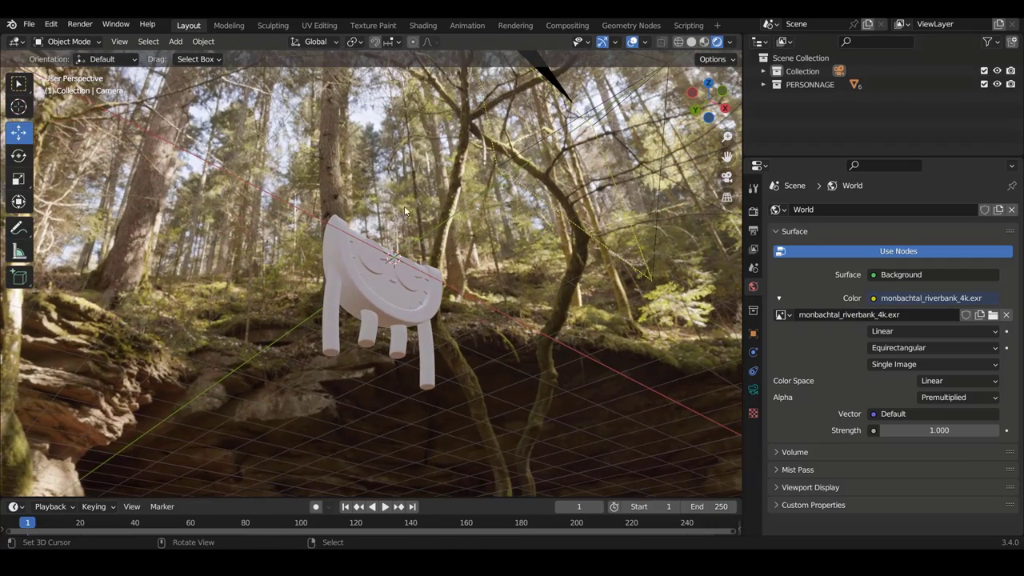
mouse_move(405, 206)
middle_down()
mouse_move(407, 244)
mouse_move(419, 218)
mouse_move(351, 227)
mouse_move(435, 292)
mouse_move(369, 293)
mouse_move(379, 273)
mouse_move(391, 282)
middle_up()
scroll(369, 293, up, 3)
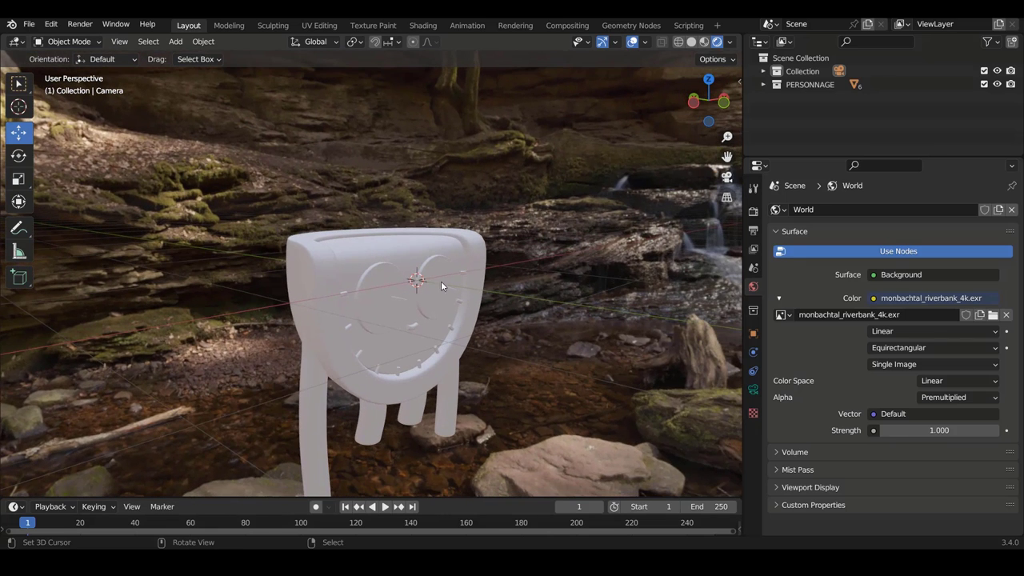
Step: Enable Film Transparent in Render properties and orbit to check the checkerboard background
click(754, 213)
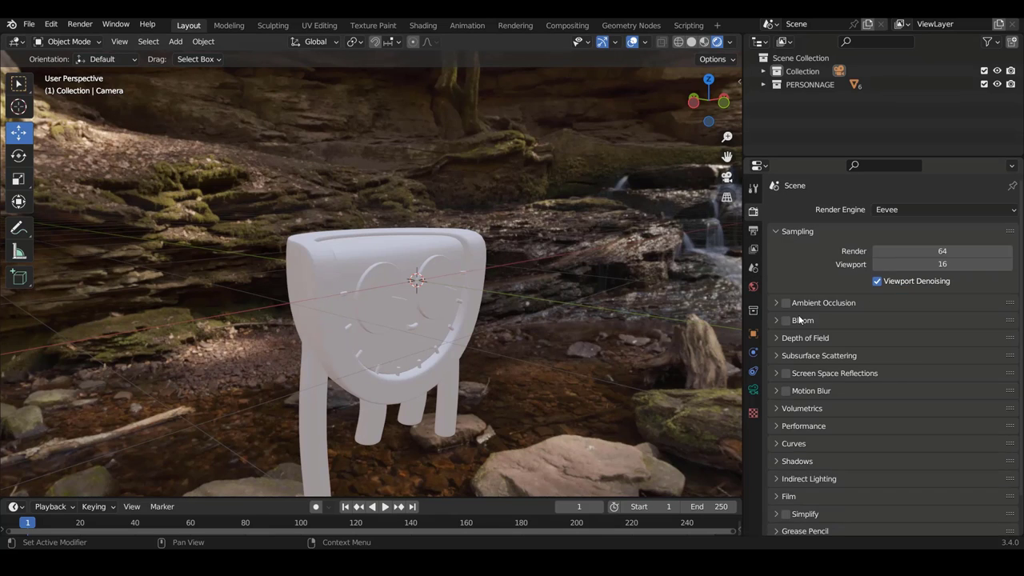
scroll(820, 316, down, 2)
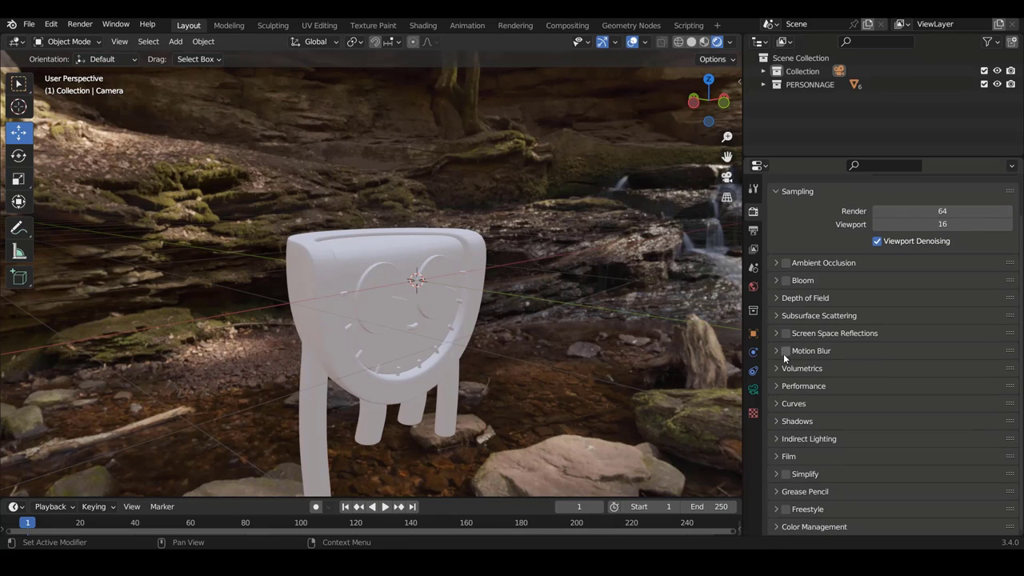
click(776, 456)
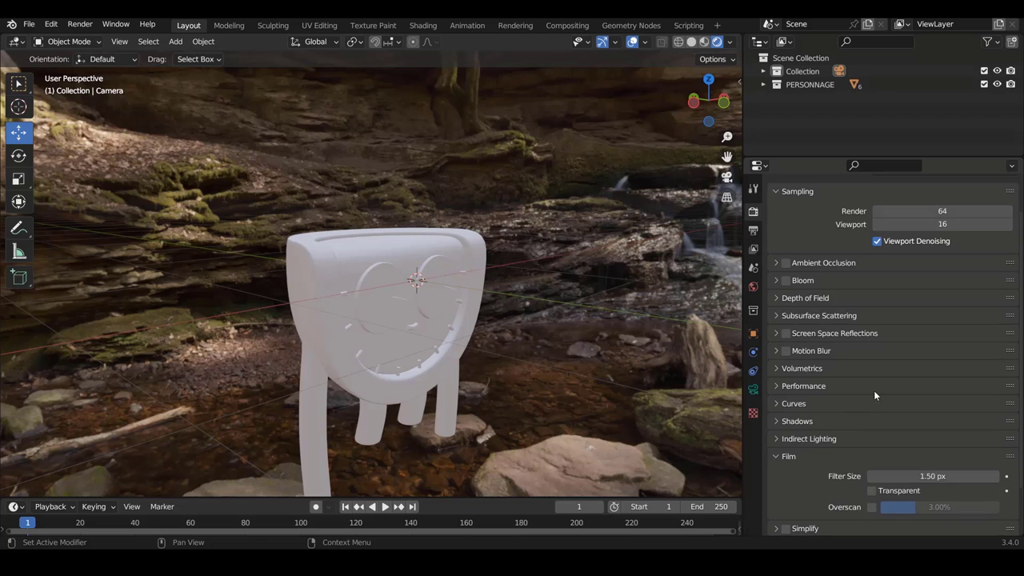
scroll(945, 344, down, 3)
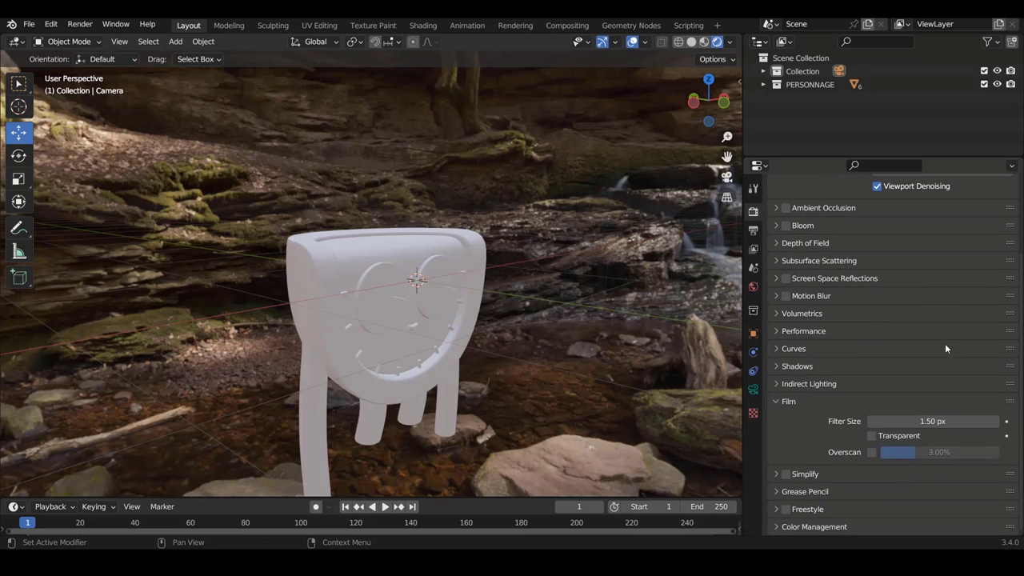
click(872, 436)
mouse_move(472, 246)
middle_down()
mouse_move(356, 277)
mouse_move(592, 268)
mouse_move(628, 253)
middle_up()
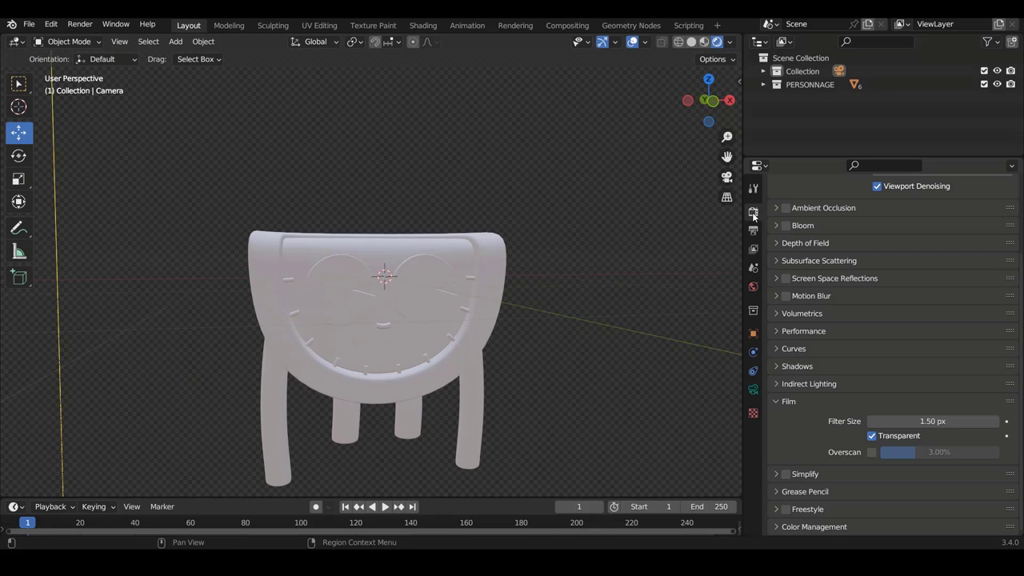
scroll(859, 266, up, 4)
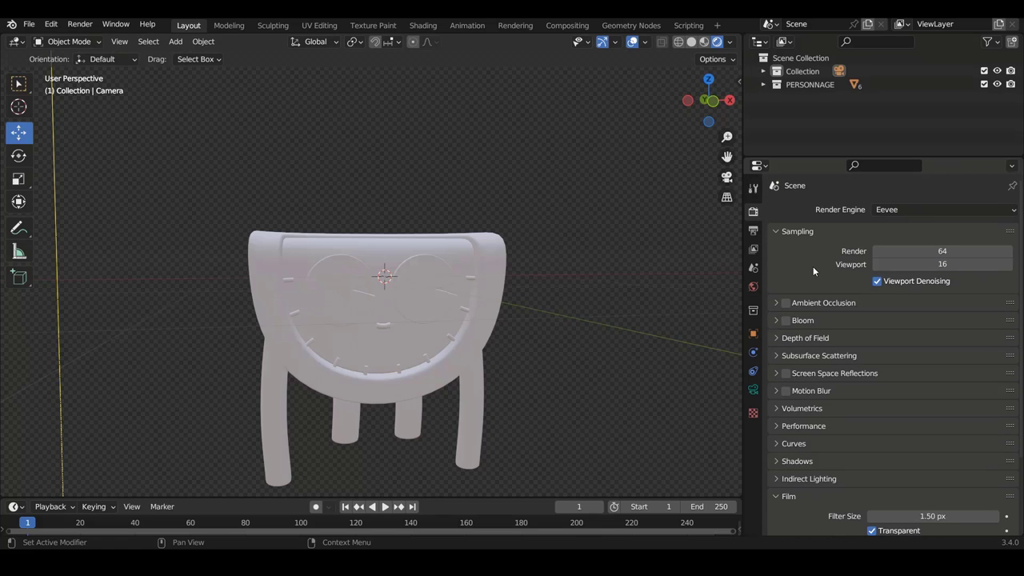
Step: Set the render engine to Cycles with GPU Compute as the device
click(896, 210)
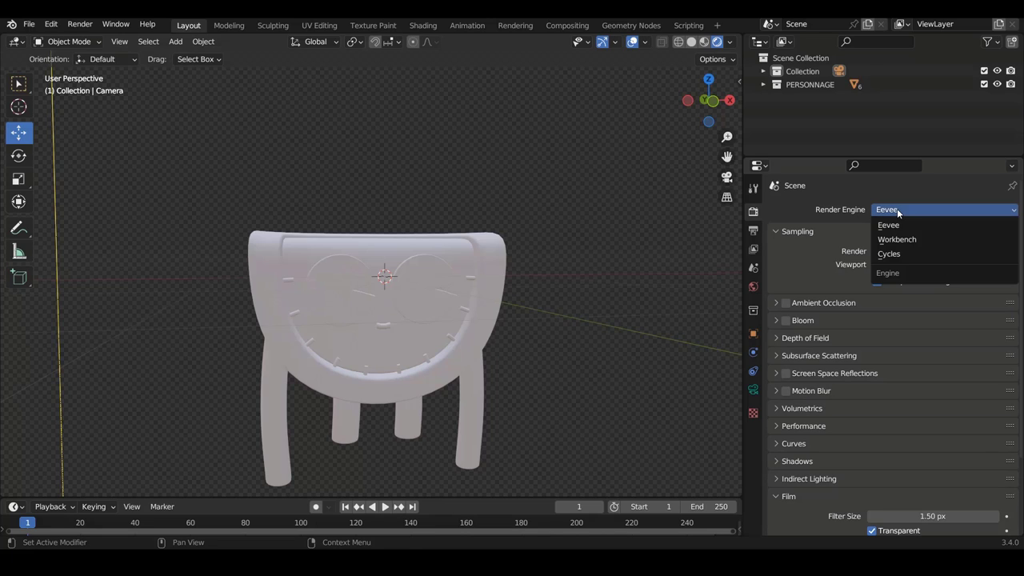
click(899, 254)
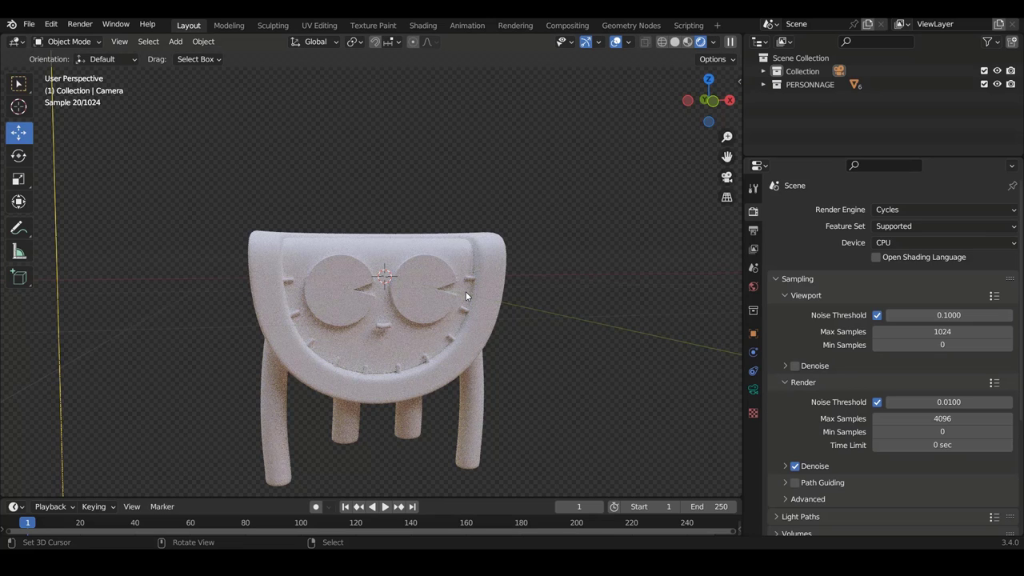
click(880, 241)
click(896, 272)
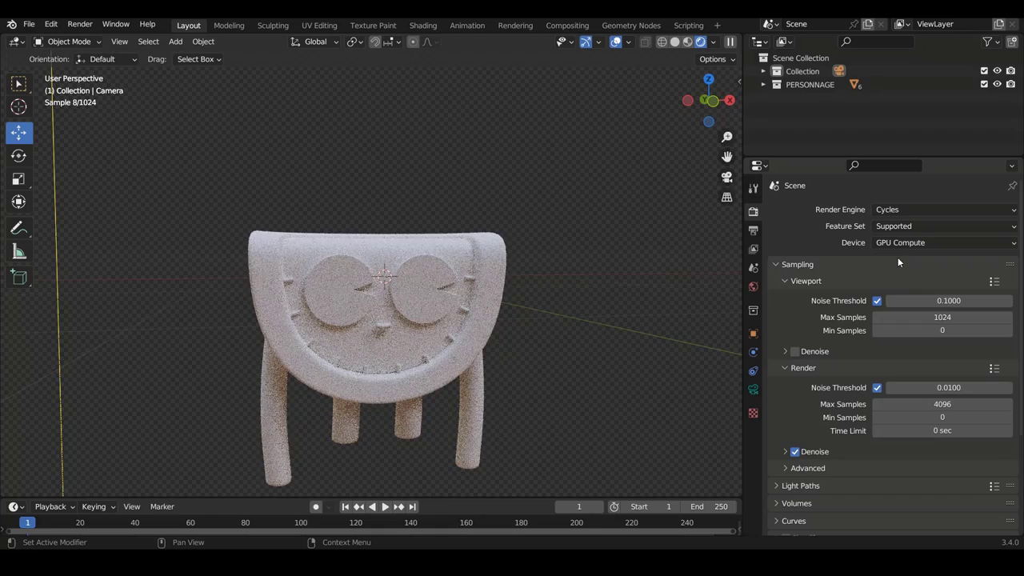
mouse_move(489, 250)
middle_down()
mouse_move(340, 257)
mouse_move(491, 248)
middle_up()
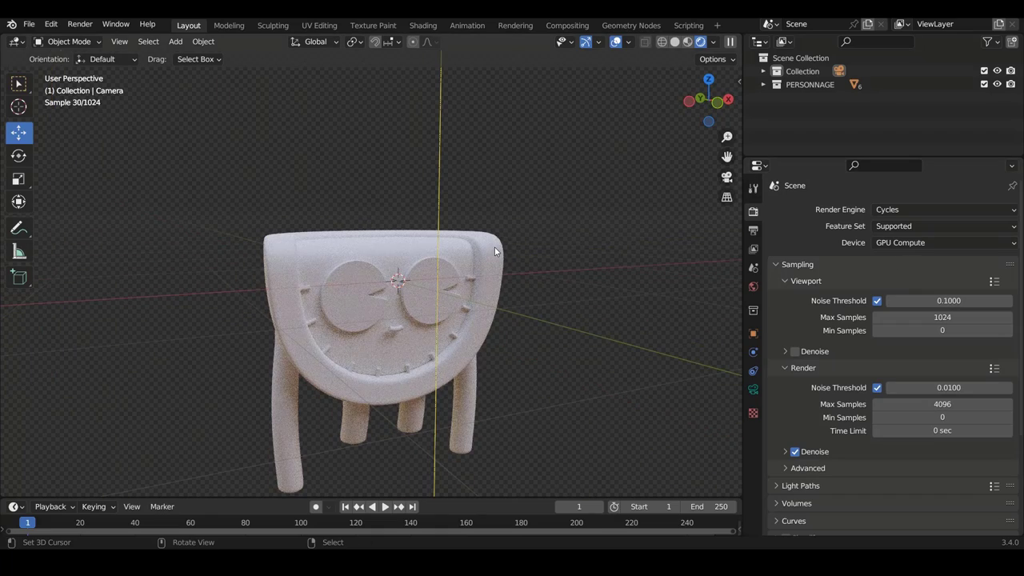
Step: In the Shading workspace, select the head to show its material nodes
click(423, 24)
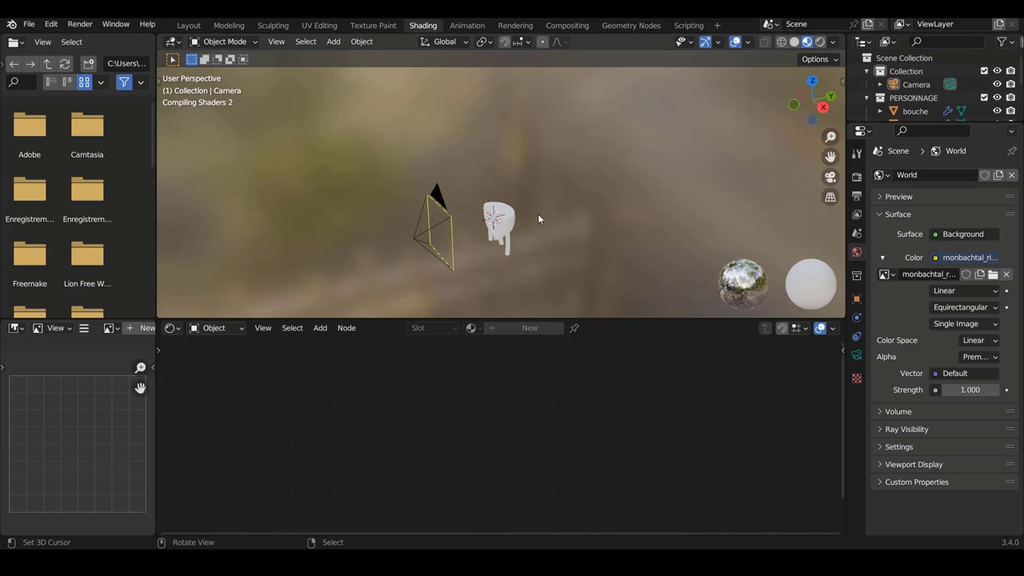
middle_drag(563, 203, 606, 201)
scroll(560, 216, up, 3)
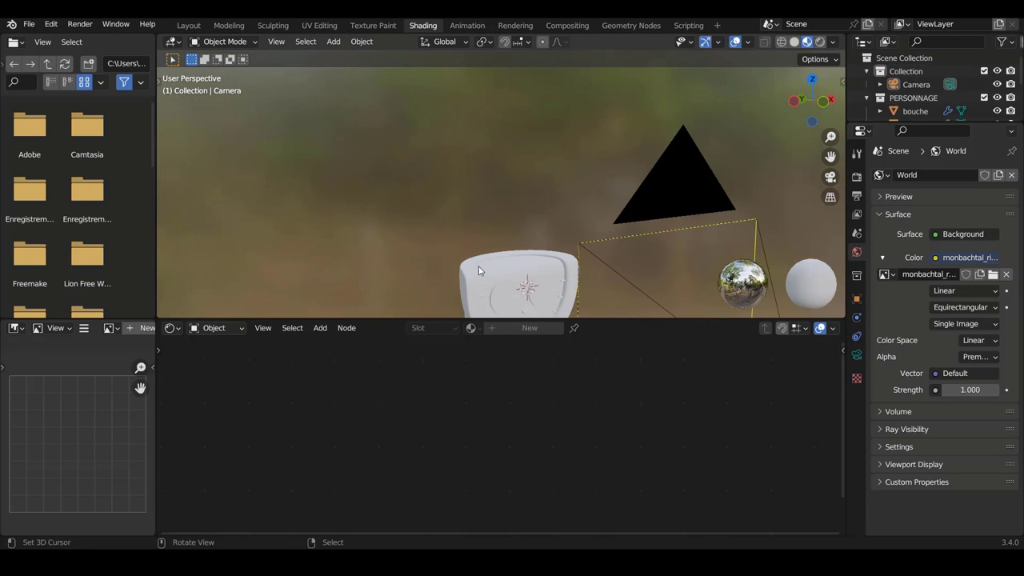
click(527, 251)
scroll(528, 252, down, 3)
middle_drag(449, 344, 575, 374)
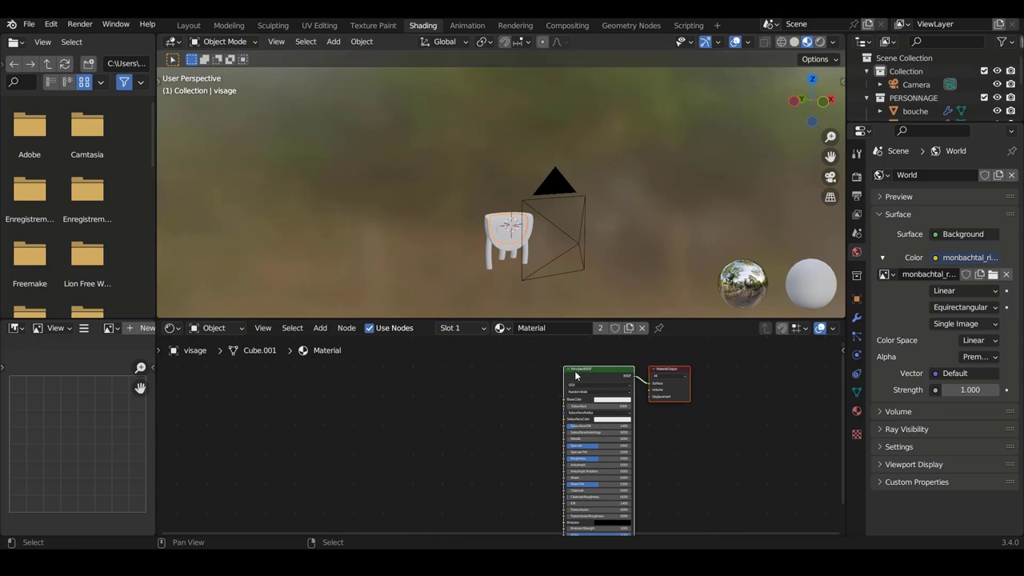
scroll(560, 376, up, 3)
Step: Rearrange the Principled BSDF and Material Output nodes and enlarge the node editor
middle_drag(640, 385, 492, 381)
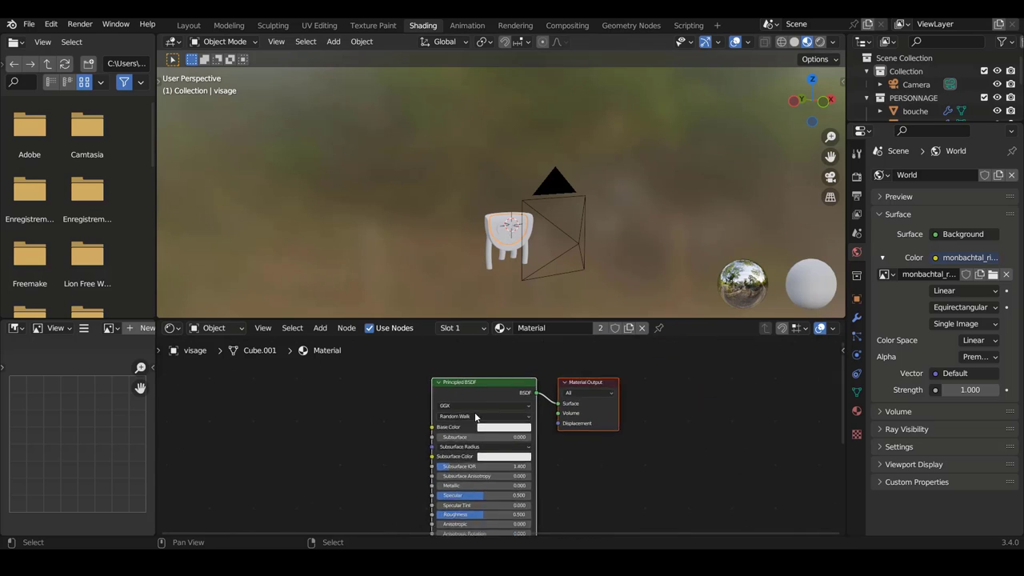
scroll(491, 381, up, 2)
drag(490, 376, 464, 372)
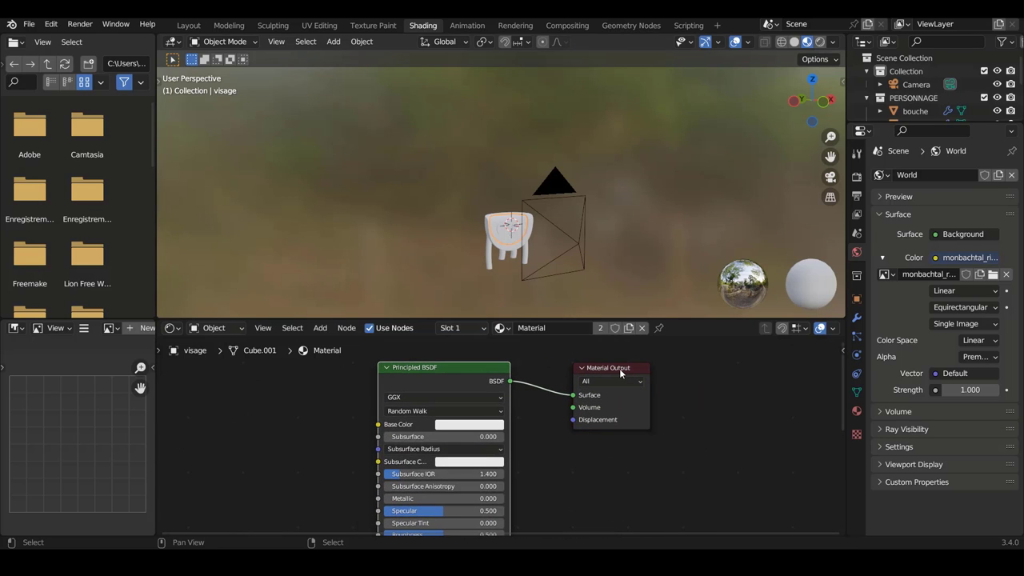
drag(621, 370, 618, 376)
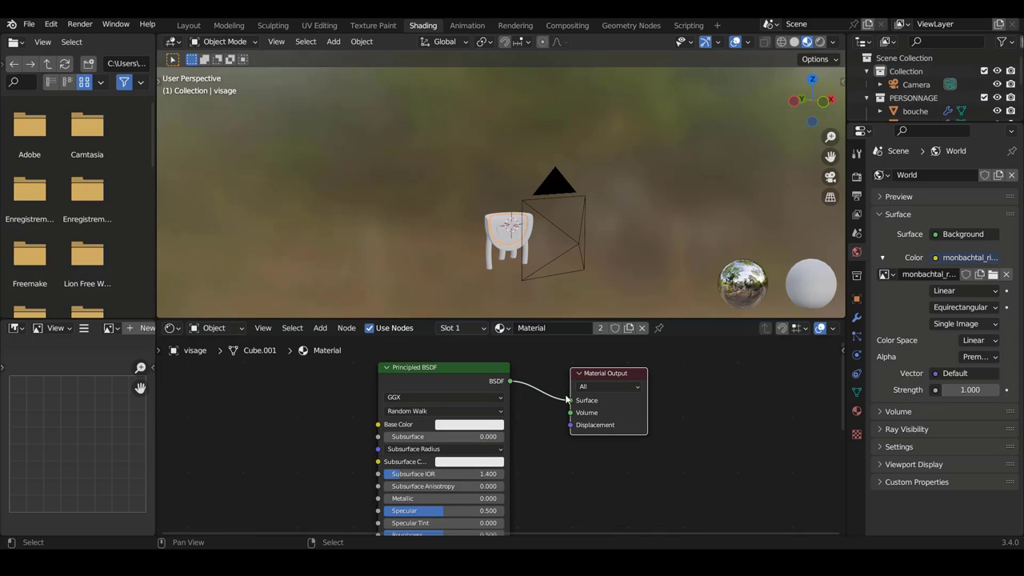
scroll(379, 466, down, 2)
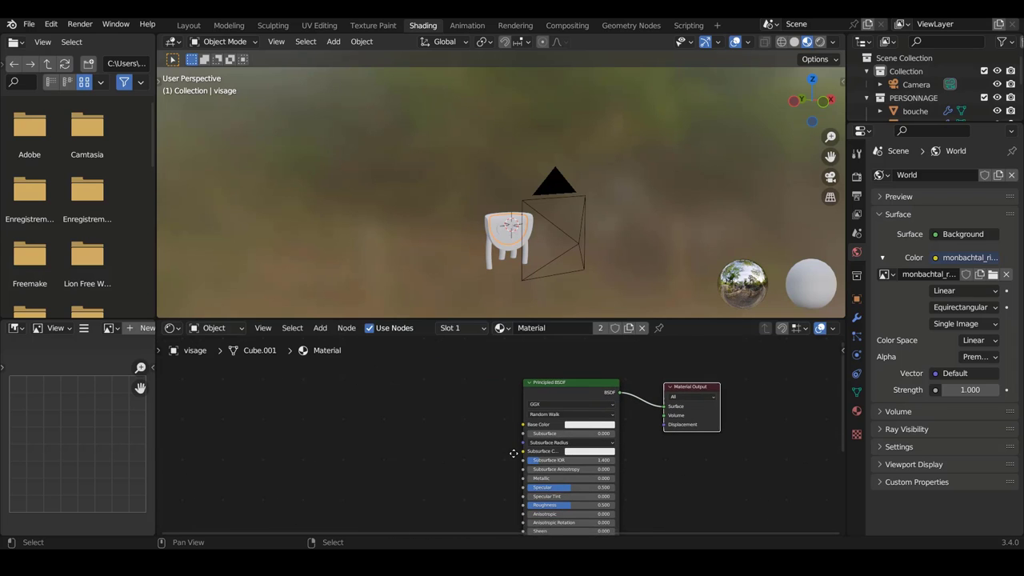
drag(427, 318, 427, 312)
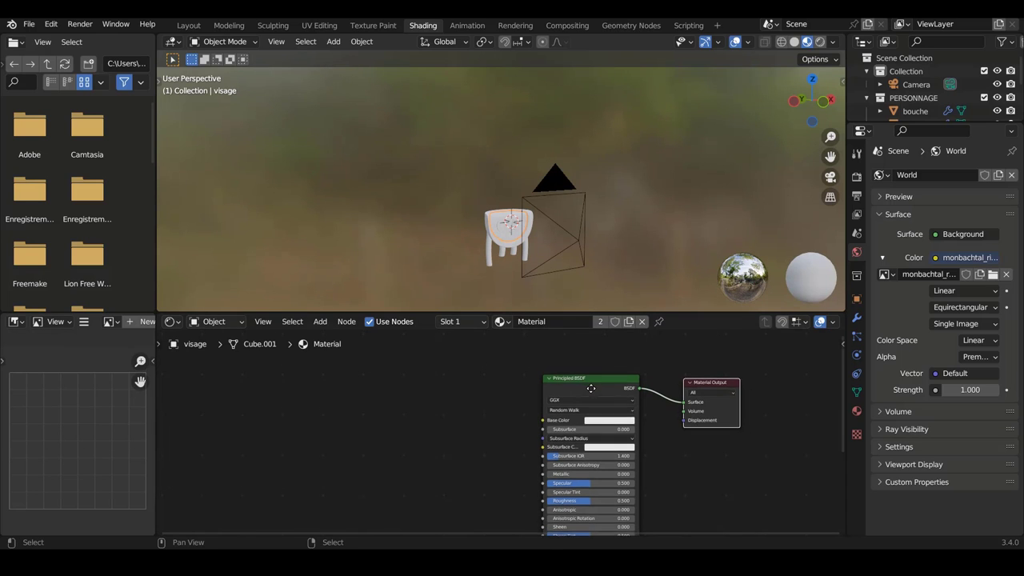
Step: Hide the camera from the viewport and switch to a front orthographic view
mouse_move(544, 214)
middle_down()
mouse_move(632, 222)
mouse_move(701, 211)
middle_up()
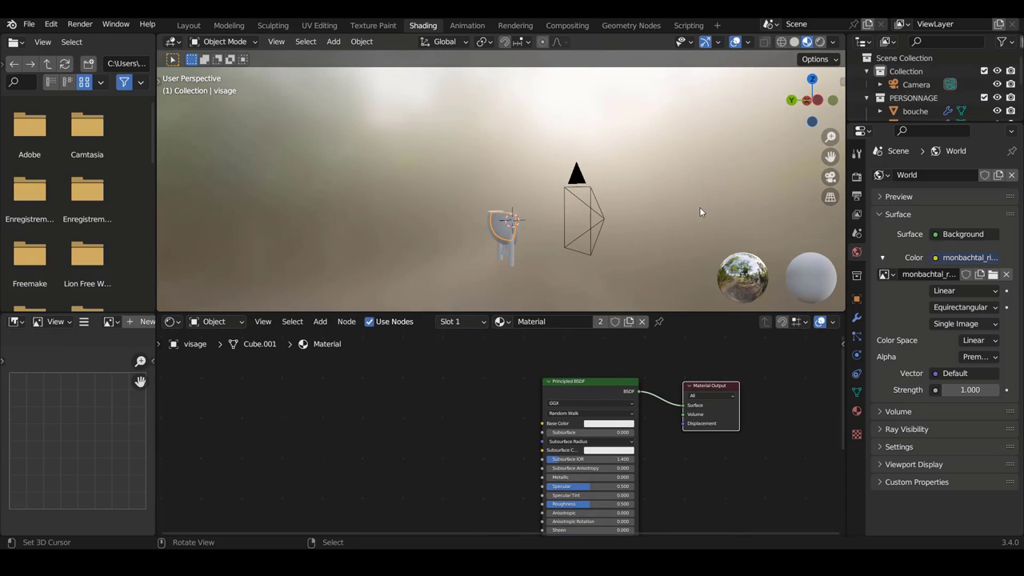
click(604, 224)
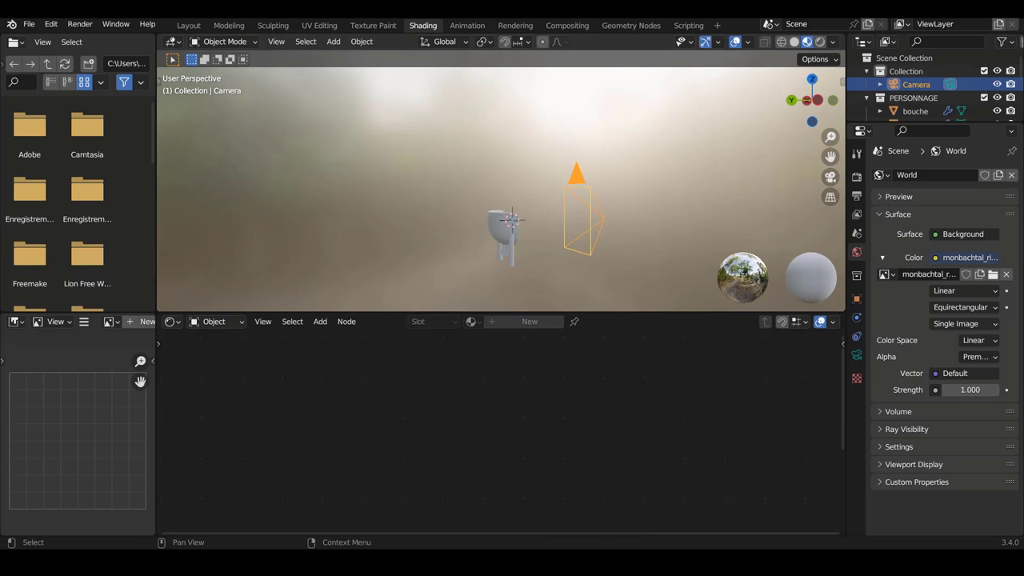
click(997, 84)
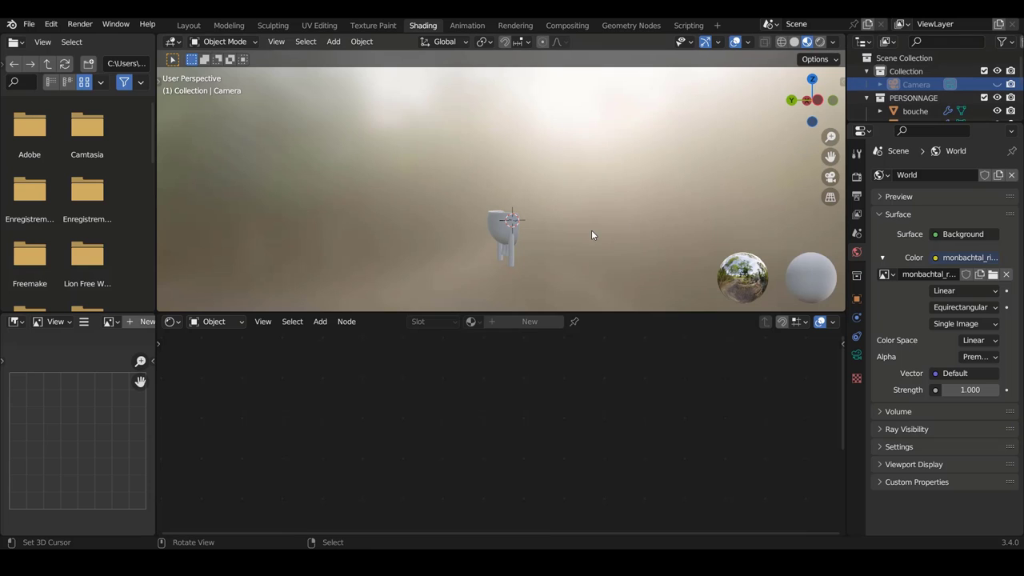
key(KP_5)
key(KP_1)
Step: Zoom in and select the clock face visage to show its Principled BSDF material
mouse_move(592, 230)
middle_down()
mouse_move(540, 211)
mouse_move(537, 181)
mouse_move(497, 132)
middle_up()
scroll(498, 193, up, 3)
scroll(497, 132, up, 2)
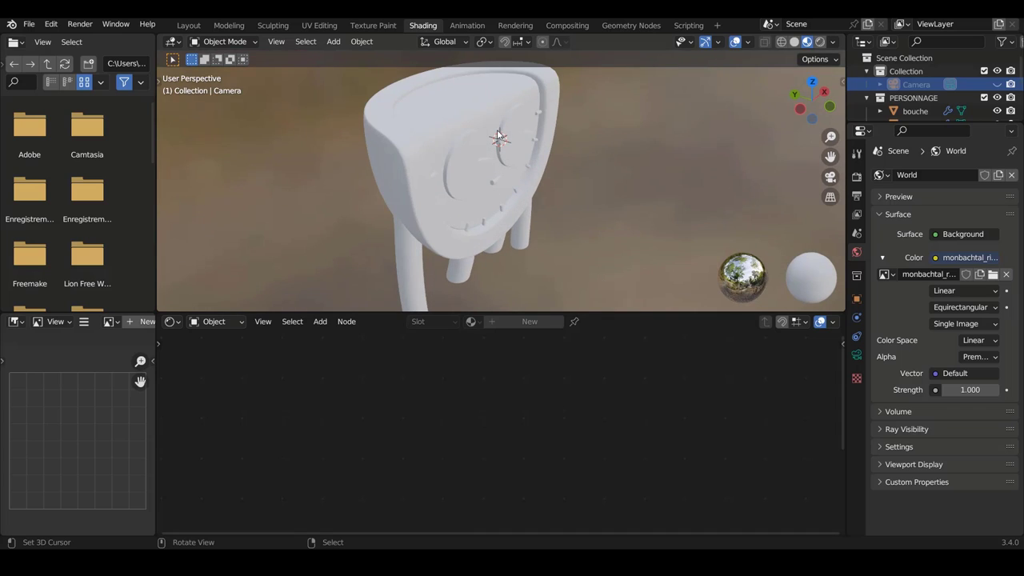
click(449, 111)
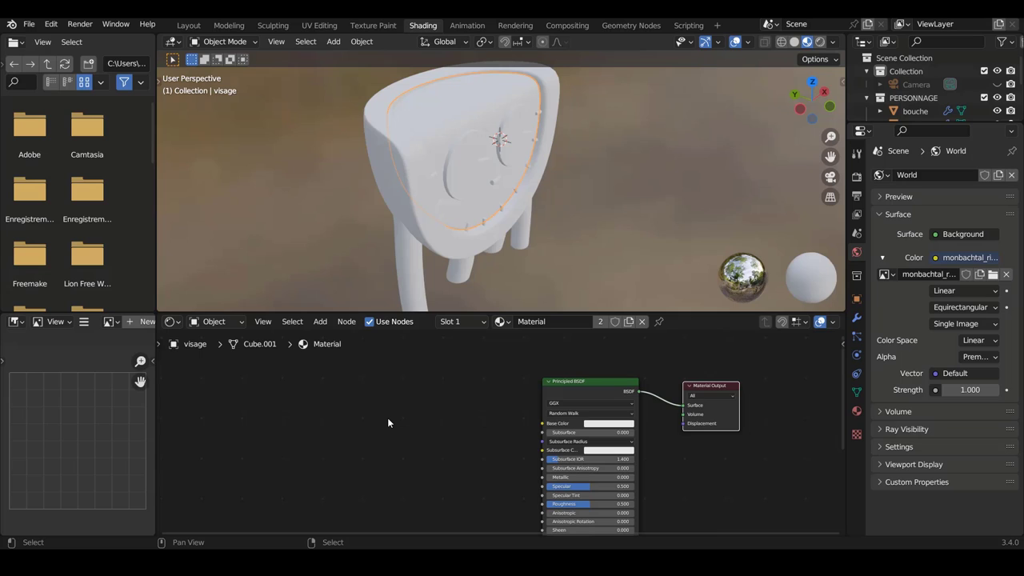
scroll(526, 425, down, 2)
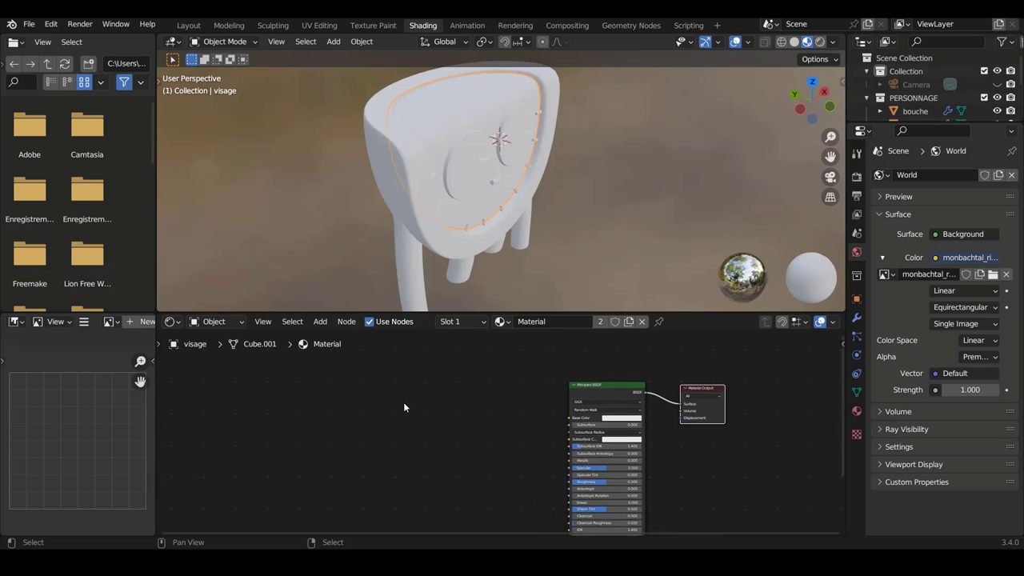
Step: Add Texture Coordinate and Mapping nodes to the visage material
click(321, 323)
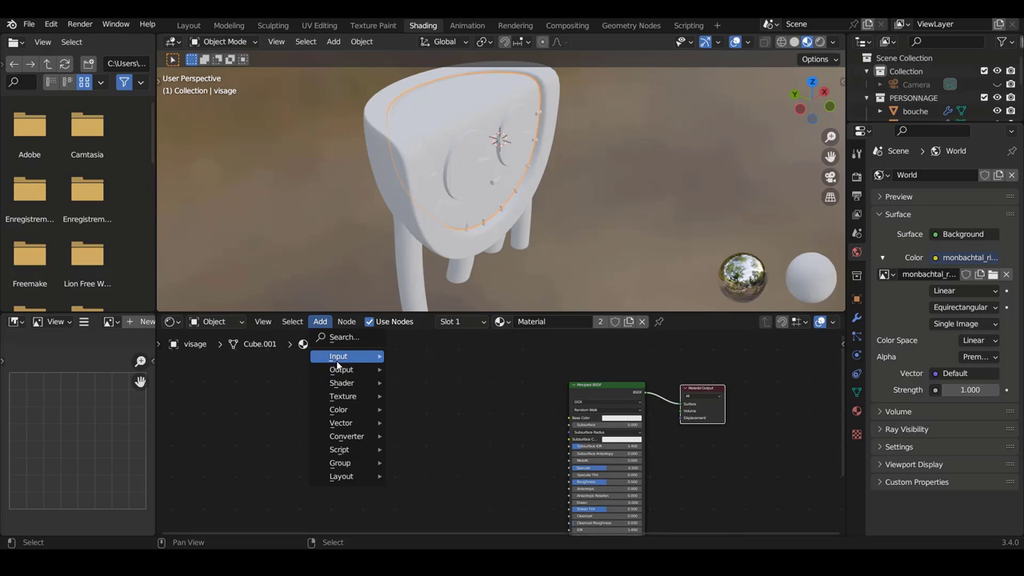
mouse_move(338, 356)
click(449, 302)
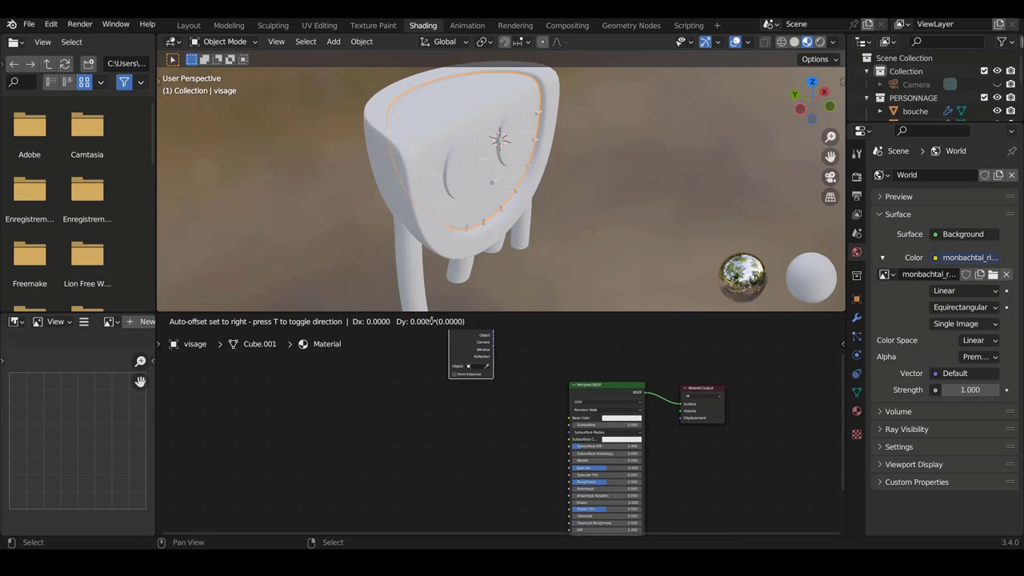
click(345, 380)
scroll(435, 391, up, 2)
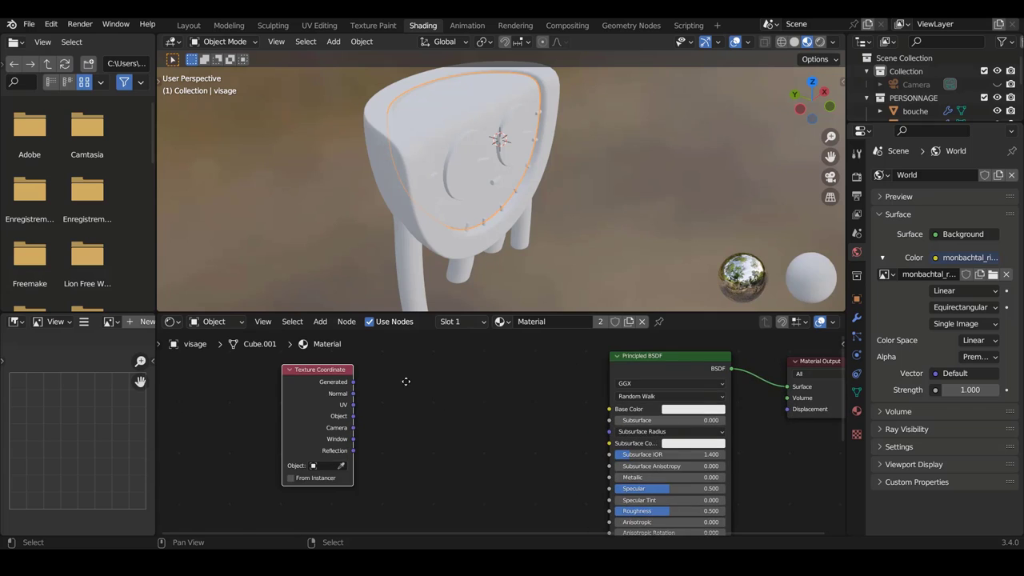
middle_drag(406, 382, 417, 411)
click(320, 321)
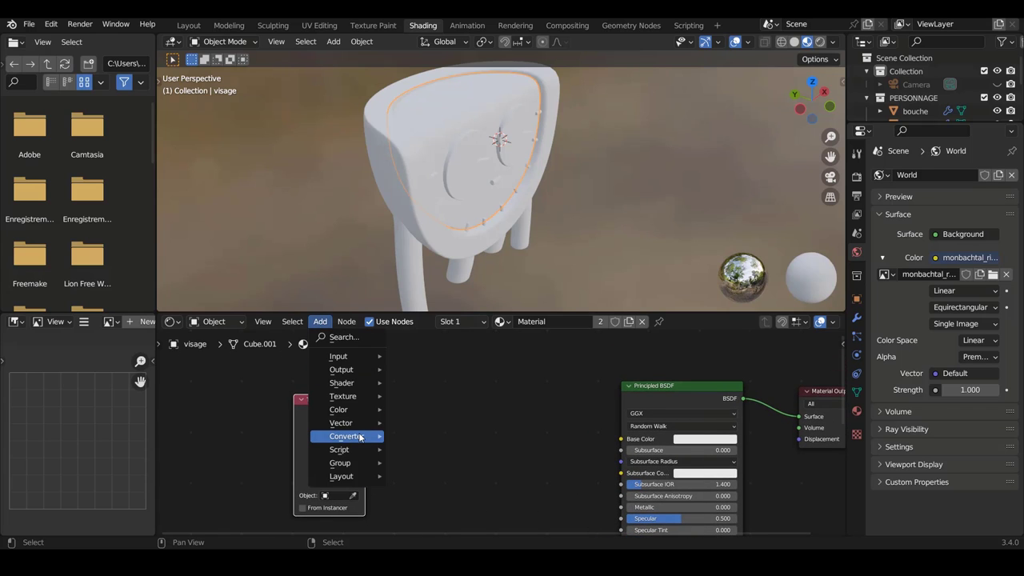
mouse_move(342, 423)
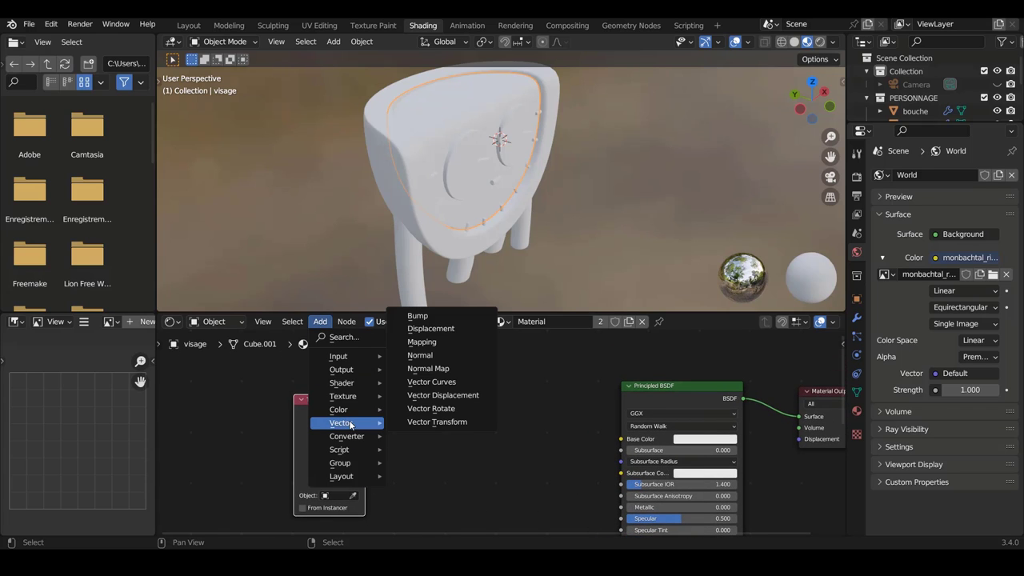
click(422, 342)
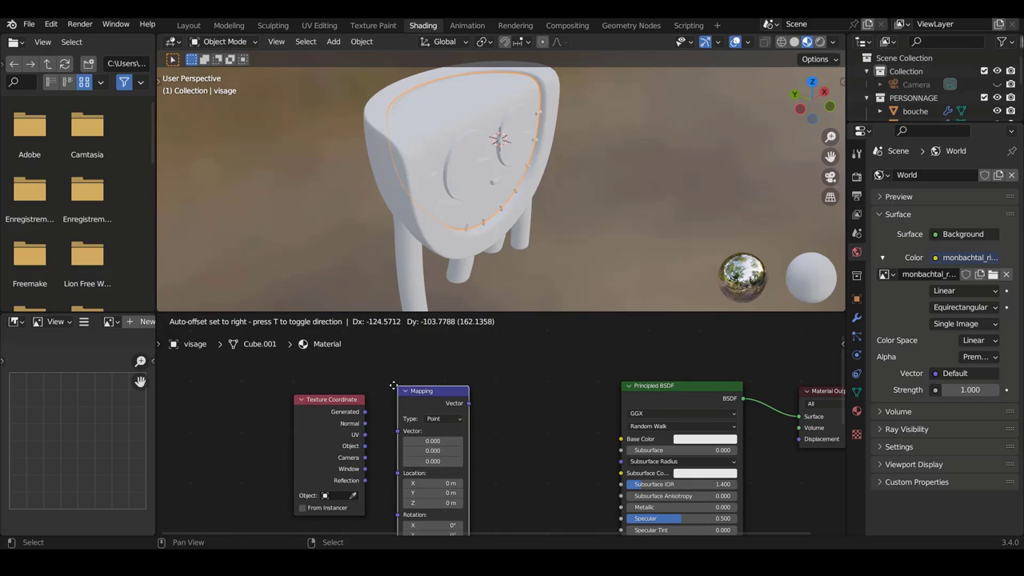
click(429, 394)
Step: Add Separate XYZ and ColorRamp nodes, shifting the shader and output nodes right
click(322, 323)
mouse_move(346, 436)
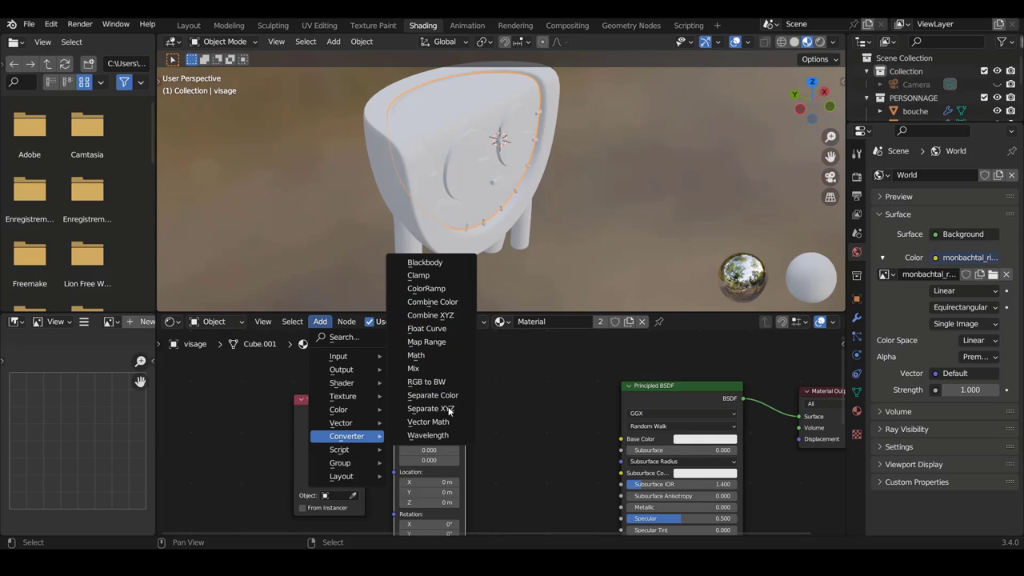
click(433, 408)
click(475, 397)
drag(576, 366, 813, 465)
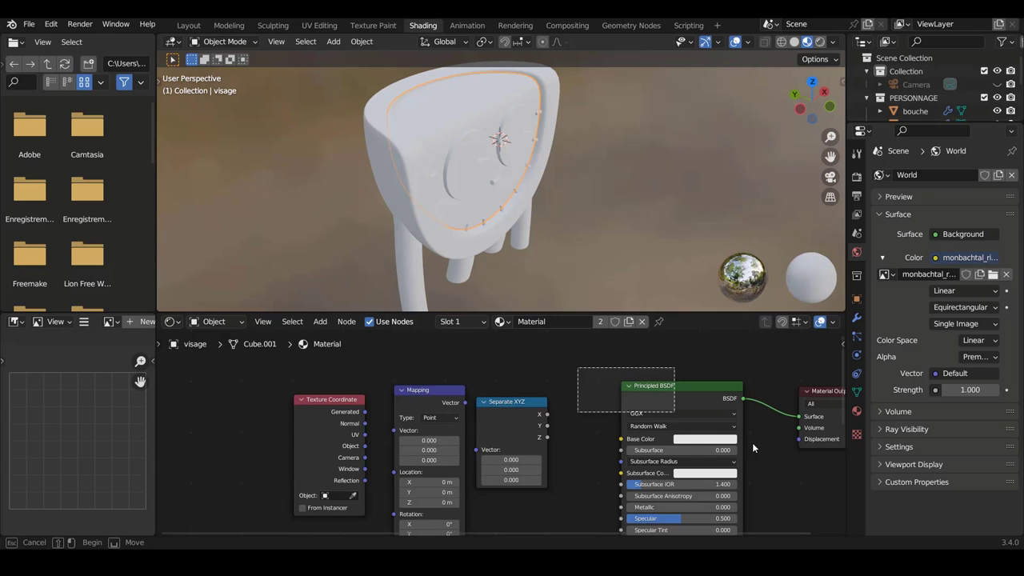
scroll(813, 464, down, 1)
scroll(778, 444, down, 1)
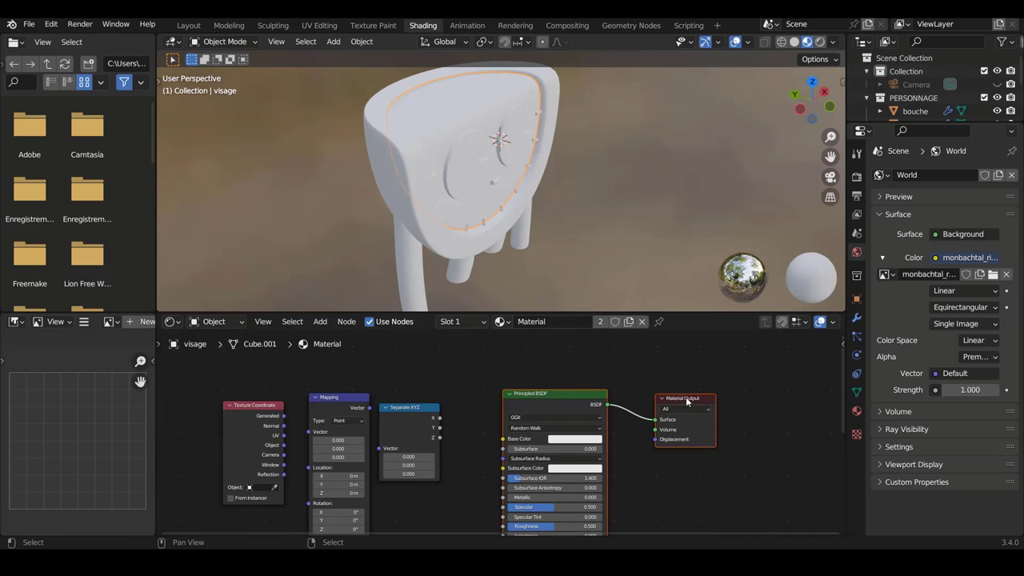
drag(680, 400, 763, 403)
click(322, 321)
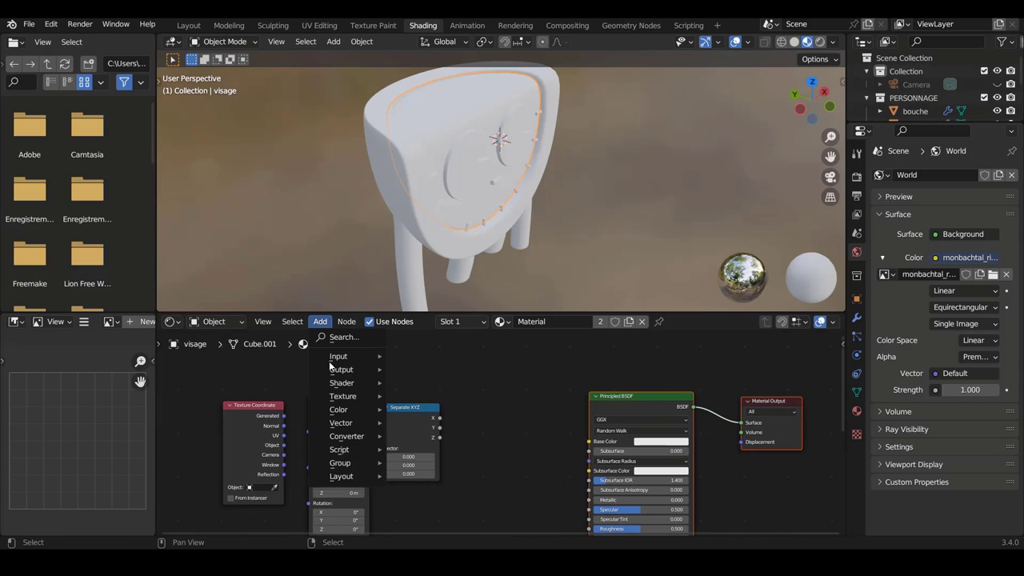
mouse_move(346, 436)
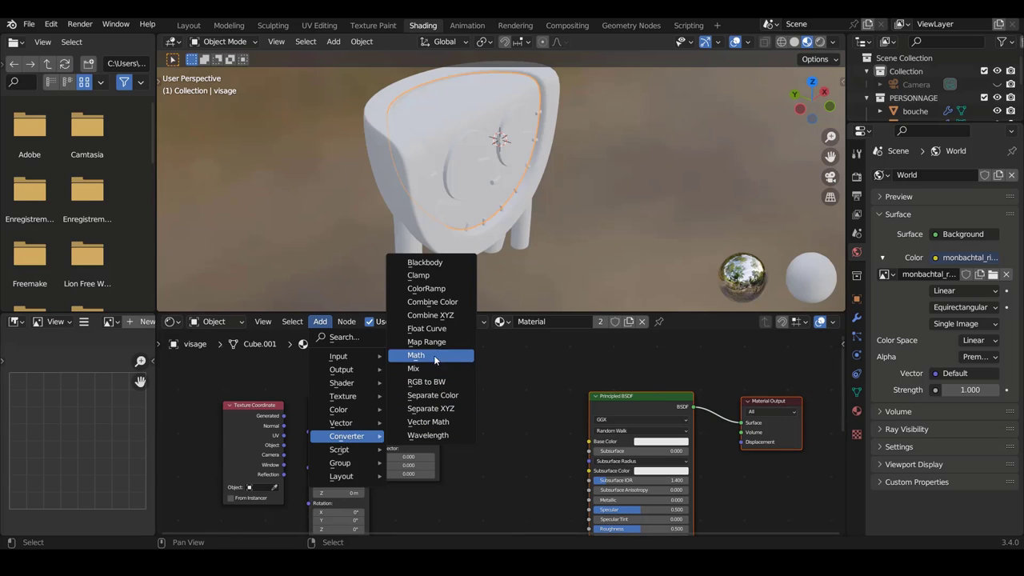
click(438, 288)
click(466, 389)
Step: Link Generated into Mapping, Mapping into Separate XYZ, and Z into the ColorRamp Fac
scroll(410, 414, up, 3)
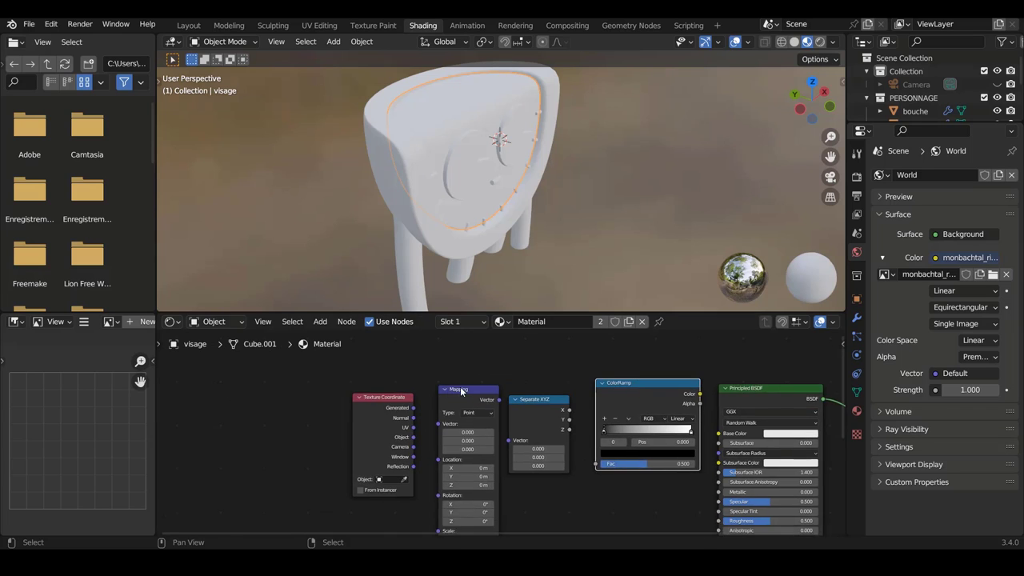
drag(361, 394, 402, 420)
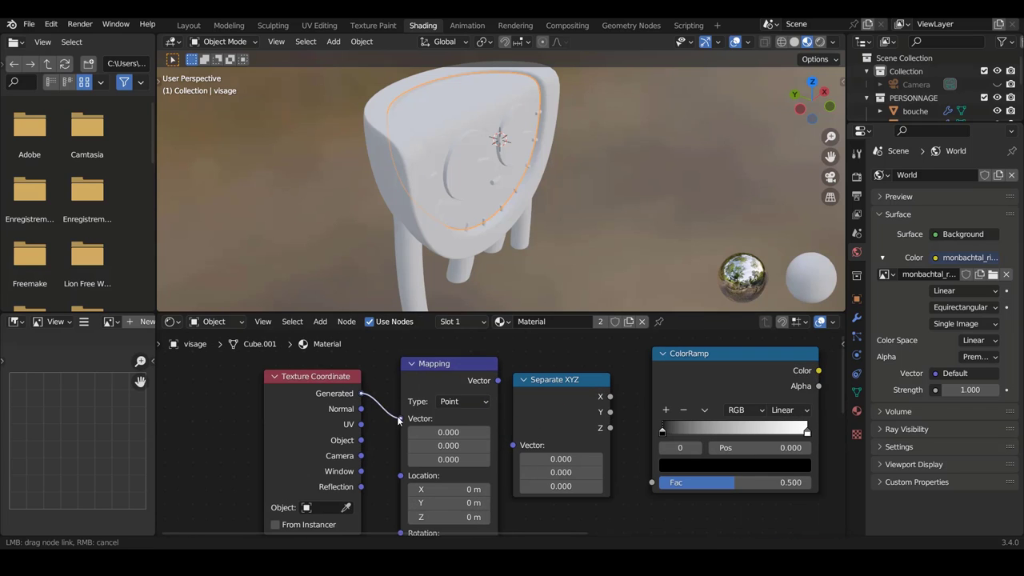
mouse_move(498, 381)
mouse_down()
mouse_move(517, 453)
mouse_move(513, 445)
mouse_up()
mouse_move(610, 397)
mouse_down()
mouse_move(621, 387)
mouse_move(591, 389)
mouse_up()
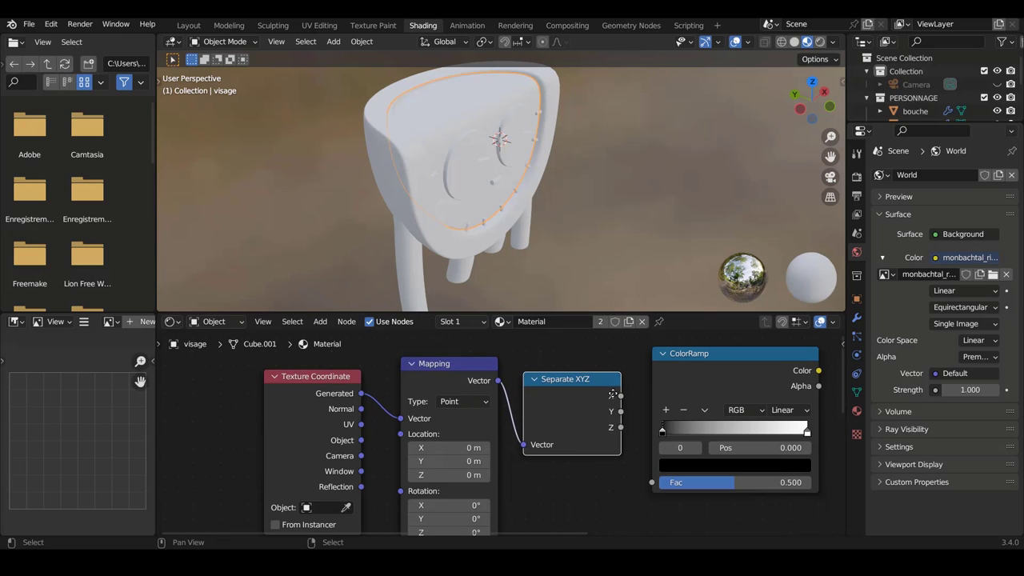
middle_drag(614, 410, 446, 427)
drag(455, 453, 488, 500)
Step: Plug the ColorRamp colour into Base Color and view the face's vertical gradient
middle_drag(656, 399, 485, 402)
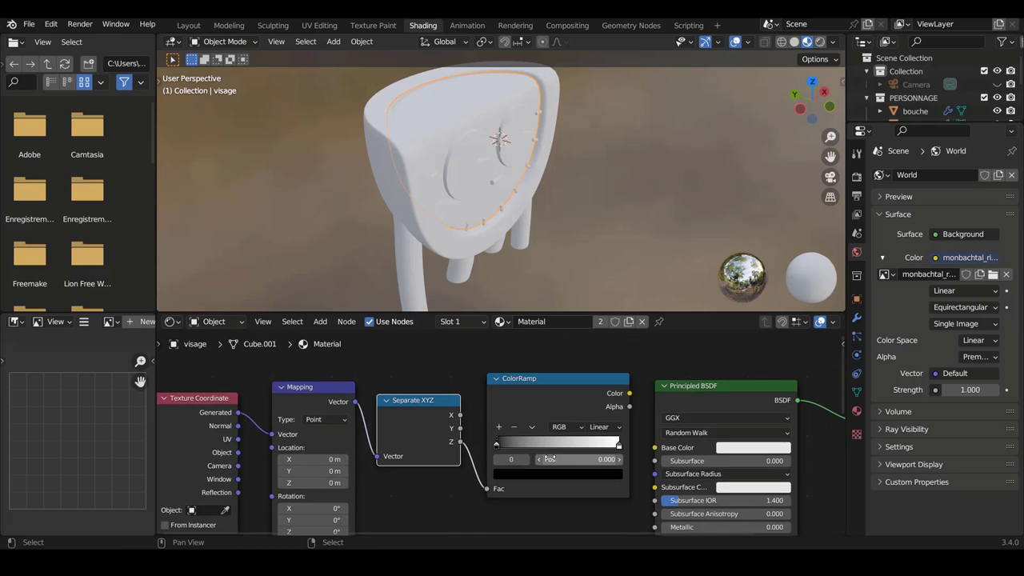
drag(495, 390, 516, 415)
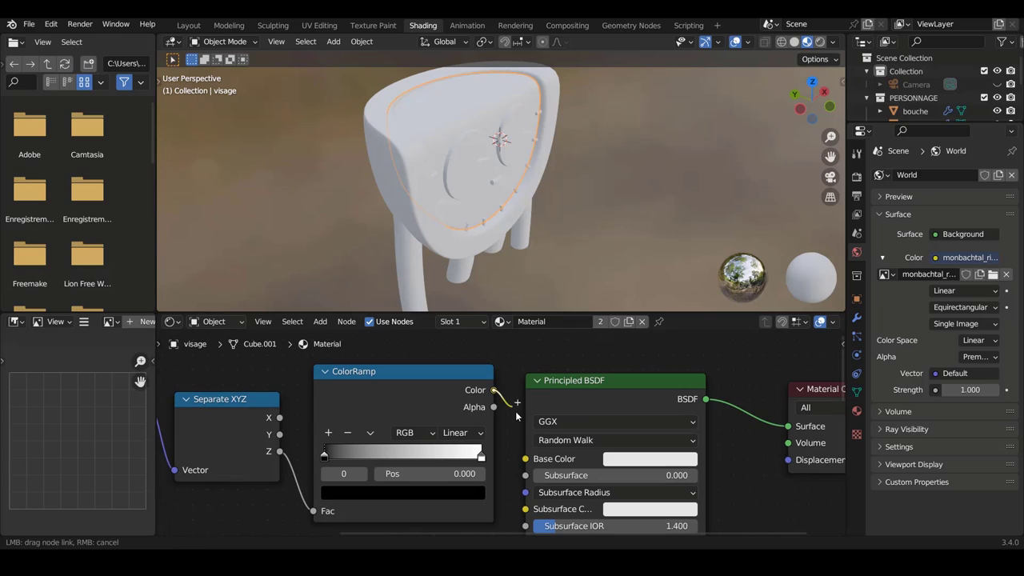
drag(531, 455, 532, 461)
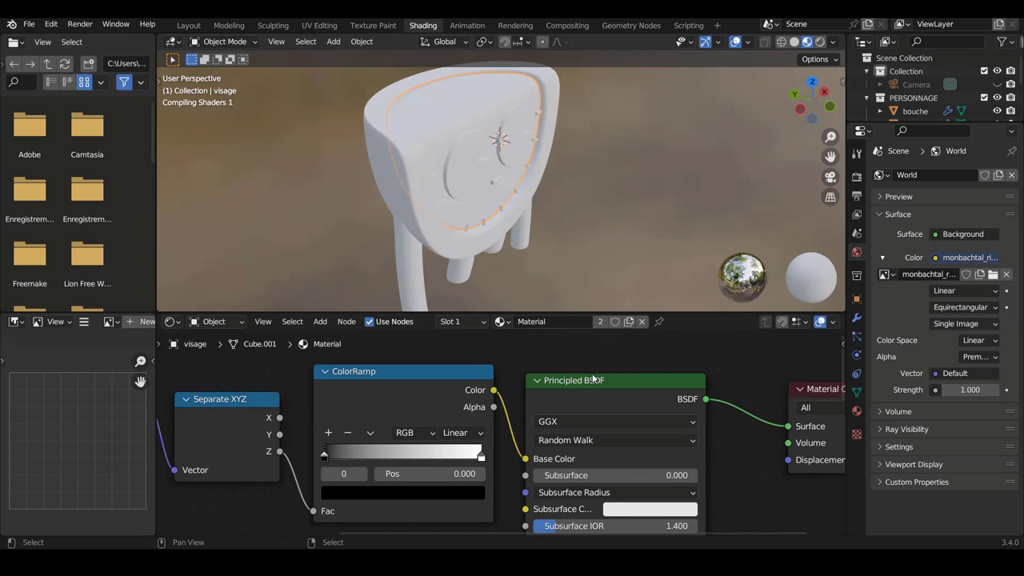
scroll(520, 449, down, 2)
drag(591, 393, 611, 391)
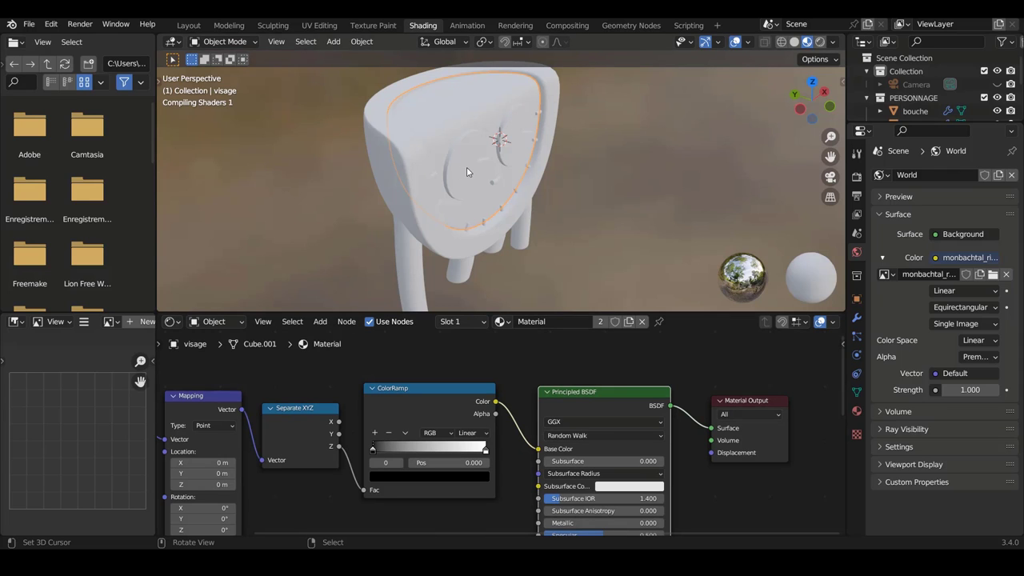
middle_drag(468, 172, 518, 125)
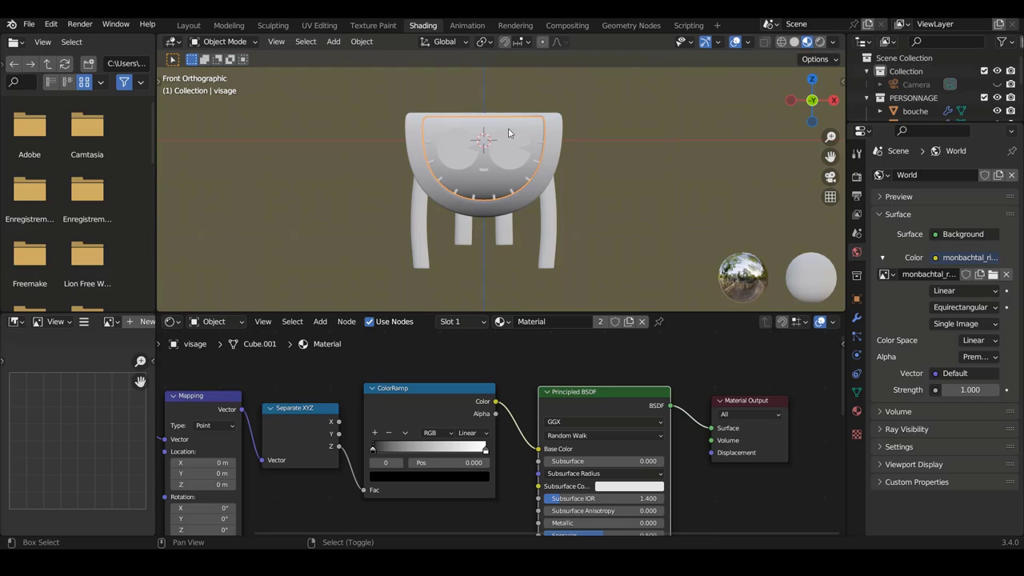
scroll(524, 152, up, 1)
scroll(532, 172, up, 1)
scroll(532, 192, up, 1)
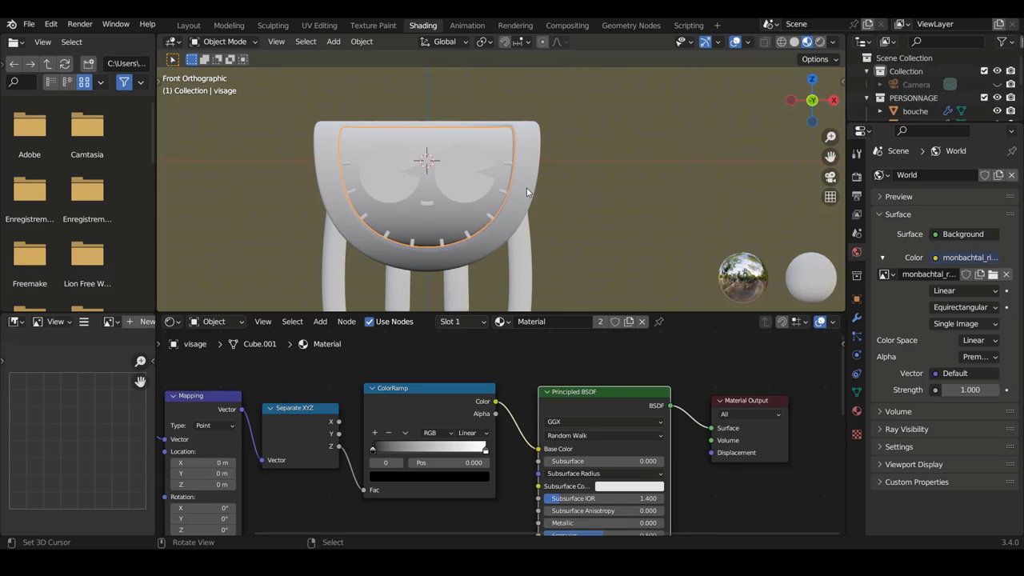
Step: Select the head object tete and centre it in the view
click(535, 153)
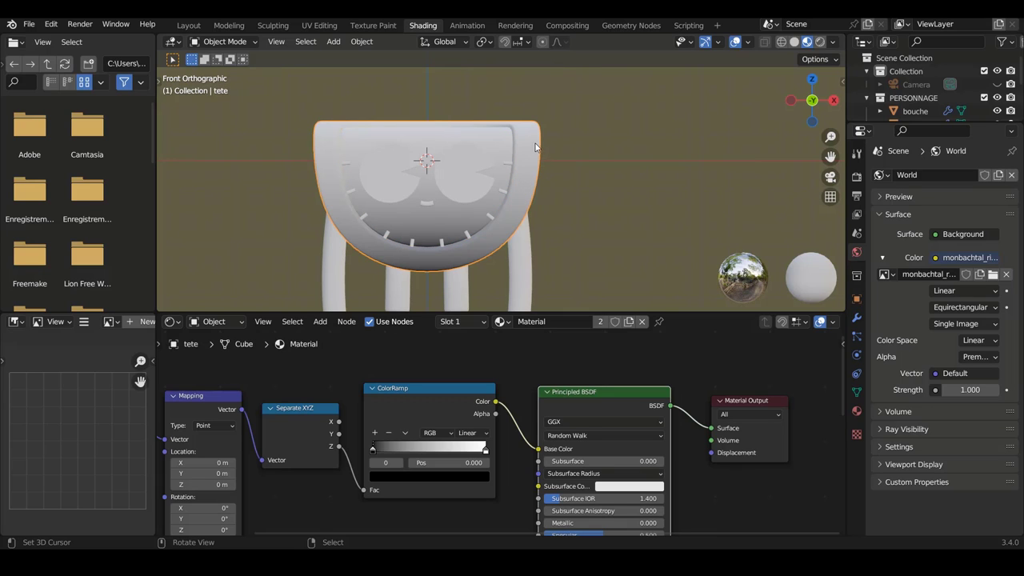
scroll(426, 154, down, 3)
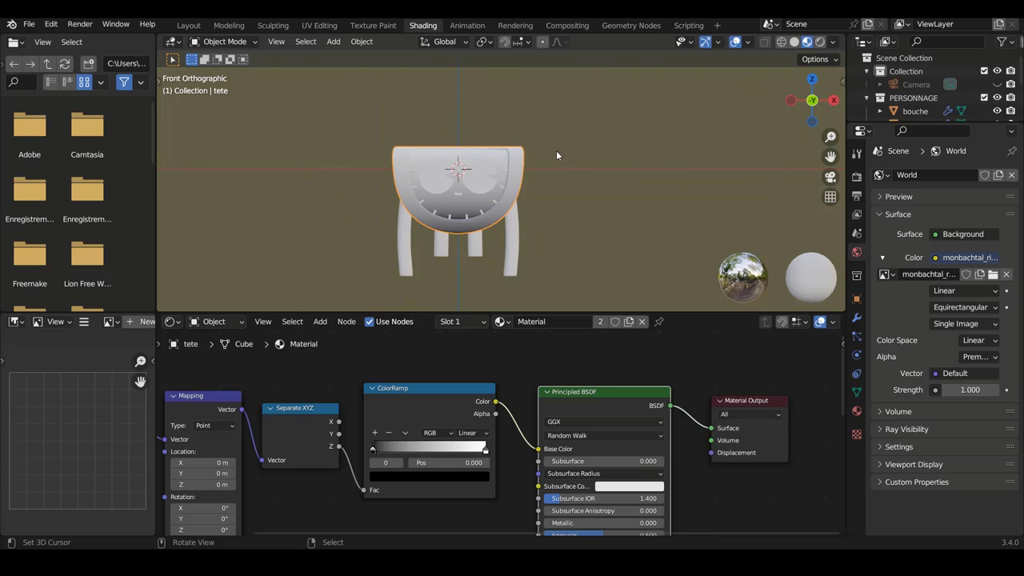
scroll(557, 155, up, 3)
shift+middle_drag(544, 166, 579, 167)
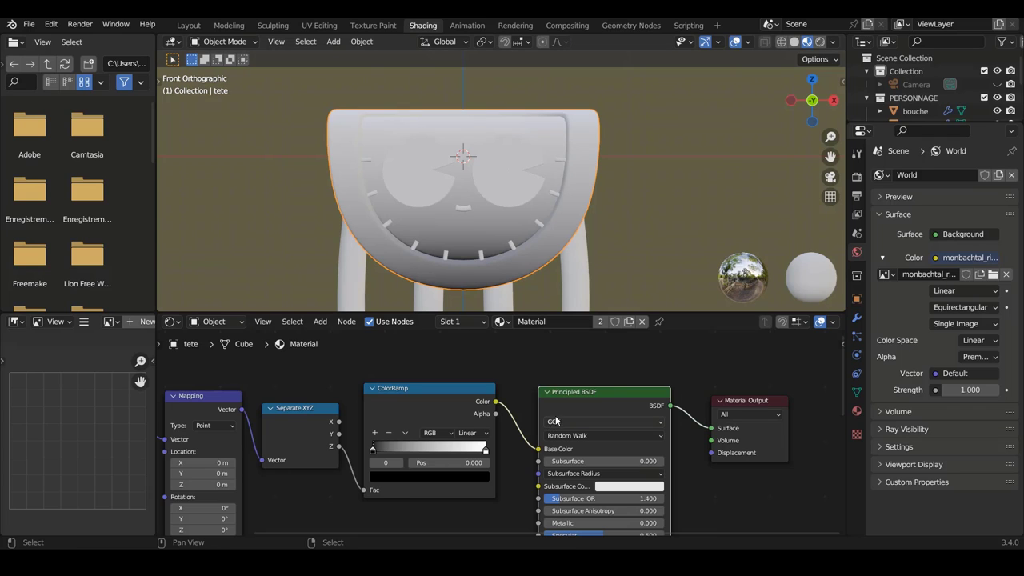
scroll(546, 423, down, 3)
scroll(526, 444, down, 2)
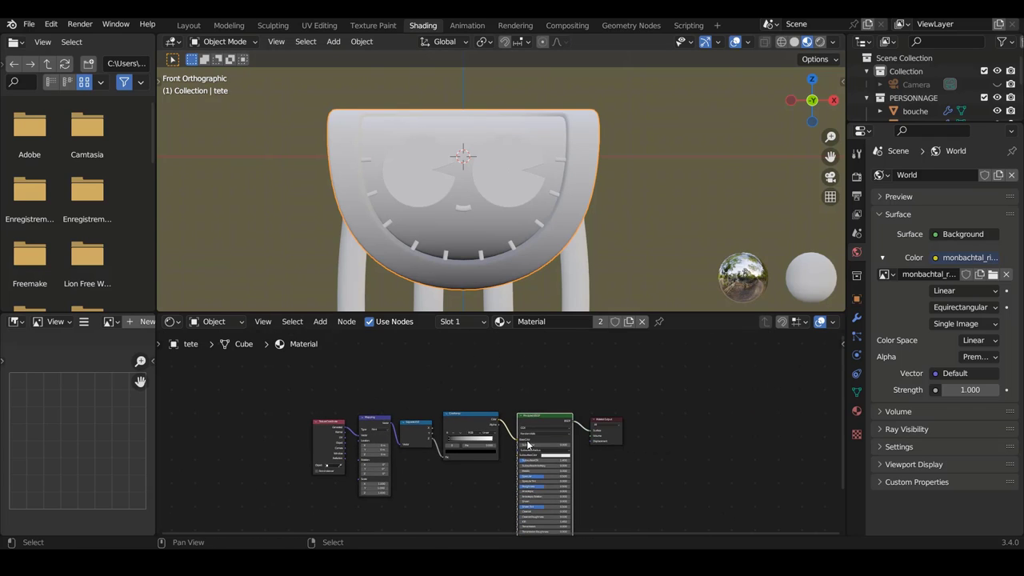
Step: Unlink the shared gradient material from tete, leaving its material slot empty
click(440, 449)
key(a)
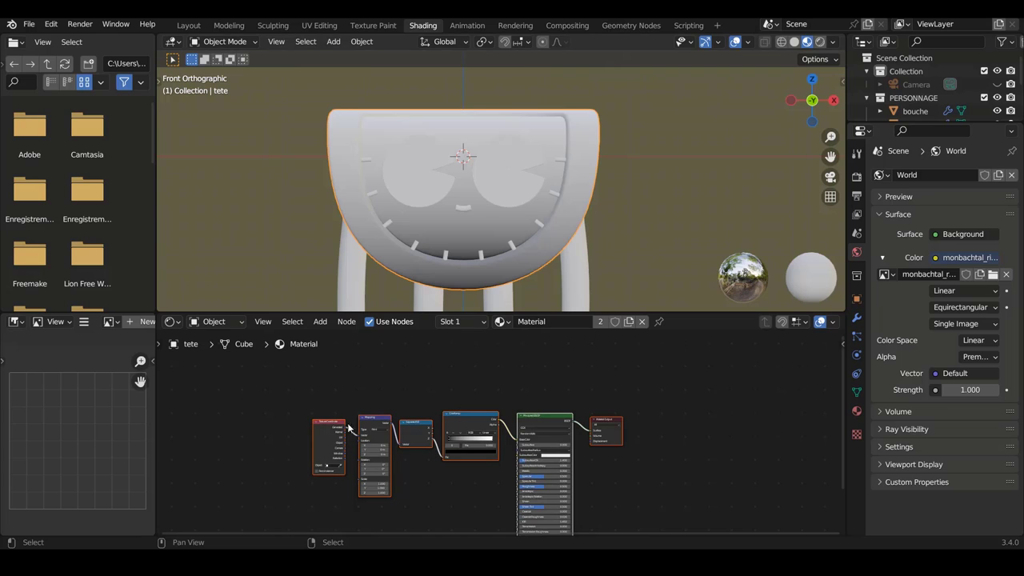
drag(273, 383, 645, 496)
key(alt+a)
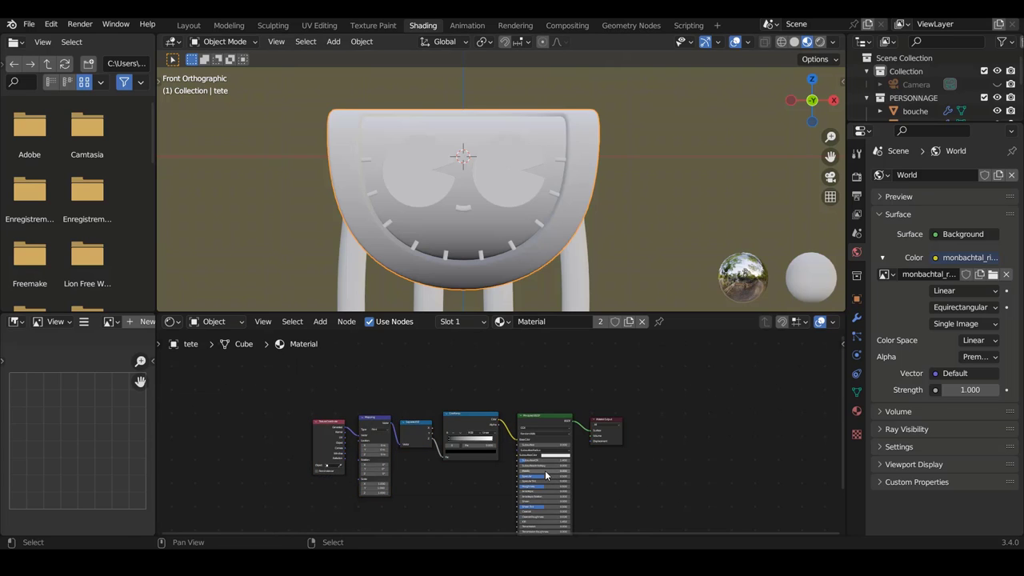
key(a)
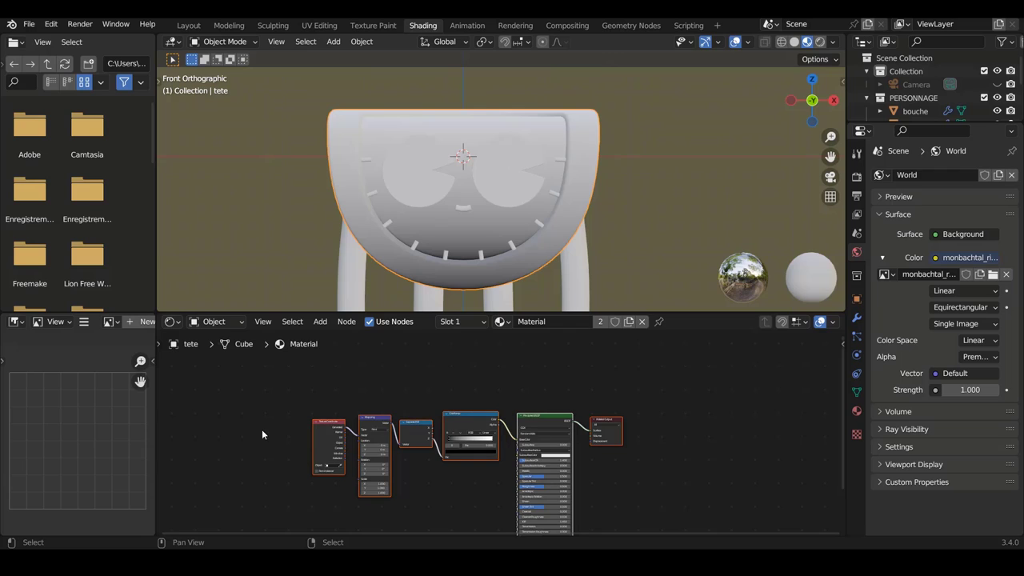
click(642, 321)
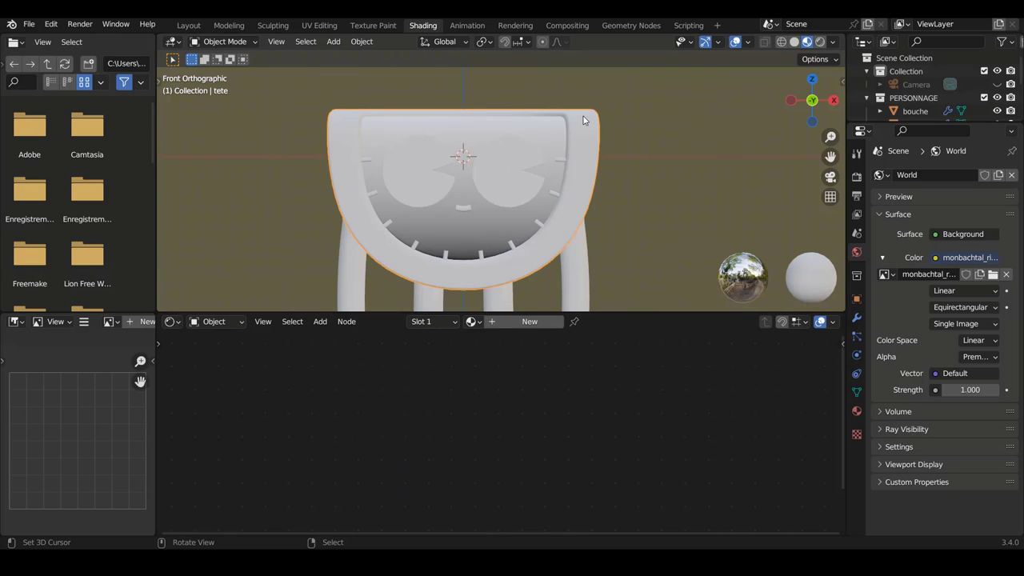
Step: Select the visage and move its first four gradient nodes further left
click(493, 234)
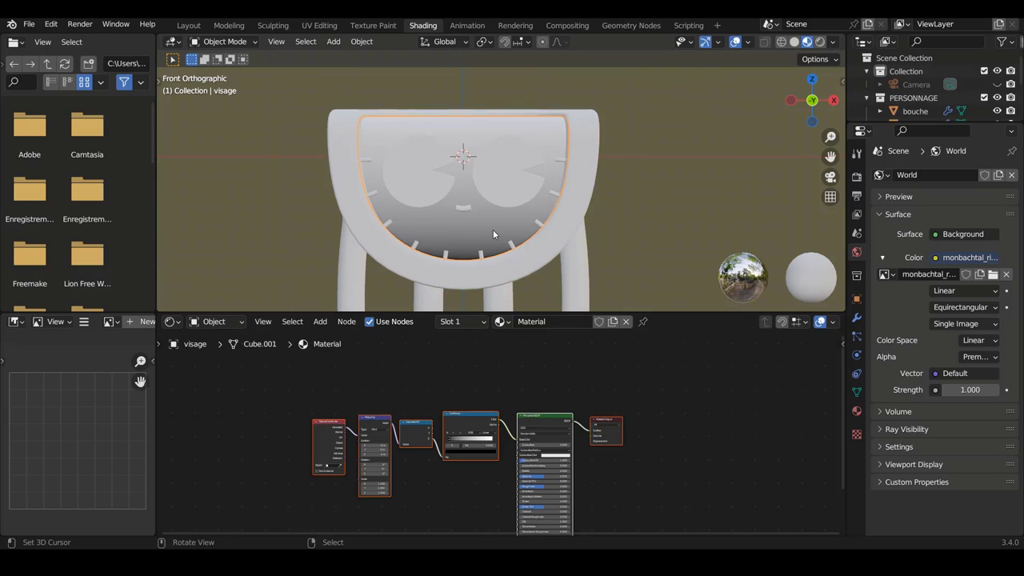
middle_drag(466, 440, 555, 438)
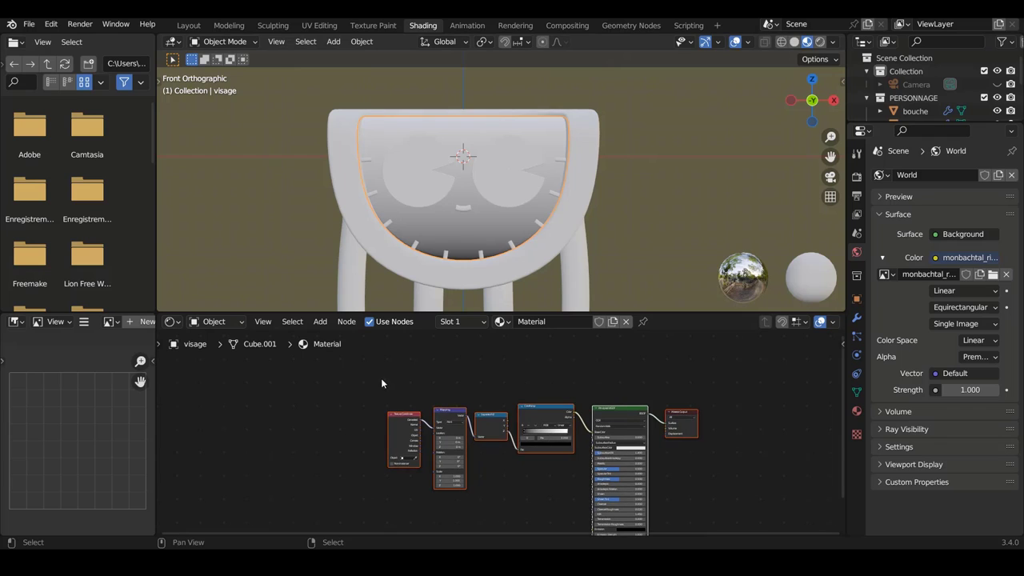
drag(381, 378, 553, 465)
drag(554, 414, 475, 416)
scroll(512, 429, up, 2)
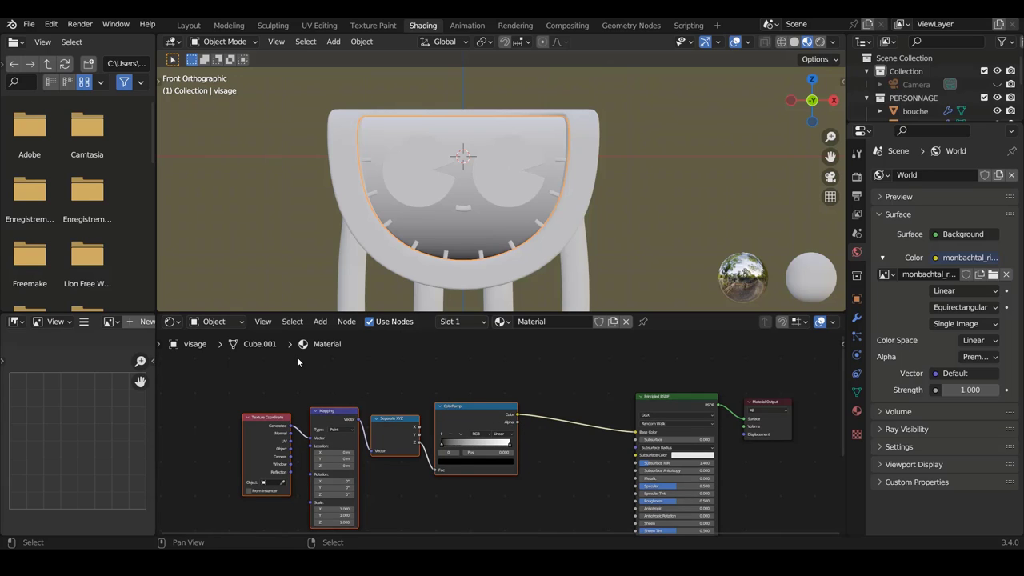
click(446, 388)
Step: Insert a Mix Color node into the ColorRamp-to-Base Color link
click(319, 322)
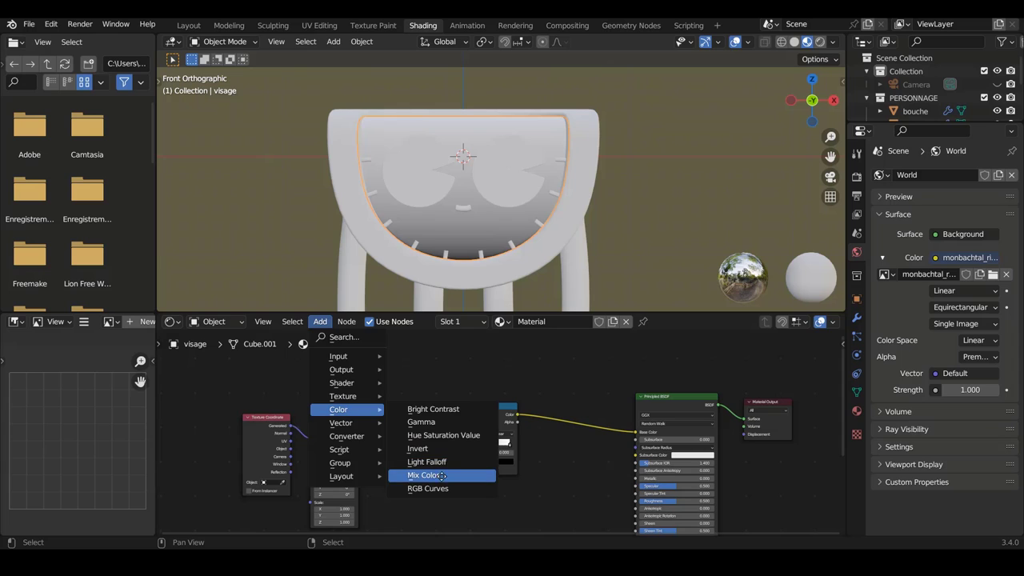
click(437, 475)
click(585, 413)
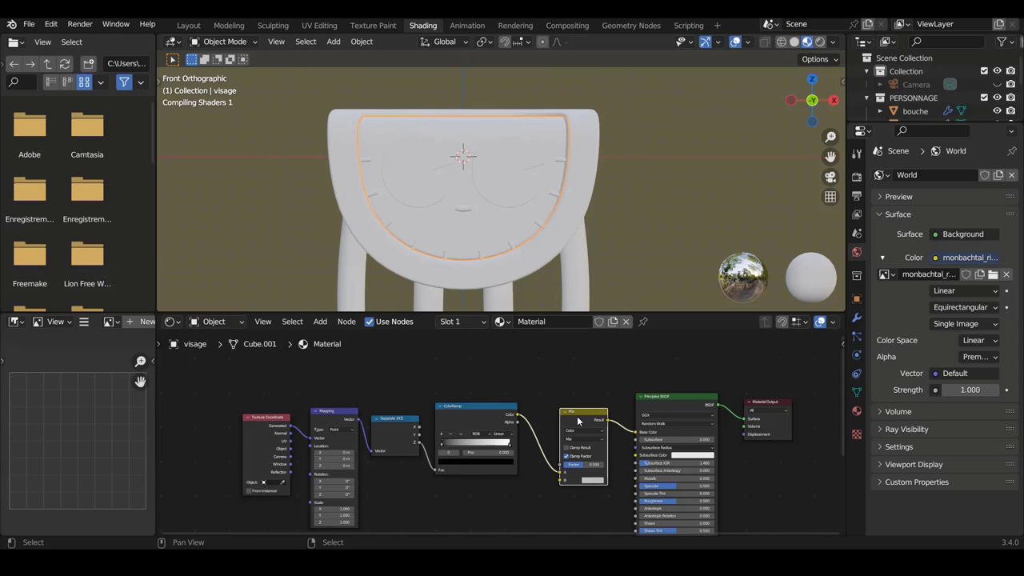
scroll(580, 418, up, 3)
scroll(517, 426, down, 3)
Step: Connect the ColorRamp output to the Mix node's Factor
key(l)
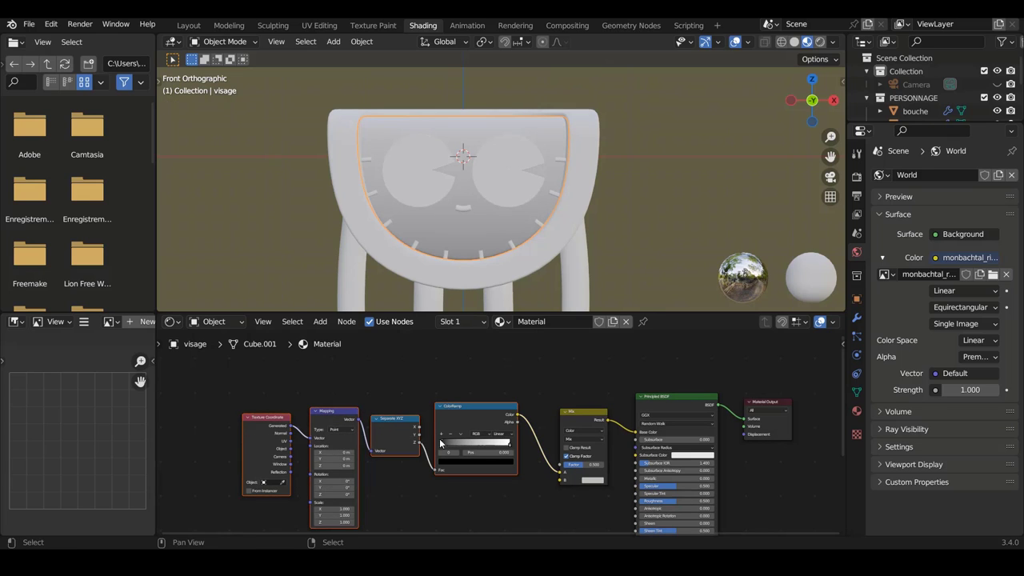
scroll(568, 436, up, 1)
scroll(560, 448, up, 1)
scroll(544, 464, up, 1)
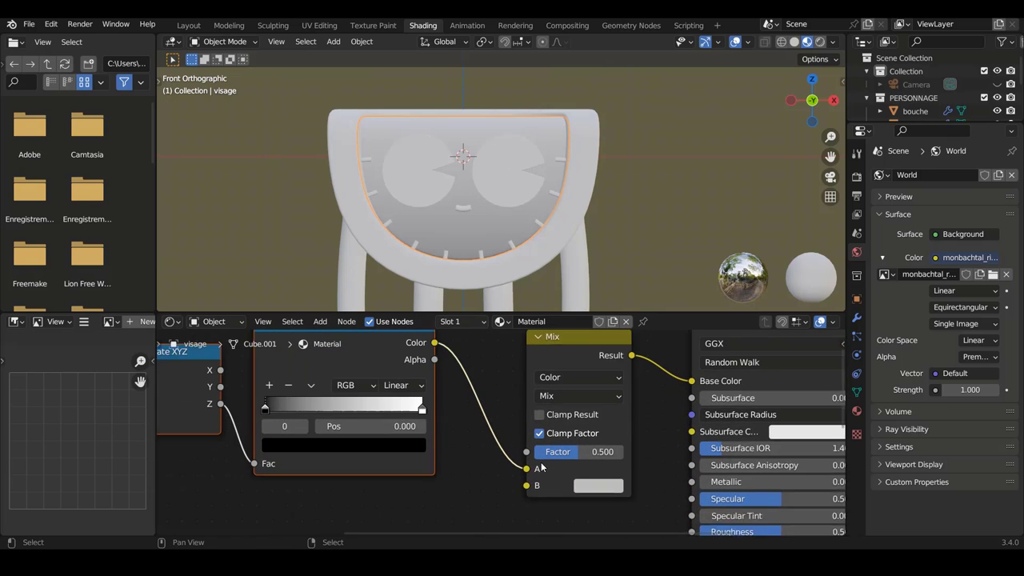
scroll(533, 478, up, 1)
scroll(552, 382, down, 2)
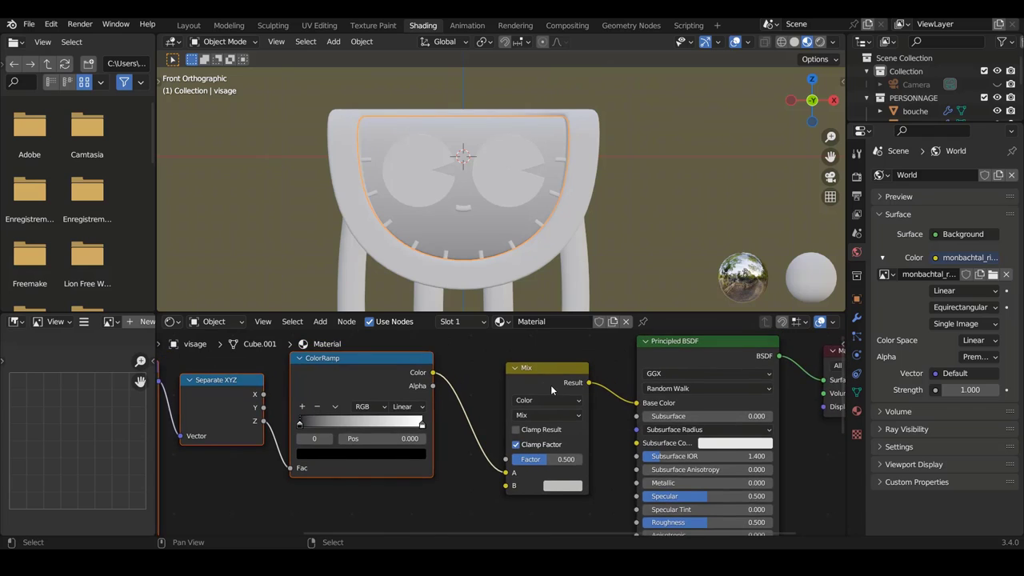
scroll(551, 385, up, 1)
mouse_move(506, 483)
mouse_down()
mouse_move(503, 423)
mouse_move(507, 467)
mouse_up()
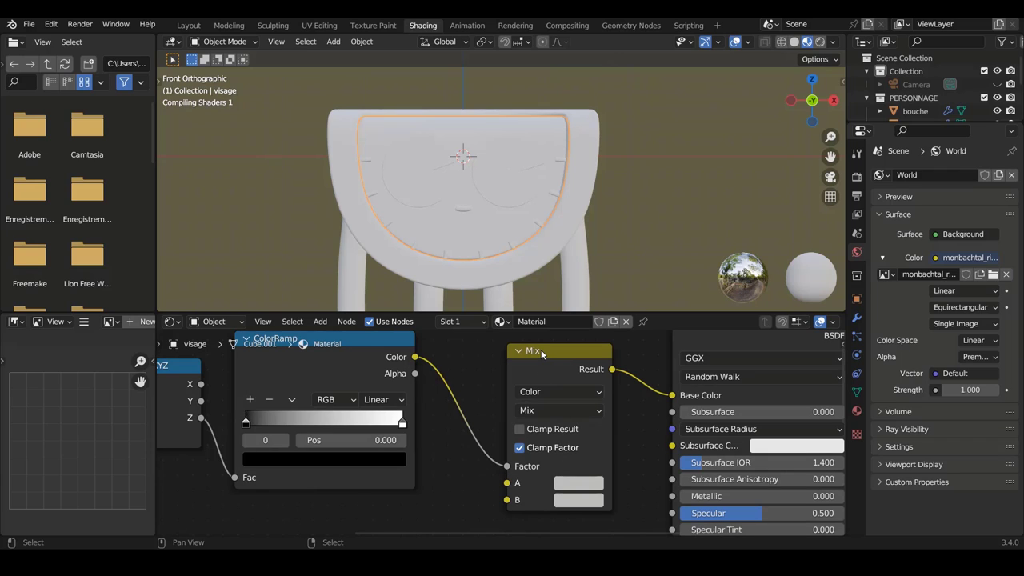
Step: Set Mix colour A to deep red and B to a full-brightness salmon red
click(599, 486)
click(621, 376)
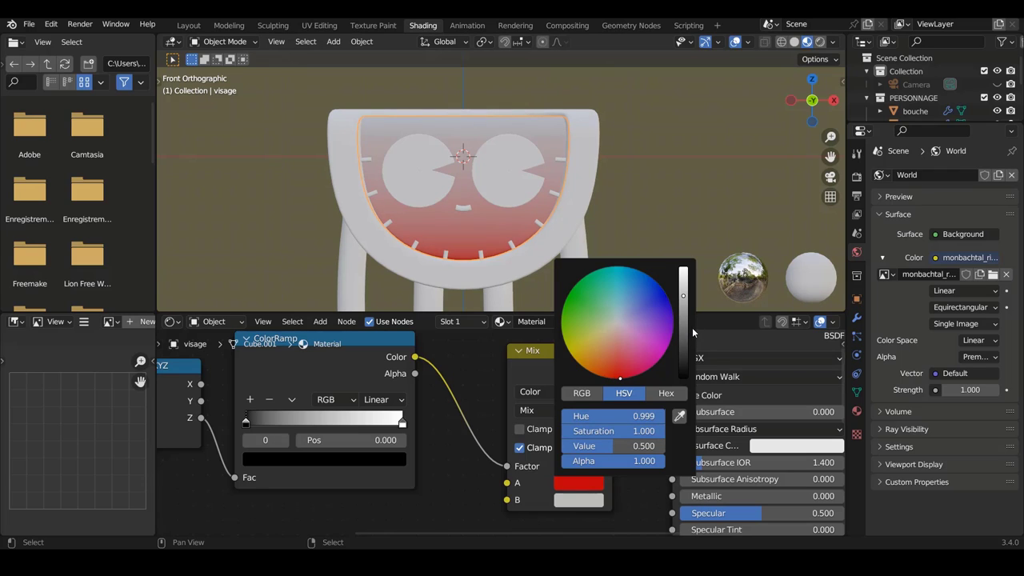
click(577, 503)
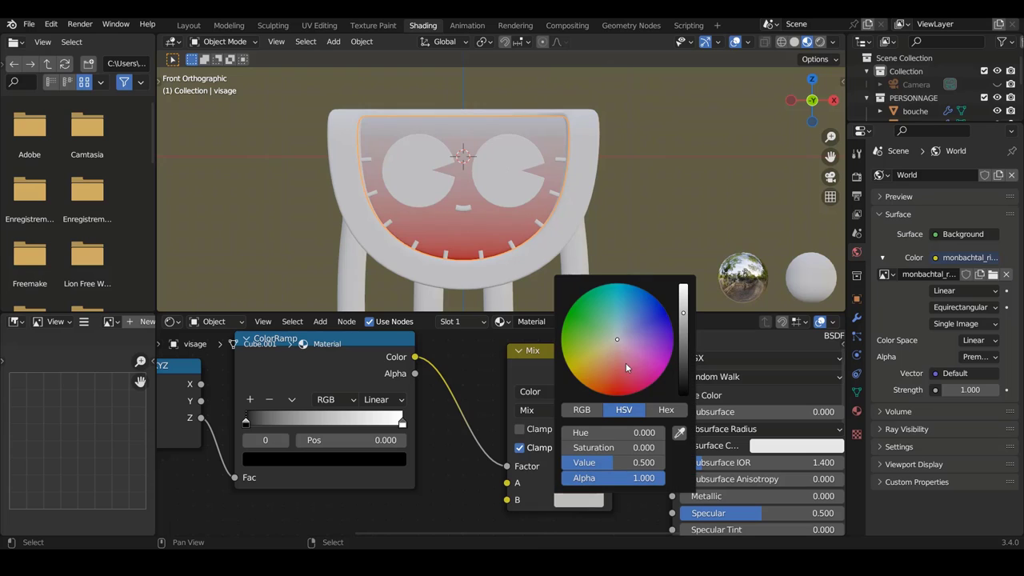
drag(675, 326, 683, 286)
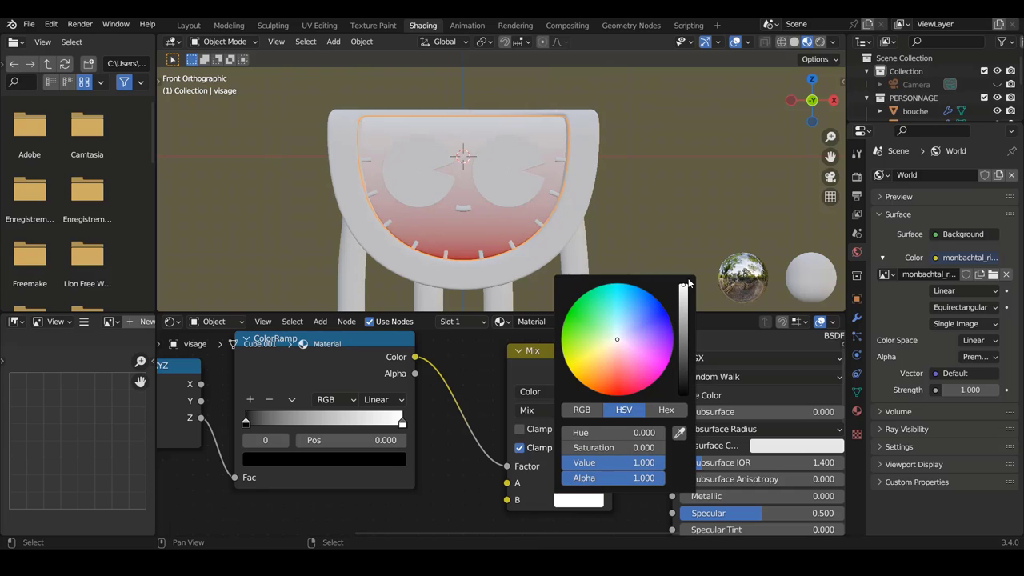
click(618, 362)
drag(615, 371, 612, 369)
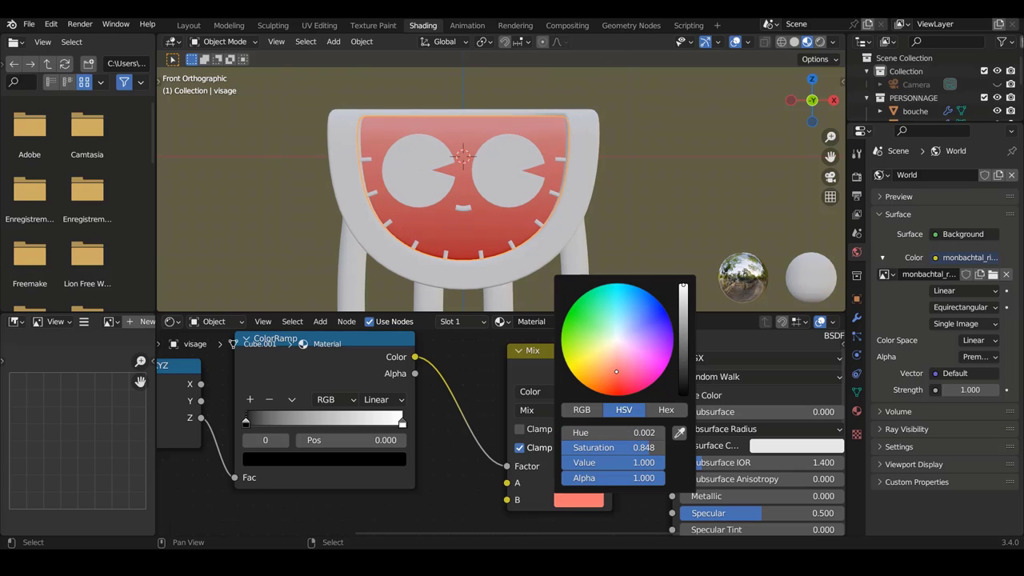
drag(612, 369, 615, 373)
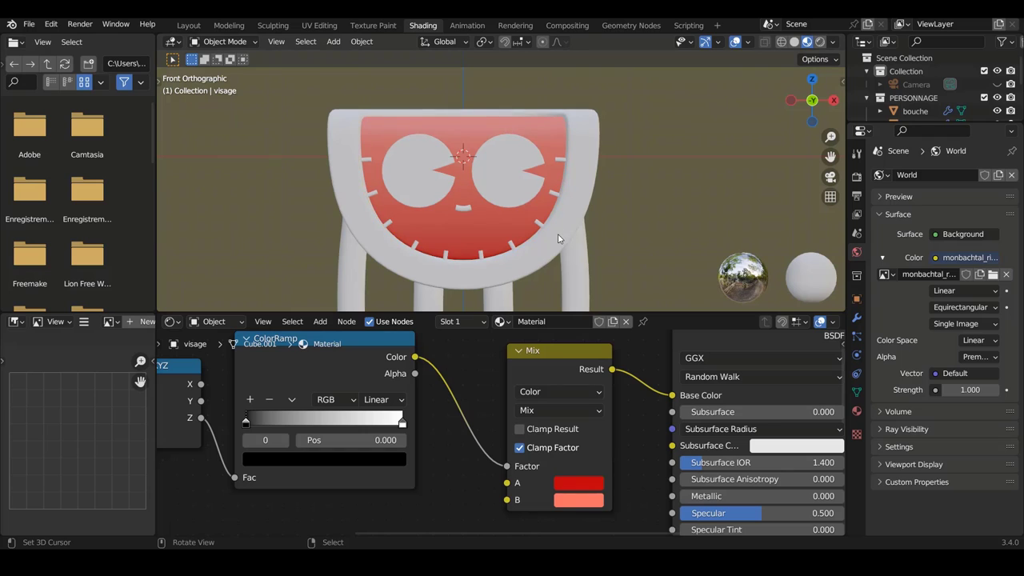
scroll(558, 235, down, 5)
mouse_move(558, 235)
middle_down()
mouse_move(581, 235)
mouse_move(525, 198)
middle_up()
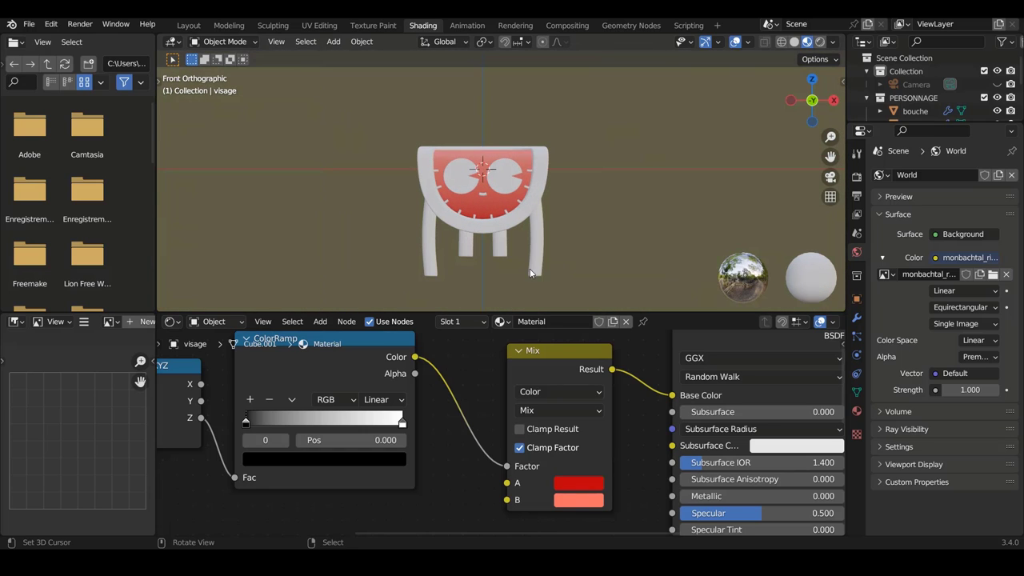
Step: Set the face material's Principled BSDF Roughness to 0.420
middle_drag(543, 396, 375, 396)
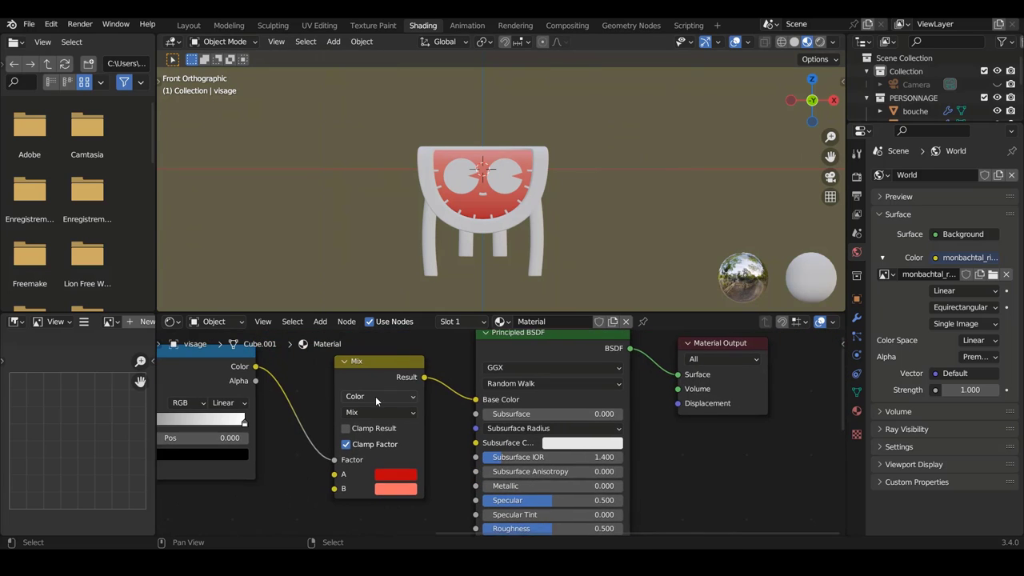
middle_drag(570, 507, 569, 436)
scroll(570, 436, up, 2)
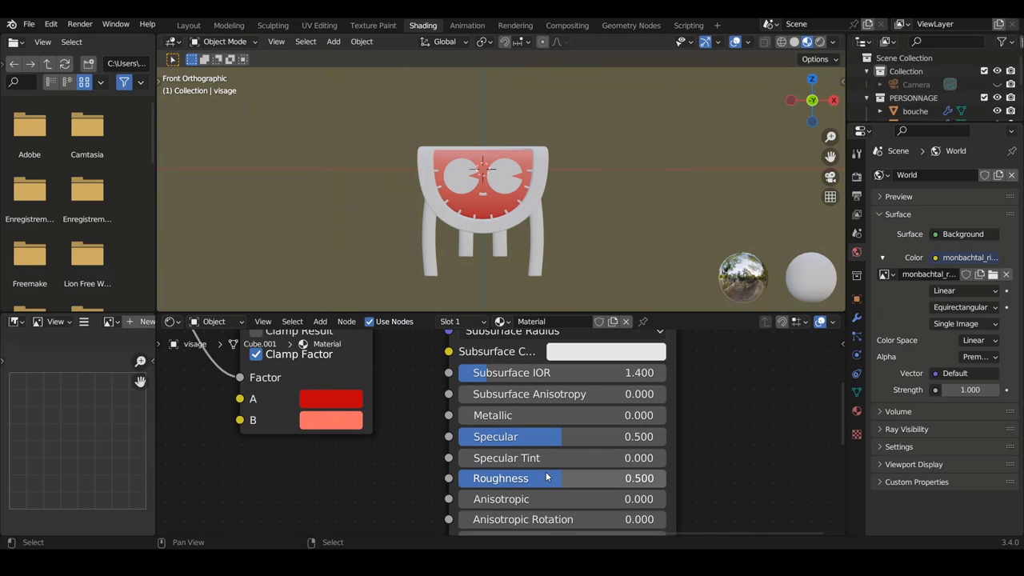
mouse_move(553, 483)
mouse_down()
mouse_move(534, 483)
mouse_move(544, 478)
mouse_up()
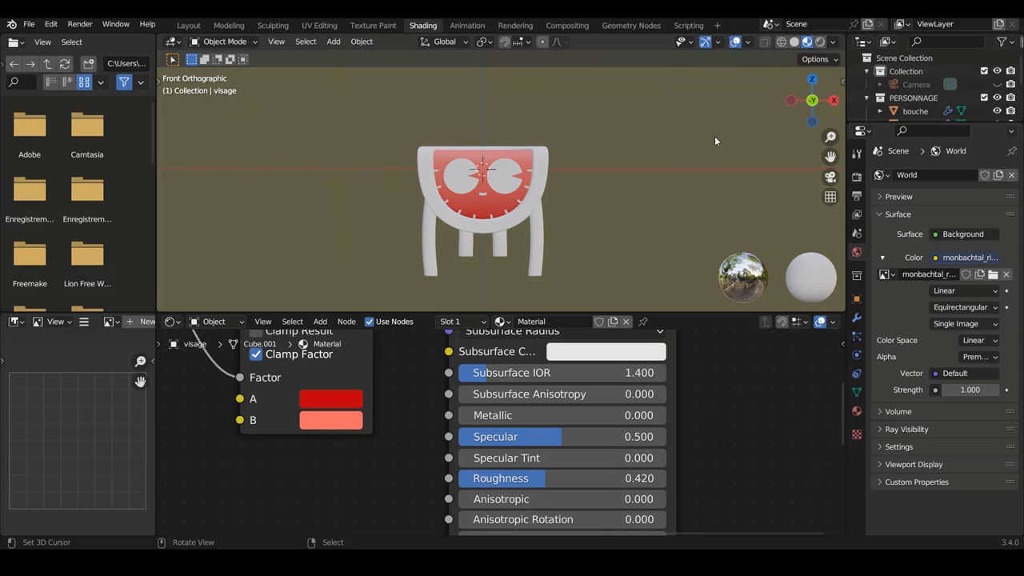
Step: Switch the viewport to Rendered shading, zoom in, and bring the clock face's Mix node colours into view
click(819, 41)
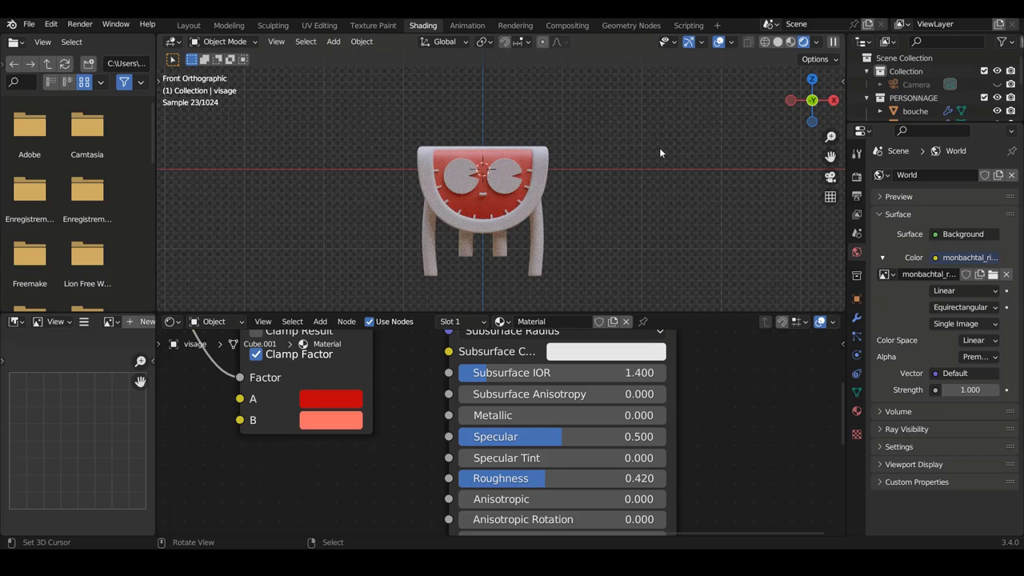
scroll(592, 189, up, 1)
scroll(514, 176, up, 3)
scroll(520, 188, up, 1)
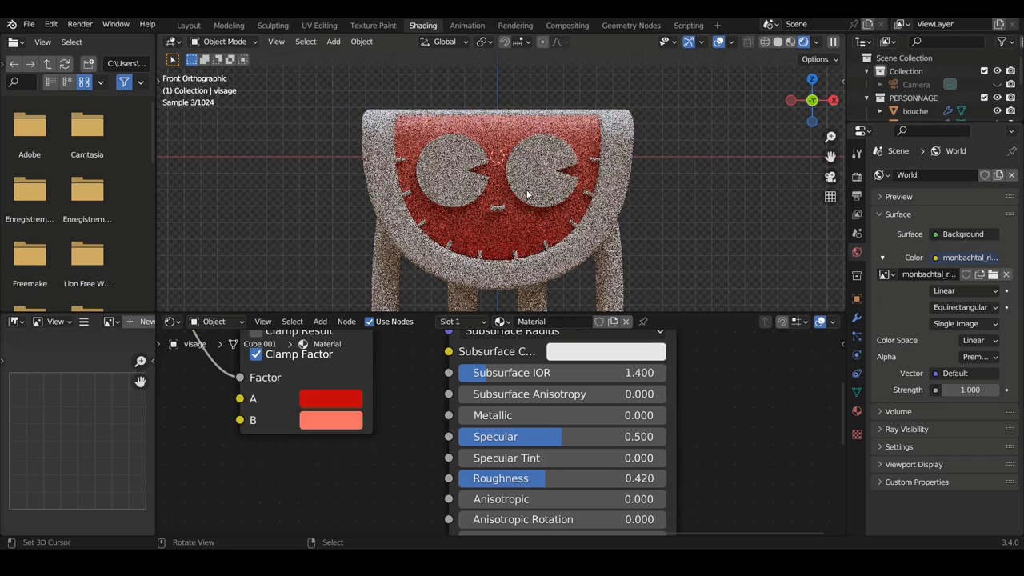
click(544, 225)
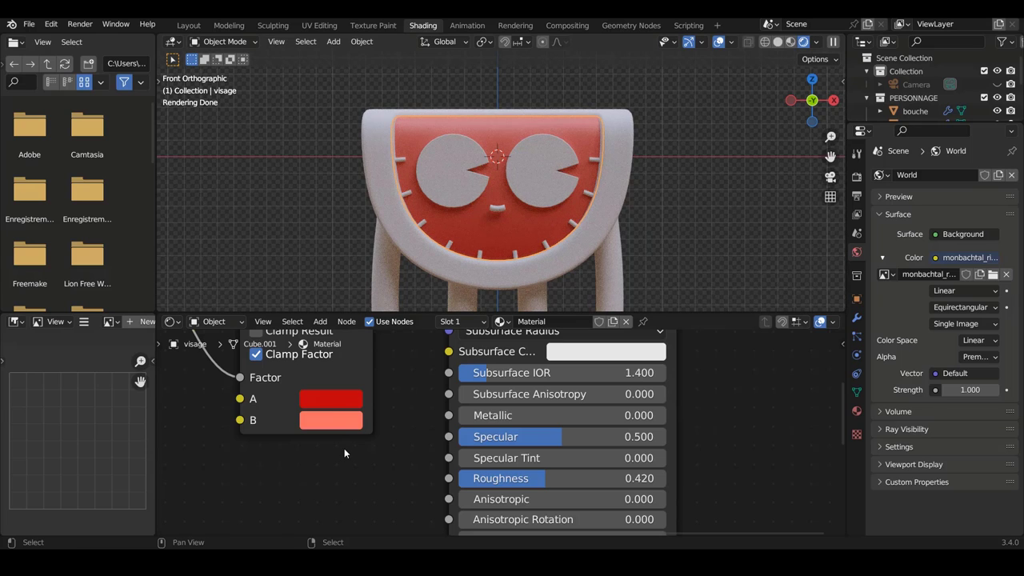
middle_drag(344, 448, 614, 452)
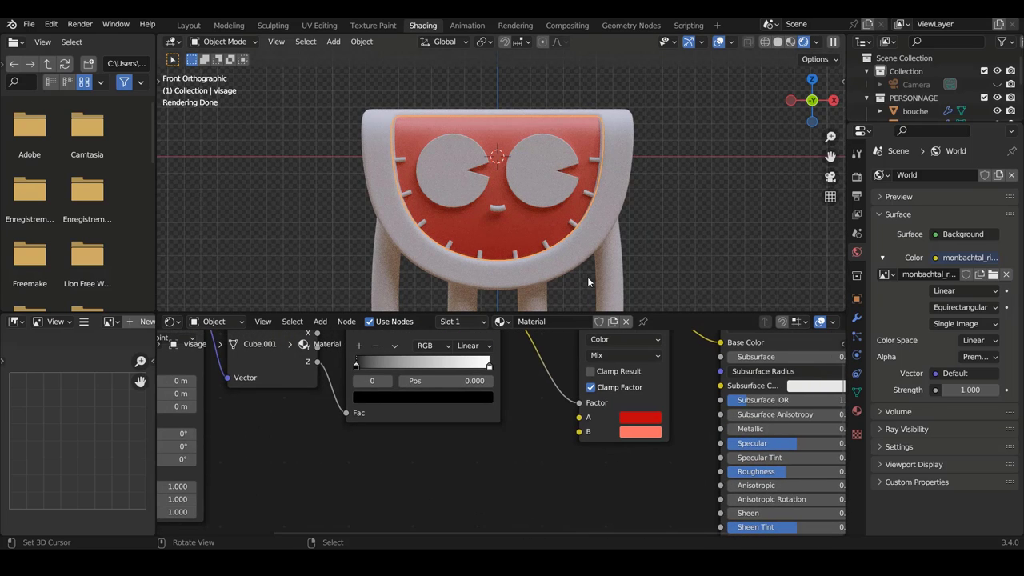
middle_drag(616, 404, 615, 455)
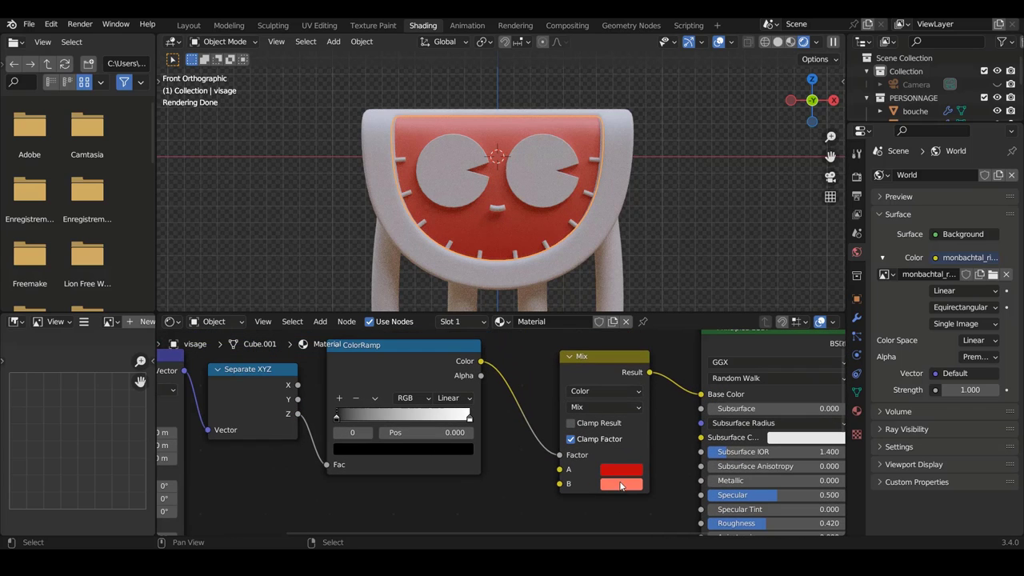
Step: Change the Mix node's B colour to a lighter pink (hue 0.994, saturation 0.826)
click(622, 485)
mouse_move(653, 356)
mouse_down()
mouse_move(646, 371)
mouse_move(656, 371)
mouse_up()
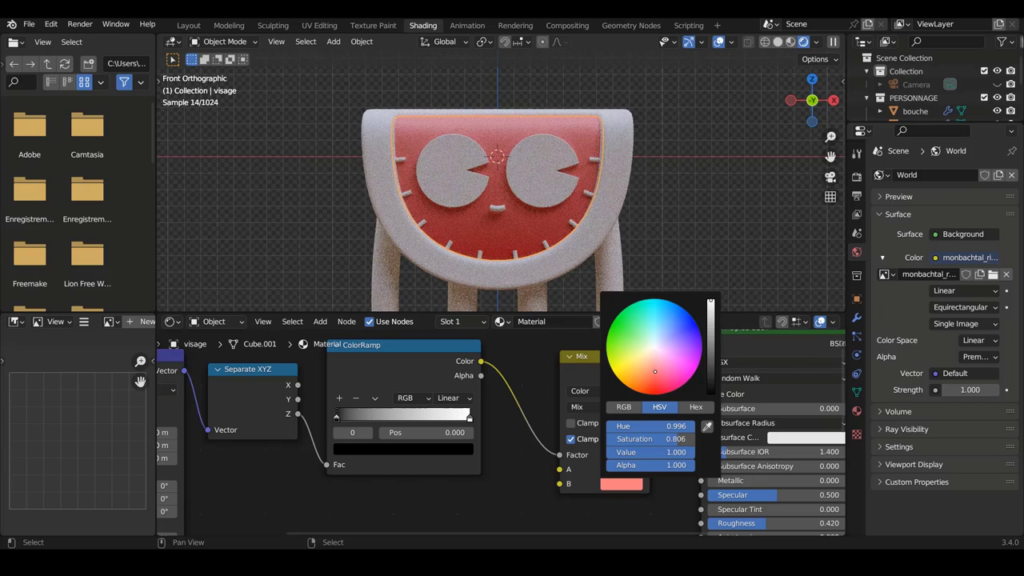
drag(655, 370, 655, 373)
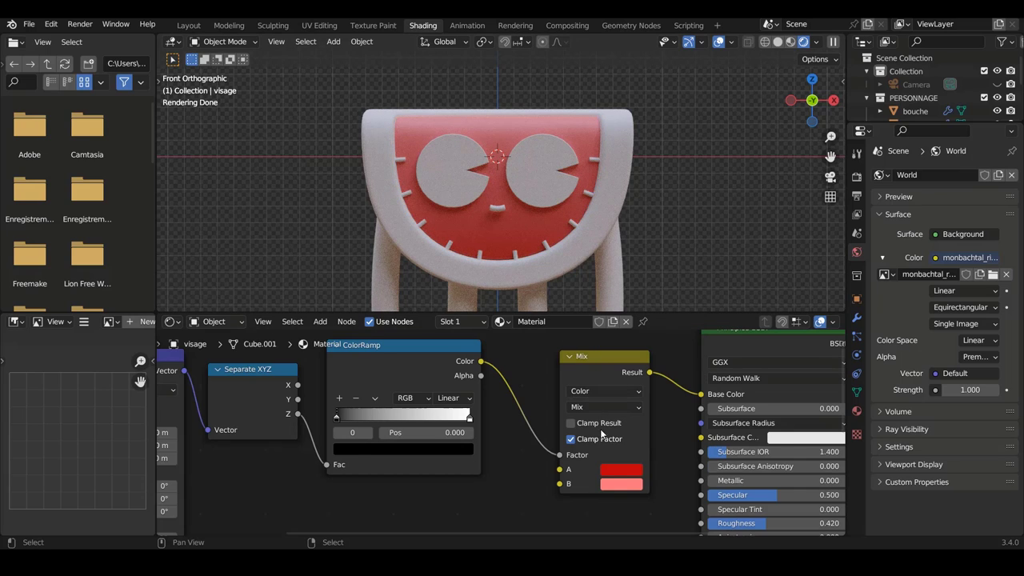
scroll(603, 432, down, 1)
scroll(572, 410, up, 2)
scroll(571, 410, up, 1)
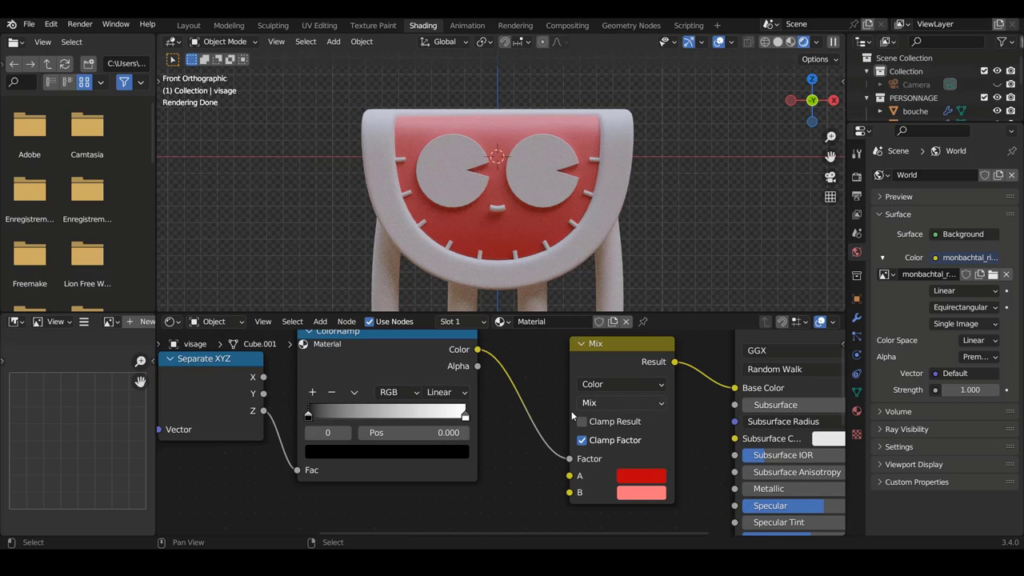
scroll(572, 411, down, 3)
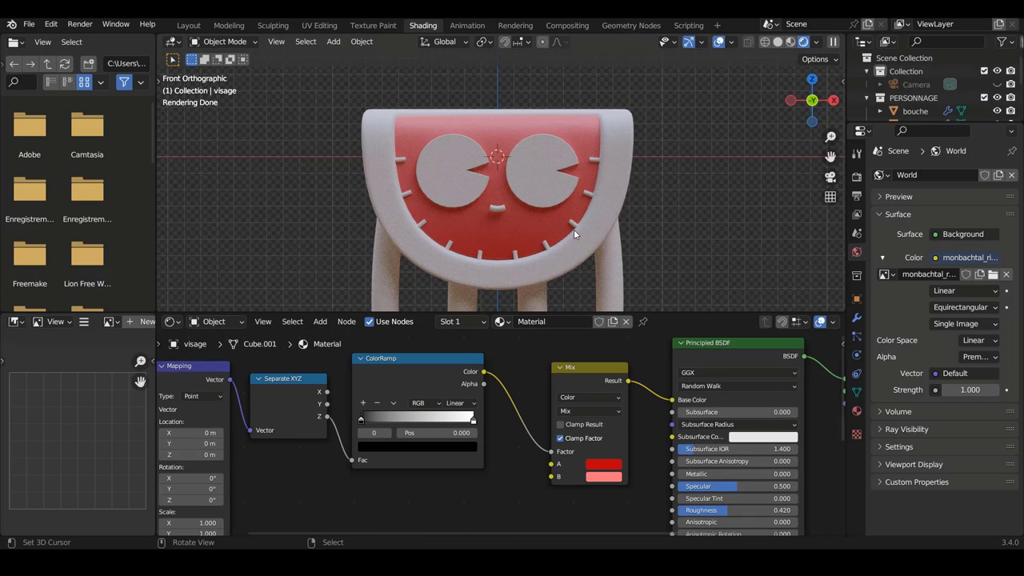
Step: Rename the visage face material to 'red gradient'
right_click(578, 256)
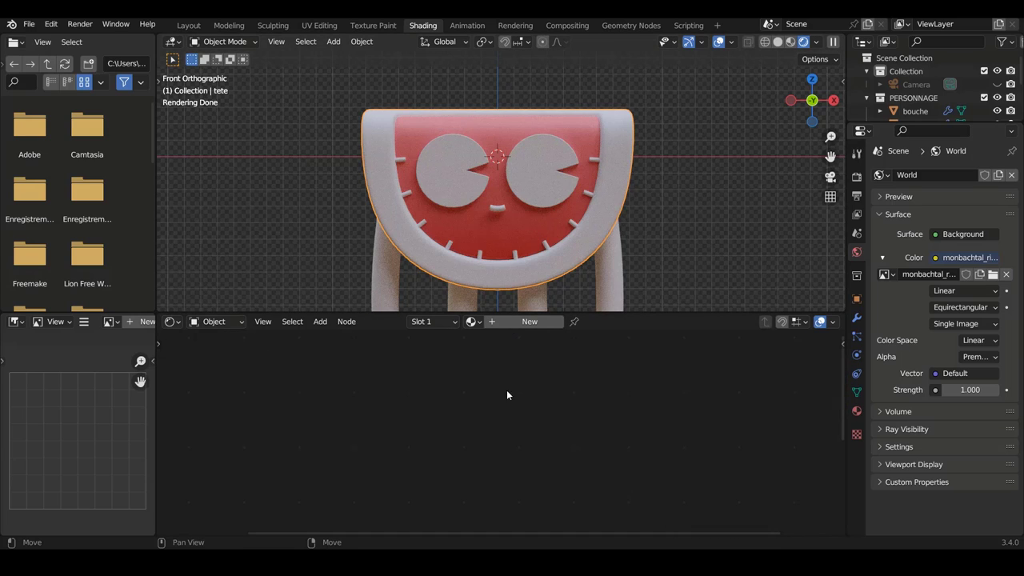
right_click(524, 220)
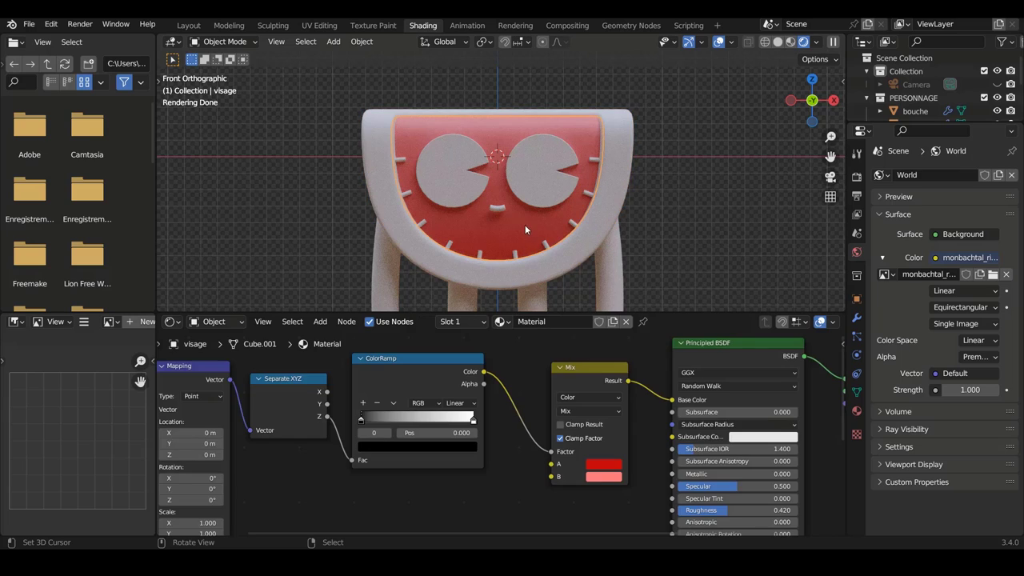
double_click(544, 321)
text(VIS)
key(BackSpace)
key(BackSpace)
key(BackSpace)
text(red g)
key(Return)
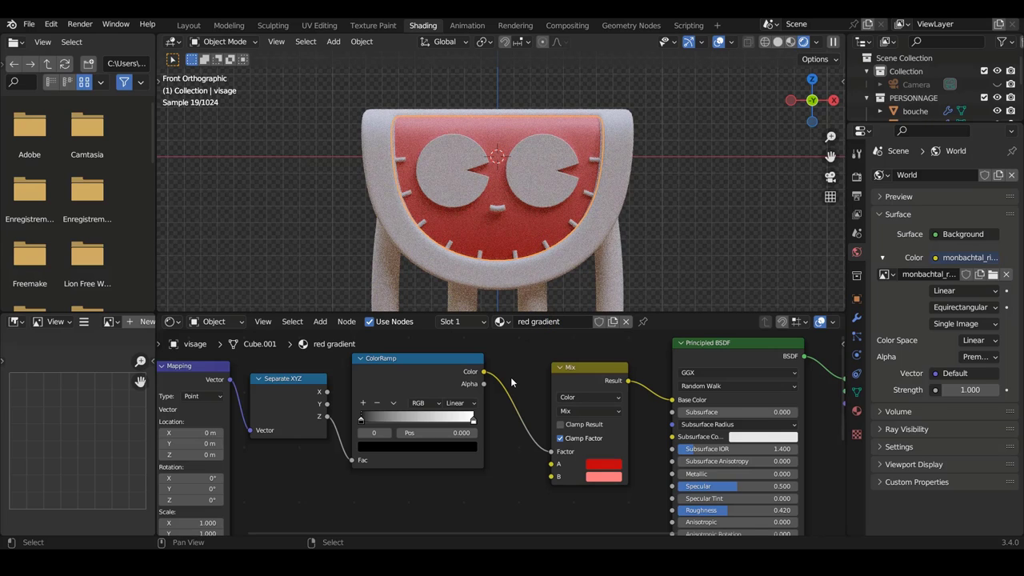
Step: Give the head tete a new material and start naming it 'green gradient'
click(547, 260)
click(516, 321)
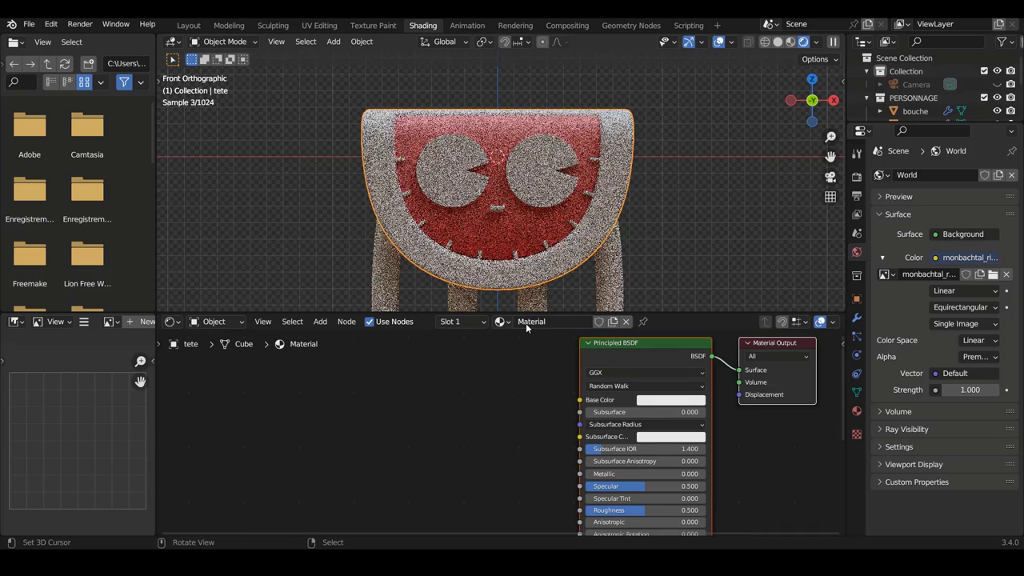
click(560, 321)
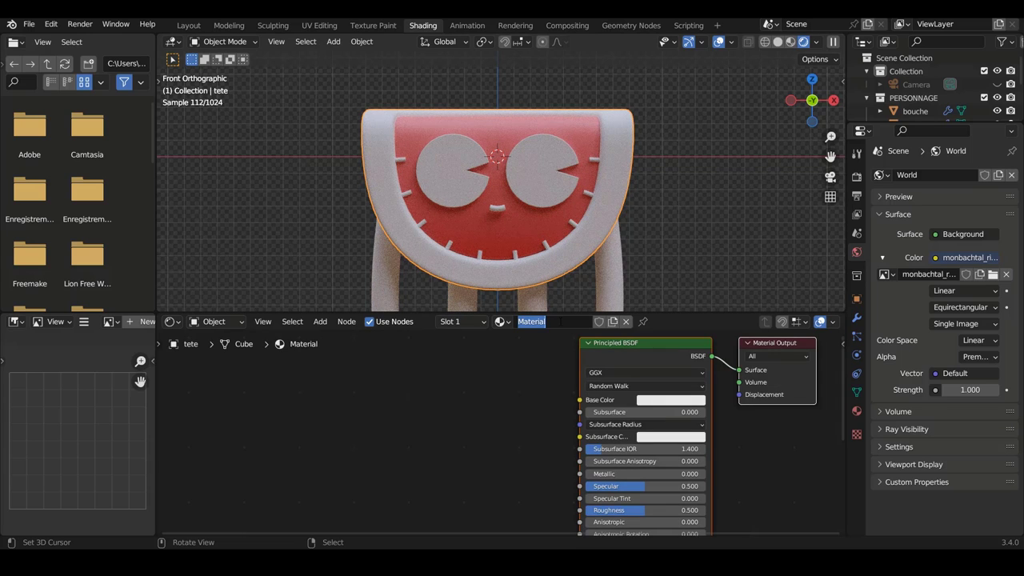
text(green g)
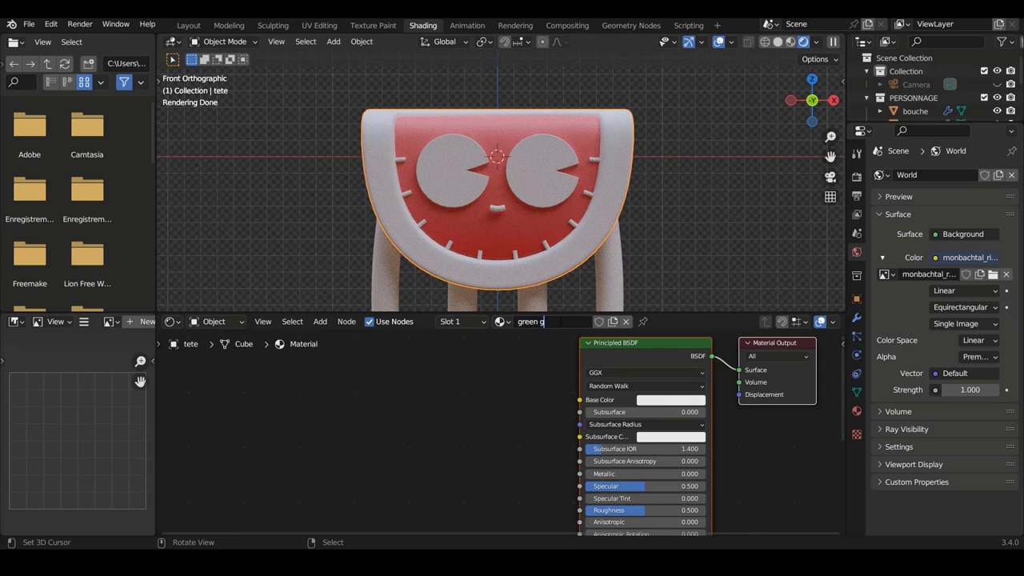
text(radient)
Step: Confirm the head material name 'green gradient' and frame its node tree
key(Return)
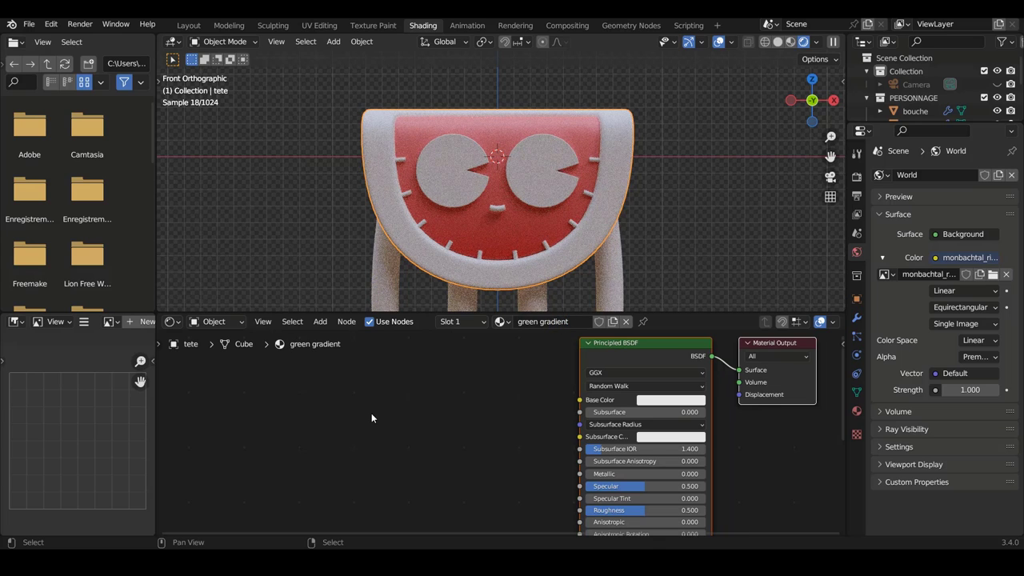
scroll(357, 457, down, 2)
middle_drag(356, 461, 414, 399)
key(ctrl+v)
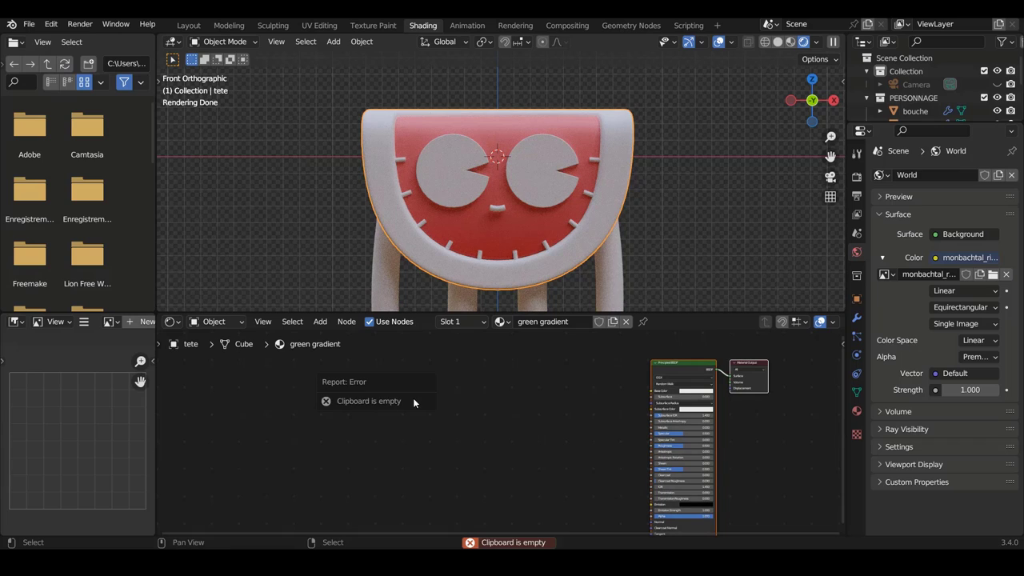
click(683, 369)
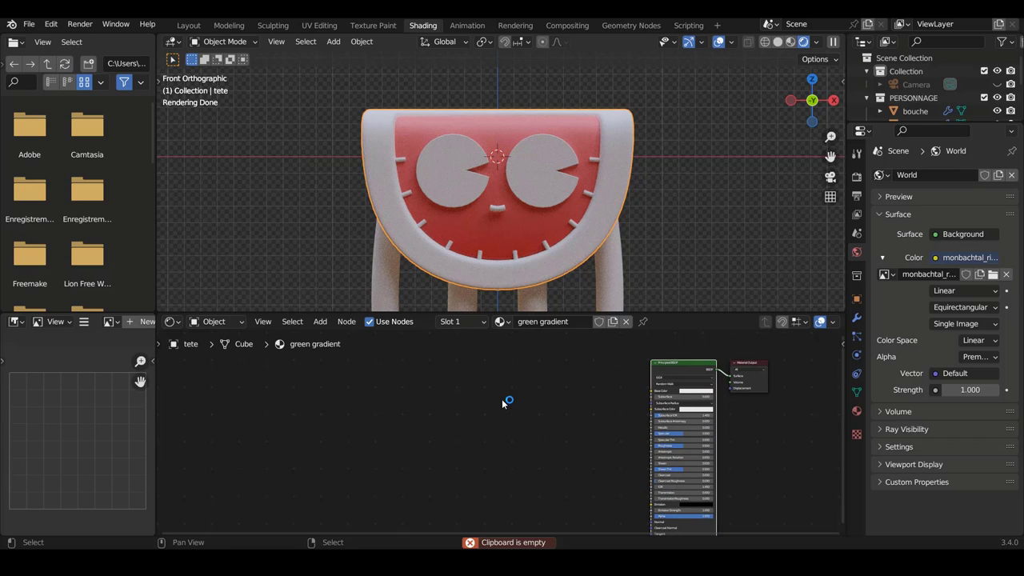
key(ctrl+v)
Step: Copy the face's Texture Coordinate, Mapping, Separate XYZ and ColorRamp nodes into the head's material
click(515, 218)
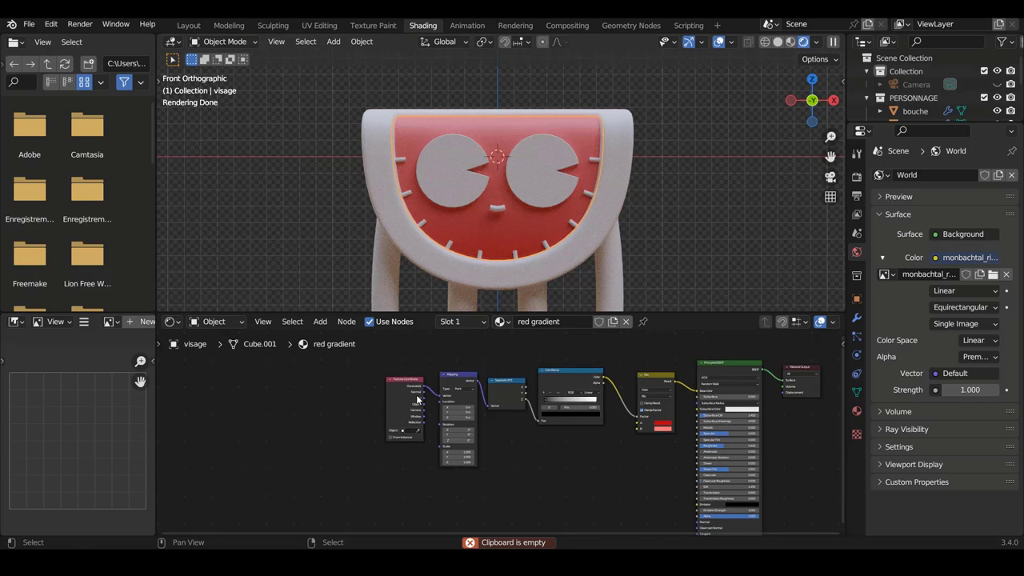
middle_drag(368, 340, 328, 363)
drag(325, 363, 578, 499)
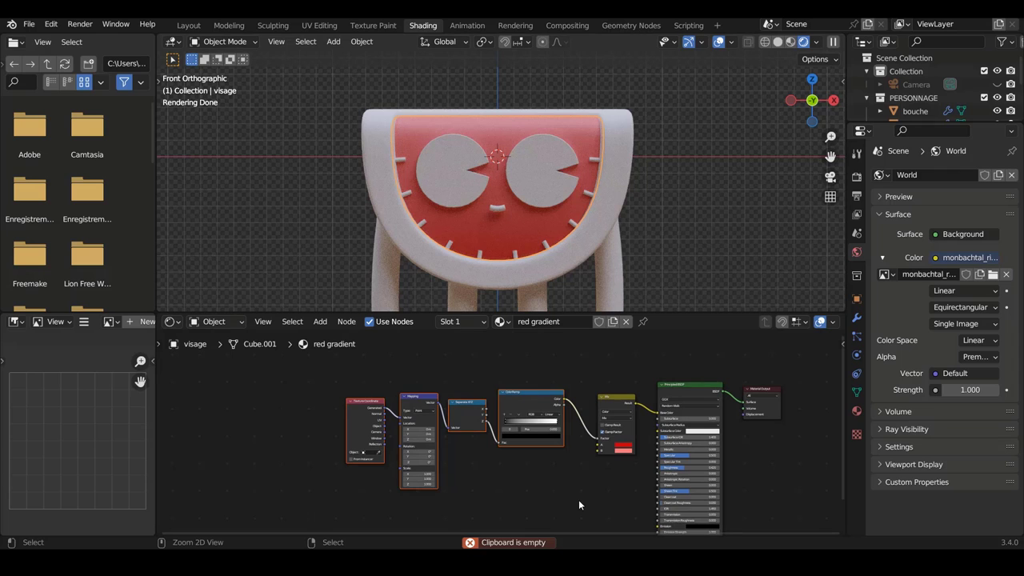
click(548, 270)
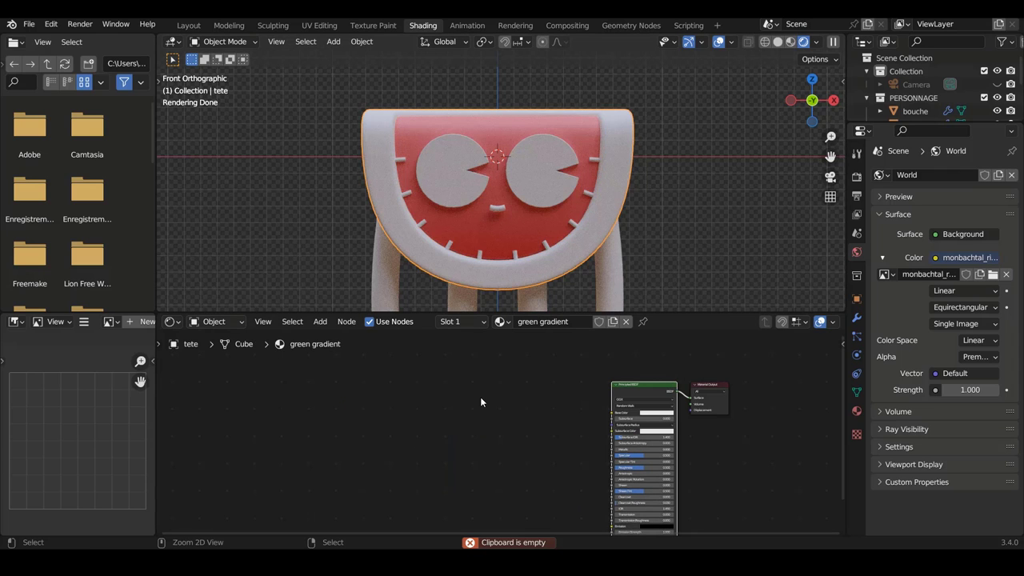
key(ctrl+v)
Step: Move the Principled BSDF and output nodes further right of the pasted nodes
scroll(542, 397, up, 2)
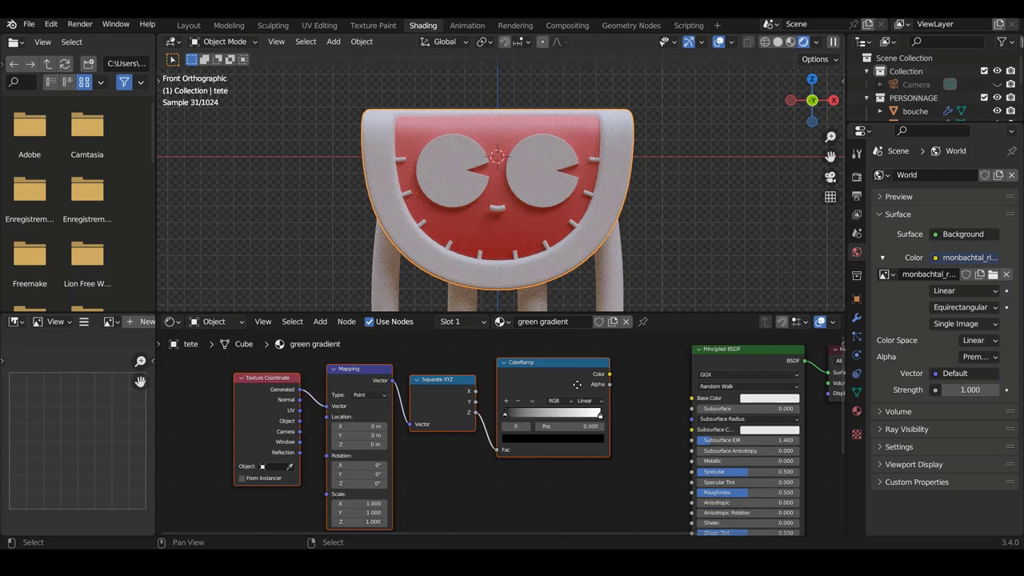
scroll(577, 385, down, 2)
scroll(645, 370, down, 2)
click(654, 416)
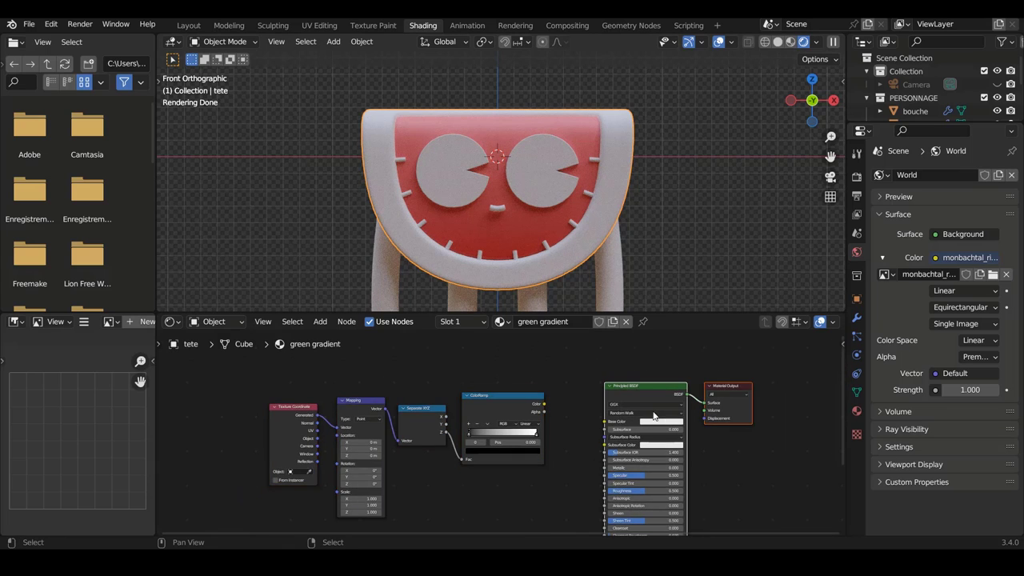
drag(655, 416, 703, 416)
click(317, 323)
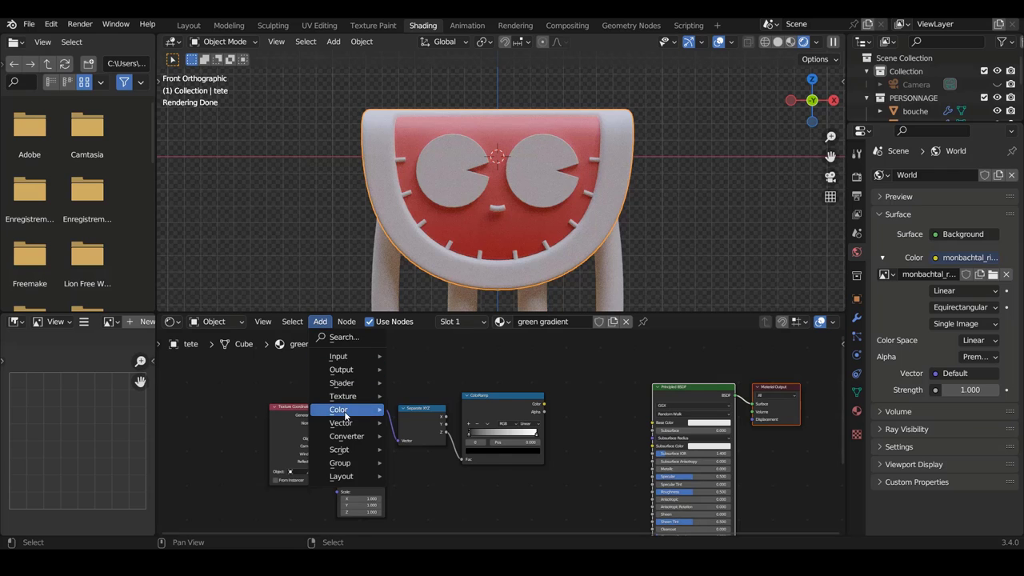
mouse_move(346, 410)
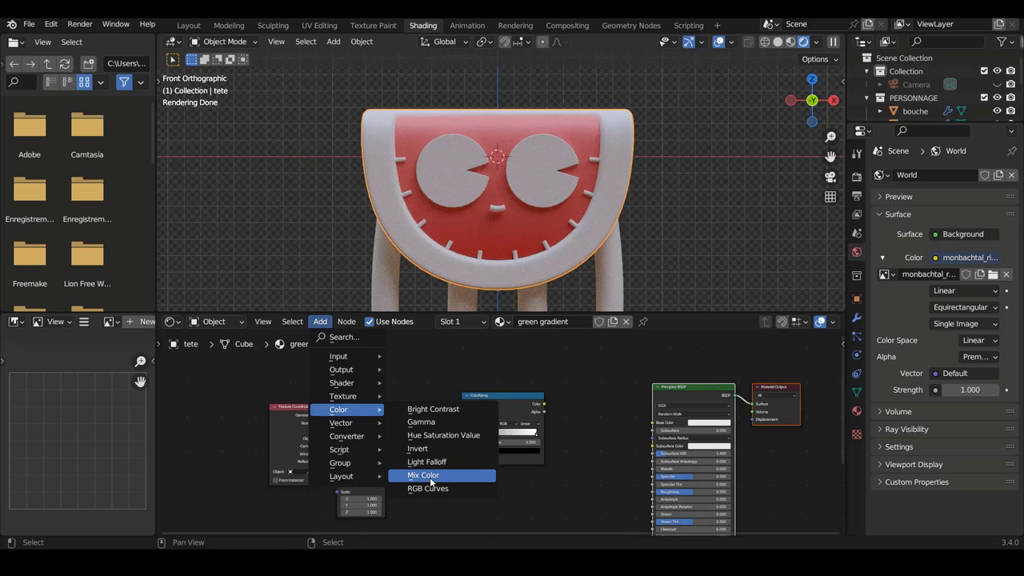
Step: Add a Mix Color node fed by the ColorRamp and driving the head's Base Color
click(431, 480)
click(583, 397)
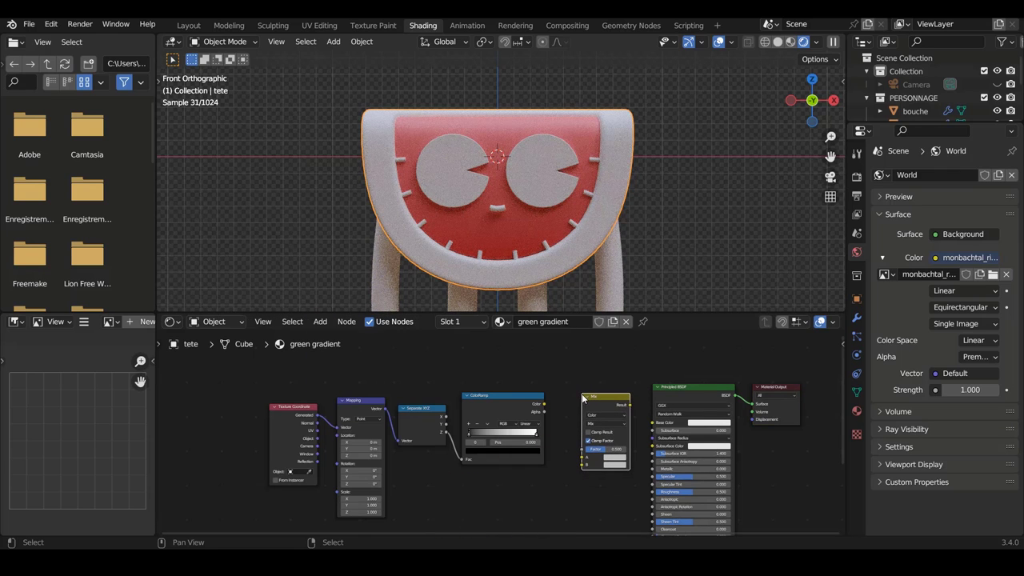
scroll(583, 398, up, 3)
middle_drag(583, 398, 418, 385)
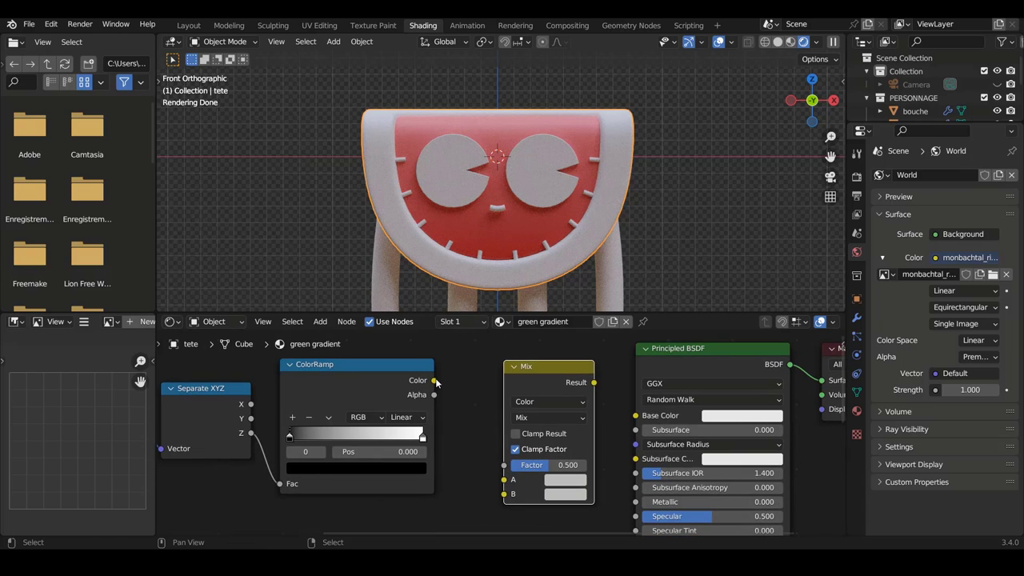
drag(434, 381, 502, 472)
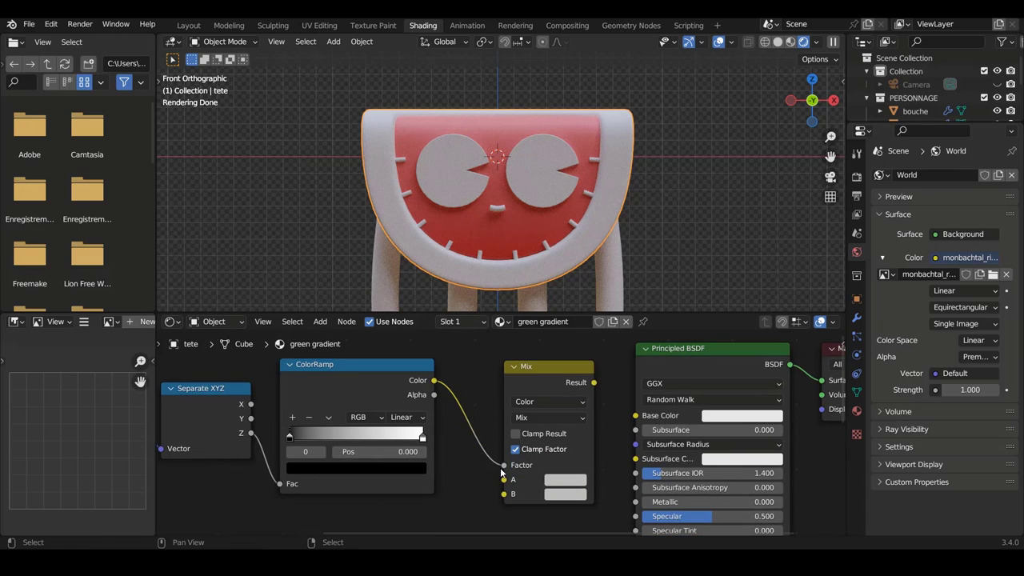
mouse_move(573, 377)
mouse_down()
mouse_move(564, 376)
mouse_move(629, 400)
mouse_move(636, 416)
mouse_up()
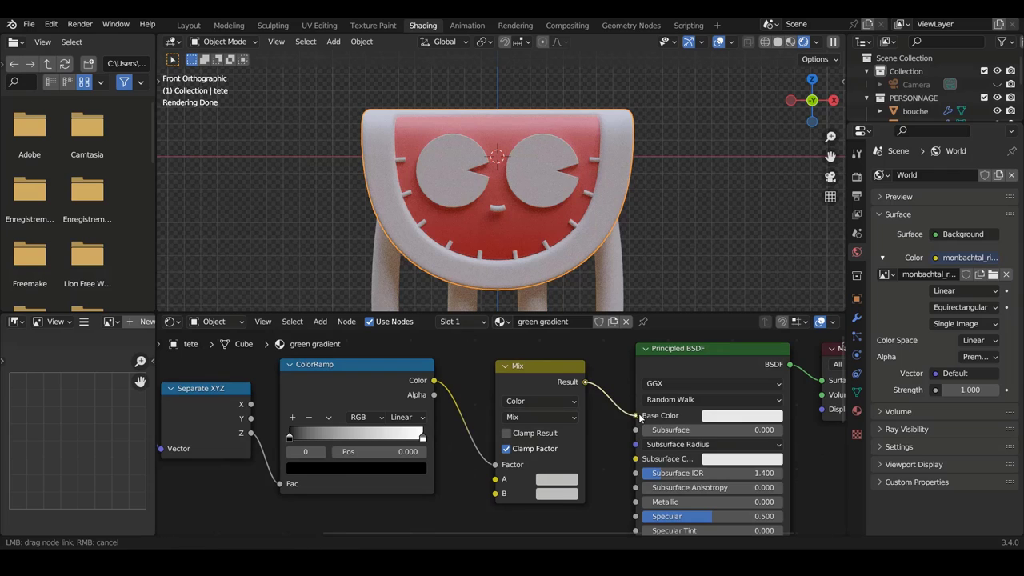
Step: Set the Mix node's input A to dark green and input B to light green
click(551, 483)
click(546, 322)
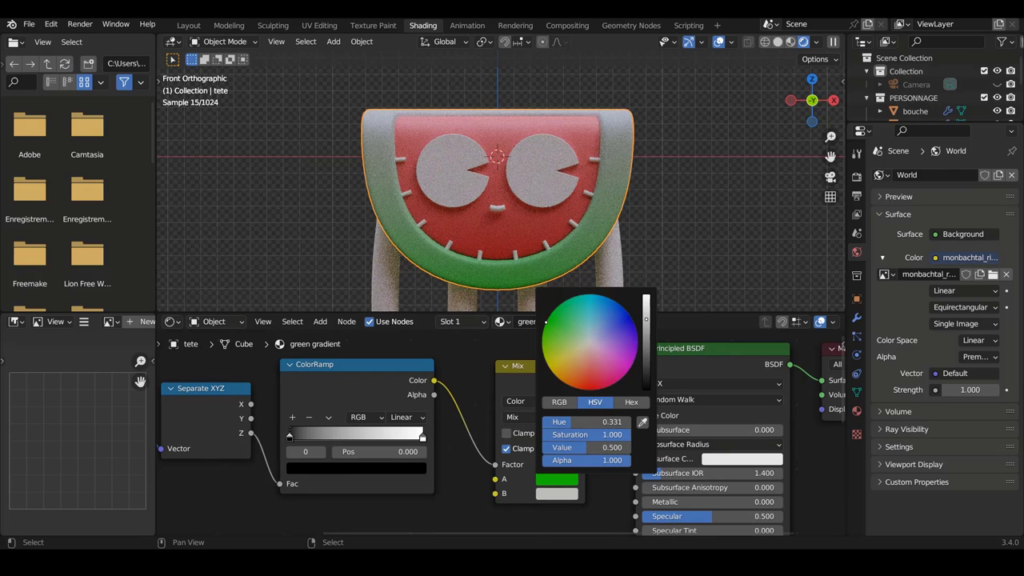
drag(546, 322, 547, 322)
drag(648, 350, 647, 340)
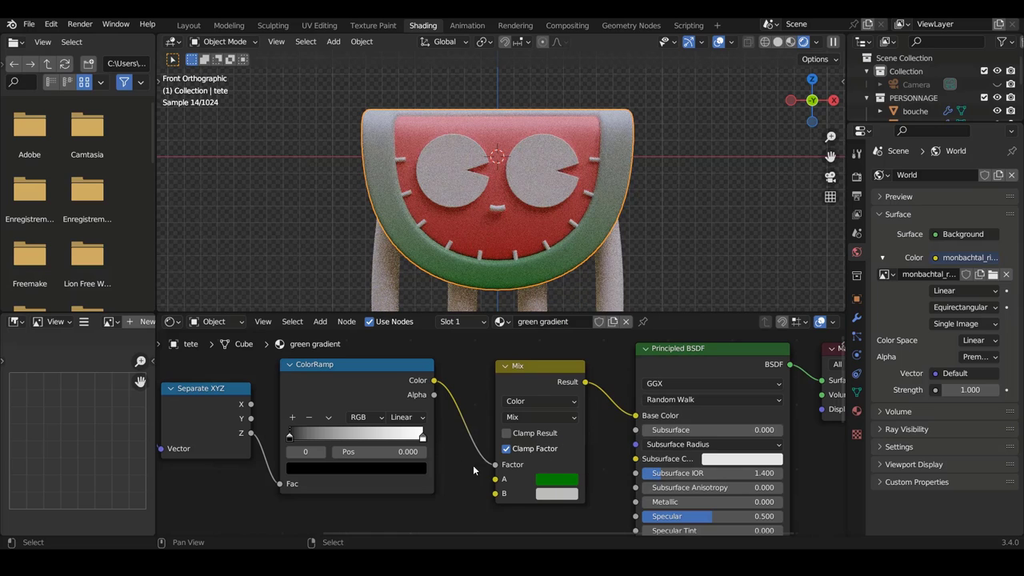
click(547, 497)
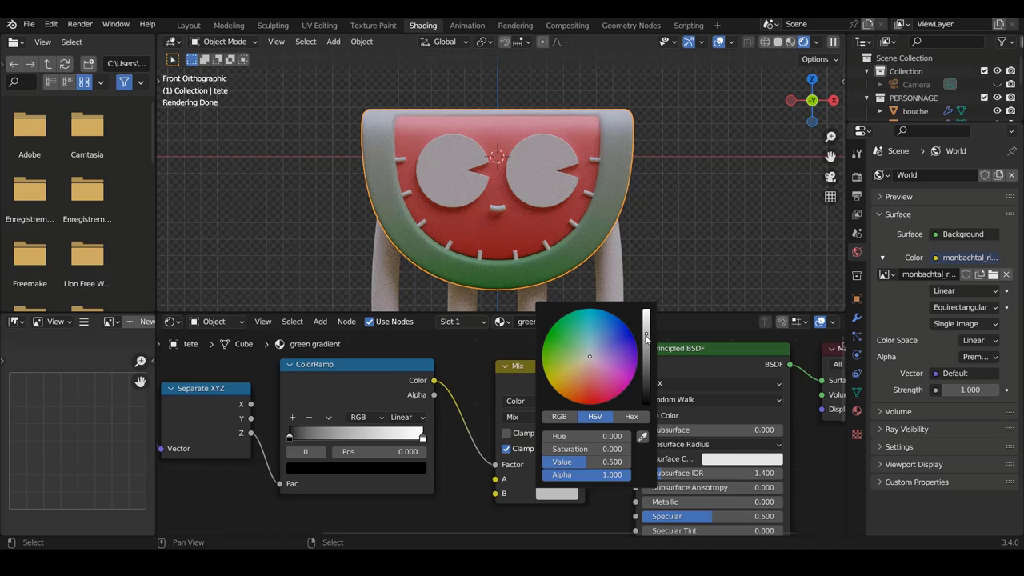
drag(647, 334, 646, 311)
click(565, 345)
drag(565, 343, 563, 350)
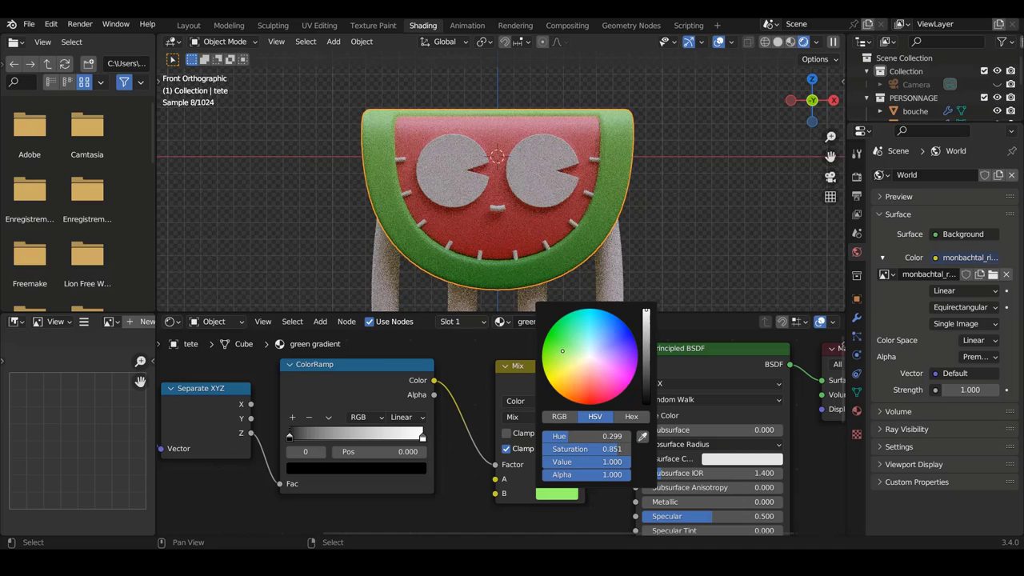
Step: Set the Mix blend mode to Overlay, after first trying Multiply
click(528, 418)
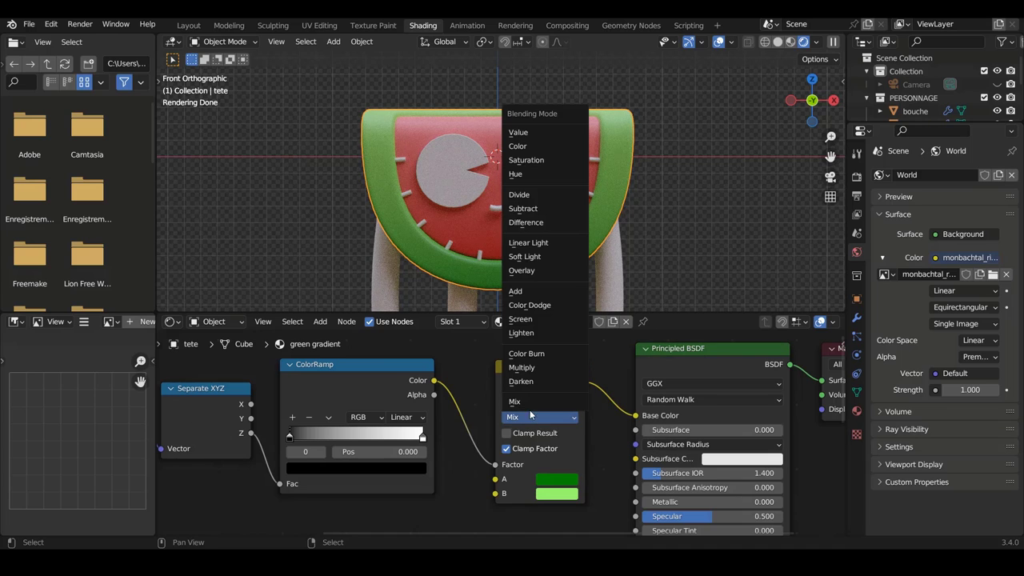
click(536, 365)
click(625, 226)
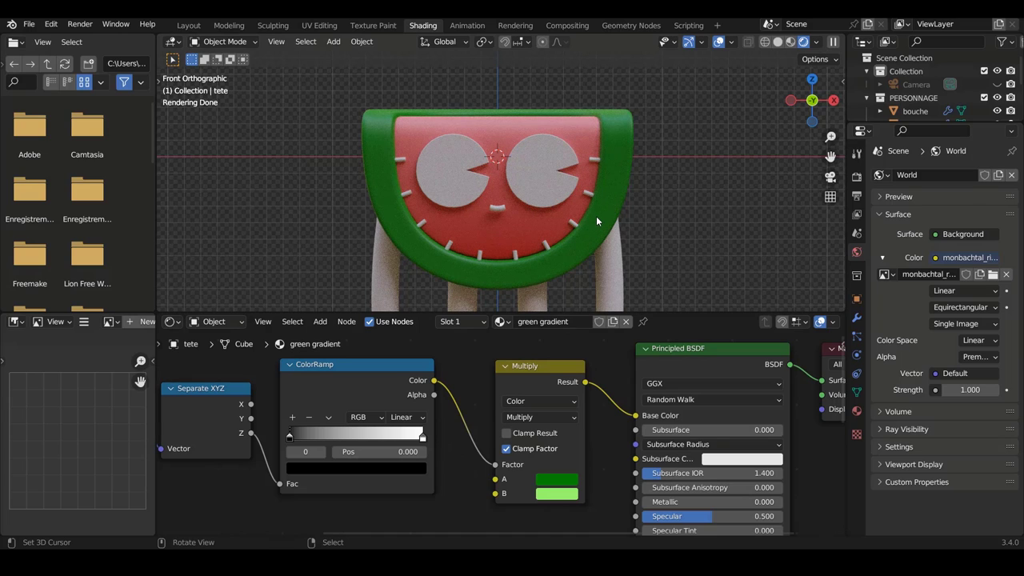
click(596, 217)
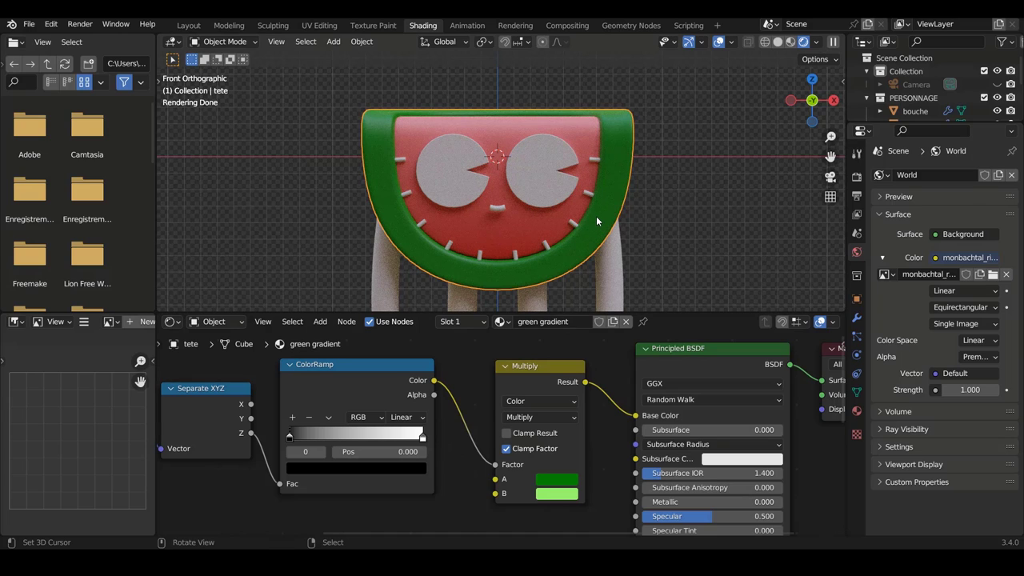
click(560, 494)
click(540, 401)
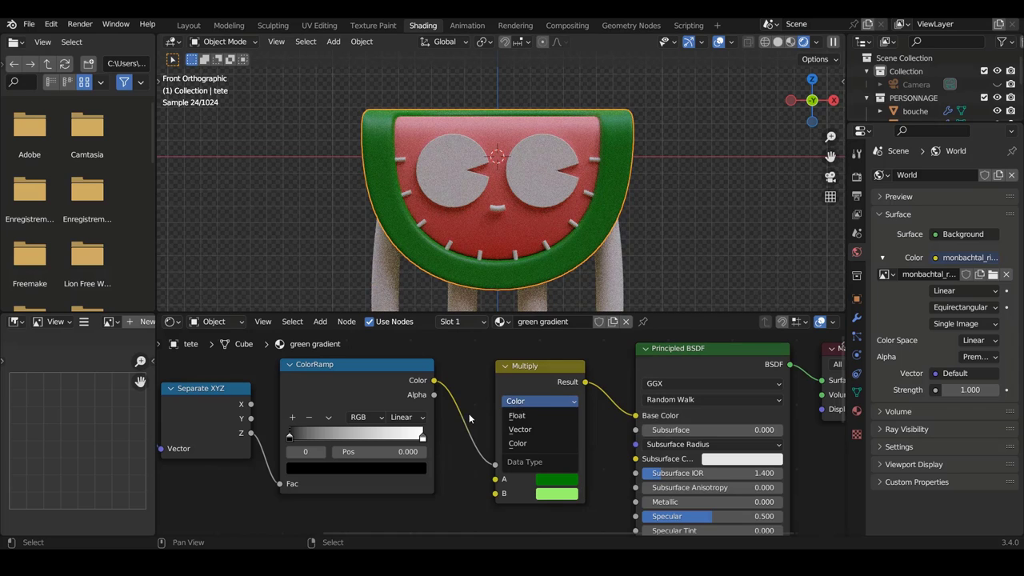
click(517, 443)
click(540, 417)
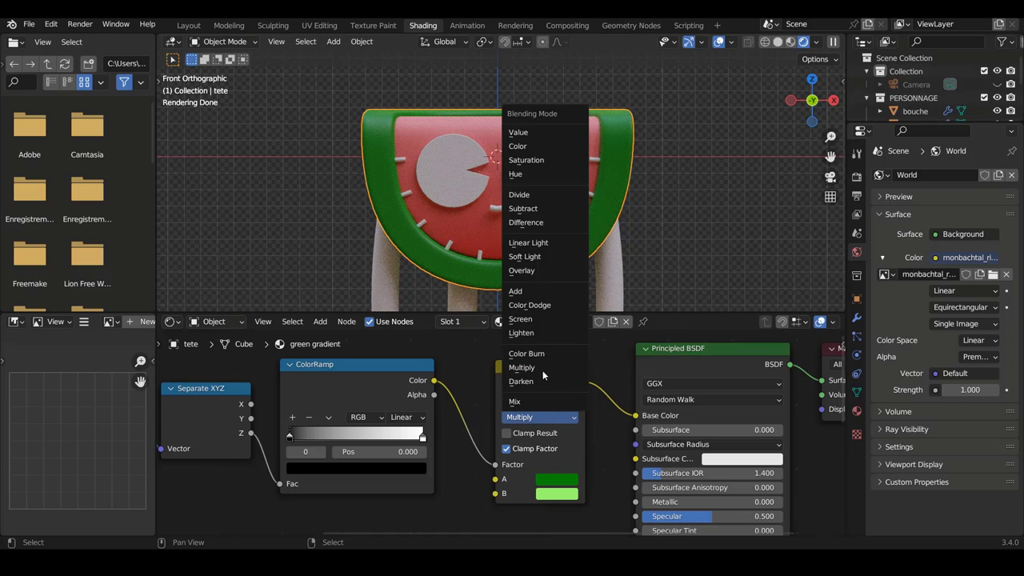
click(531, 270)
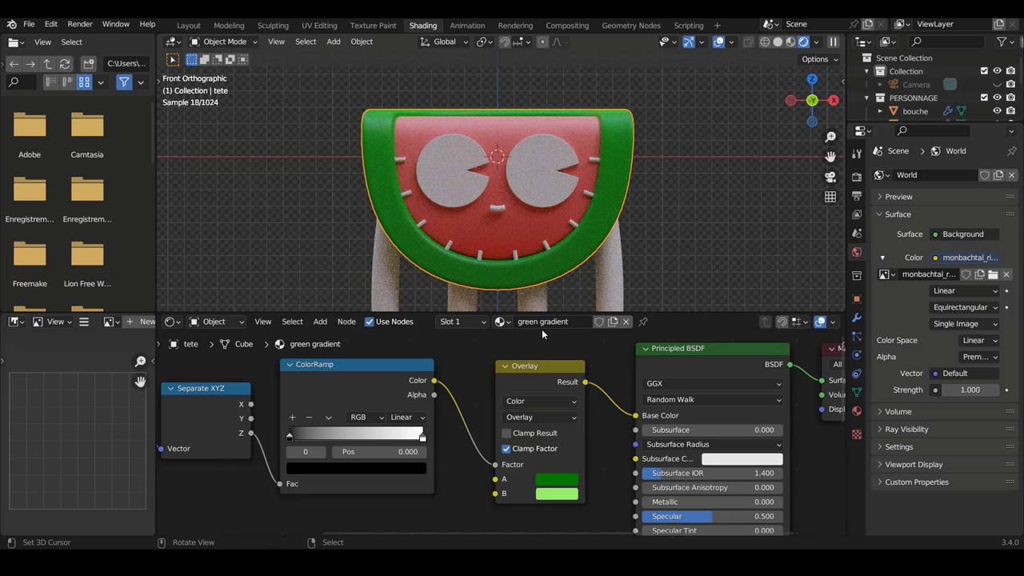
Step: Deselect the head, frame the character, and select the legs and arms object
click(639, 239)
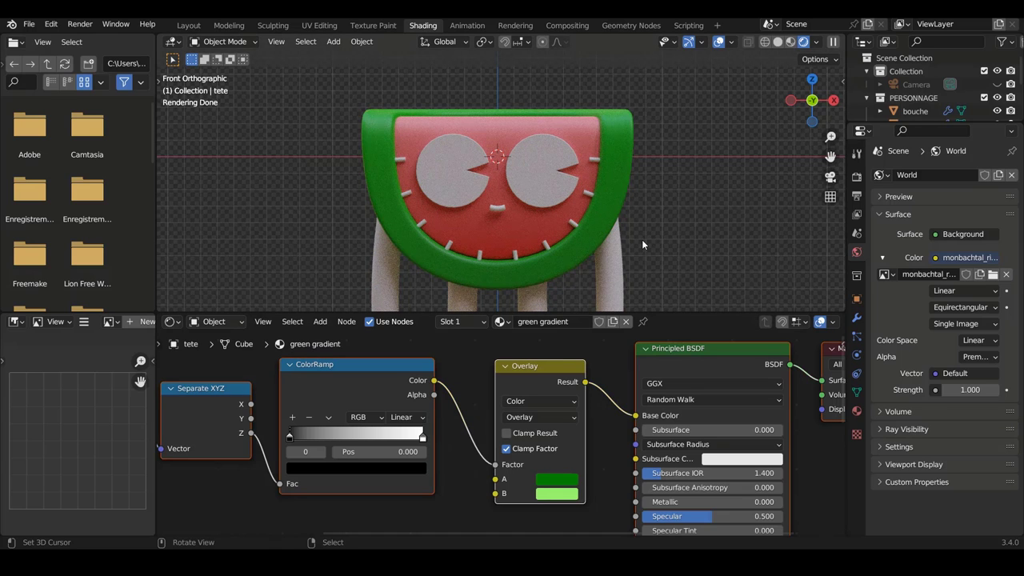
scroll(642, 239, down, 1)
scroll(611, 237, down, 1)
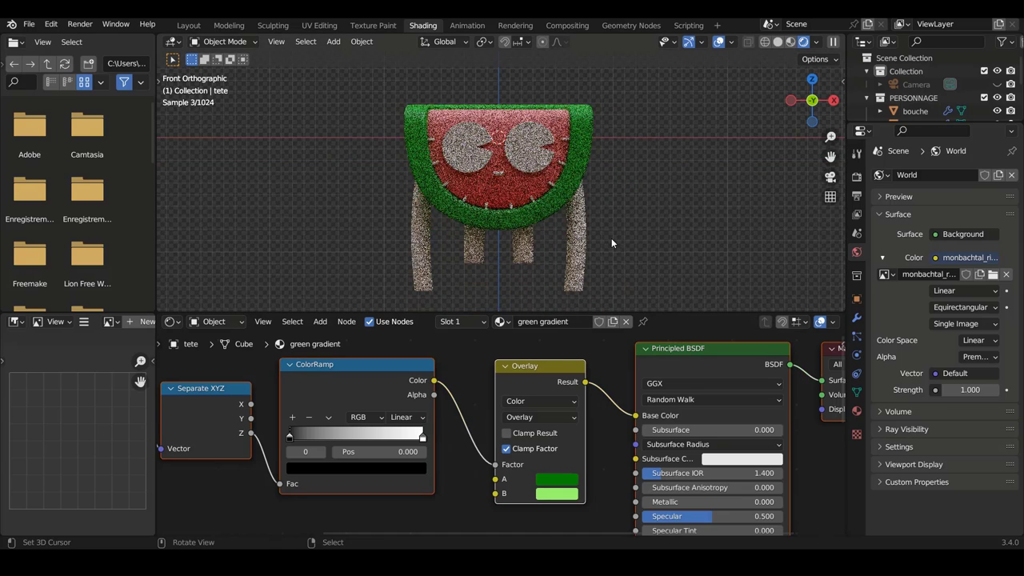
scroll(612, 238, up, 2)
click(614, 252)
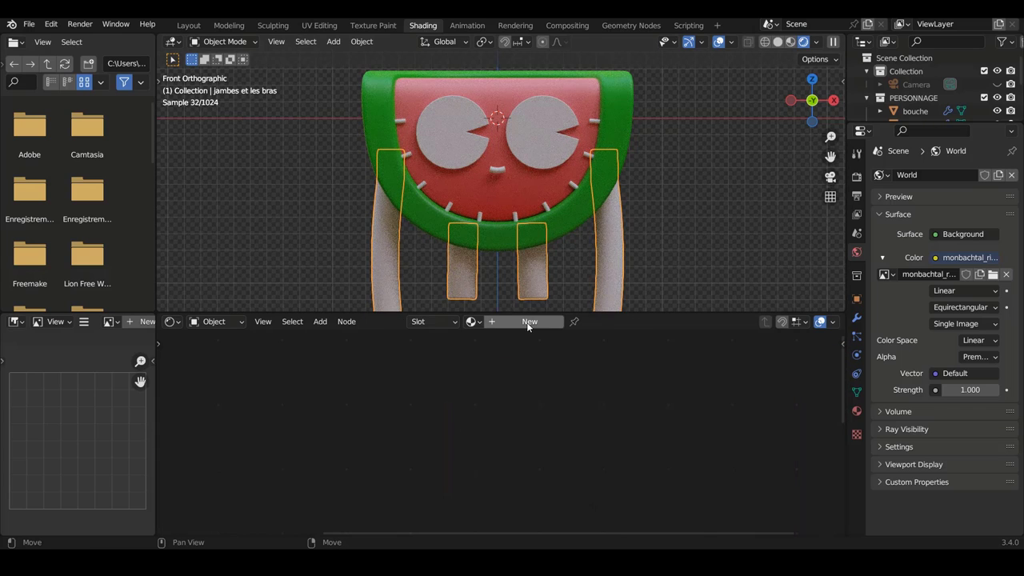
Step: Give the legs and arms a new material named 'black' with a fully black Base Color
click(529, 323)
double_click(550, 321)
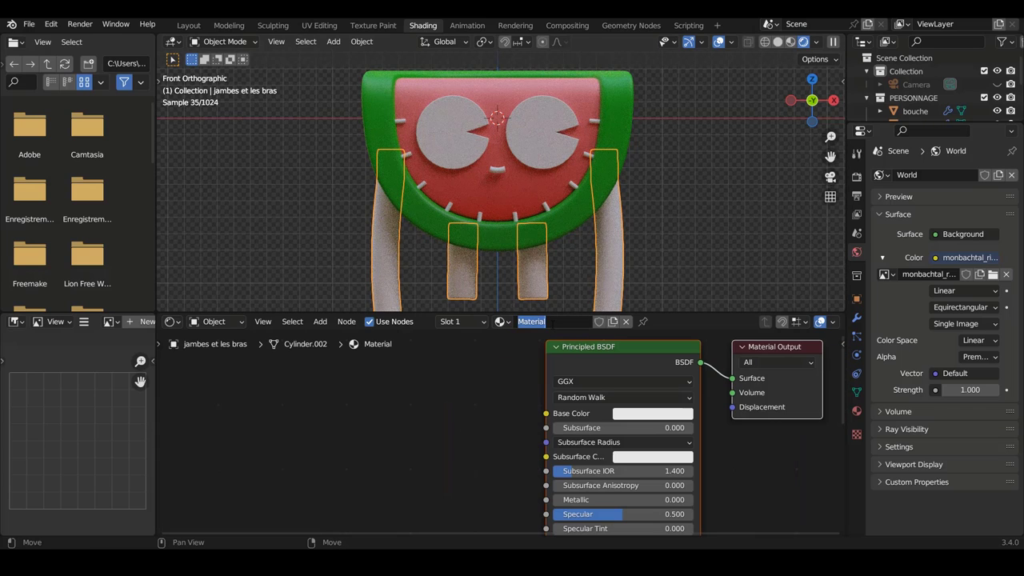
text(black)
key(Return)
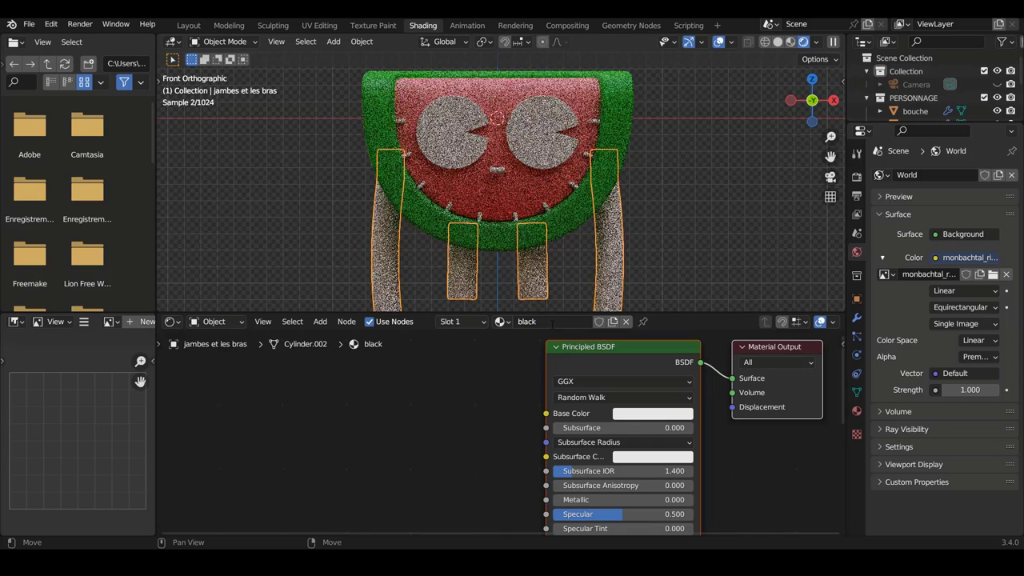
click(629, 418)
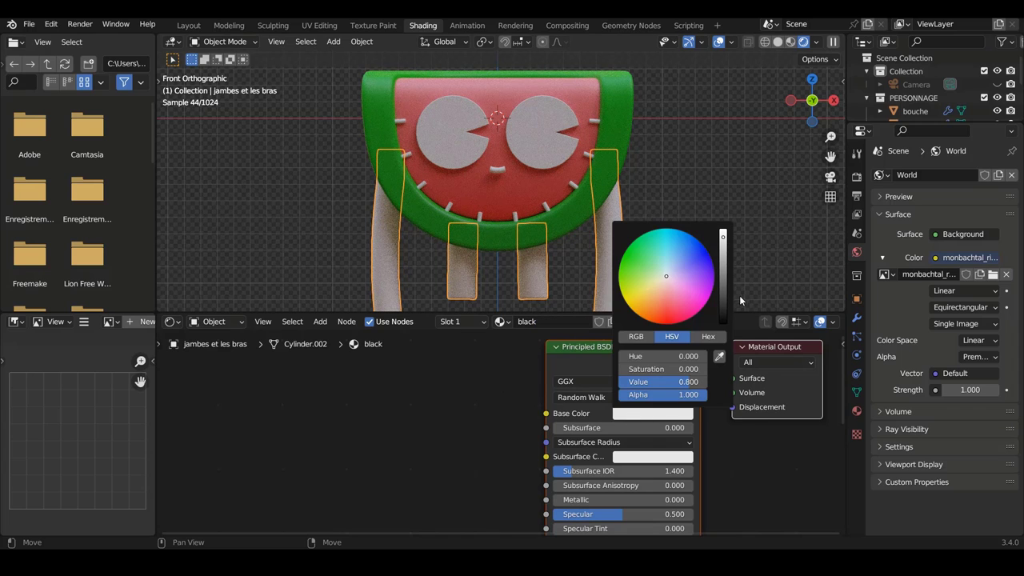
drag(723, 283, 723, 323)
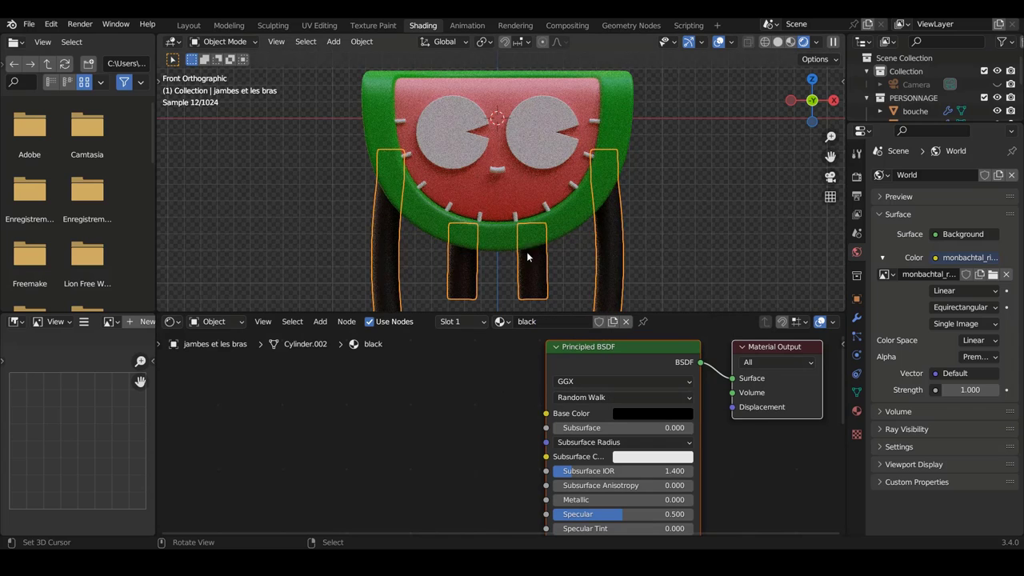
Step: Give the eyes a new black material named 'black 2'
key(alt+a)
click(537, 155)
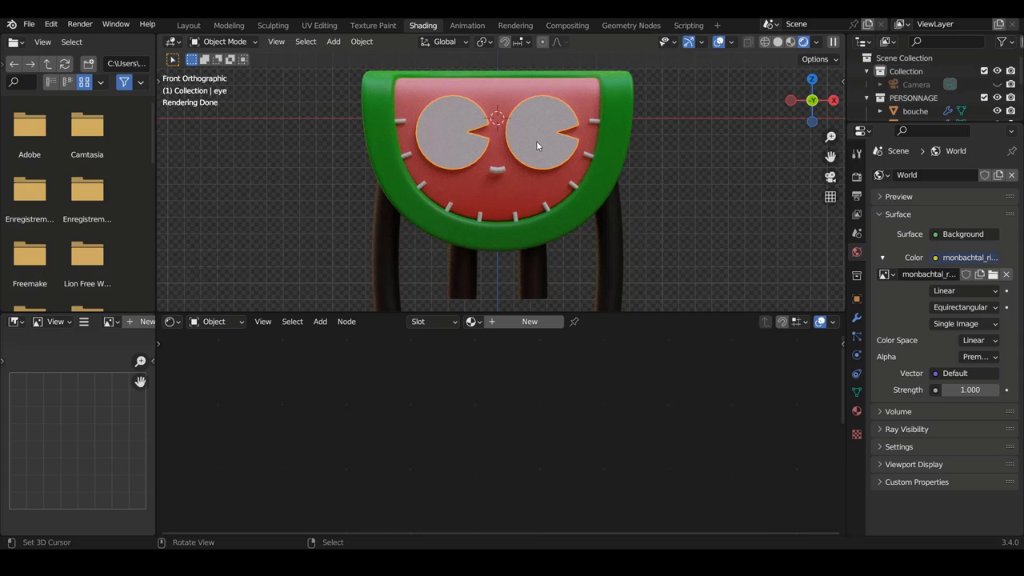
click(530, 322)
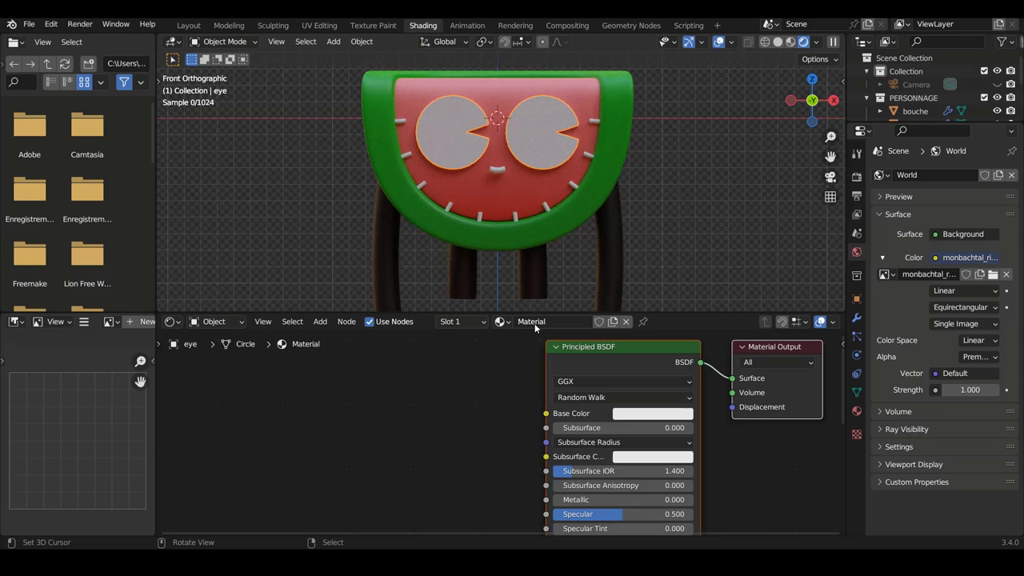
click(535, 322)
text(b)
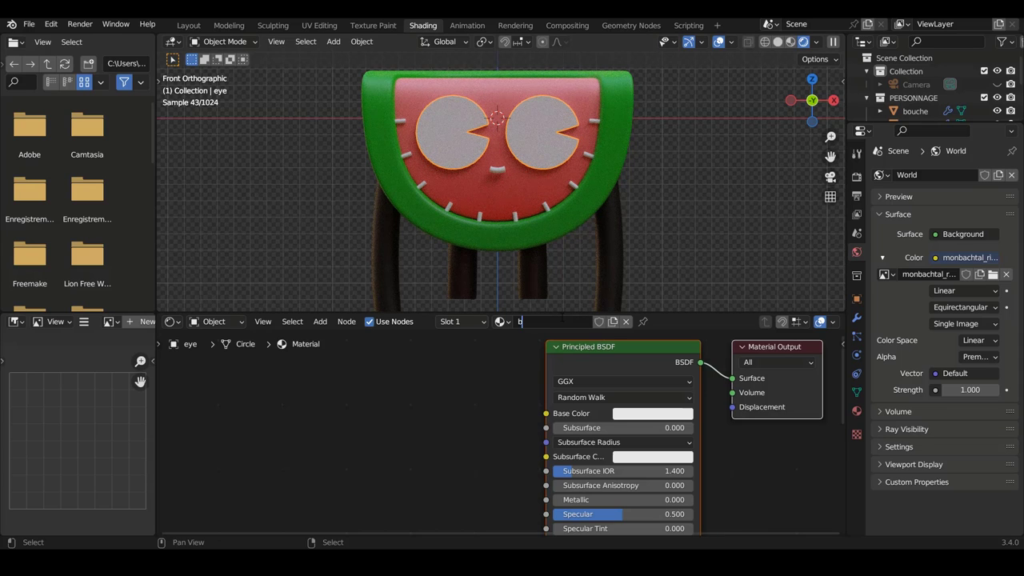
text(lack 2)
key(Return)
click(675, 414)
drag(716, 305, 717, 320)
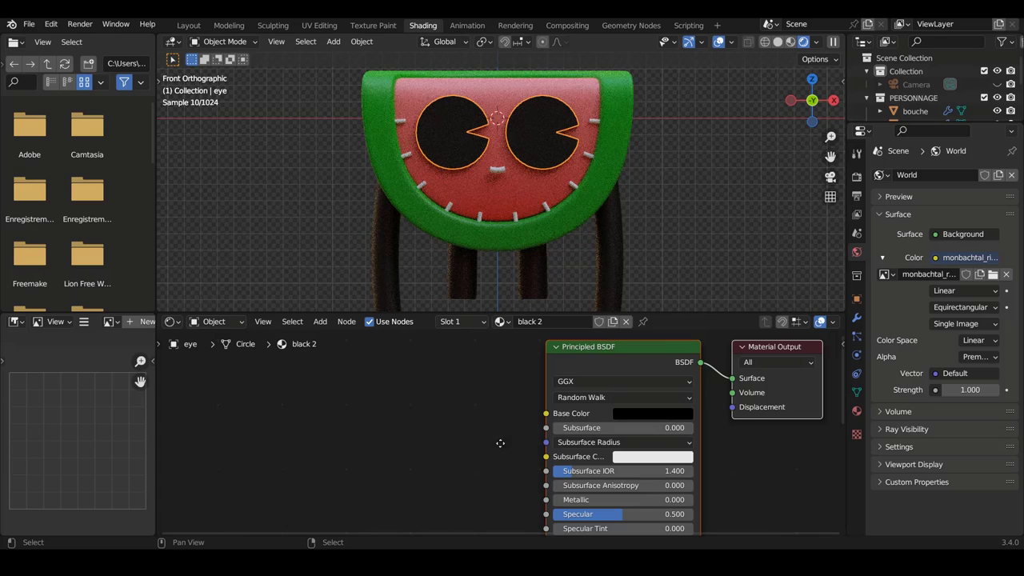
Step: Lower the 'black 2' Roughness to 0.104 for glossy eyes
middle_drag(500, 443, 451, 398)
mouse_move(592, 520)
mouse_down()
mouse_move(520, 520)
mouse_move(530, 520)
mouse_up()
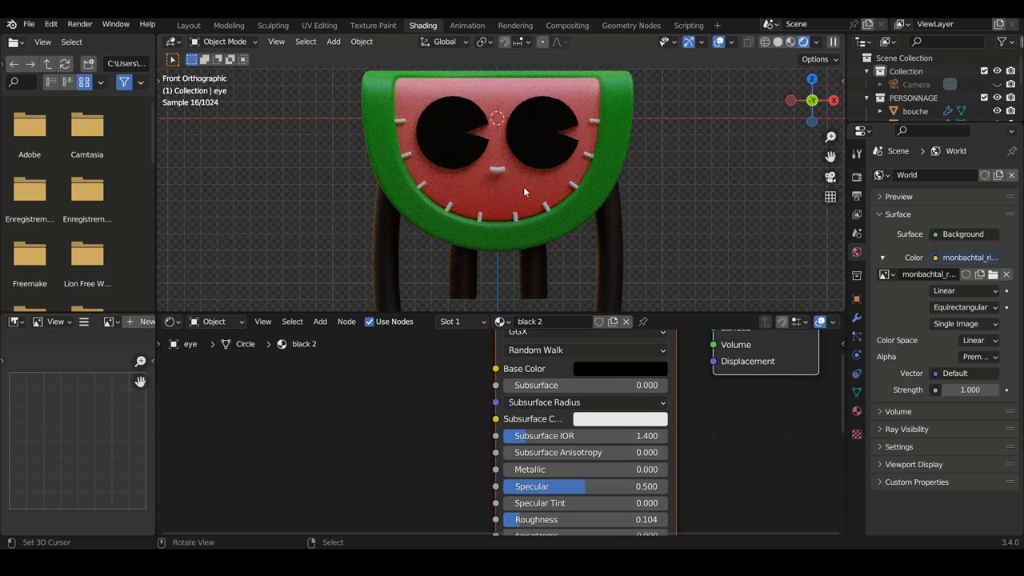
scroll(536, 183, up, 2)
scroll(542, 182, up, 1)
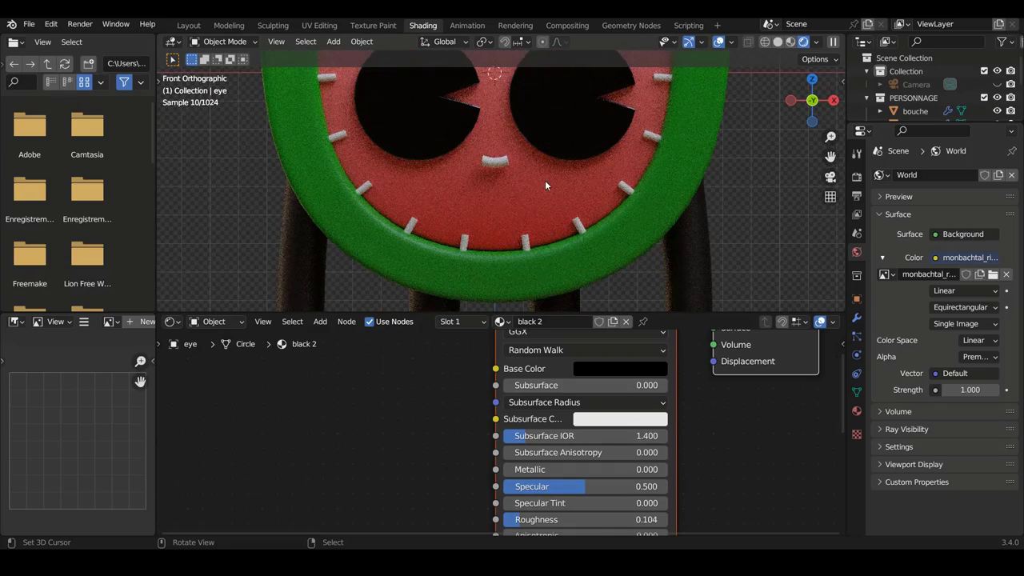
scroll(545, 184, up, 1)
scroll(517, 251, down, 1)
Step: Assign the existing 'black' material to the clock tick marks
click(528, 272)
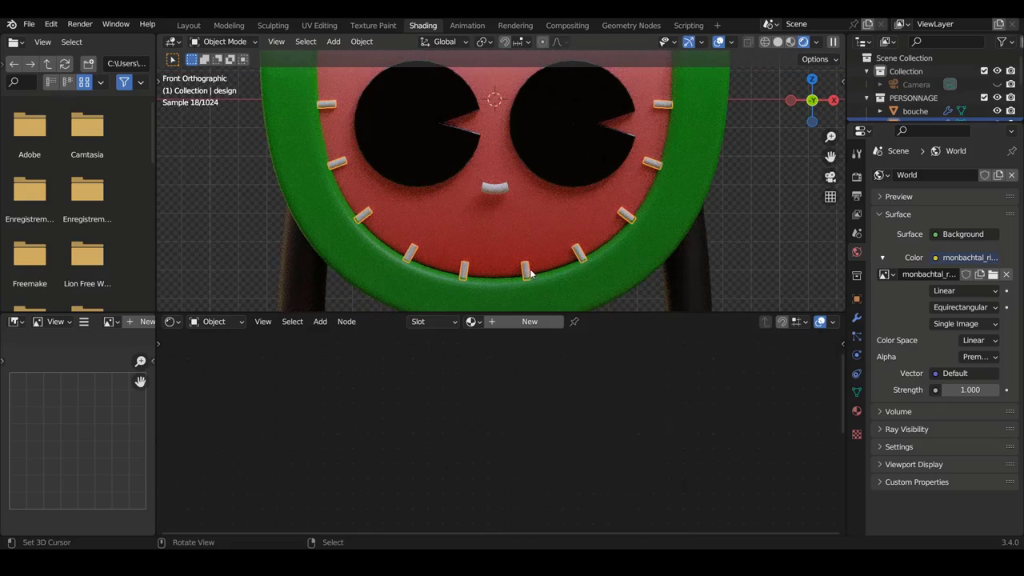
middle_drag(530, 273, 502, 256)
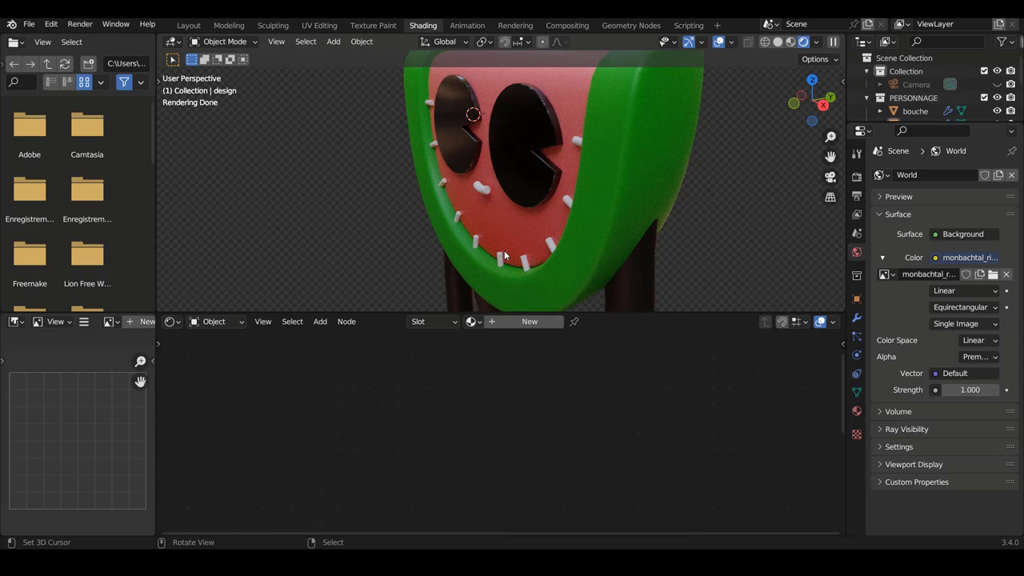
key(KP_1)
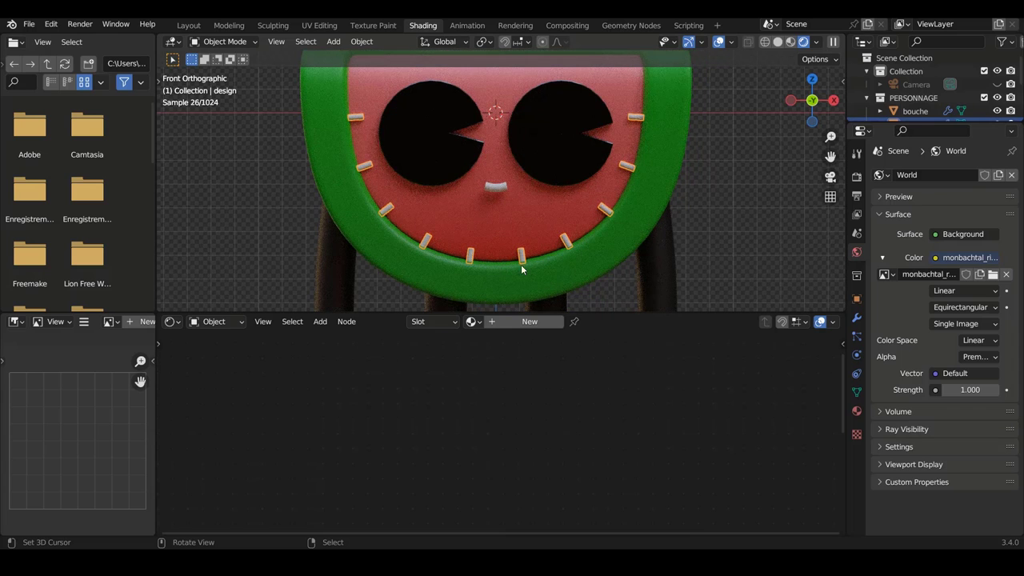
click(472, 321)
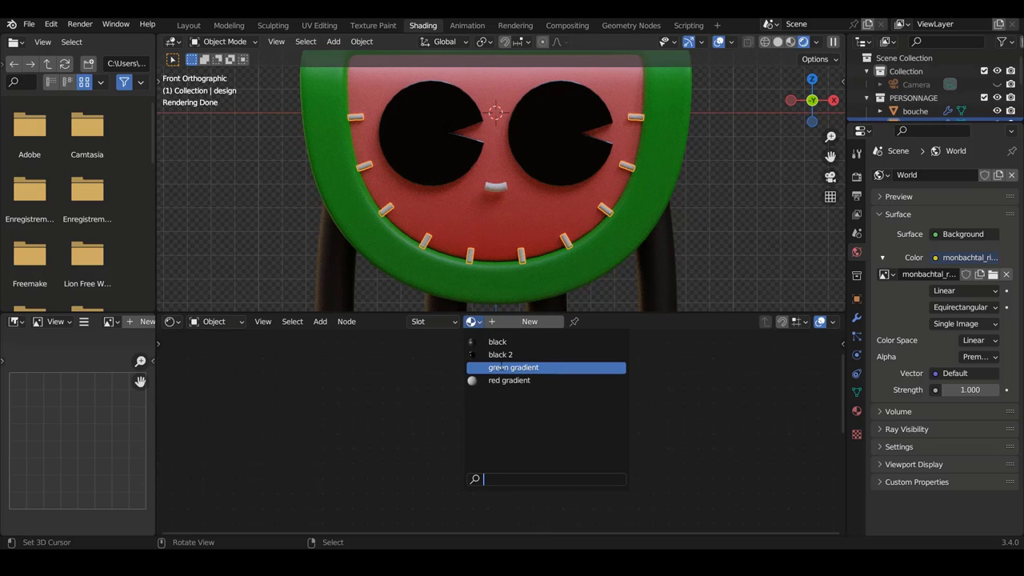
click(502, 342)
Step: Shift the mouth's mesh slightly along the Y axis in Edit Mode
click(496, 187)
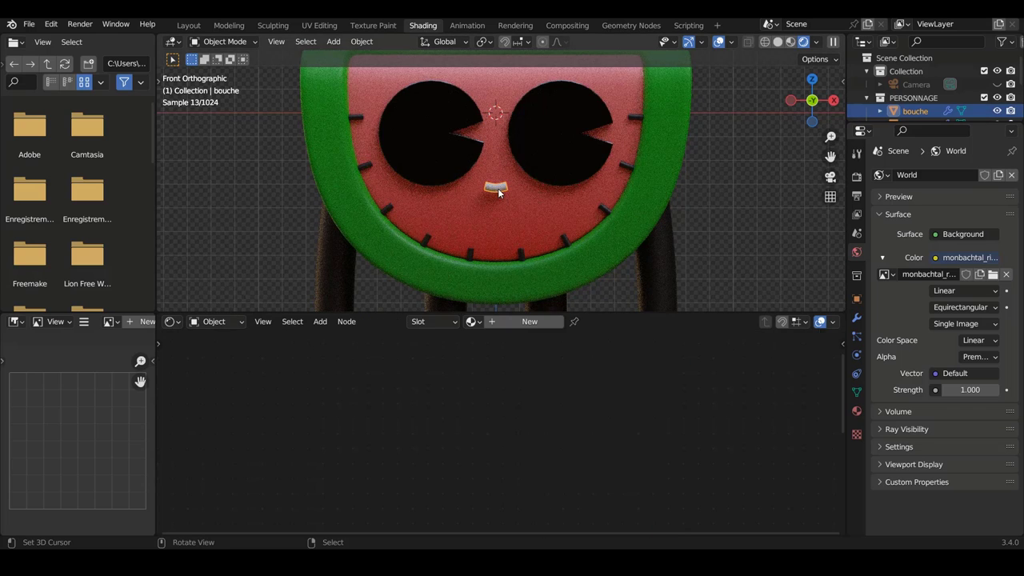
mouse_move(544, 165)
middle_down()
mouse_move(446, 189)
mouse_move(458, 180)
middle_up()
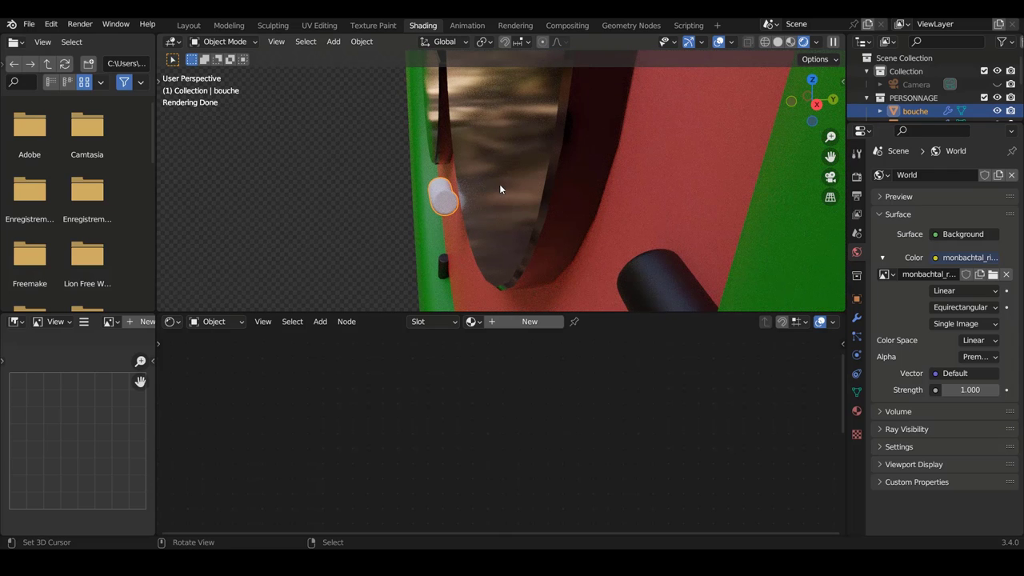
mouse_move(501, 188)
middle_down()
mouse_move(590, 167)
mouse_move(510, 211)
mouse_move(500, 269)
mouse_move(476, 262)
middle_up()
key(z)
key(Tab)
key(g)
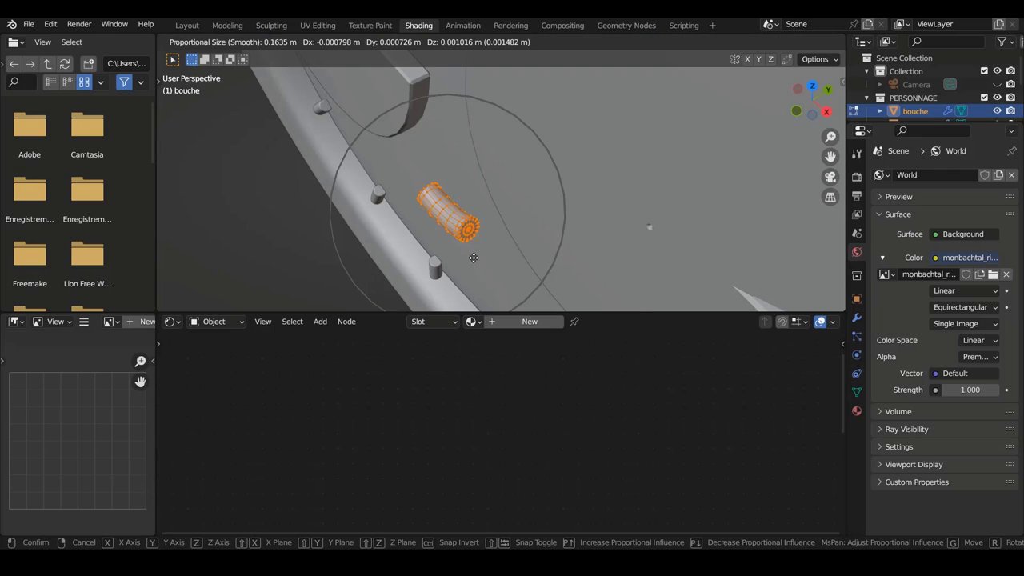
key(y)
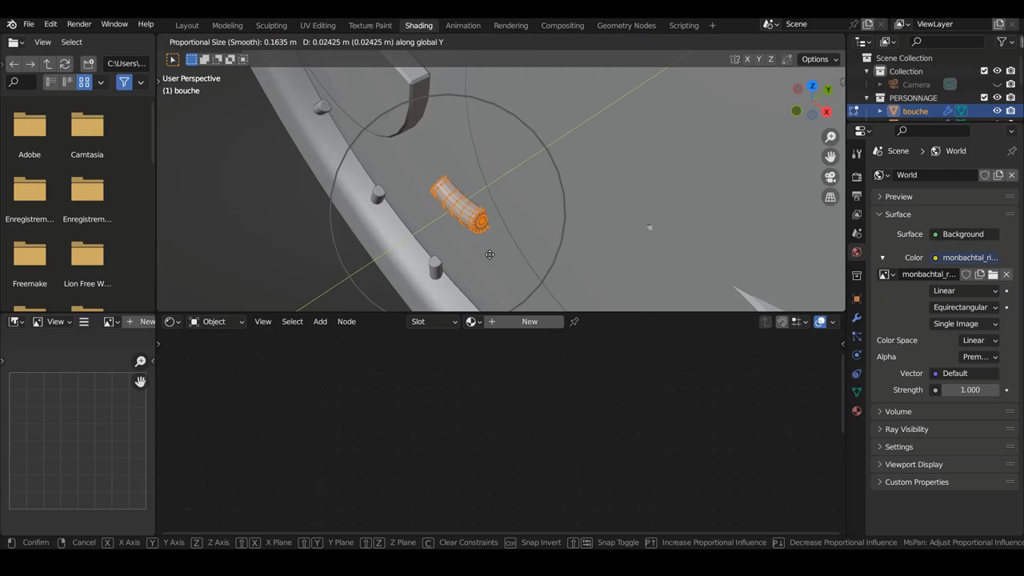
click(488, 257)
key(Tab)
key(KP_1)
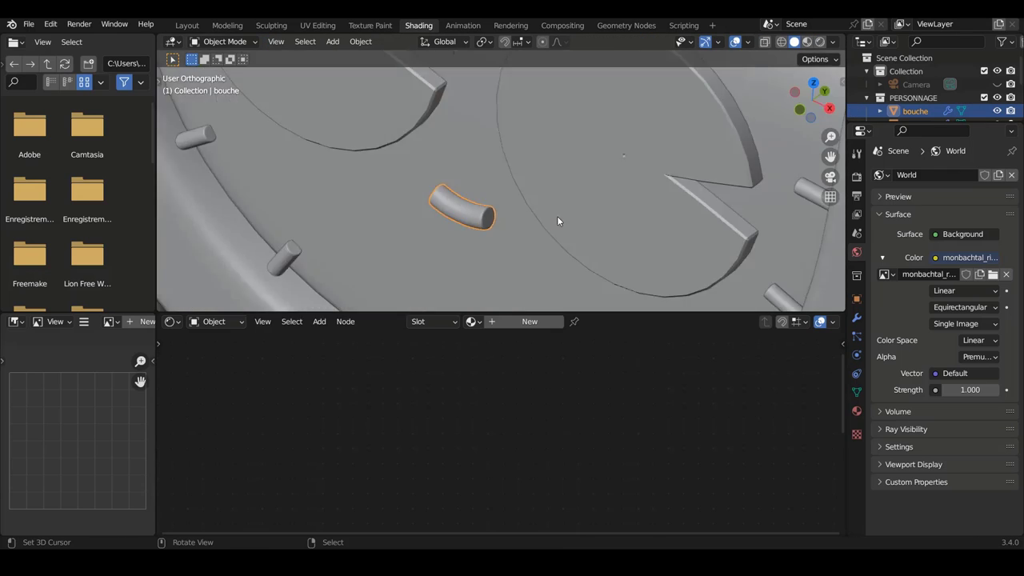
Step: Assign the 'black' material to the mouth, restore rendered shading, and reselect the tick marks
scroll(556, 213, down, 5)
click(473, 321)
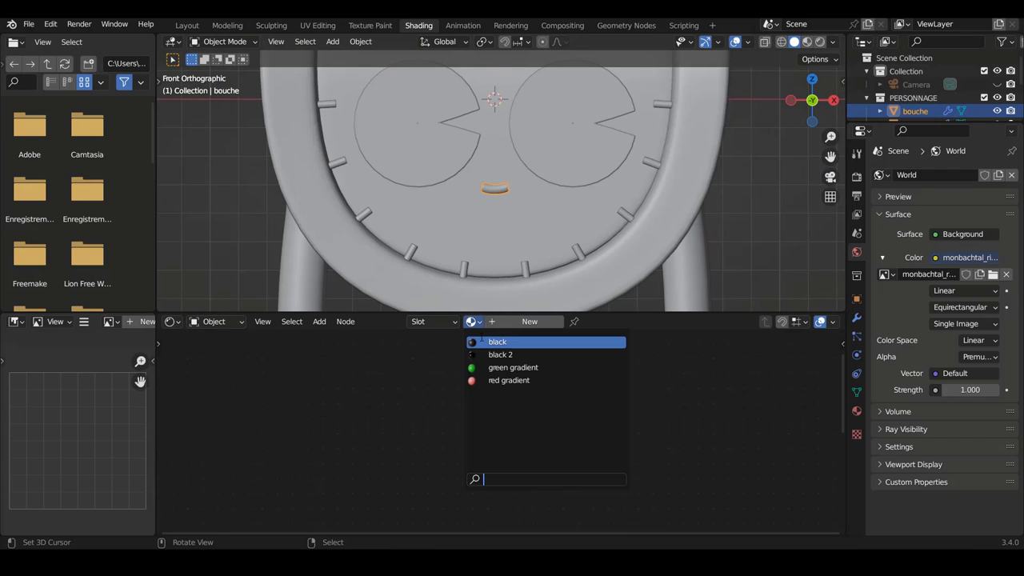
click(488, 341)
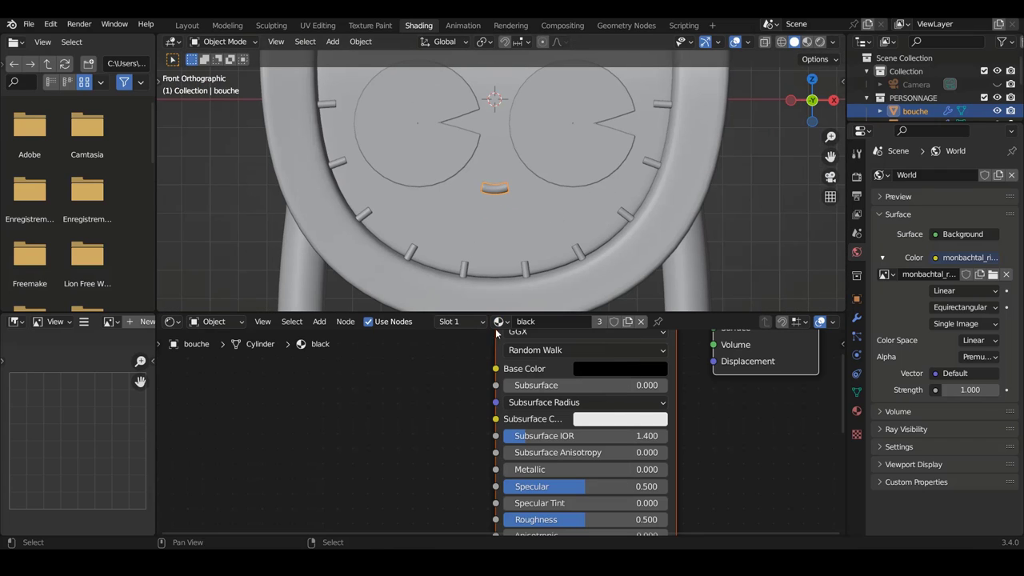
key(z)
click(529, 191)
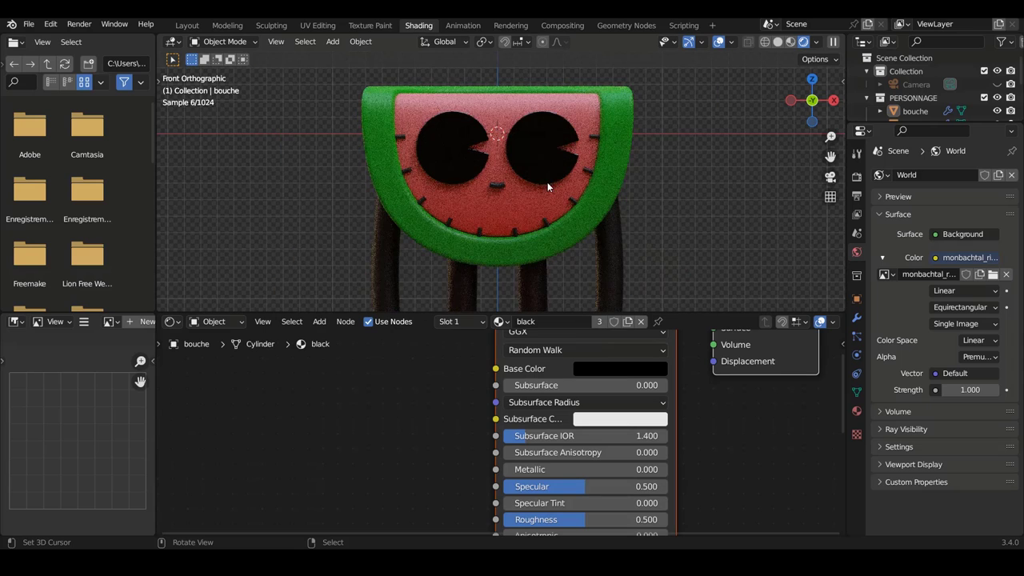
scroll(558, 178, down, 1)
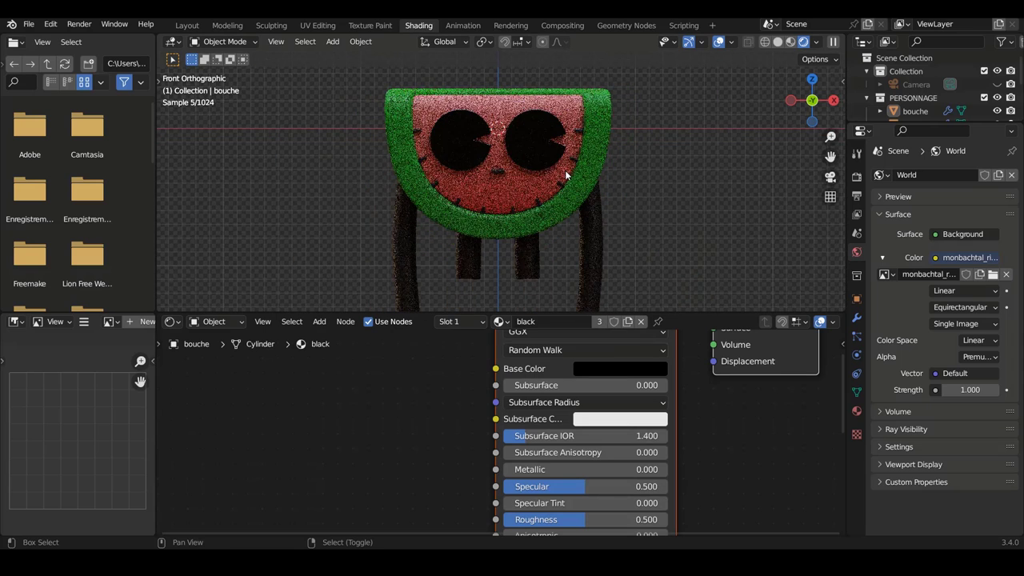
scroll(571, 153, up, 1)
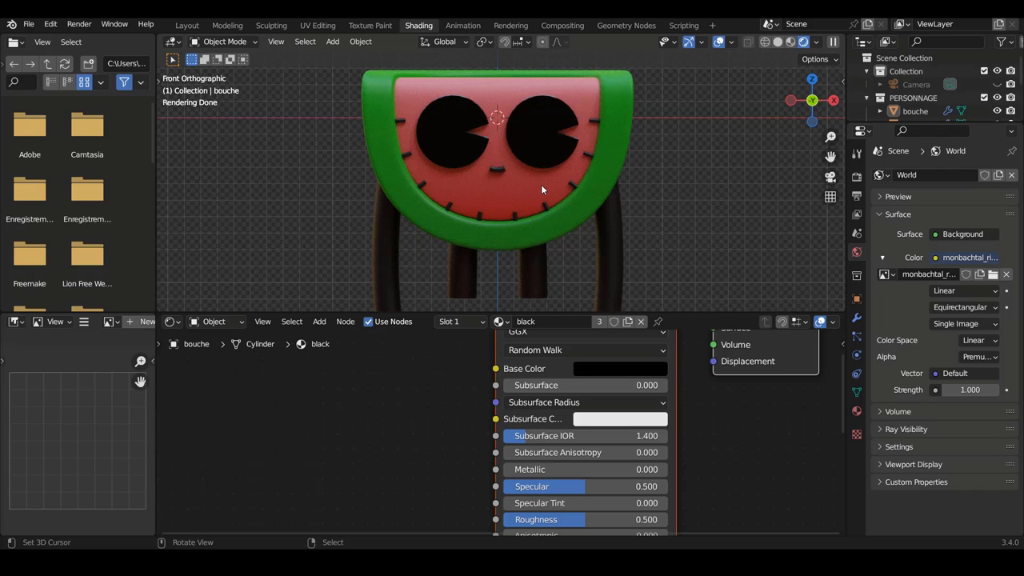
click(540, 184)
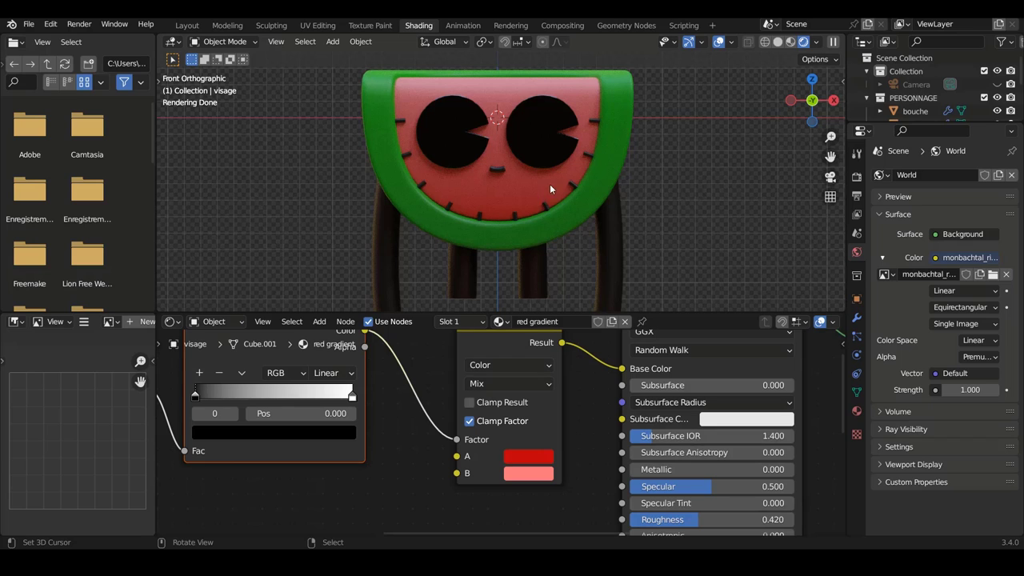
click(480, 213)
Step: Nudge the hour marks slightly along the Y axis
mouse_move(478, 216)
middle_down()
mouse_move(457, 220)
mouse_move(463, 244)
middle_up()
scroll(476, 236, up, 5)
key(z)
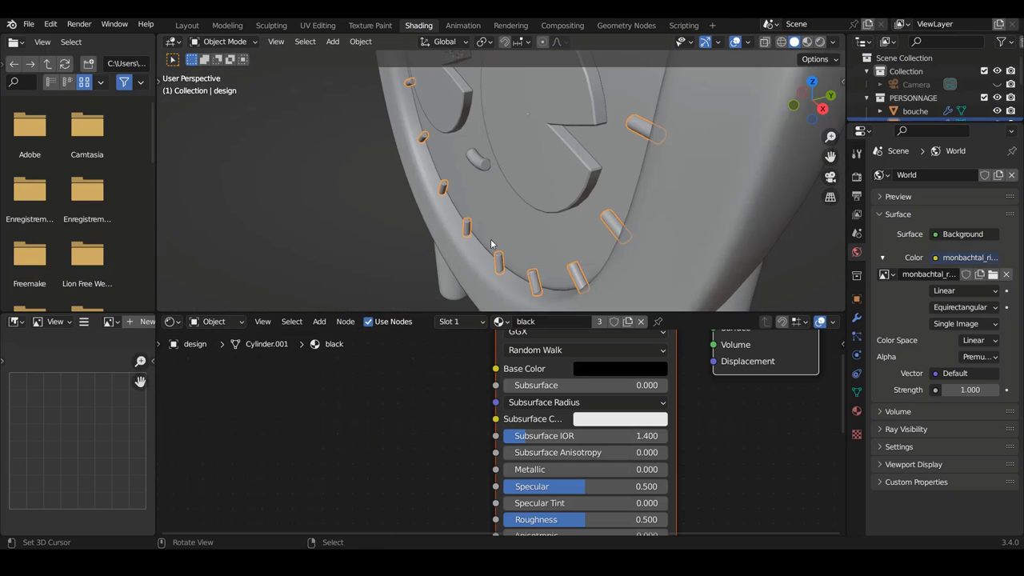
key(g)
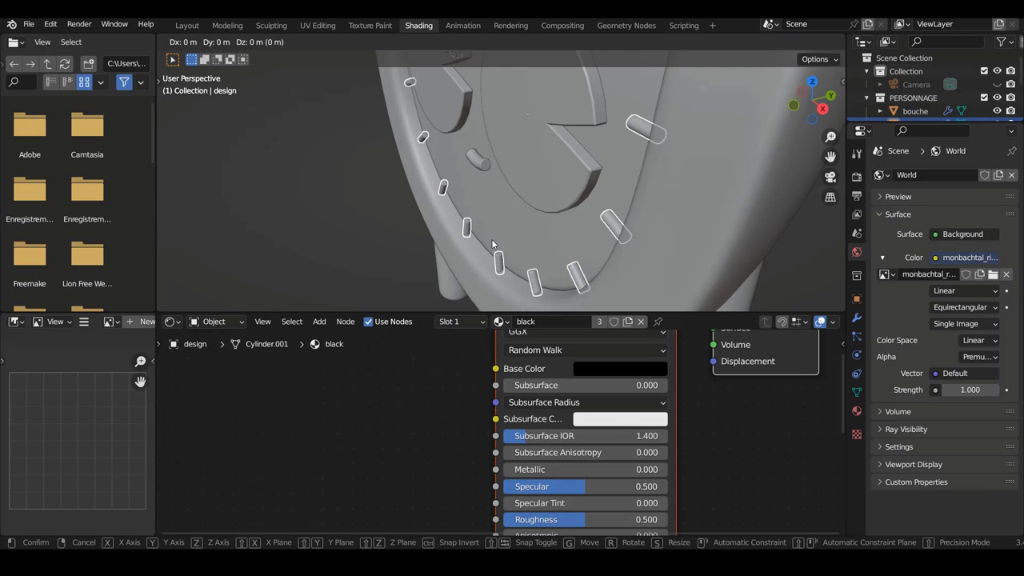
key(y)
click(495, 239)
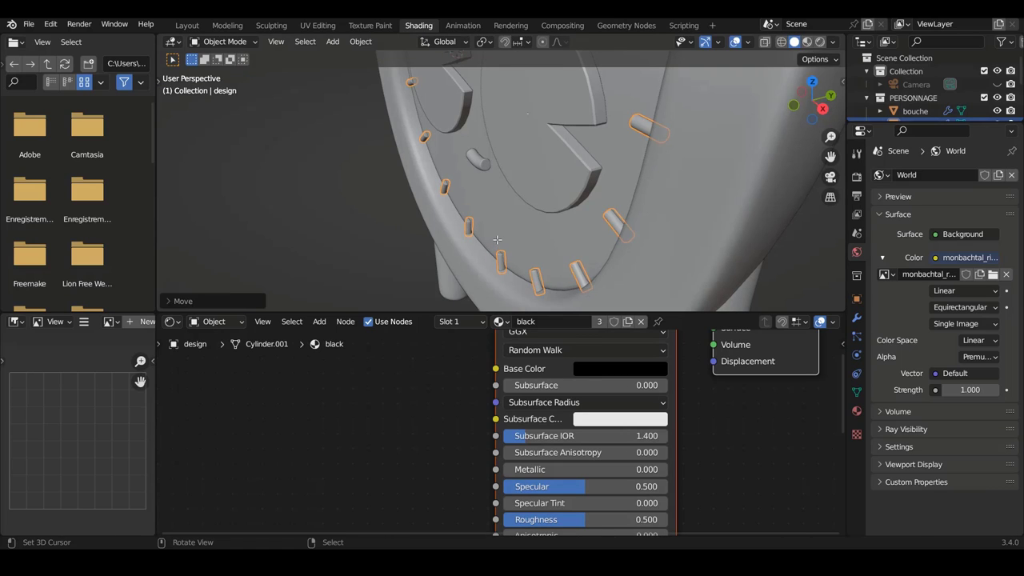
key(Tab)
key(Tab)
Step: View the whole character from the front in rendered shading
key(KP_1)
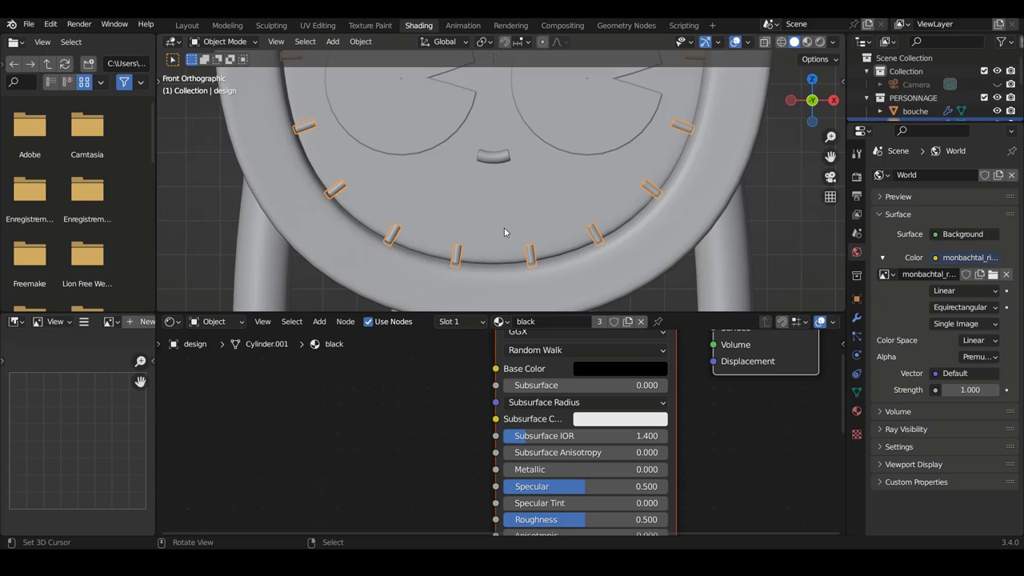
scroll(504, 230, down, 2)
scroll(520, 221, down, 3)
key(z)
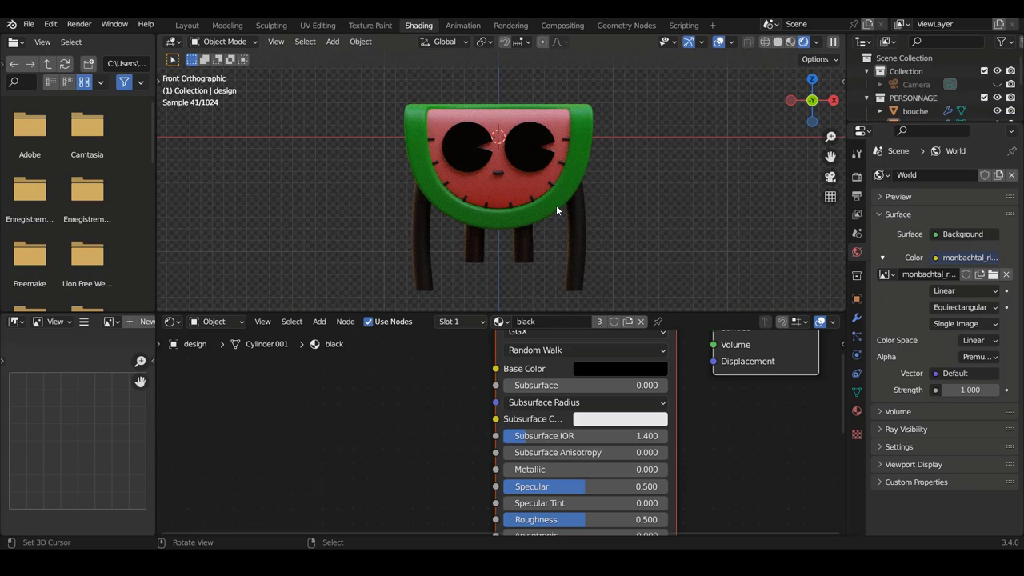
Step: Select the tete head and shift its four gradient nodes down-left in the node editor
click(556, 204)
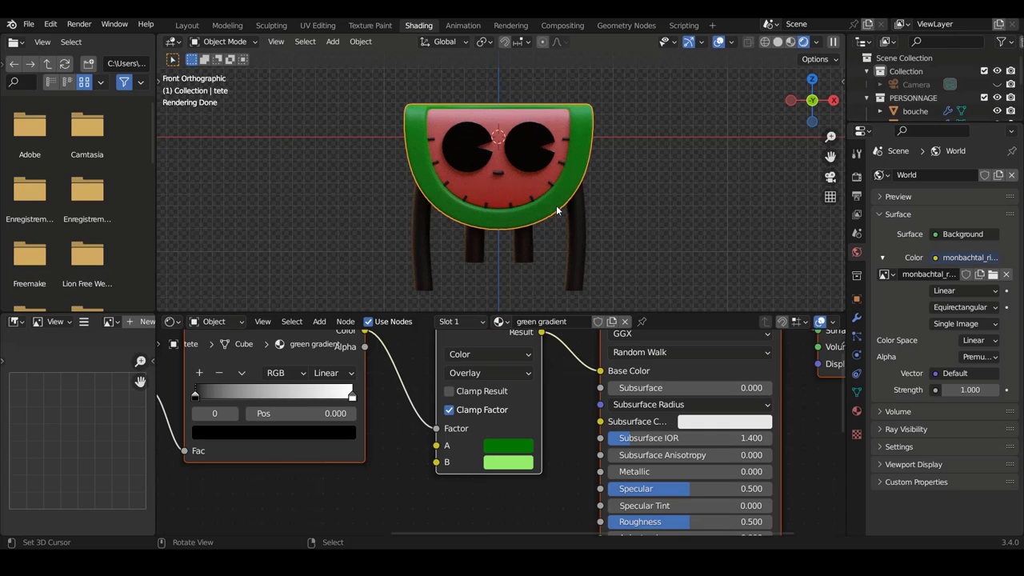
key(Home)
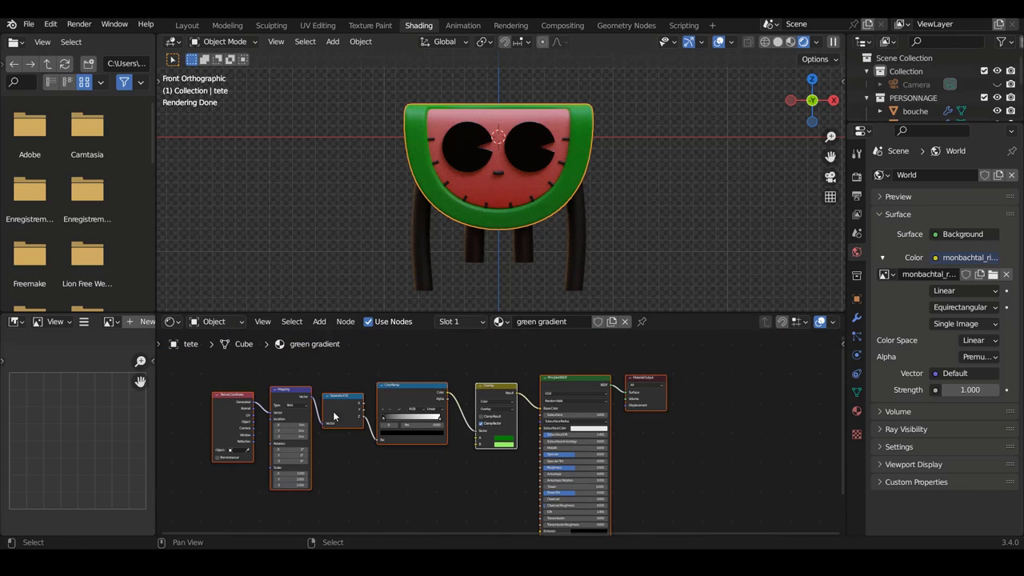
drag(214, 374, 432, 454)
drag(422, 397, 412, 475)
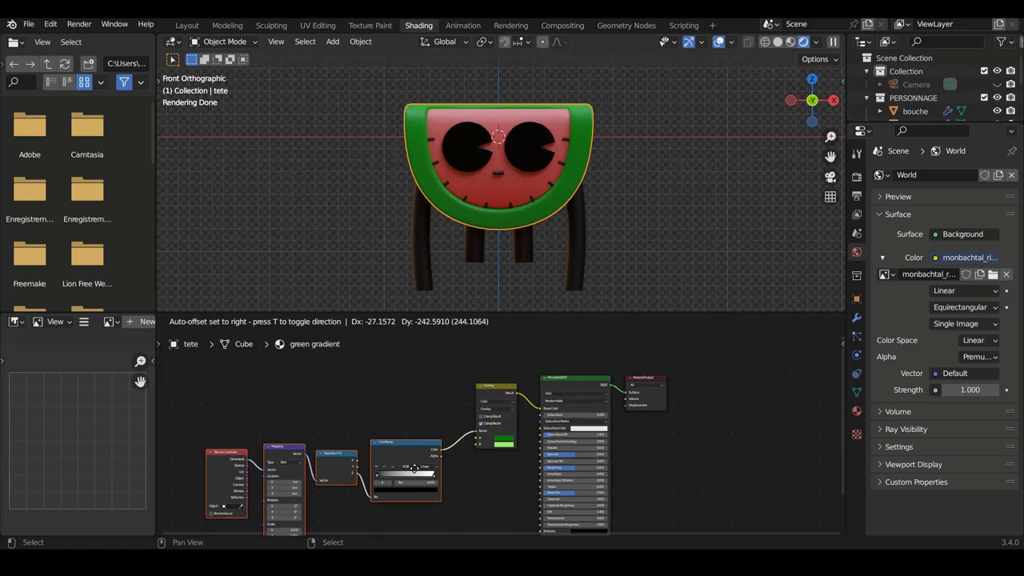
middle_drag(481, 493, 432, 401)
scroll(392, 386, up, 3)
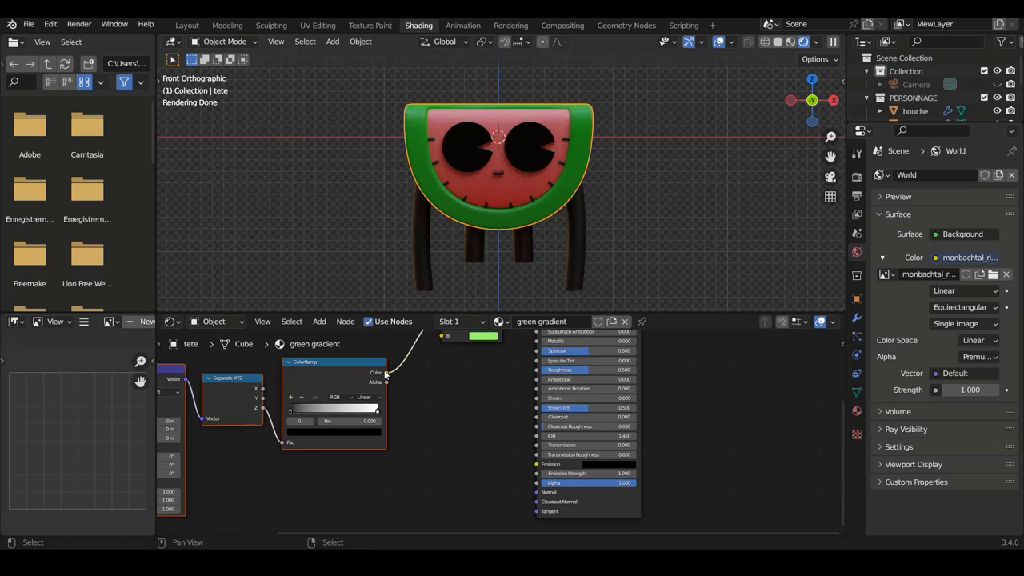
Step: Test linking the ColorRamp colour into Emission, then undo the link
drag(384, 373, 472, 450)
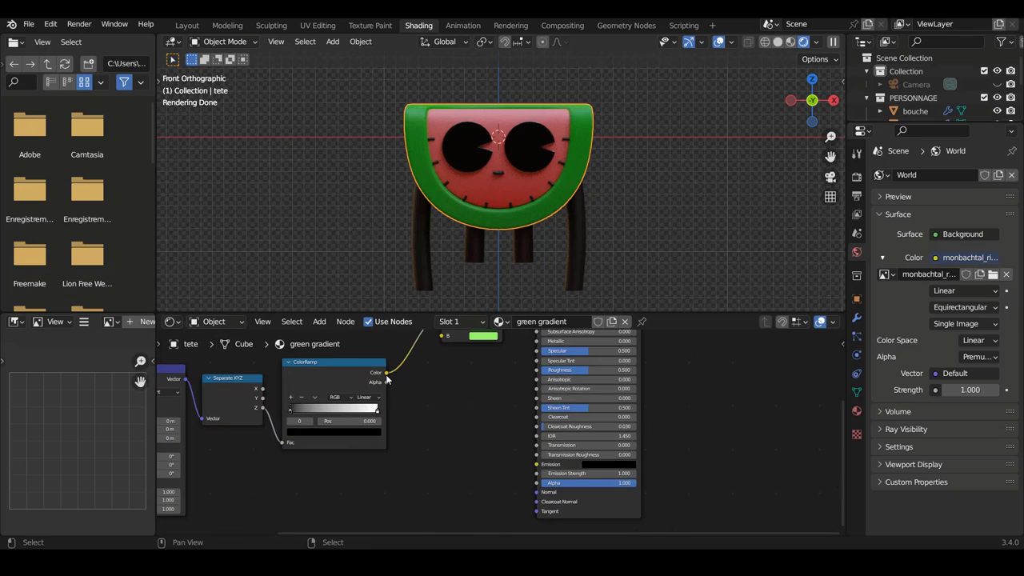
drag(385, 374, 537, 465)
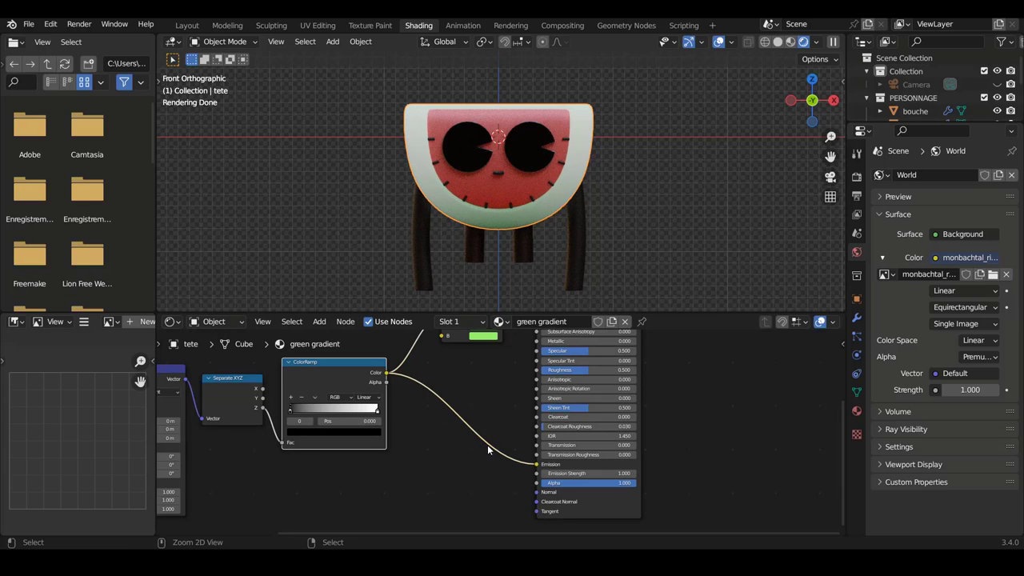
key(ctrl+z)
scroll(432, 422, down, 2)
Step: Realign the Texture Coordinate-to-ColorRamp nodes back in line and deselect the head
middle_drag(452, 467, 583, 484)
drag(583, 485, 364, 426)
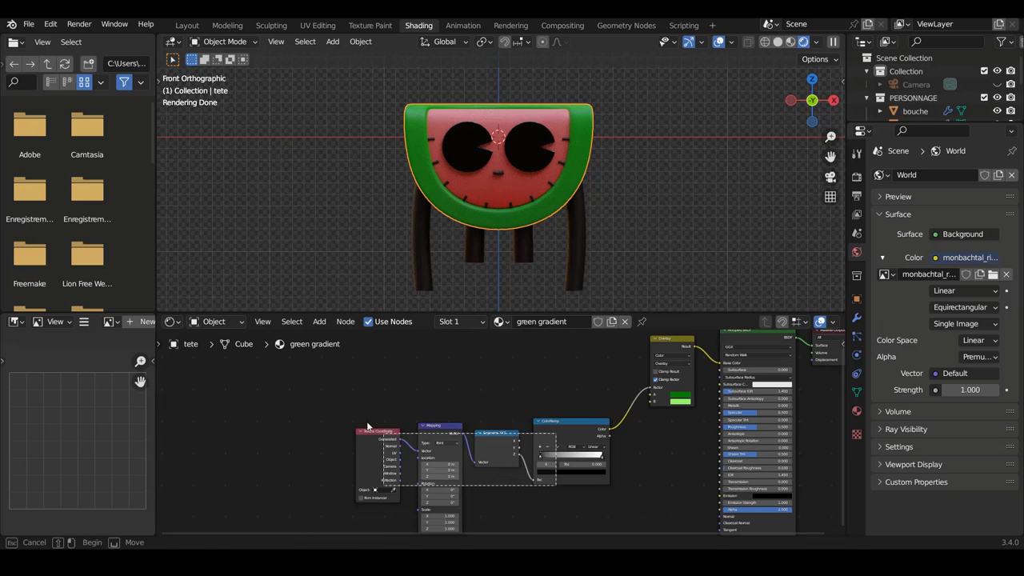
drag(560, 427, 610, 414)
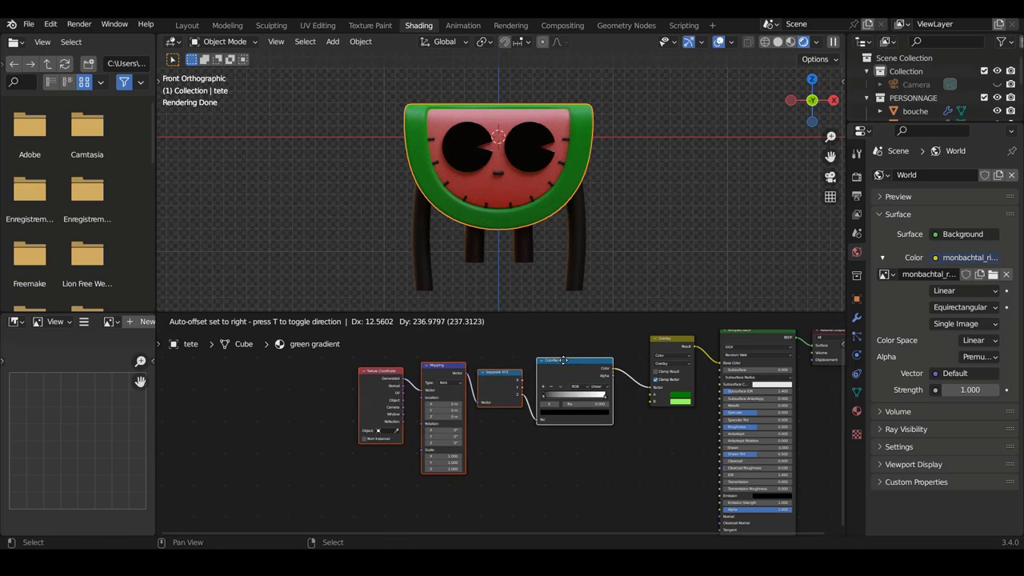
key(alt+a)
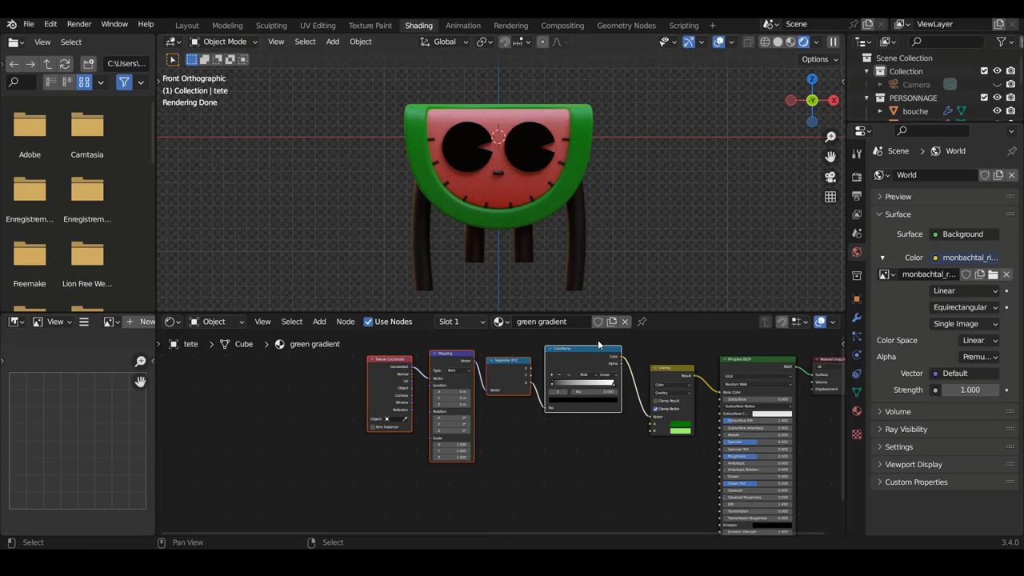
scroll(580, 421, up, 1)
scroll(576, 420, up, 1)
scroll(584, 421, up, 1)
Step: Make the rind gradient's lighter green a pure saturated green
scroll(586, 424, up, 1)
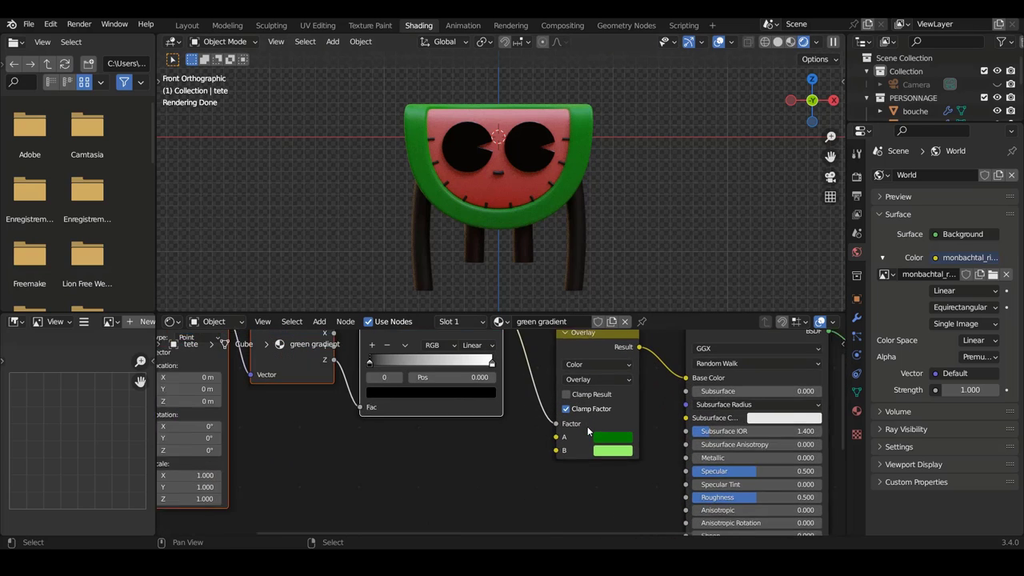
scroll(592, 432, up, 1)
click(623, 453)
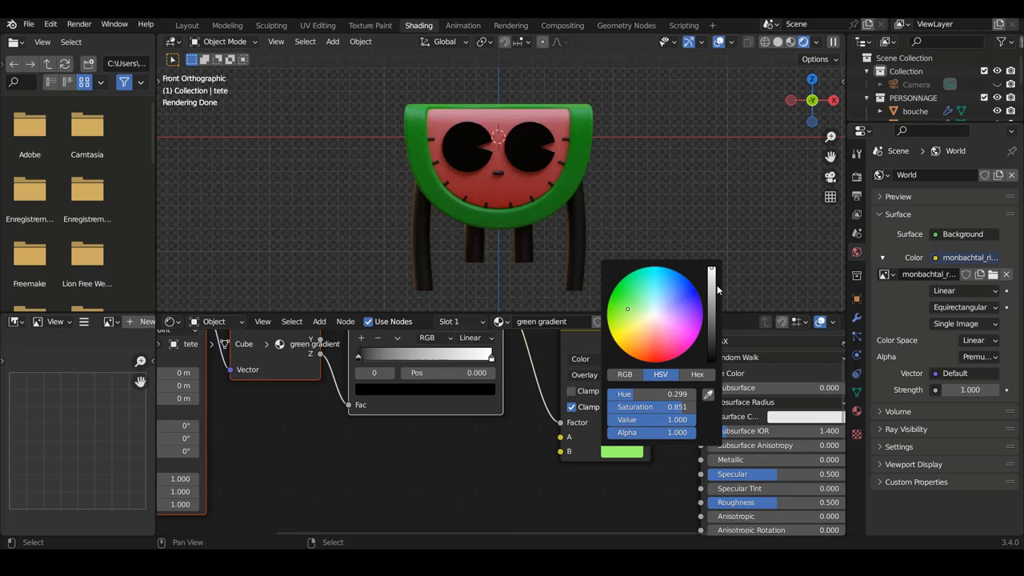
drag(648, 316, 610, 297)
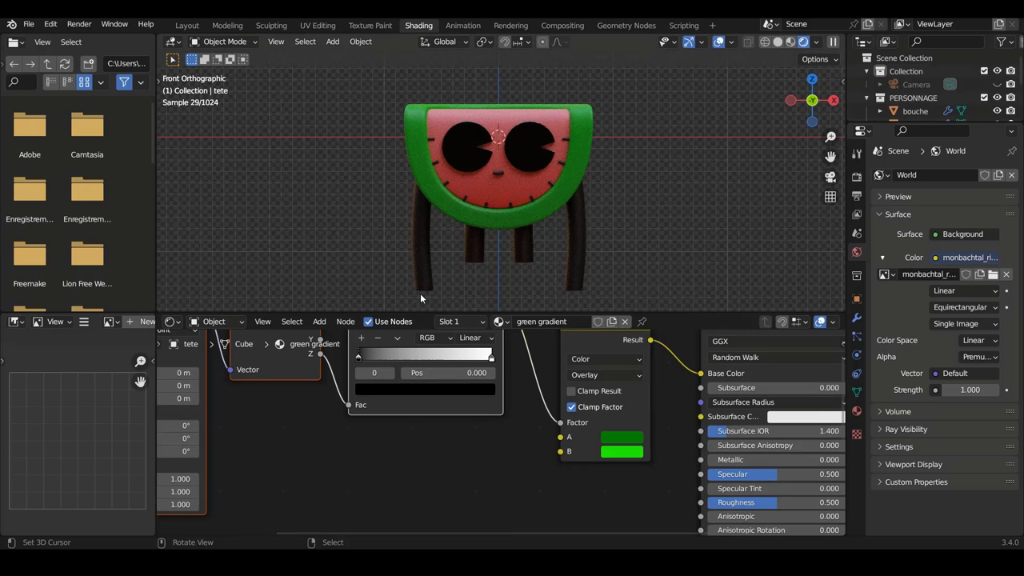
scroll(498, 430, down, 1)
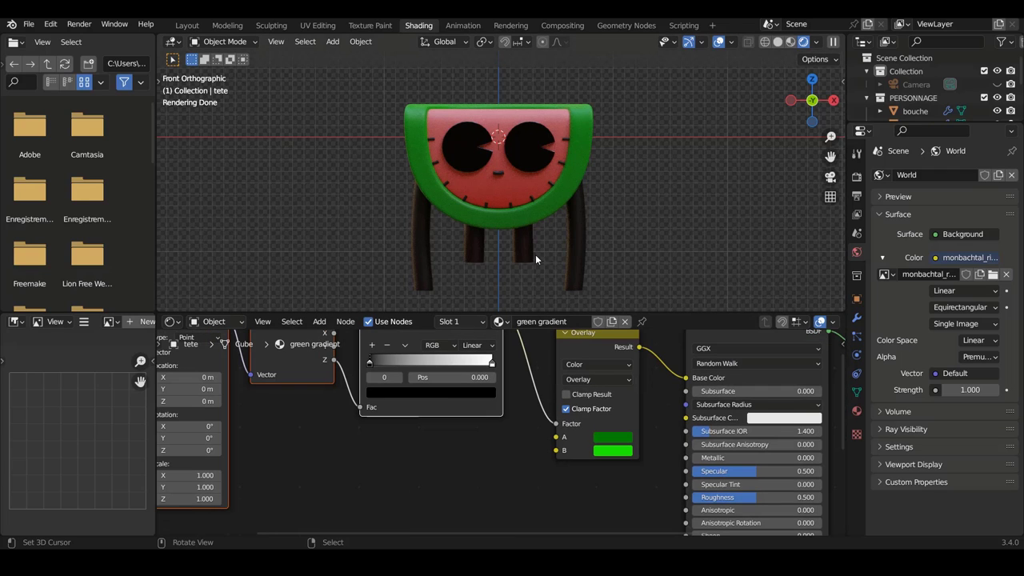
Step: On the visage face, shift the gradient's second colour toward orange
click(524, 190)
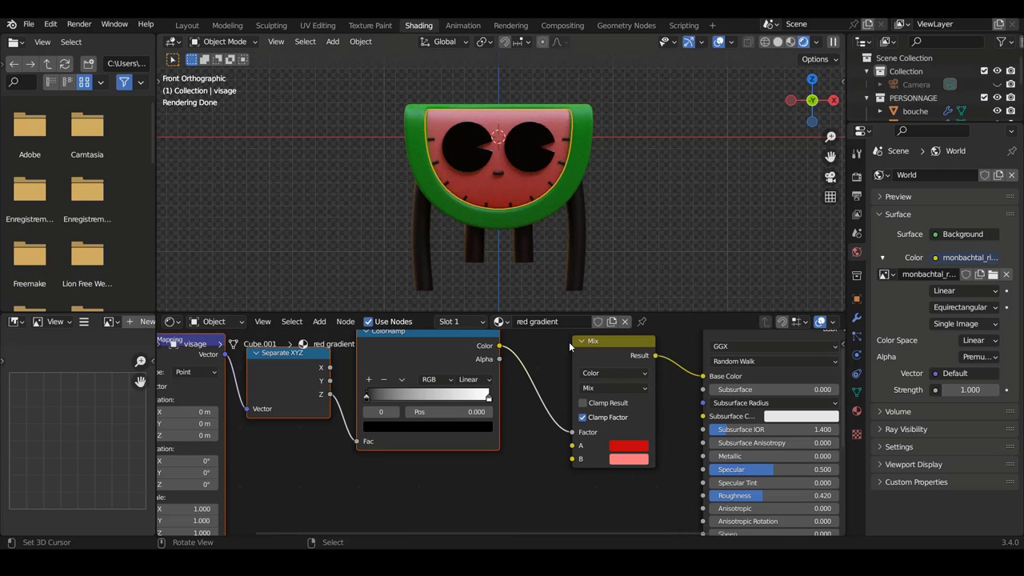
click(636, 463)
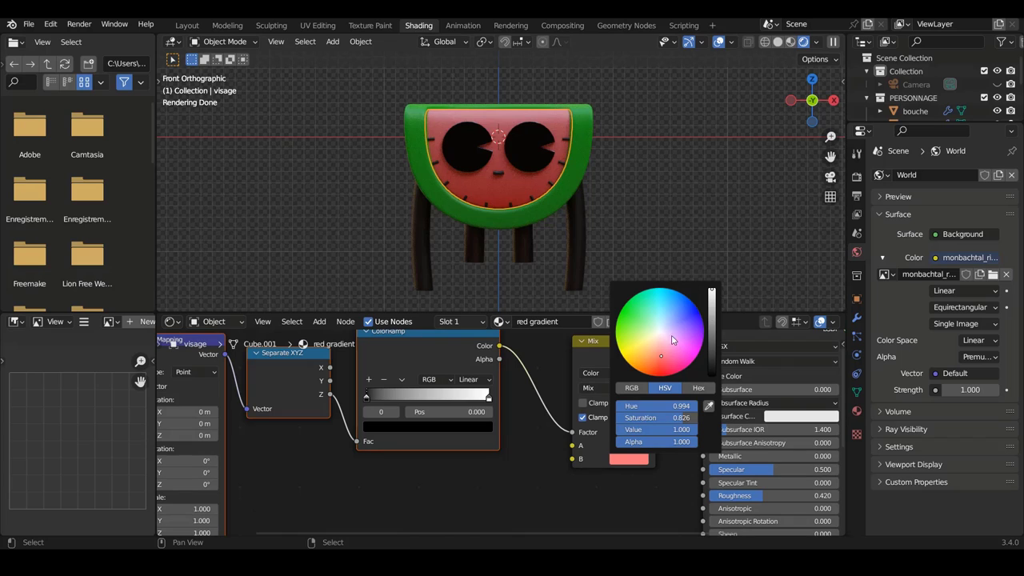
drag(672, 340, 637, 365)
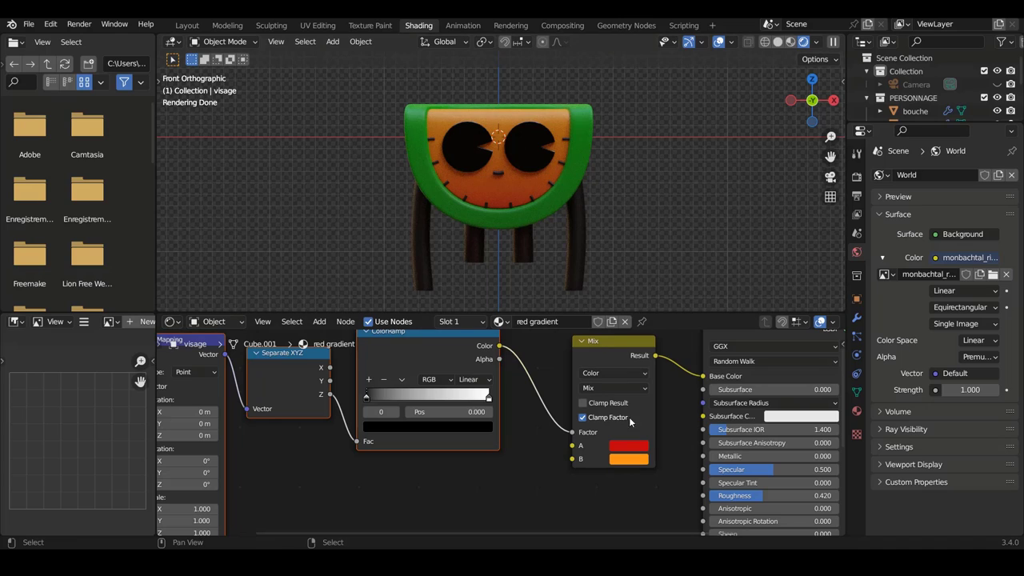
click(635, 458)
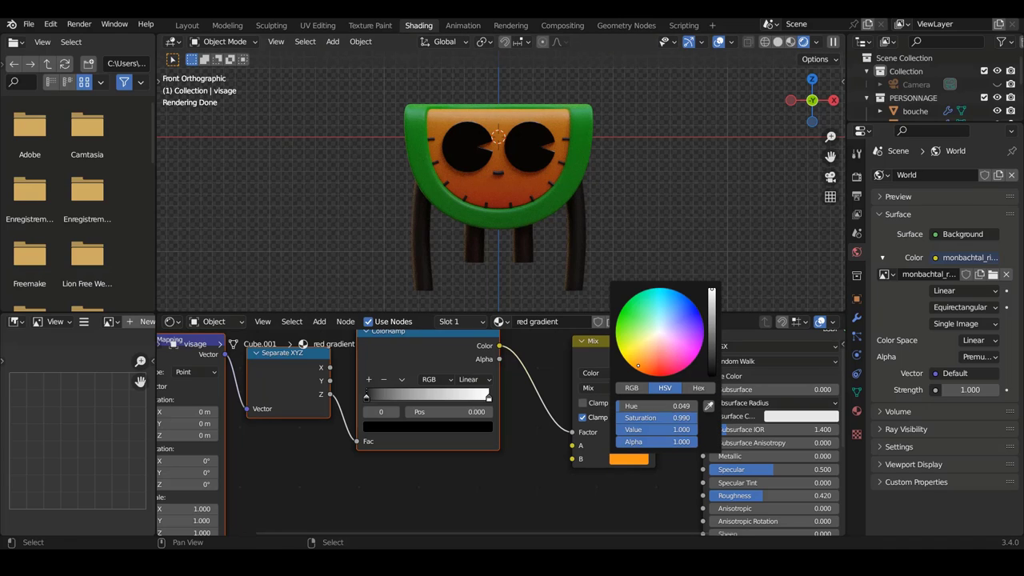
drag(638, 366, 647, 374)
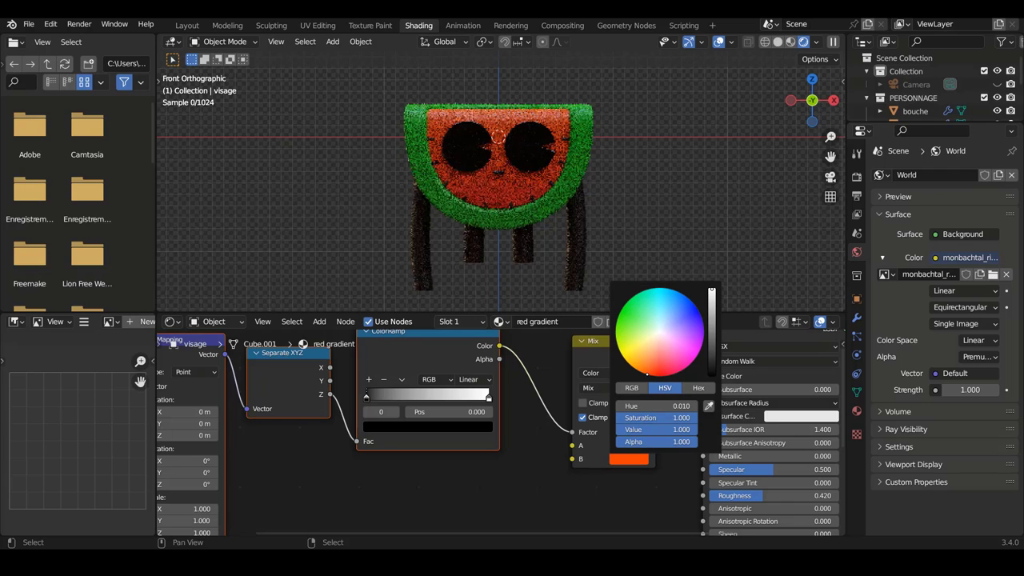
Step: Try a pure red second colour and darker first colour, revert to orange, and reselect tete
drag(646, 373, 663, 376)
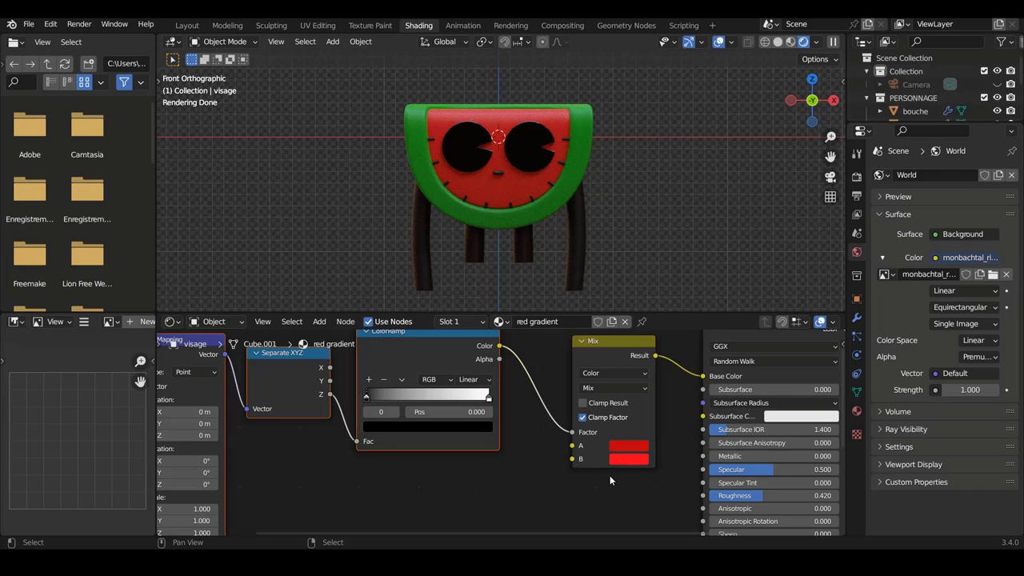
click(631, 445)
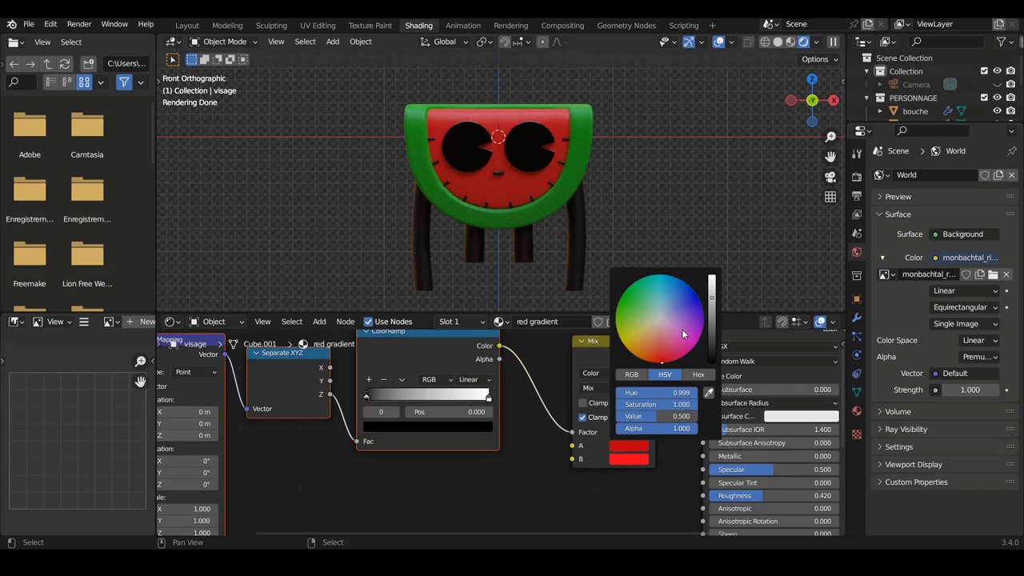
click(712, 320)
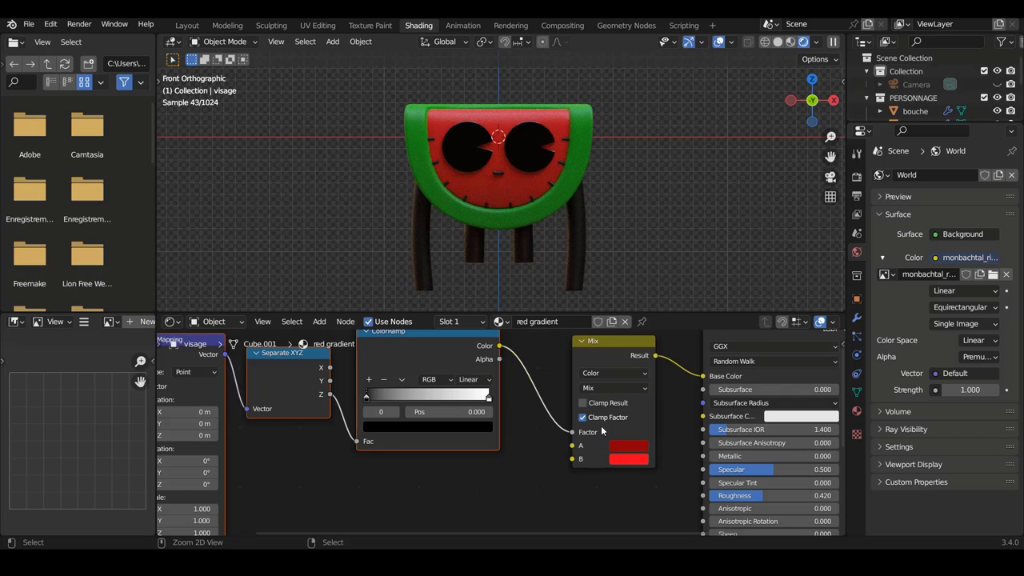
key(ctrl+z)
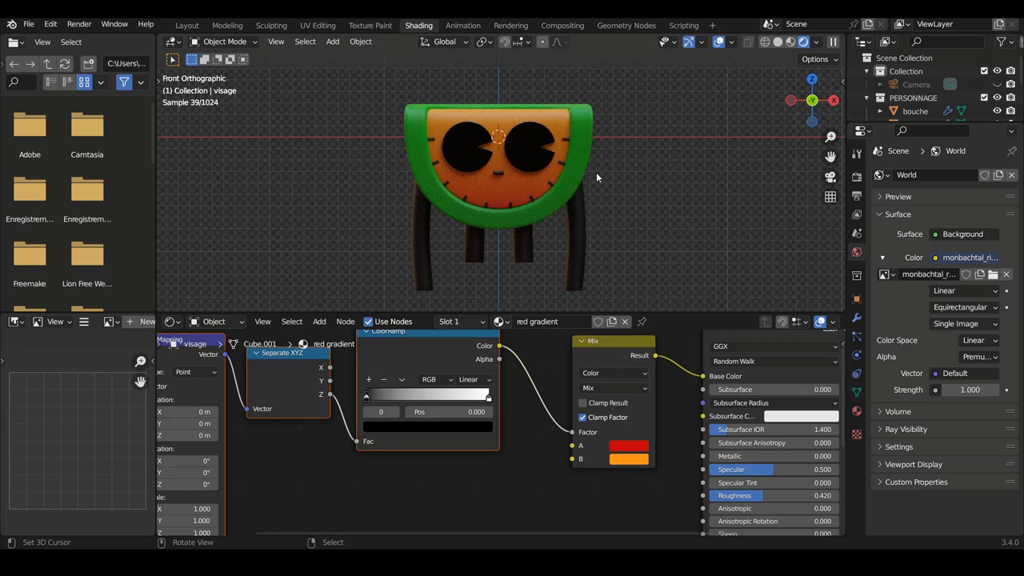
click(594, 157)
click(542, 208)
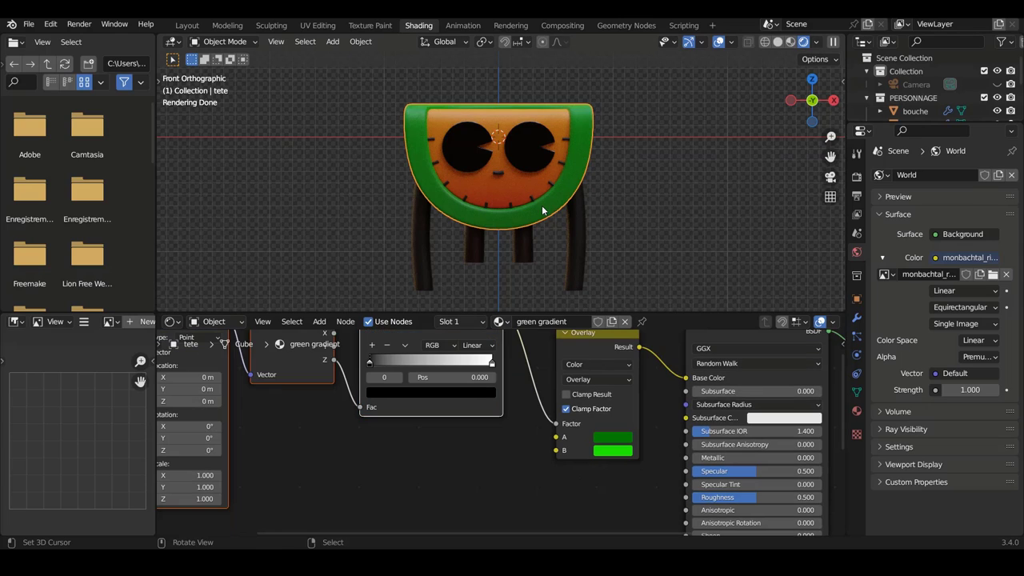
Step: Darken the rind gradient's dark green colour even further
click(607, 437)
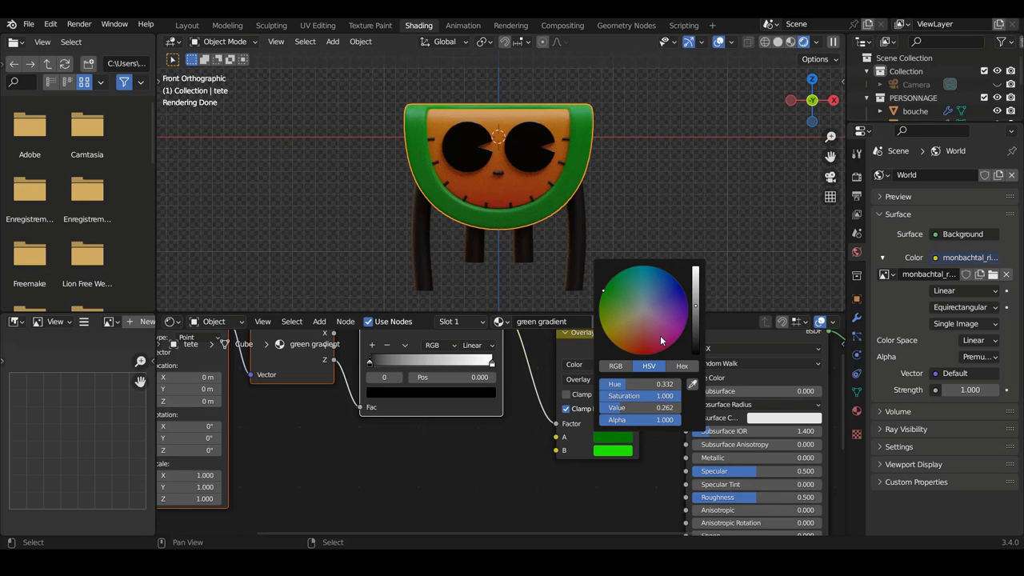
click(697, 317)
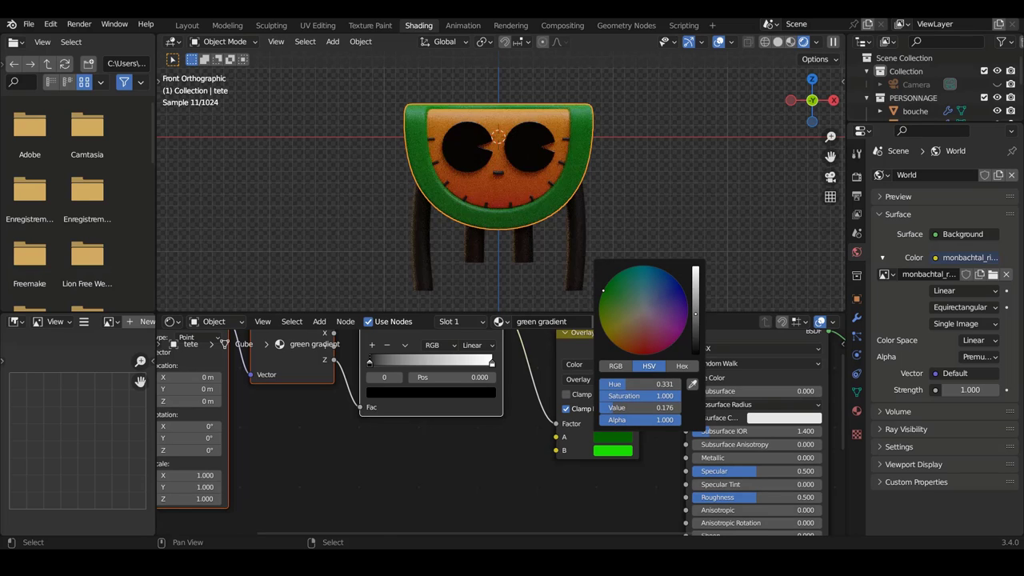
mouse_move(645, 186)
middle_down()
mouse_move(429, 207)
mouse_move(717, 195)
middle_up()
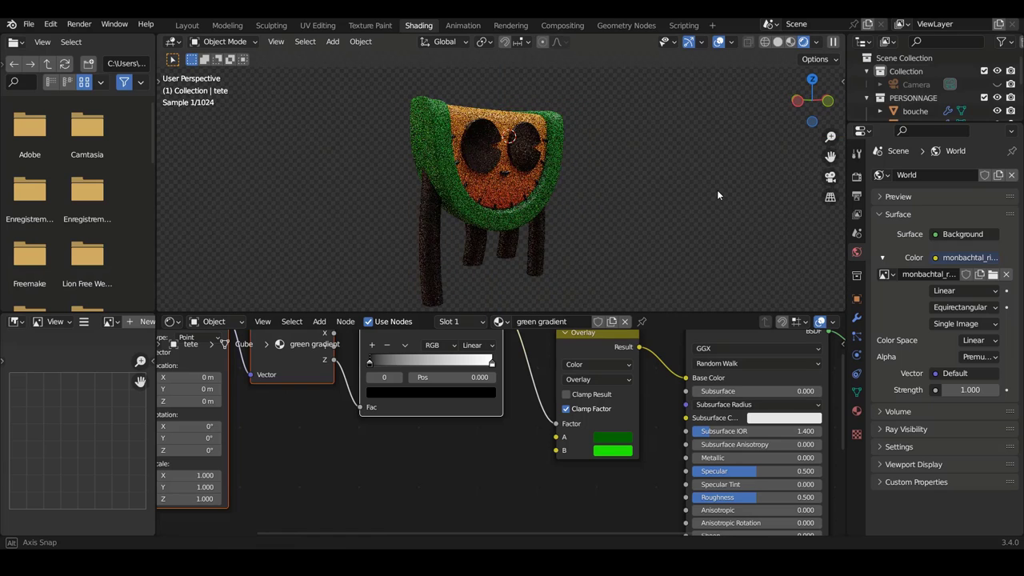
Step: Set the visage face gradient's second colour back to red
click(506, 202)
click(642, 463)
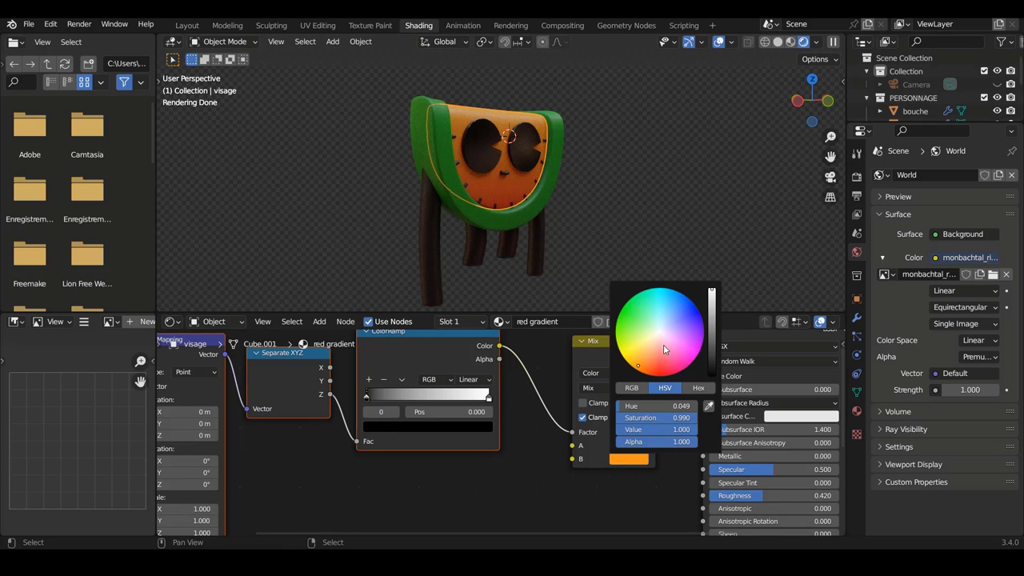
click(668, 372)
key(KP_1)
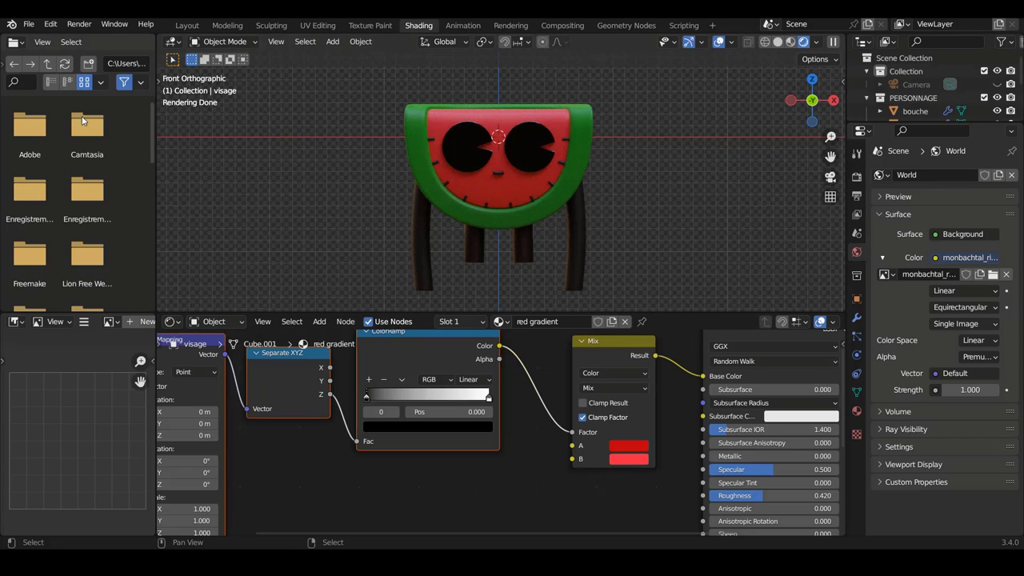
Step: In the Layout workspace, rename the Collection to 'camera et lumiere'
click(187, 25)
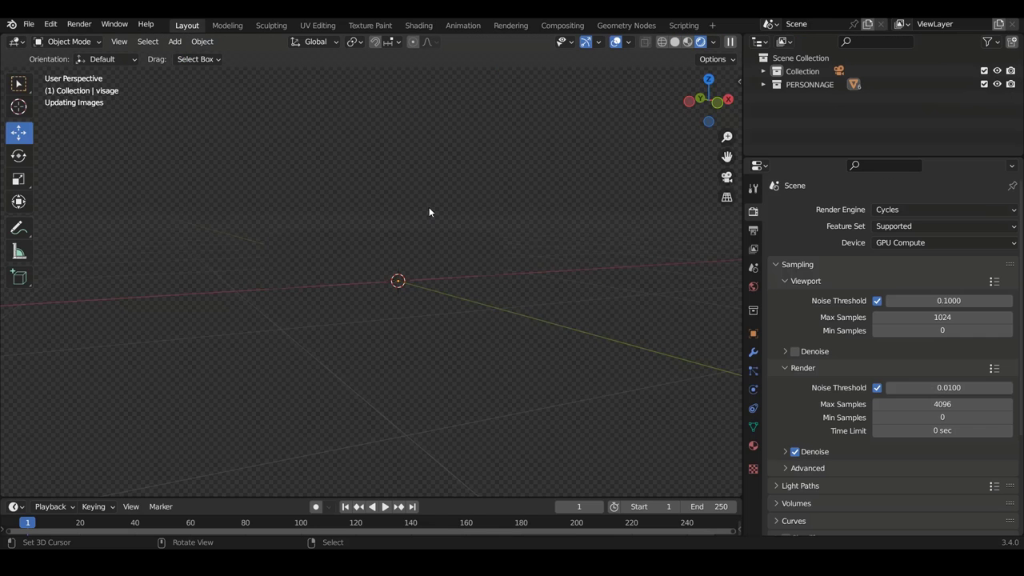
key(KP_1)
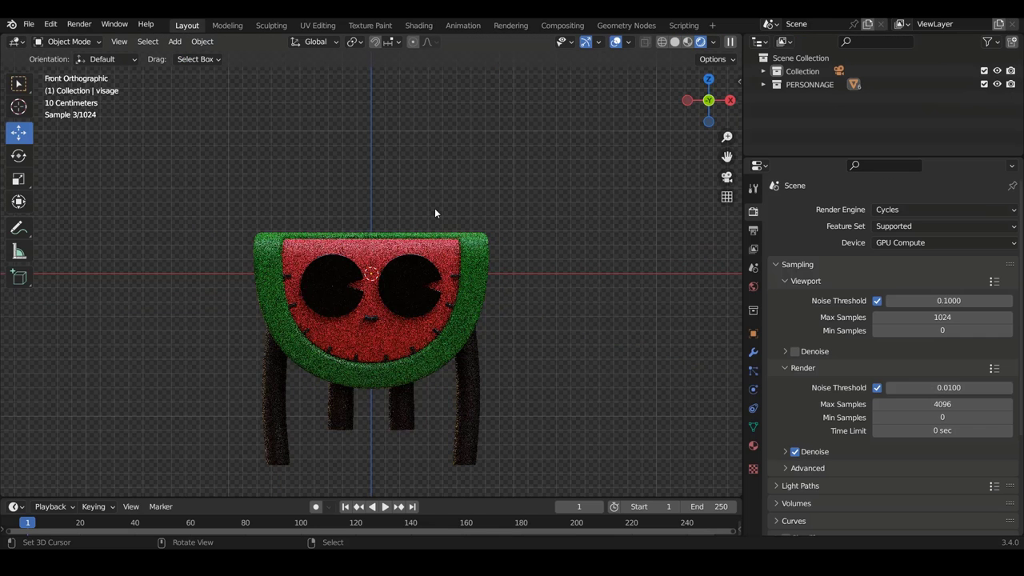
key(KP_3)
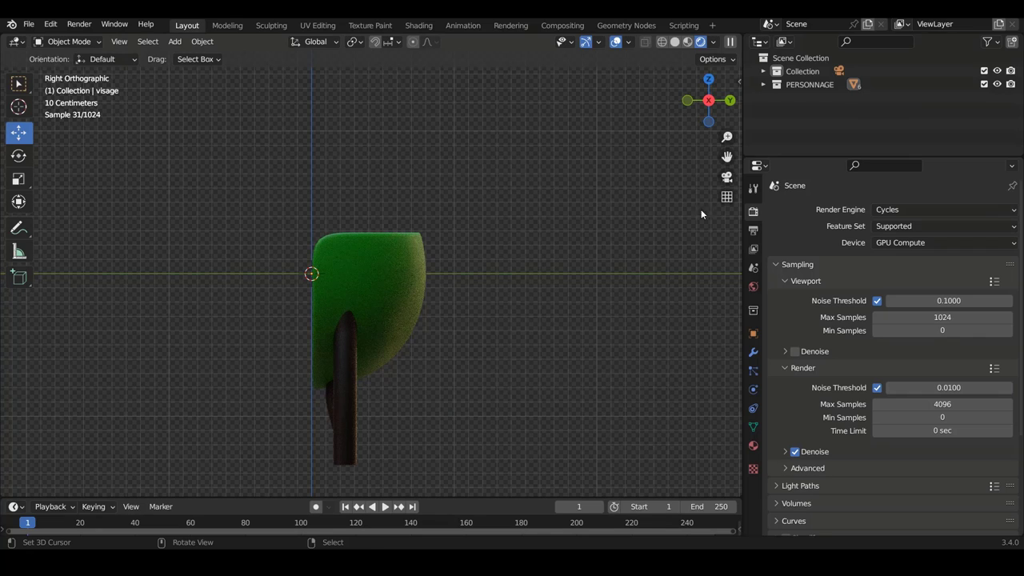
double_click(808, 72)
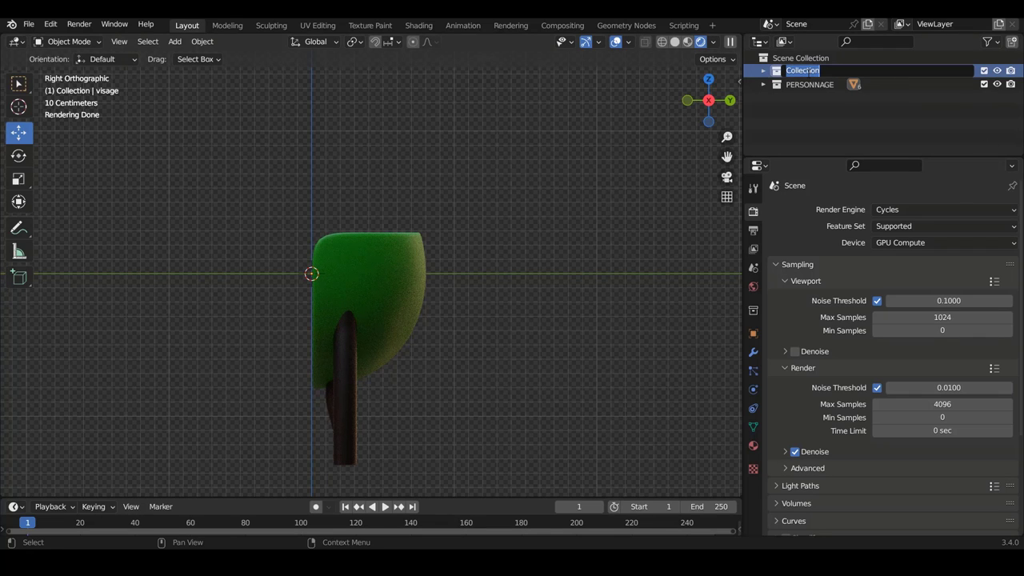
text(camera et lumiere)
key(Return)
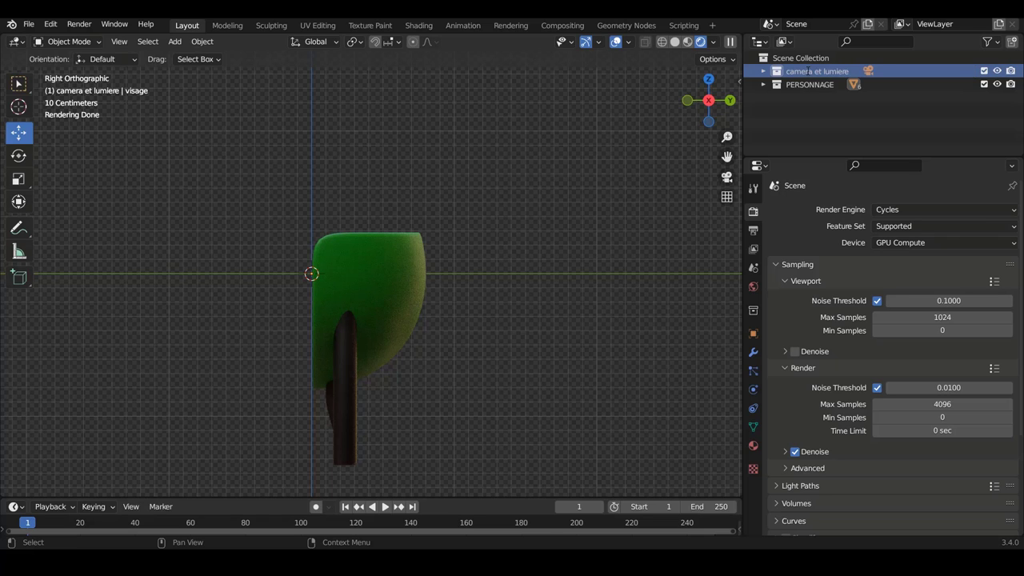
Step: Add an Area light, move it away from the character and tilt it 78.4°
key(KP_1)
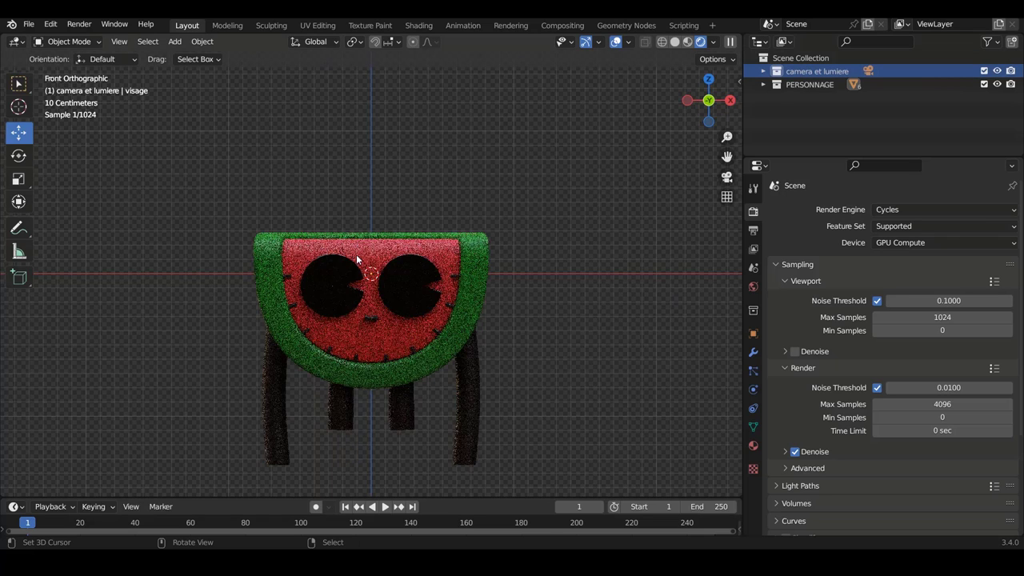
key(shift+a)
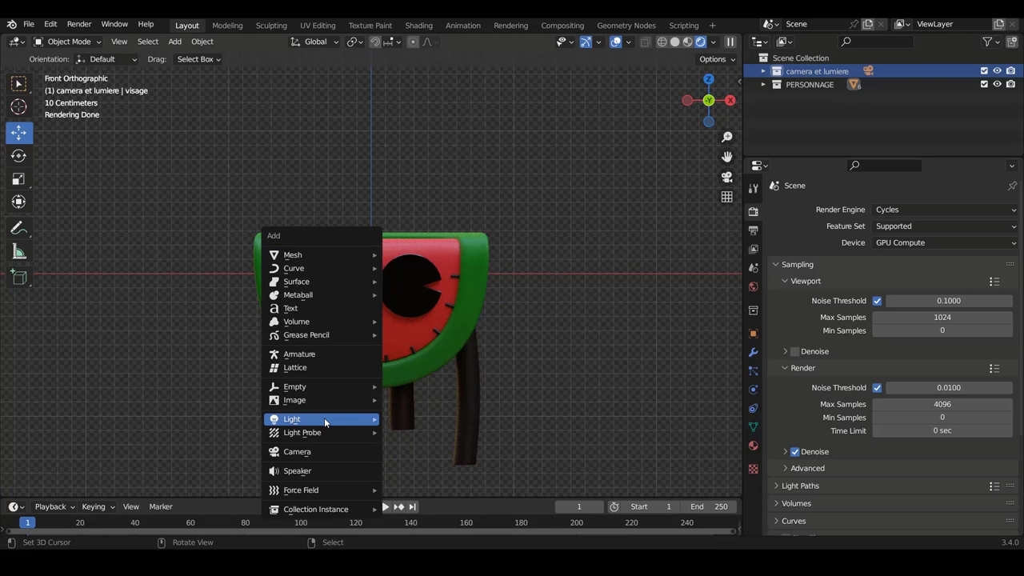
mouse_move(292, 419)
click(427, 463)
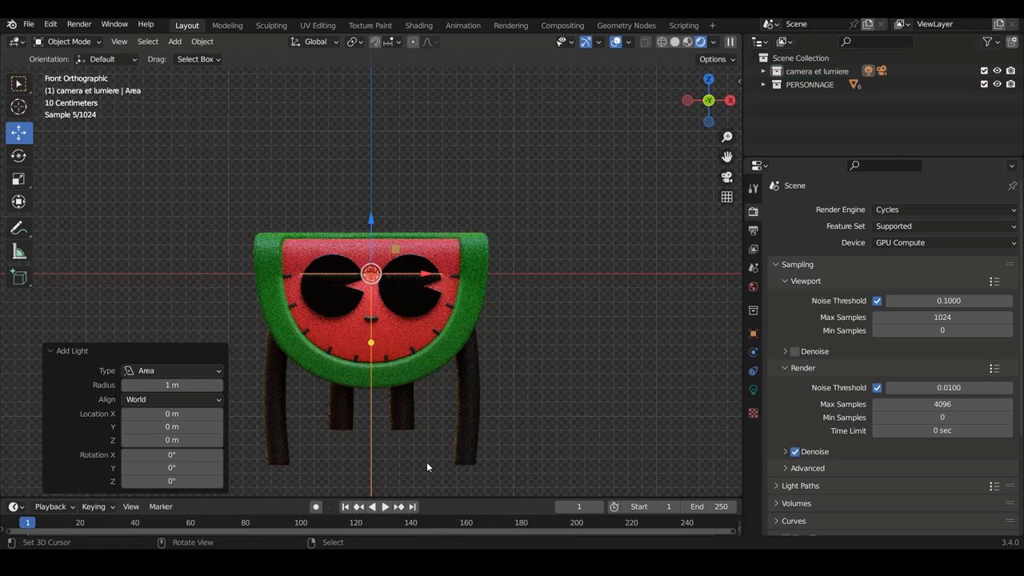
key(KP_3)
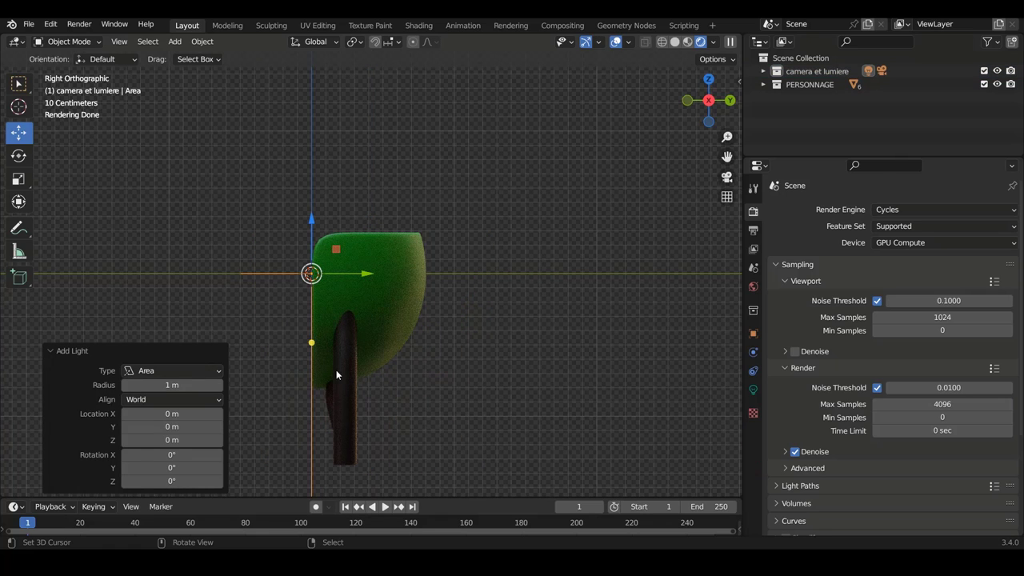
key(g)
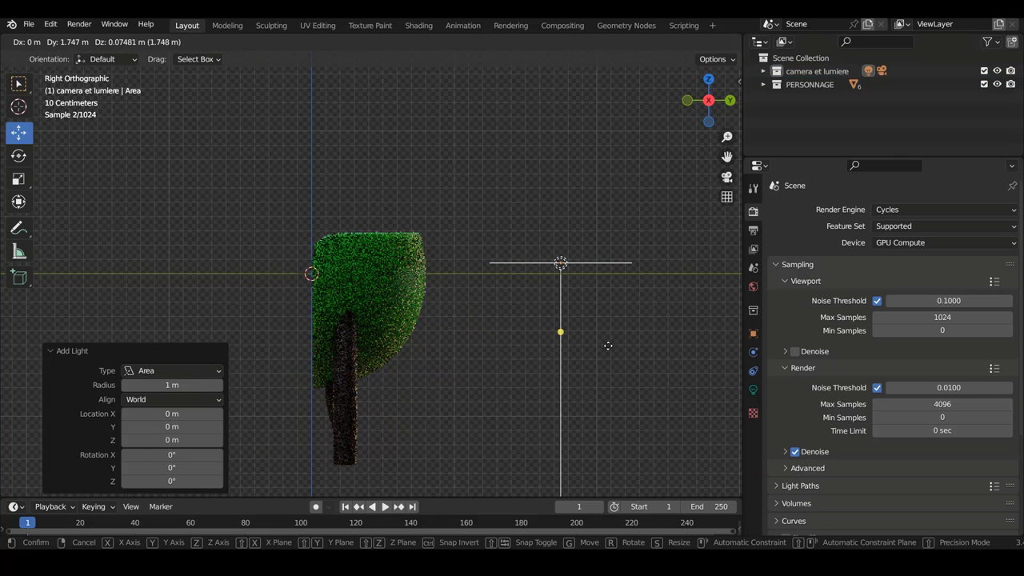
click(605, 344)
key(r)
click(583, 309)
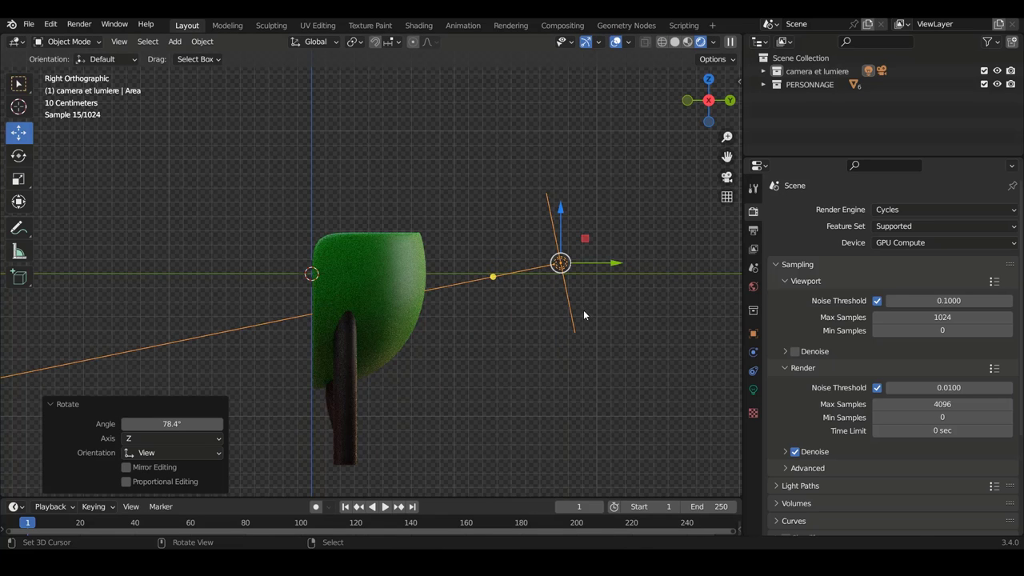
Step: Lower the Area light, enlarge it about 2.457 times, tilt it 29.4° and set its final position
key(g)
click(575, 376)
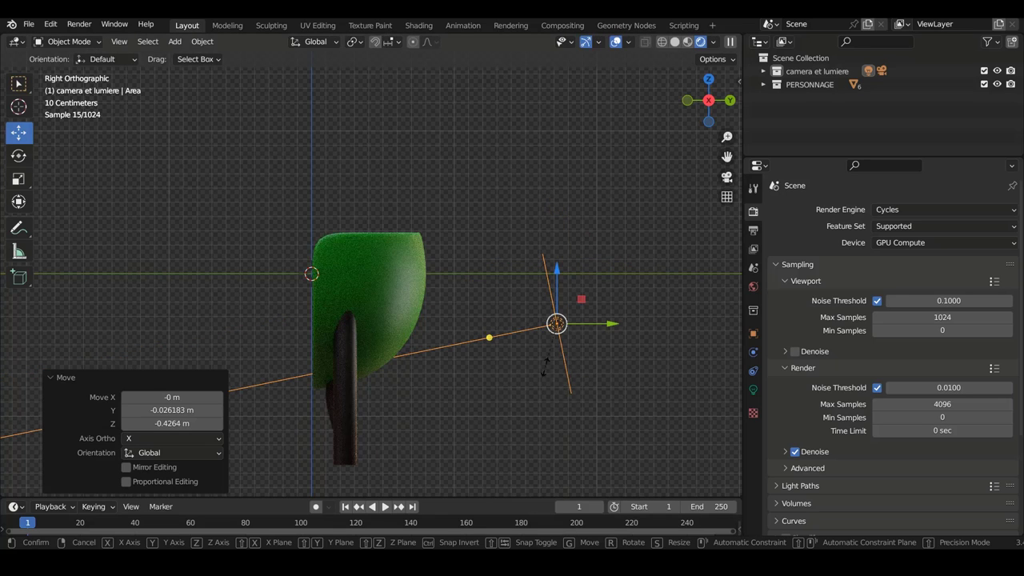
key(s)
click(652, 377)
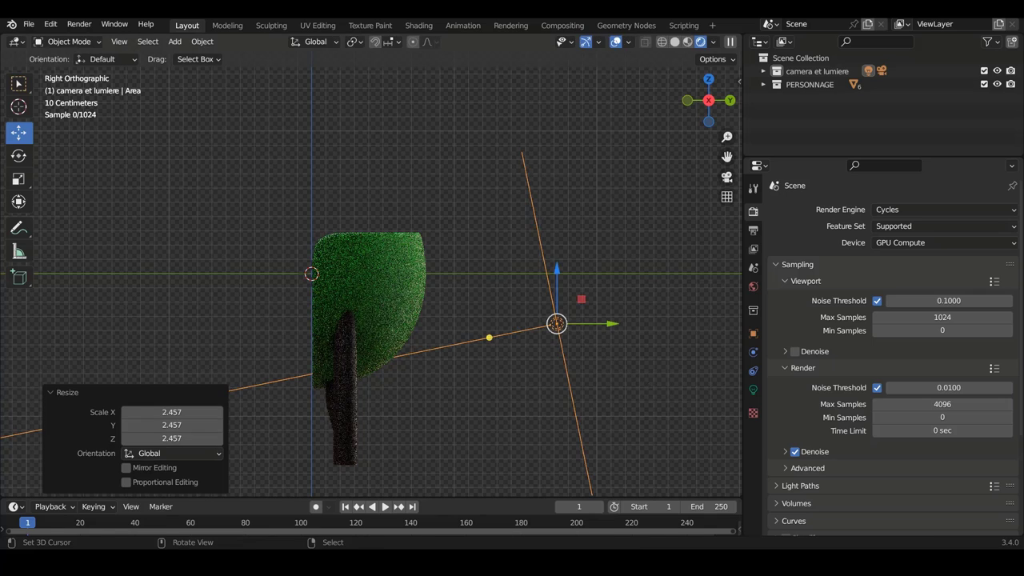
key(r)
click(604, 375)
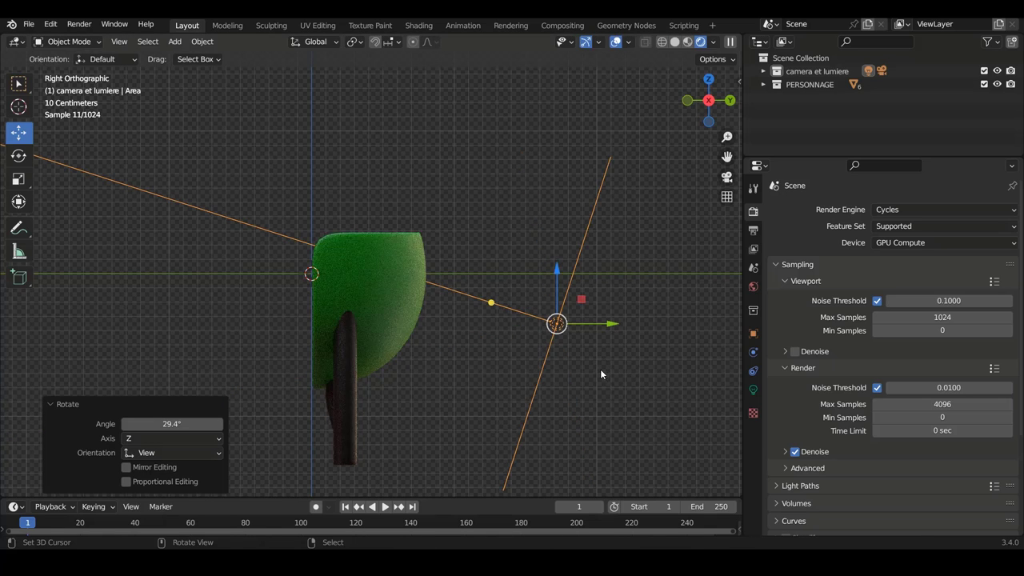
key(g)
click(517, 388)
key(KP_1)
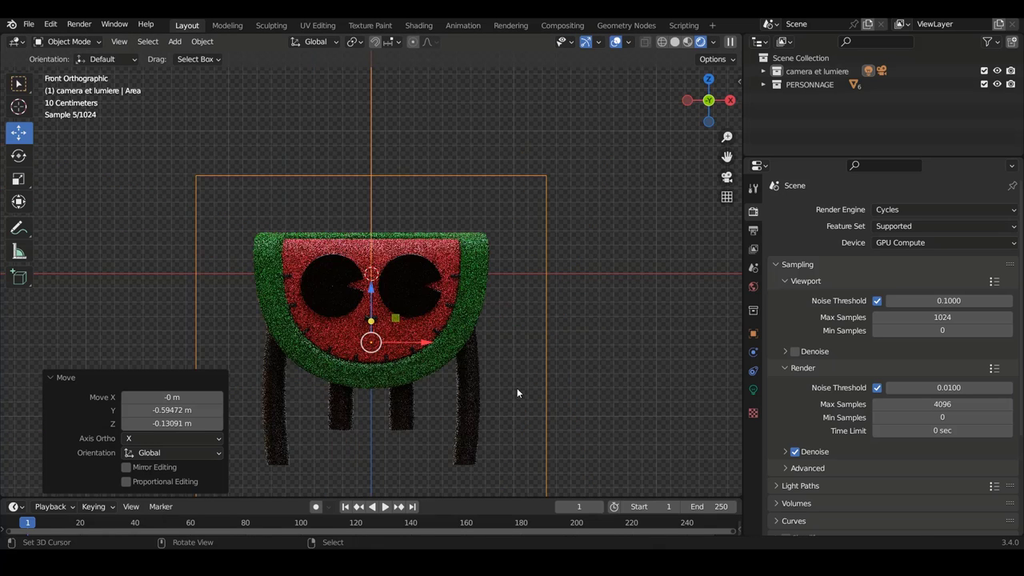
scroll(560, 384, down, 2)
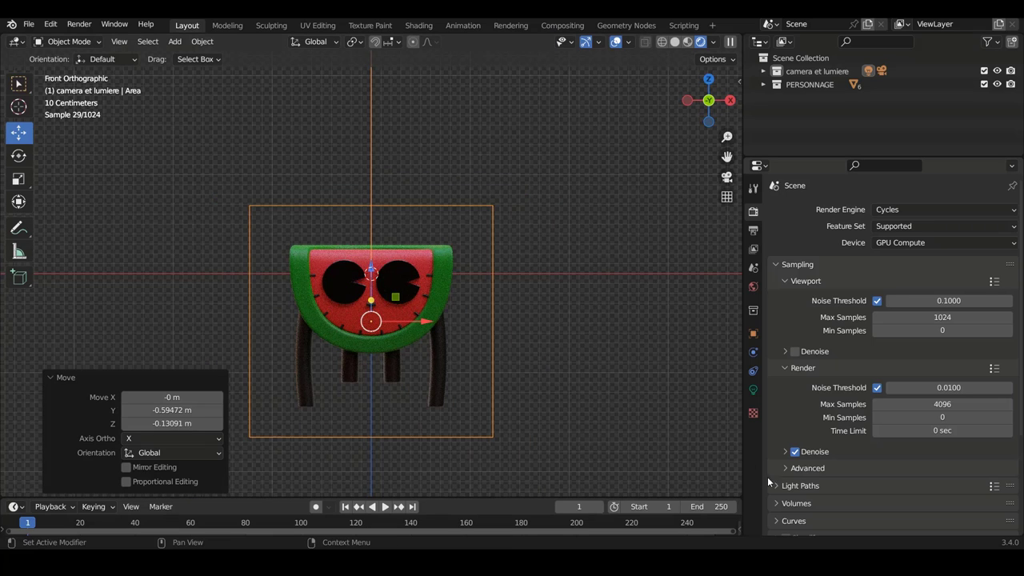
Step: Set the Area light's Power to 1000 W
click(753, 391)
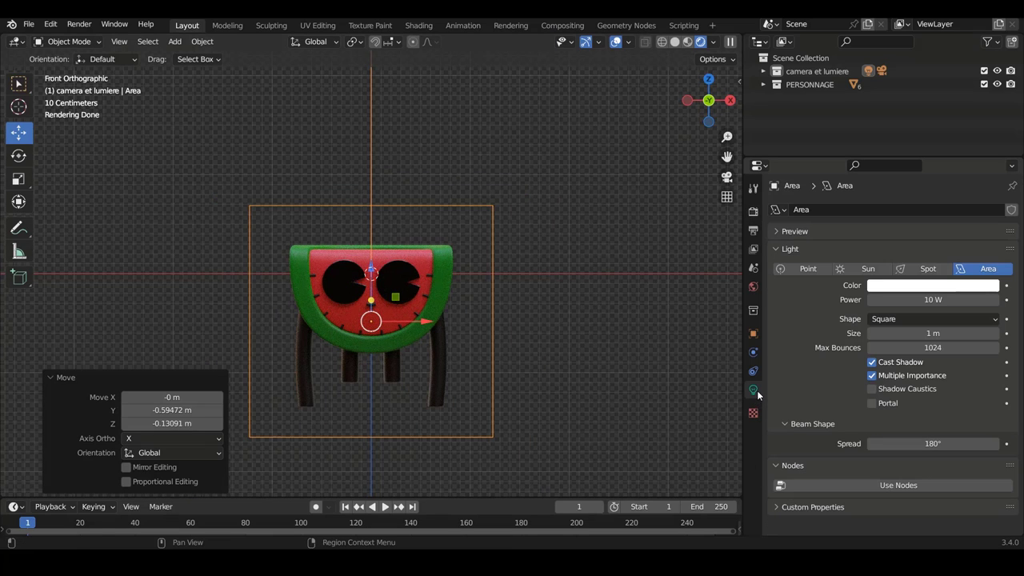
click(933, 300)
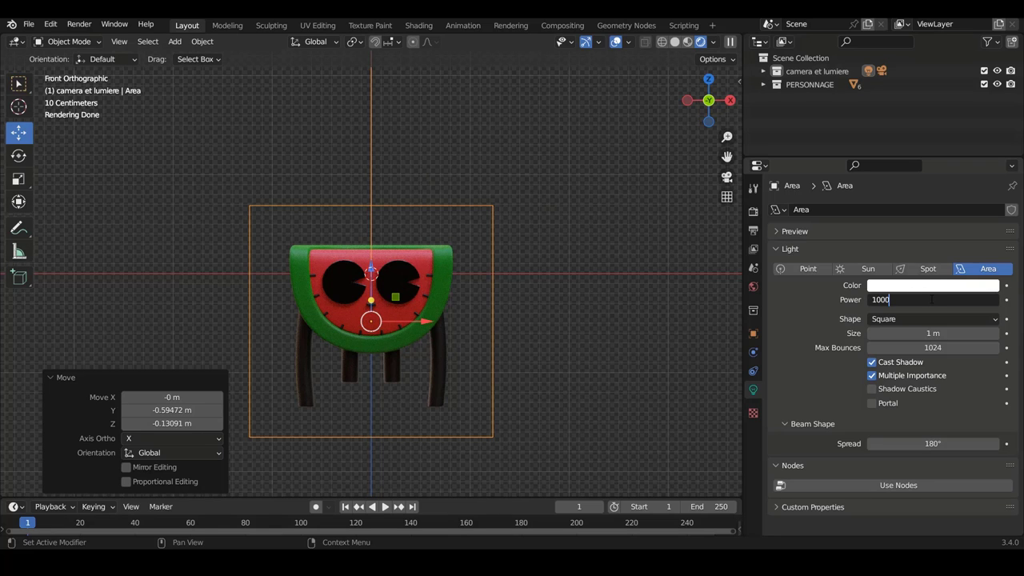
key(Return)
shift+middle_drag(437, 380, 436, 340)
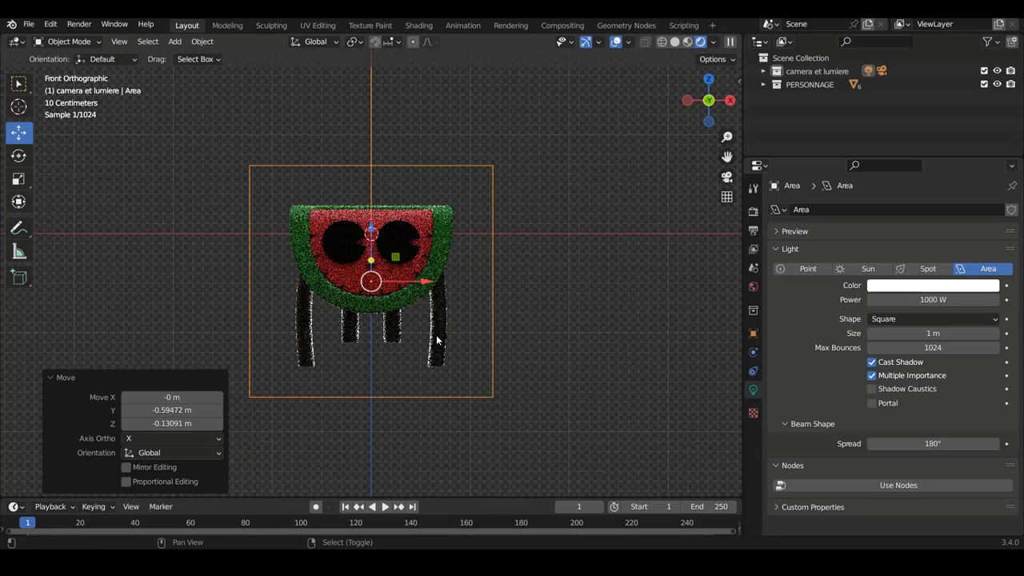
scroll(431, 307, up, 2)
scroll(401, 288, up, 1)
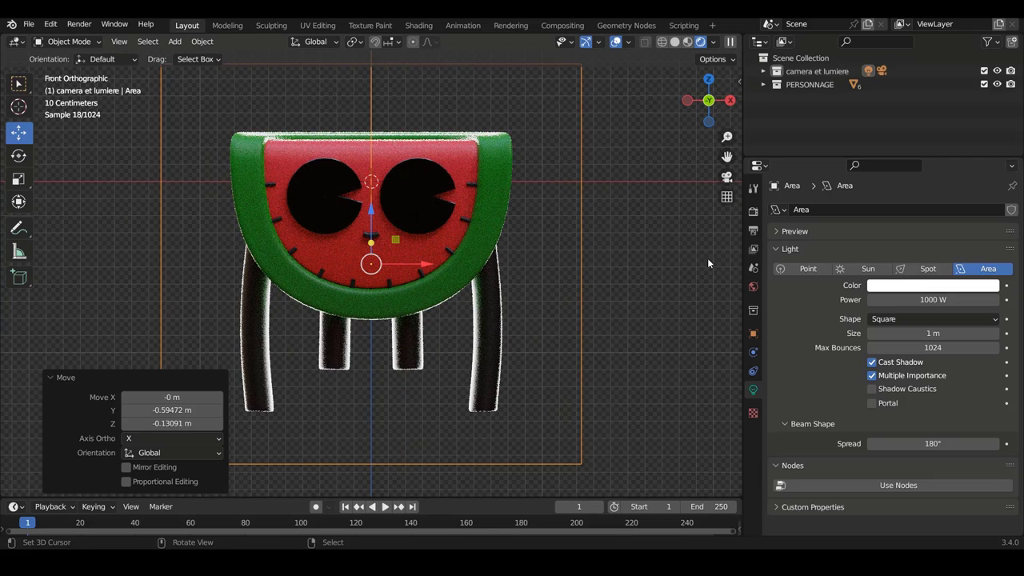
Step: Set Cycles Light Paths clamping for Direct Light to 5.00
click(753, 211)
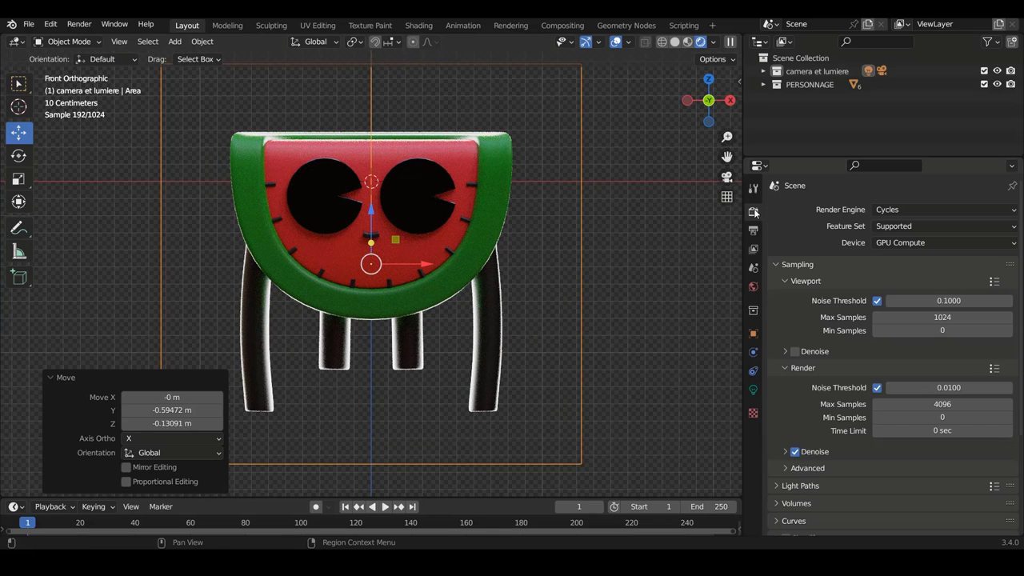
scroll(832, 335, down, 3)
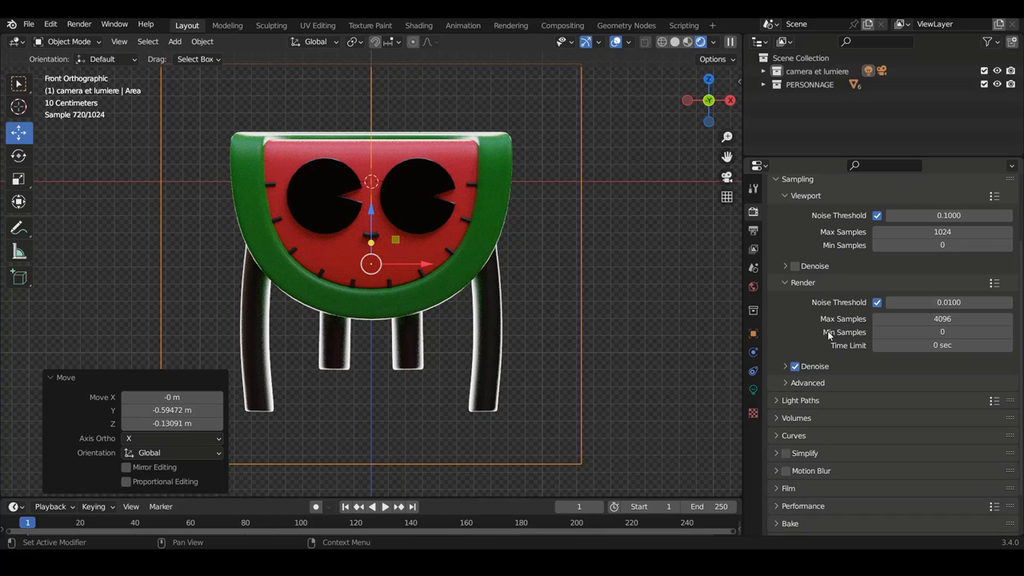
click(777, 401)
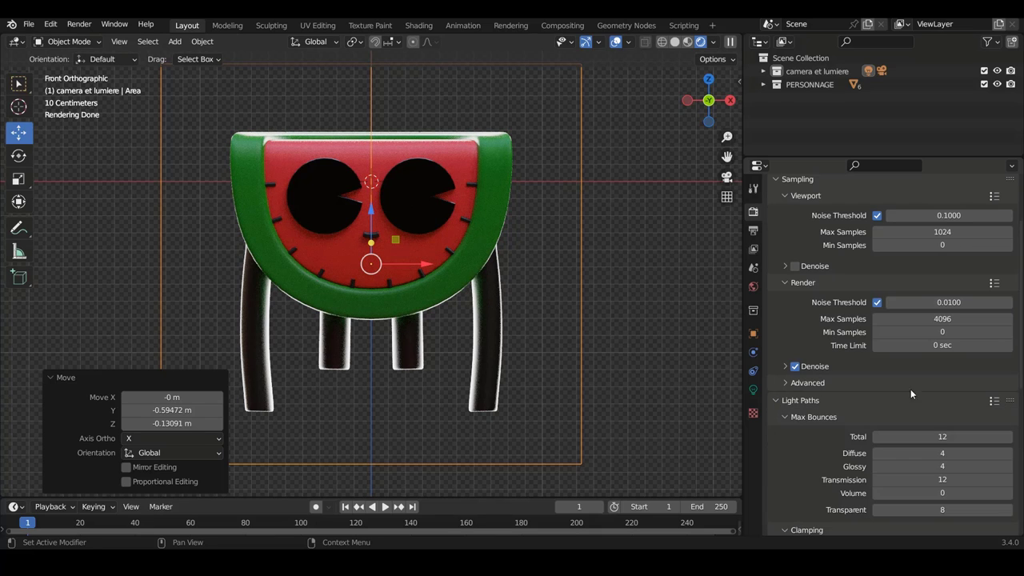
scroll(916, 393, down, 2)
scroll(934, 385, down, 3)
scroll(933, 385, down, 2)
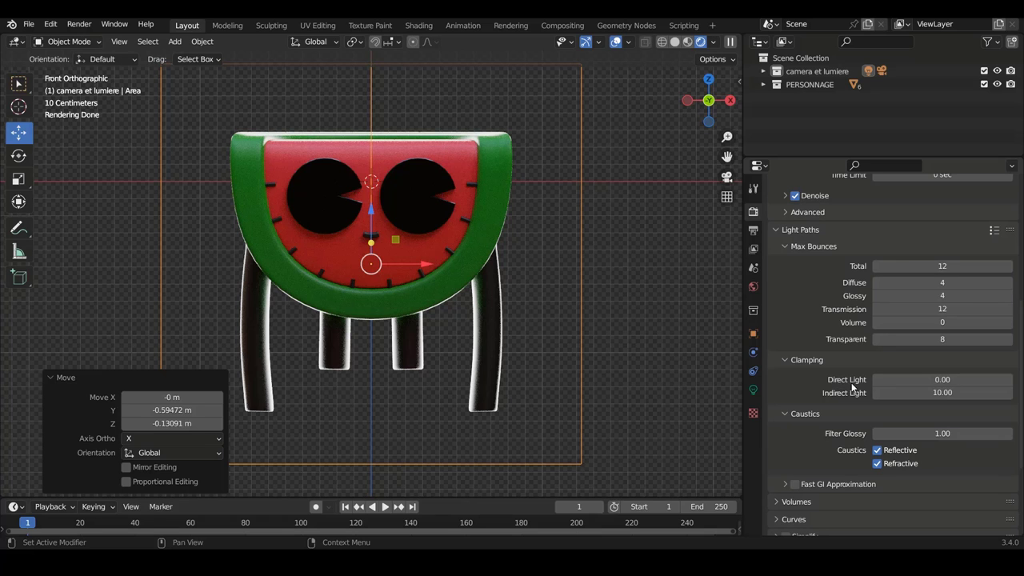
click(937, 381)
text(5)
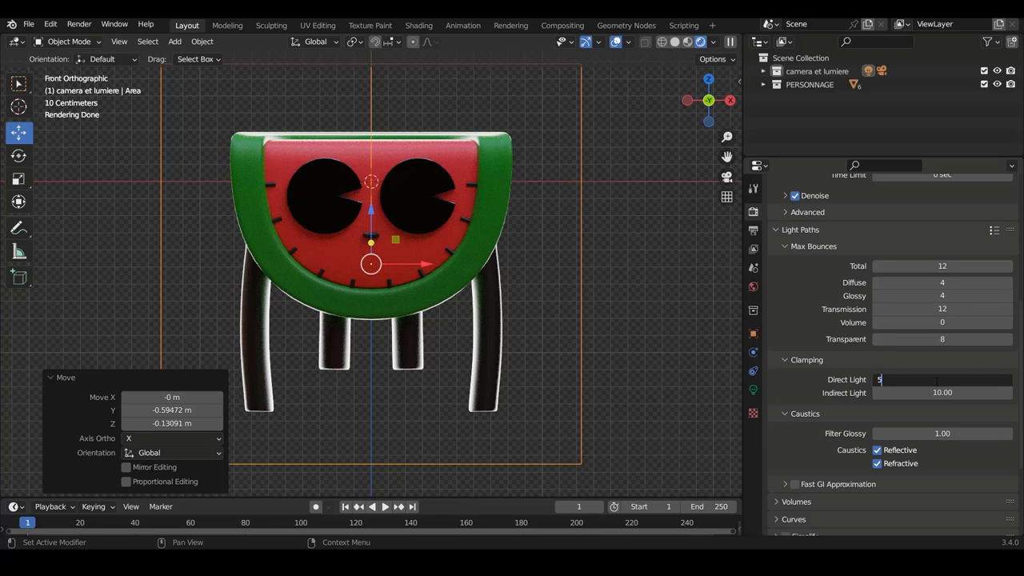
key(Return)
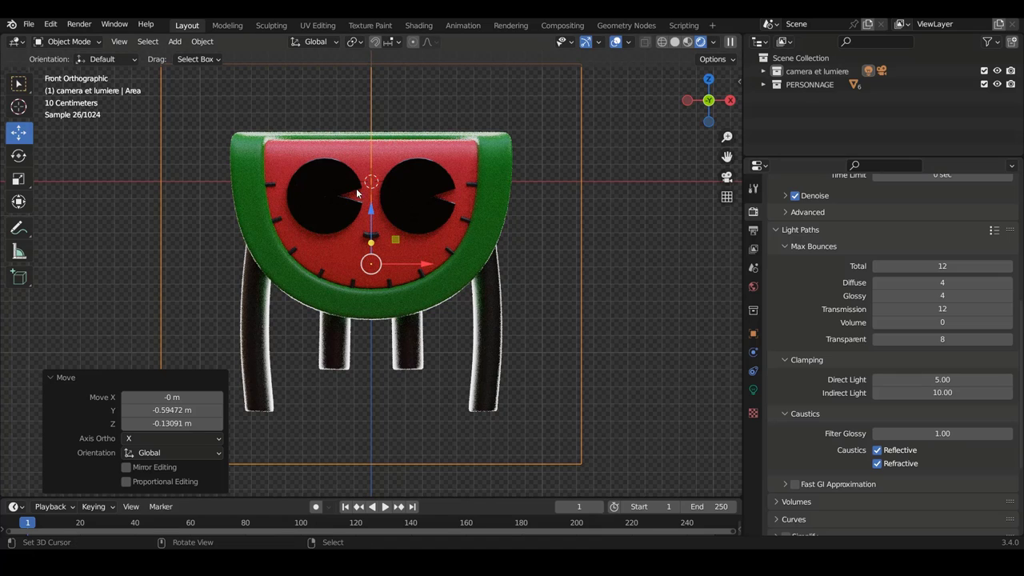
Step: Rescale the area light, raise it vertically, then shrink it to 0.772
key(s)
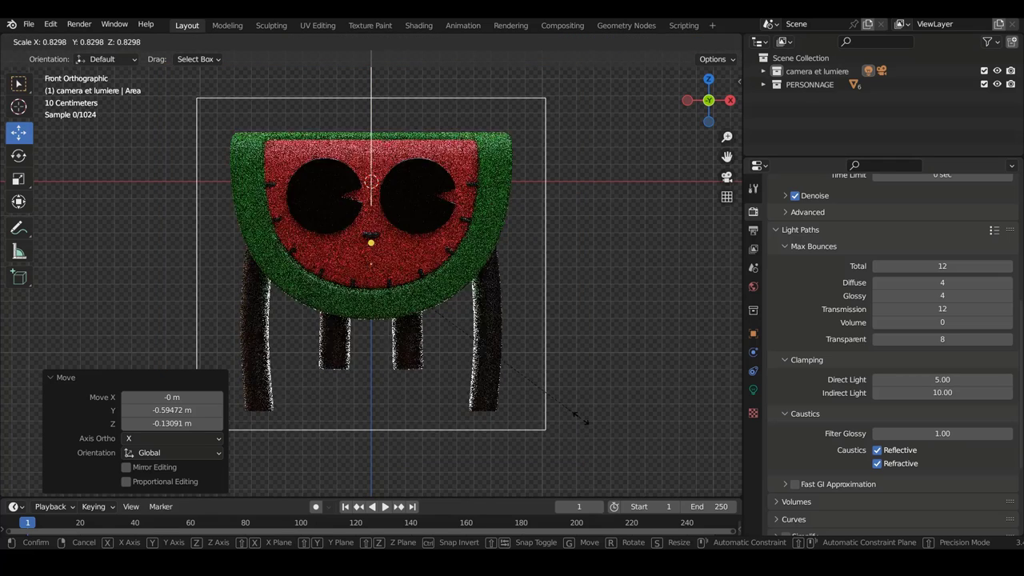
click(437, 307)
key(g)
key(z)
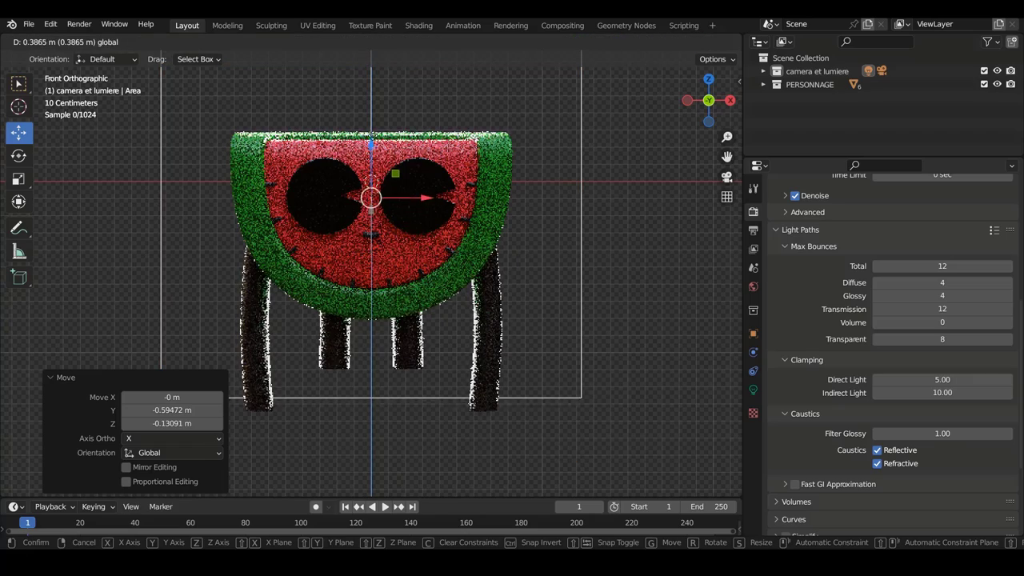
click(371, 144)
key(s)
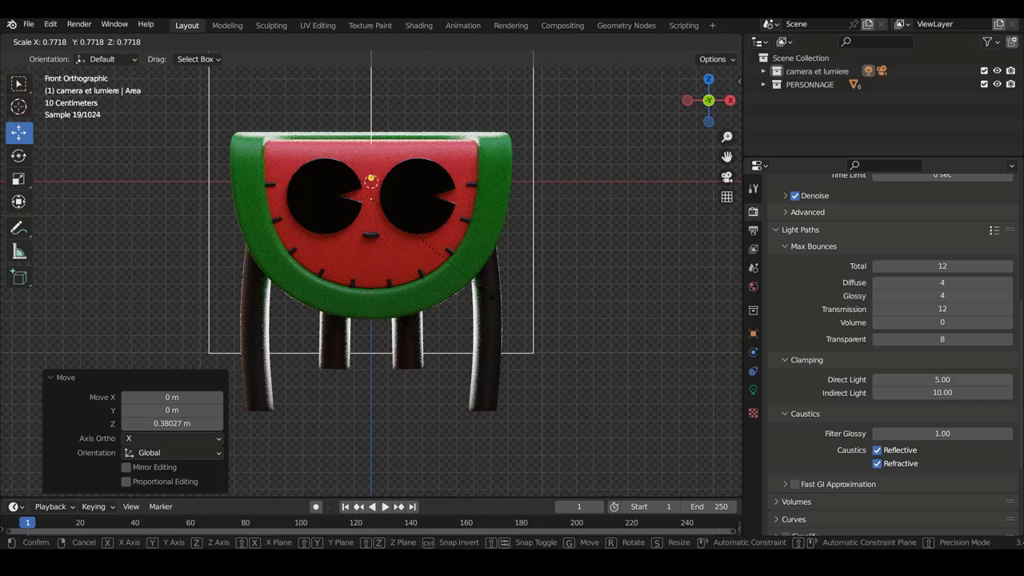
click(486, 292)
Step: Reposition the light in side view, then raise it to Z 0.2319 in front view
key(KP_3)
key(g)
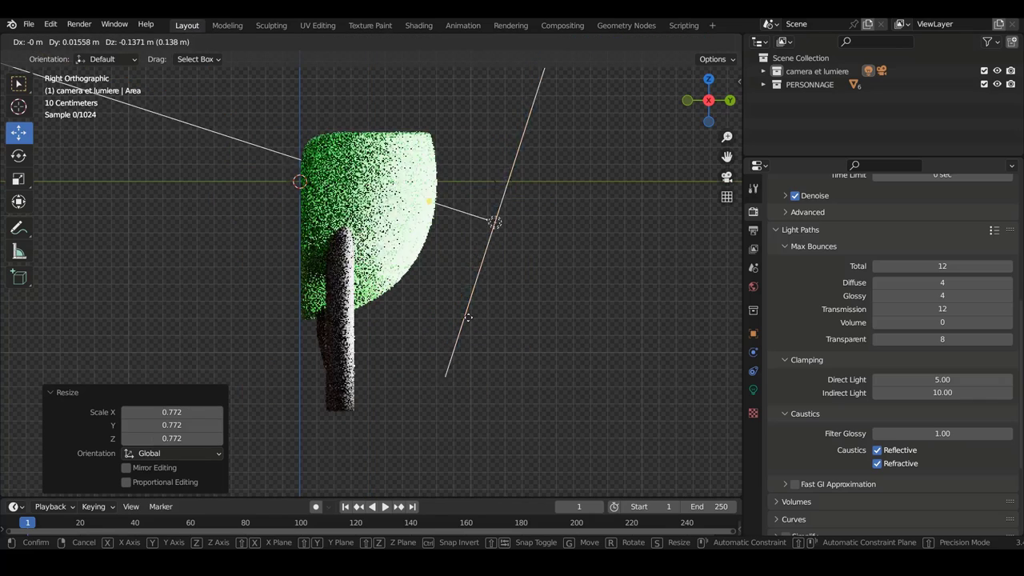
click(509, 351)
key(KP_1)
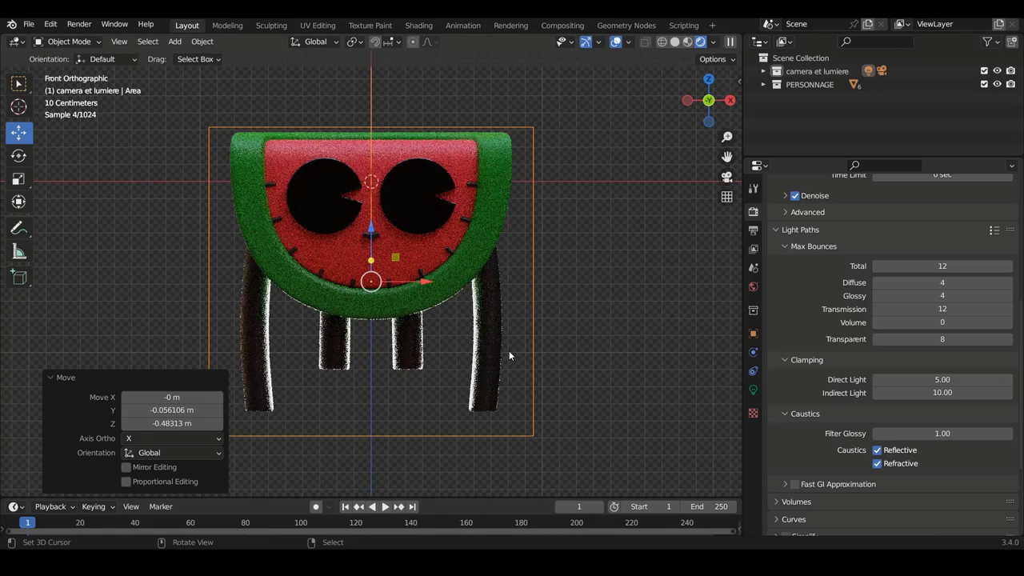
scroll(481, 315, down, 1)
shift+middle_drag(363, 240, 363, 280)
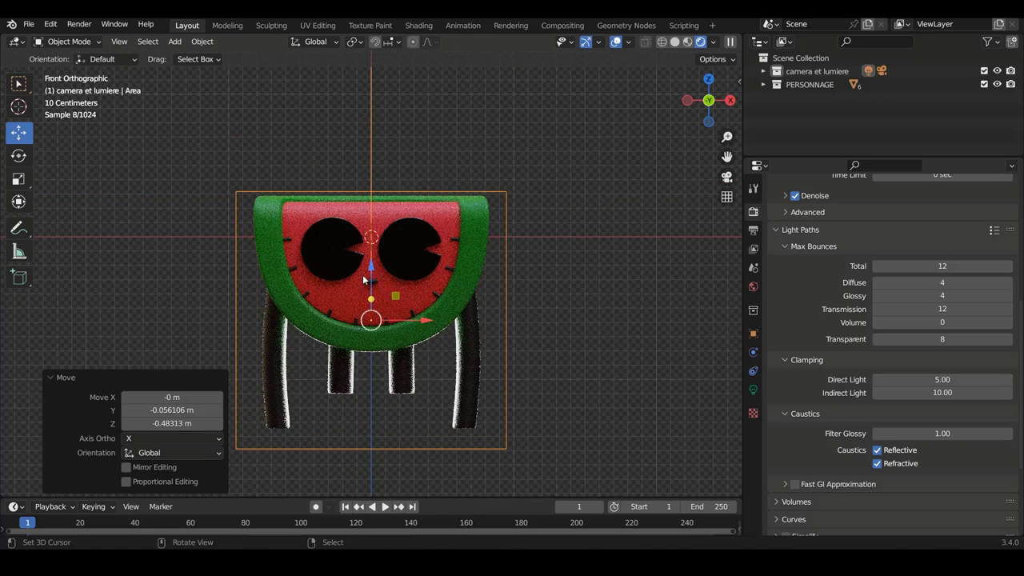
key(g)
key(z)
click(471, 349)
Step: Stretch the light to 1.776 along X and set its height to Z 0.13465 m
key(s)
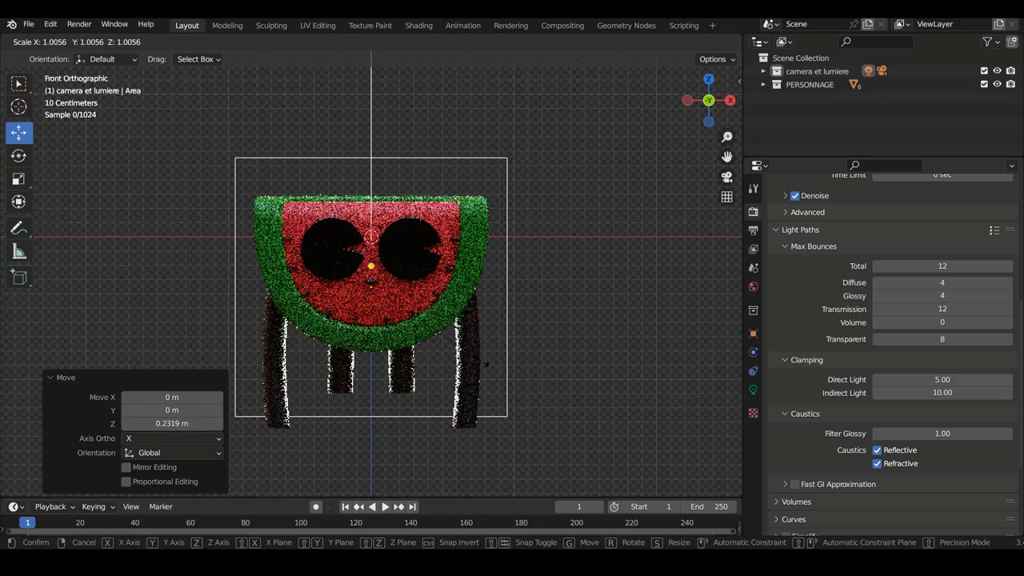
key(x)
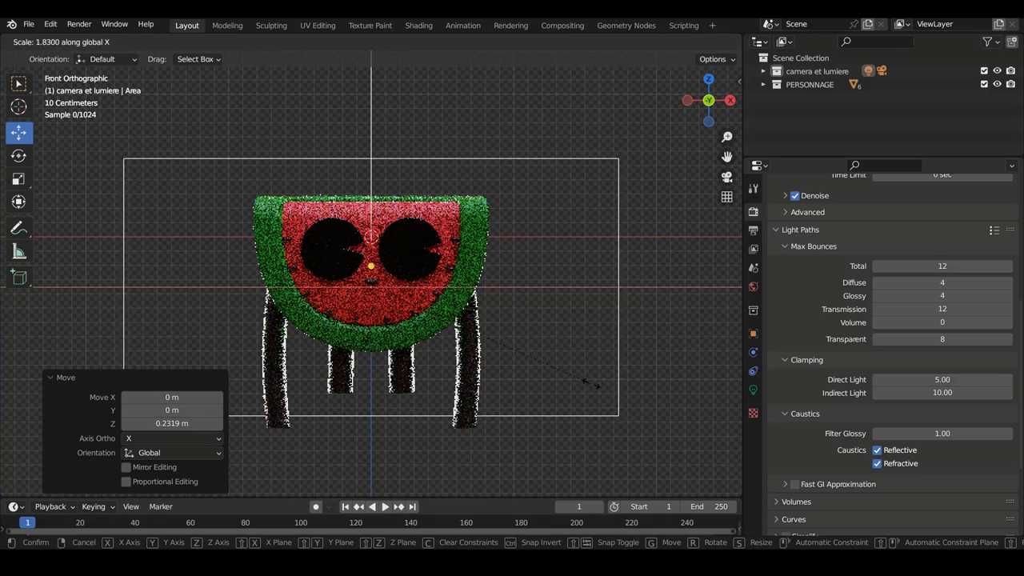
click(591, 383)
key(g)
key(z)
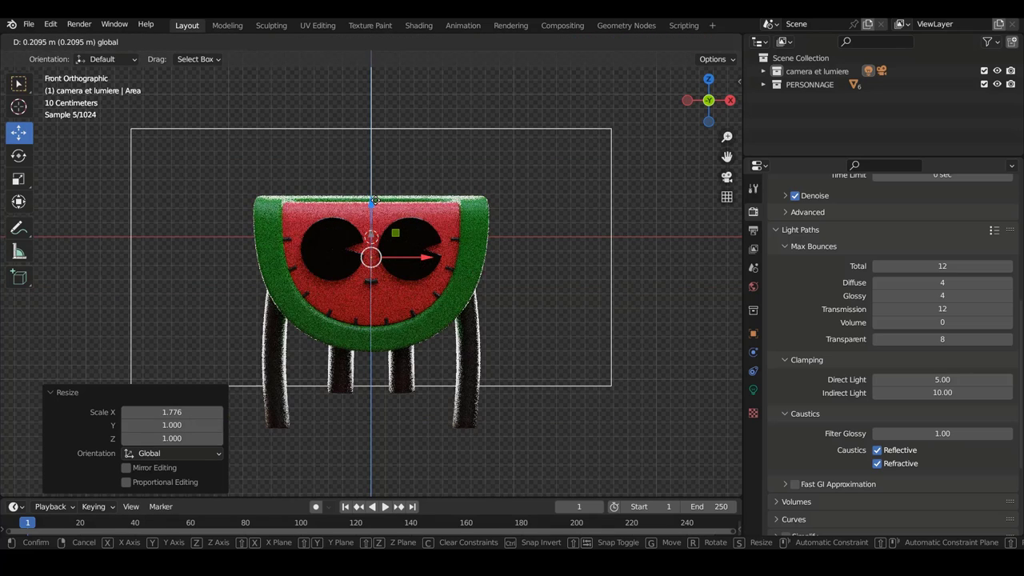
click(377, 211)
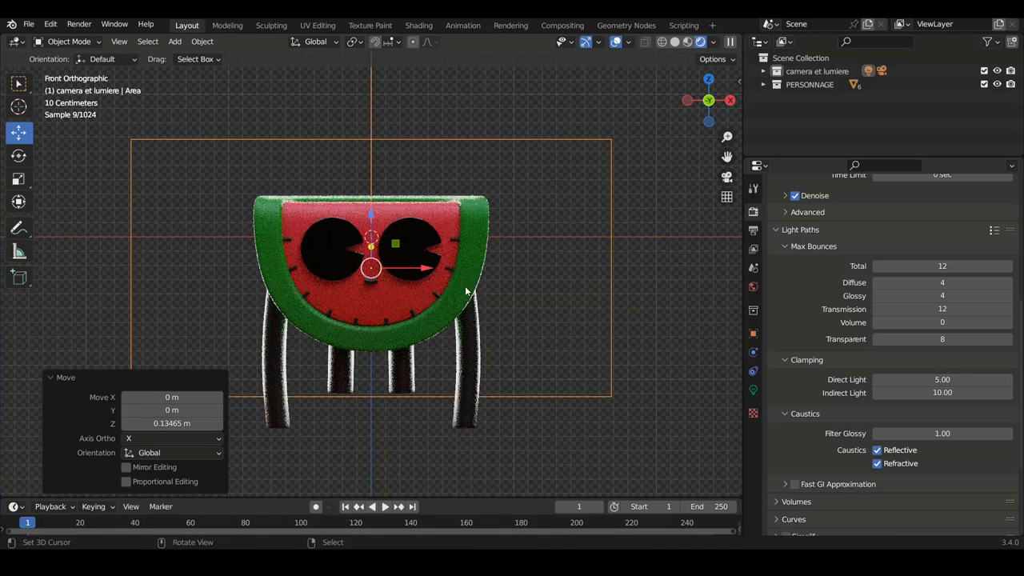
click(491, 283)
scroll(491, 284, down, 1)
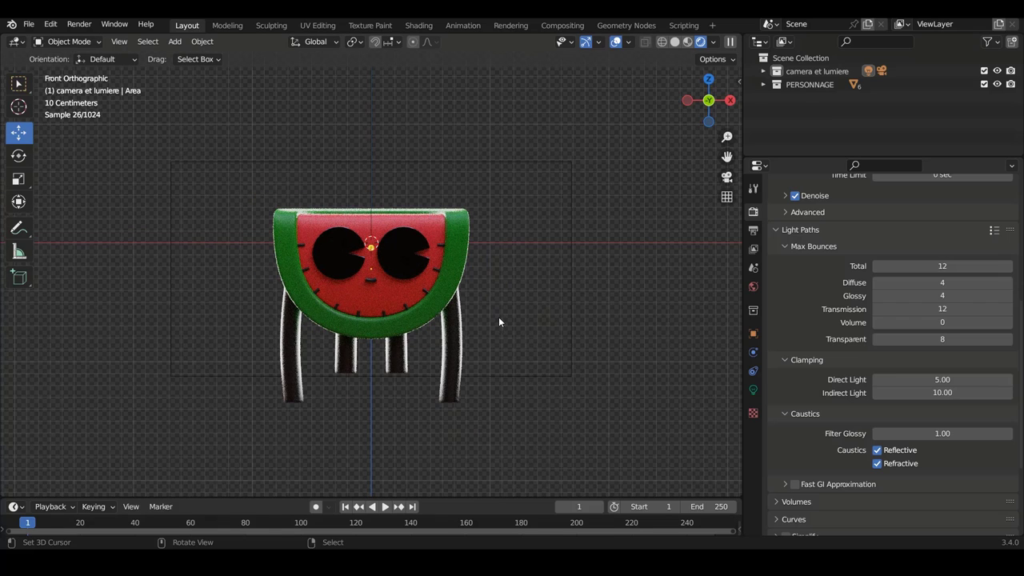
Step: Set the key light's power to 500 W and save the blend file
key(a)
click(753, 390)
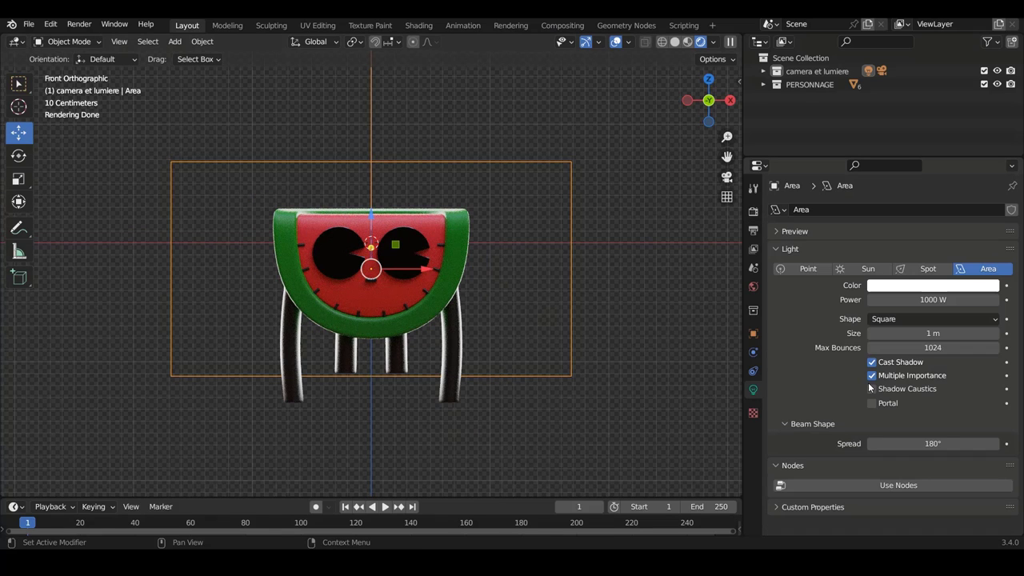
click(948, 301)
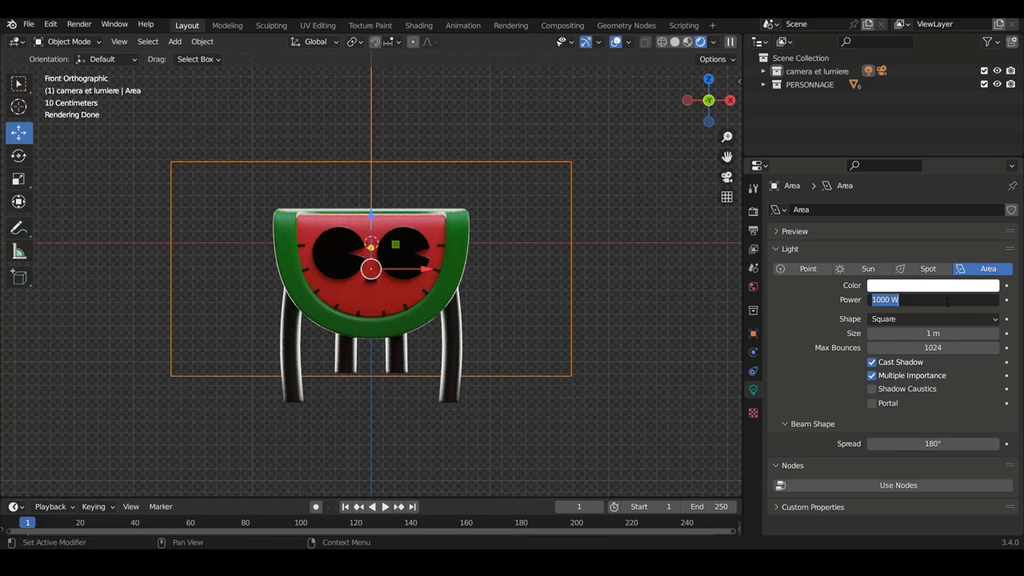
text(500)
key(Return)
key(alt+a)
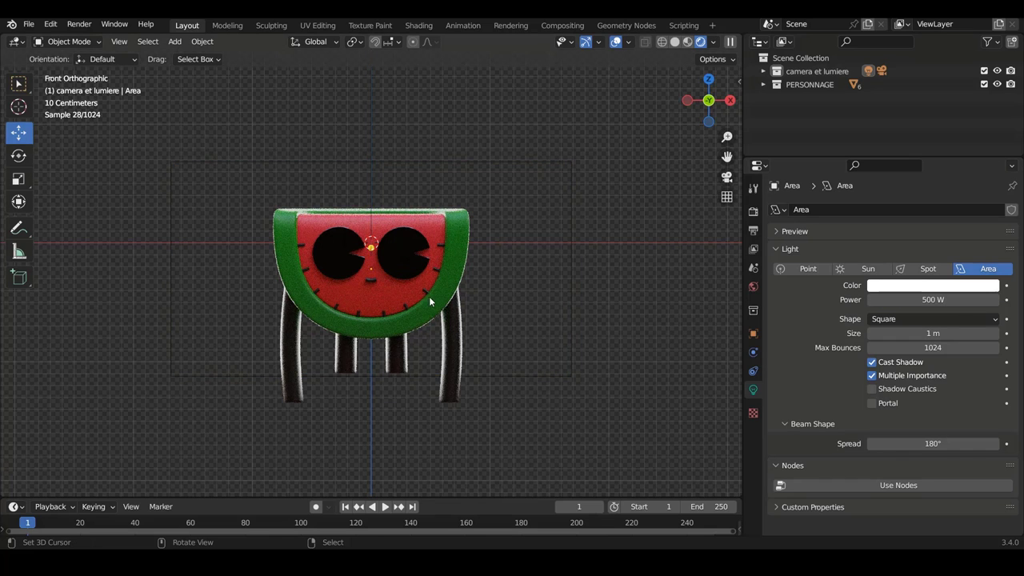
key(ctrl+s)
Step: Duplicate the area light to the other side and rotate the copy 176°
key(KP_3)
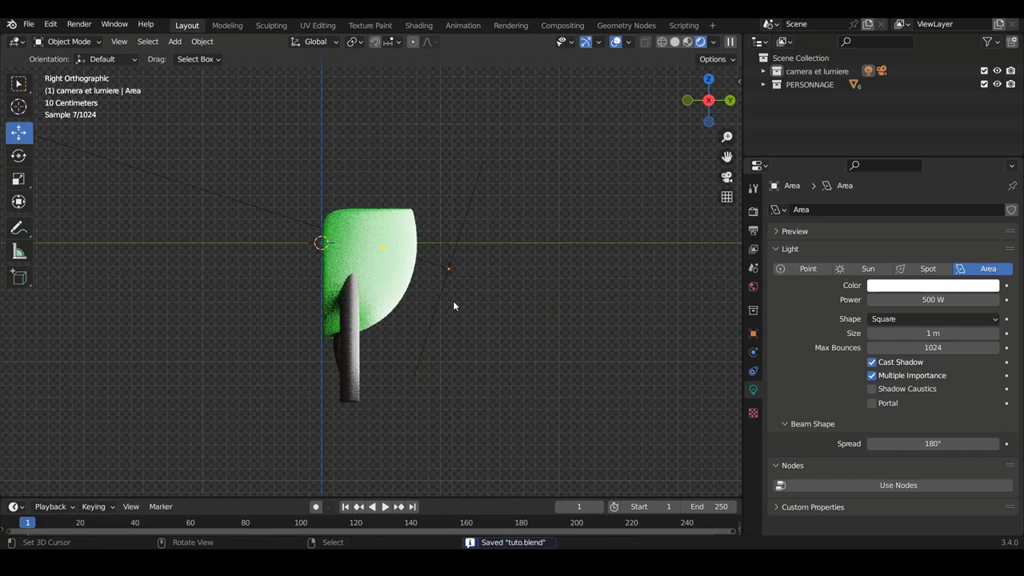
key(ctrl+z)
shift+middle_drag(461, 303, 493, 301)
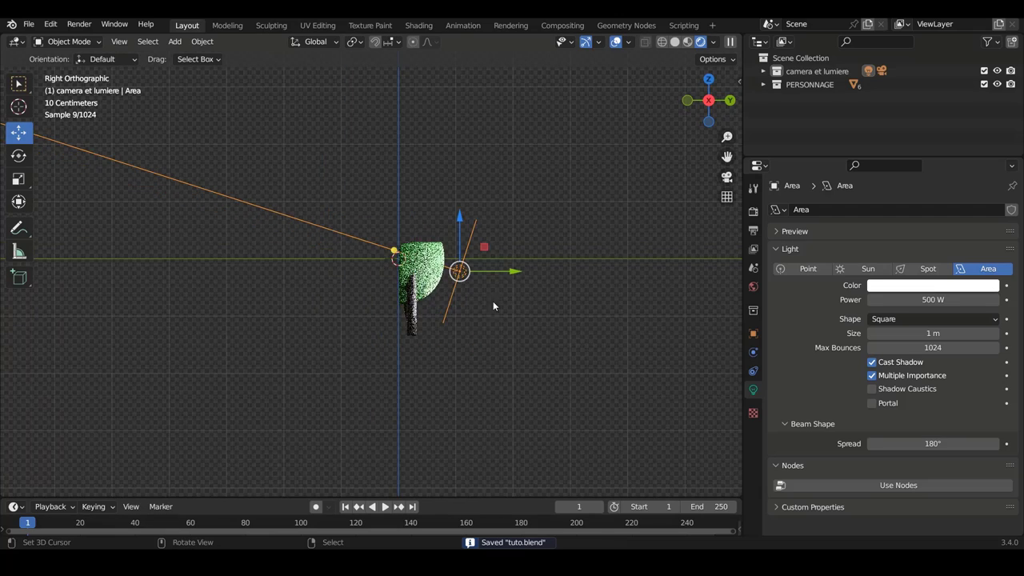
scroll(524, 306, up, 2)
key(shift+d)
click(272, 272)
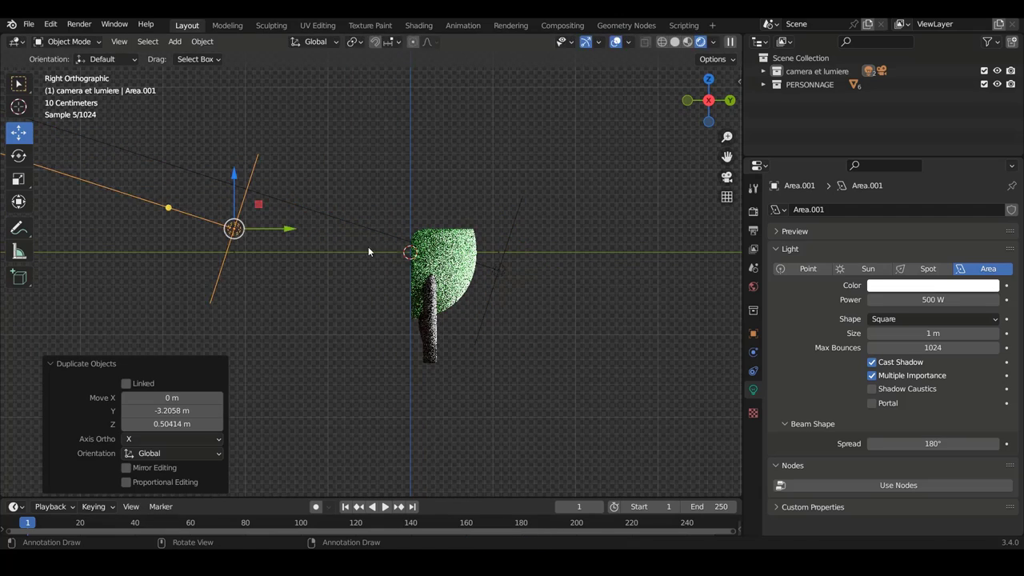
key(r)
click(171, 228)
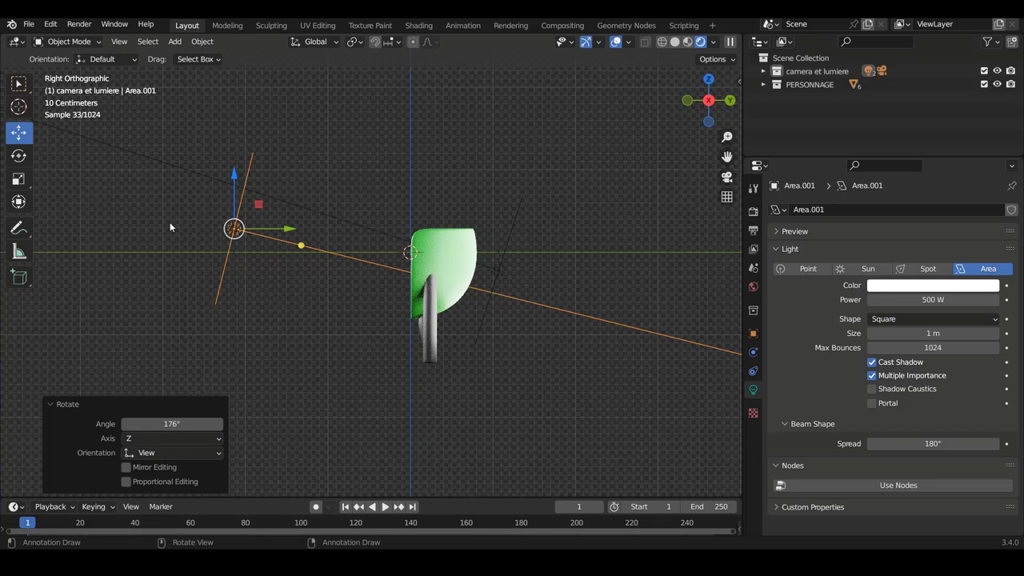
Step: In camera view, scale Area.001 to 0.606, set it to 100 W and move it down-left
key(KP_0)
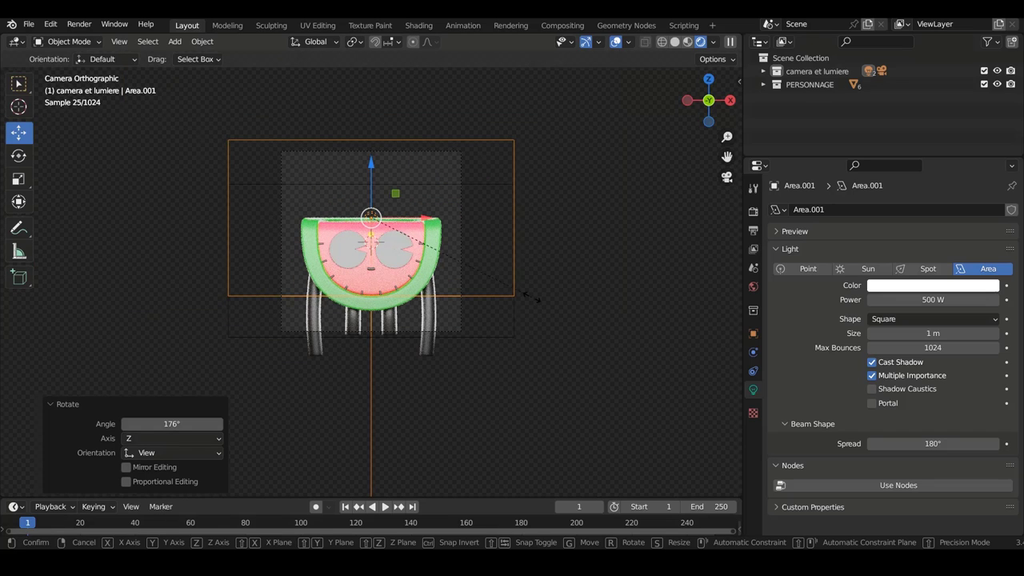
key(s)
click(452, 288)
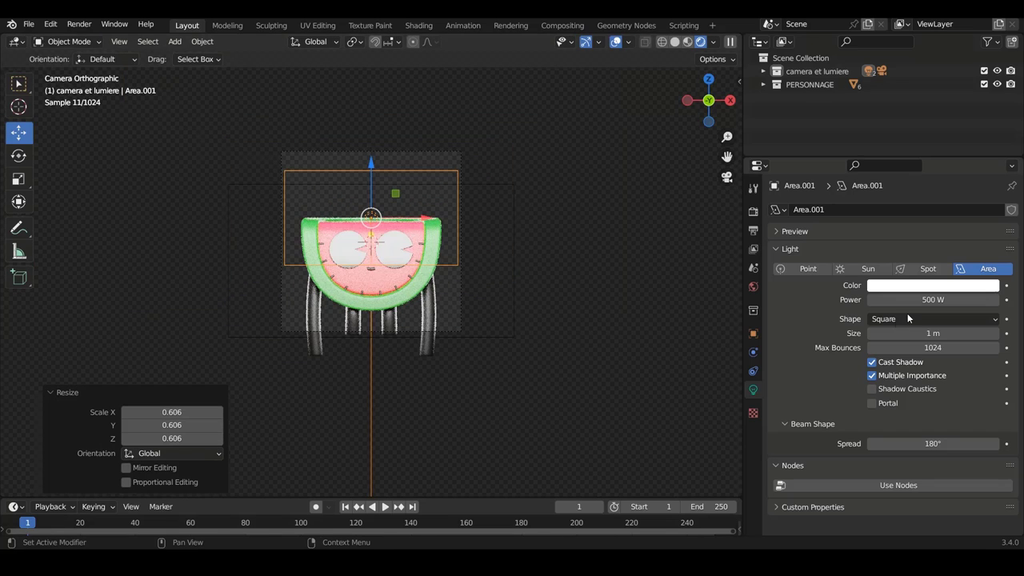
click(942, 299)
text(100)
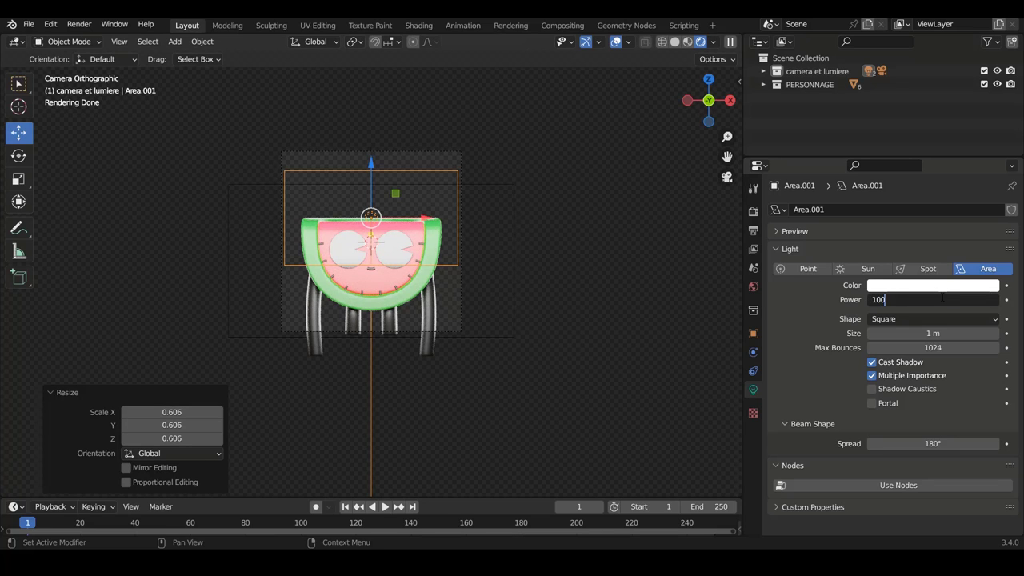
key(Return)
key(g)
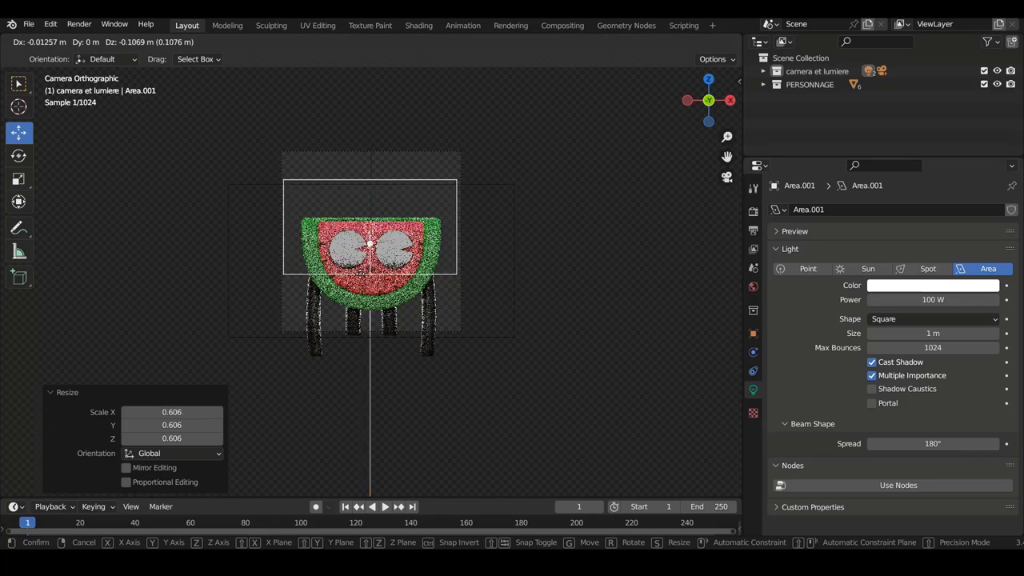
key(Return)
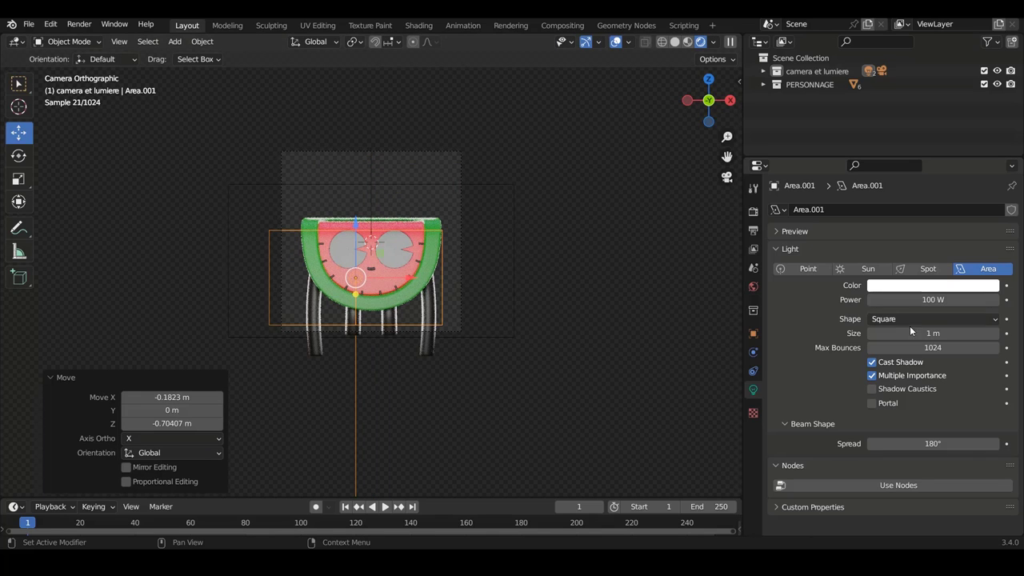
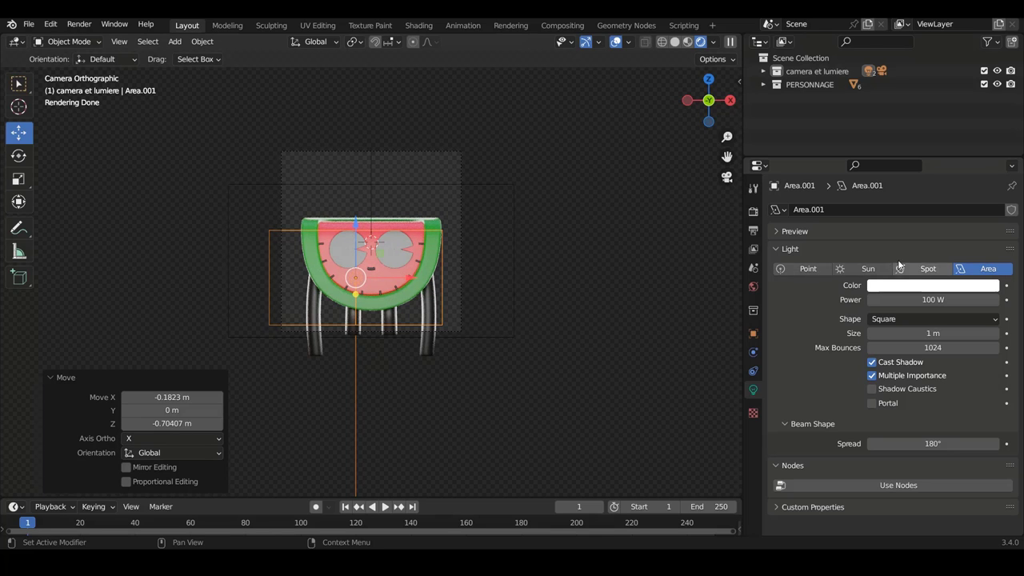
Step: Turn Area.001 into a point light and move it down and to the left
click(808, 269)
scroll(369, 270, up, 1)
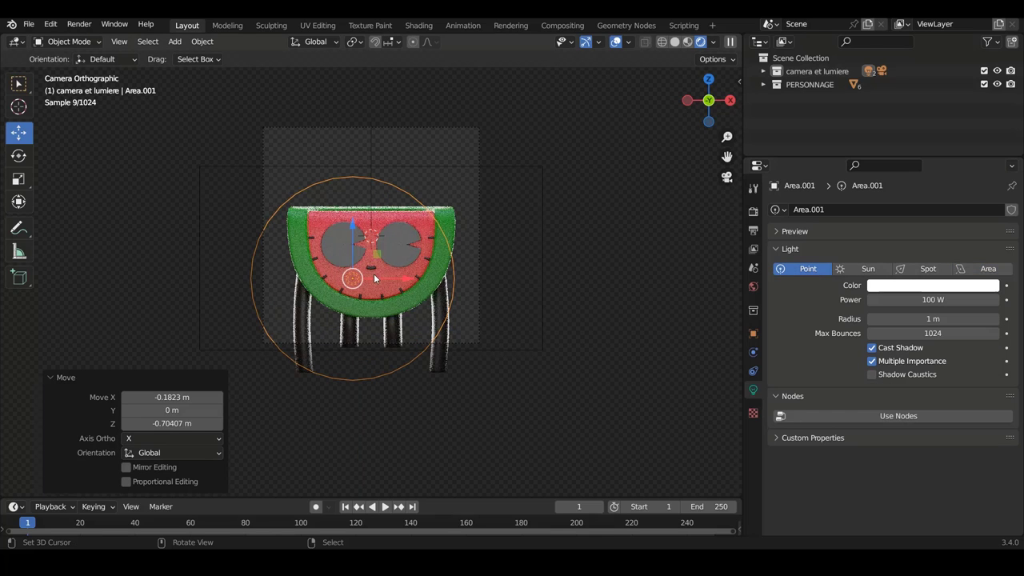
scroll(374, 274, up, 1)
key(g)
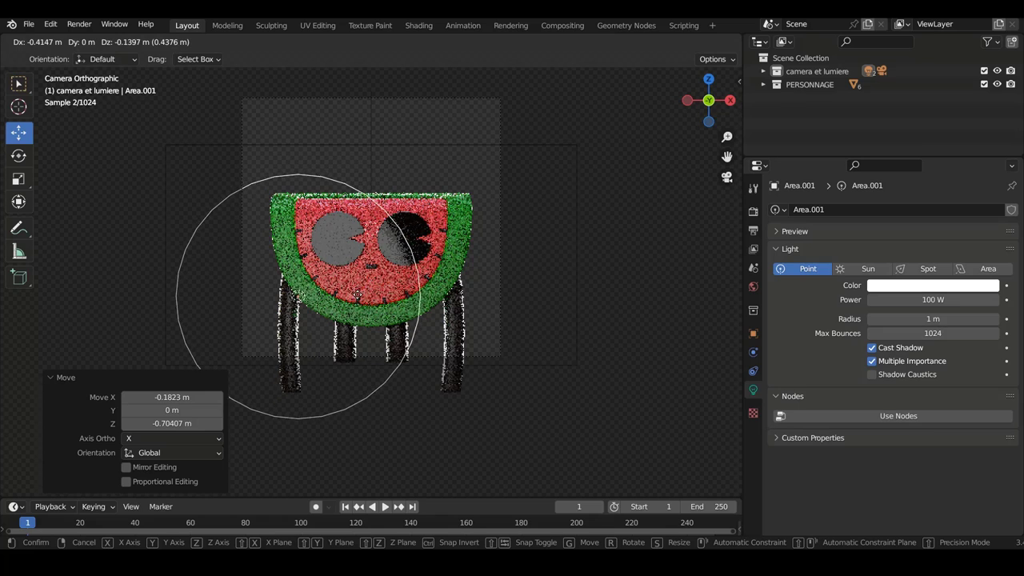
click(357, 306)
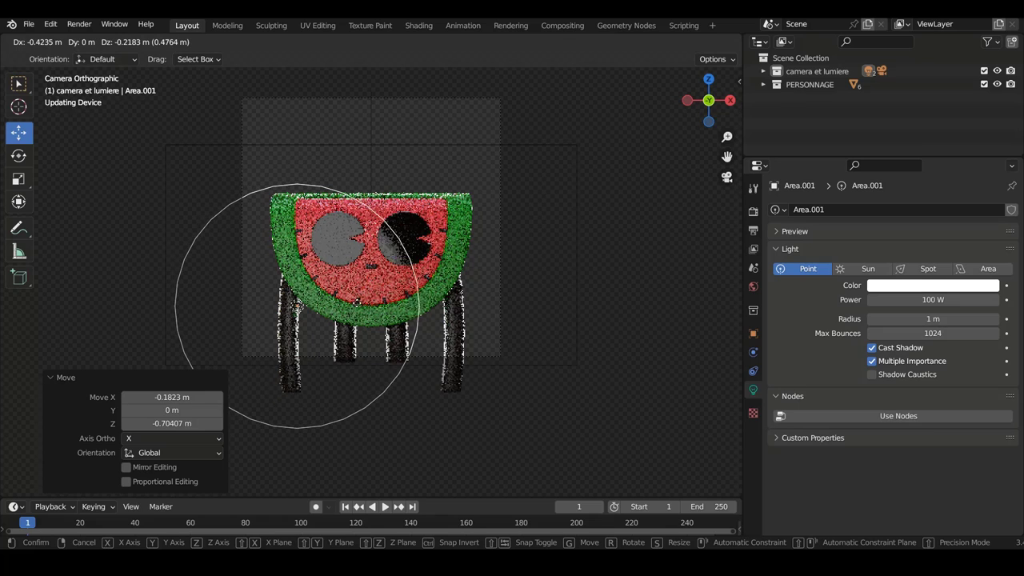
Step: Give the point light a blue-violet colour and reposition it low beside the left leg
click(945, 285)
click(924, 188)
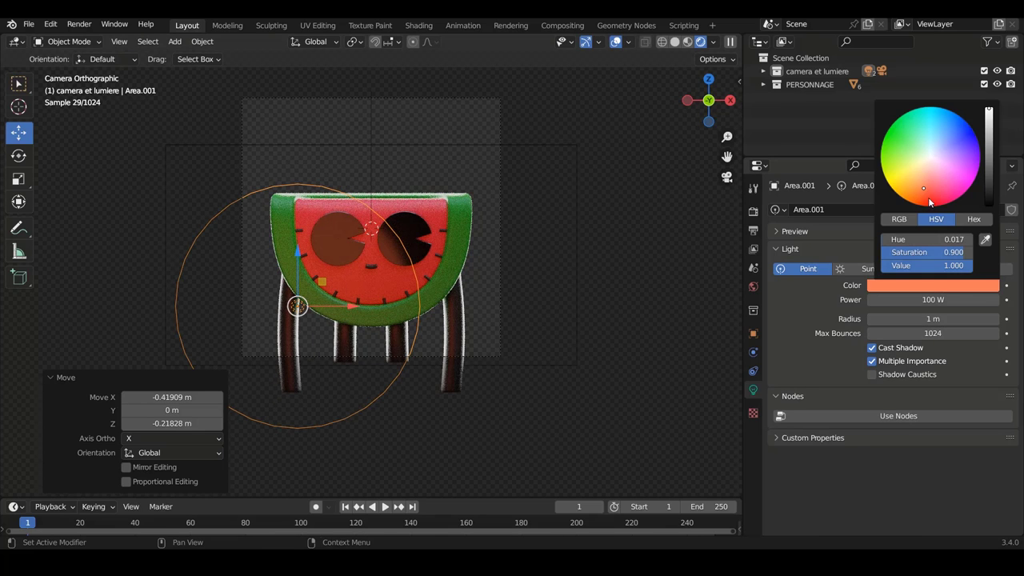
mouse_move(928, 196)
mouse_down()
mouse_move(882, 166)
mouse_move(961, 174)
mouse_move(969, 143)
mouse_up()
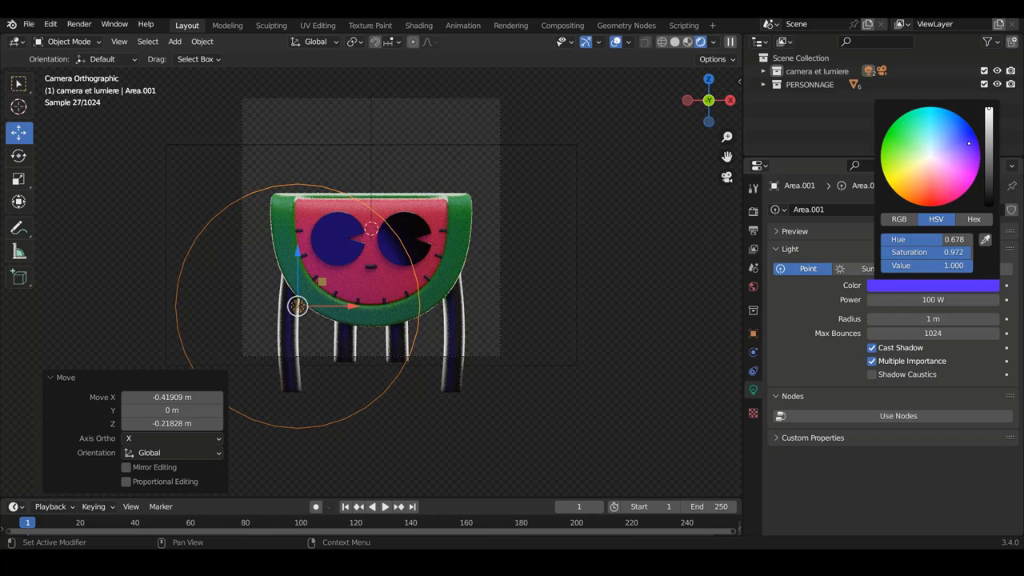
key(g)
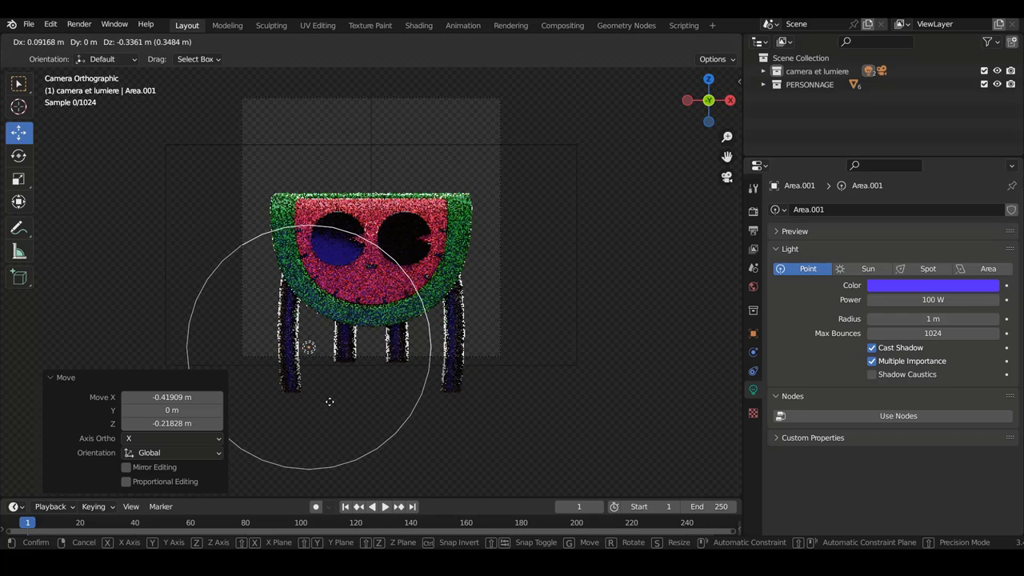
click(325, 397)
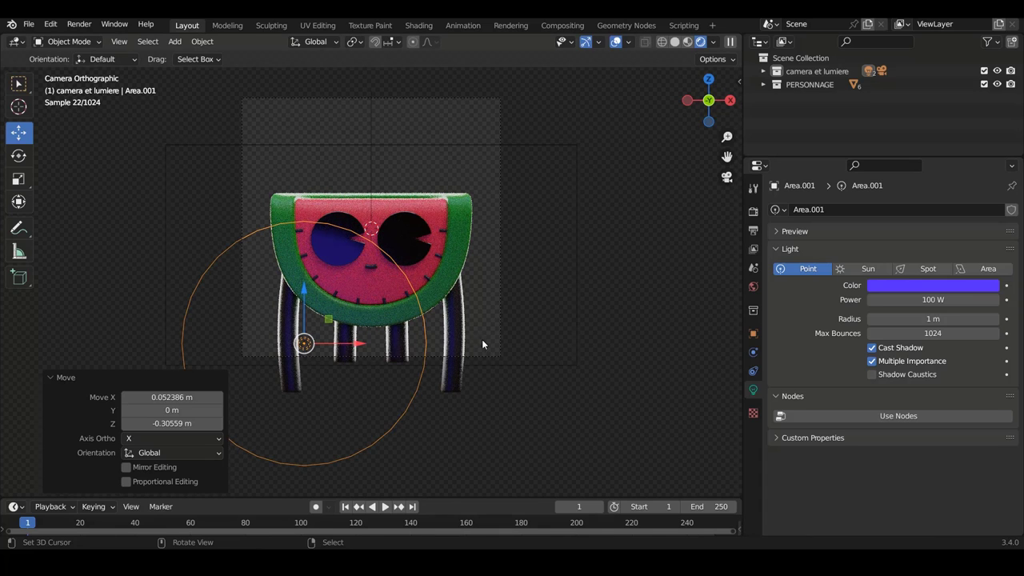
Step: Place the point light near the left leg and change its colour to pale blue
click(465, 397)
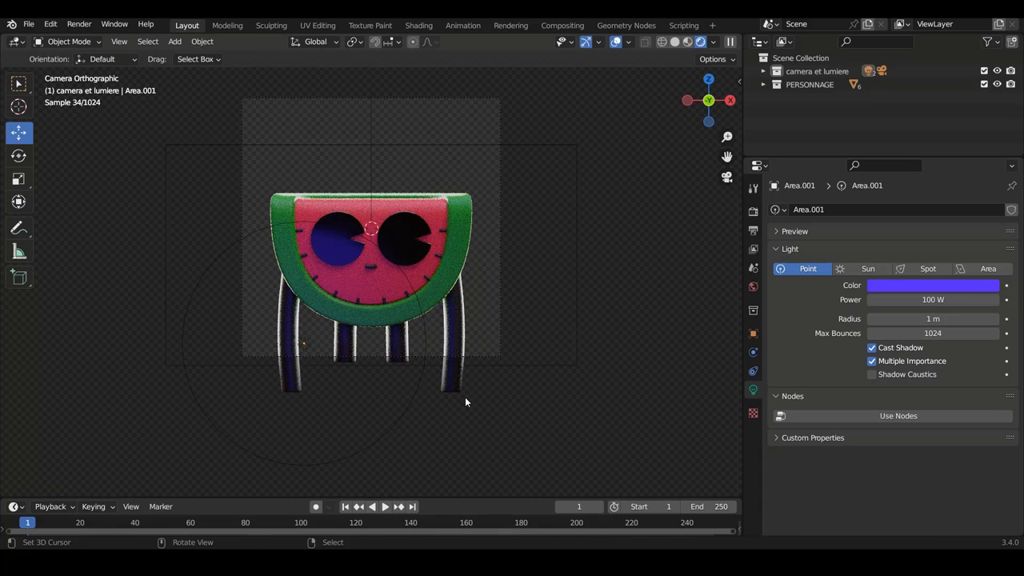
click(409, 410)
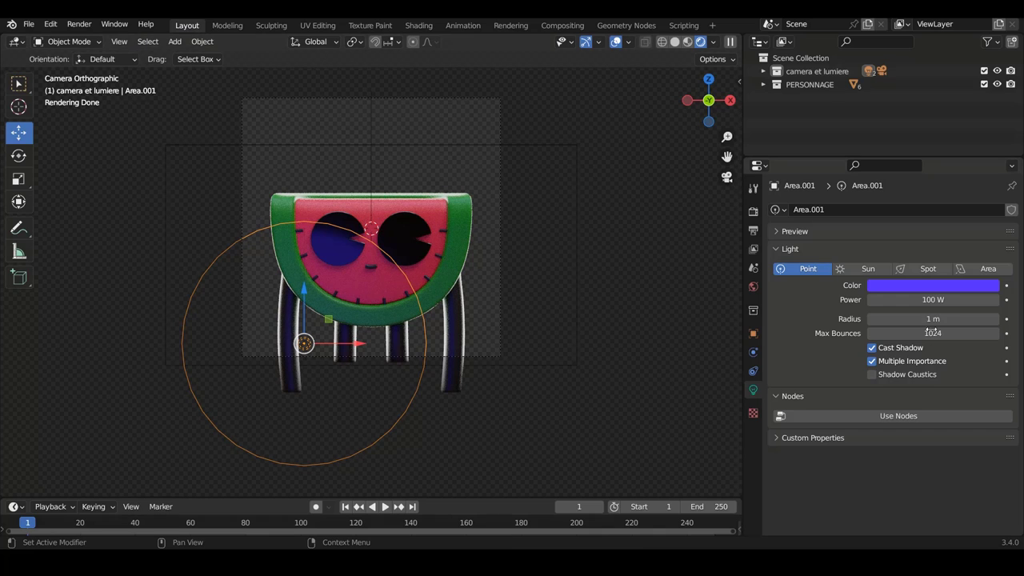
click(925, 286)
mouse_move(917, 180)
mouse_down()
mouse_move(912, 187)
mouse_move(961, 160)
mouse_move(921, 205)
mouse_up()
click(925, 172)
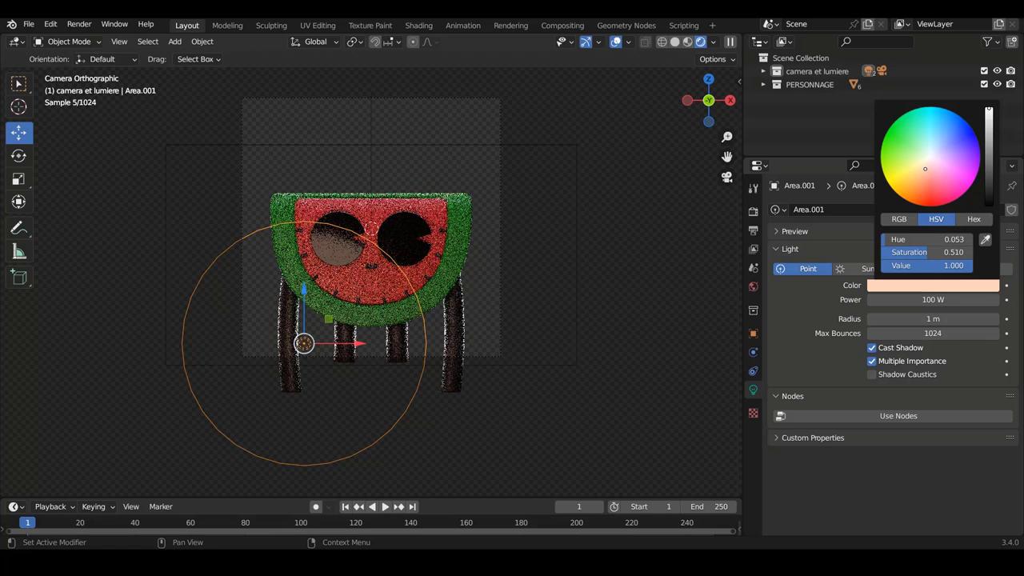
click(941, 146)
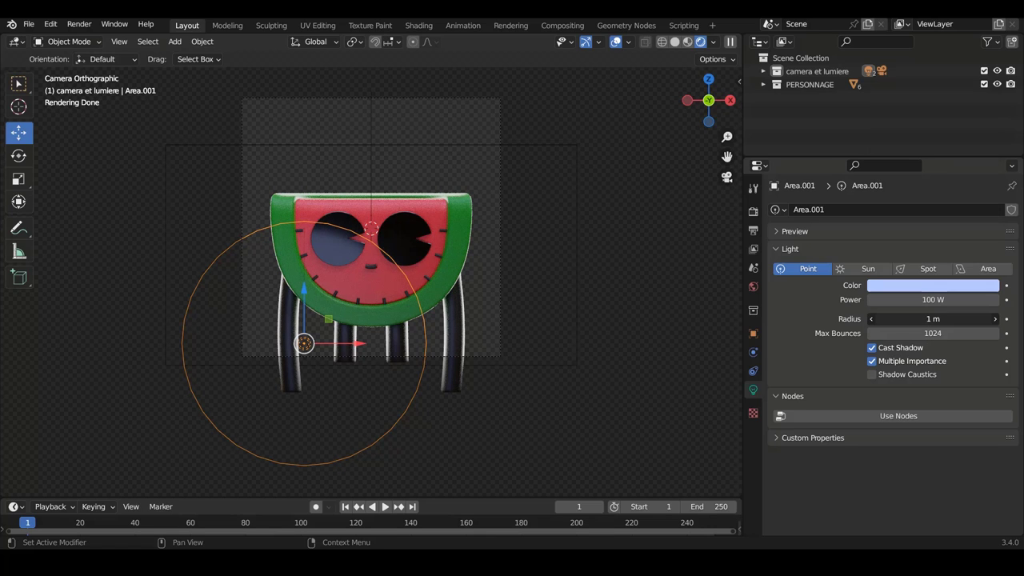
Step: Set the point light radius to 1.25 m and save the scene as tuto.blend
drag(928, 318, 965, 319)
click(514, 319)
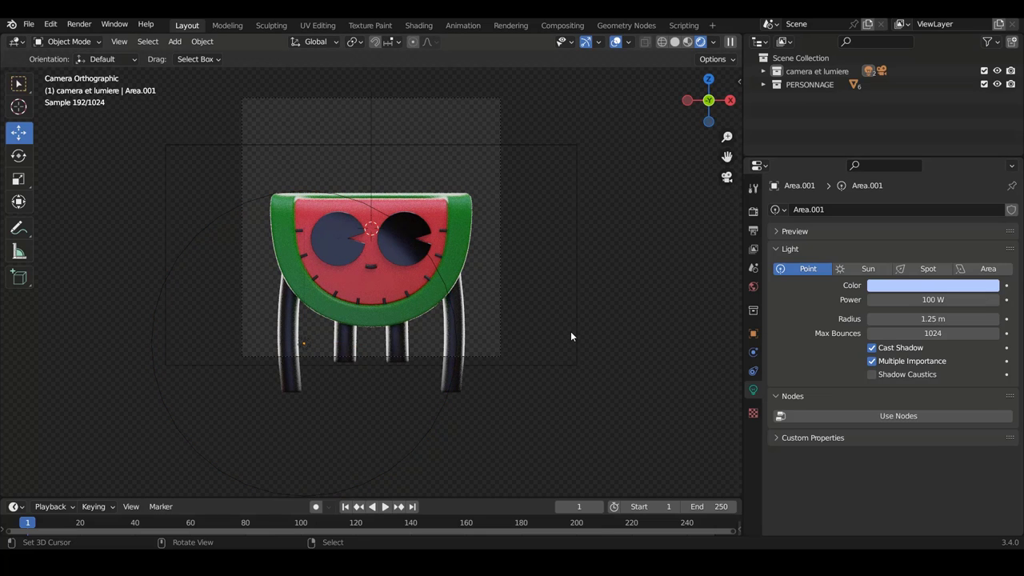
key(ctrl+s)
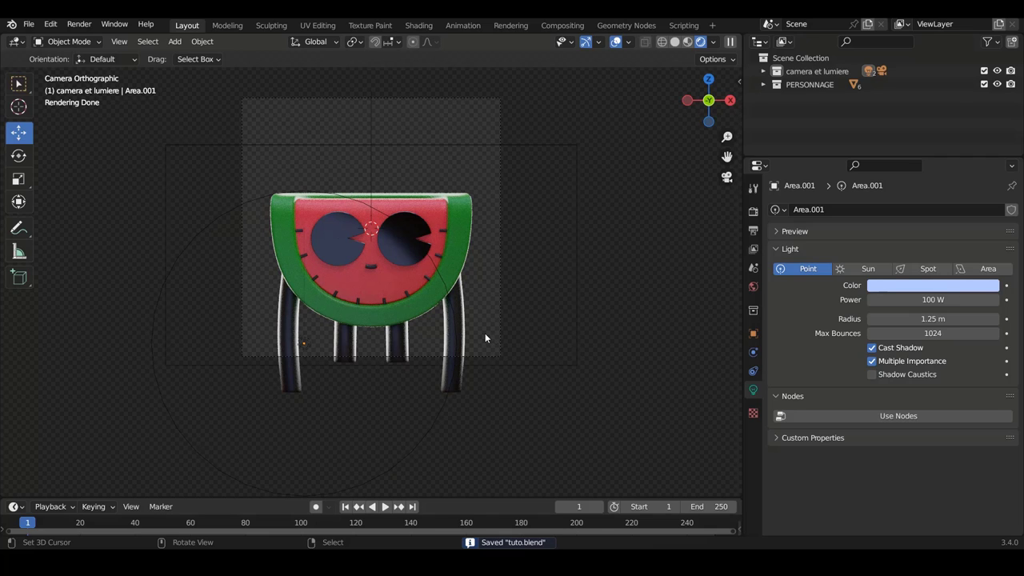
key(shift+a)
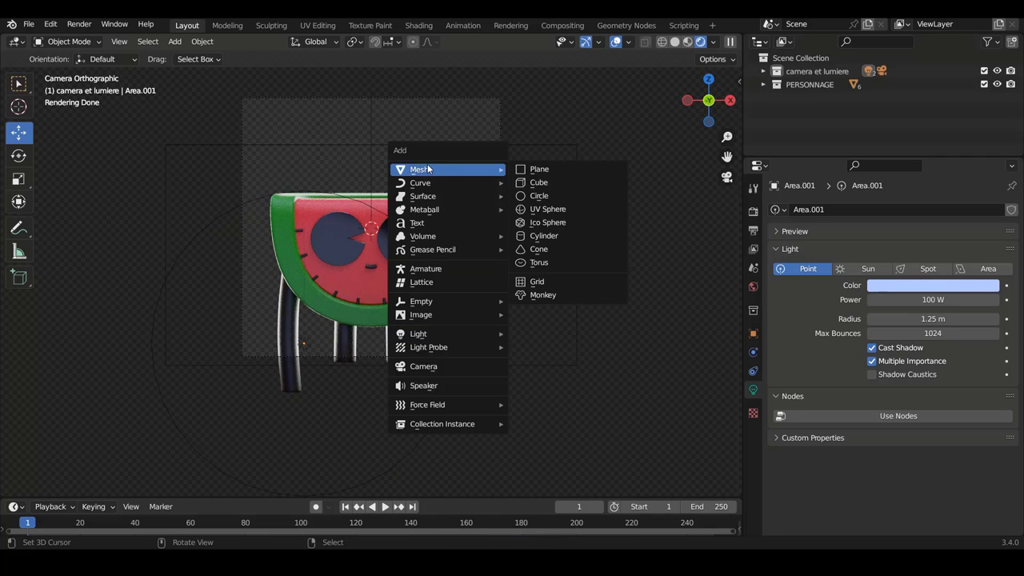
Step: Add a plane, stand it upright 90° about X, and move it behind the watermelon
click(533, 169)
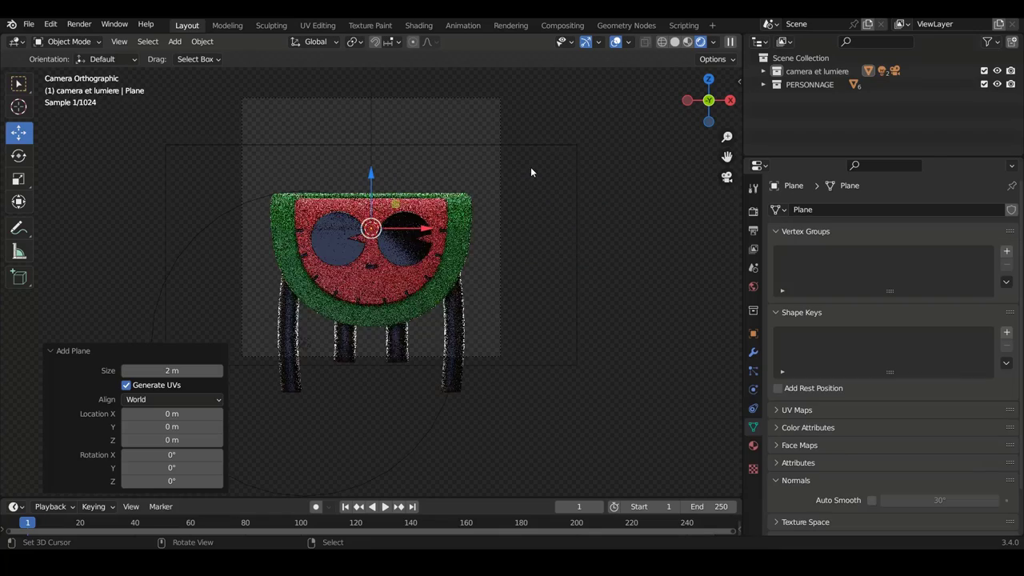
middle_drag(438, 264, 509, 262)
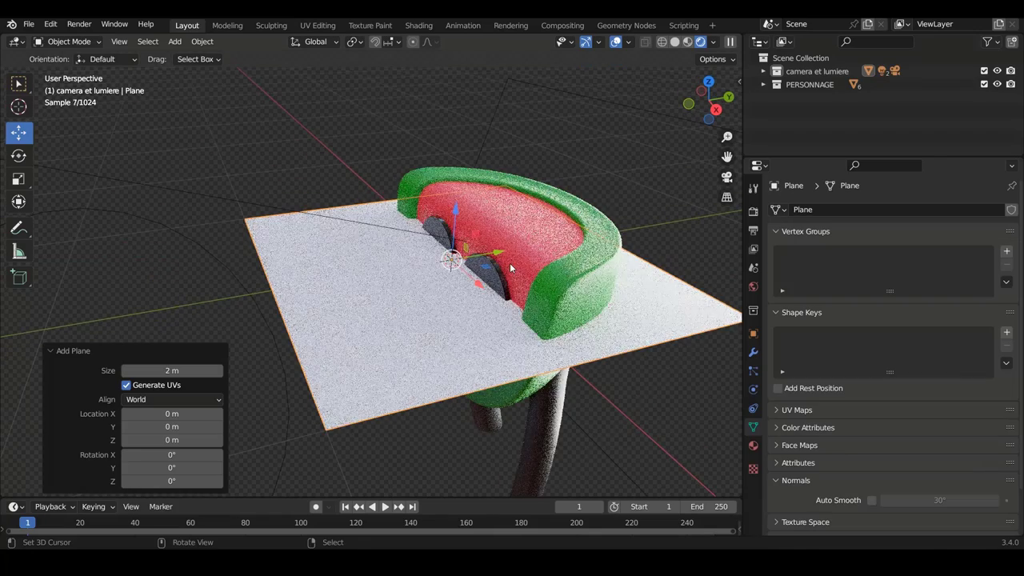
key(g)
key(r)
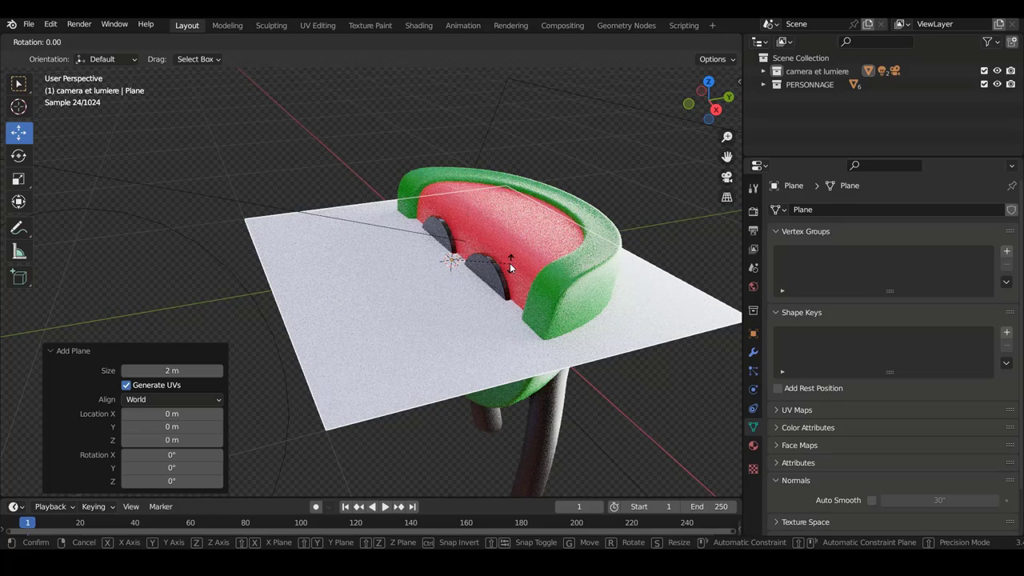
text(x90)
key(Return)
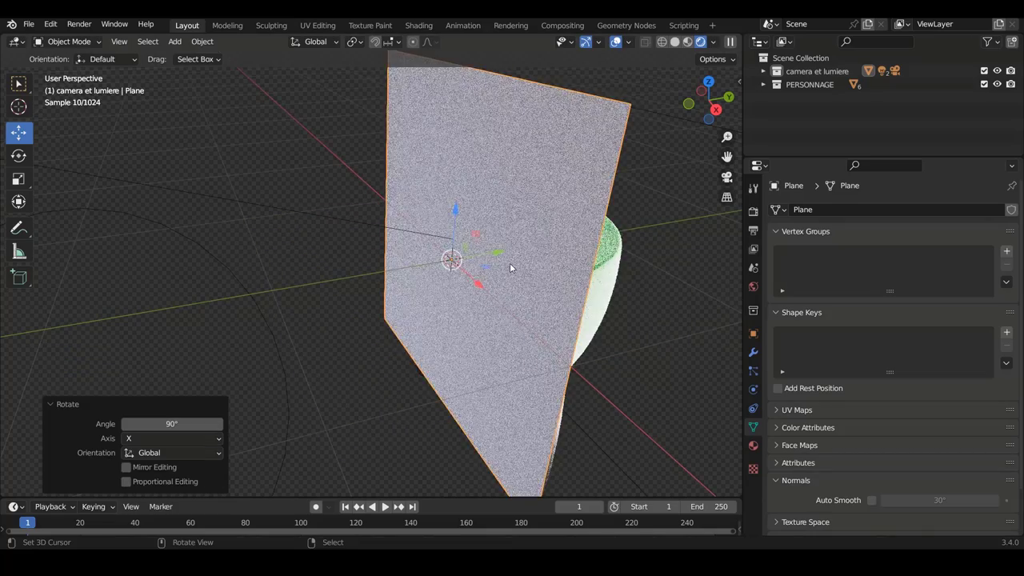
key(KP_3)
key(g)
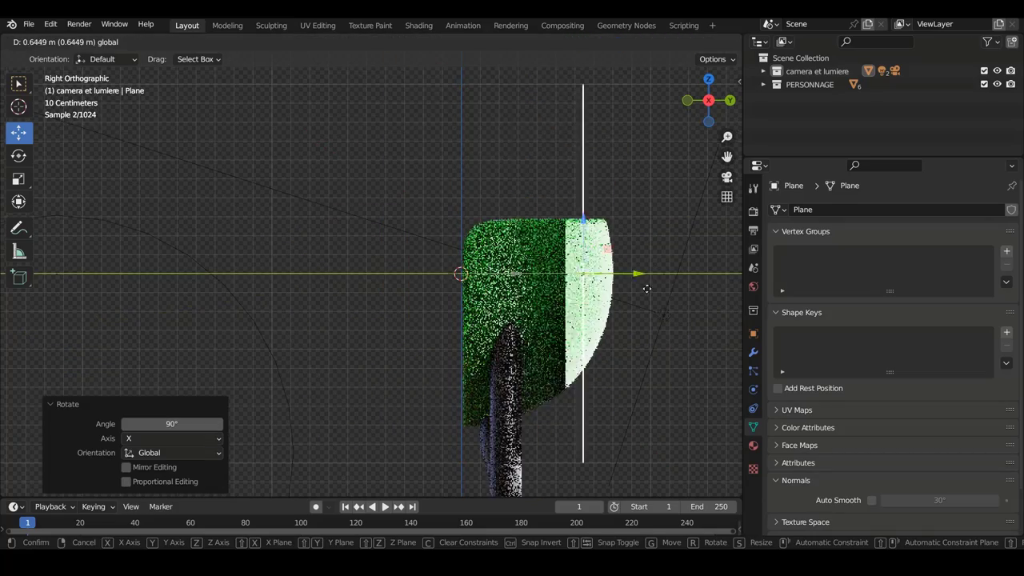
click(34, 315)
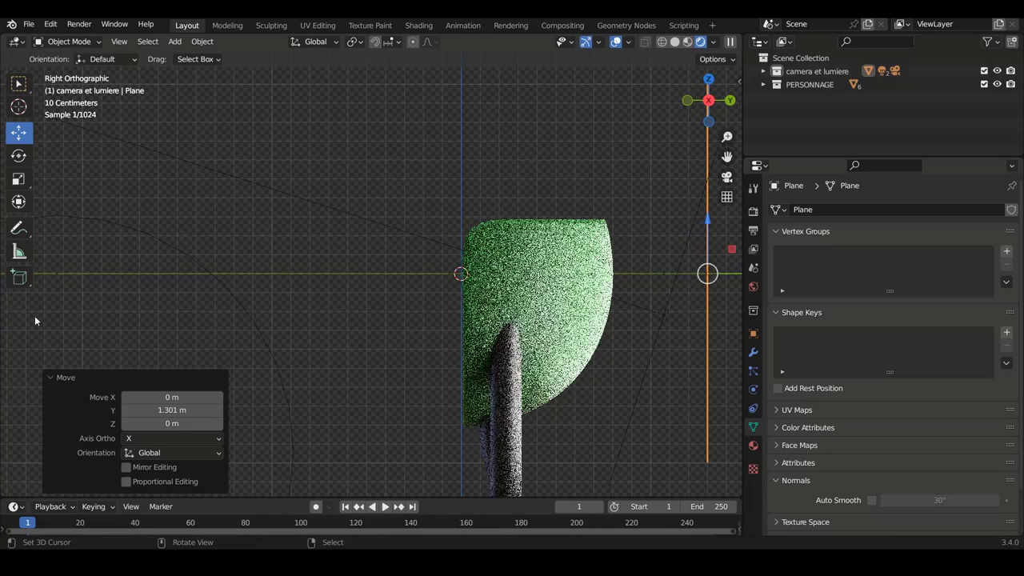
Step: Scale the backdrop plane up and move it closer behind the character in camera view
key(KP_0)
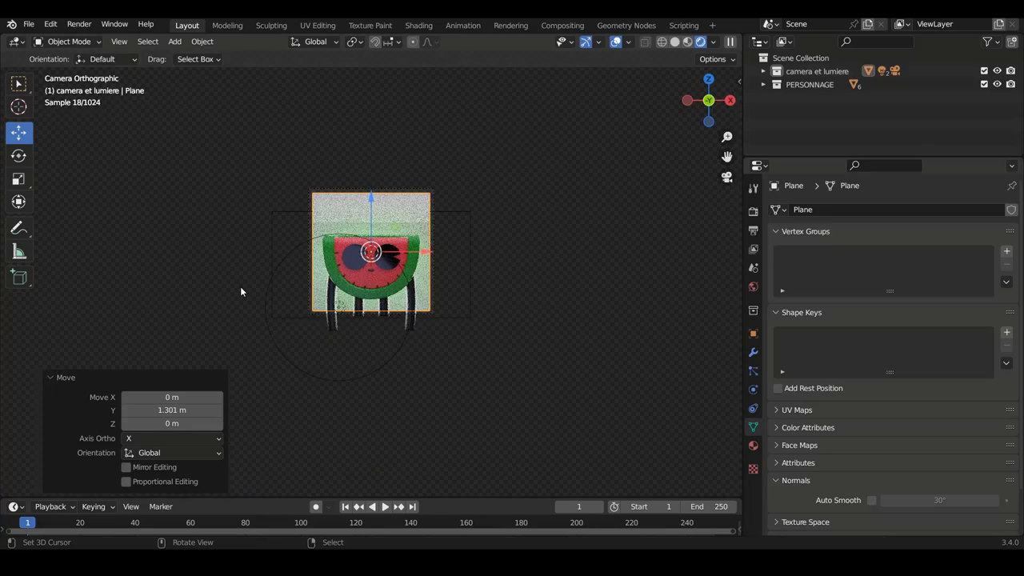
scroll(363, 270, up, 2)
scroll(367, 262, up, 2)
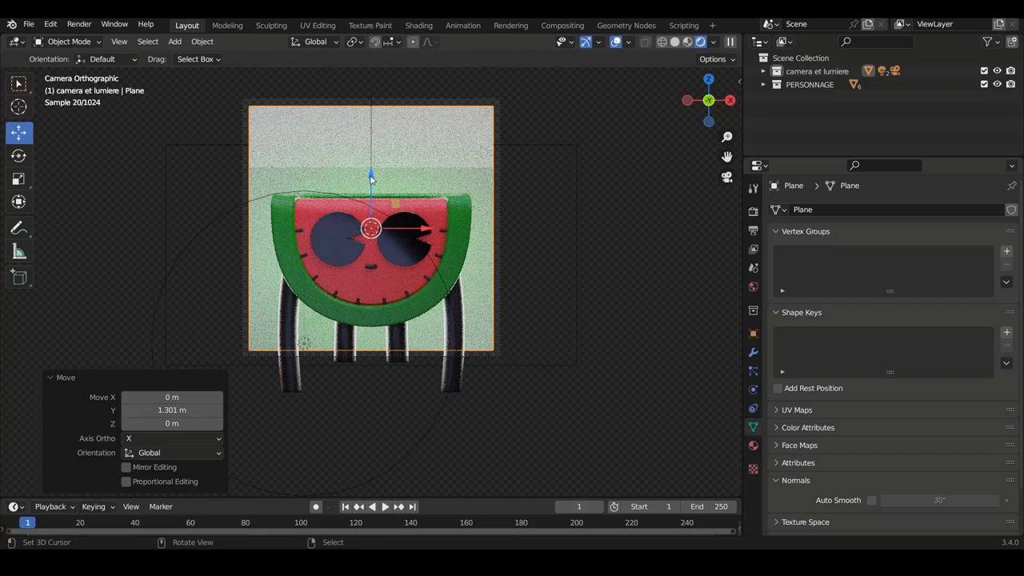
key(s)
click(466, 355)
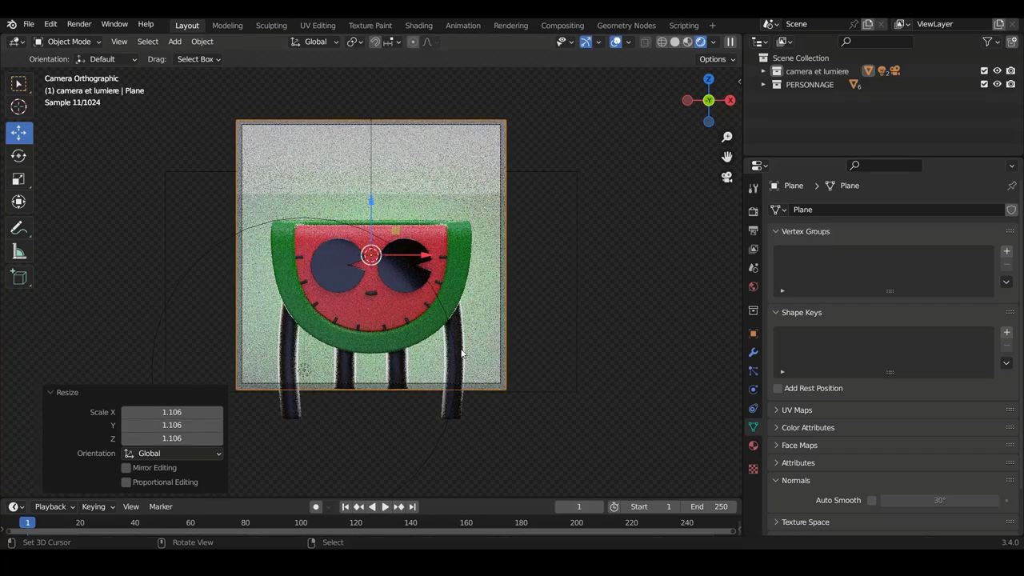
mouse_move(564, 262)
middle_down()
mouse_move(405, 322)
mouse_move(502, 277)
middle_up()
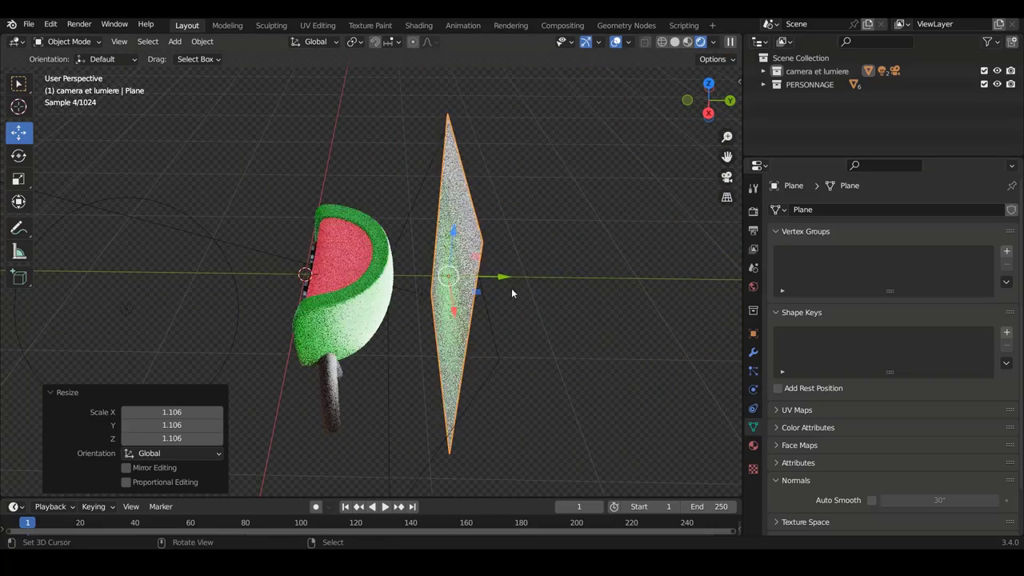
key(g)
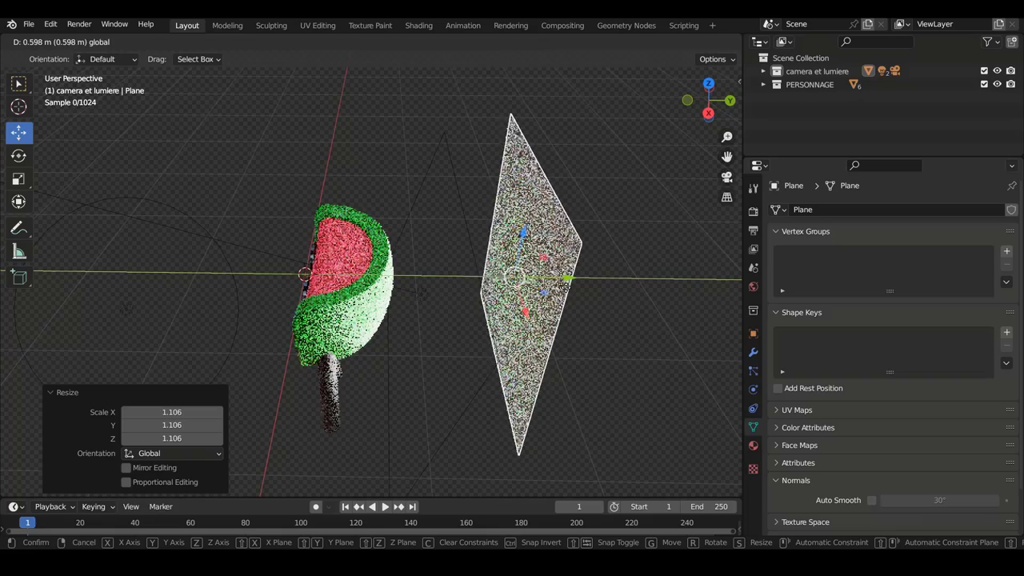
click(565, 287)
key(KP_0)
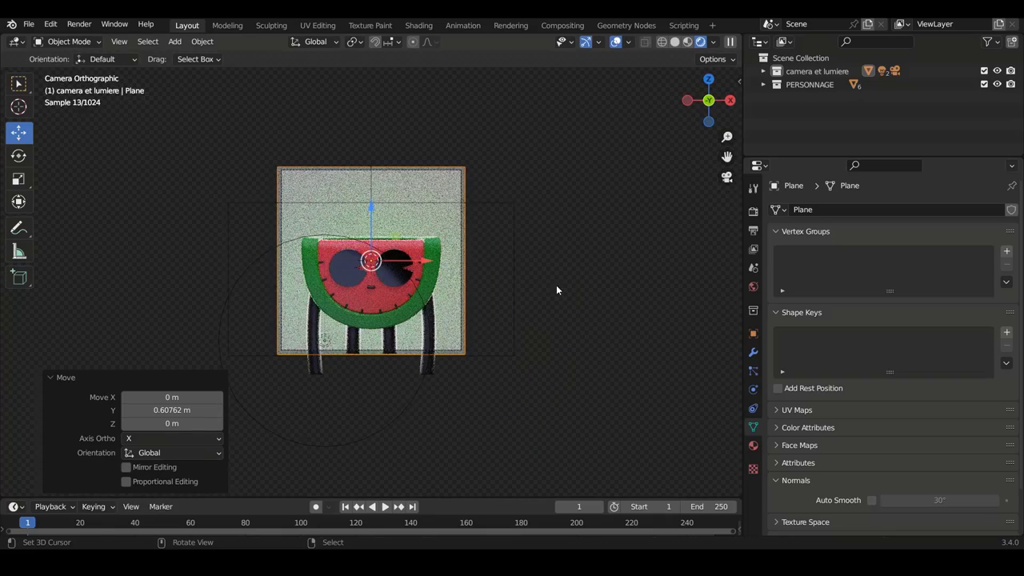
Step: Assign the 'green gradient' material to the backdrop plane
click(754, 444)
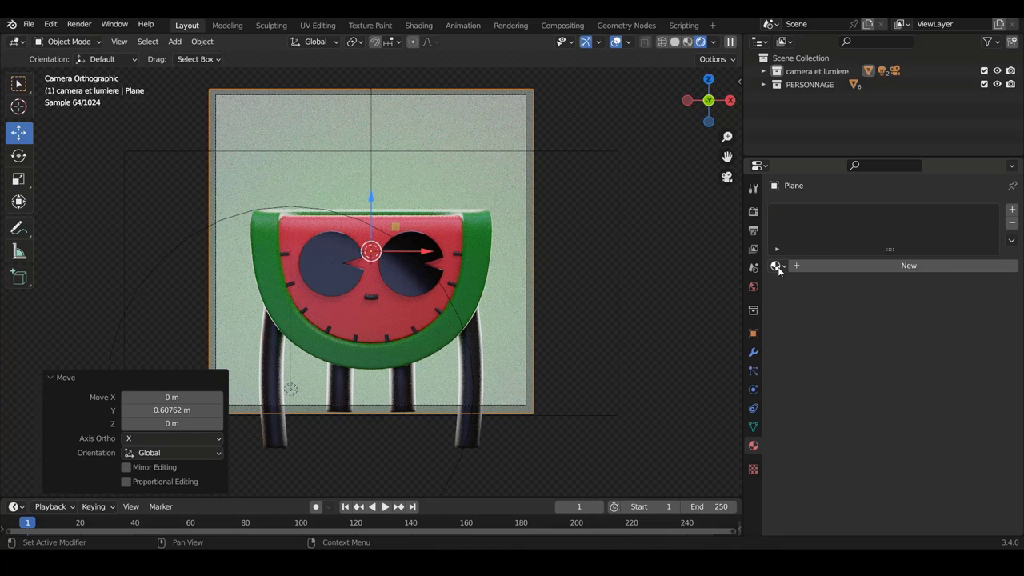
click(778, 268)
click(786, 312)
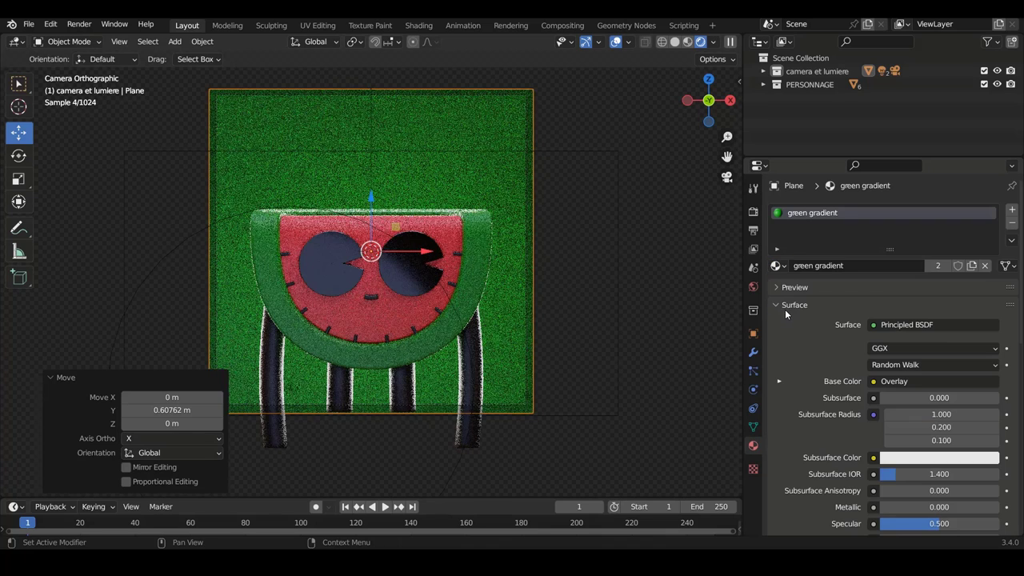
click(535, 284)
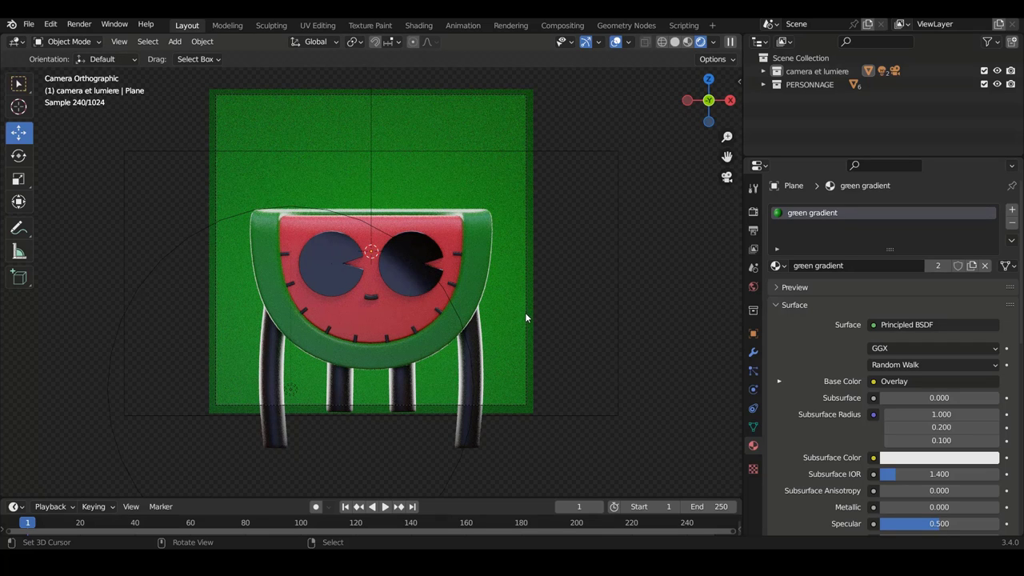
click(526, 314)
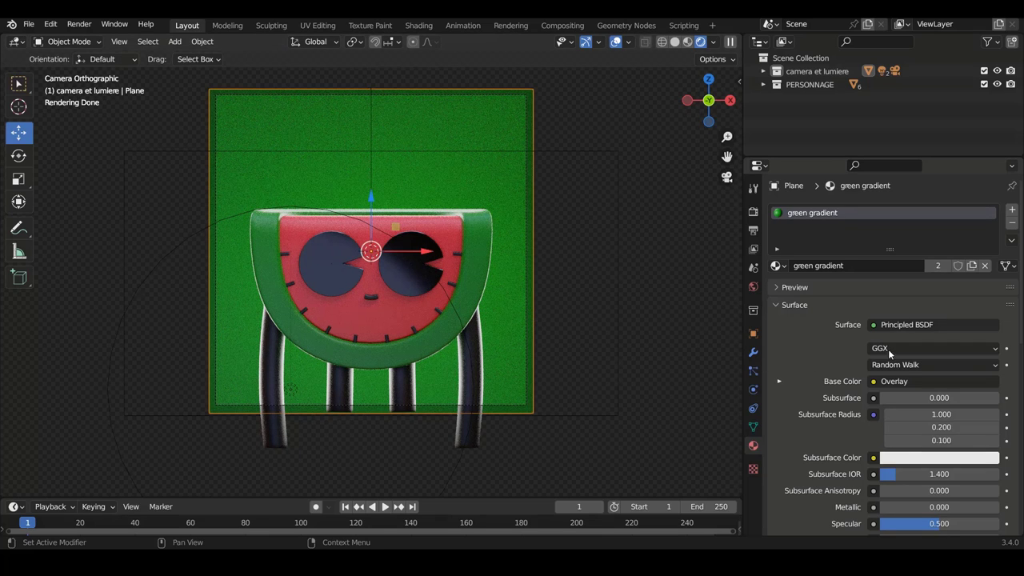
Step: Replace 'green gradient' with a new material whose base colour is a darker green
click(1012, 224)
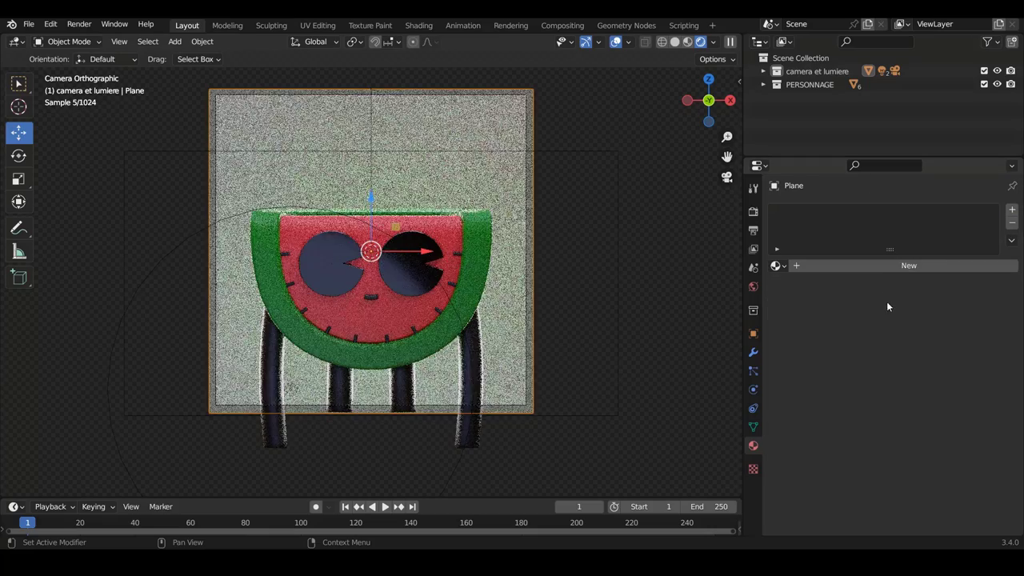
click(880, 266)
click(941, 381)
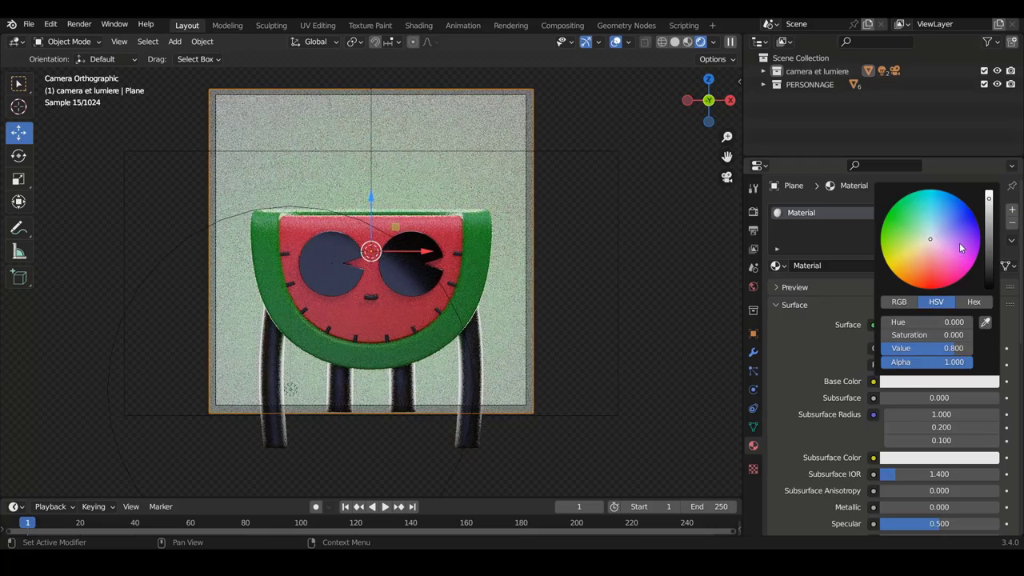
click(939, 265)
mouse_move(940, 264)
mouse_down()
mouse_move(914, 285)
mouse_move(935, 293)
mouse_move(934, 283)
mouse_up()
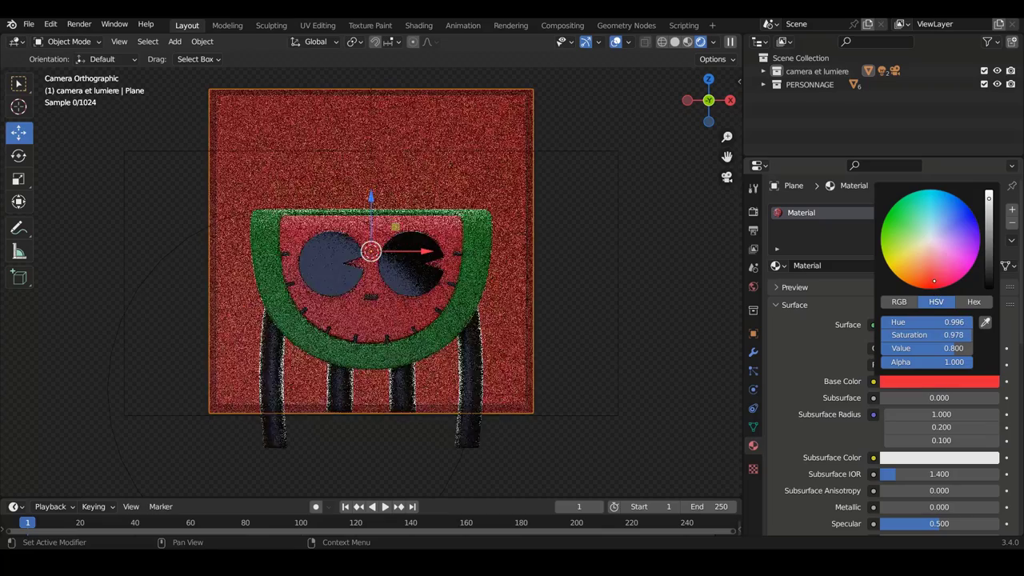
mouse_move(934, 282)
mouse_down()
mouse_move(970, 269)
mouse_move(977, 222)
mouse_move(944, 191)
mouse_move(888, 214)
mouse_move(917, 269)
mouse_move(908, 225)
mouse_up()
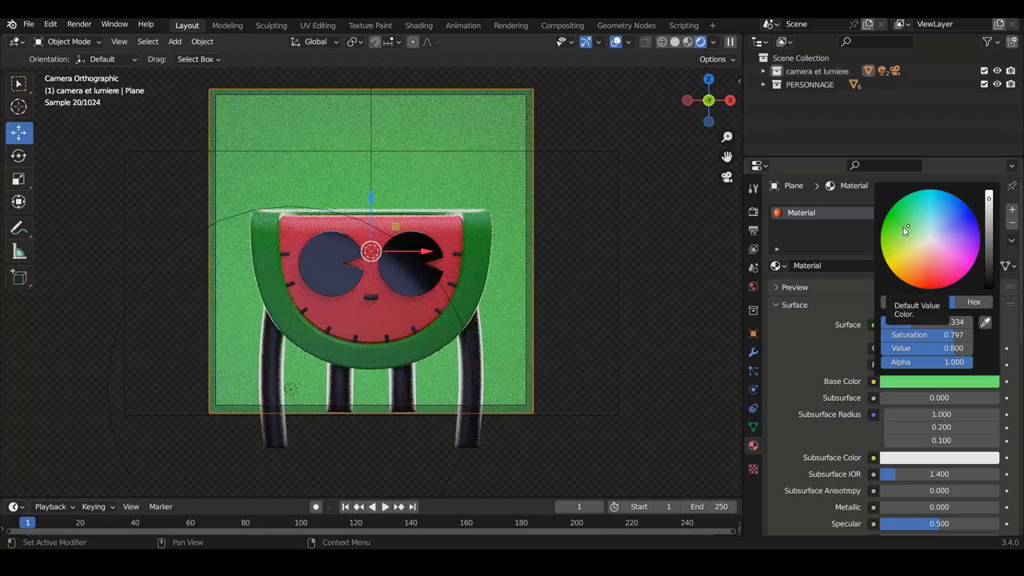
click(992, 251)
Step: Set the point light Area.001 power to 150 W and save tuto.blend
key(ctrl+s)
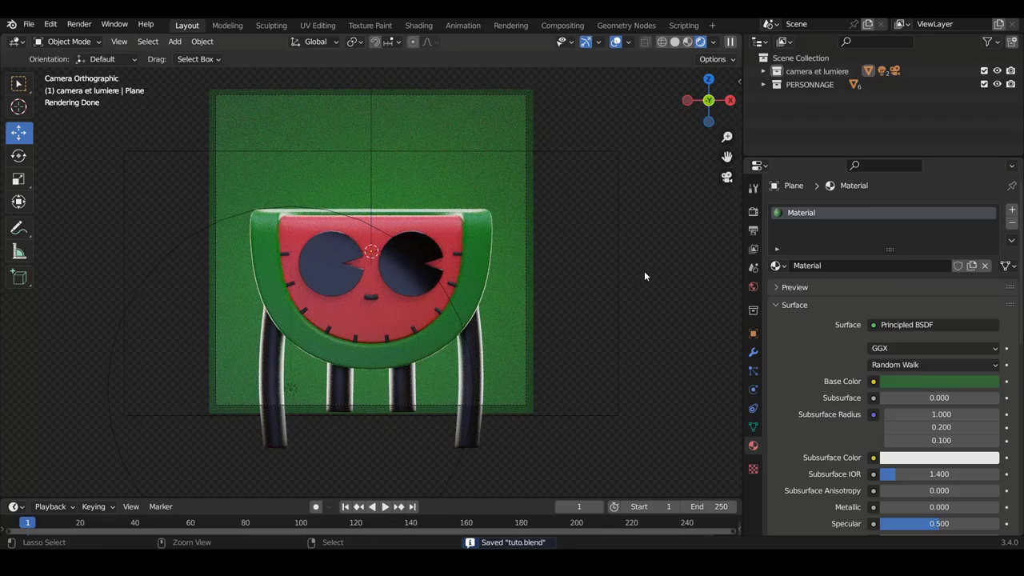
click(290, 390)
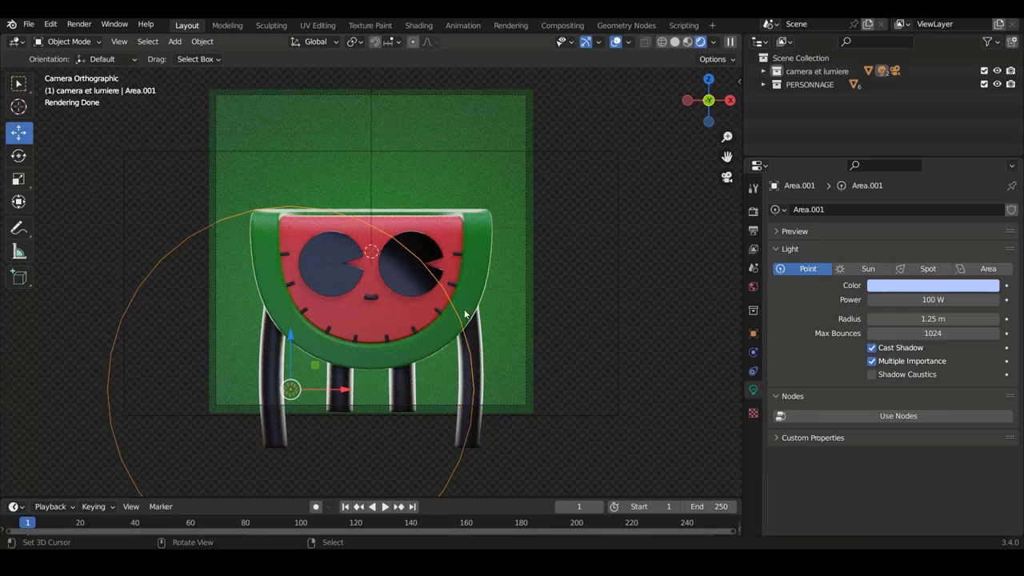
click(937, 299)
text(100)
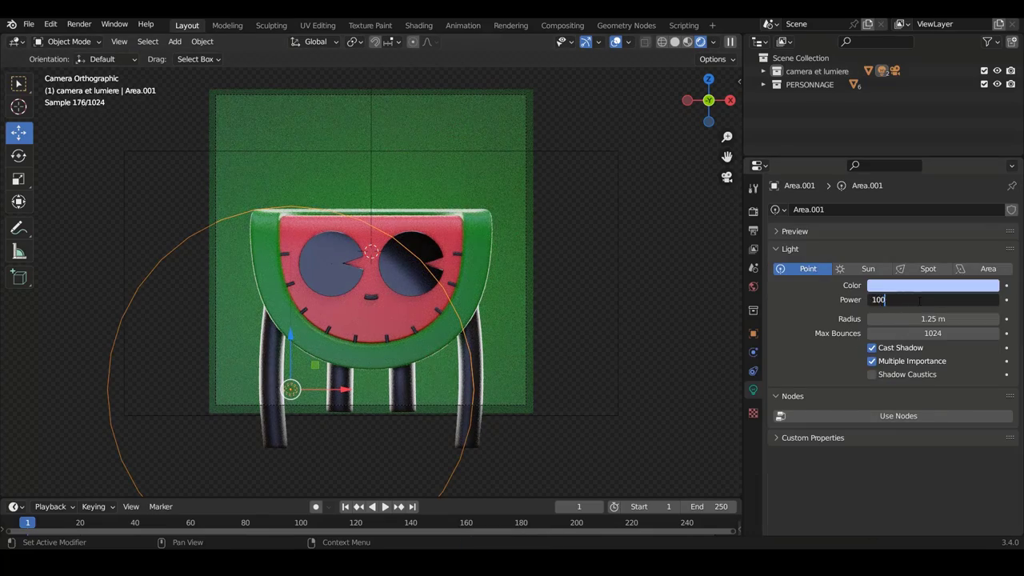
key(Return)
drag(920, 300, 952, 300)
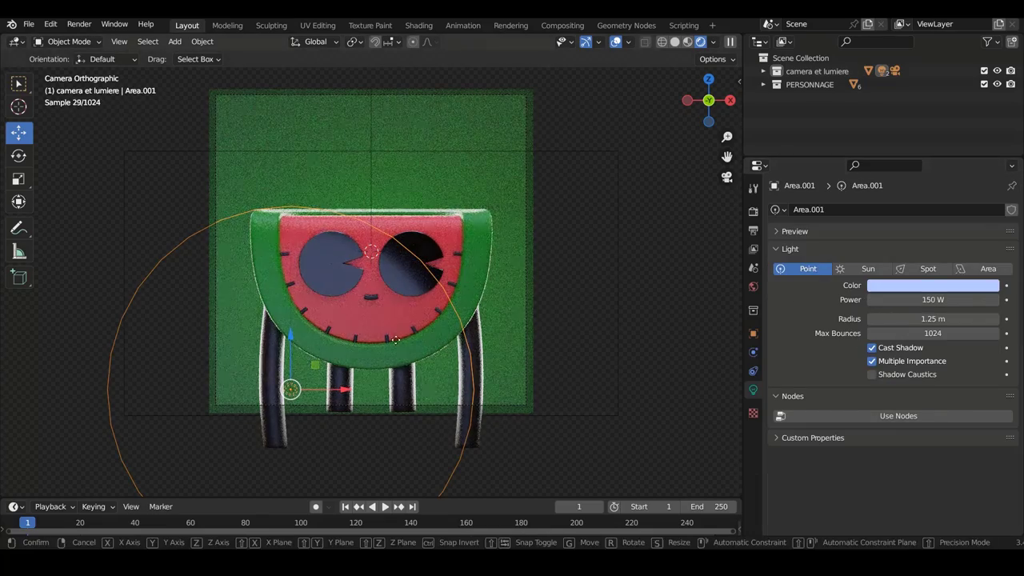
scroll(493, 392, up, 2)
scroll(562, 349, down, 3)
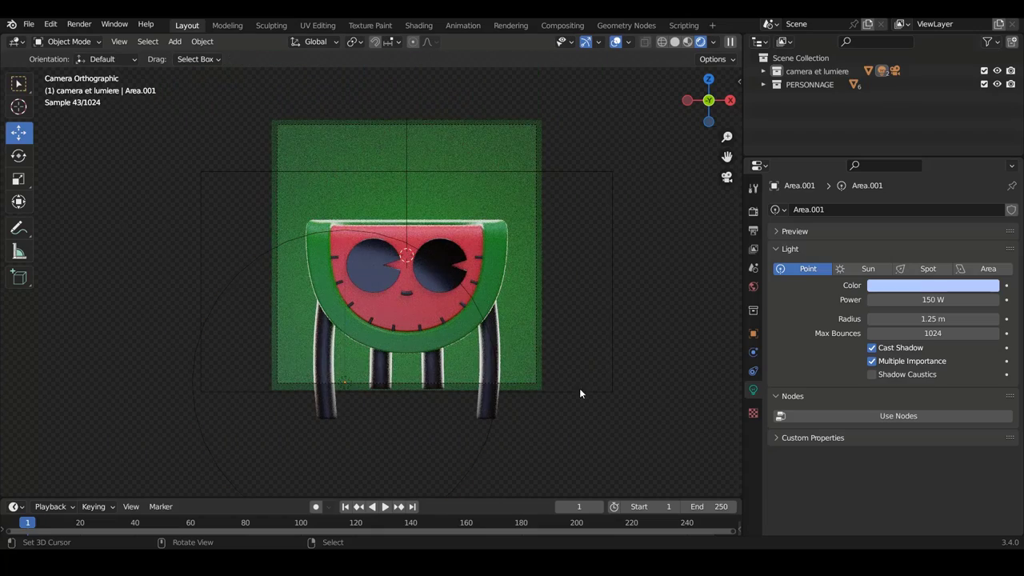
key(ctrl+s)
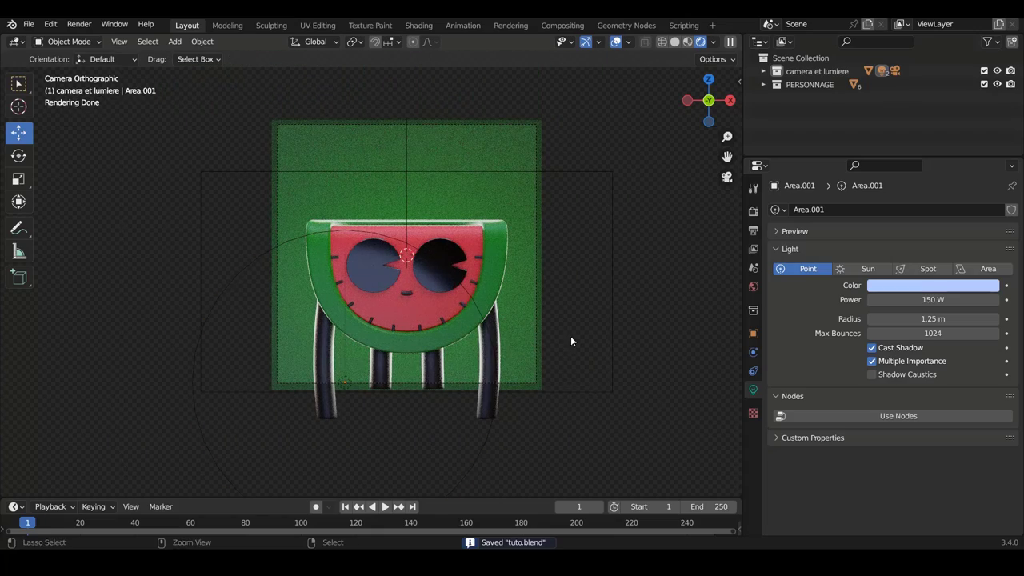
Step: Duplicate the area light behind the character and place it on the character's right
key(z)
click(618, 359)
key(KP_3)
key(KP_7)
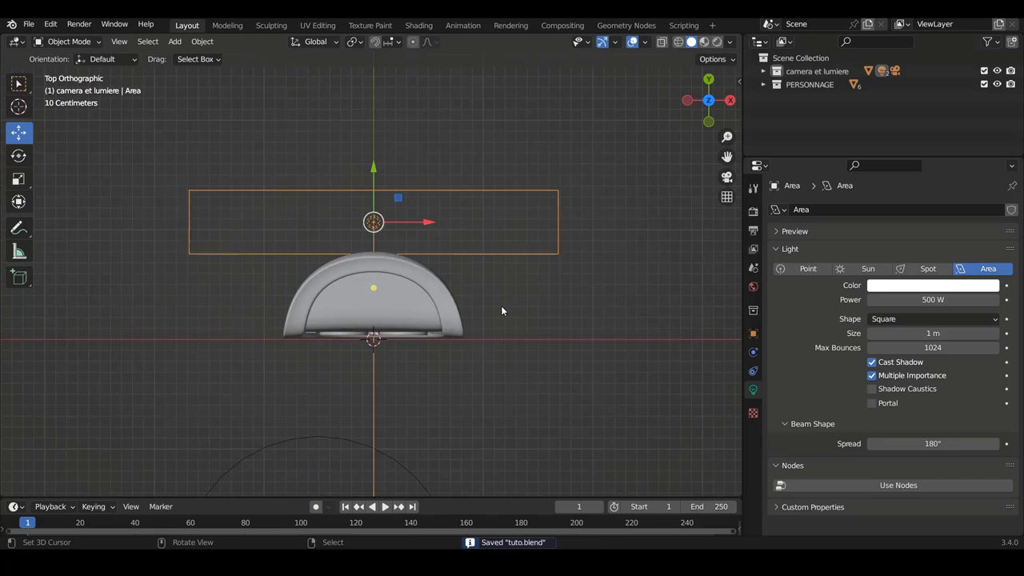
key(shift+d)
click(540, 349)
key(r)
key(Return)
key(g)
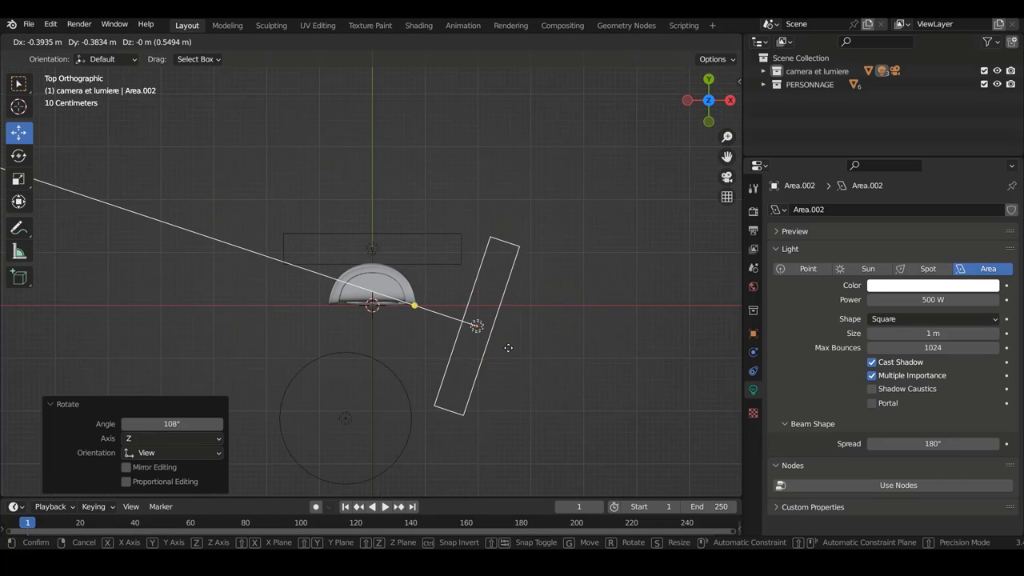
click(505, 348)
key(KP_0)
key(r)
click(635, 316)
key(z)
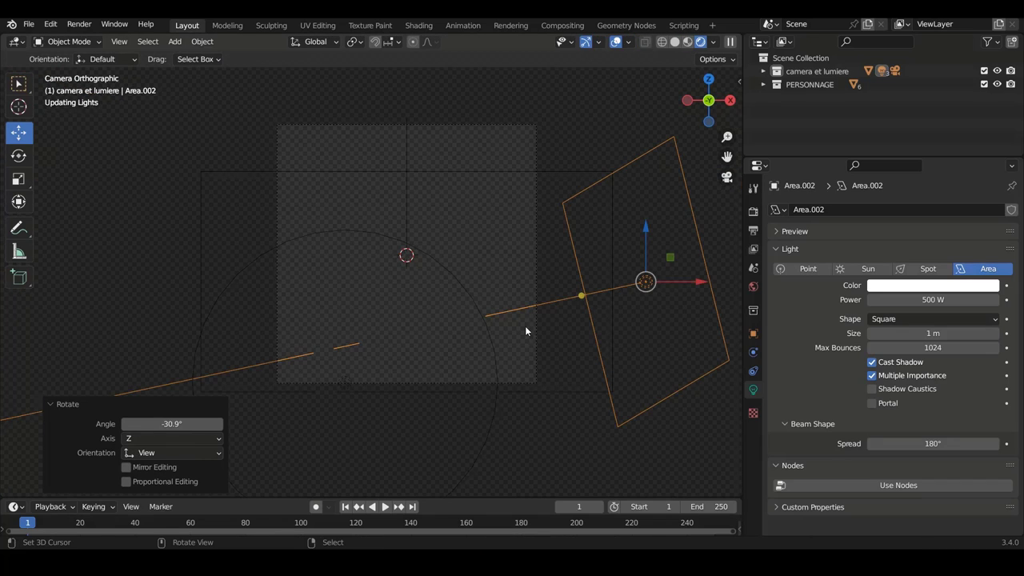
Step: Tint the duplicated area light Area.002 yellow-green and move it into position
click(933, 285)
drag(930, 176, 908, 174)
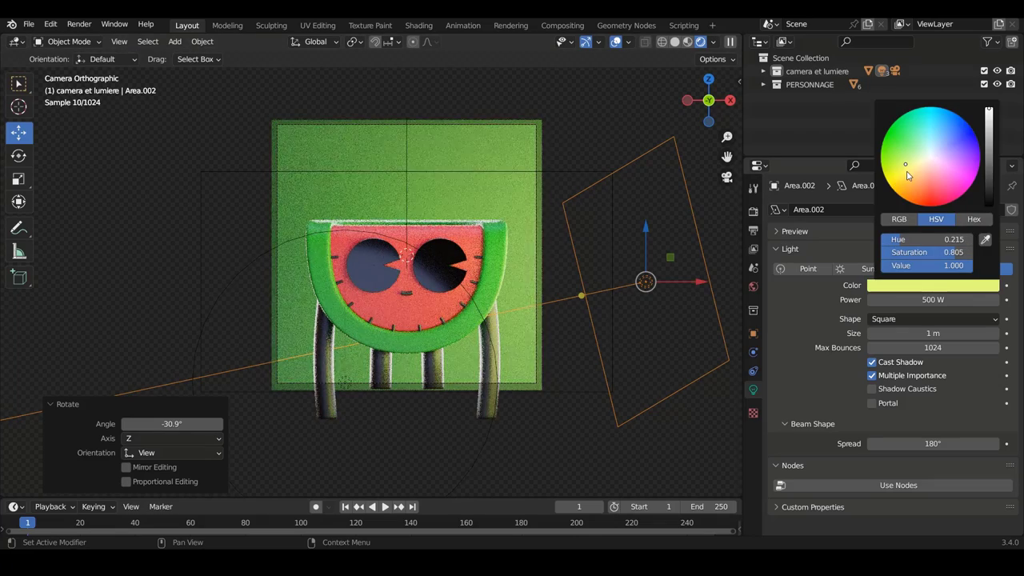
key(KP_7)
key(g)
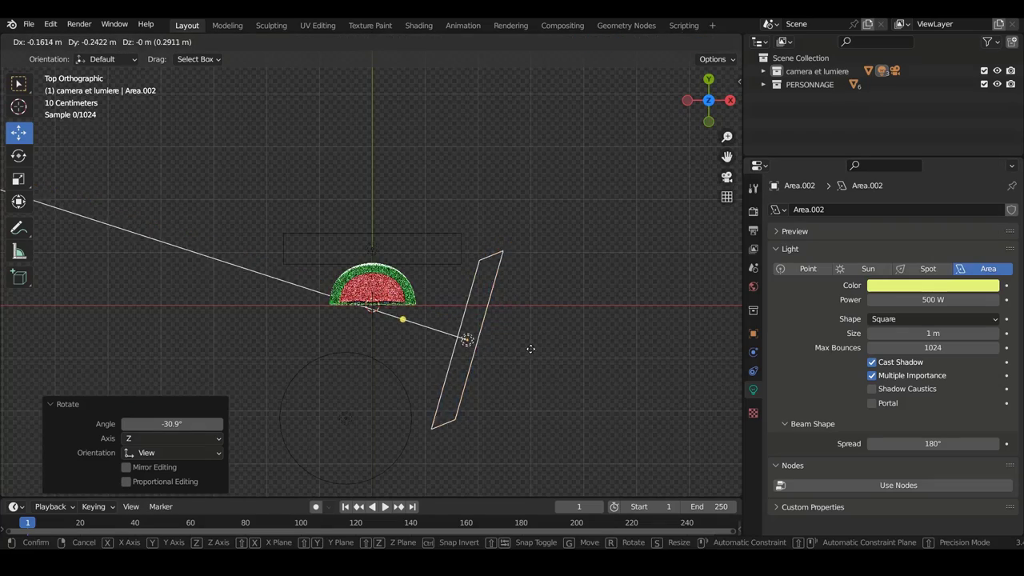
click(572, 378)
key(r)
click(578, 383)
Step: Re-angle the yellow-green area light so it shines on the character from the right
key(KP_0)
key(r)
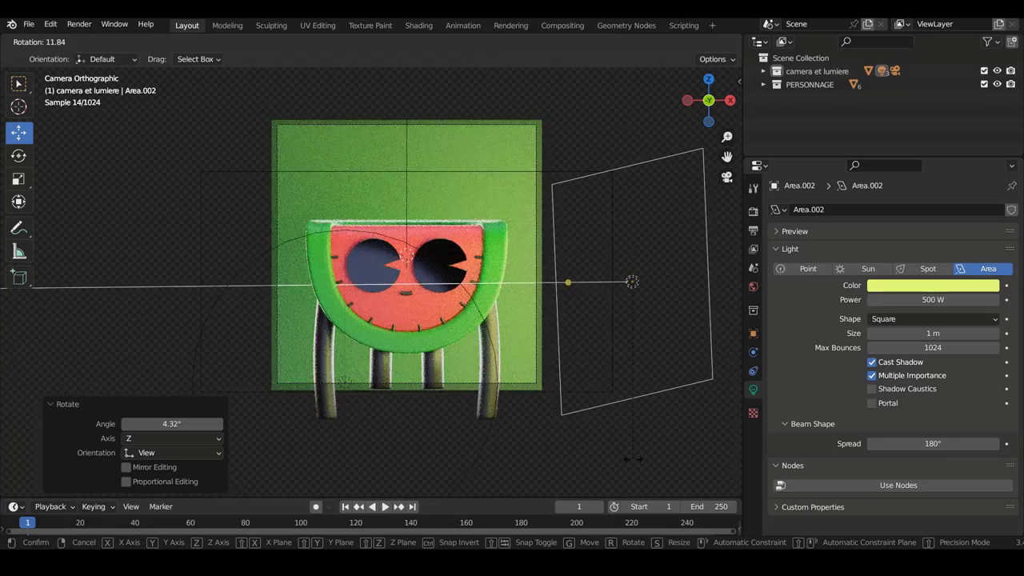
click(634, 462)
click(656, 325)
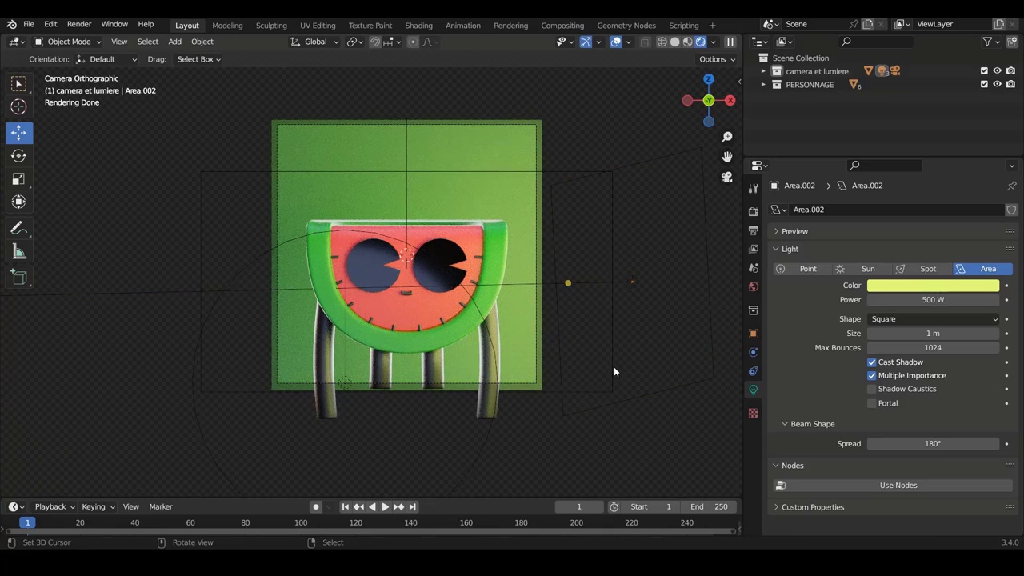
click(639, 308)
key(r)
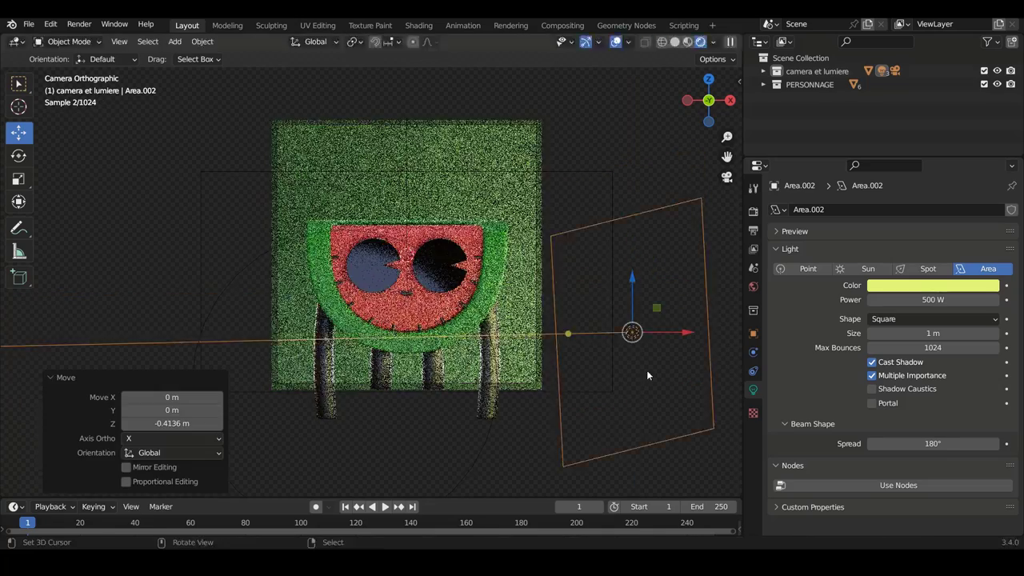
click(637, 398)
Step: Shrink the point light radius to 0.855 m and drop it slightly lower
key(ctrl+s)
click(425, 413)
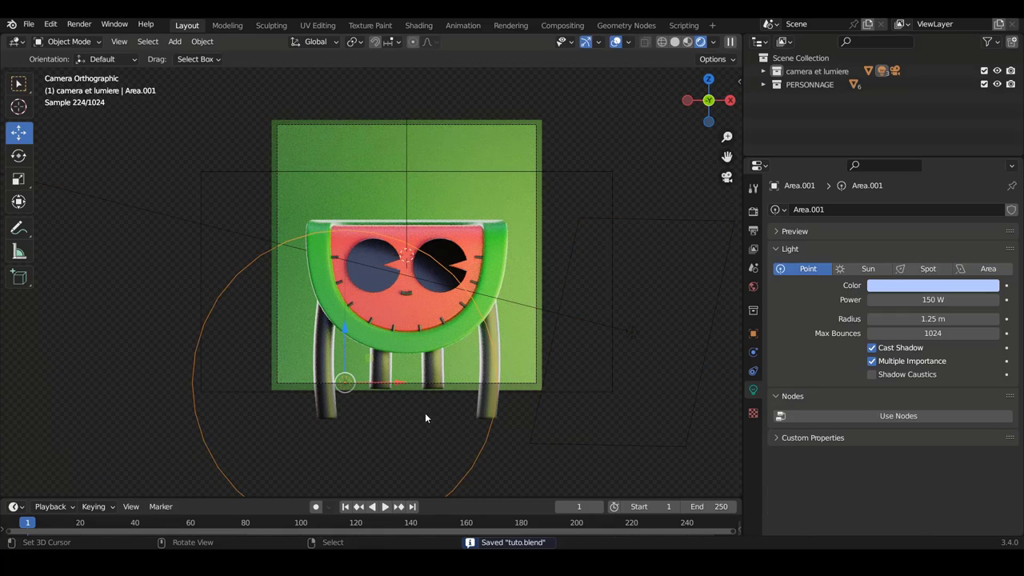
drag(933, 319, 897, 318)
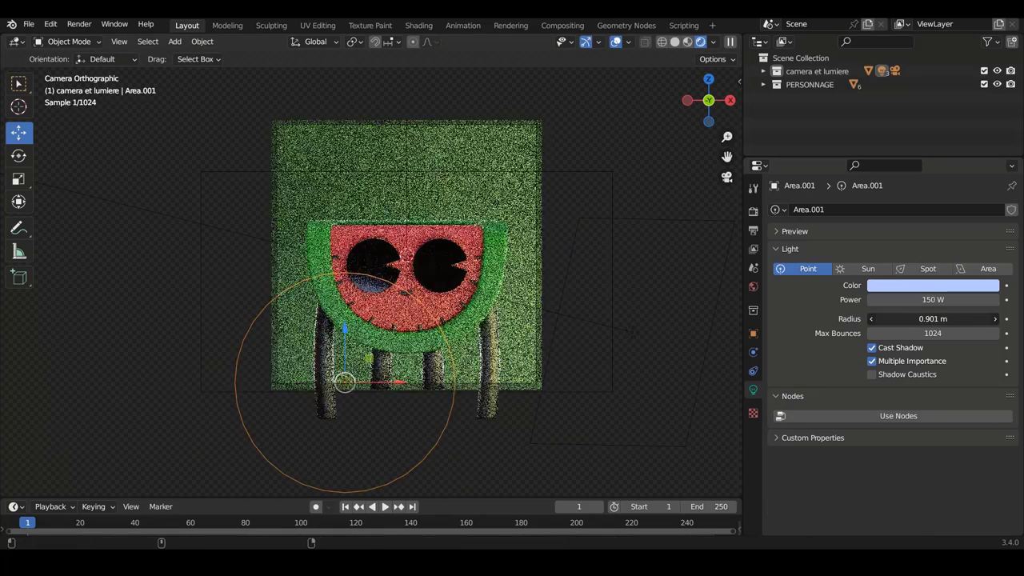
key(g)
key(z)
click(512, 448)
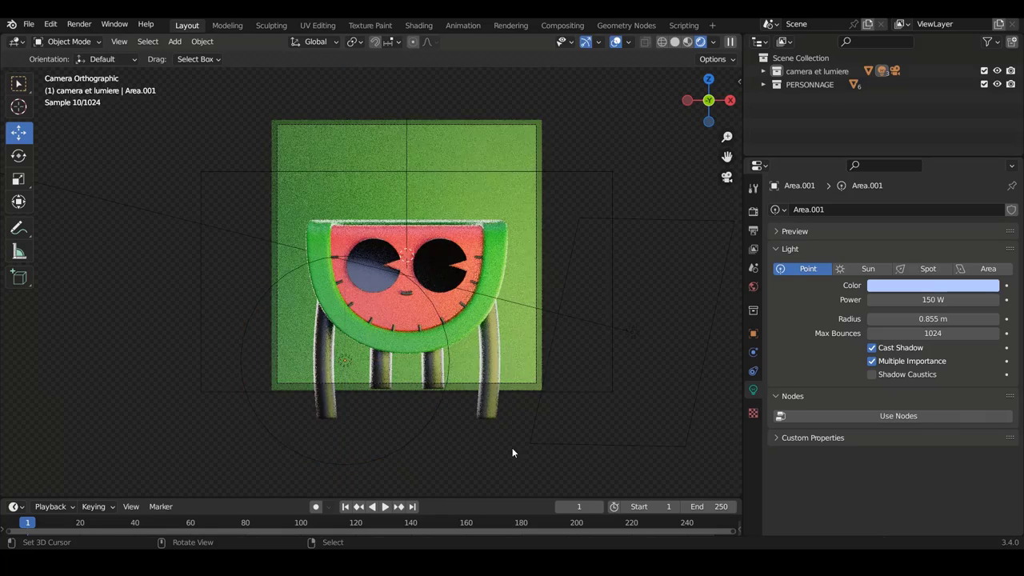
key(g)
click(427, 452)
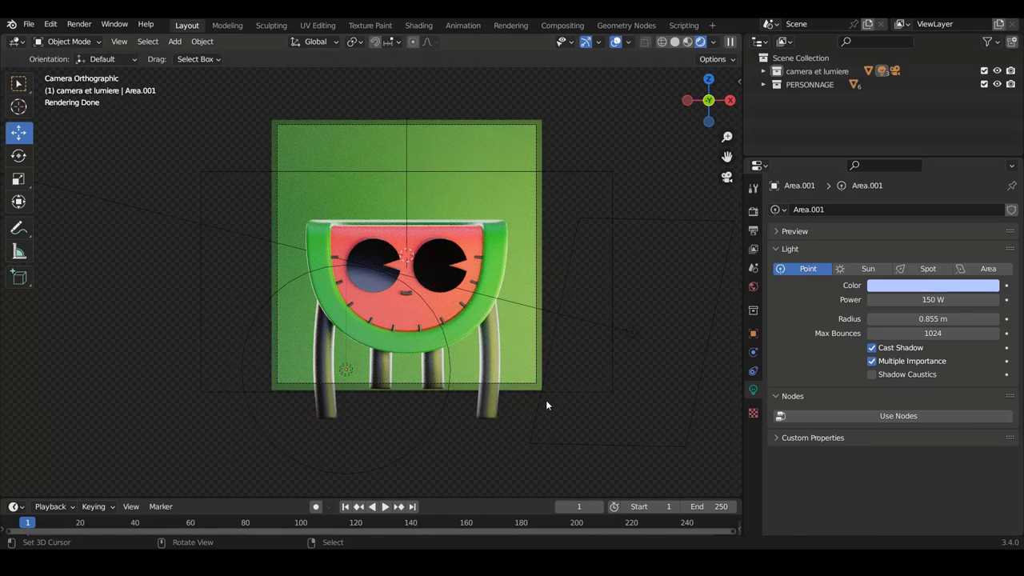
Step: Duplicate the yellow-green area light Area.002 in top view
click(607, 333)
key(KP_7)
key(z)
click(603, 386)
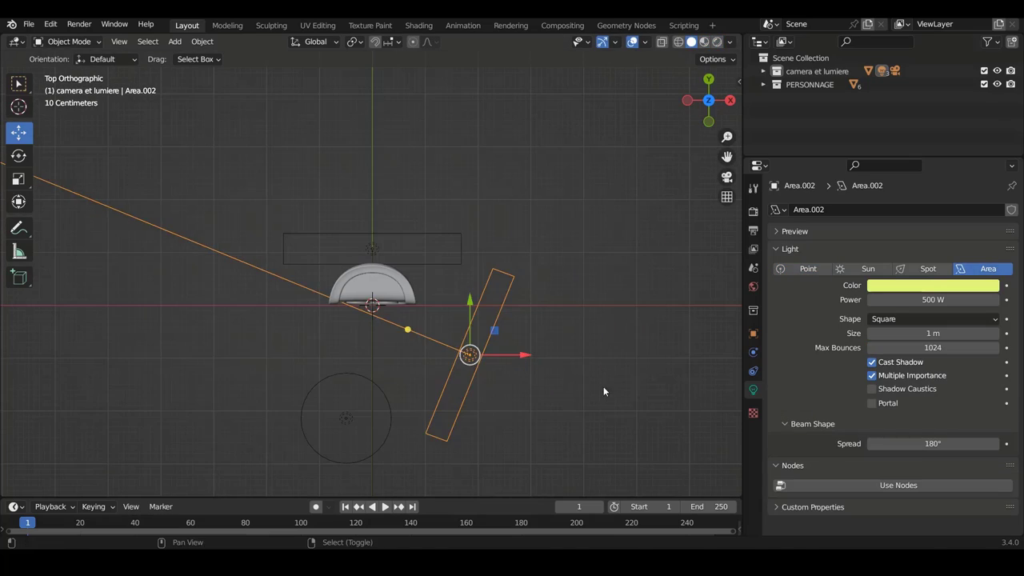
key(shift+d)
click(432, 404)
Step: Rotate the new area light to face the character from the left
key(r)
click(347, 449)
key(KP_0)
key(z)
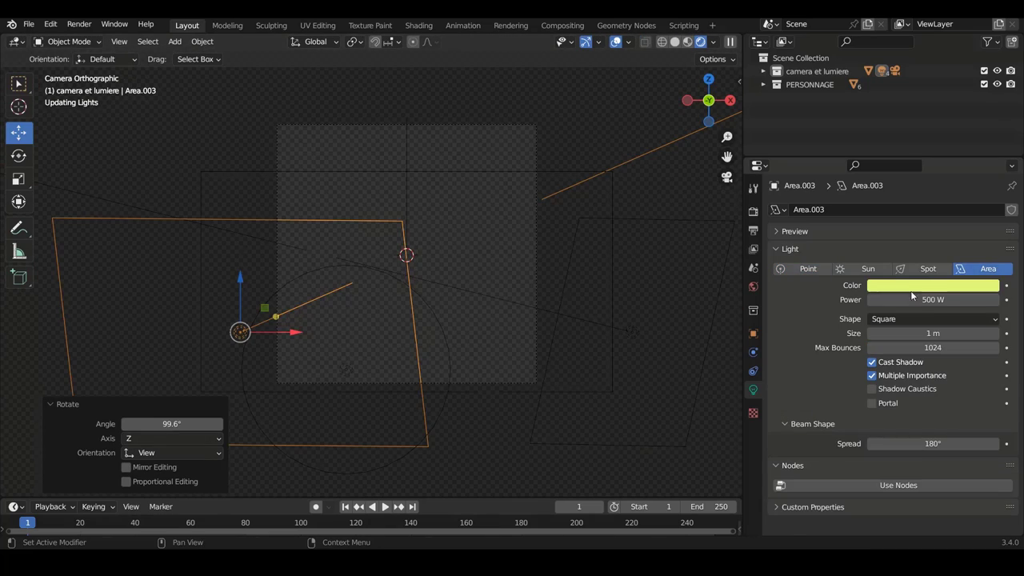
Step: Make the new area light red with 50 W power
click(911, 286)
click(918, 200)
click(924, 299)
text(100)
key(Return)
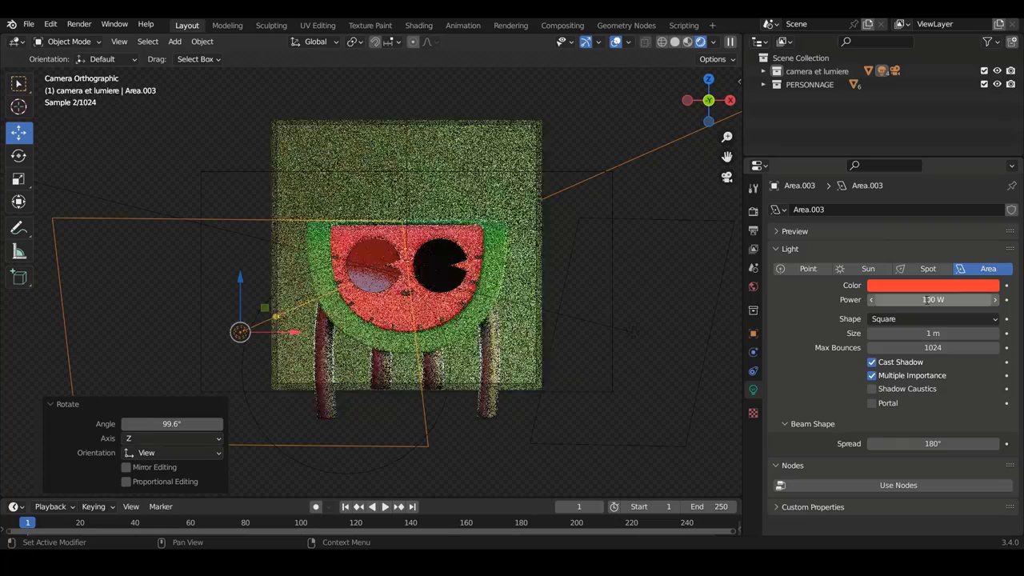
click(933, 286)
double_click(928, 299)
text(50)
key(Return)
Step: Scale the red light down and reposition it on the left
key(s)
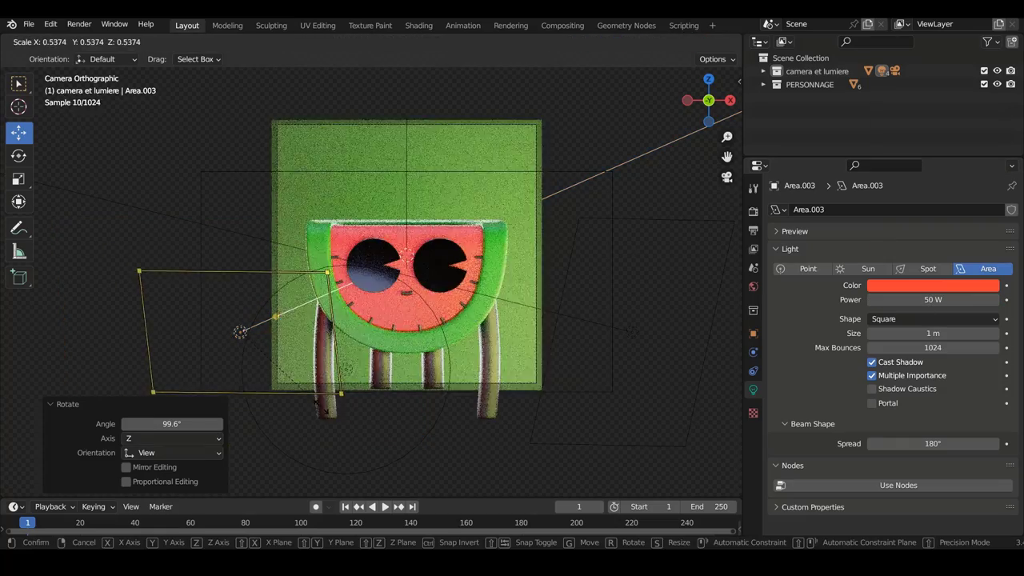
click(240, 332)
key(g)
click(386, 460)
click(450, 358)
Step: Raise the point light near the face and set the eye roughness to 0.117
click(372, 293)
key(g)
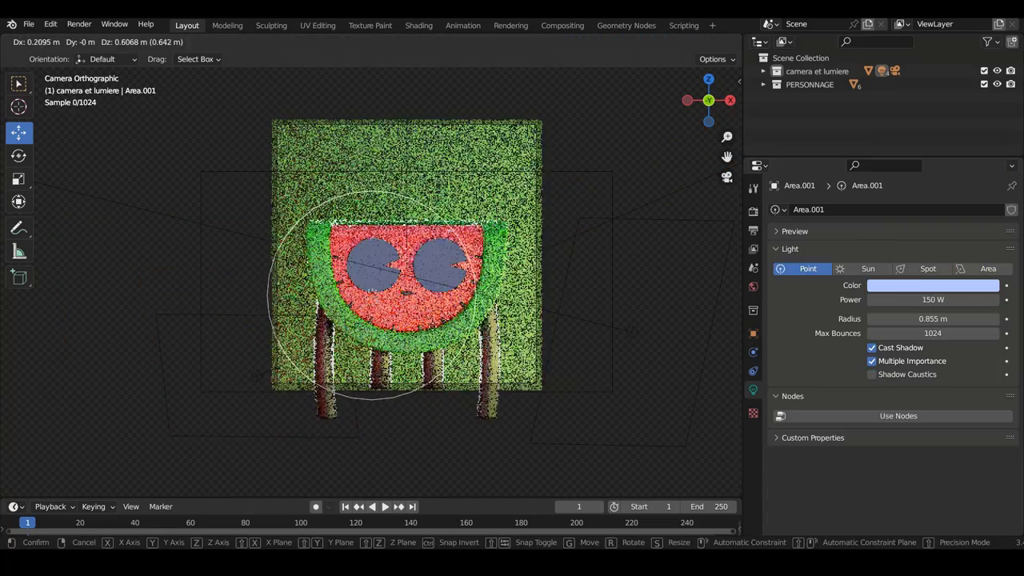
click(549, 309)
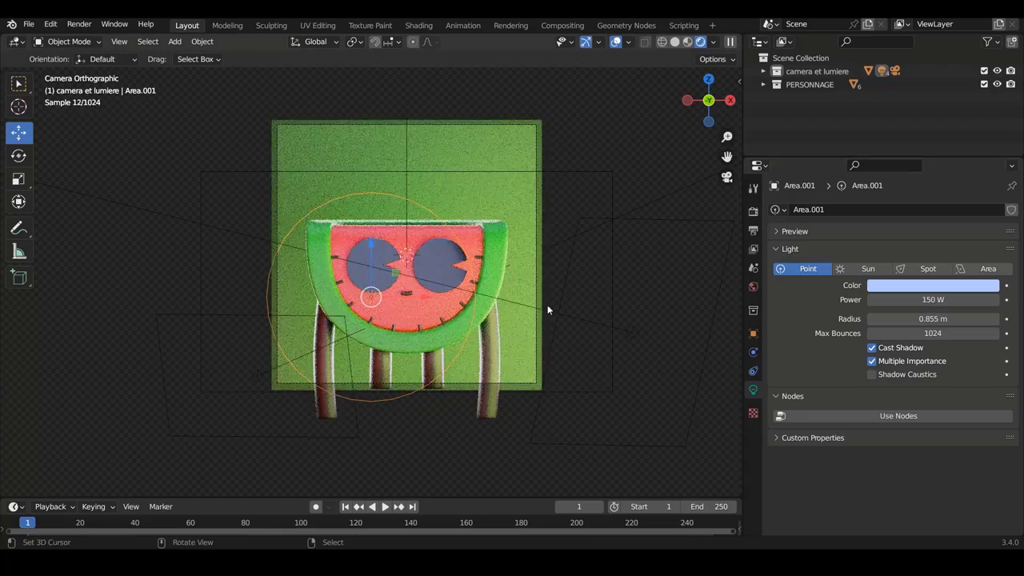
click(436, 268)
drag(939, 450, 889, 449)
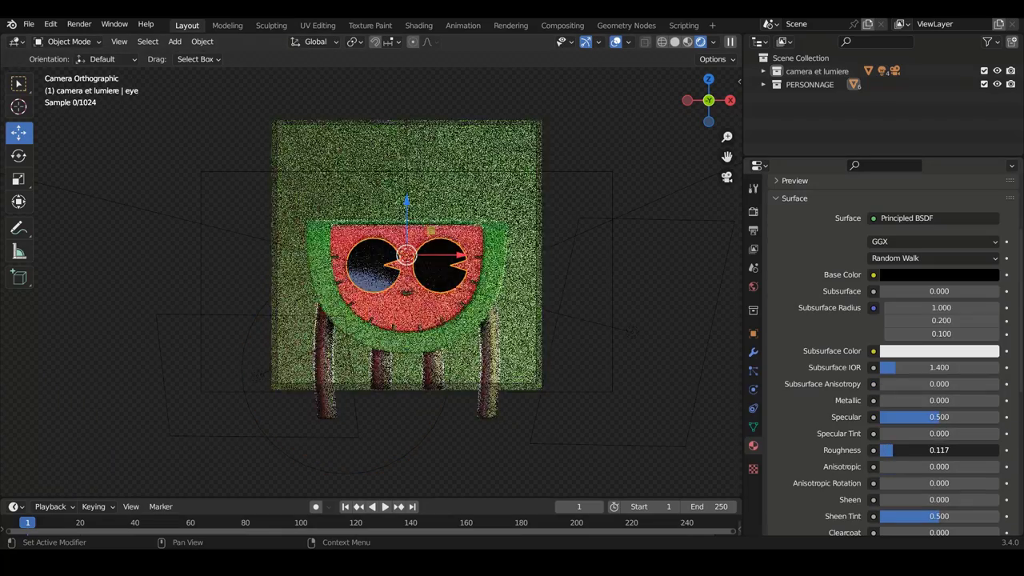
Step: Undo the last change on the point light and save tuto.blend
click(449, 368)
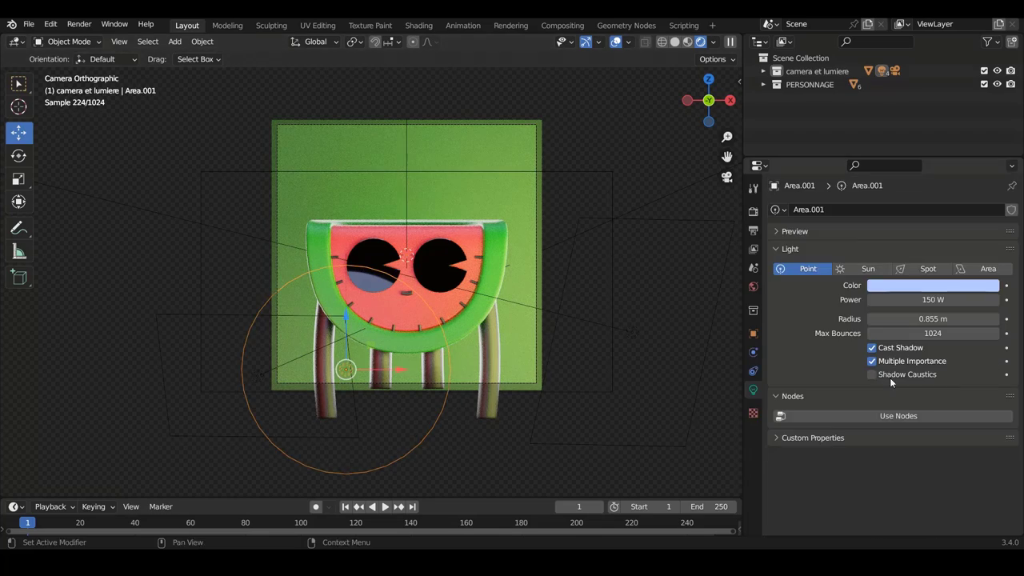
key(ctrl+z)
scroll(881, 489, down, 2)
key(ctrl+s)
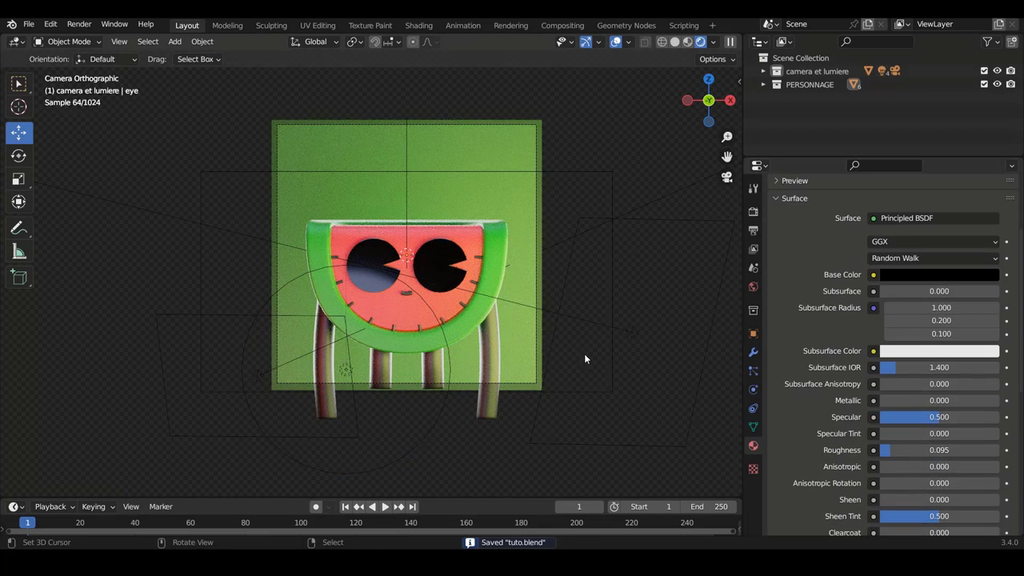
Step: Change the area light Area.002 beside the watermelon to lime green
click(597, 319)
click(934, 285)
click(929, 190)
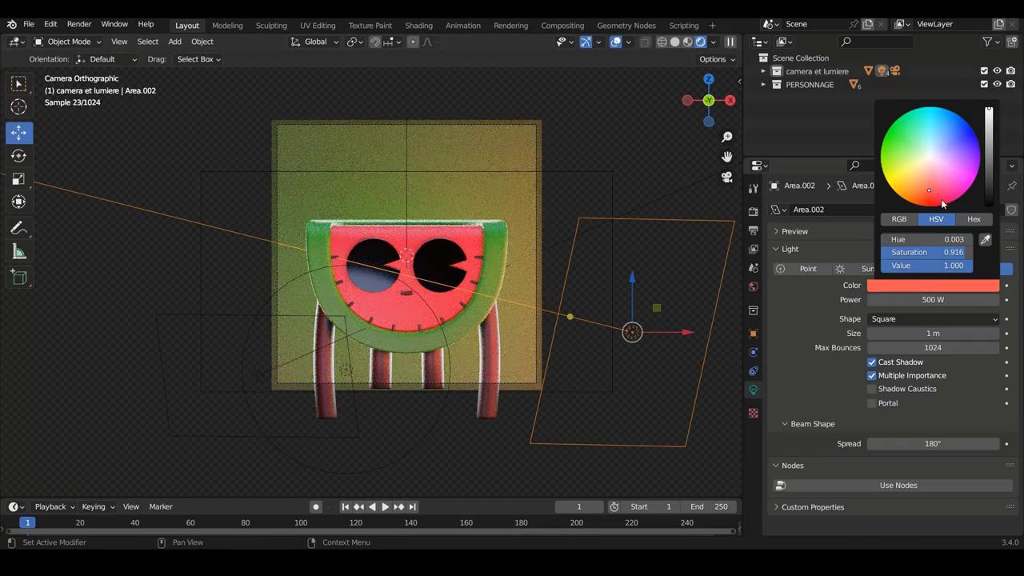
click(888, 165)
click(607, 244)
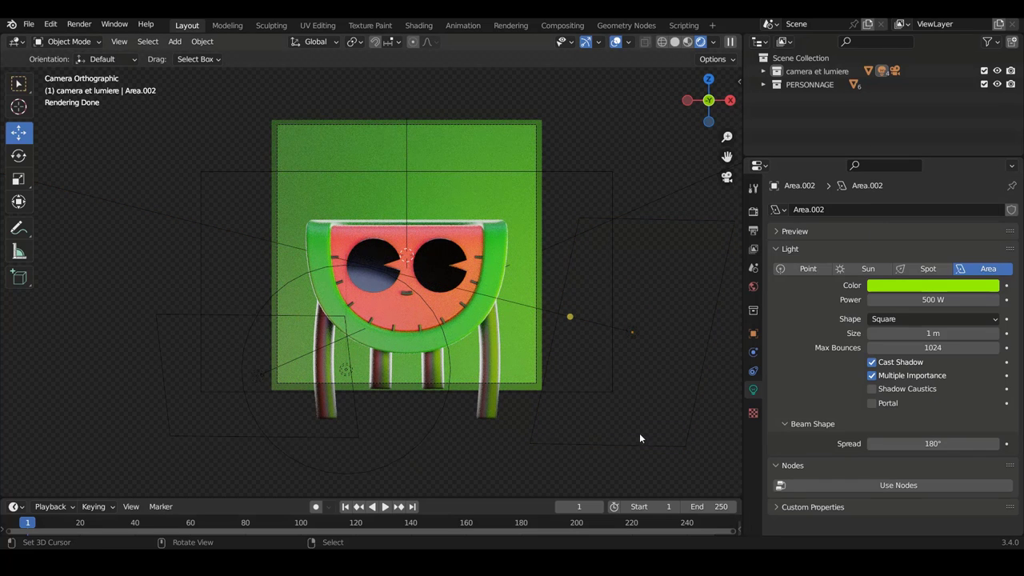
Step: Duplicate a point light as Area.004 by the right leg and select the extra light
click(432, 432)
key(shift+d)
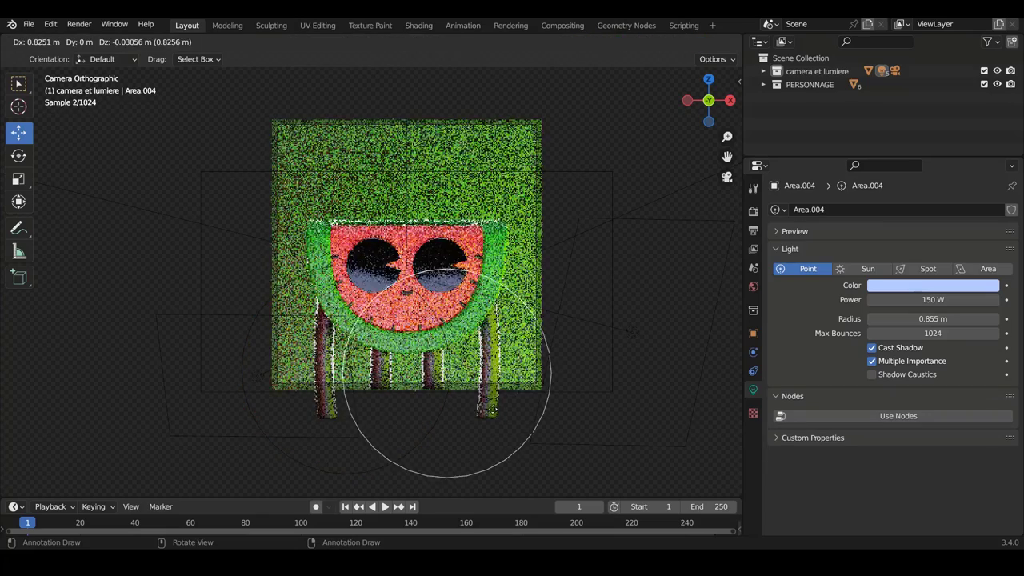
click(521, 440)
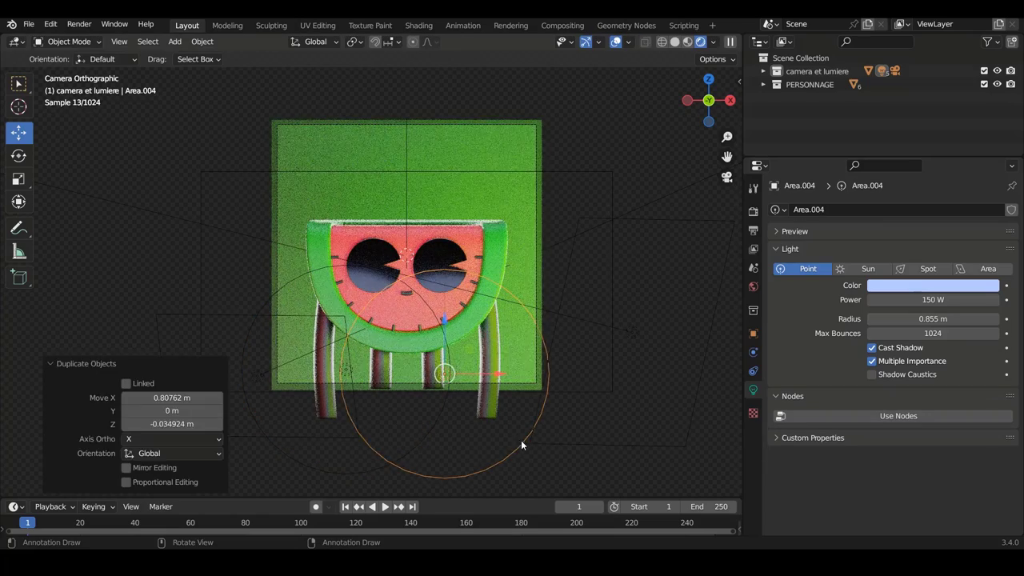
click(344, 352)
Step: Delete the extra light, save, and scale the lime-green area light to 0.539
key(Delete)
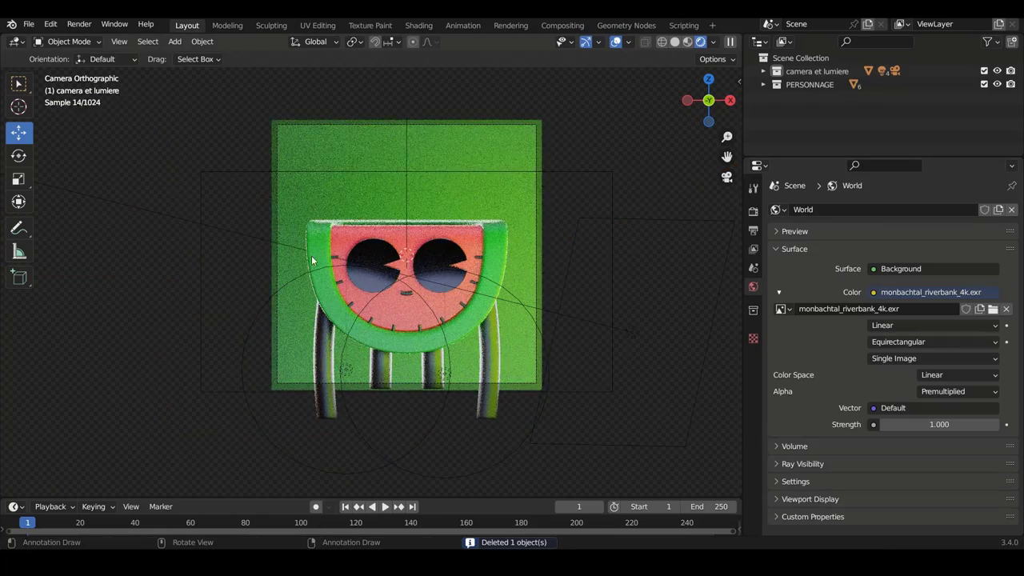
key(ctrl+s)
click(608, 346)
key(KP_7)
key(s)
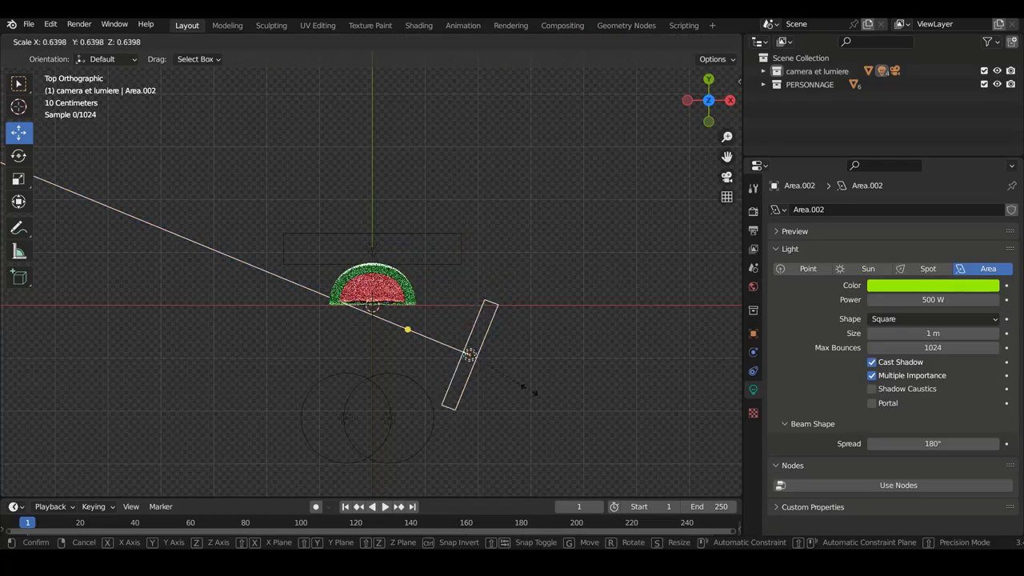
click(523, 385)
key(KP_0)
Step: Move the area light up and right, rotate it -55.3° toward the watermelon, and save
key(r)
key(z)
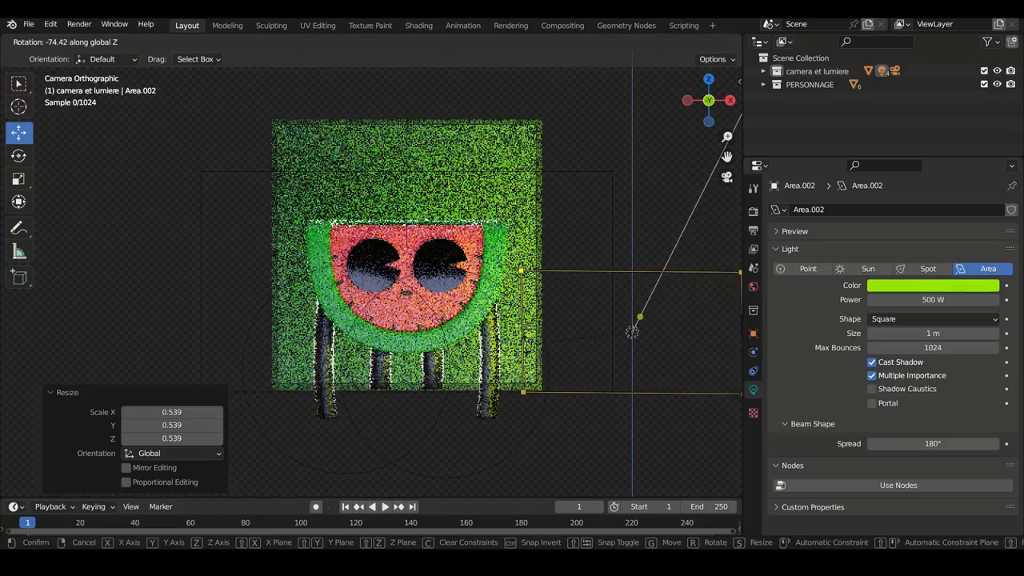
key(Escape)
key(g)
key(Return)
key(r)
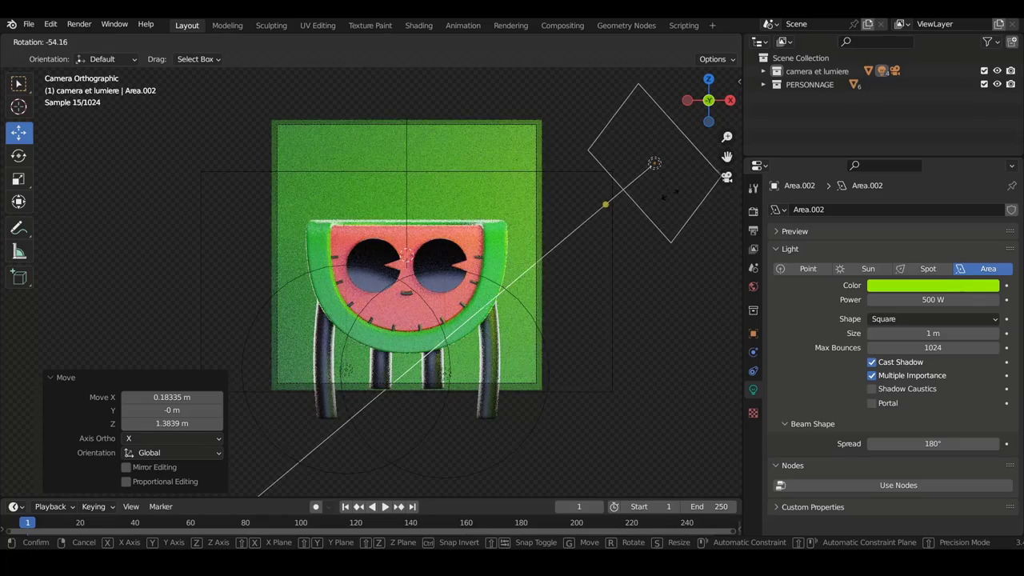
click(638, 173)
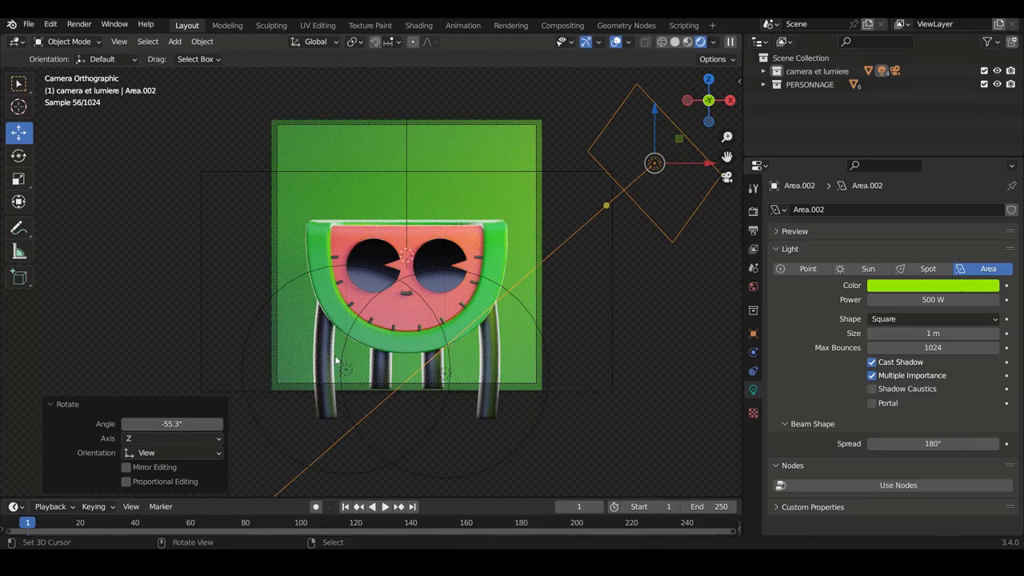
click(601, 268)
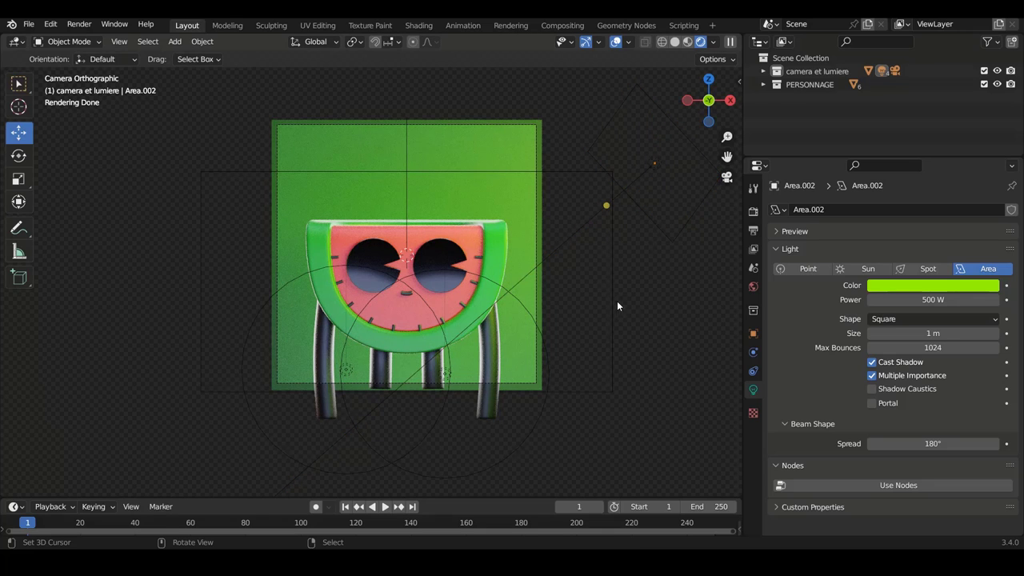
key(ctrl+s)
Step: Lower Cycles final-render Max Samples from 4096 to 128, save, and start the F12 render
click(753, 212)
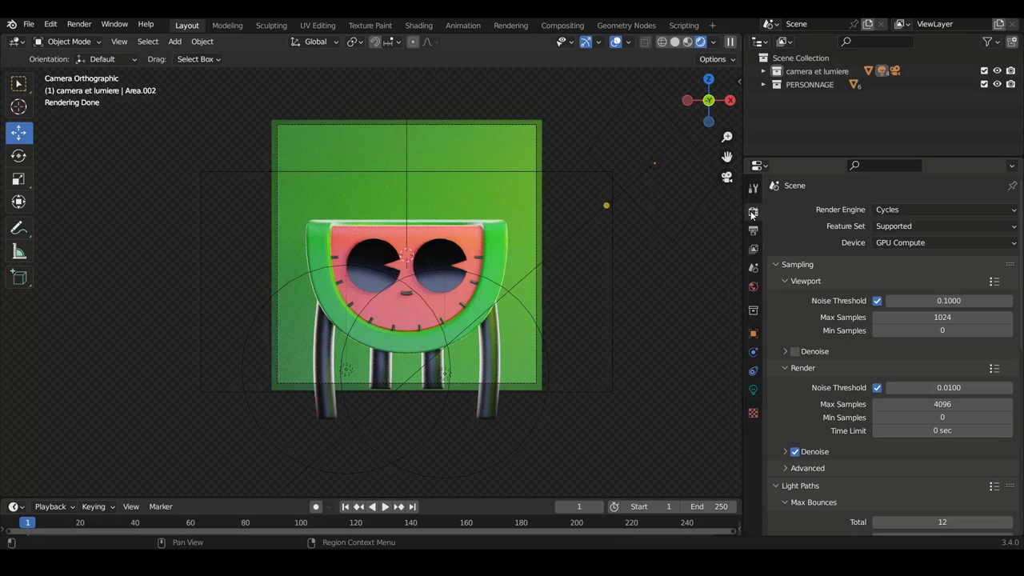
scroll(834, 303, down, 1)
scroll(835, 298, down, 1)
scroll(831, 295, down, 2)
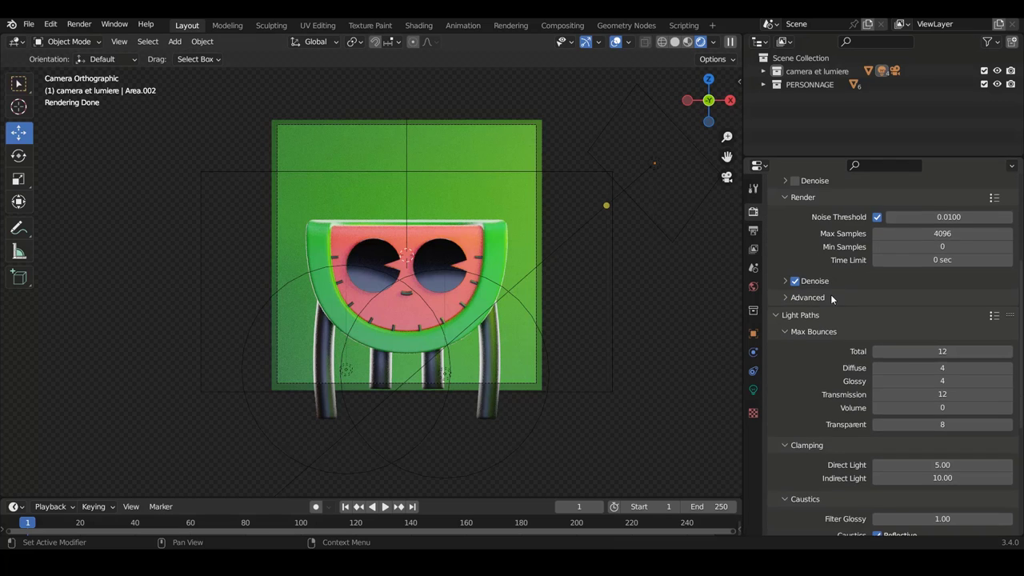
scroll(829, 291, down, 2)
scroll(829, 290, up, 4)
scroll(845, 285, up, 2)
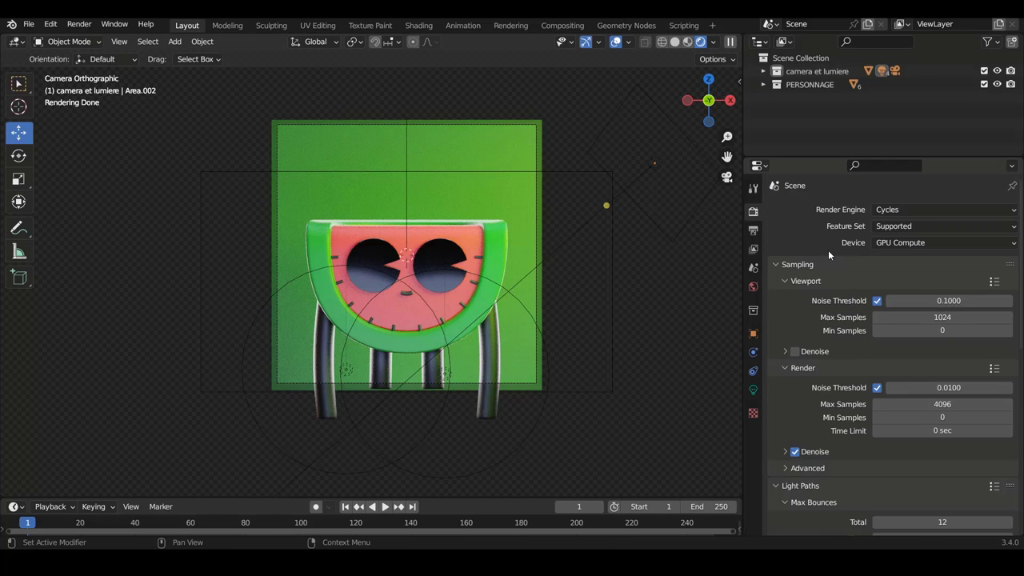
click(931, 402)
text(128)
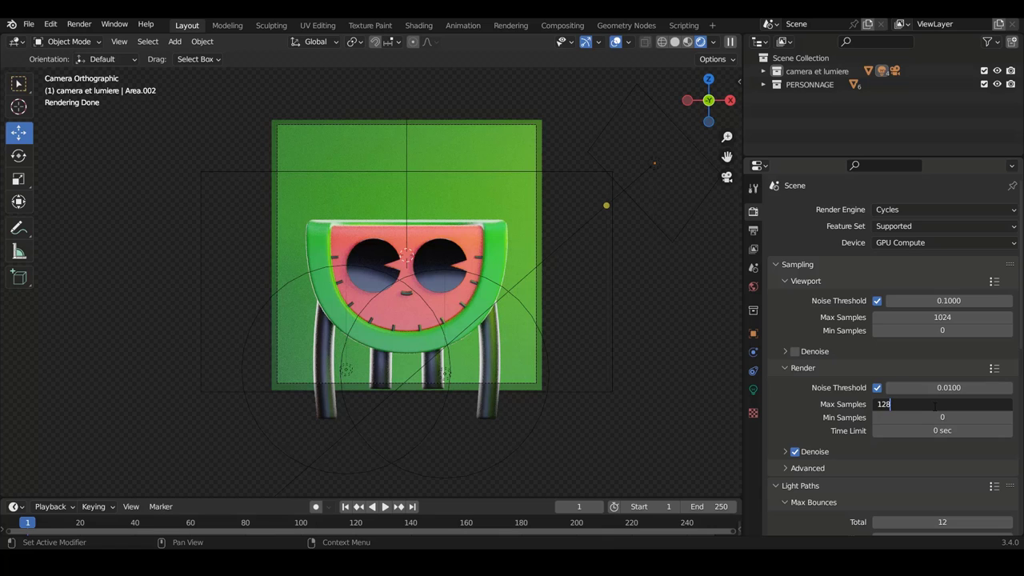
key(Return)
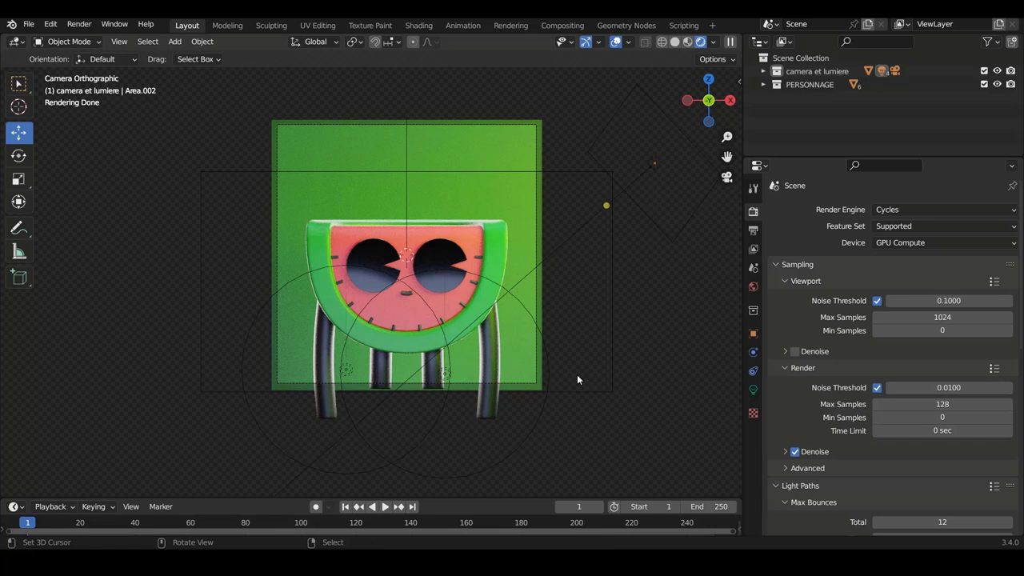
key(ctrl+s)
key(F12)
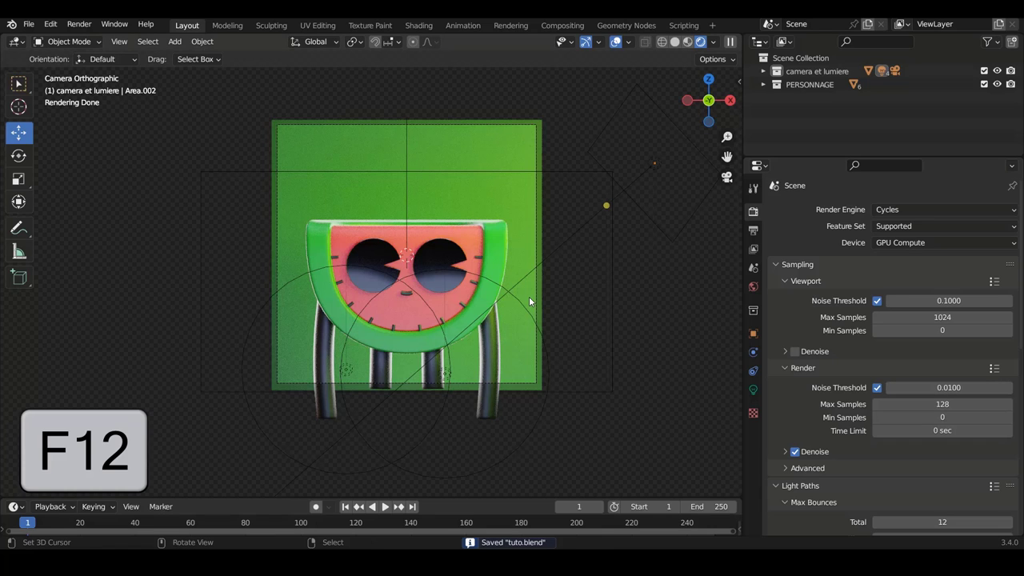
Step: Zoom around the Render Result while Cycles samples, then recentre the finished watermelon image
scroll(550, 252, down, 5)
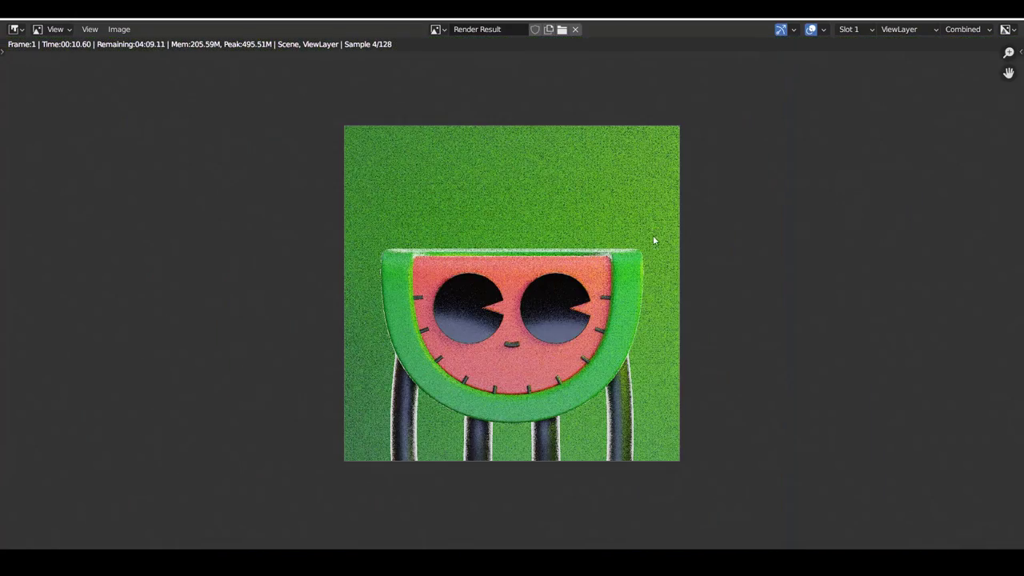
scroll(480, 324, up, 2)
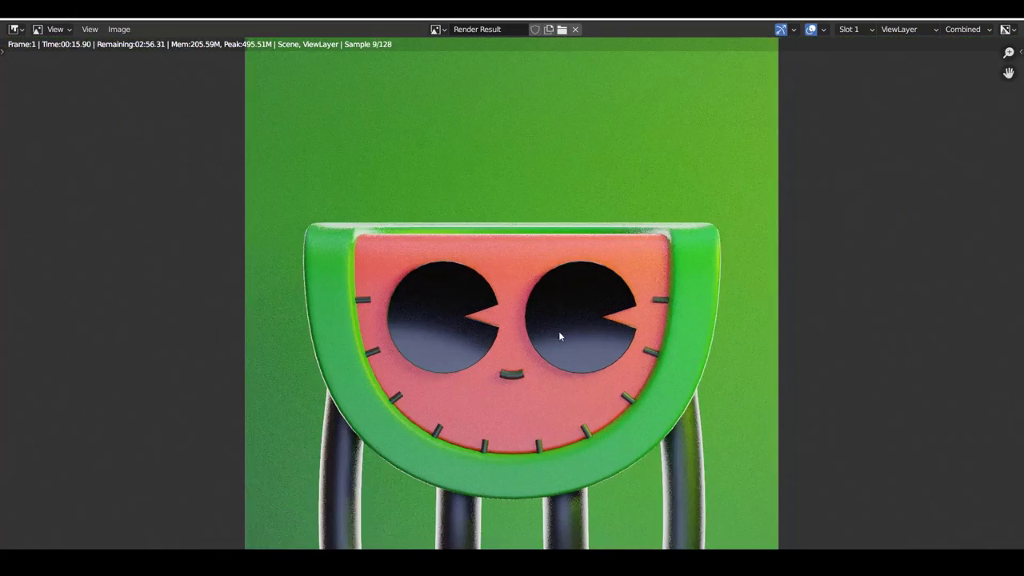
scroll(584, 276, down, 2)
scroll(585, 275, up, 2)
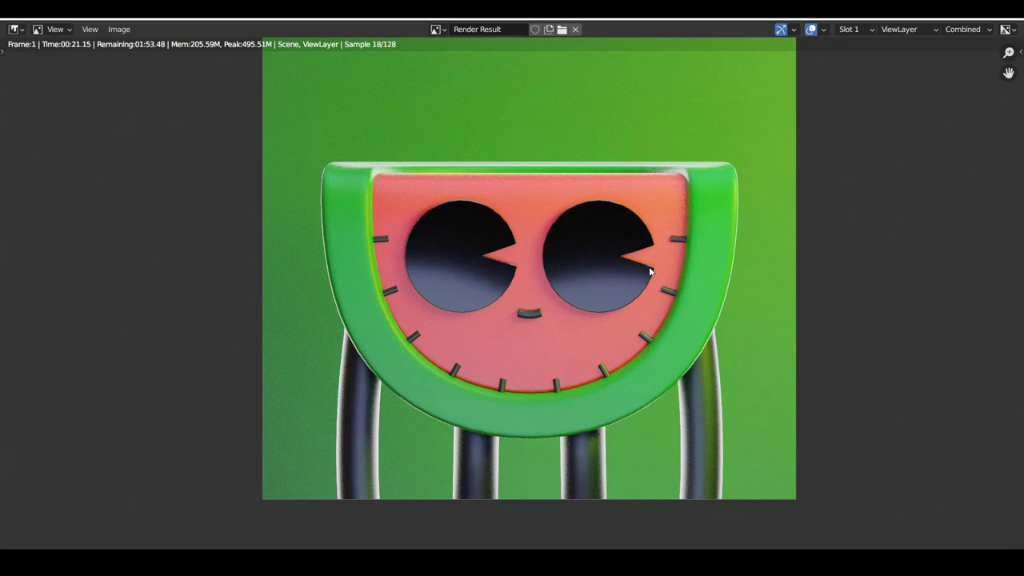
scroll(631, 258, down, 1)
scroll(638, 250, down, 2)
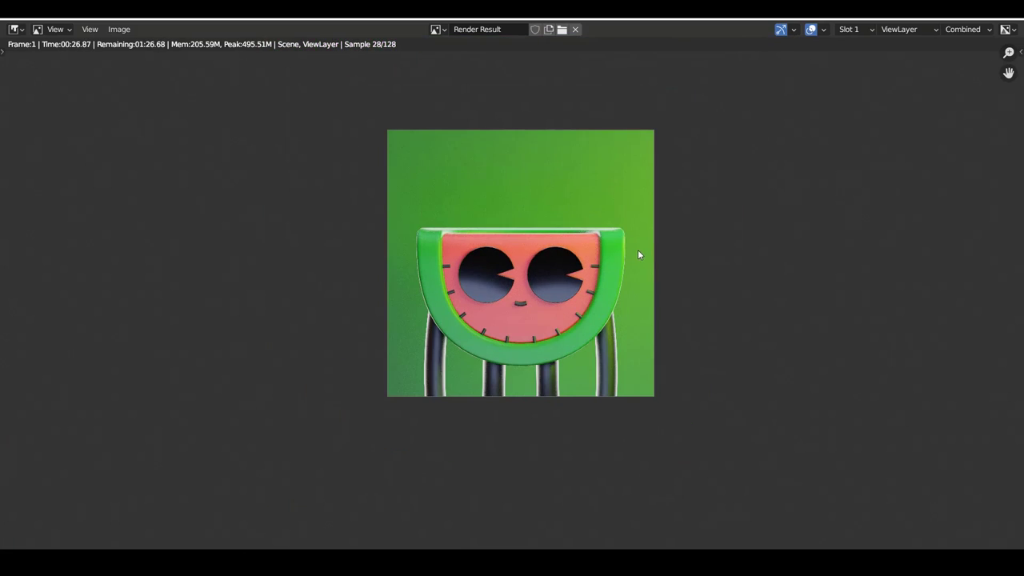
scroll(632, 245, up, 2)
scroll(630, 246, up, 2)
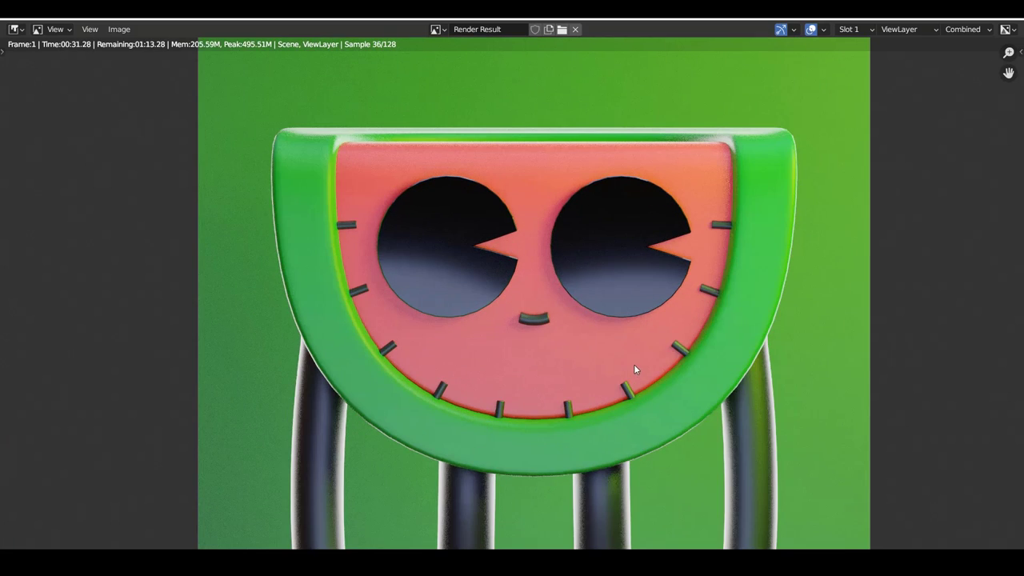
scroll(641, 361, down, 3)
scroll(640, 364, up, 3)
scroll(642, 365, down, 2)
scroll(649, 366, down, 1)
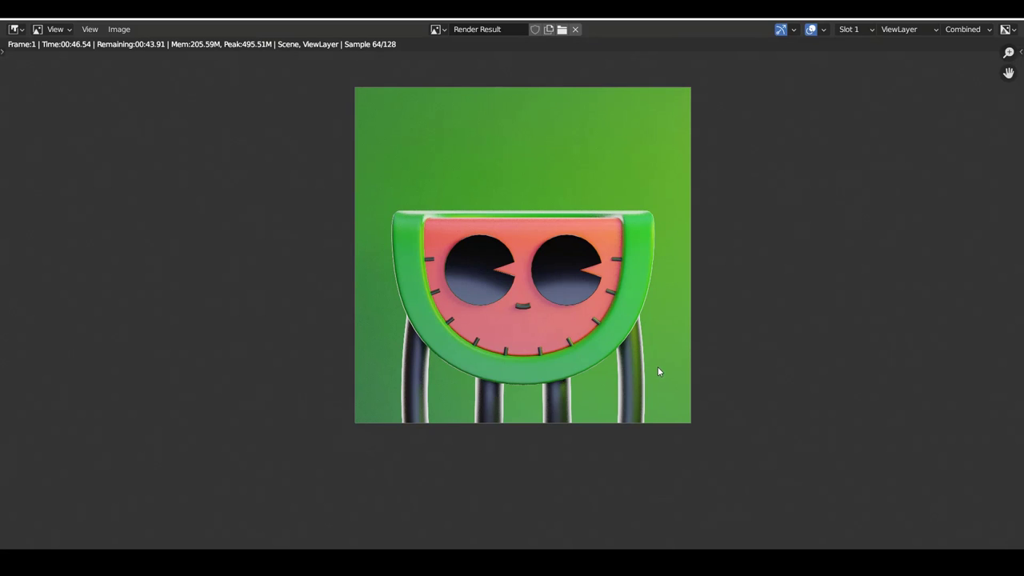
scroll(476, 277, up, 2)
scroll(478, 275, down, 3)
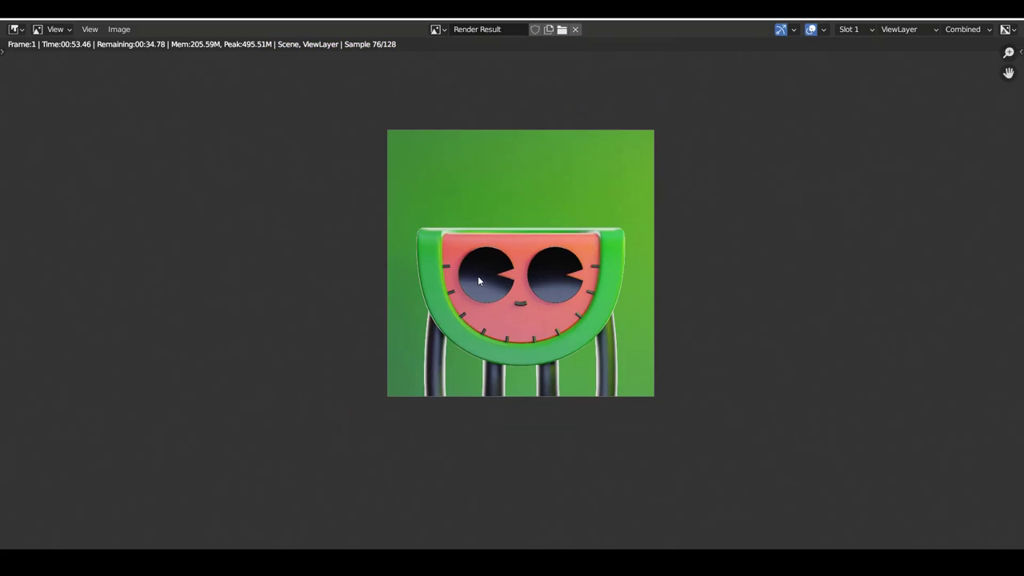
scroll(478, 276, up, 3)
scroll(577, 310, down, 2)
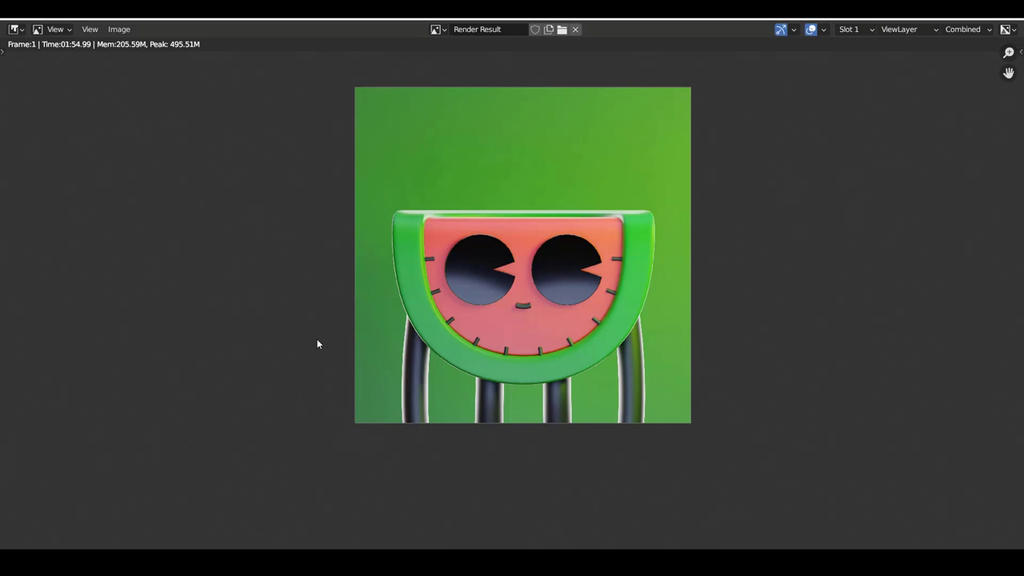
scroll(602, 338, up, 1)
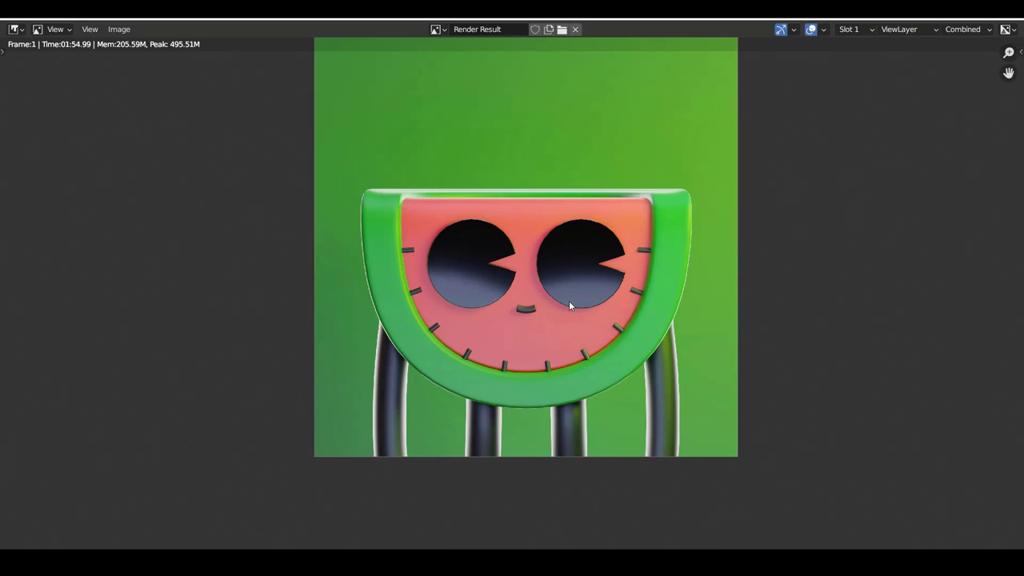
middle_drag(556, 308, 577, 329)
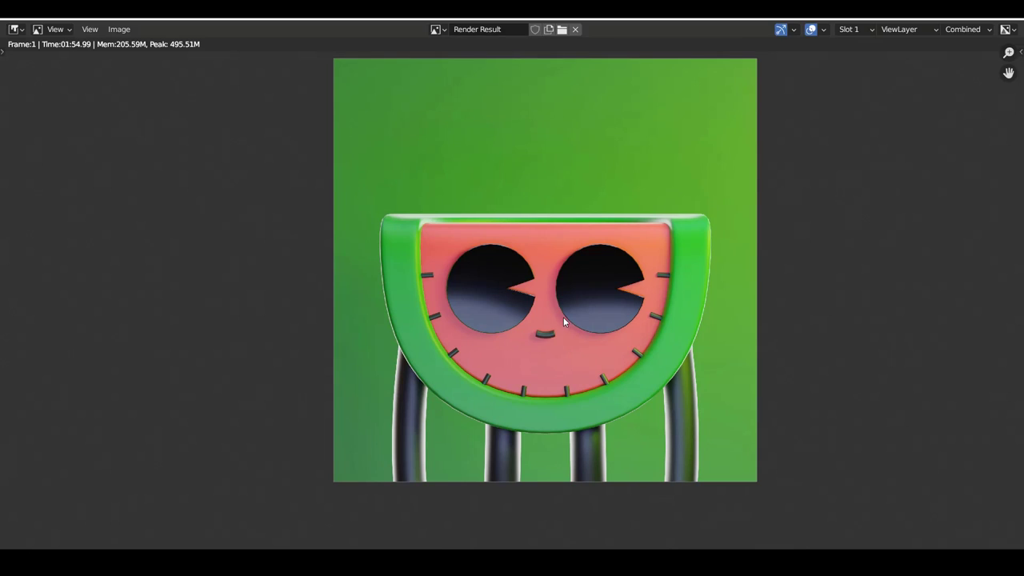